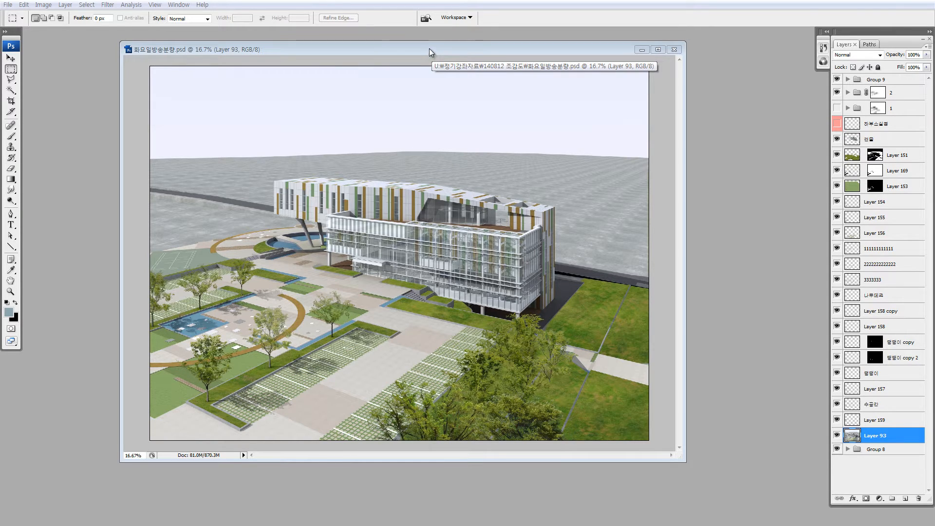
View Layer 93 on its own with Group 9 and group 2 hidden, and restore the retouching layers
drag(429, 51, 447, 47)
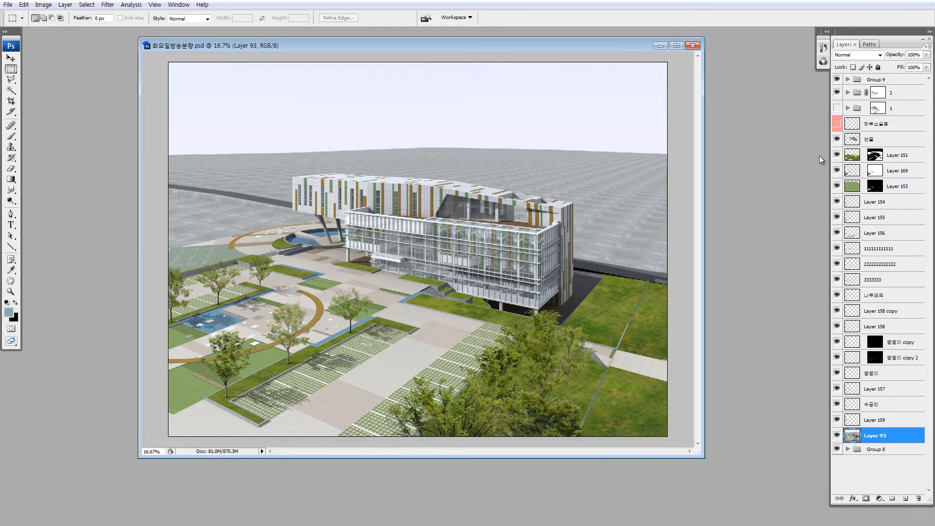
click(837, 80)
click(837, 93)
alt+click(837, 435)
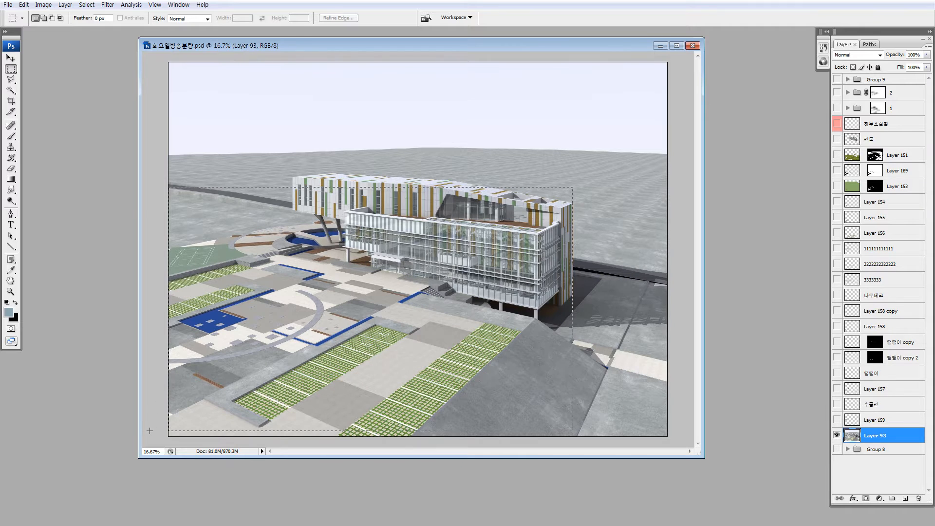
drag(150, 431, 181, 427)
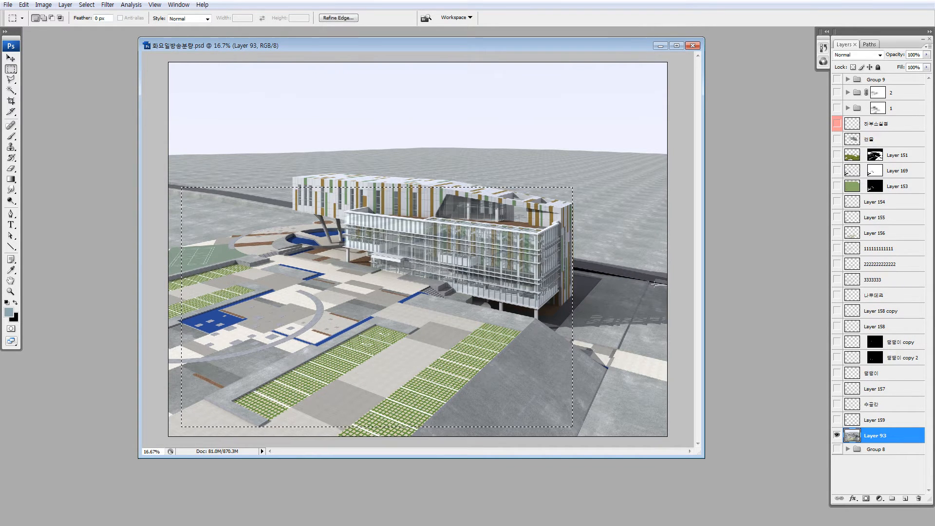
key(ctrl+d)
alt+click(837, 435)
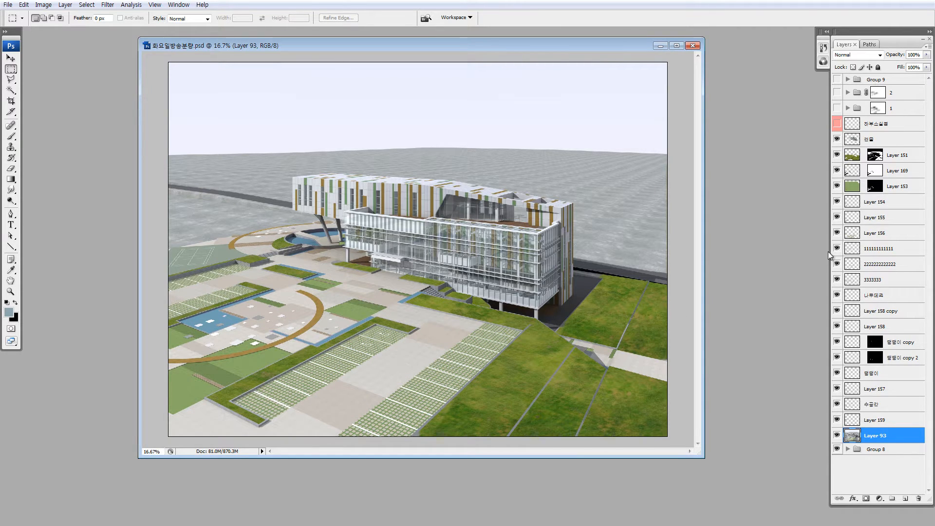
Compare the plaza trees of groups 1 and 2 by showing each group in turn
click(837, 108)
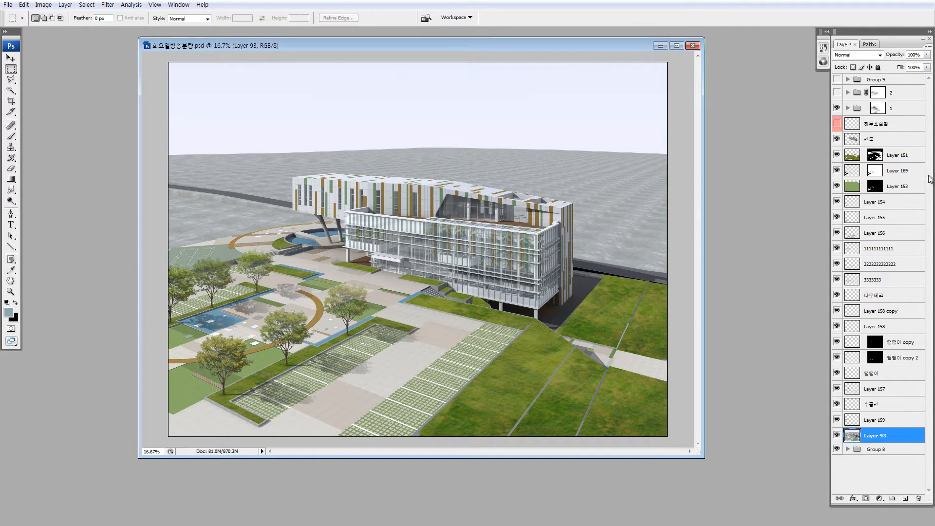
click(837, 108)
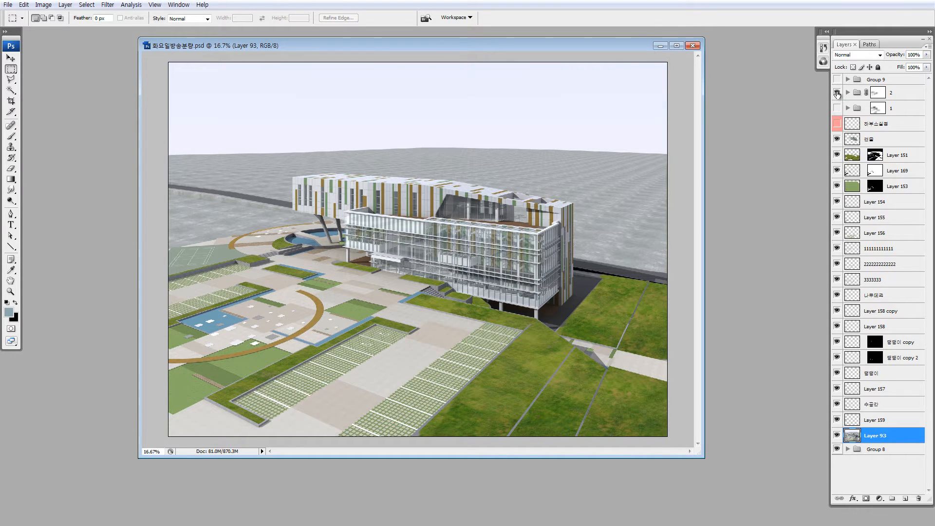
click(837, 92)
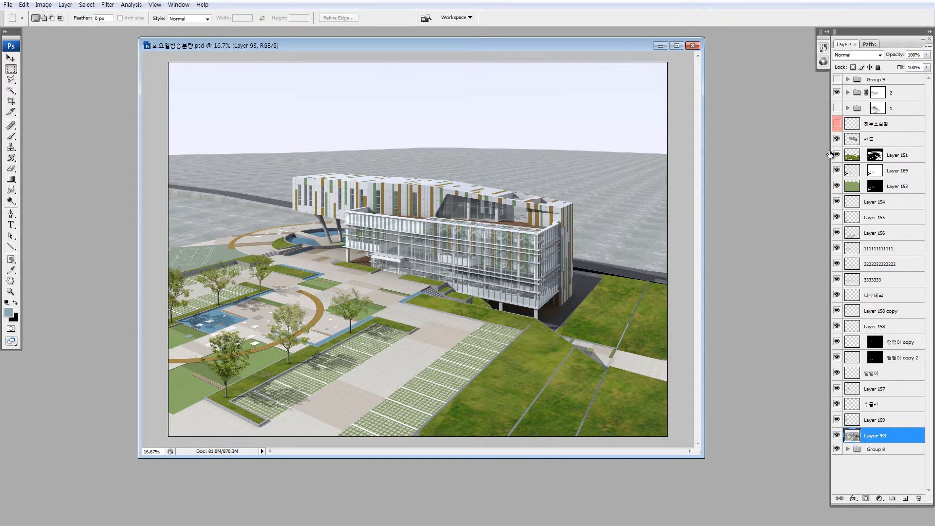
click(838, 93)
click(837, 108)
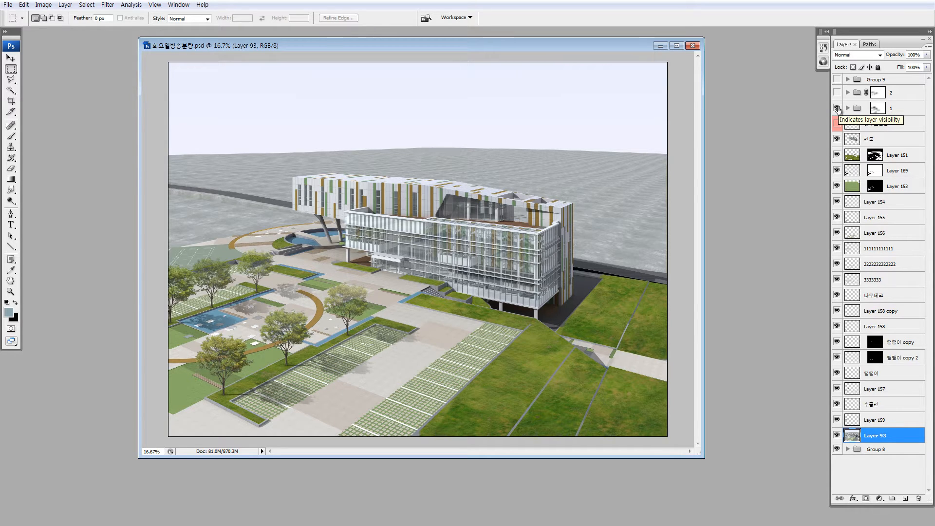
click(837, 108)
click(837, 108)
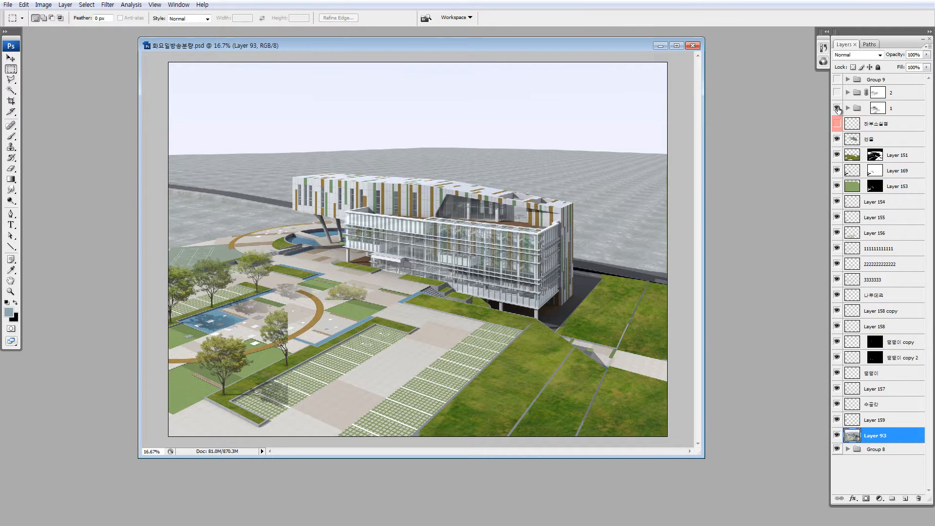
click(838, 108)
click(838, 92)
click(837, 93)
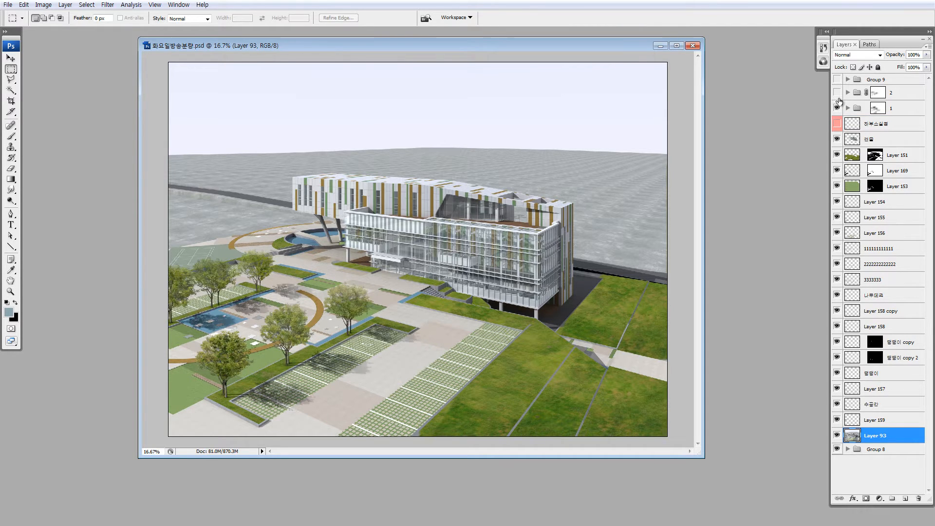
click(838, 108)
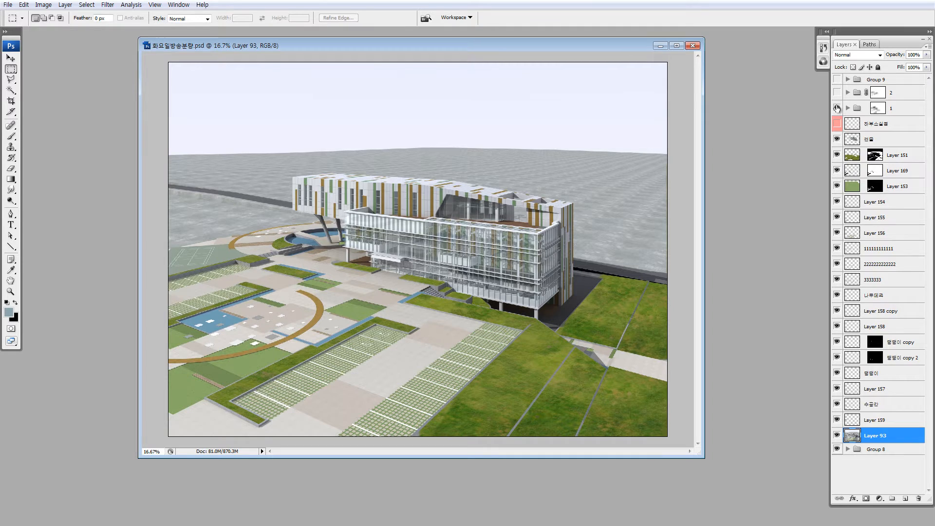
Hide group 1 and show group 2 together with Group 9
click(837, 108)
click(838, 109)
click(837, 93)
click(837, 79)
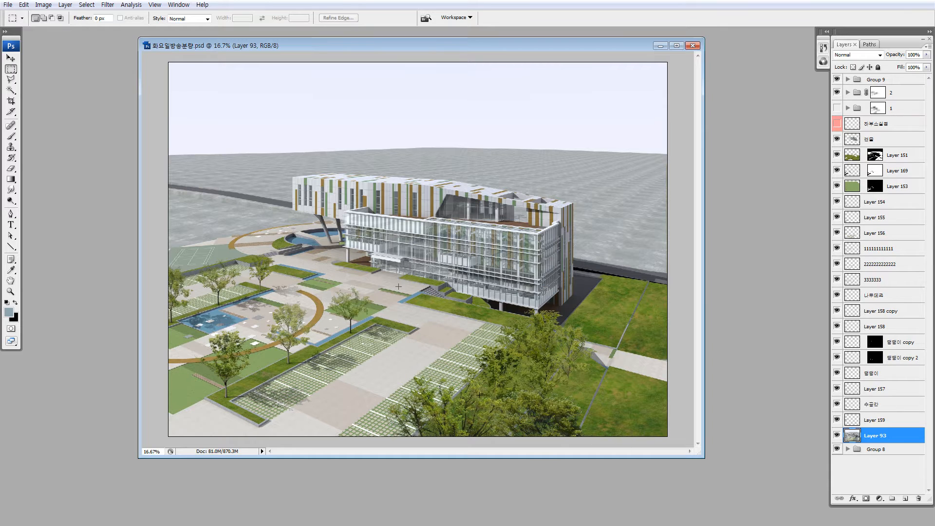
click(599, 314)
drag(655, 418, 669, 437)
drag(531, 343, 654, 448)
drag(332, 302, 283, 268)
click(310, 247)
drag(388, 286, 436, 323)
drag(297, 314, 338, 345)
click(265, 327)
drag(247, 352, 187, 300)
drag(494, 309, 510, 314)
drag(465, 288, 507, 305)
drag(330, 244, 369, 271)
click(427, 218)
drag(239, 141, 449, 227)
click(308, 144)
mouse_move(289, 112)
mouse_down()
mouse_move(593, 230)
mouse_move(485, 130)
mouse_up()
drag(434, 107, 151, 48)
click(159, 60)
drag(720, 210, 804, 286)
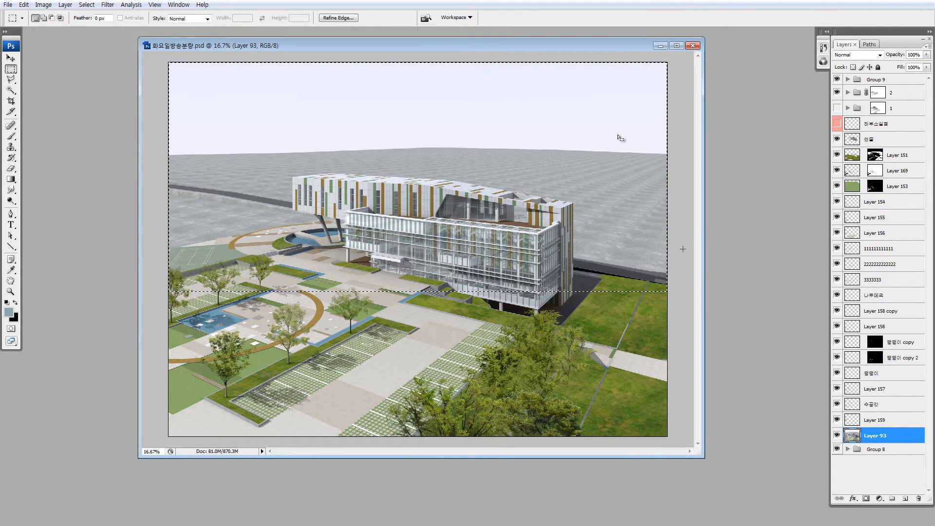
key(ctrl+d)
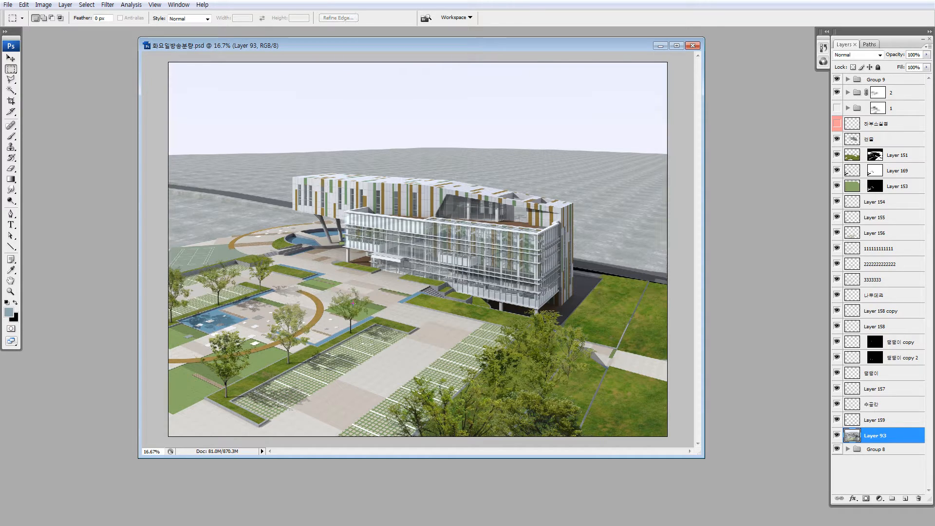
drag(452, 199, 563, 245)
key(ctrl+d)
drag(516, 217, 618, 278)
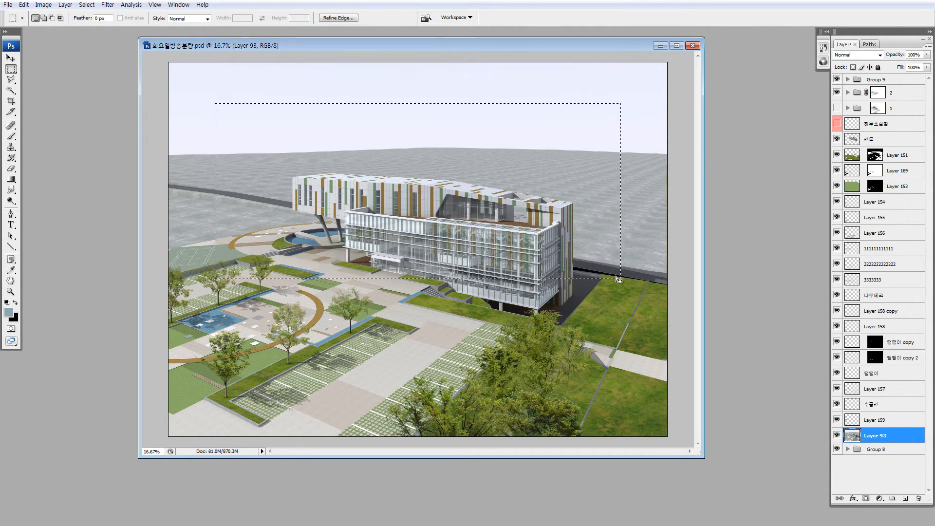
click(210, 90)
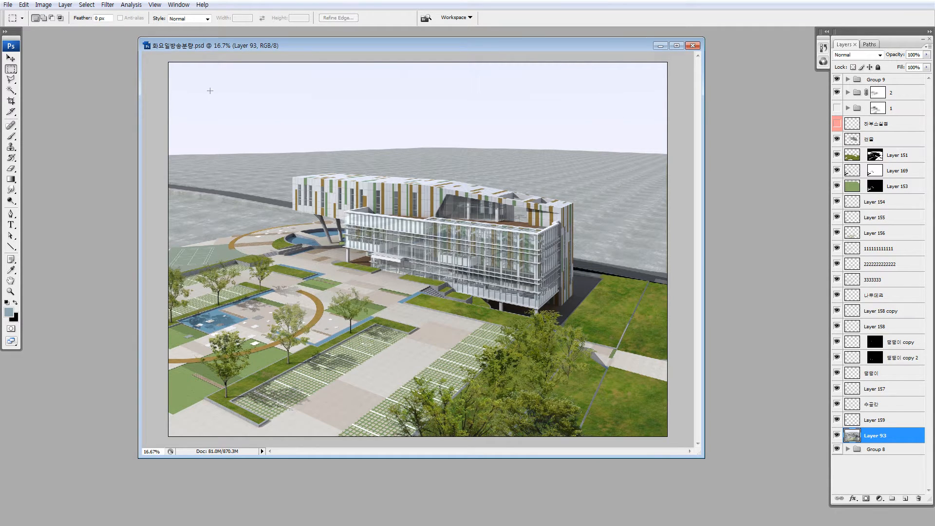
drag(400, 252, 410, 281)
click(450, 265)
Hide group 2 and show group 1 for the plaza trees while keeping Group 9 visible
click(838, 93)
click(842, 108)
click(836, 107)
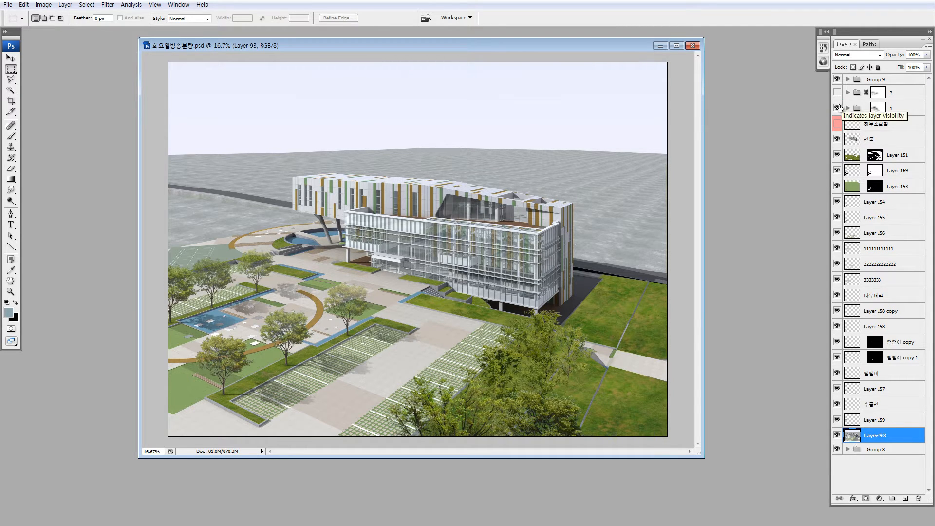
click(837, 93)
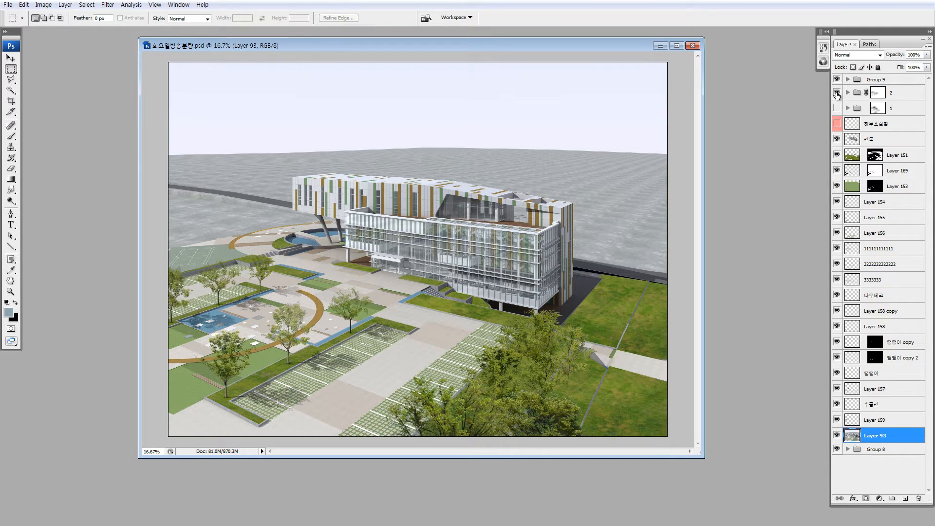
click(837, 94)
click(836, 106)
click(837, 105)
click(837, 106)
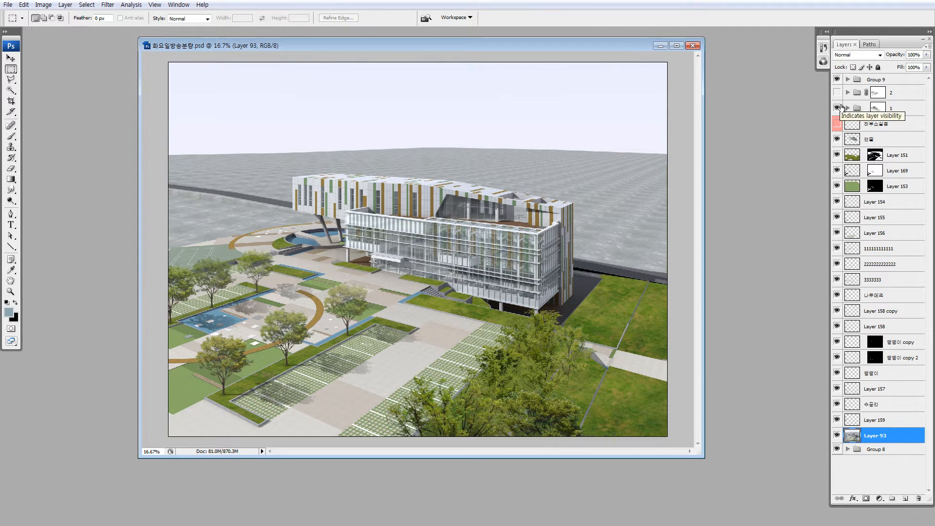
click(841, 107)
click(841, 107)
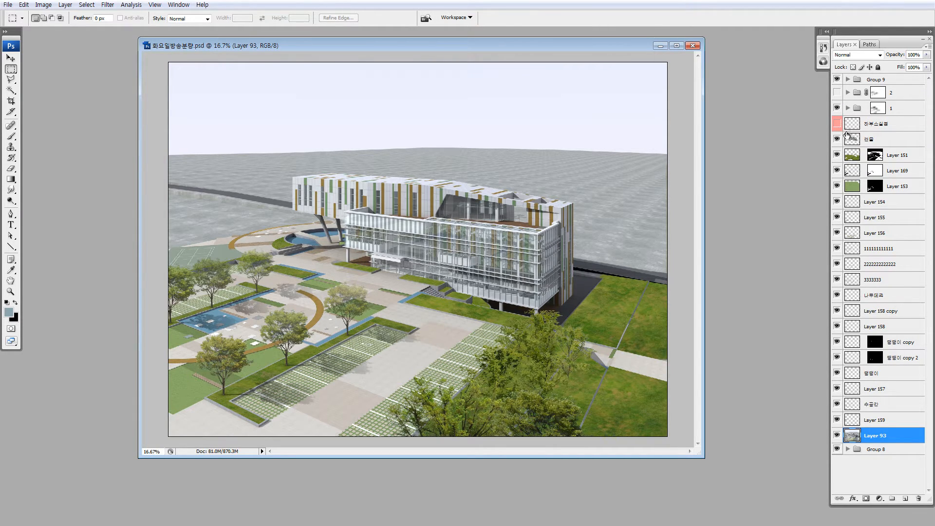
Try repositioning the foreground trees in Group 9 with the Move tool
click(850, 141)
click(858, 205)
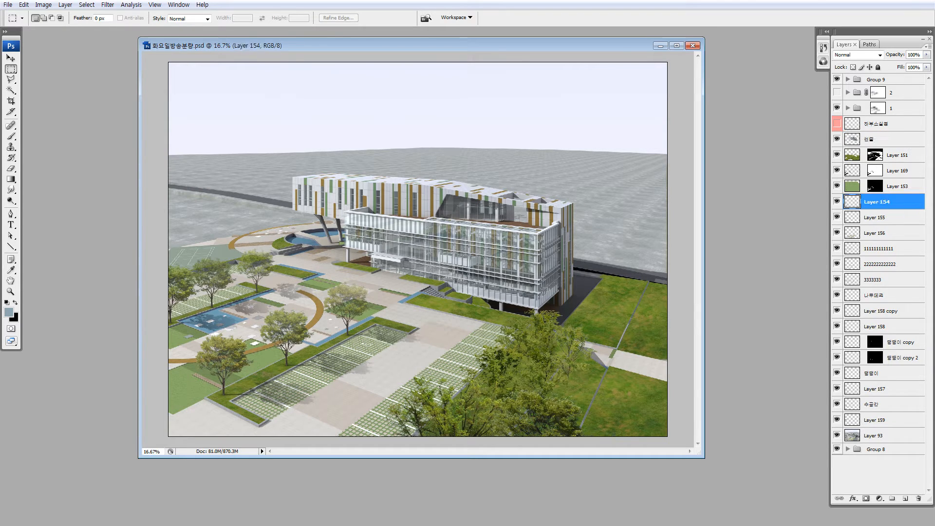
key(v)
ctrl+click(487, 376)
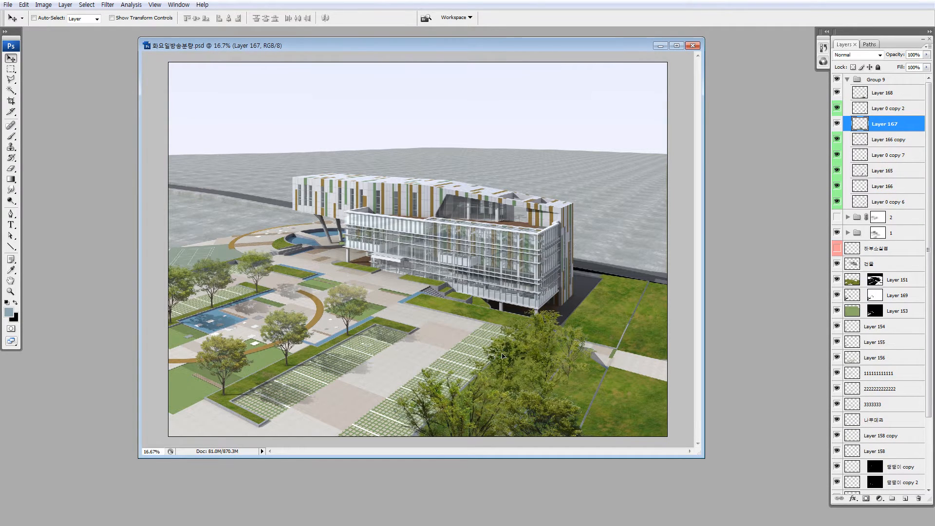
drag(504, 356, 493, 365)
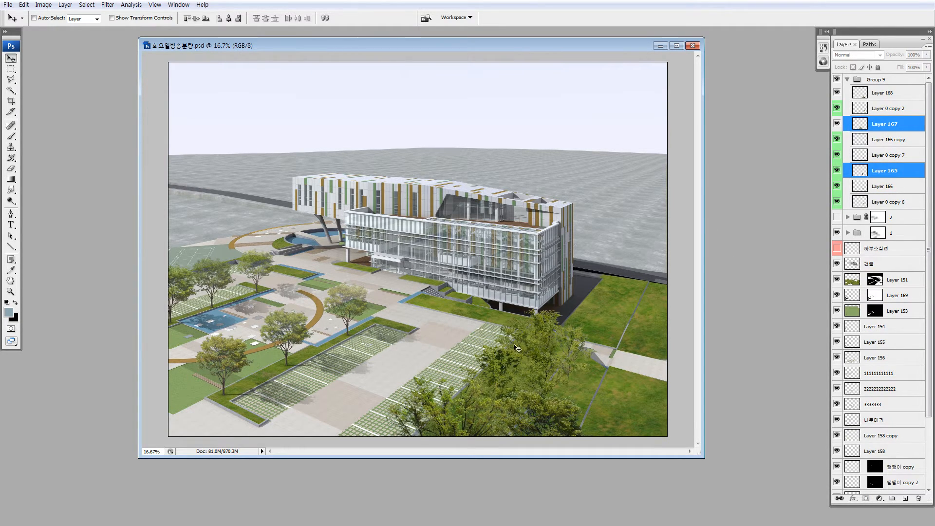
ctrl+click(615, 294)
drag(543, 322, 549, 294)
key(ctrl+z)
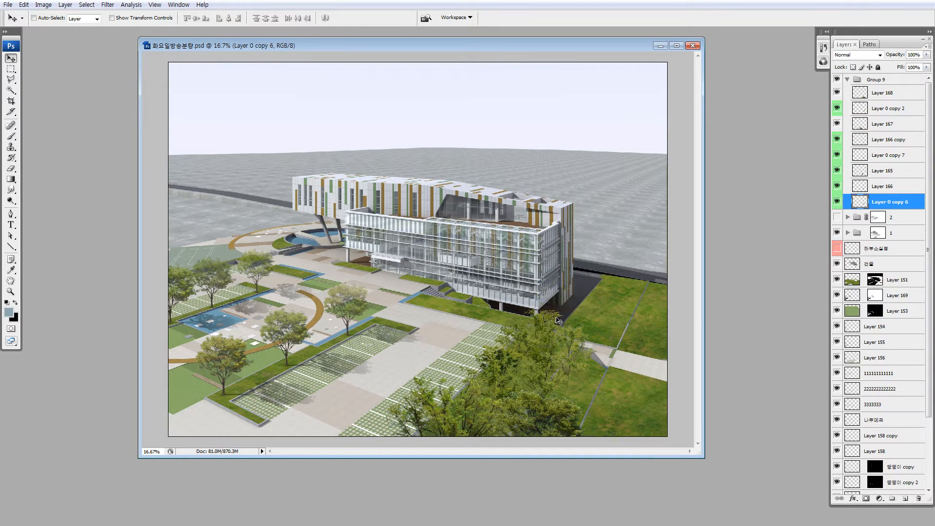
mouse_move(442, 419)
mouse_down()
mouse_move(469, 403)
mouse_move(438, 413)
mouse_up()
key(ctrl+z)
key(ctrl+z)
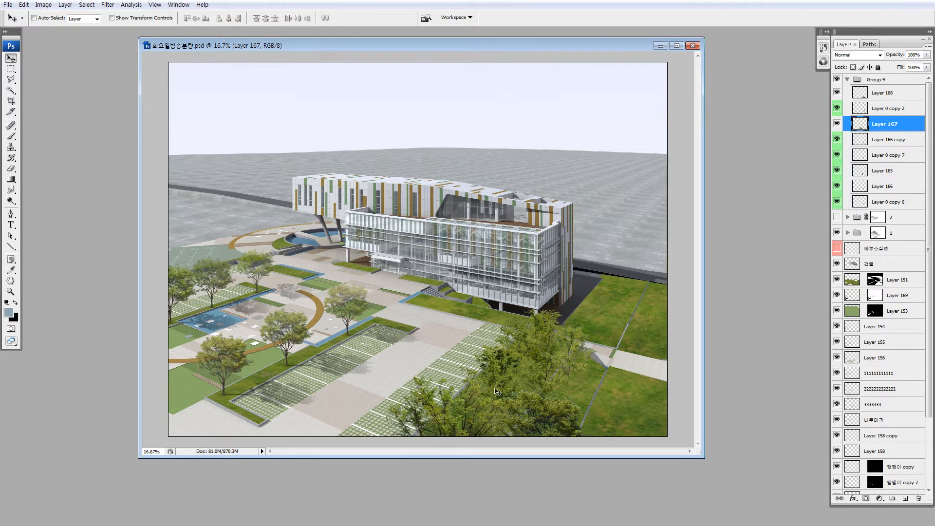
Darken the foreground tree on Layer 166 with a Brightness/Contrast adjustment
ctrl+click(496, 346)
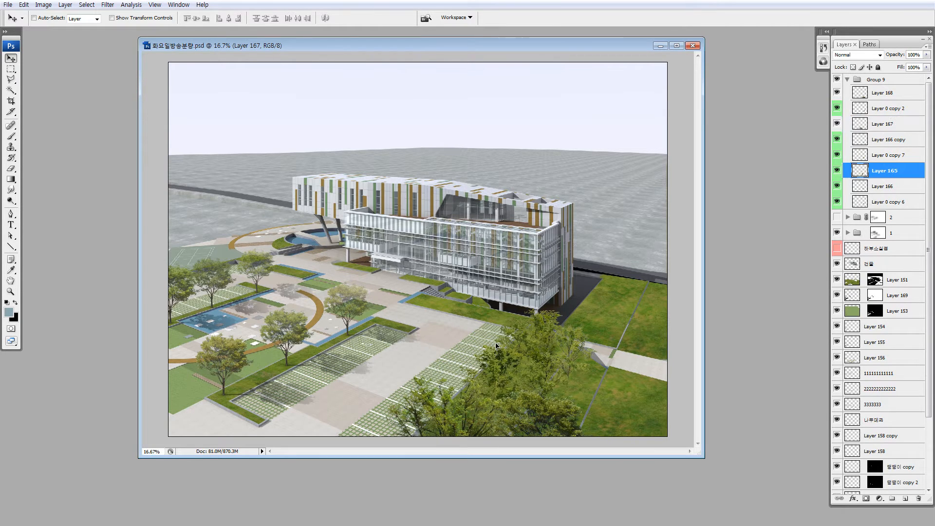
ctrl+click(547, 348)
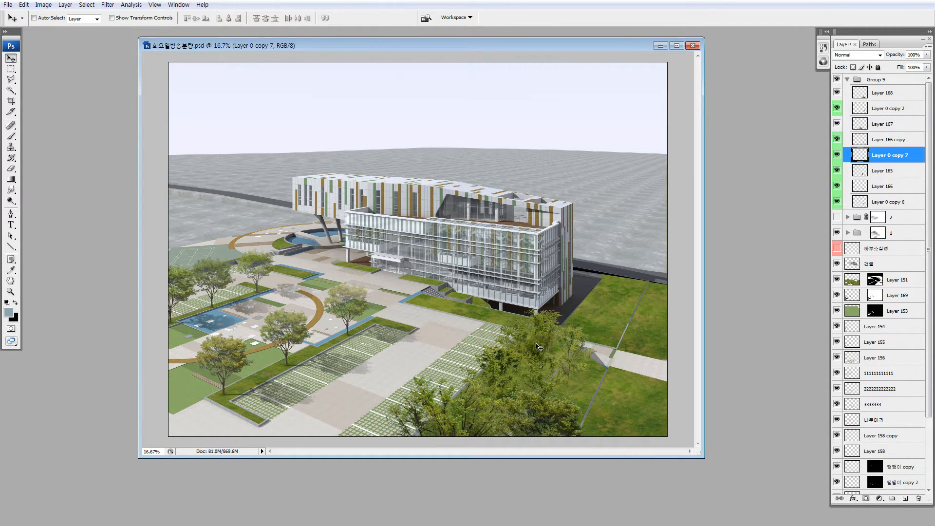
ctrl+click(536, 344)
ctrl+click(520, 333)
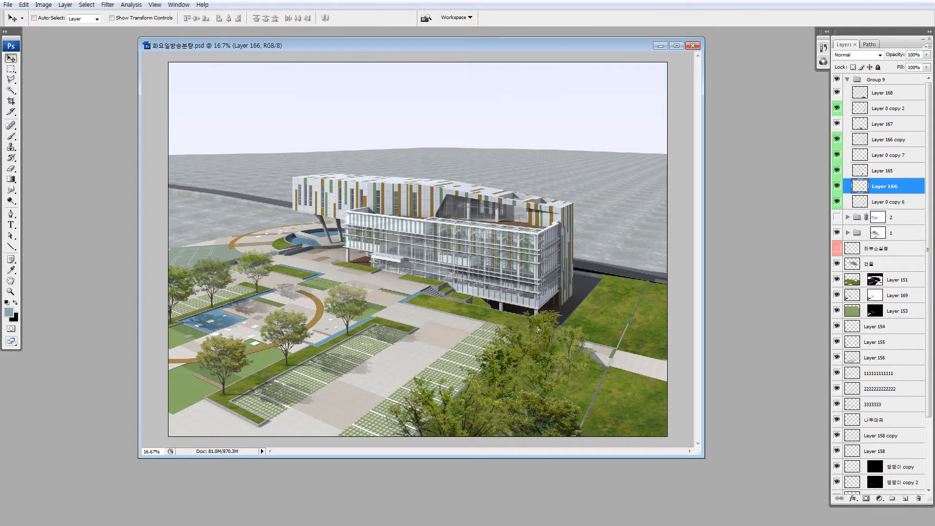
key(alt+i)
key(a)
key(c)
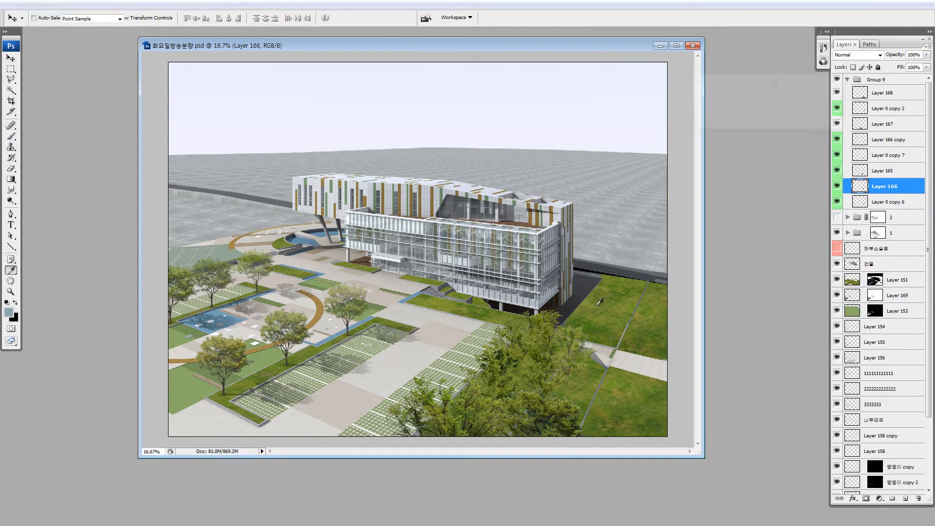
drag(745, 97, 729, 97)
click(835, 84)
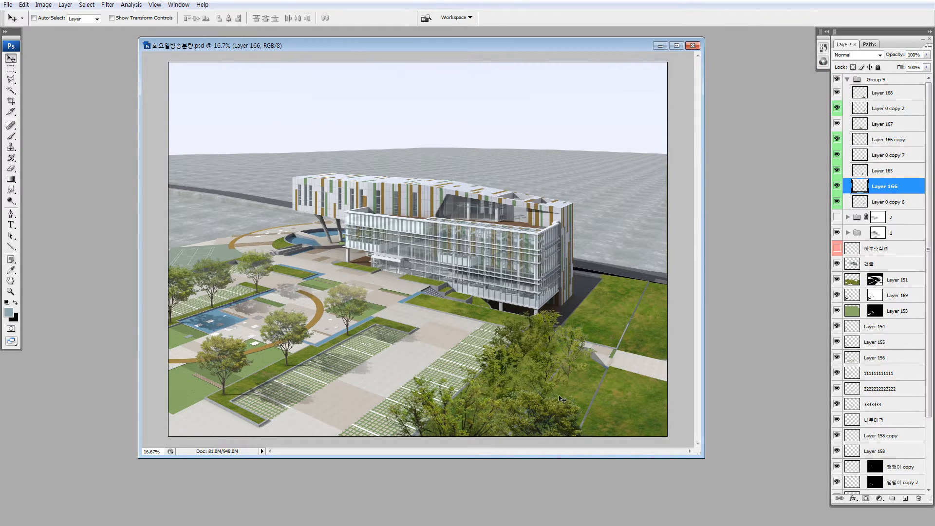
Set the brightness of the foreground tree on Layer 0 copy 2 to -59 with Brightness/Contrast
ctrl+click(553, 374)
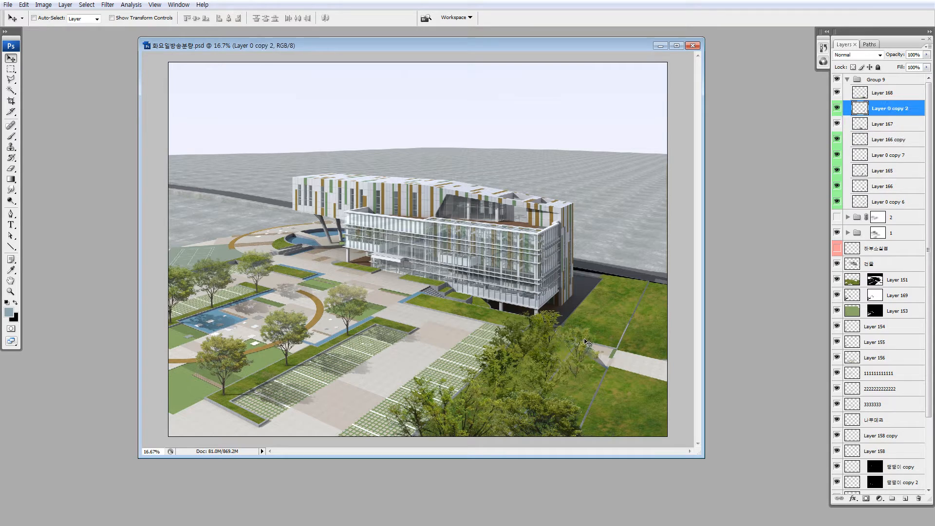
ctrl+click(582, 342)
key(alt+i)
key(a)
key(c)
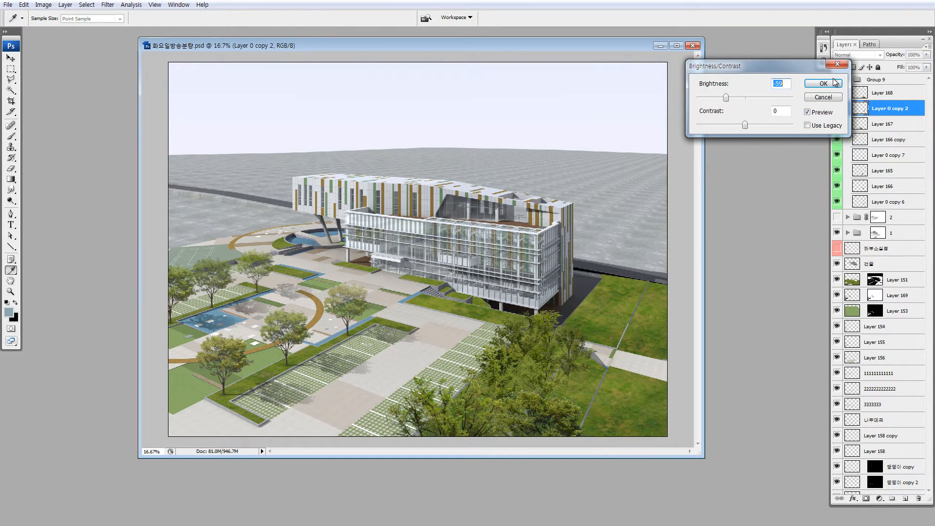
key(Return)
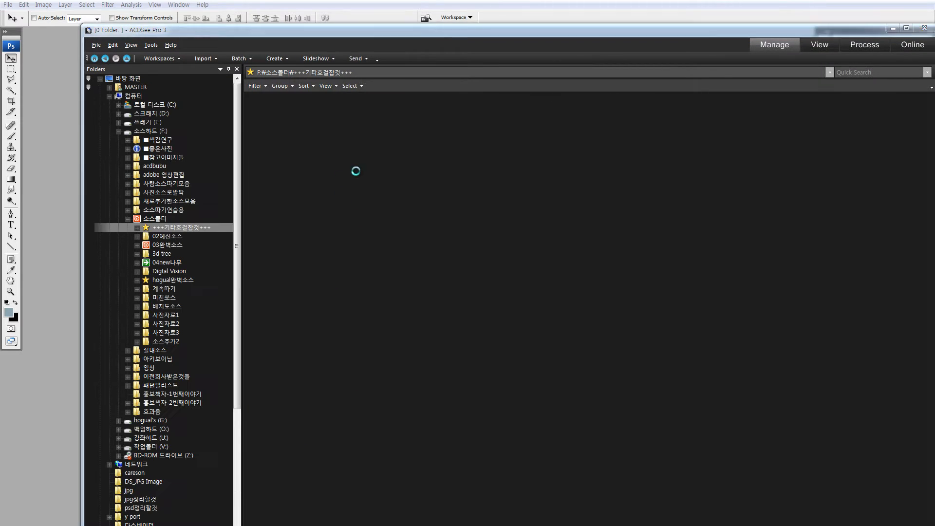
Switch to ACDSee Pro and open the 나무추가 tree source folder inside 아키보이님
click(165, 359)
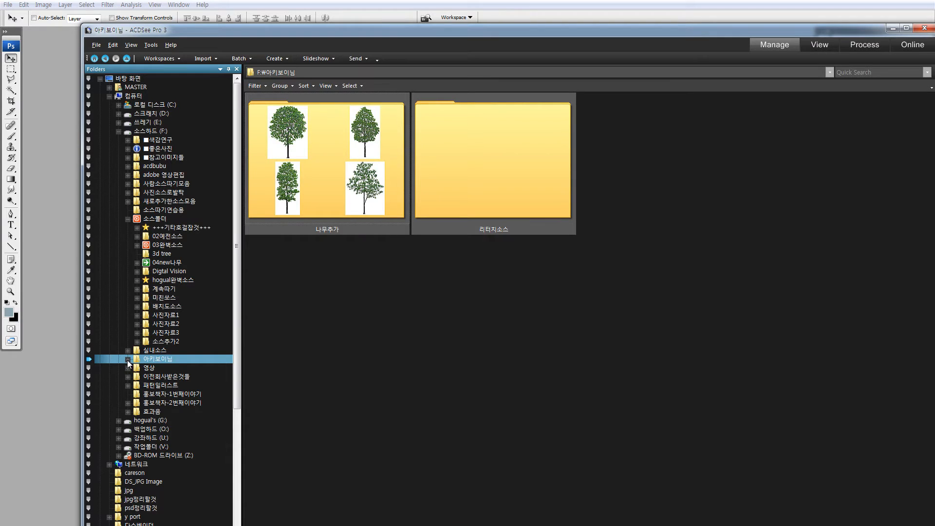
click(127, 360)
click(161, 368)
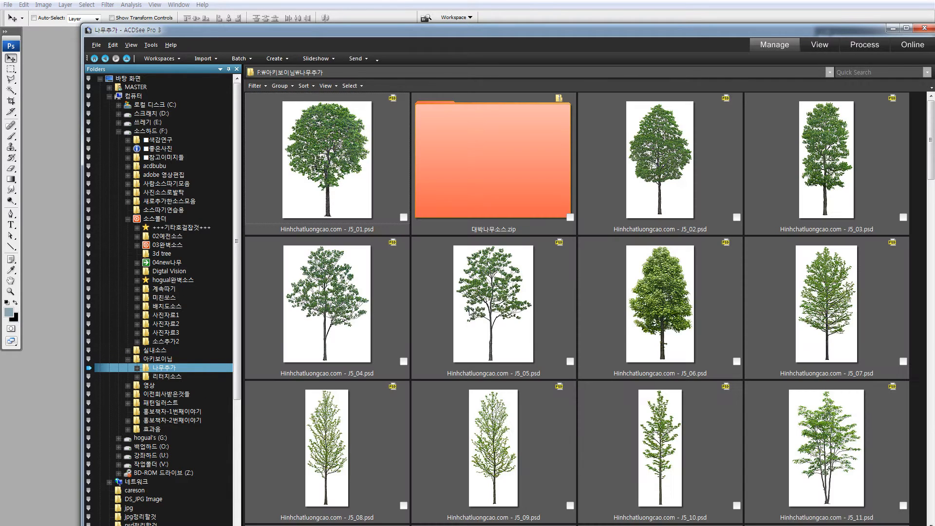
Select the tree files J5_02, J5_03, J5_07, J5_11 and J5_21 and open them in Photoshop
click(489, 308)
click(350, 152)
click(665, 158)
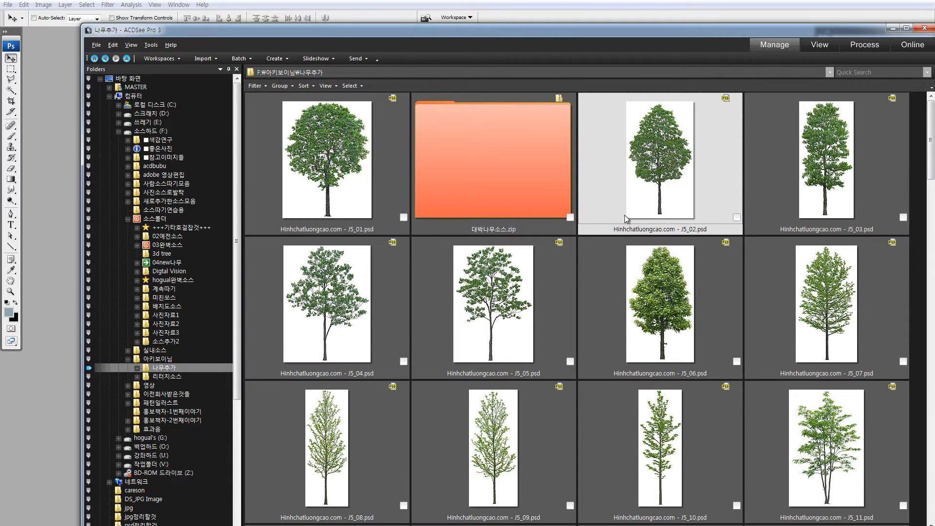
shift+click(818, 160)
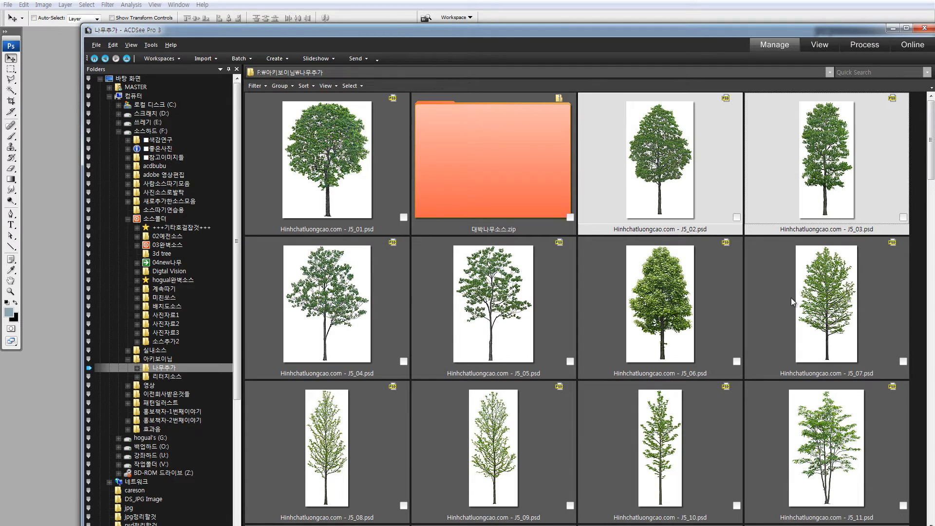
ctrl+click(814, 423)
scroll(796, 303, down, 3)
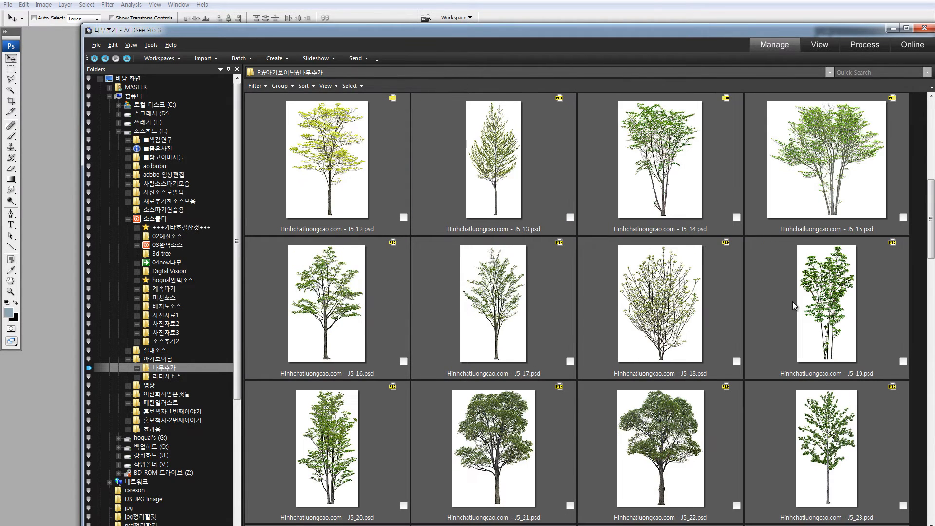
click(495, 444)
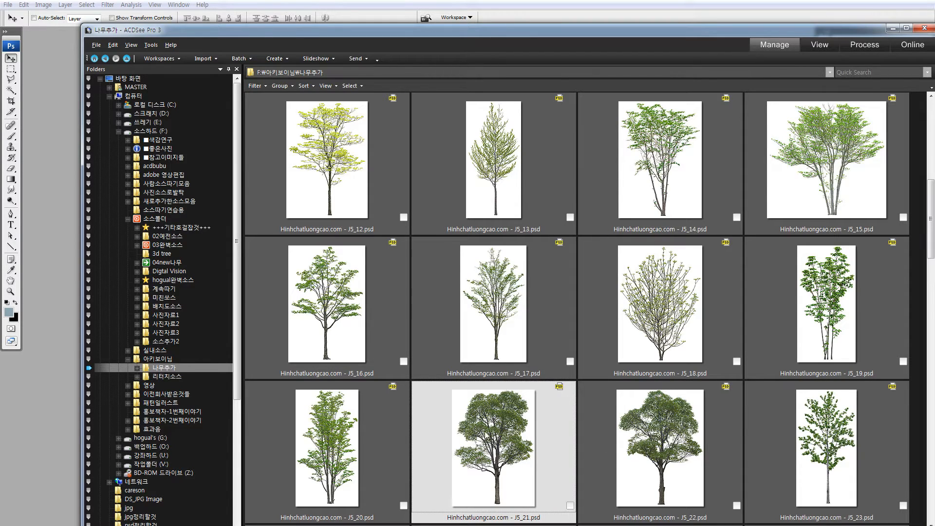
drag(495, 444, 55, 438)
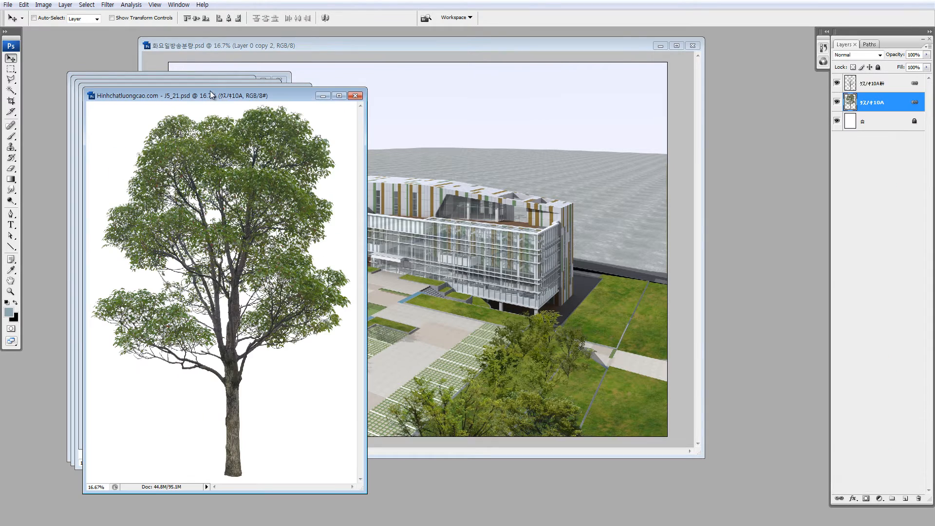
Copy the merged J5_21 tree to the top of the rendering's Group 9 and scale it to 56.2% in the right foreground
shift+click(850, 87)
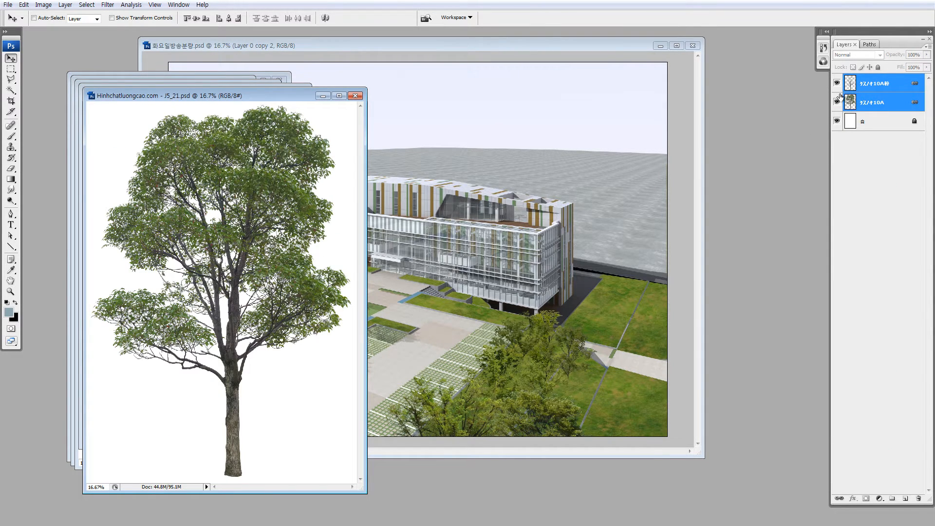
drag(840, 96, 597, 341)
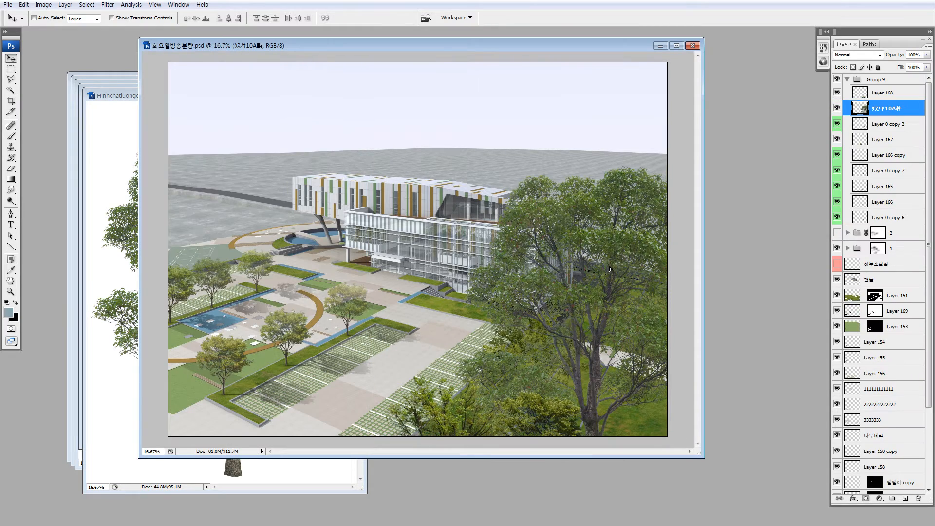
drag(609, 269, 609, 409)
drag(860, 108, 863, 89)
drag(633, 304, 555, 292)
key(ctrl+t)
drag(605, 224, 672, 400)
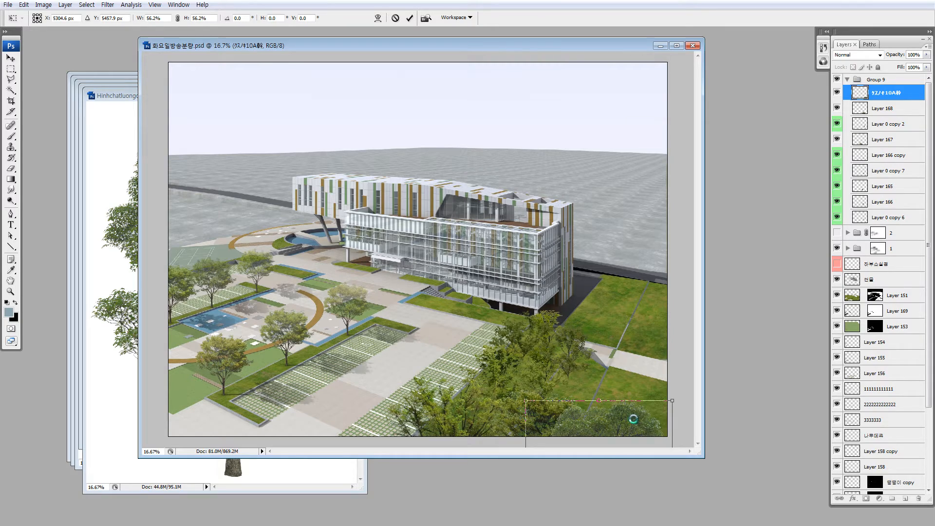
Merge the two tree layers of J5_11.psd and copy the tree into the rendering
click(130, 94)
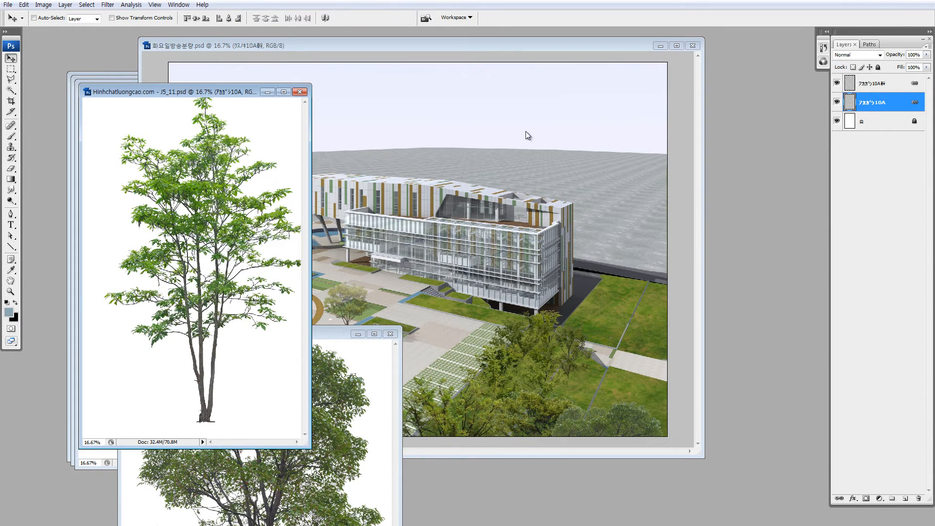
click(865, 84)
shift+click(850, 100)
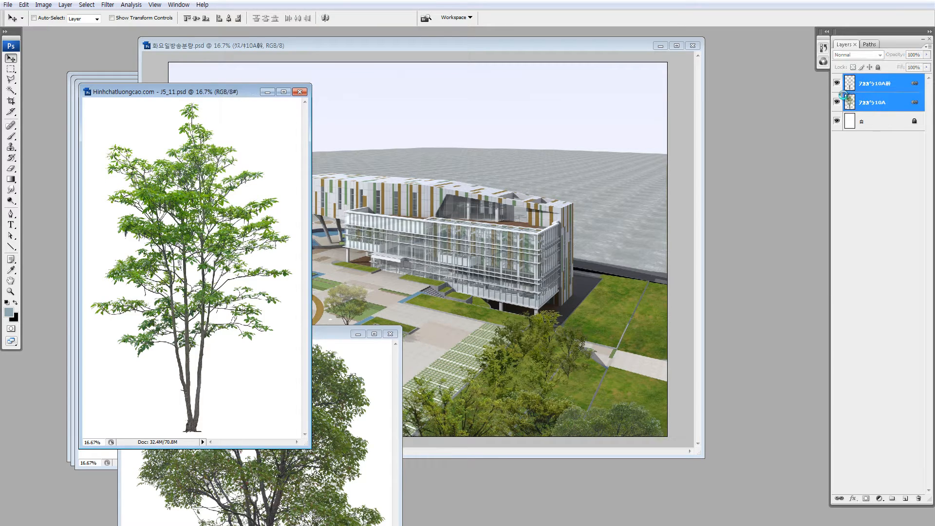
key(ctrl+e)
drag(571, 244, 598, 402)
Scale the J5_11 tree to 28.6%, place it beside the right foreground trees and stack it below the J5_21 tree layer
key(ctrl+t)
drag(686, 259, 536, 430)
drag(589, 409, 608, 375)
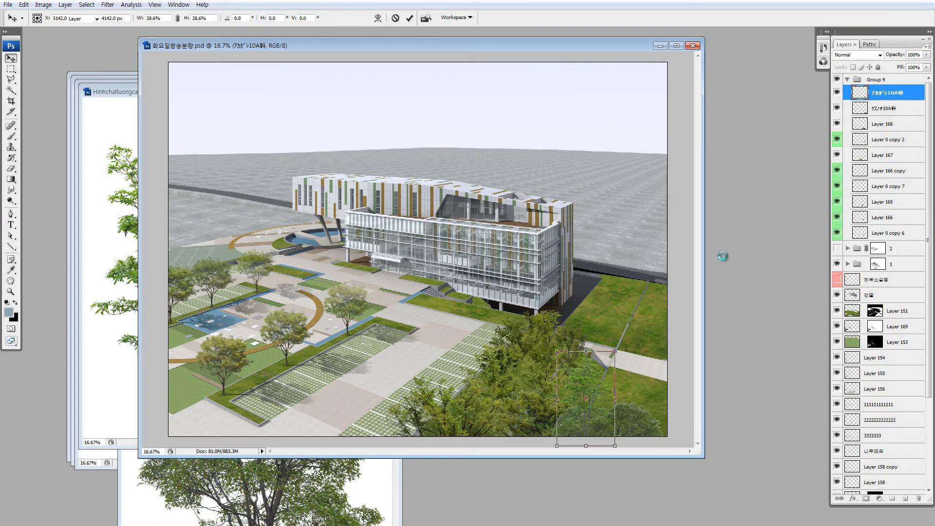
drag(857, 95, 858, 110)
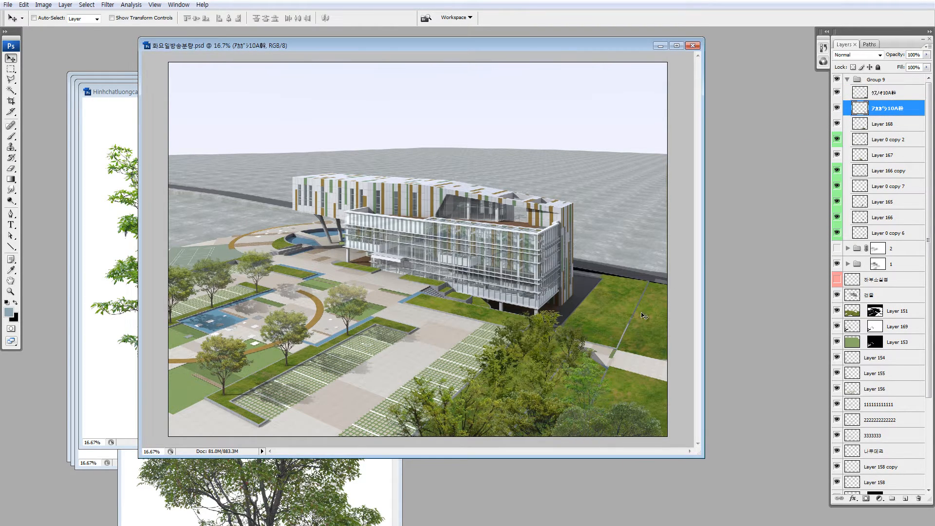
drag(590, 403, 569, 404)
click(278, 501)
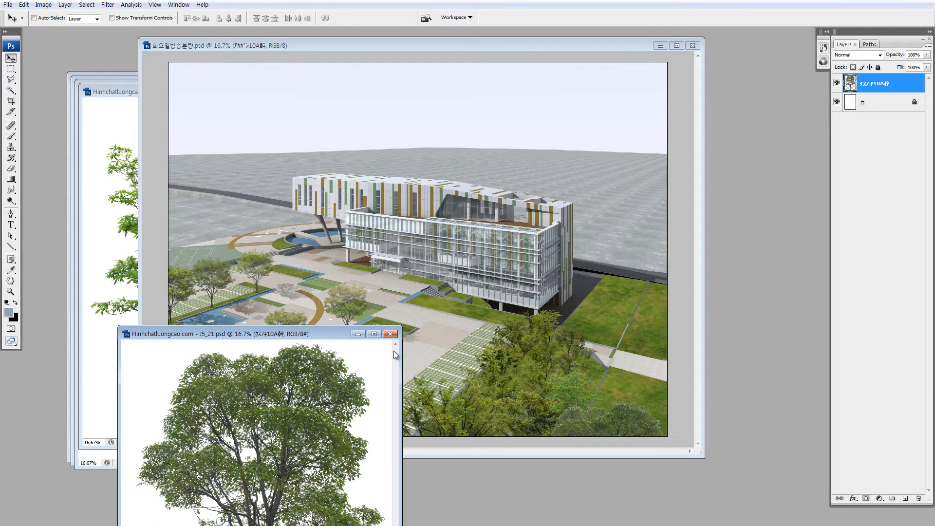
click(391, 334)
click(512, 207)
Bring J5_07.psd forward, merge its two tree layers and copy the tree into the rendering
click(130, 91)
drag(132, 90, 218, 316)
click(273, 184)
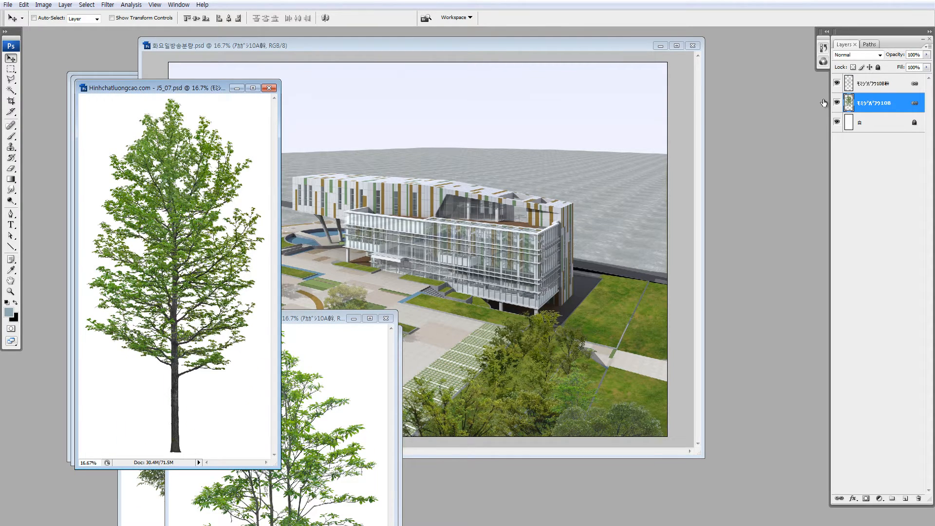
shift+click(850, 85)
drag(885, 90, 629, 273)
Stack the J5_07 tree below the J5_11 tree layer, scale it to 34.2% and place it at the rendering's lower-right corner
drag(856, 114, 869, 132)
key(ctrl+t)
drag(663, 240, 624, 224)
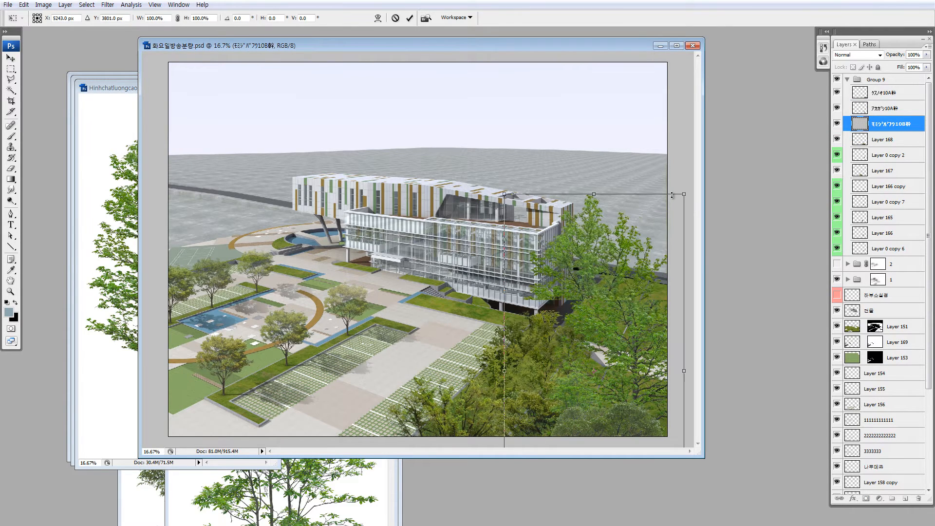
drag(683, 195, 661, 383)
drag(677, 353, 652, 374)
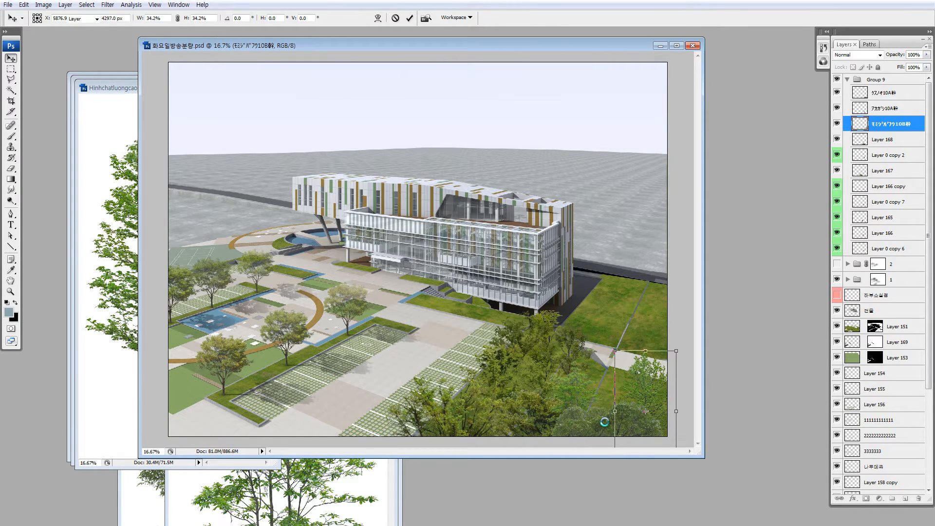
key(Return)
Delete the J5_21 tree layer from the rendering
drag(598, 431, 559, 321)
key(Delete)
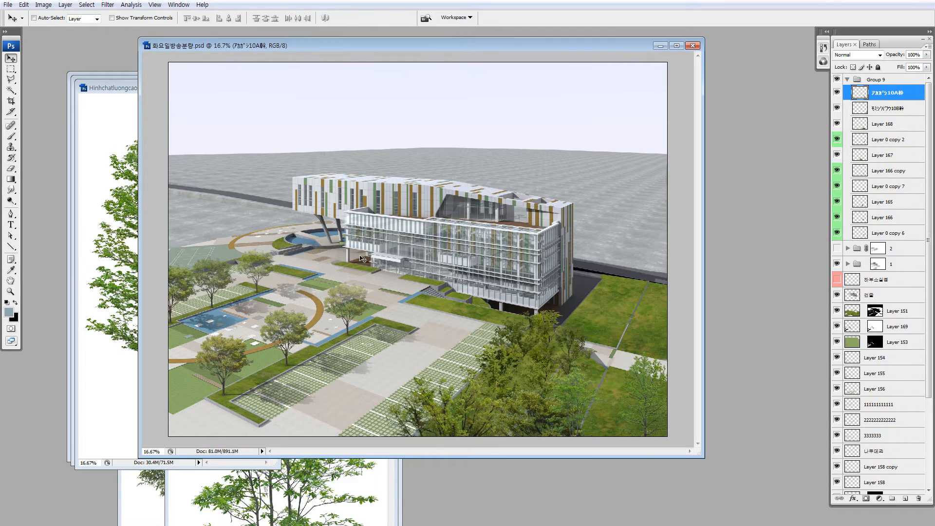
Bring J5_03.psd forward, merge its two tree layers and copy the tree to the top of the rendering's Group 9
click(121, 284)
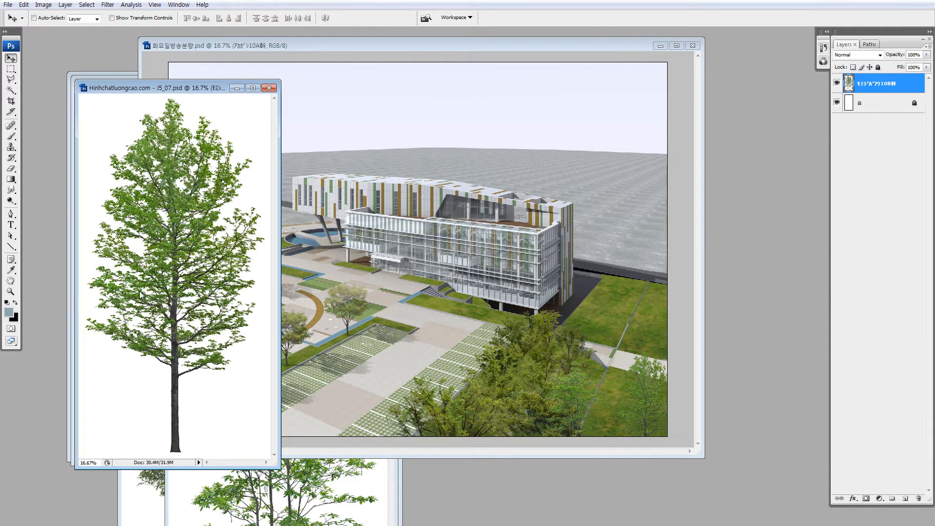
drag(204, 89, 140, 287)
click(126, 189)
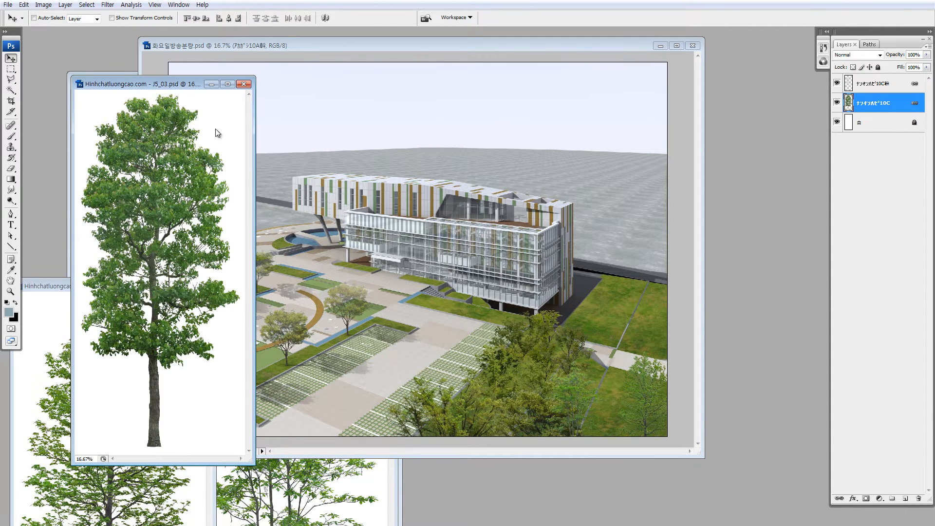
shift+click(868, 89)
key(ctrl+e)
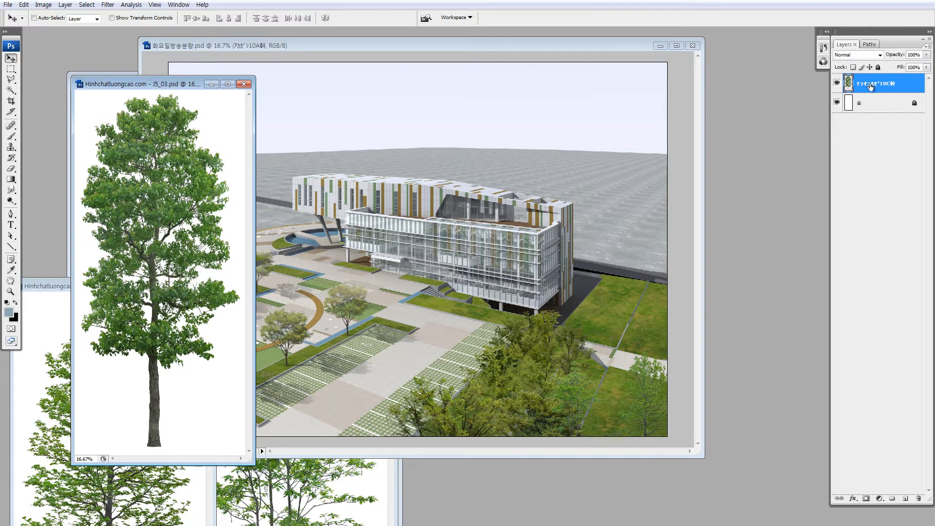
drag(870, 87, 574, 272)
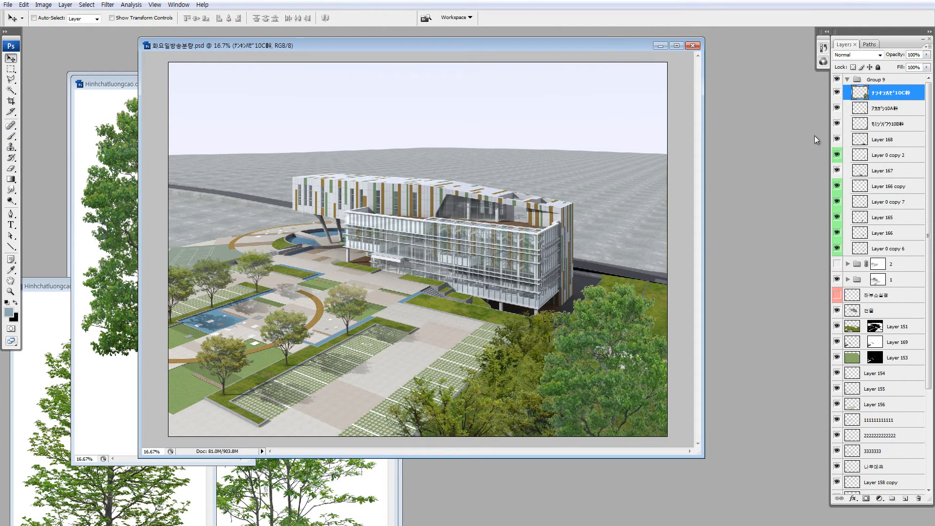
Scale the J5_03 tree to 44.8% and place it between the J5_11 and J5_07 trees
key(ctrl+t)
drag(629, 323, 535, 203)
drag(605, 156, 507, 325)
drag(496, 365, 615, 377)
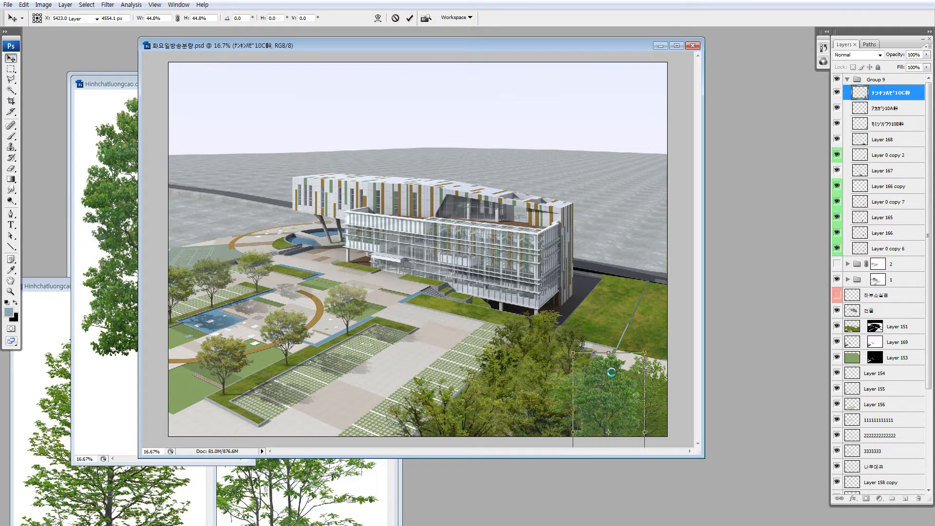
Check the new tree layers' visibility and adjust the positions of the J5_11, J5_03 and J5_07 trees in the right foreground
drag(569, 390, 577, 379)
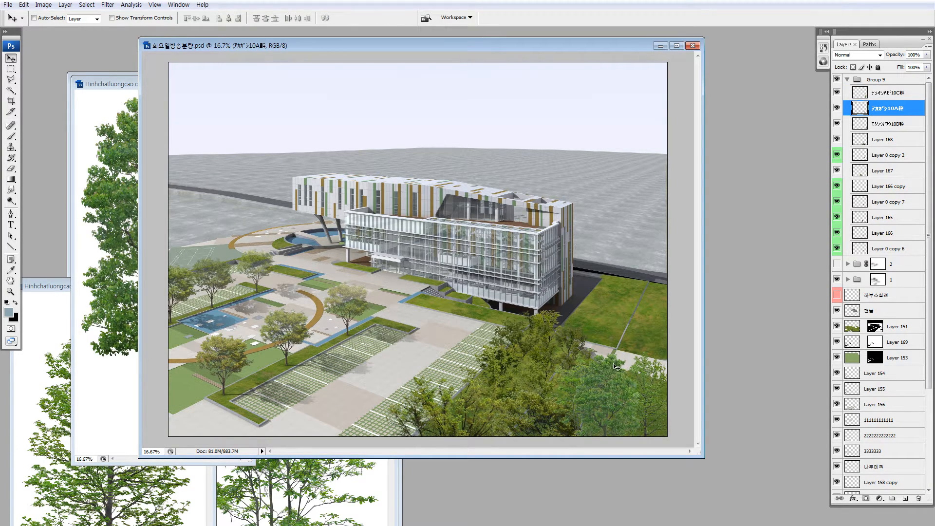
click(888, 93)
click(838, 107)
click(836, 123)
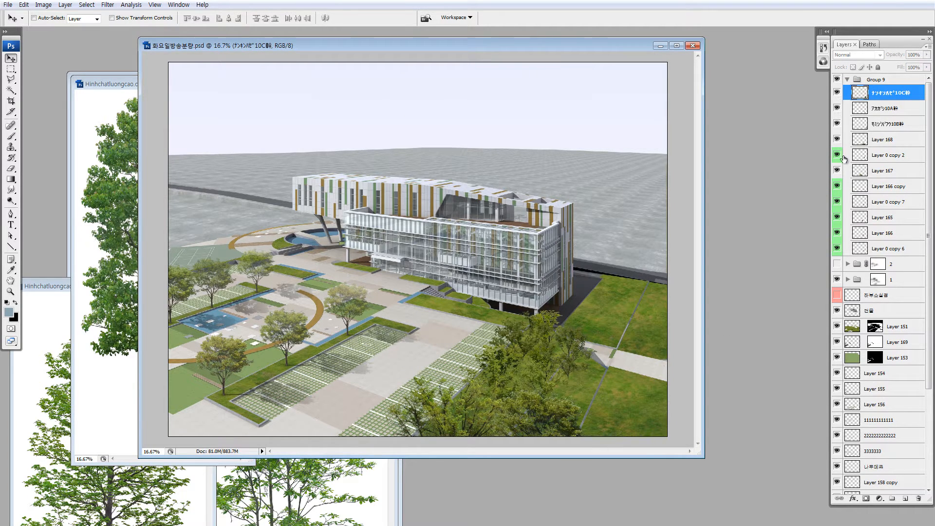
drag(614, 389, 587, 386)
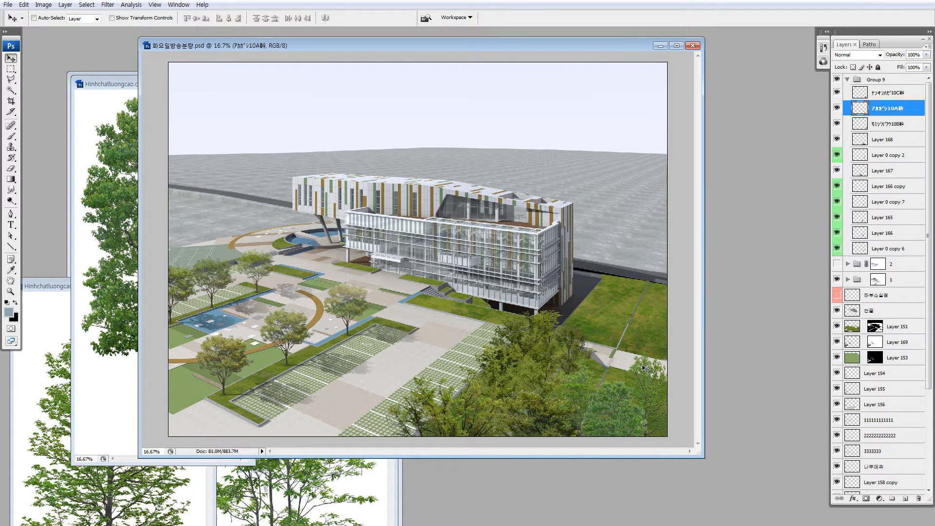
drag(643, 368, 652, 378)
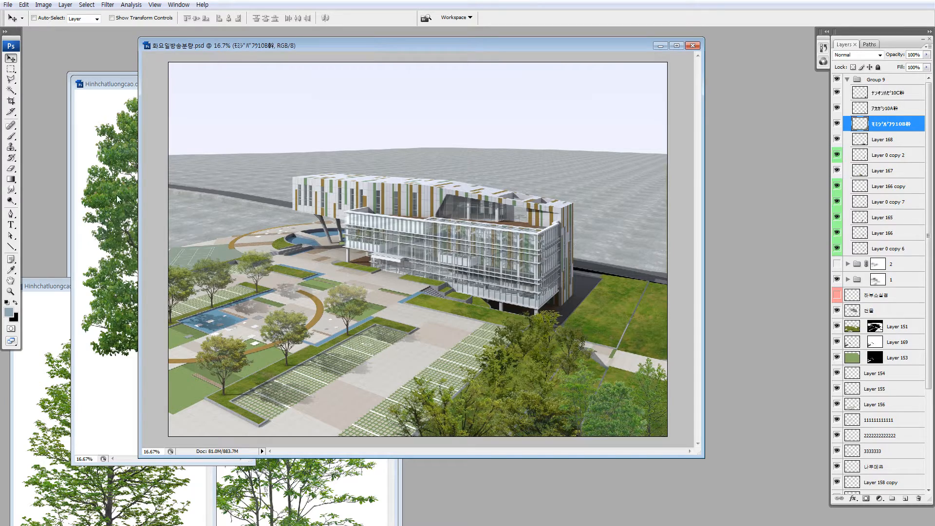
Copy the J5_02 tree layers into the rendering, merge them and stack the result below the J5_07 tree layer
drag(105, 83, 111, 128)
click(118, 94)
drag(143, 158, 605, 294)
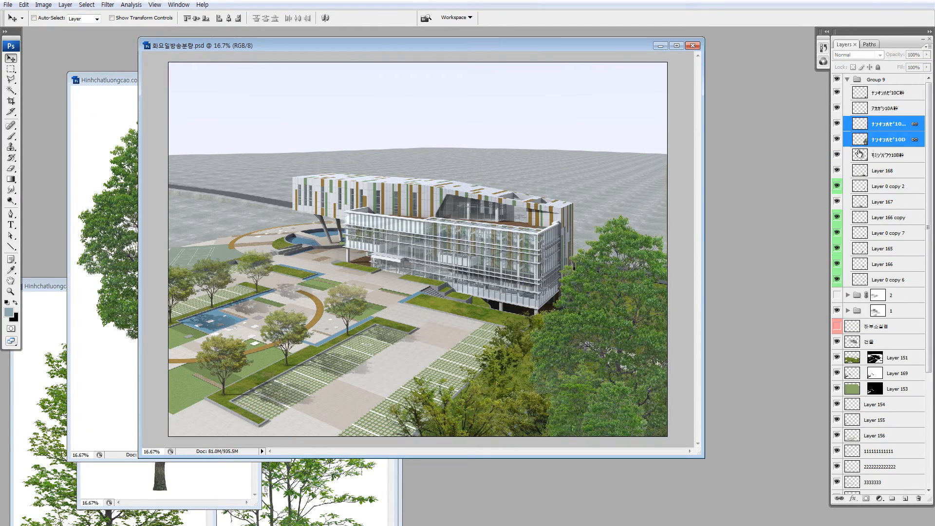
key(ctrl+e)
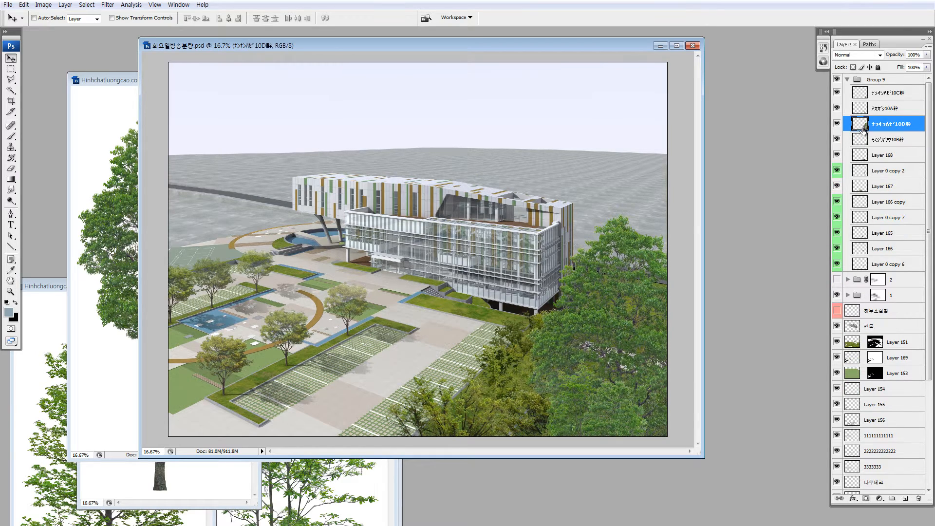
drag(864, 131, 865, 144)
Scale the J5_02 tree to 28.7% and place it behind the J5_03 tree near the walkway
key(ctrl+t)
drag(579, 350, 487, 288)
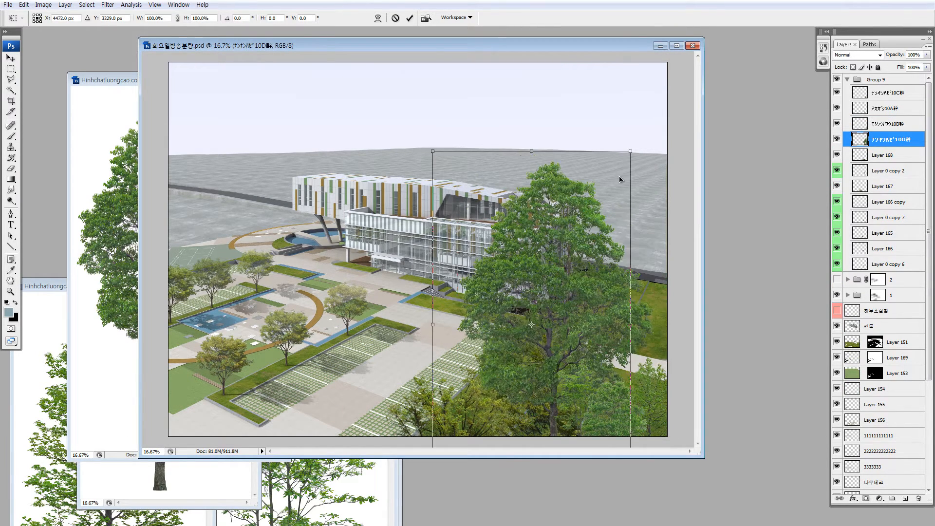
drag(630, 149, 486, 381)
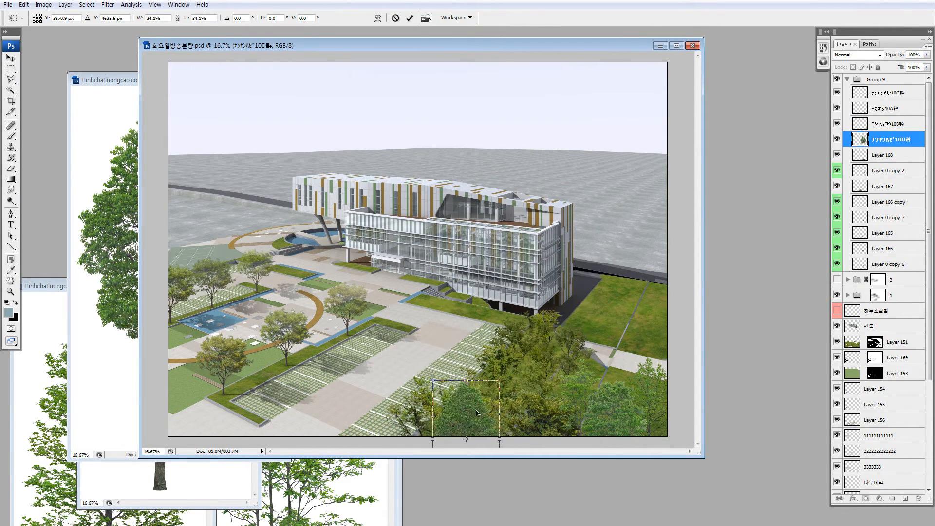
drag(474, 416, 622, 362)
drag(649, 329, 634, 350)
drag(614, 383, 620, 347)
key(Return)
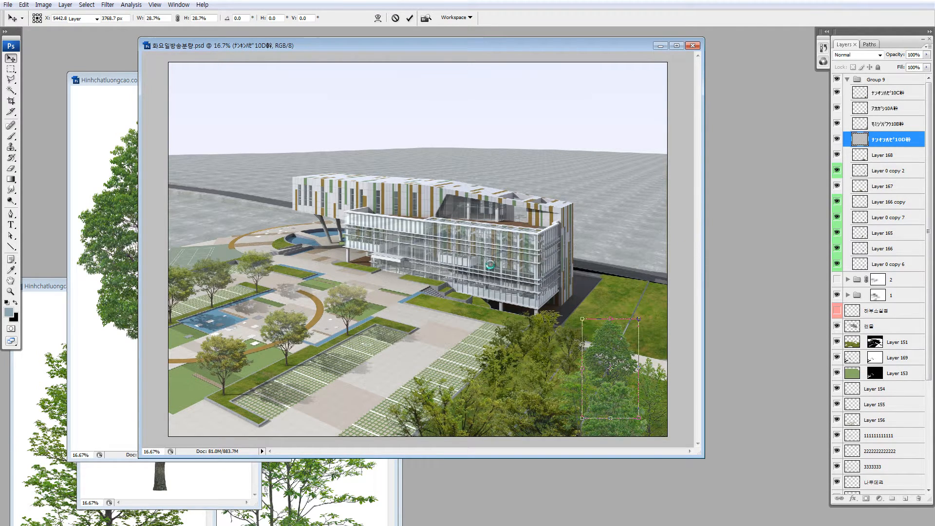
Select the J5_02 tree and shift it slightly down and left, closer to the new foreground trees
ctrl+click(612, 336)
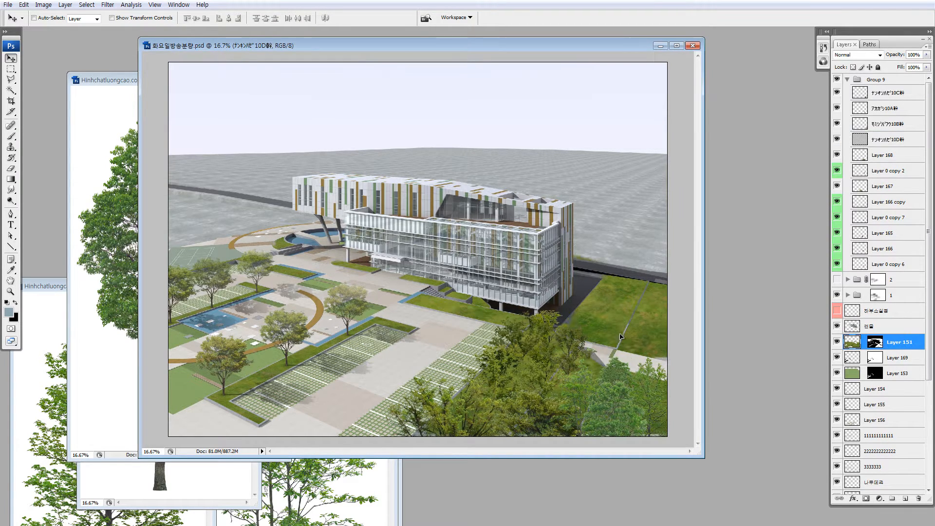
ctrl+click(616, 376)
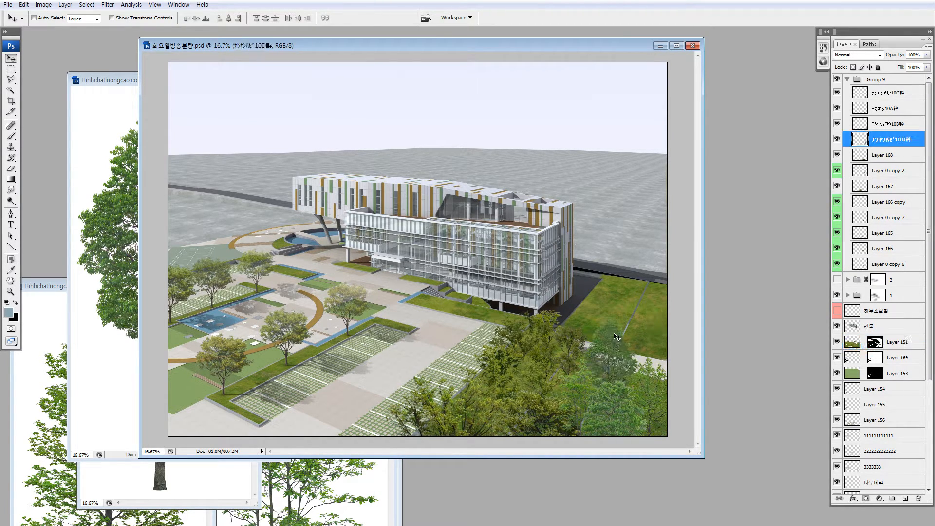
drag(615, 336, 607, 357)
key(ctrl+space)
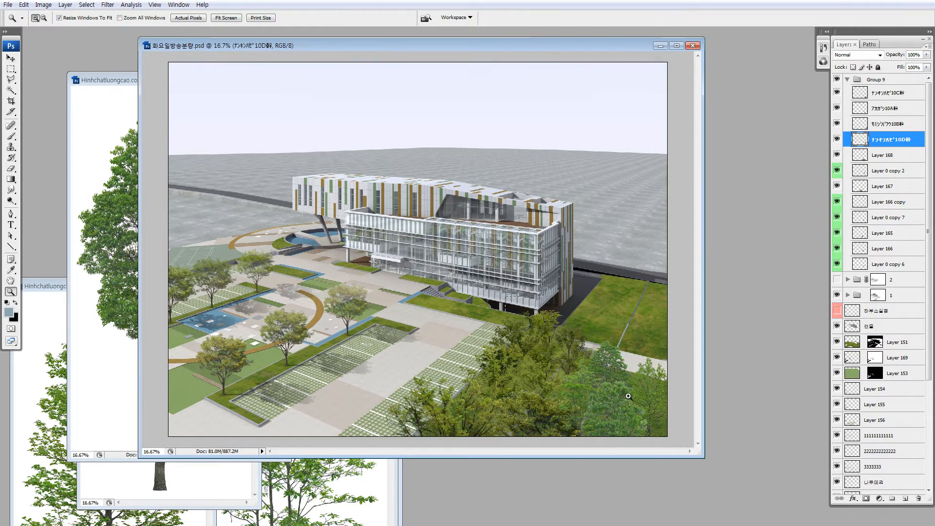
drag(629, 395, 570, 314)
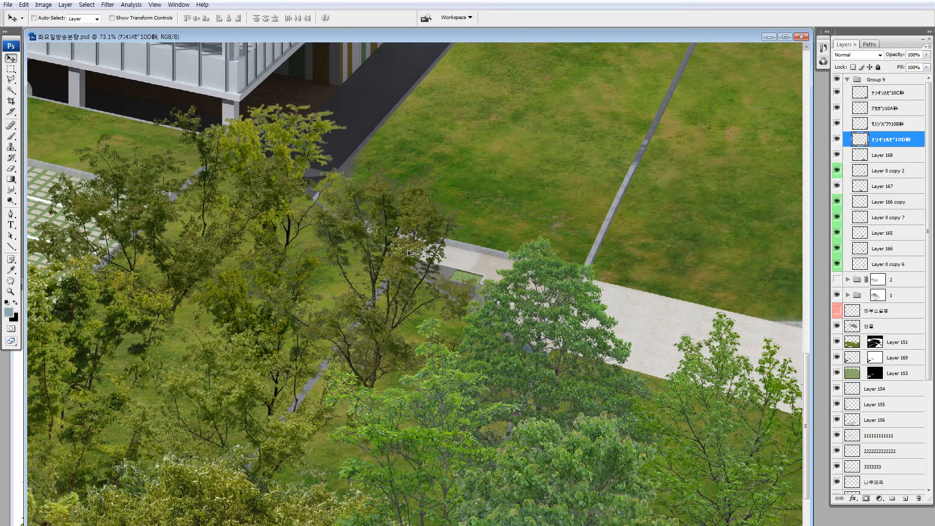
Reposition the Layer 0 copy 2, 10D and 10B trees around the walkway in the right foreground
drag(386, 279, 370, 307)
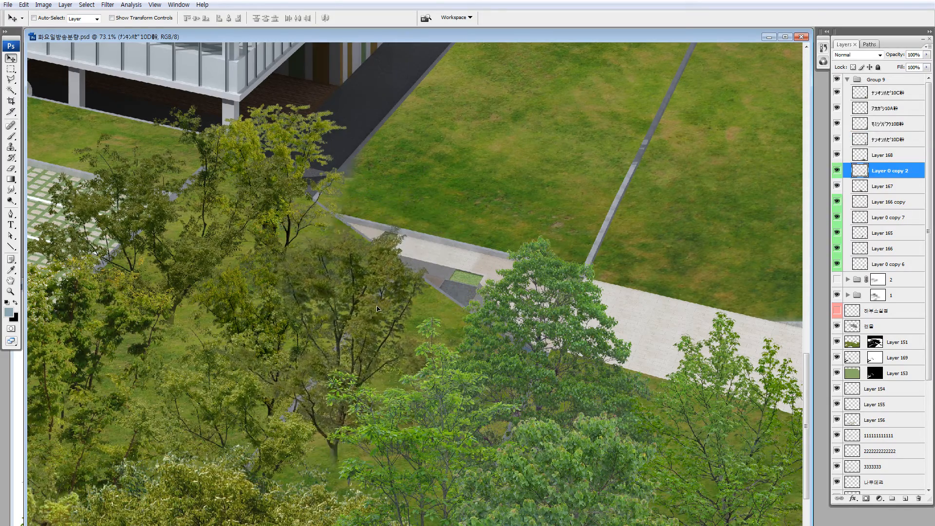
mouse_move(542, 263)
mouse_down()
mouse_move(504, 294)
mouse_move(497, 312)
mouse_move(505, 283)
mouse_move(533, 275)
mouse_up()
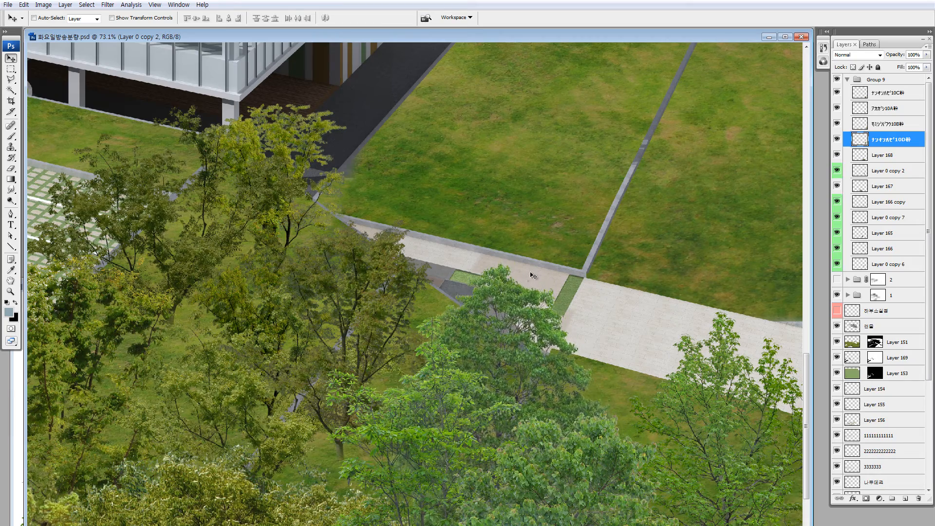
drag(687, 363, 631, 323)
drag(389, 278, 421, 218)
drag(506, 302, 521, 244)
drag(701, 345, 709, 291)
scroll(708, 291, down, 3)
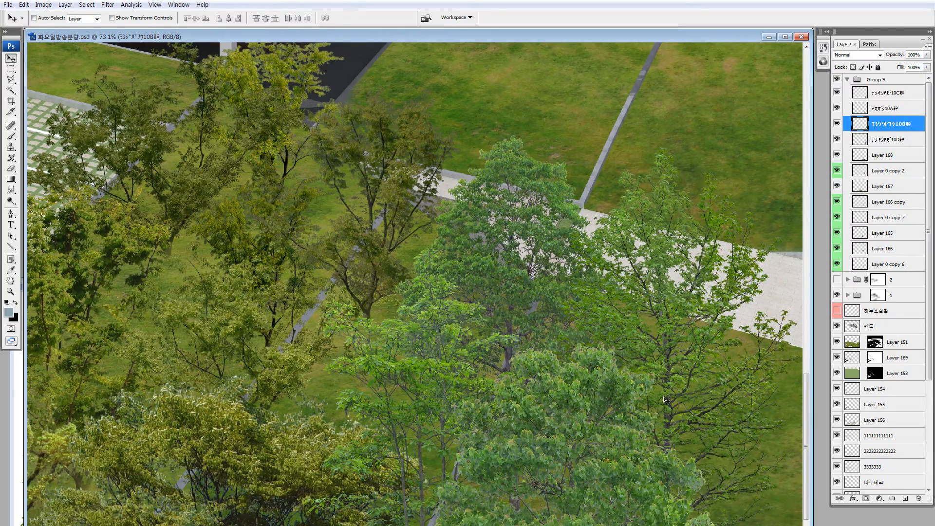
Adjust the spacing of the 10D and 10B trees along the walkway against the full rendering
key(ctrl+minus)
key(ctrl+minus)
key(ctrl+minus)
key(ctrl+minus)
key(ctrl+minus)
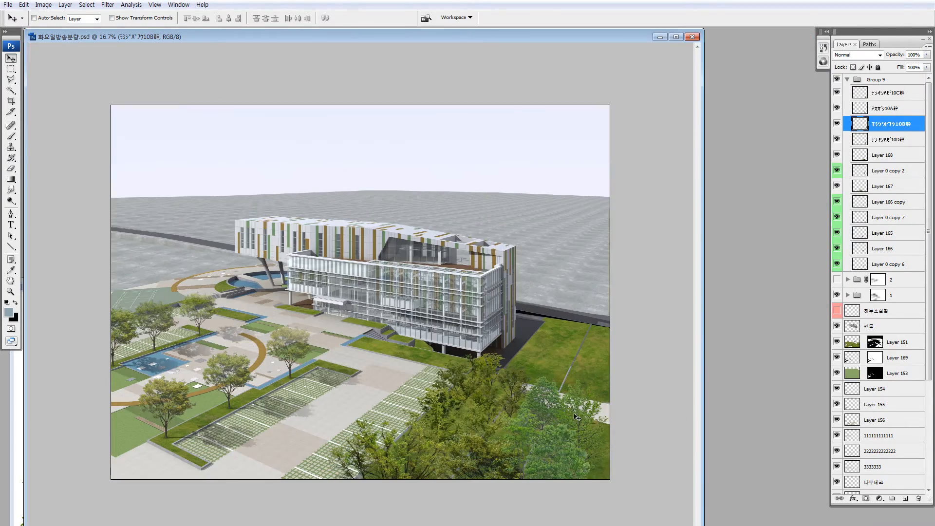
drag(581, 417, 525, 383)
key(ctrl+z)
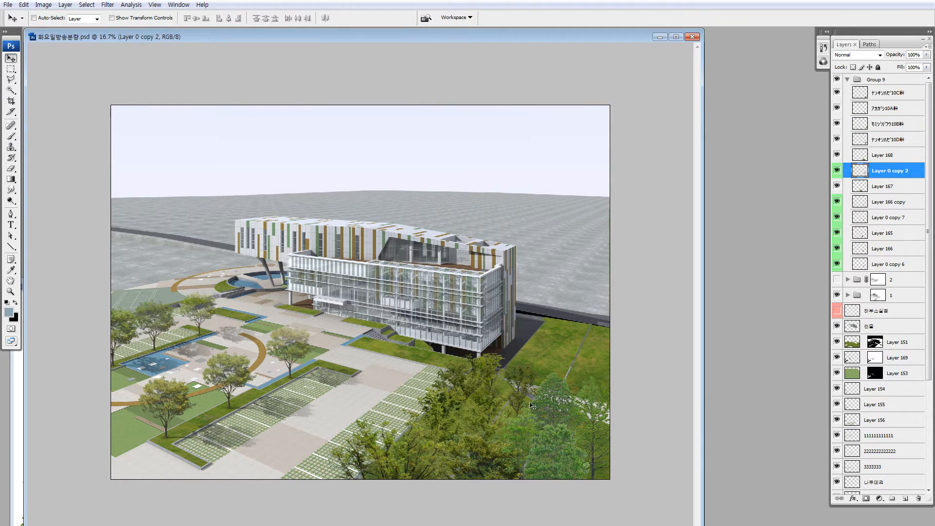
Shift the Layer 0 copy 2, 10D and 10A trees down and left, closer to the existing tree cluster
key(ctrl+space)
drag(561, 455, 443, 339)
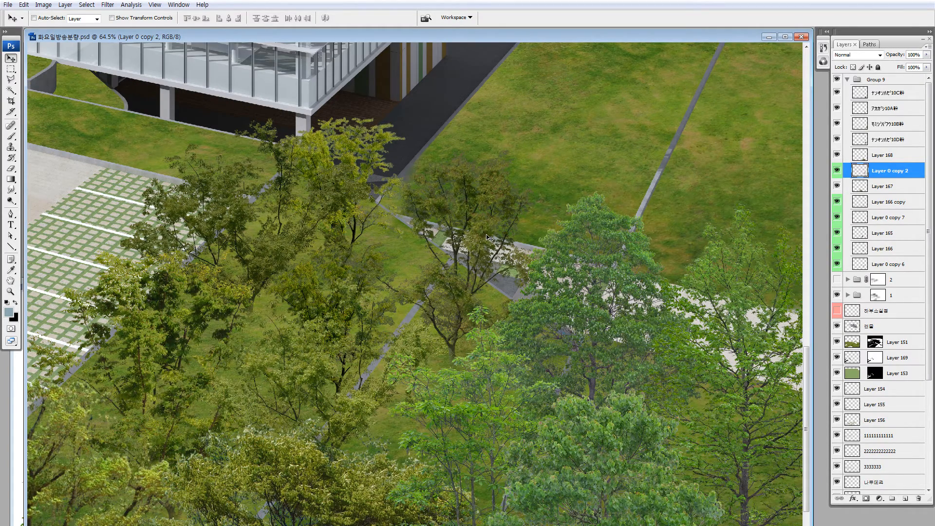
drag(489, 237, 443, 306)
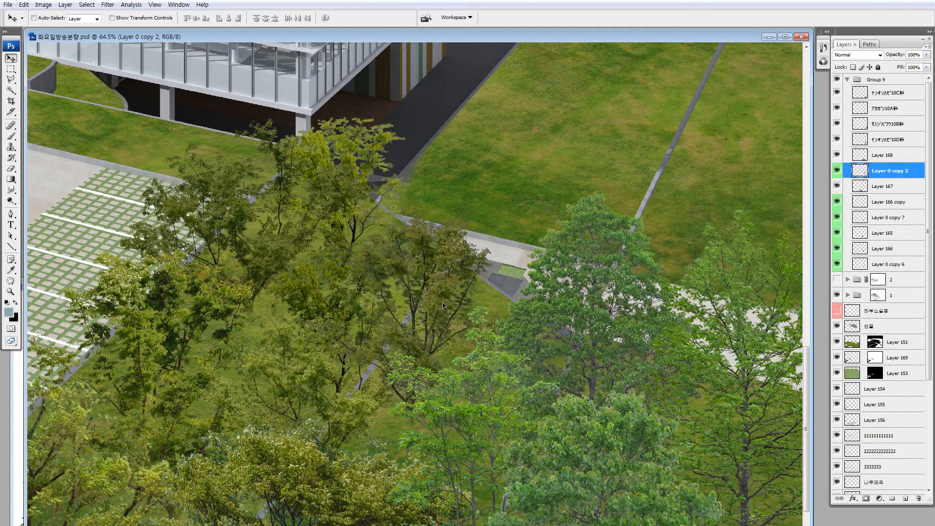
drag(566, 254, 530, 310)
drag(486, 362, 465, 379)
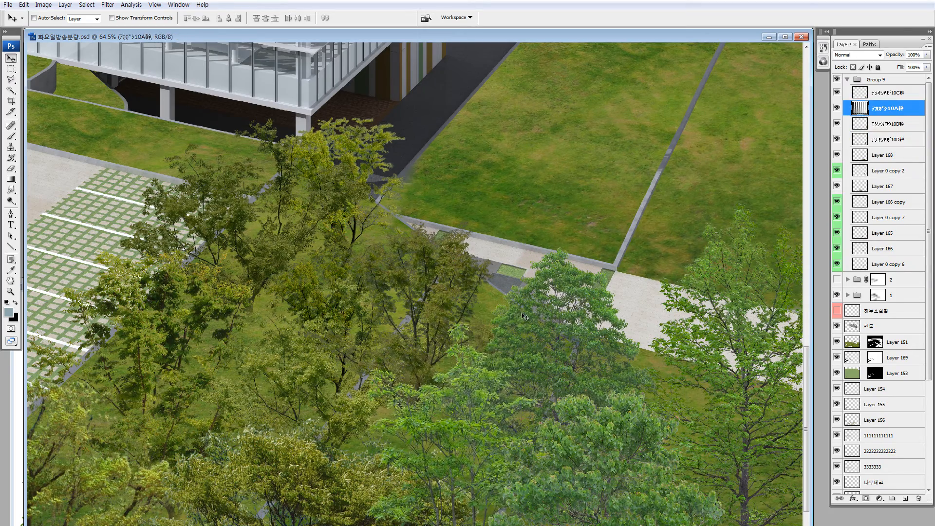
drag(523, 315, 506, 327)
Move the 10B tree down and left off the walkway and fine-tune the neighbouring 10D and 10C trees
drag(673, 311, 635, 347)
drag(499, 269, 491, 204)
drag(697, 325, 697, 341)
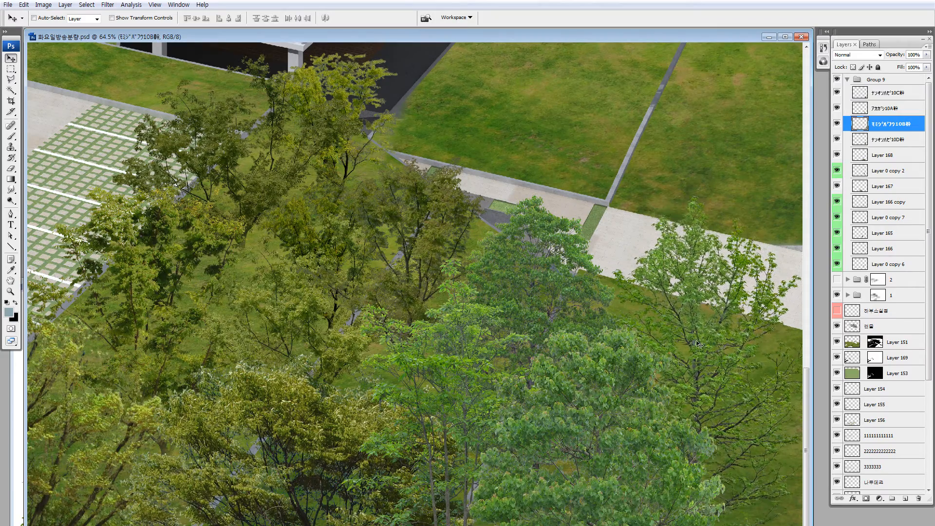
drag(587, 343, 585, 311)
drag(681, 259, 688, 291)
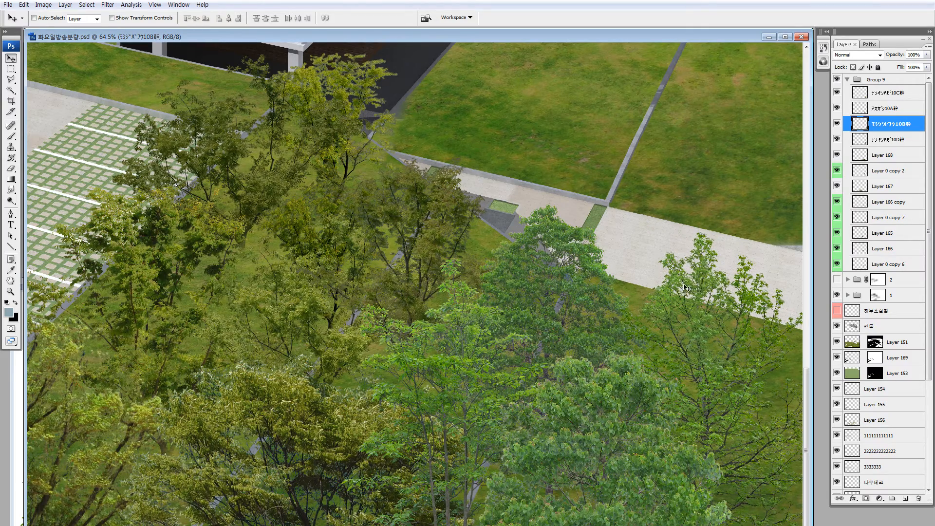
Nudge the 10B and 10D trees slightly right to balance the group in the full rendering
key(ctrl+minus)
key(ctrl+minus)
key(ctrl+minus)
key(ctrl+minus)
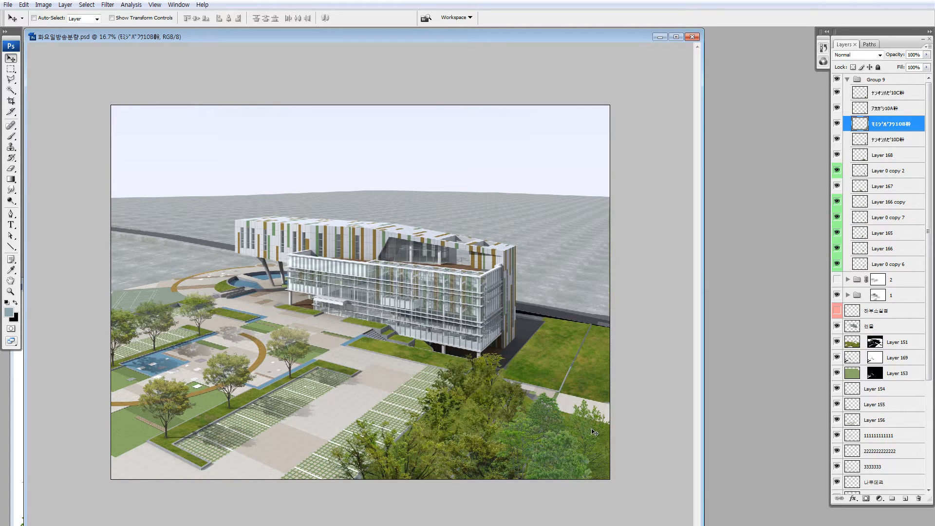
drag(594, 442, 568, 457)
ctrl+click(556, 416)
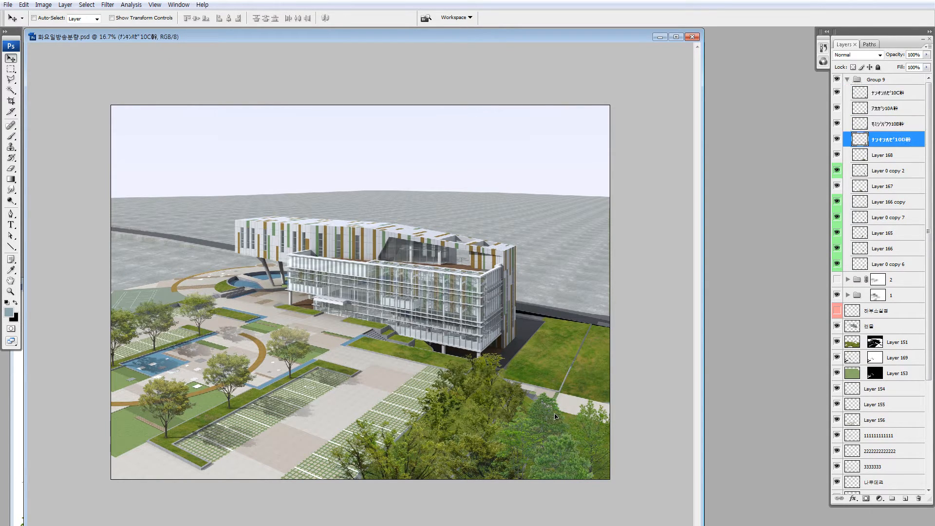
ctrl+click(525, 433)
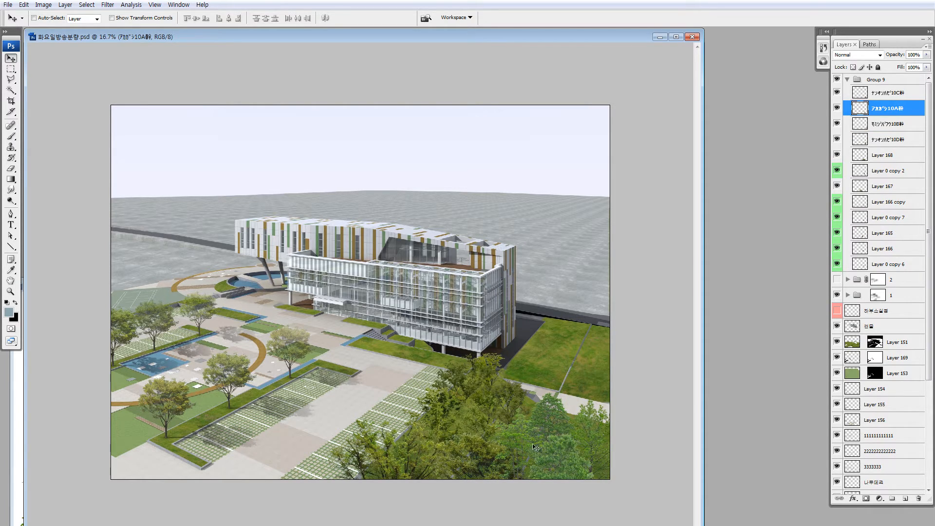
Inspect the new trees up close, and apply Hue/Saturation to the 10A tree with hue -20 and lightness -22
key(z)
drag(490, 382, 638, 509)
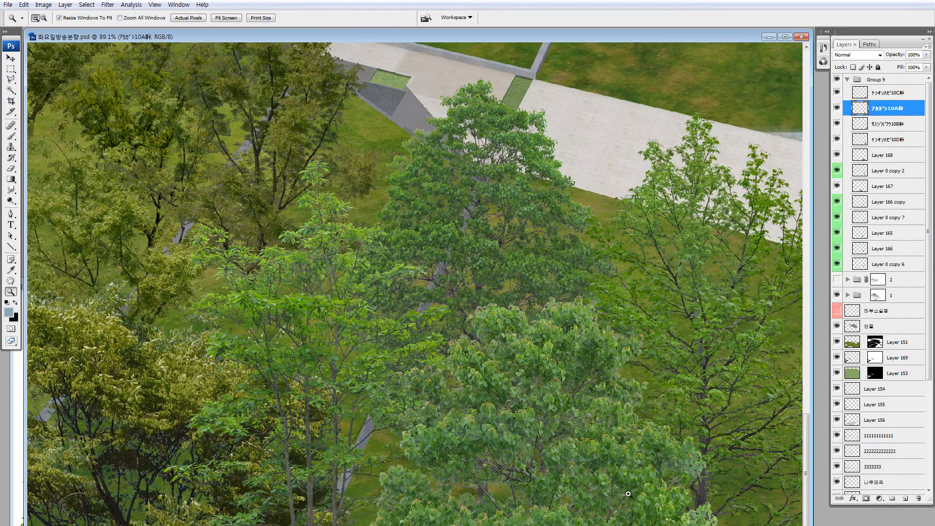
key(ctrl+0)
key(v)
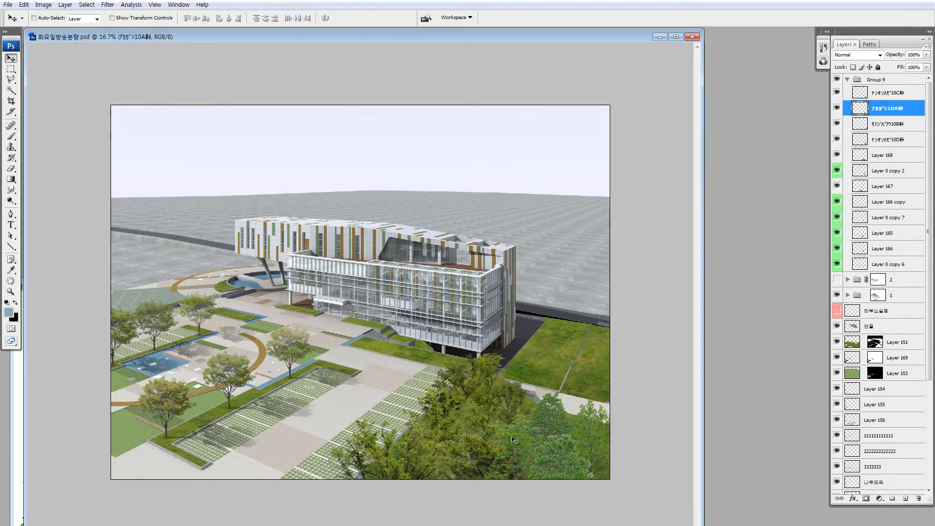
key(ctrl+u)
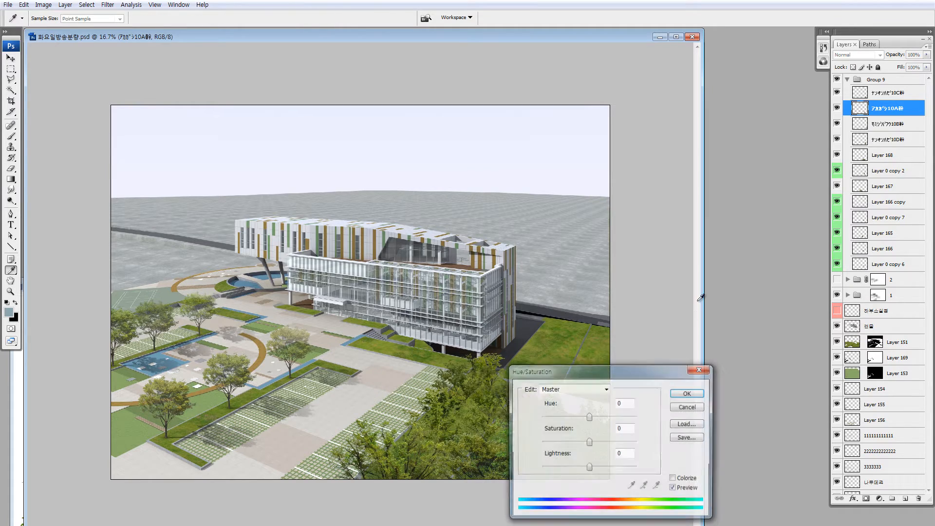
drag(615, 371, 740, 337)
click(702, 378)
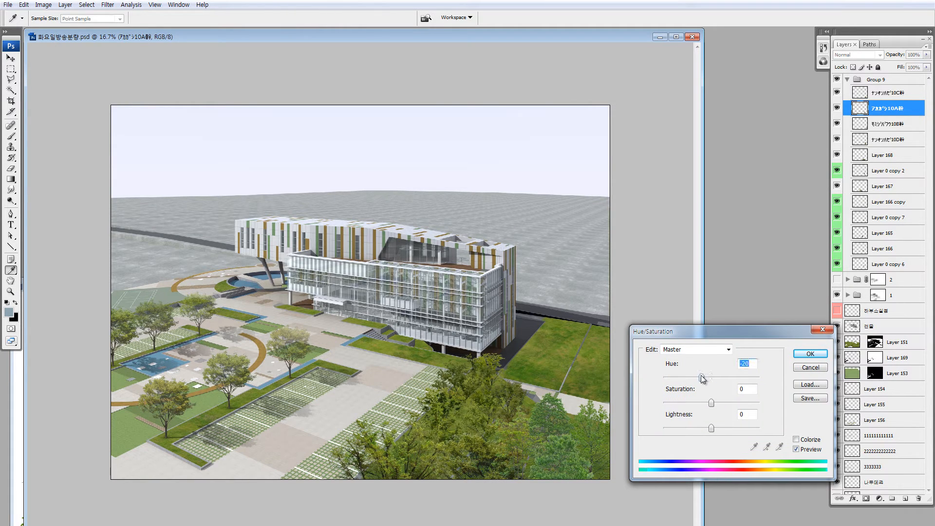
click(702, 428)
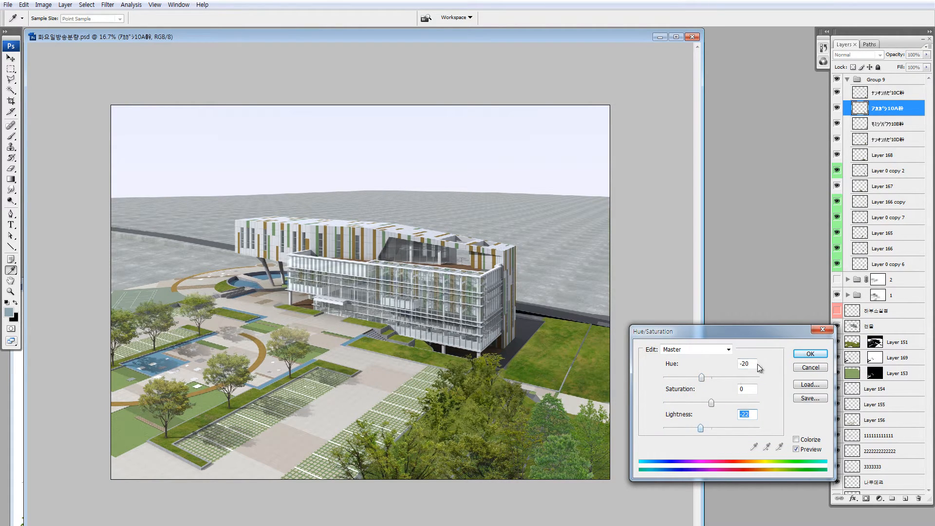
click(810, 354)
Apply Hue/Saturation to the 10D tree beside the walkway with hue -13
key(v)
ctrl+click(550, 427)
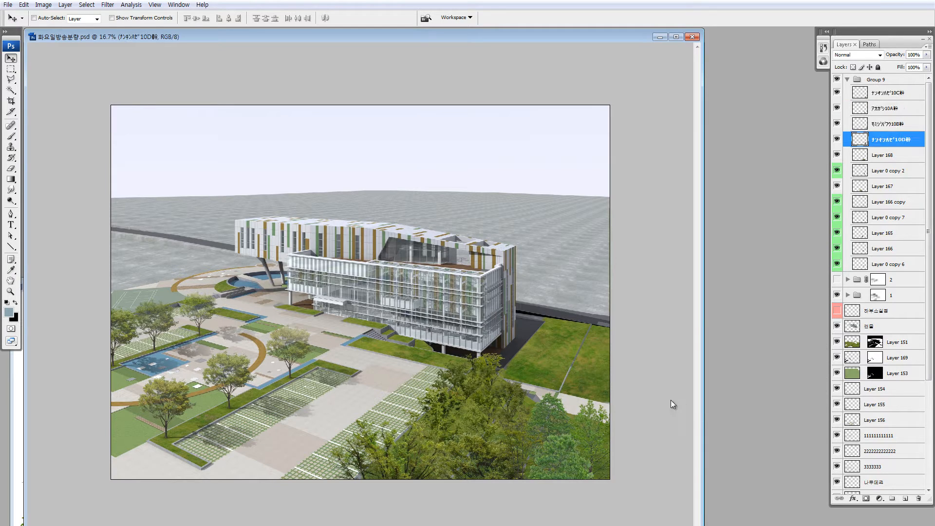
key(ctrl+u)
drag(695, 377, 706, 378)
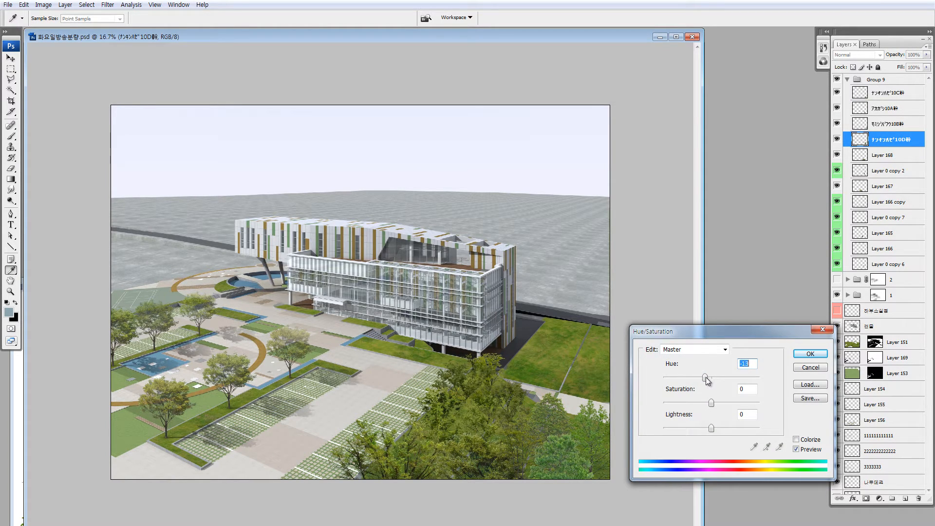
click(810, 354)
Apply Hue/Saturation to the 10C tree with lightness -27 and a hue shift towards yellow
key(alt+bracketright)
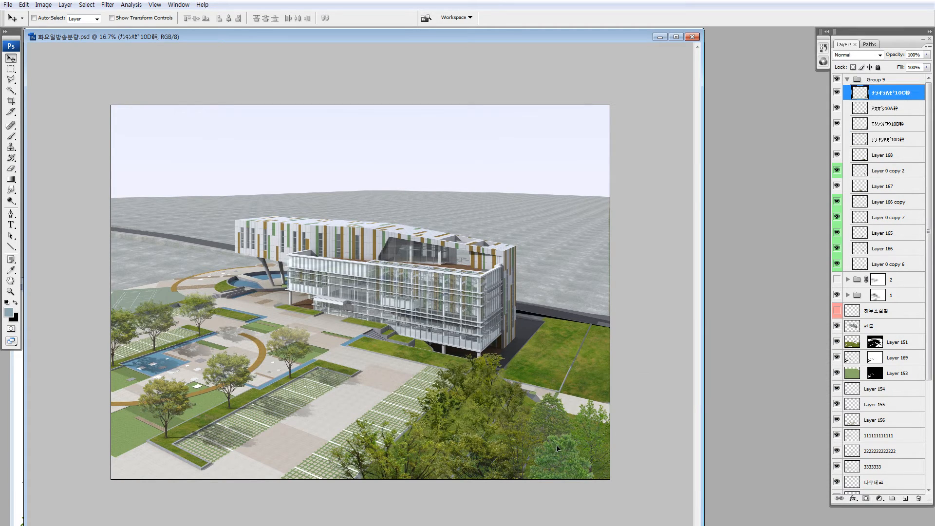
key(ctrl+u)
drag(711, 428, 692, 428)
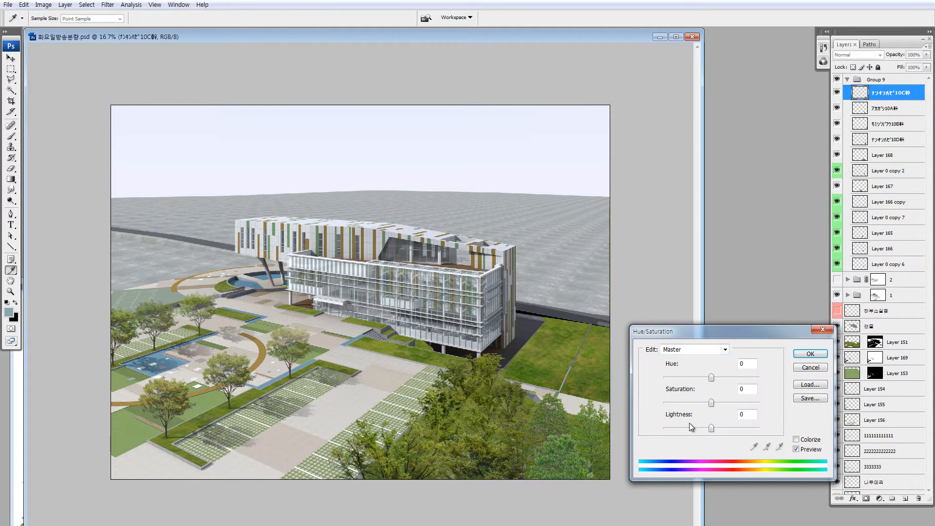
click(698, 428)
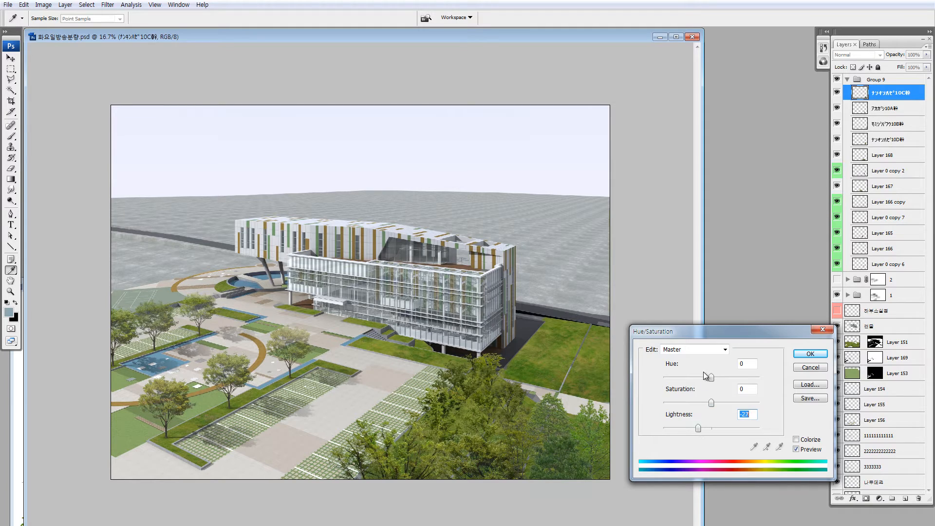
drag(711, 377, 702, 378)
click(806, 355)
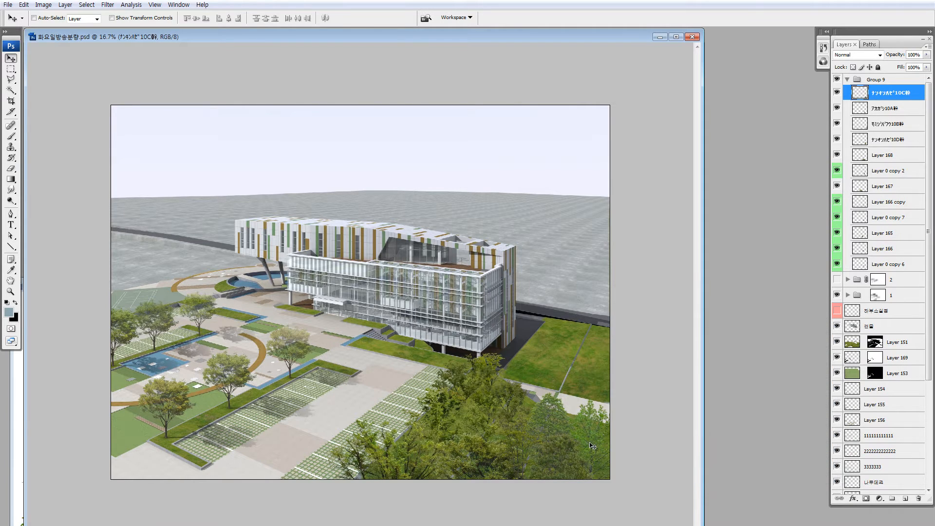
Apply Hue/Saturation to the 10B tree with hue -13 and lightness -19
key(alt+bracketleft)
key(alt+bracketleft)
key(ctrl+u)
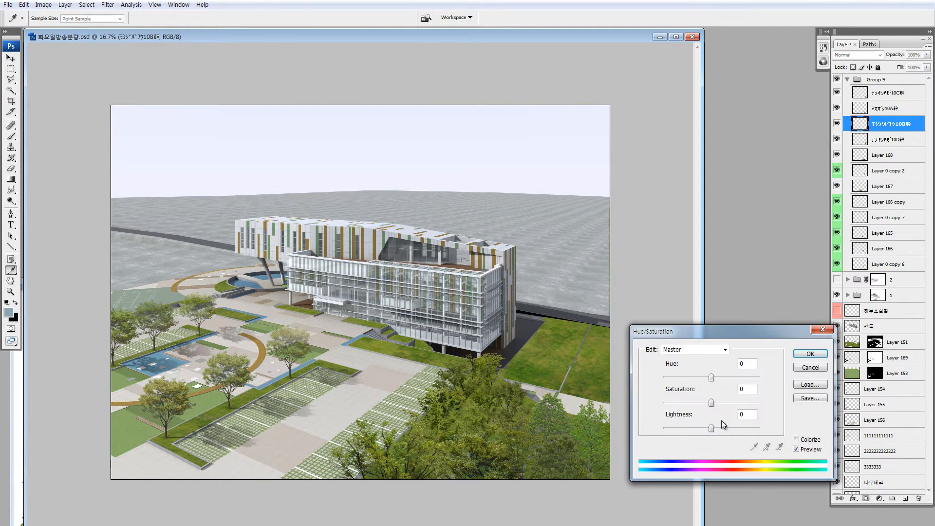
click(702, 428)
click(705, 378)
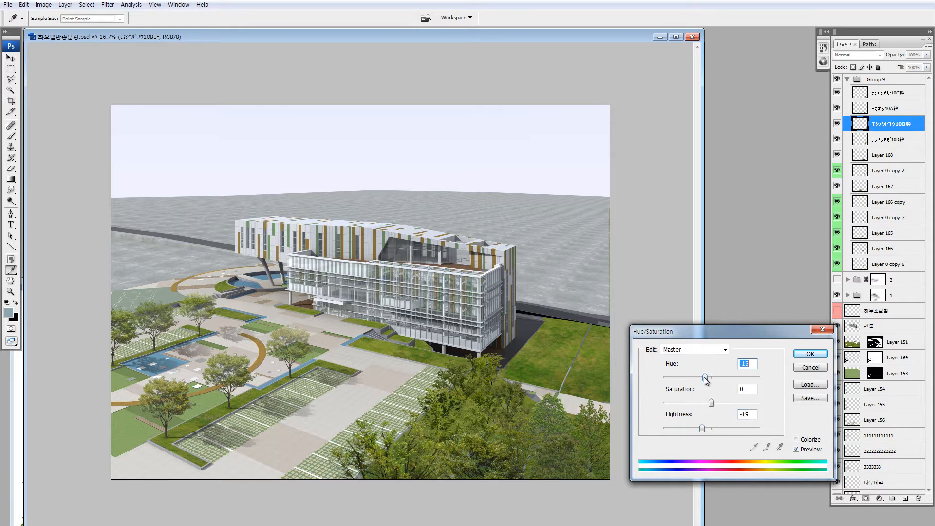
click(814, 357)
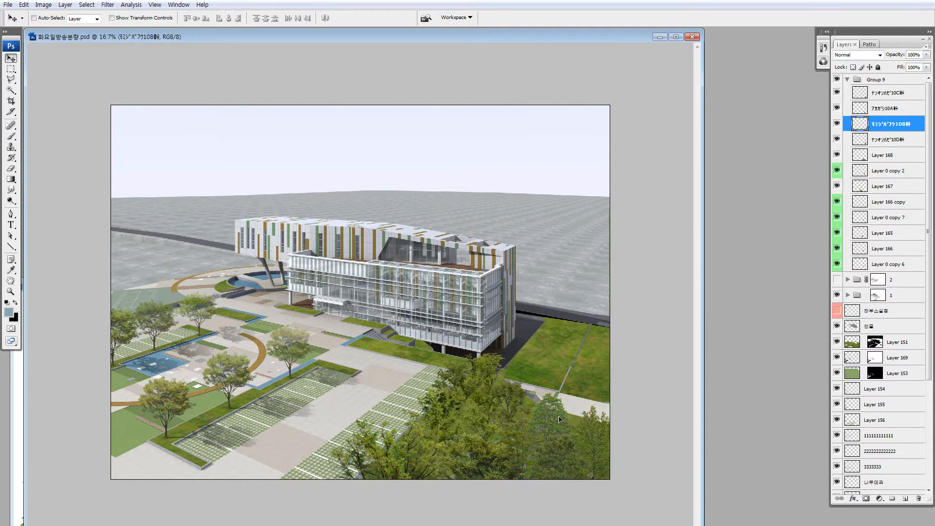
Recheck the 10A and 10D tree placement and add an empty layer directly below Layer 0 copy 6 in Group 9
drag(559, 417, 525, 436)
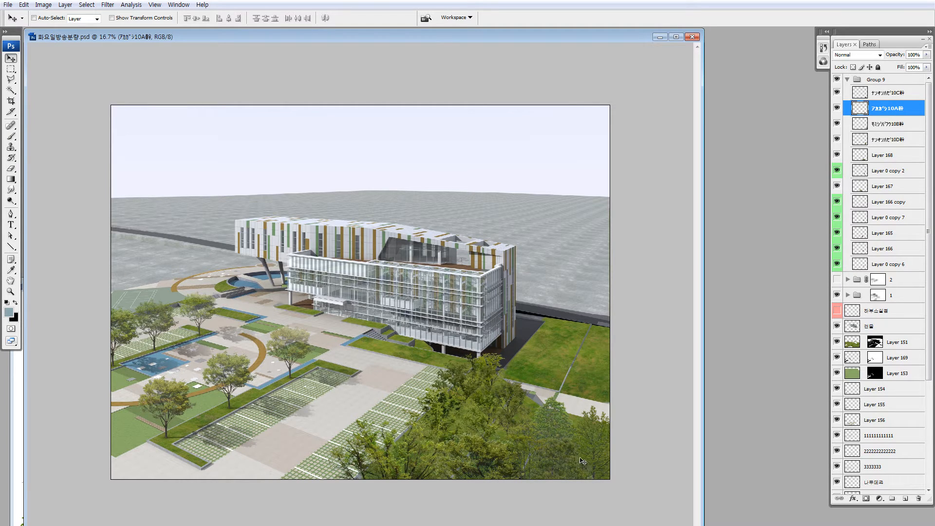
ctrl+click(555, 422)
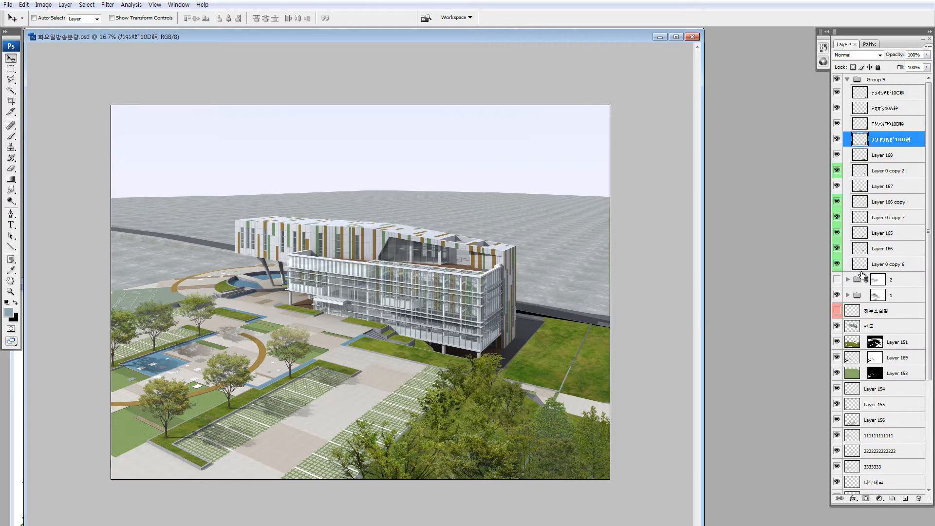
click(865, 262)
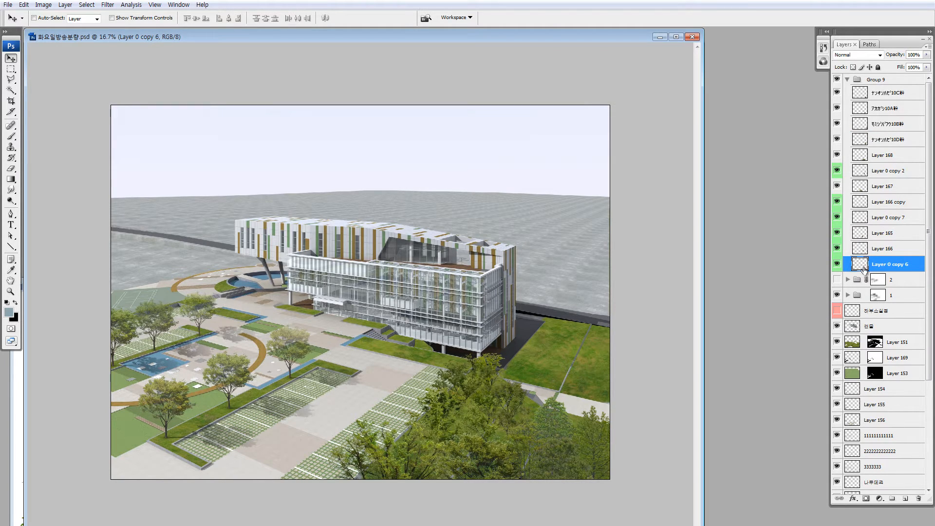
ctrl+click(907, 499)
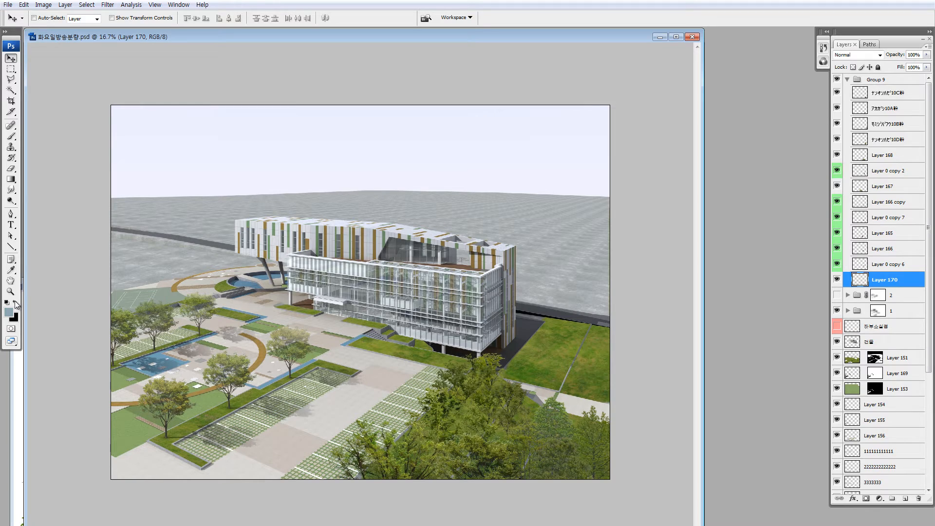
Set up a black Brush at size 600 and 44% opacity, undoing the trial stroke
key(d)
key(b)
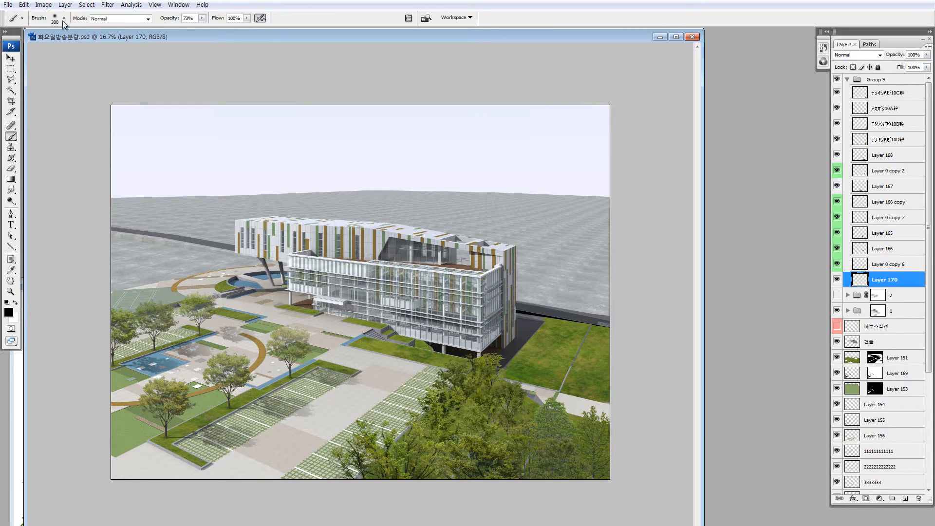
drag(169, 22, 152, 26)
mouse_move(390, 273)
mouse_down()
mouse_move(363, 405)
mouse_move(467, 372)
mouse_up()
key(ctrl+z)
key(bracketright)
key(bracketright)
key(bracketright)
click(198, 19)
Paint soft black shading on the new layer beneath the right foreground trees, undoing the first attempt
mouse_move(462, 430)
mouse_down()
mouse_move(516, 419)
mouse_move(444, 468)
mouse_move(488, 469)
mouse_up()
key(ctrl+z)
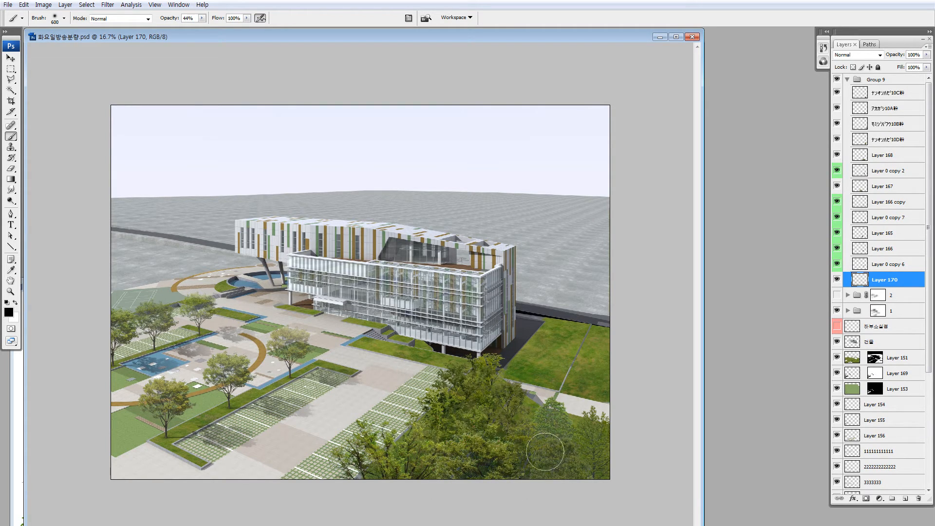
key(ctrl+z)
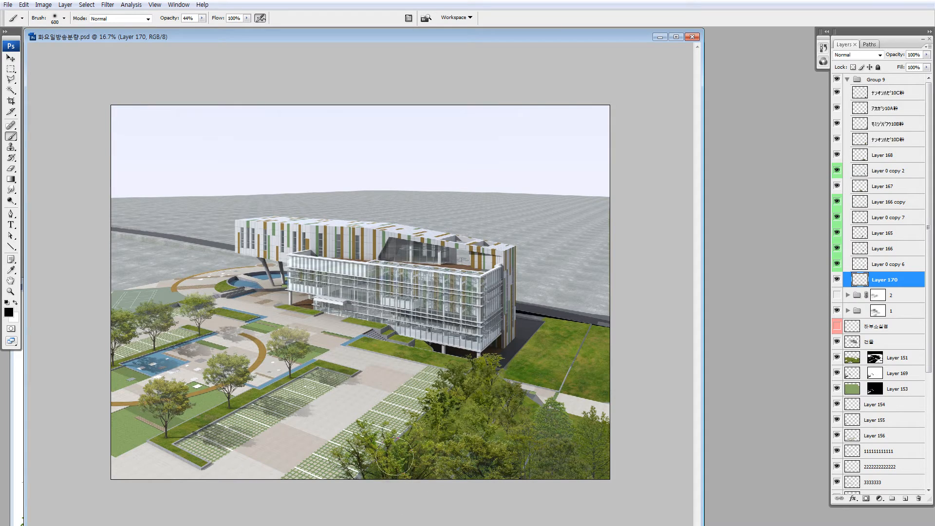
mouse_move(426, 448)
mouse_down()
mouse_move(511, 457)
mouse_move(508, 443)
mouse_move(532, 456)
mouse_move(537, 479)
mouse_move(502, 481)
mouse_move(524, 486)
mouse_move(582, 452)
mouse_move(568, 437)
mouse_move(533, 435)
mouse_move(504, 416)
mouse_move(469, 467)
mouse_move(617, 476)
mouse_up()
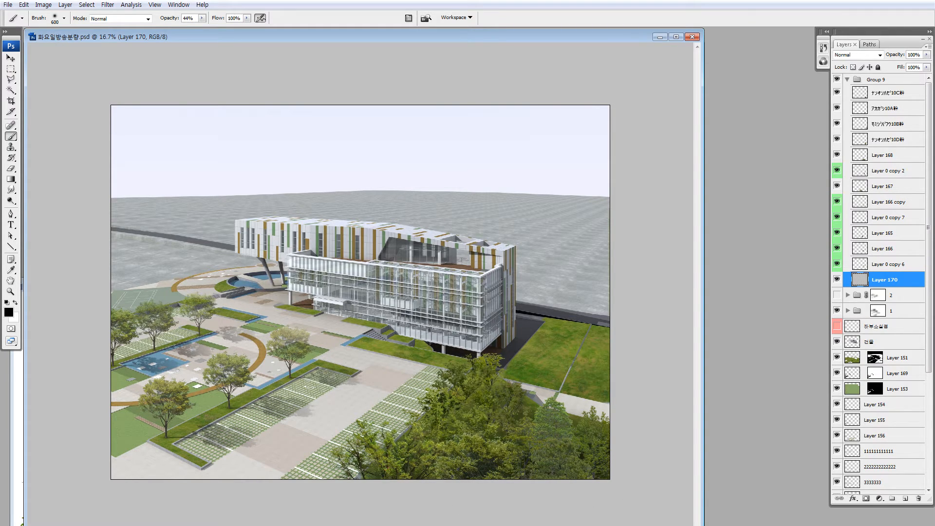
Hide the four newly placed tree layers, add an empty layer directly above Layer 168, and show the trees again
drag(837, 93, 837, 141)
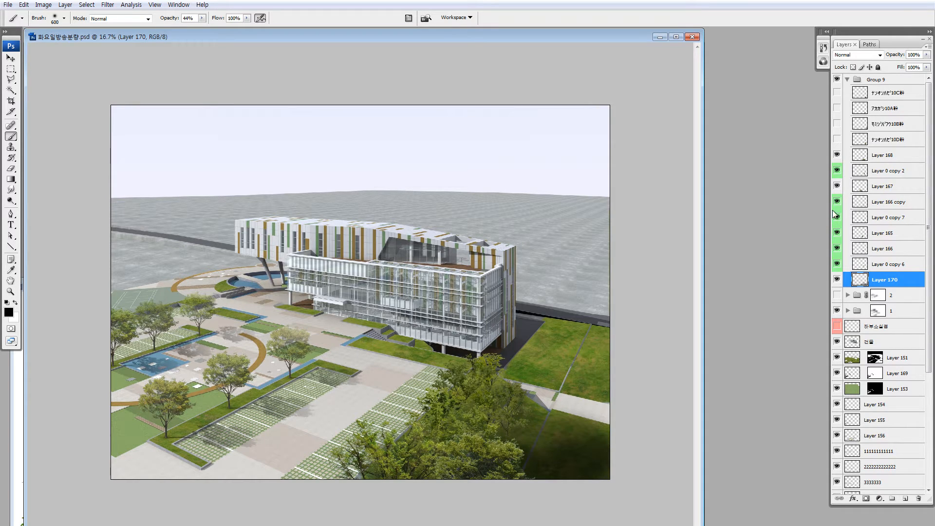
click(870, 156)
click(909, 502)
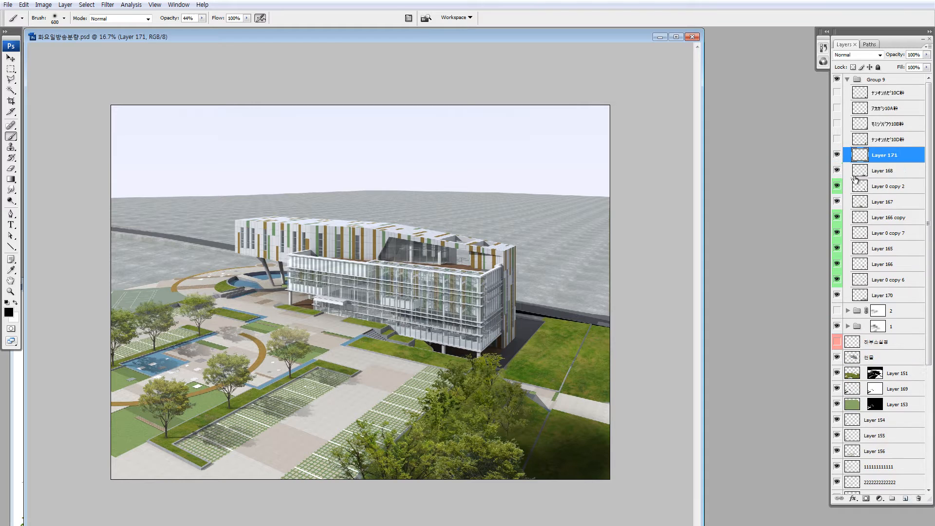
drag(838, 142, 837, 93)
Try painting broad black shading over the foreground trees and outline the shaded areas with the Lasso
mouse_move(534, 398)
mouse_down()
mouse_move(456, 494)
mouse_move(459, 505)
mouse_move(495, 490)
mouse_move(548, 404)
mouse_move(560, 443)
mouse_move(518, 424)
mouse_move(589, 382)
mouse_move(595, 402)
mouse_move(469, 452)
mouse_move(536, 393)
mouse_move(447, 502)
mouse_move(477, 389)
mouse_up()
key(l)
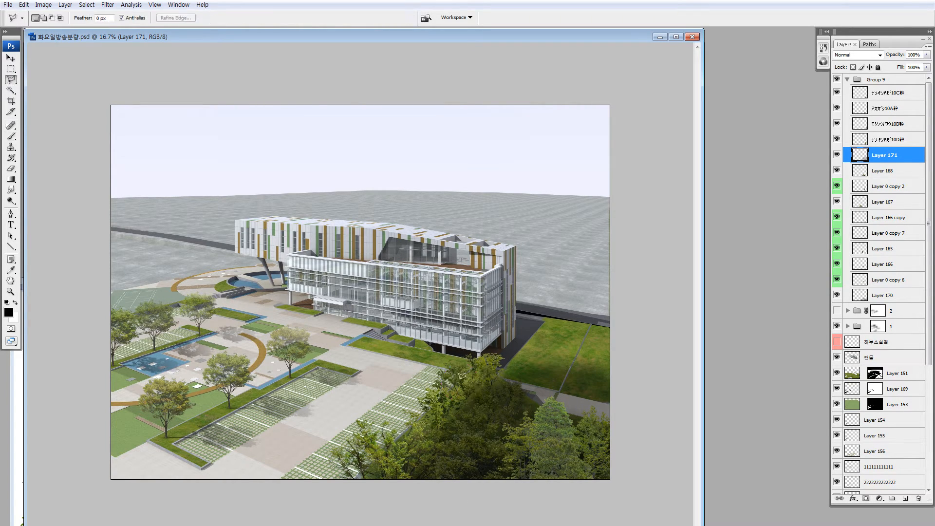
key(shift+l)
mouse_move(458, 356)
mouse_down()
mouse_move(487, 469)
mouse_move(607, 429)
mouse_move(609, 480)
mouse_up()
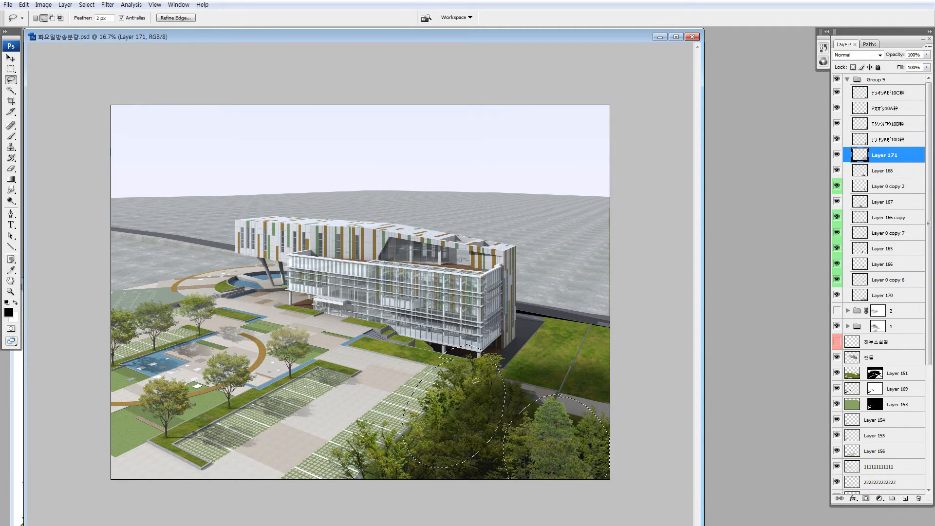
mouse_move(543, 388)
mouse_down()
mouse_move(610, 478)
mouse_move(516, 386)
mouse_up()
mouse_move(433, 385)
mouse_down()
mouse_move(410, 394)
mouse_move(405, 423)
mouse_up()
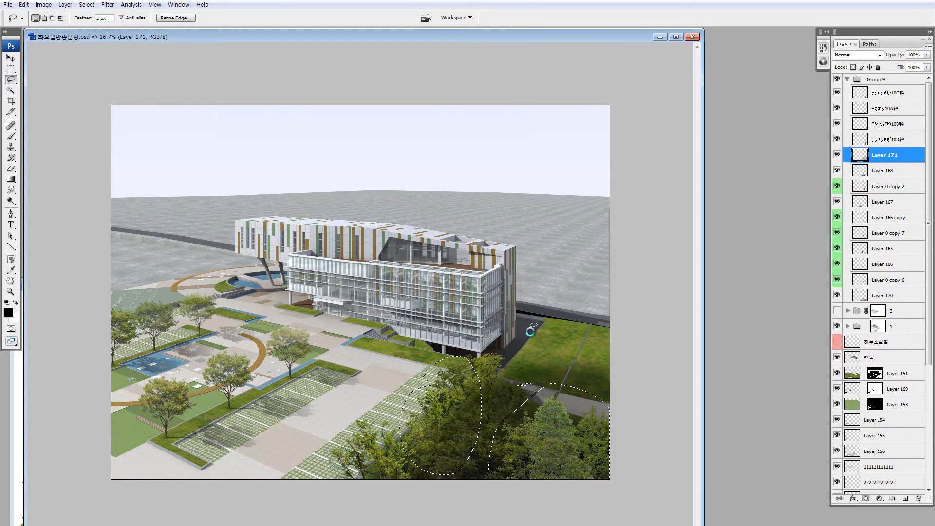
drag(529, 334, 530, 332)
key(Return)
Hide Group 9 to outline the lawn's right corner, restore the group, and clear the selection and trial shading
click(837, 79)
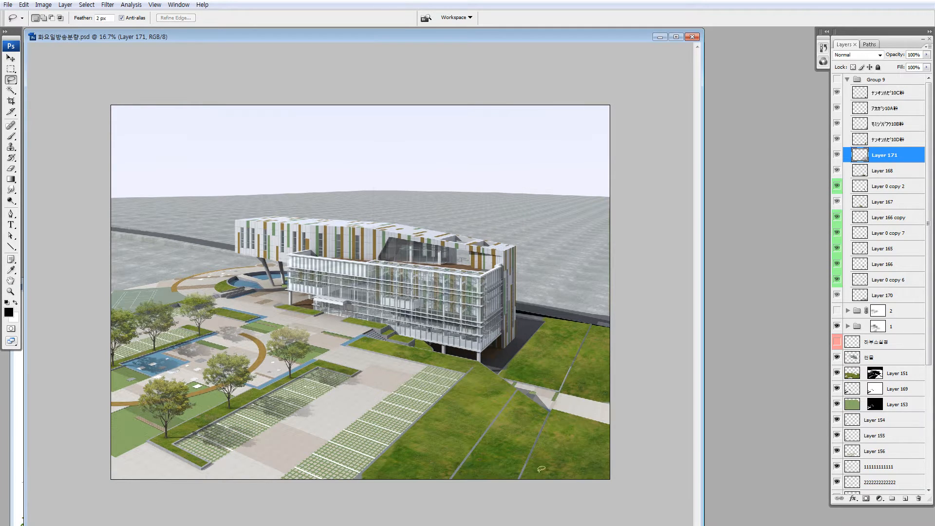
mouse_move(551, 414)
mouse_down()
mouse_move(538, 475)
mouse_move(620, 422)
mouse_move(591, 397)
mouse_up()
click(837, 80)
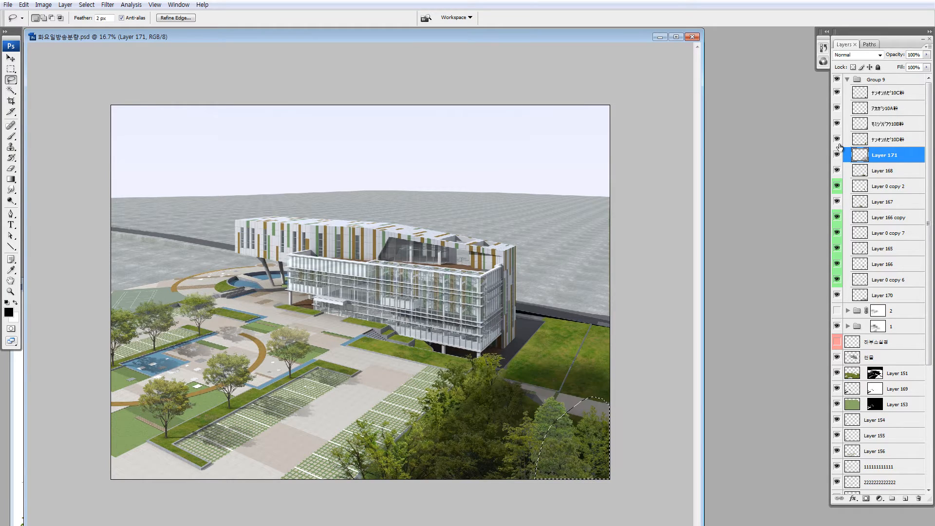
key(ctrl+a)
click(838, 140)
key(ctrl+d)
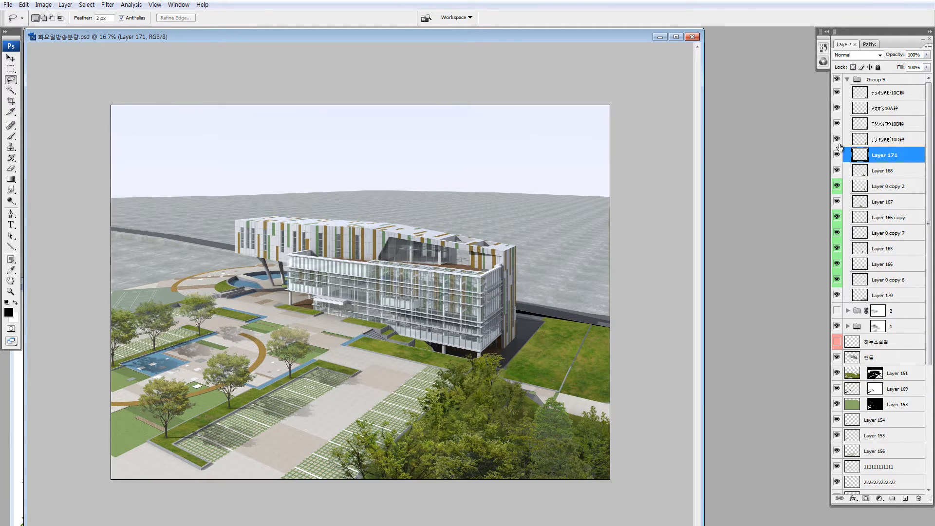
Enlarge the Brush to 1100 and paint soft black shading along the foreground trees' lower edge on Layer 171, undoing the trial dabs
key(b)
key(bracketright)
key(bracketright)
key(bracketright)
key(bracketright)
key(bracketright)
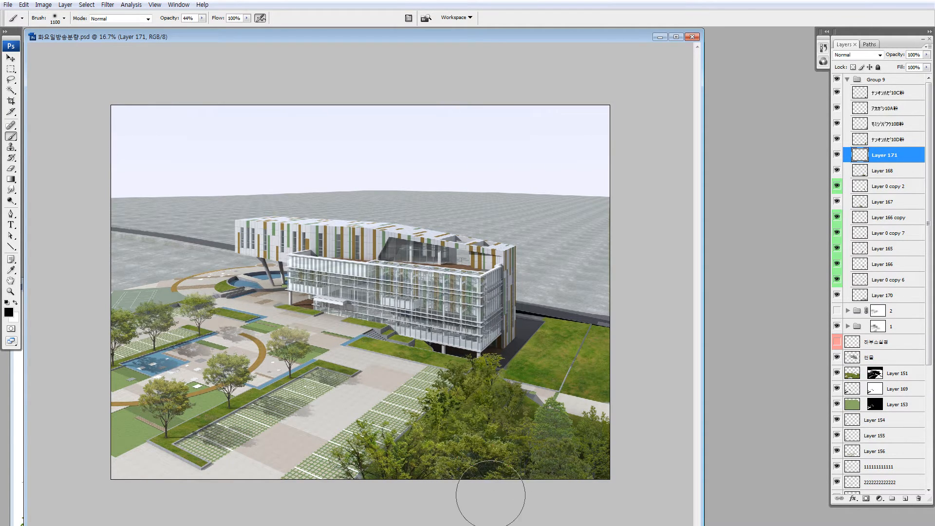
key(ctrl+z)
click(524, 460)
key(ctrl+z)
click(525, 463)
key(ctrl+z)
click(515, 508)
key(ctrl+z)
click(516, 491)
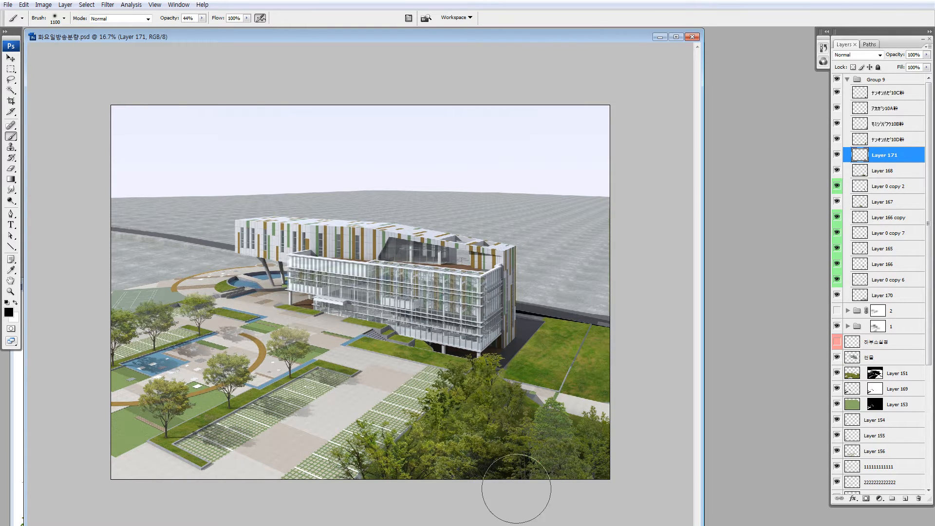
key(l)
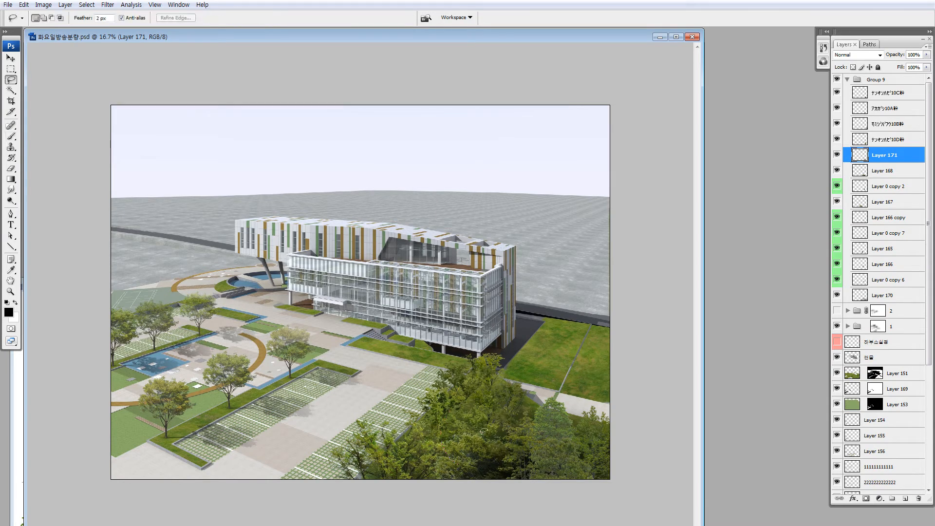
mouse_move(463, 431)
mouse_down()
mouse_move(488, 462)
mouse_move(482, 427)
mouse_move(497, 444)
mouse_move(479, 473)
mouse_up()
key(ctrl+d)
key(b)
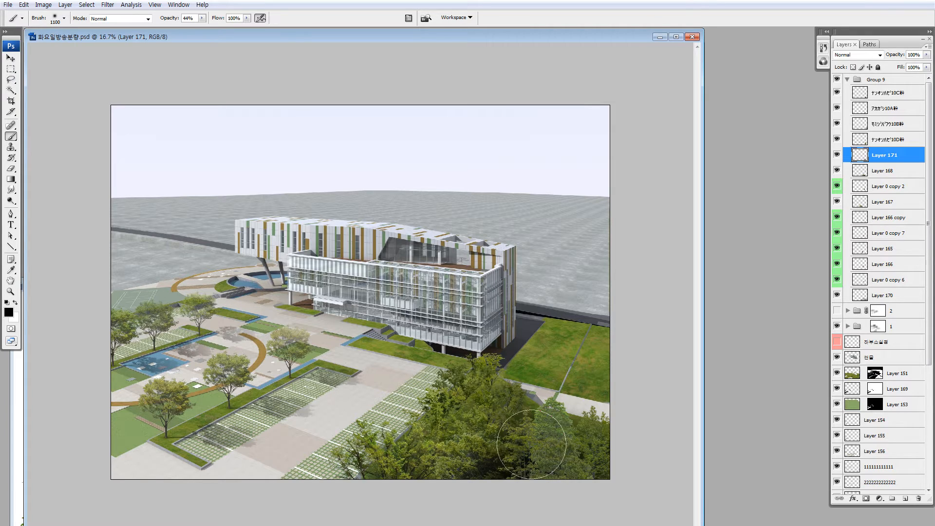
Add an empty layer above the 10A tree and paint black shading over the lower-right trees with a size 800 Brush
click(863, 111)
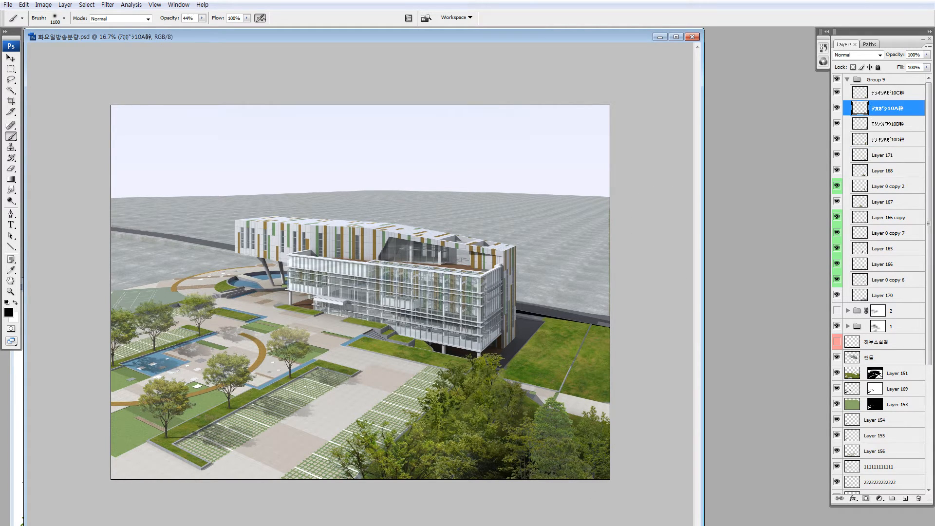
click(905, 499)
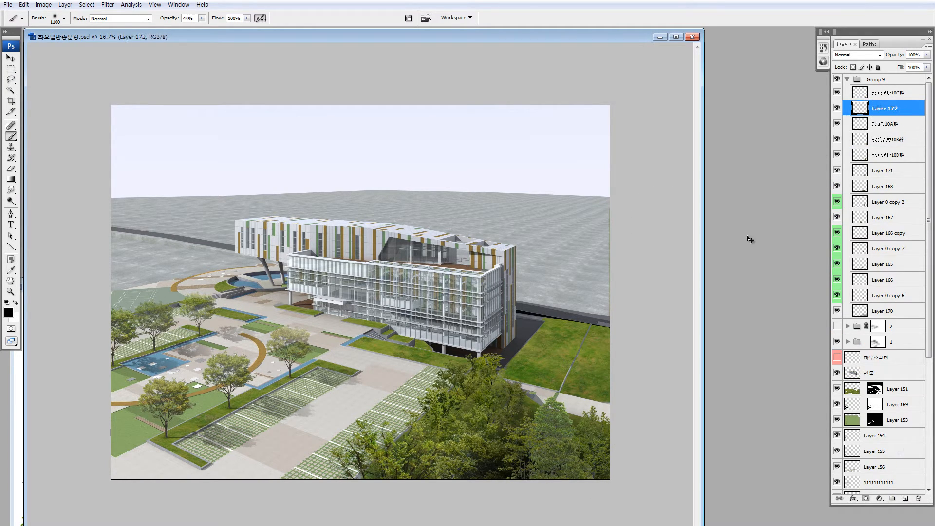
key(bracketleft)
key(bracketleft)
key(bracketleft)
mouse_move(545, 461)
mouse_down()
mouse_move(561, 444)
mouse_move(577, 459)
mouse_up()
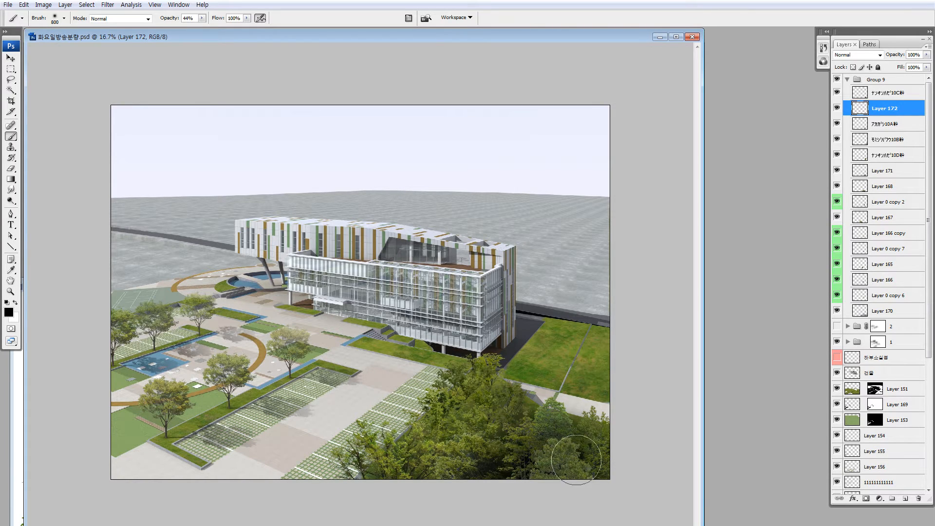
key(ctrl+z)
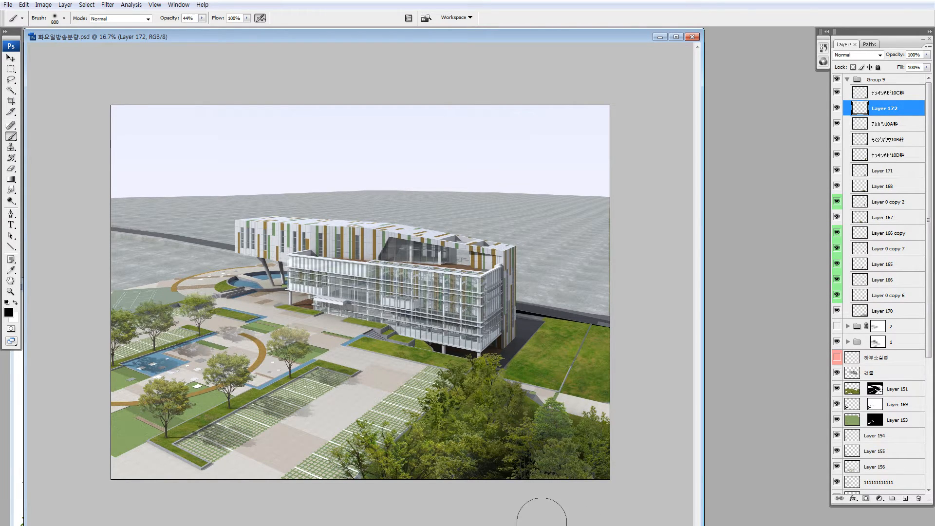
Add an empty layer between the 10D tree and Layer 171 and shade behind the 10D tree with a size 500 Brush
key(v)
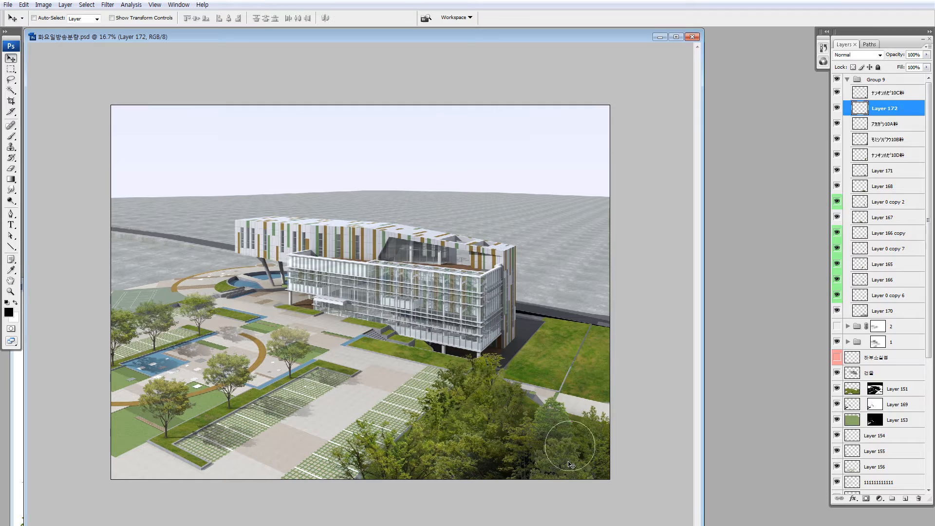
ctrl+click(558, 413)
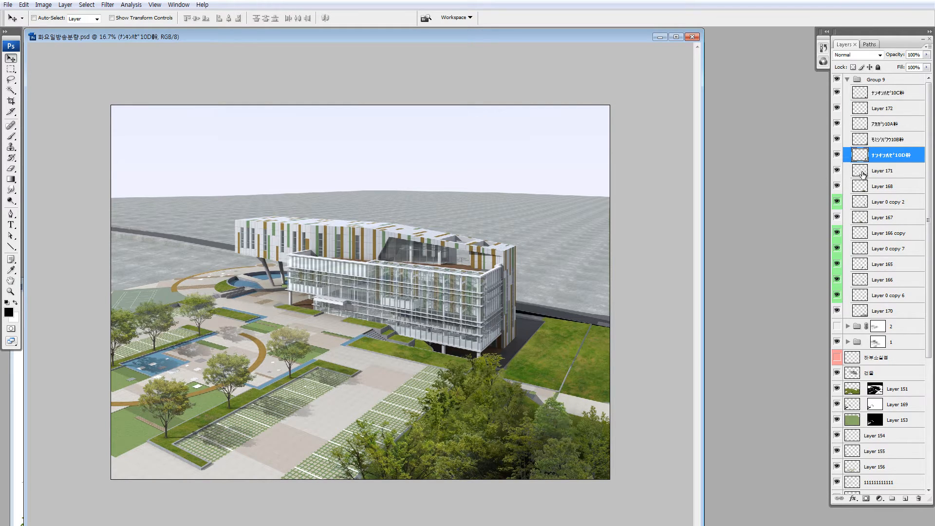
click(863, 172)
click(905, 499)
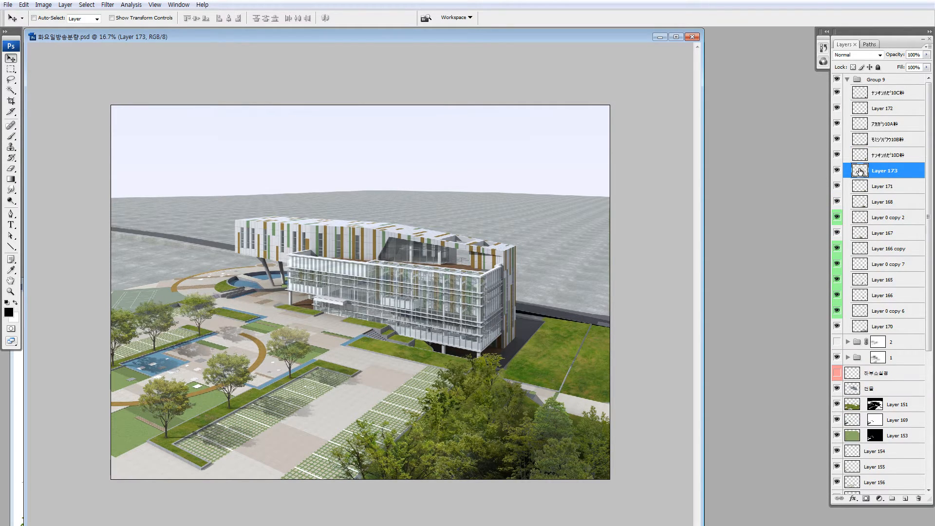
key(b)
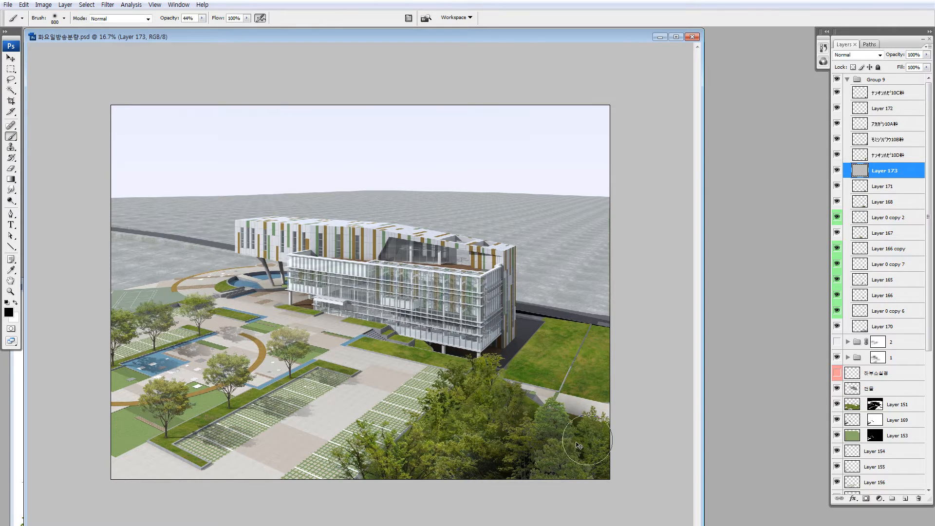
key(bracketleft)
key(bracketleft)
key(bracketleft)
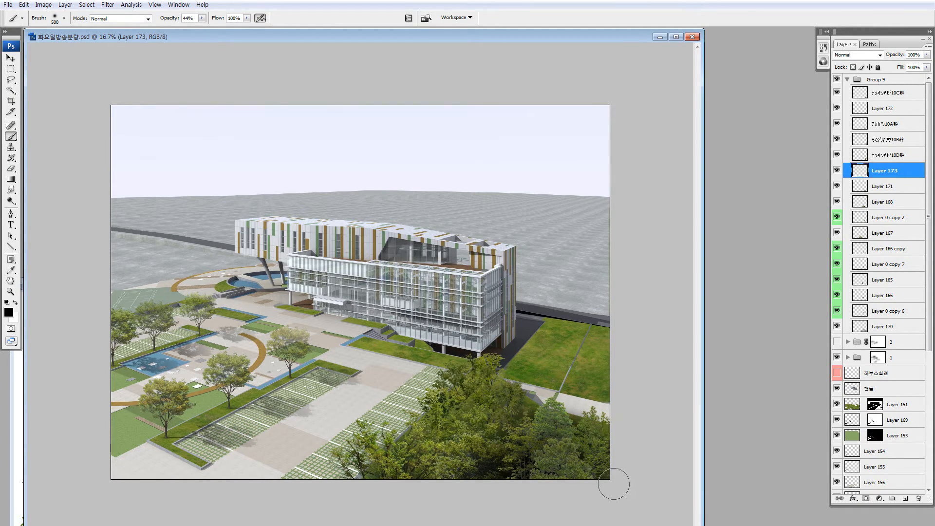
Compare the foreground trees with shading Layers 173 and 172 hidden and shown
key(v)
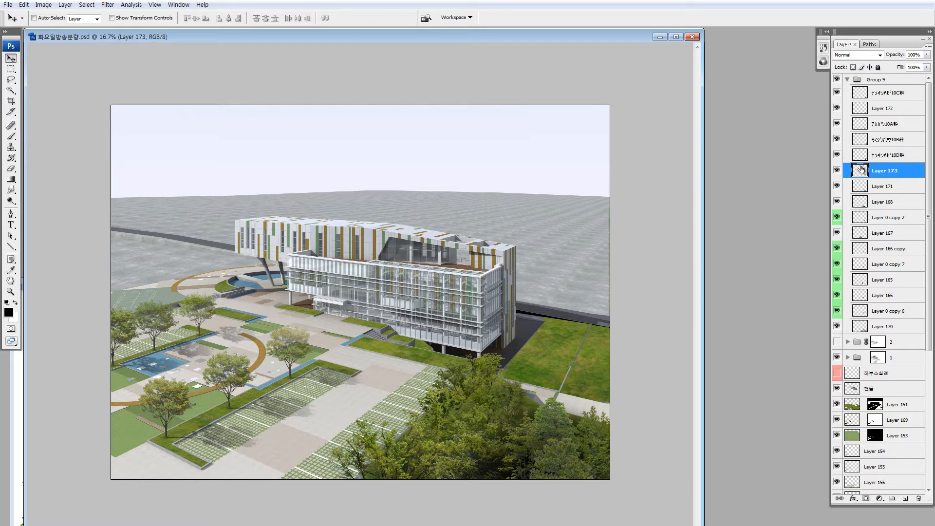
click(837, 170)
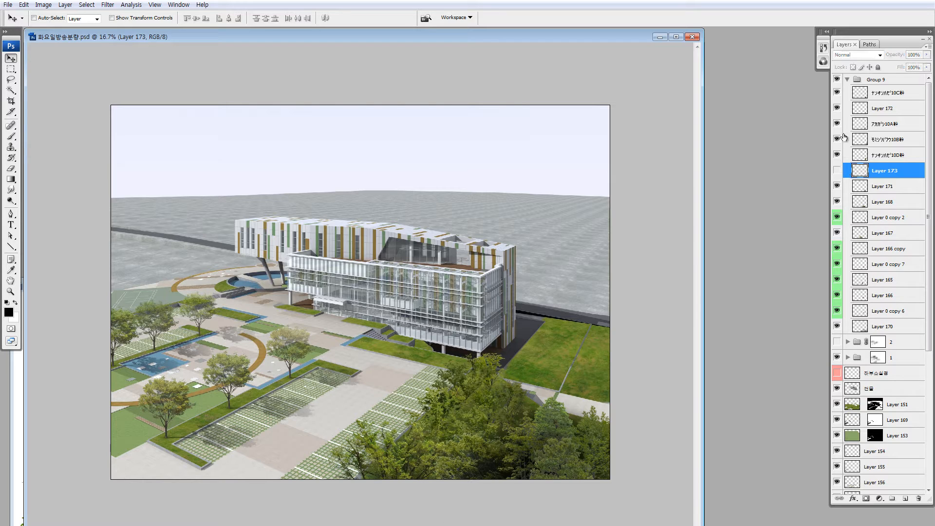
click(862, 110)
click(837, 108)
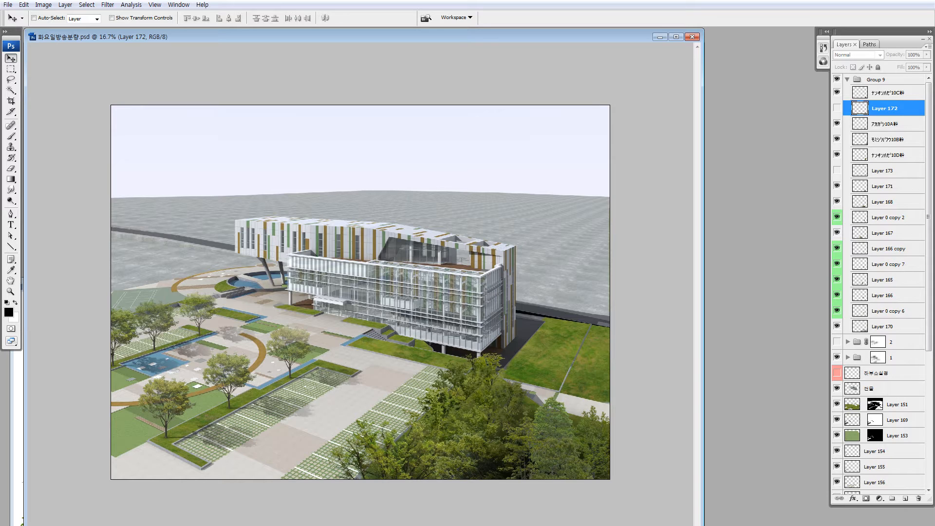
click(837, 170)
click(837, 108)
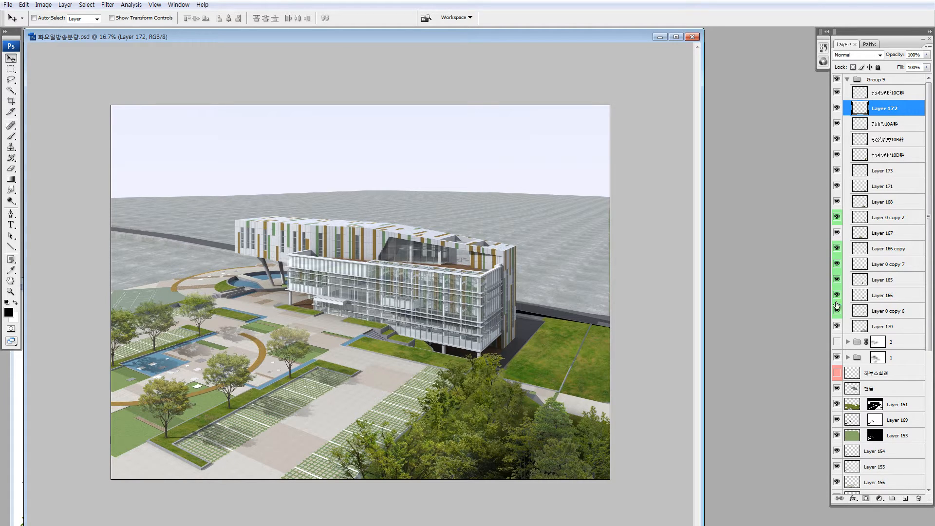
Select shading Layers 170, 171, 172 and 173, hide them all, and show Layers 170 and 171 again to compare
key(ctrl+minus)
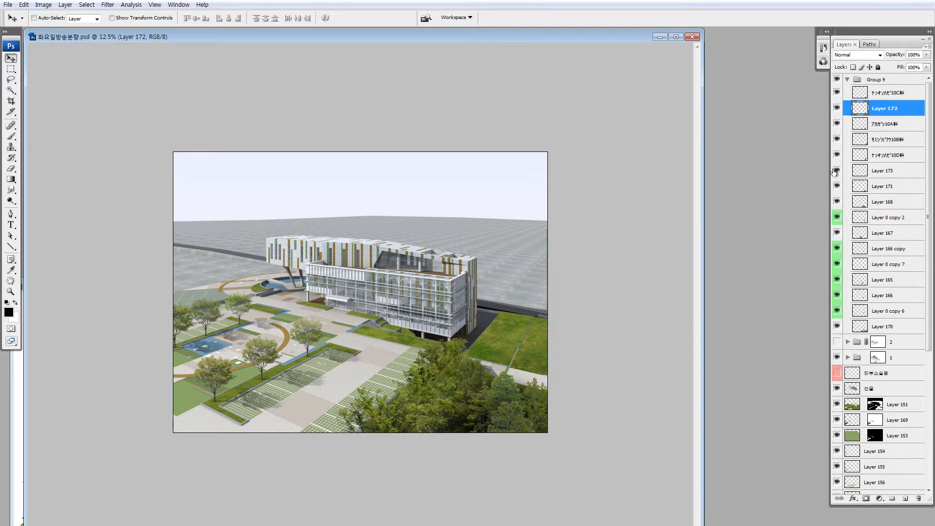
ctrl+click(884, 171)
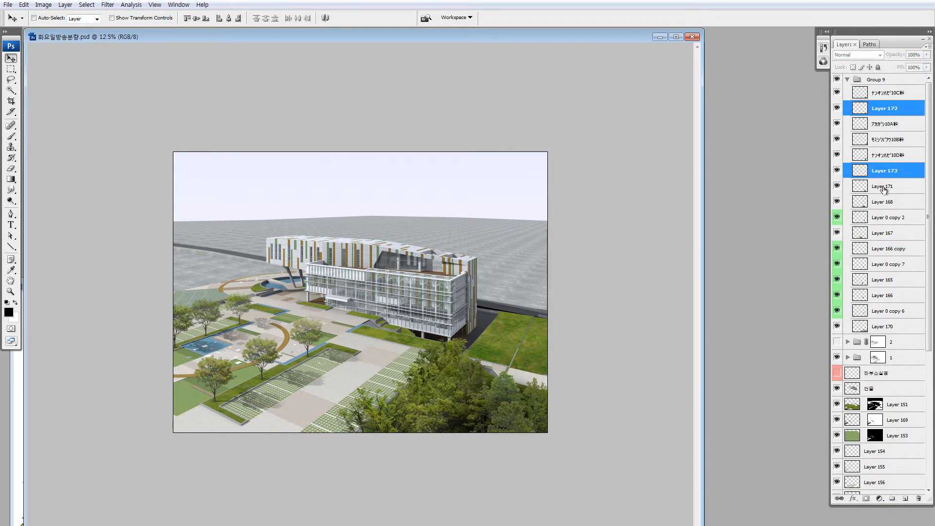
ctrl+click(884, 187)
ctrl+click(882, 326)
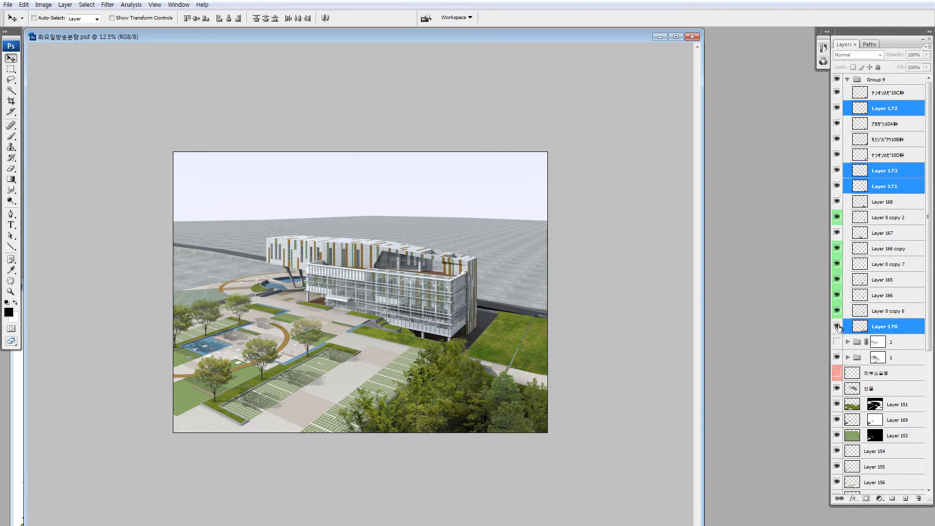
click(838, 328)
click(838, 185)
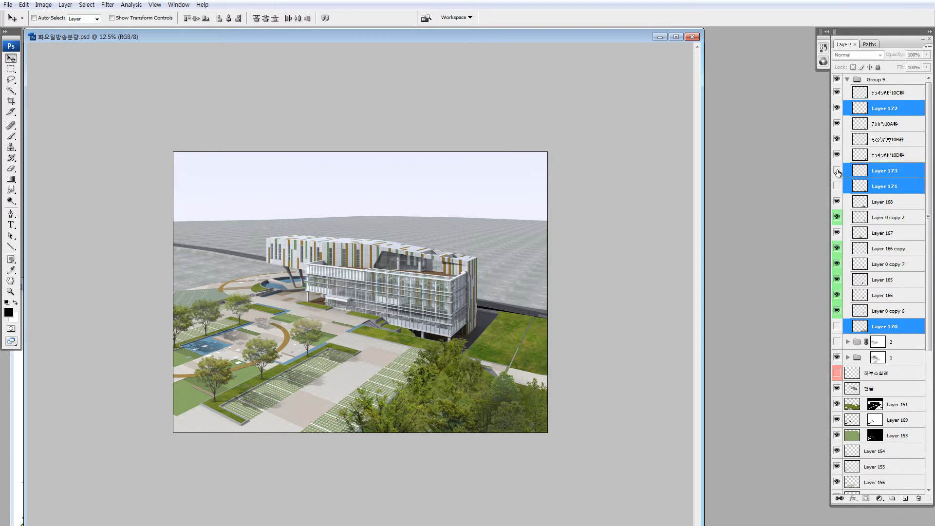
click(837, 172)
click(837, 108)
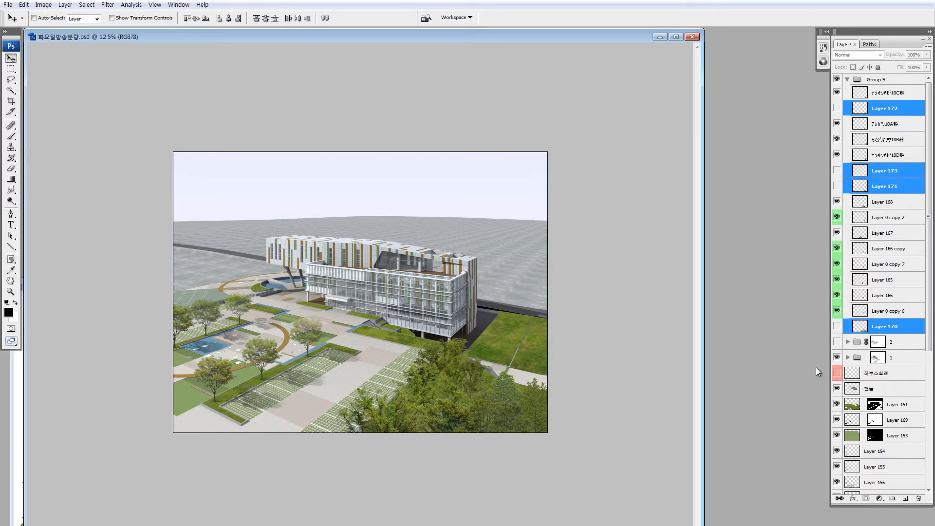
click(838, 326)
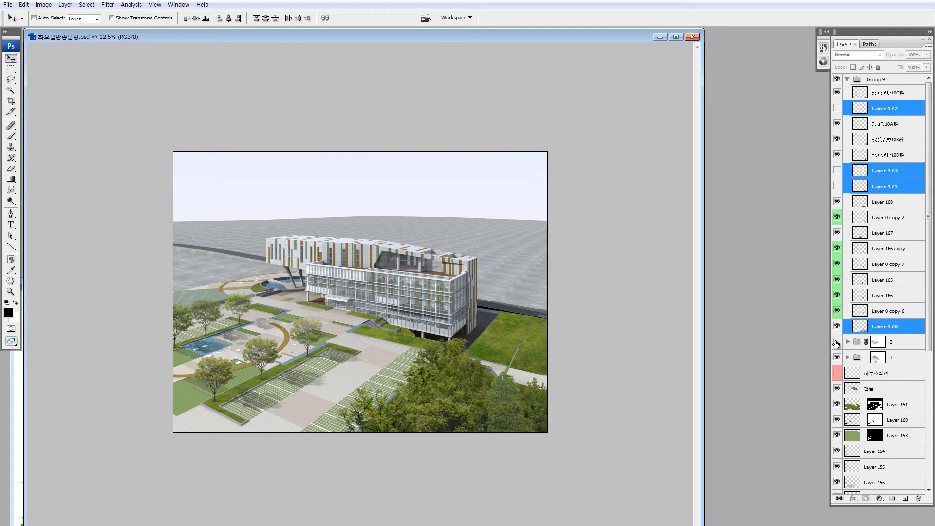
click(837, 187)
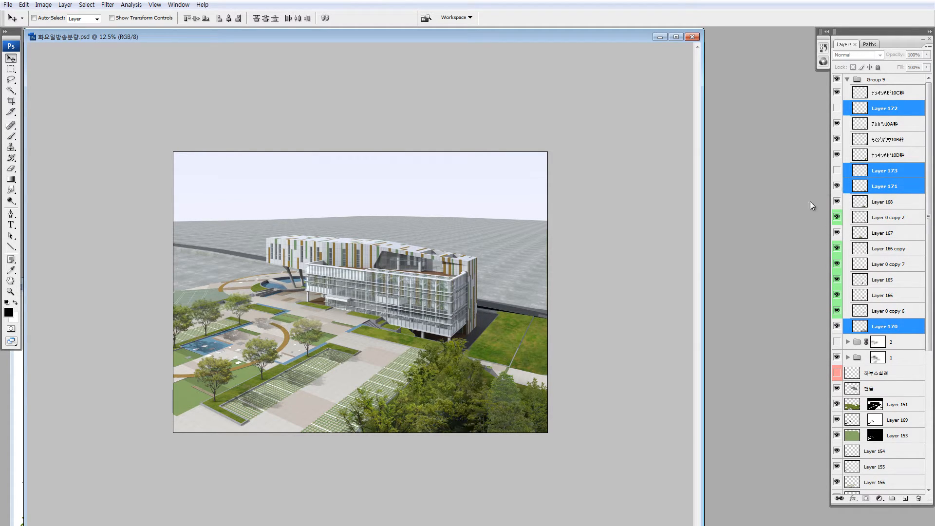
Reduce the opacity of shading Layer 171 to about 63%
click(861, 185)
click(928, 55)
drag(924, 65, 908, 67)
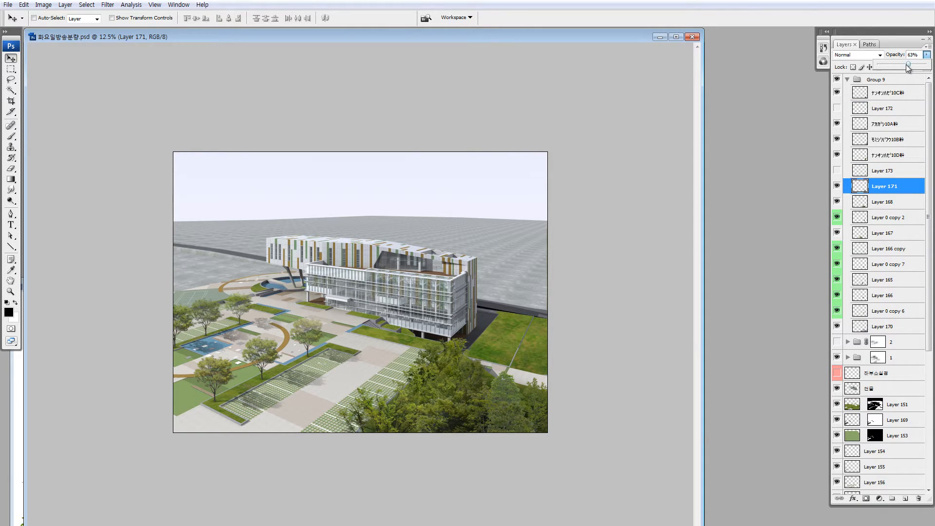
Show shading Layers 173 and 172 again and make Layer 172 the active layer
click(837, 171)
click(851, 172)
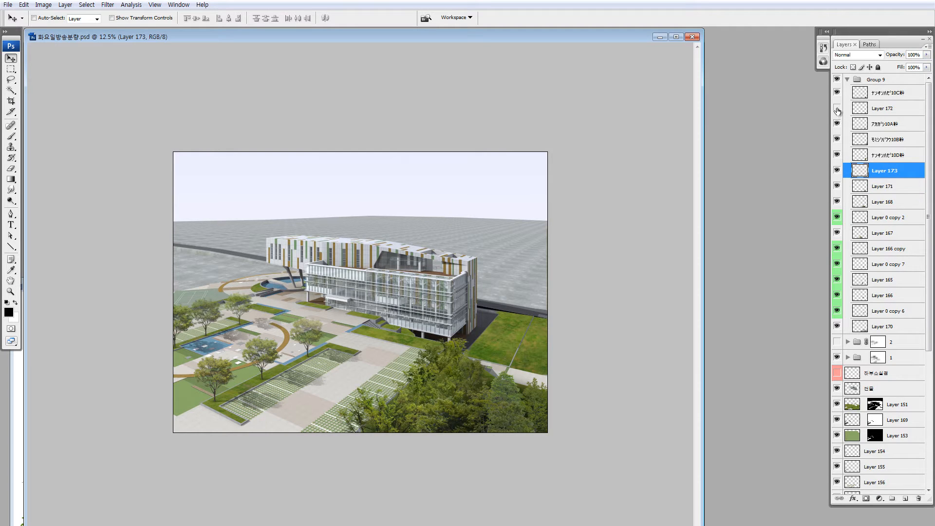
click(839, 109)
click(872, 108)
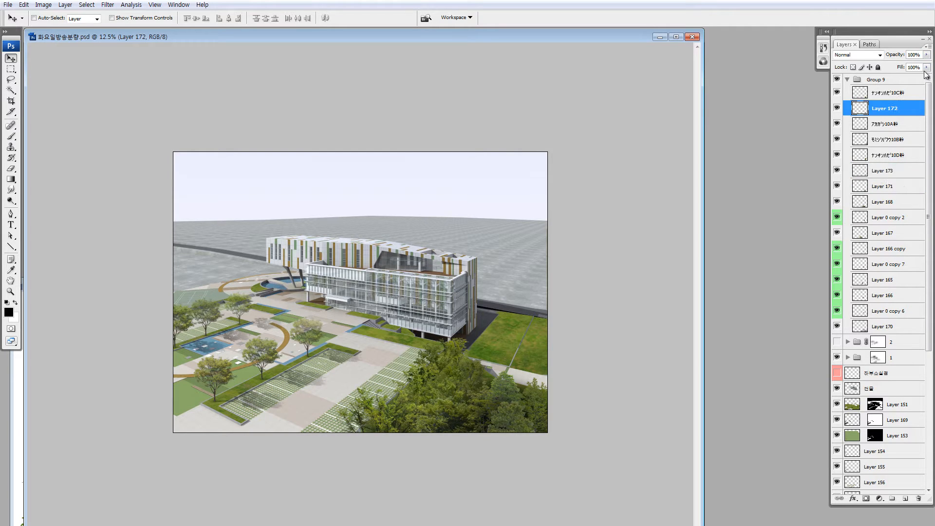
Reduce the fill of shading Layer 172 to 81%
click(927, 67)
drag(924, 77, 915, 78)
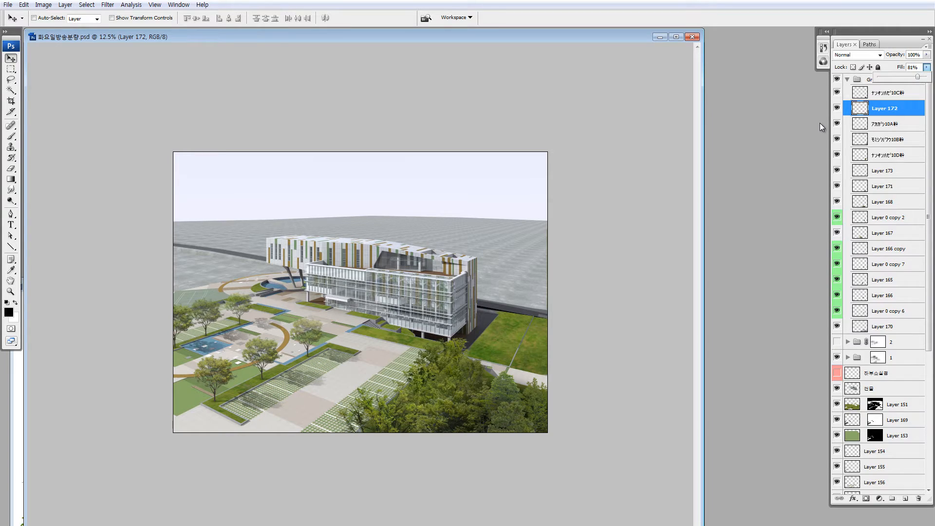
key(ctrl+minus)
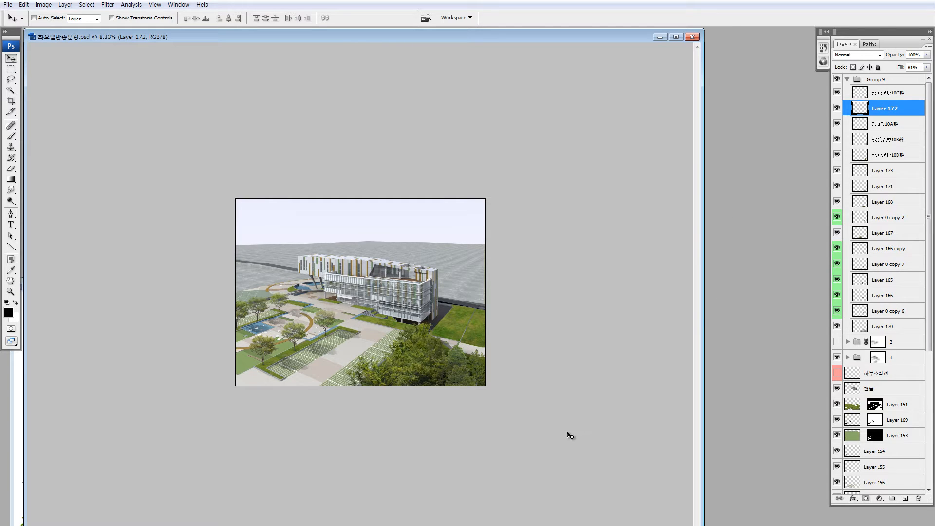
Outline a narrow strip of the pool's water along the wooden deck's edge with the Polygonal Lasso
key(z)
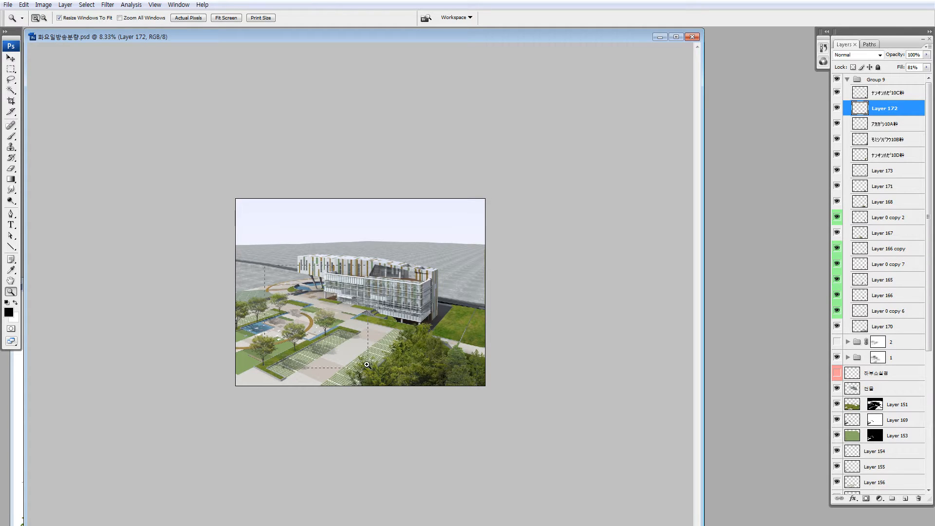
drag(367, 364, 367, 366)
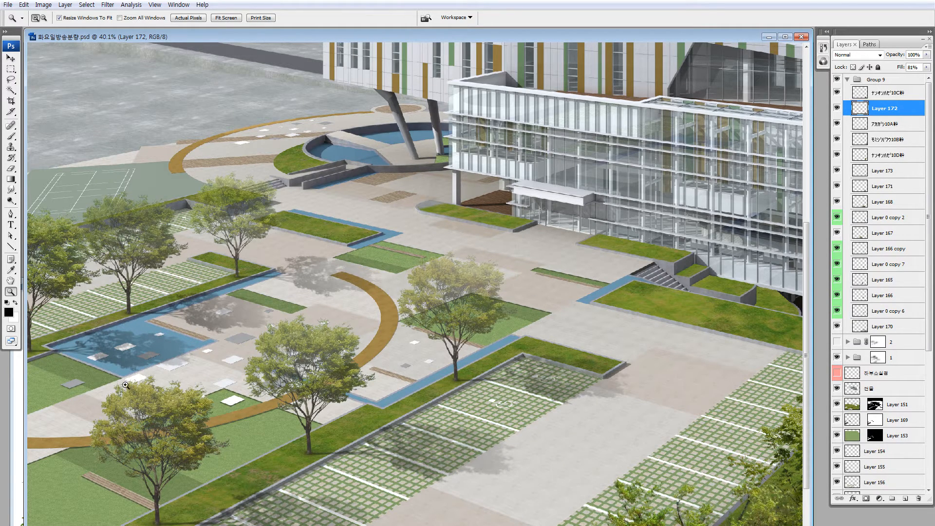
drag(116, 320, 210, 371)
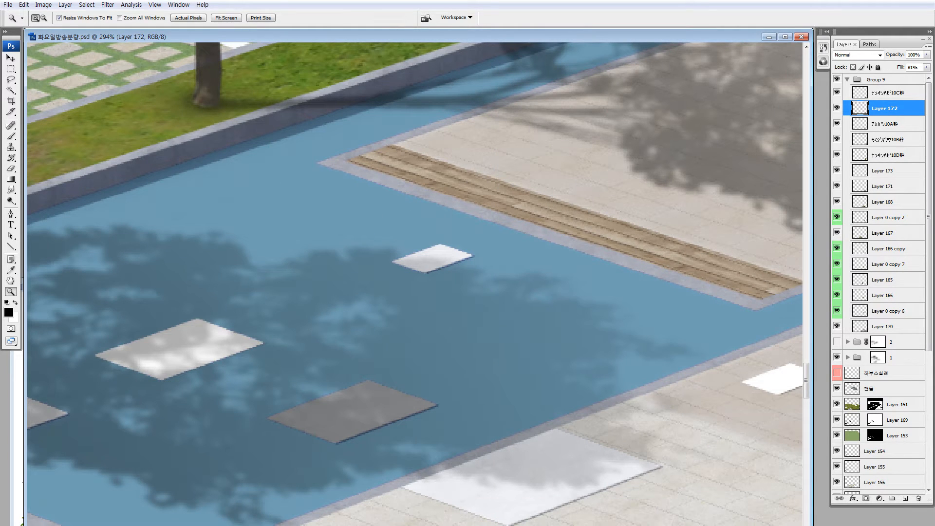
key(l)
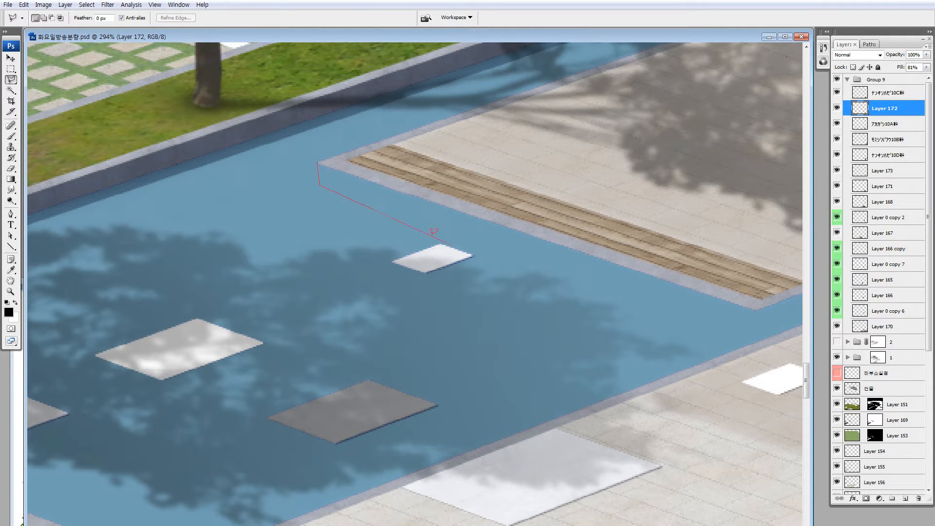
click(755, 334)
double_click(756, 312)
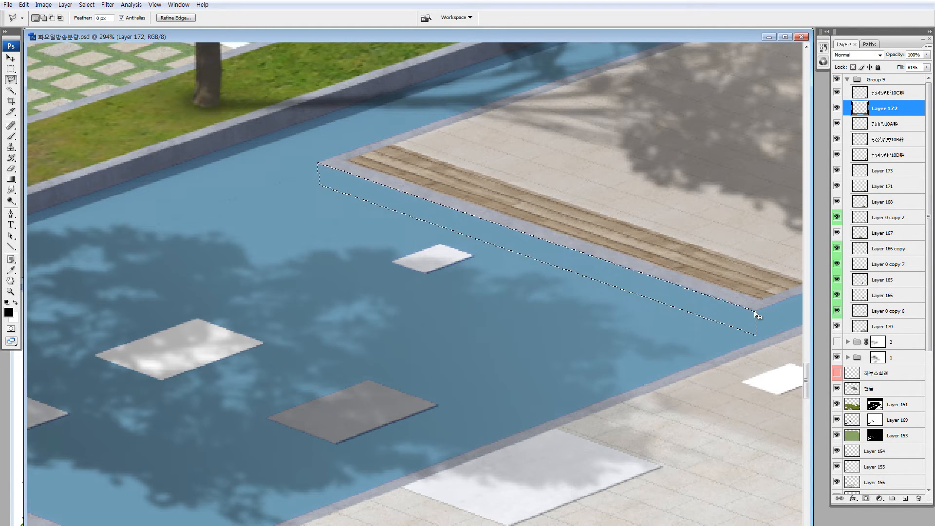
key(ctrl+0)
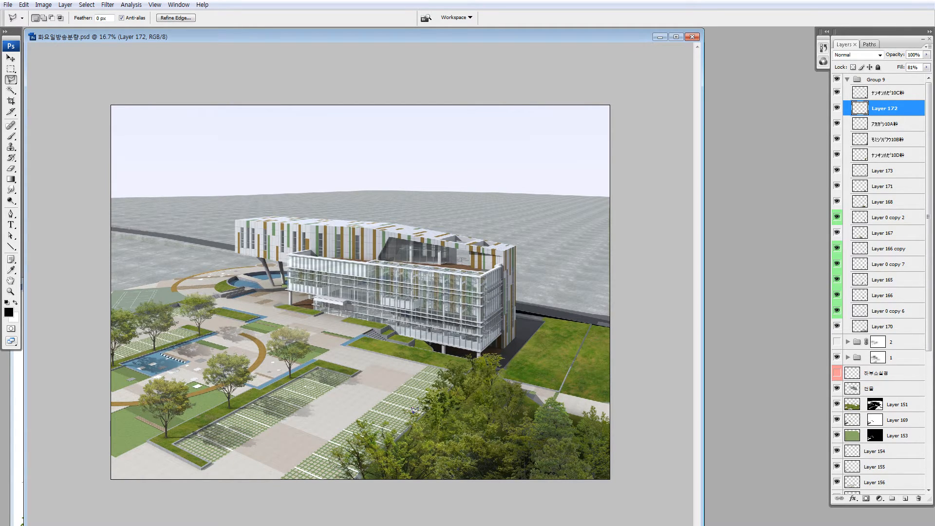
Draw a loose freehand selection around the plaza and its water areas, inspect the round pool up close, and deselect
key(z)
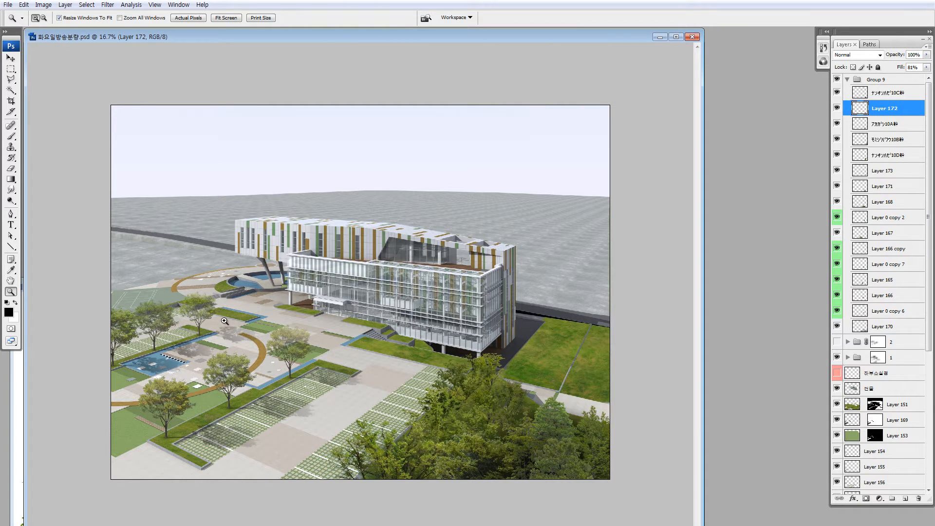
key(l)
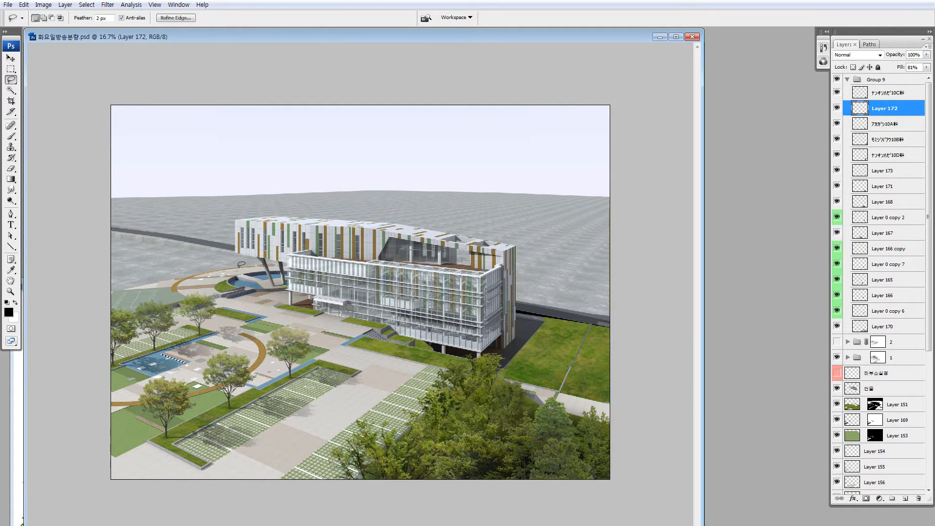
mouse_move(247, 265)
mouse_down()
mouse_move(124, 329)
mouse_move(138, 417)
mouse_move(358, 432)
mouse_move(439, 344)
mouse_move(413, 289)
mouse_move(325, 255)
mouse_move(268, 266)
mouse_move(276, 301)
mouse_up()
key(z)
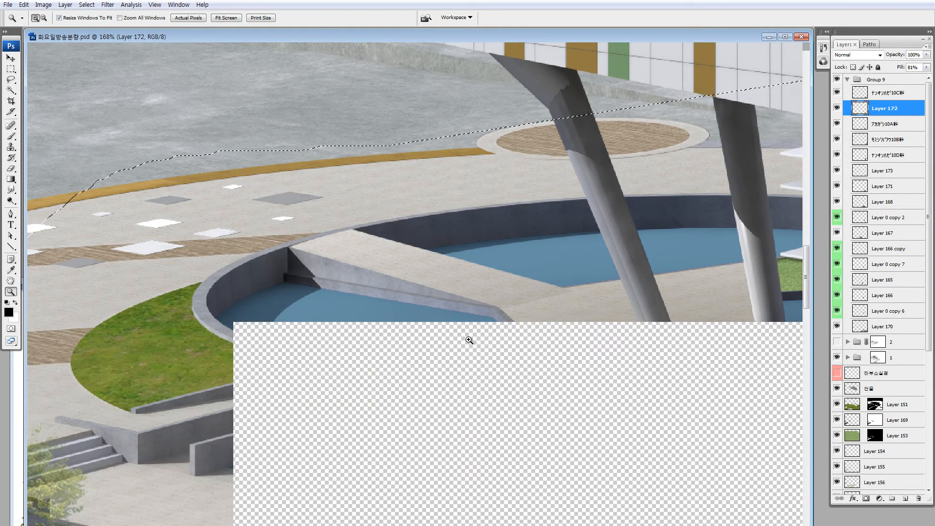
key(ctrl+0)
key(ctrl+minus)
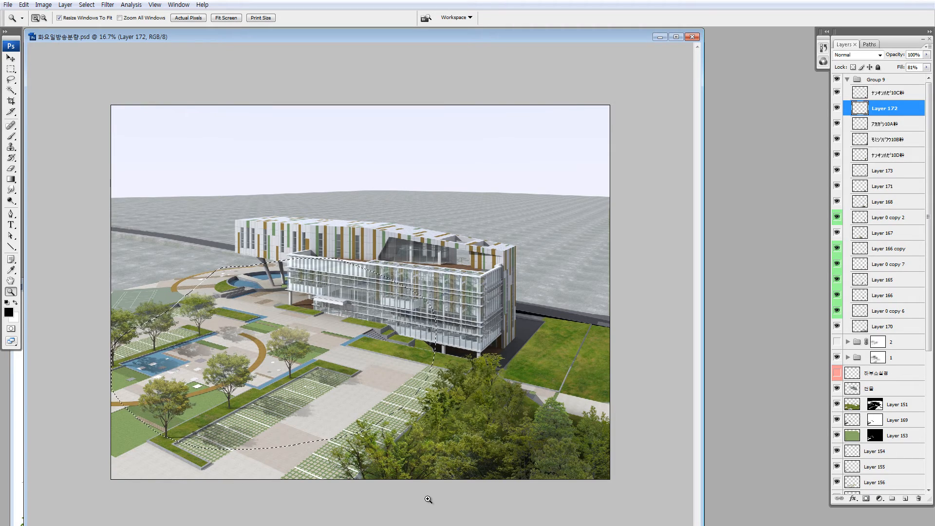
key(ctrl+d)
key(v)
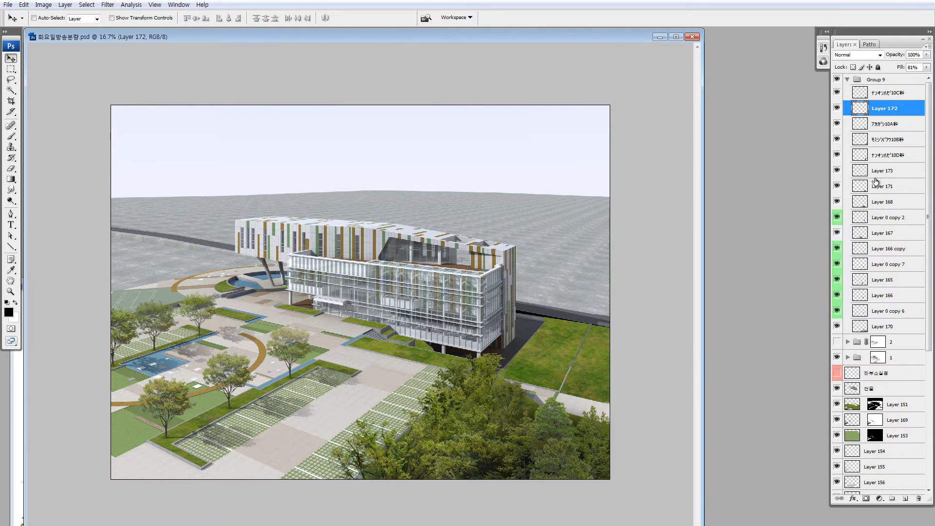
Collapse Group 9, select the water layer 수공간, and isolate it briefly to check which areas it covers
click(848, 79)
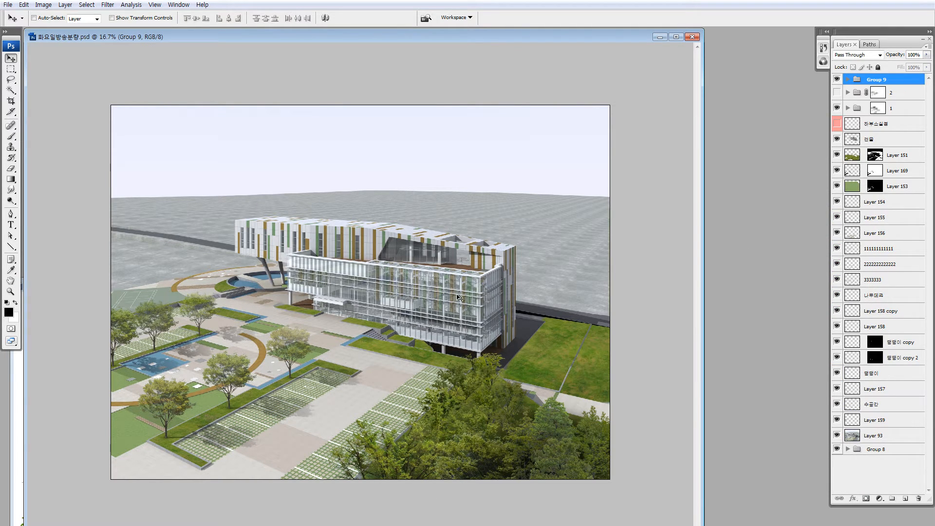
ctrl+click(164, 357)
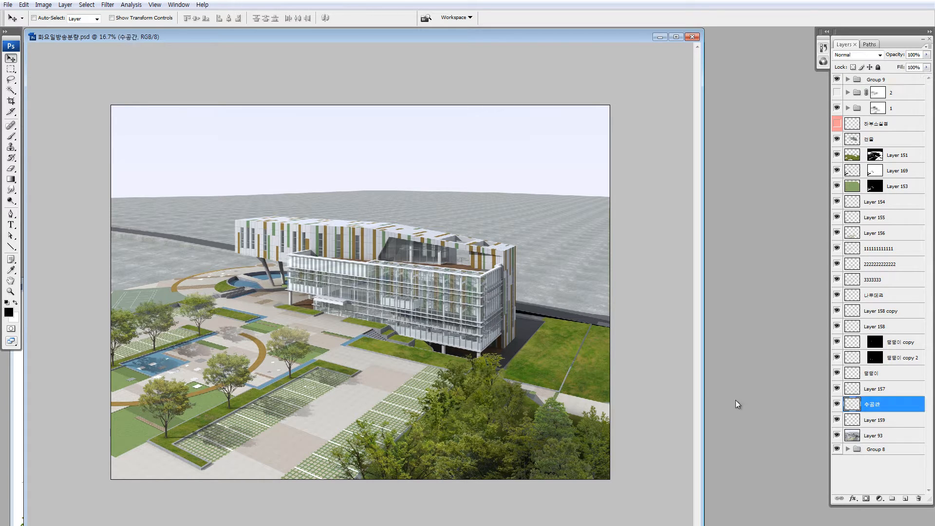
alt+click(837, 405)
alt+click(837, 405)
Adjust the 수공간 water layer with Hue/Saturation, using hue +4, lightness -12 and an increased saturation
key(ctrl+u)
click(695, 378)
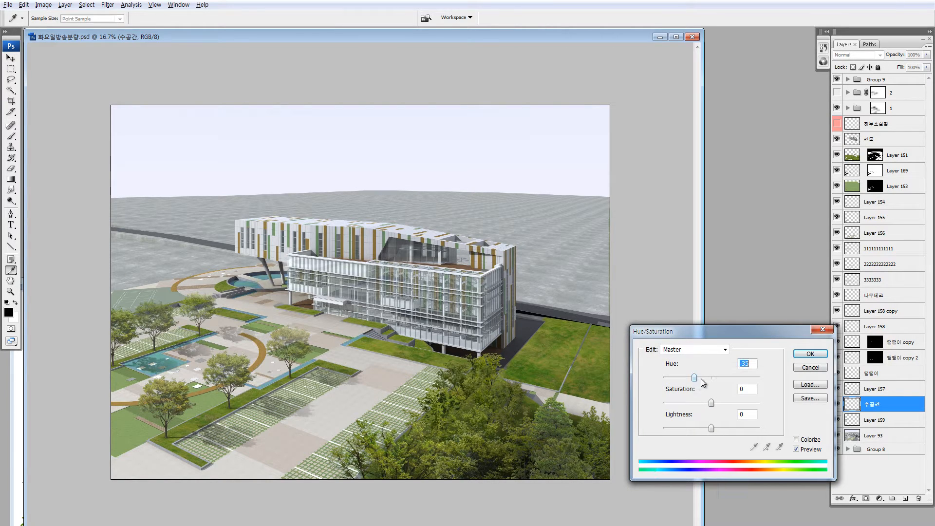
drag(701, 378, 713, 379)
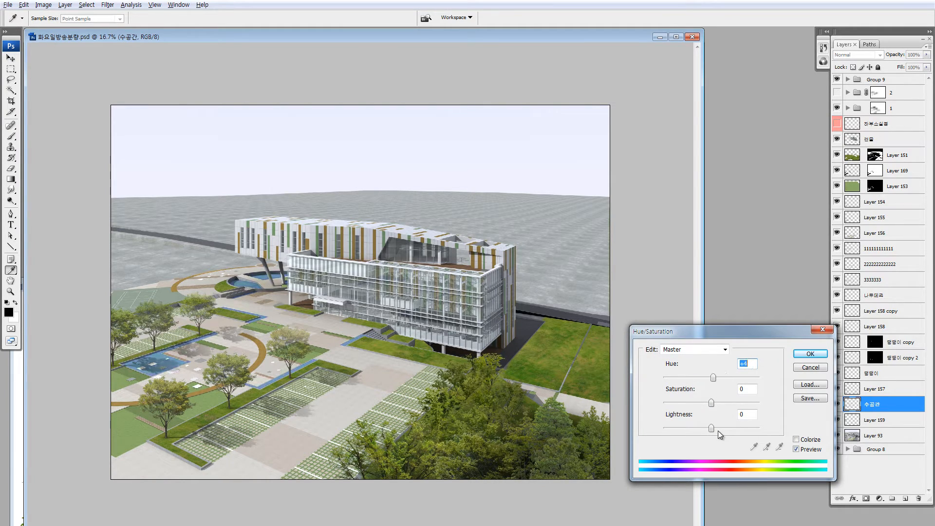
click(700, 428)
click(705, 428)
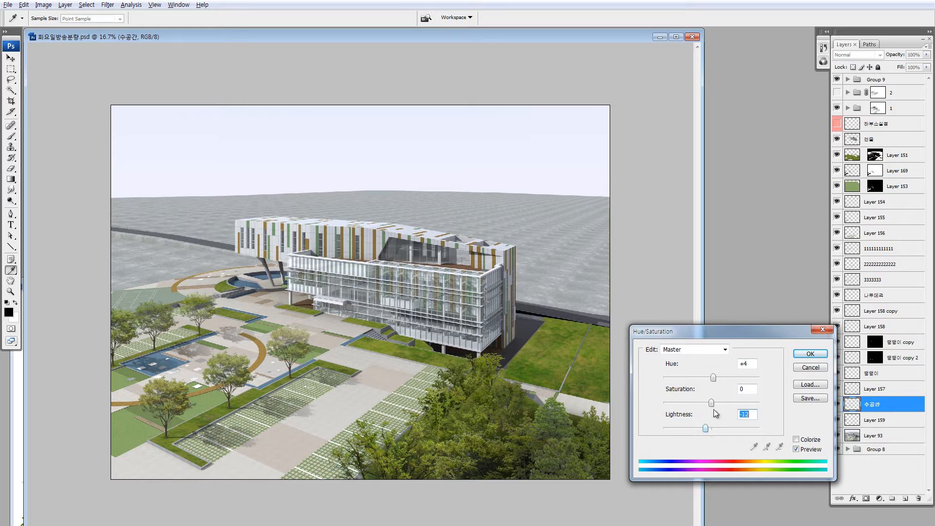
drag(722, 403, 727, 403)
click(810, 355)
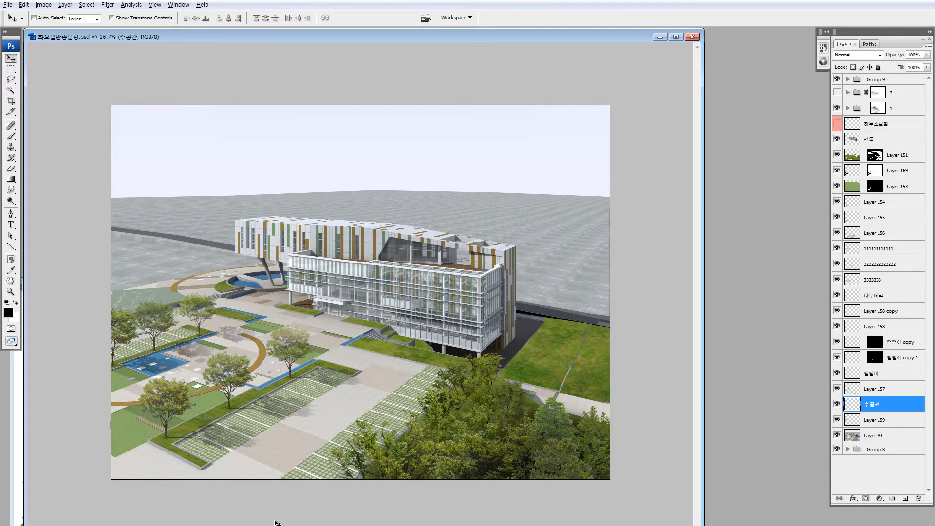
Switch to the Chrome browser, search Google for 호수, and look through the image results for lake water references
key(alt+Tab)
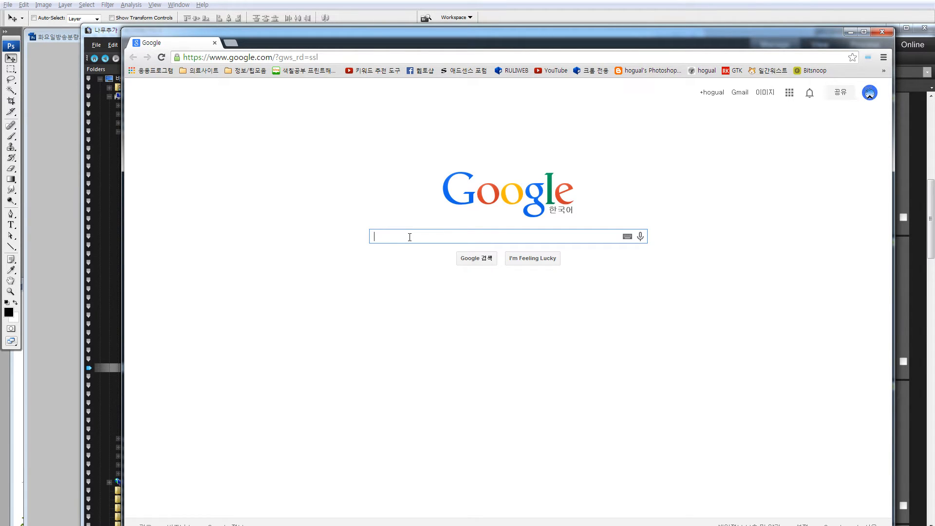
text(g)
key(BackSpace)
text(강)
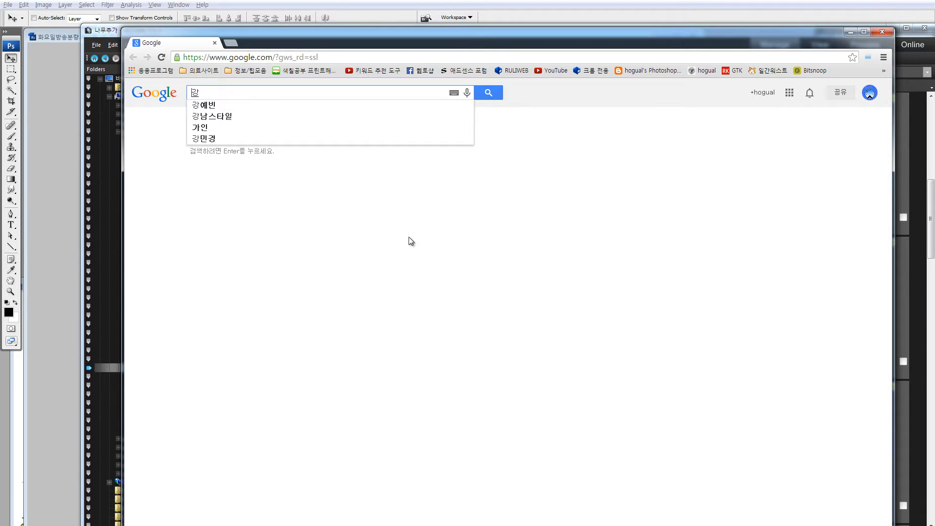
key(BackSpace)
text(호수)
key(Return)
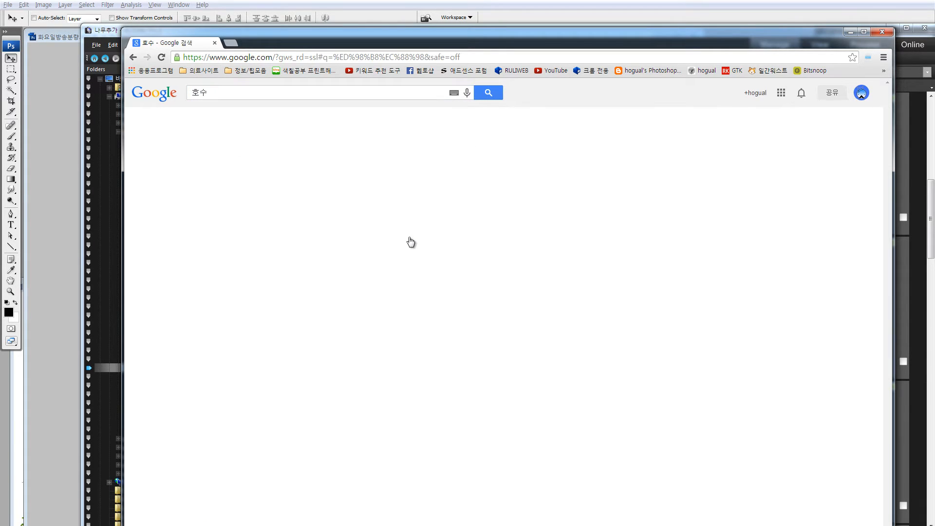
click(233, 123)
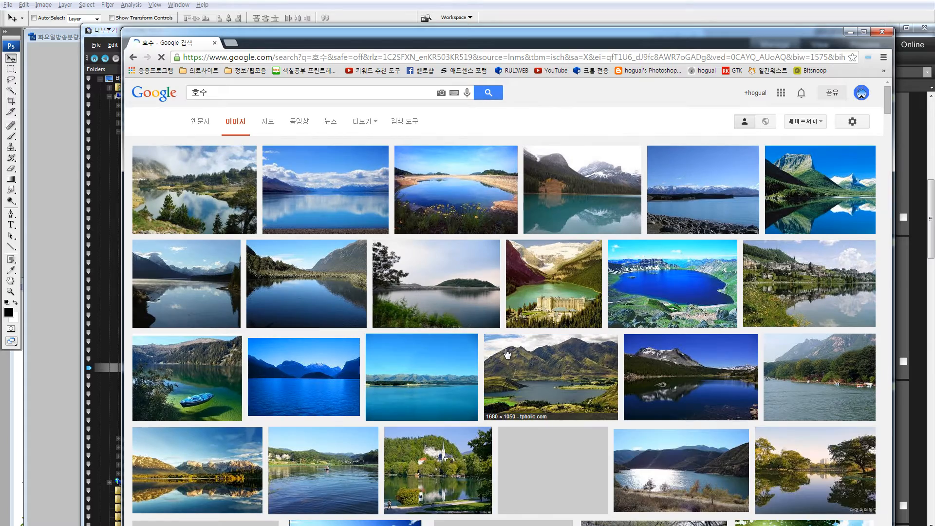
scroll(506, 354, down, 6)
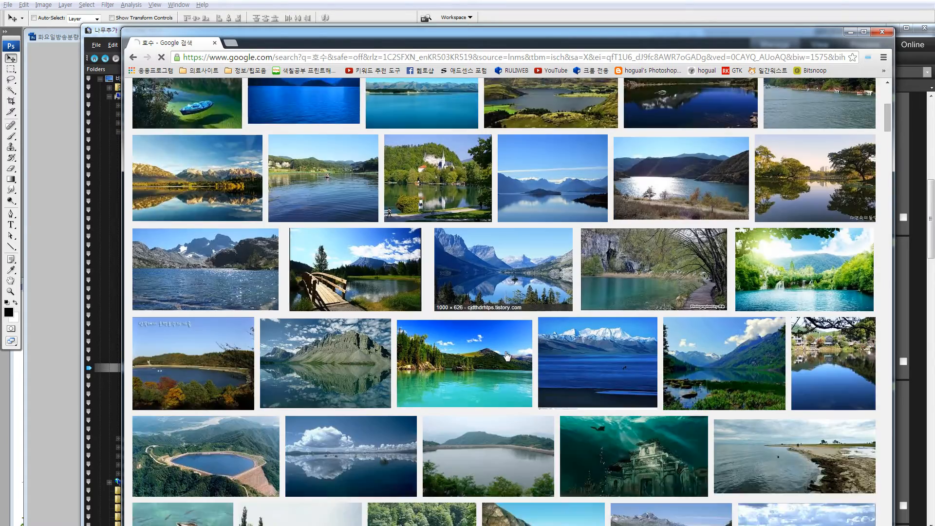
scroll(507, 354, up, 6)
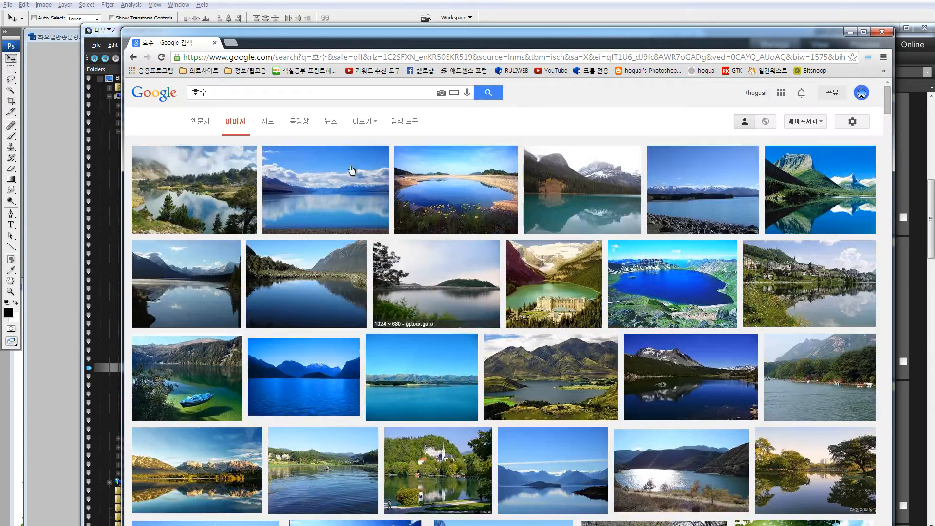
Search Google Images for 물결 and preview the photo of sparkling, rippled shallow water
text(물결)
key(Return)
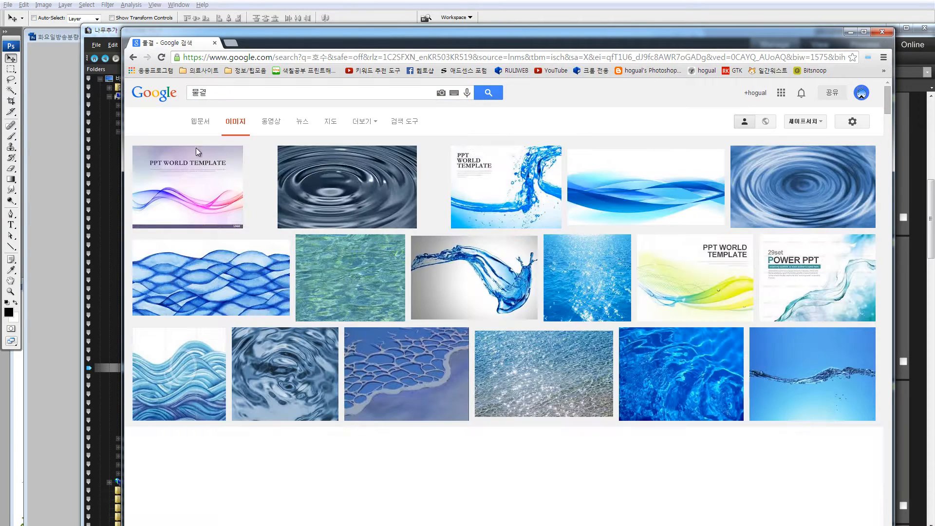
scroll(408, 334, down, 2)
scroll(408, 333, down, 1)
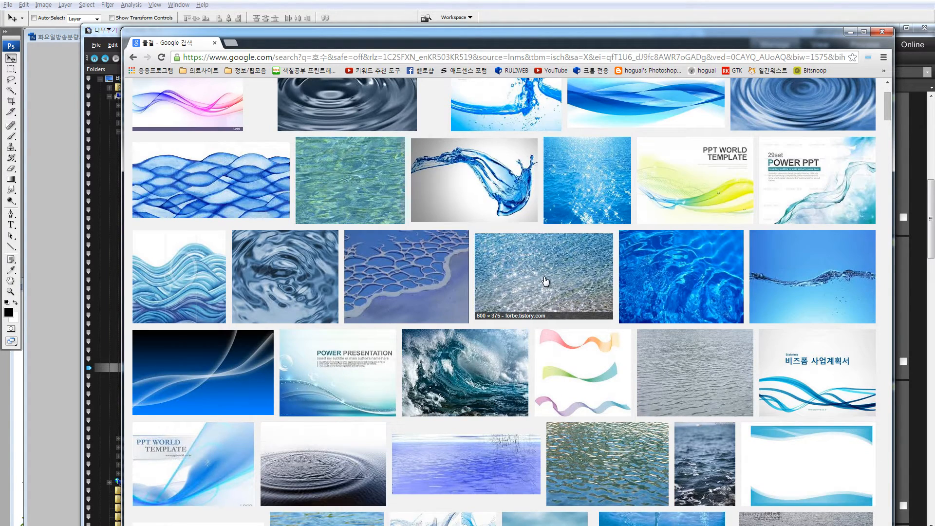
scroll(567, 297, up, 1)
click(563, 318)
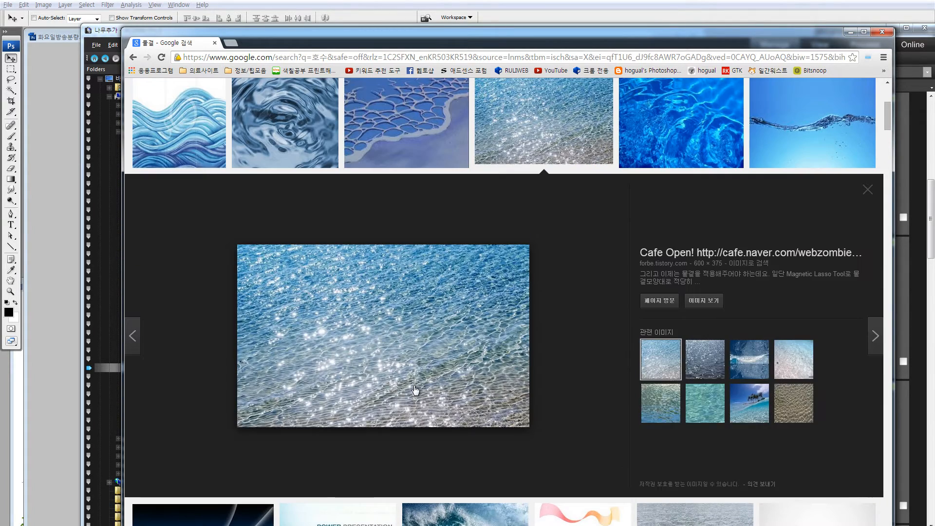
drag(320, 320, 39, 312)
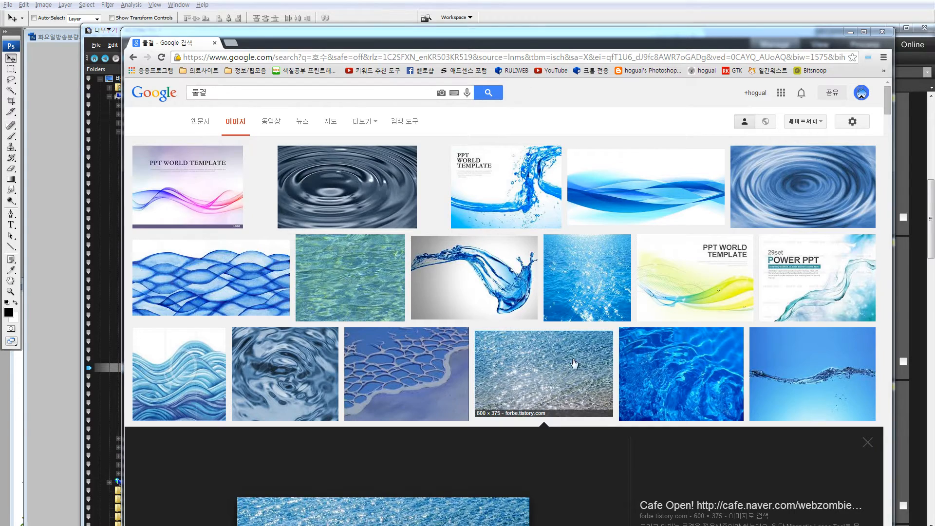
Look through more of the 물결 images and filter the results to large sizes (큰 사이즈)
scroll(555, 439, down, 7)
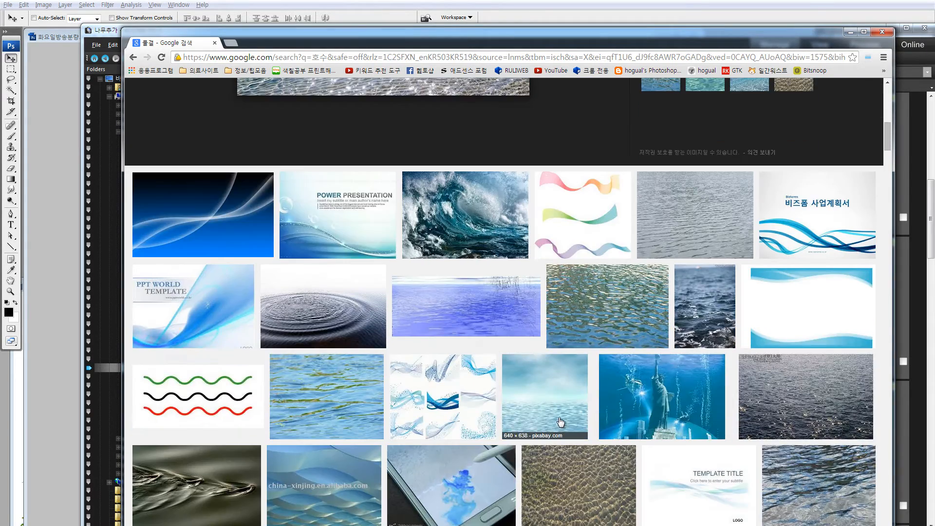
scroll(562, 418, down, 2)
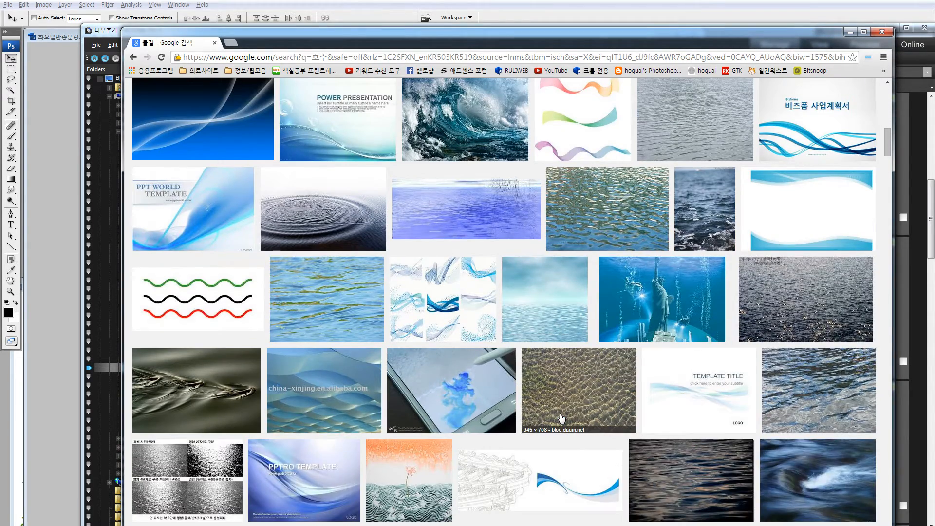
scroll(356, 457, up, 13)
scroll(488, 415, down, 16)
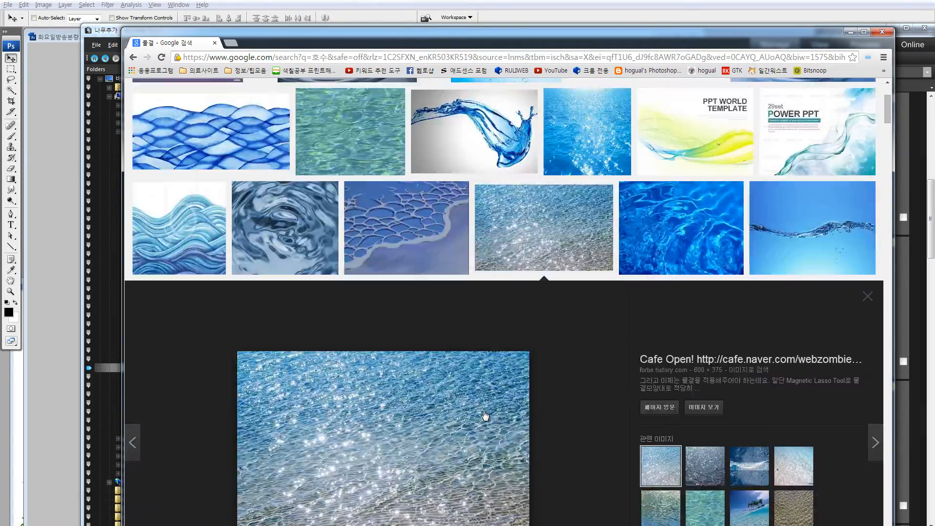
scroll(493, 414, up, 17)
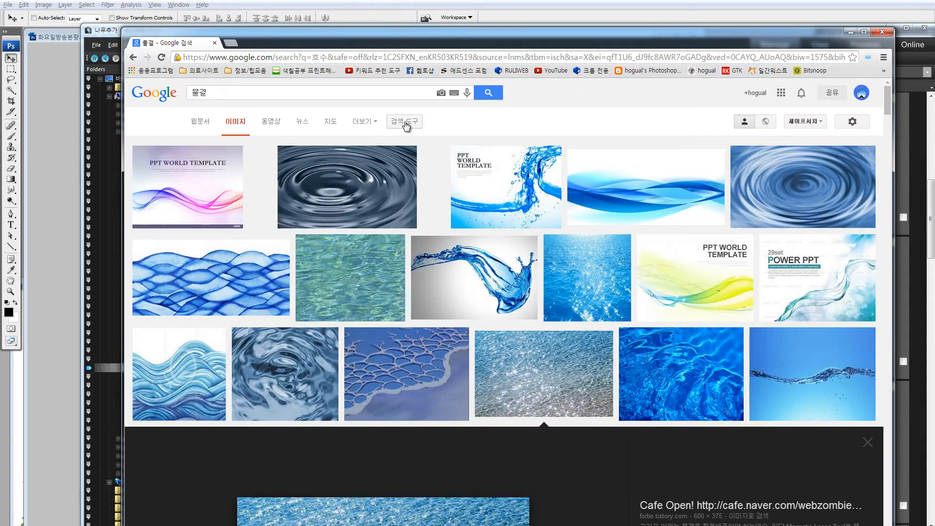
click(363, 122)
click(404, 121)
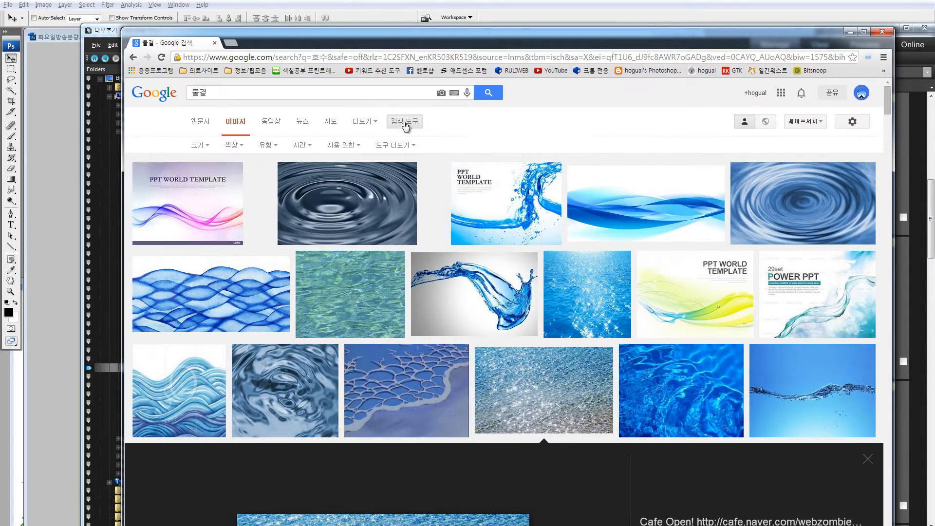
click(200, 145)
click(207, 175)
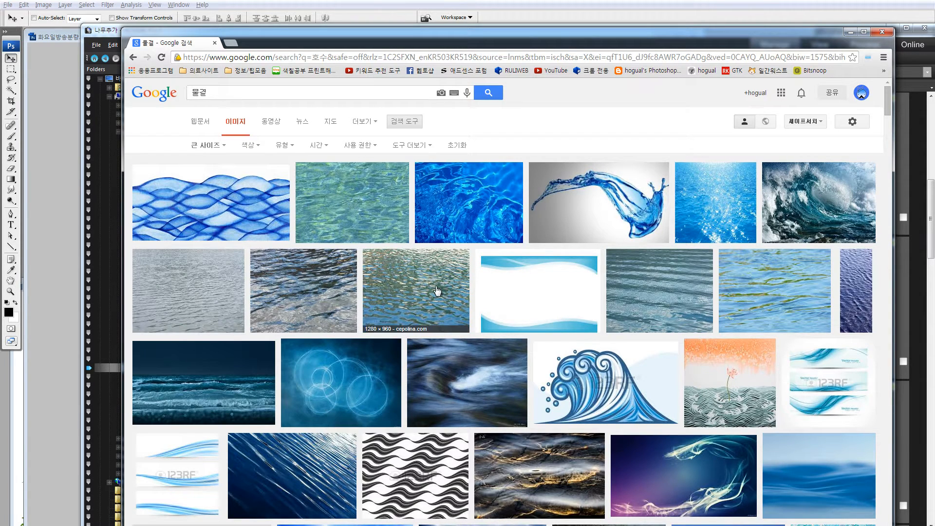
Look through the large 물결 image results and view the photo of rippled lake water at sunset at full size
scroll(682, 341, down, 4)
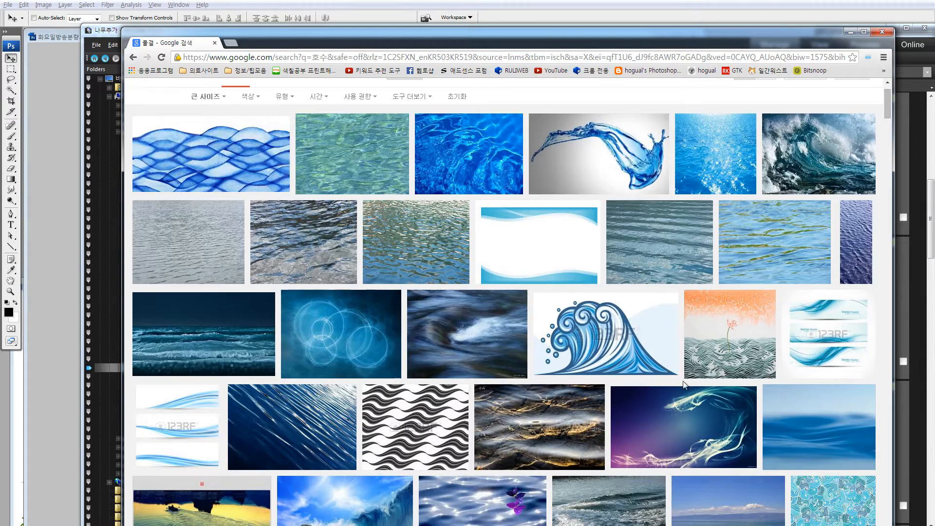
scroll(683, 386, down, 1)
scroll(492, 390, down, 1)
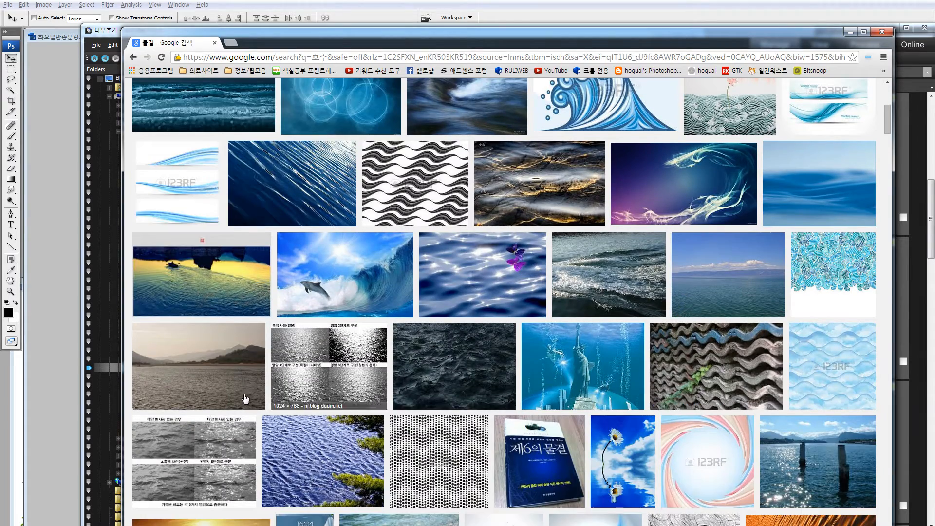
scroll(492, 390, down, 5)
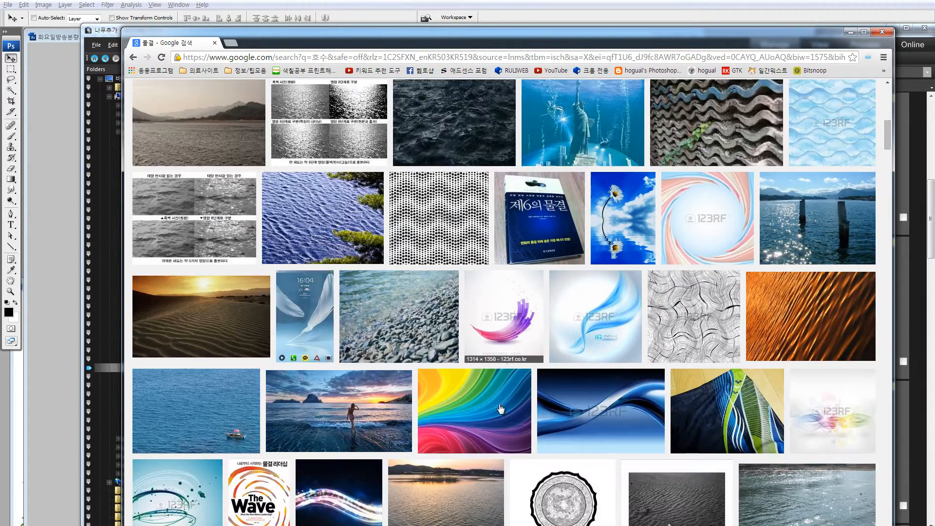
scroll(500, 407, down, 1)
click(442, 463)
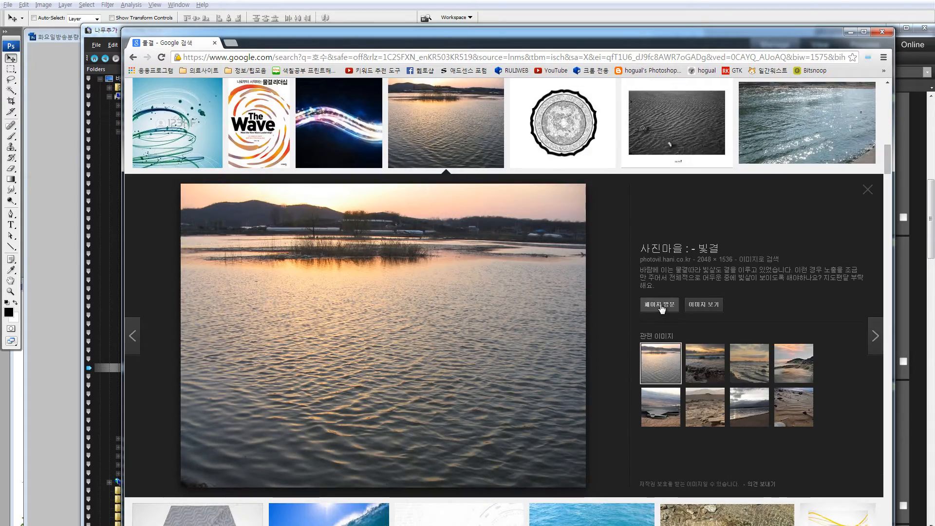
click(707, 307)
click(364, 274)
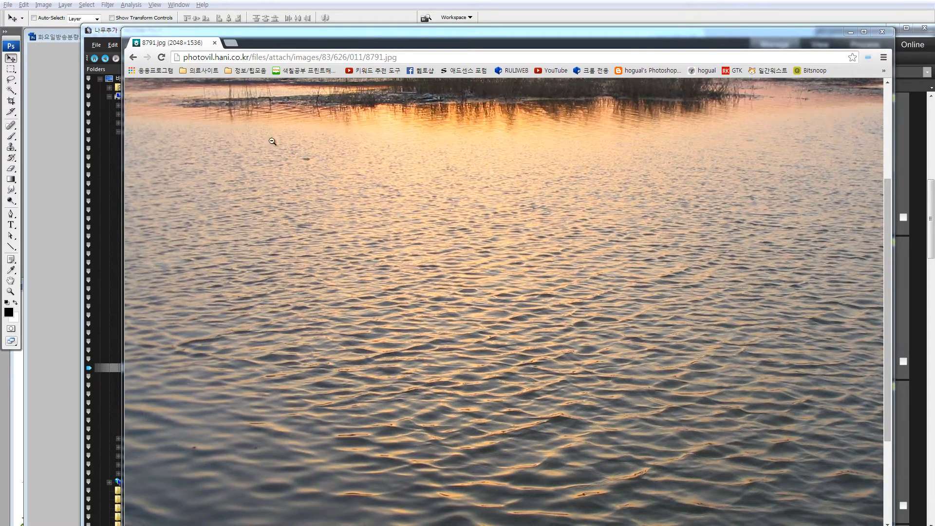
key(alt+Left)
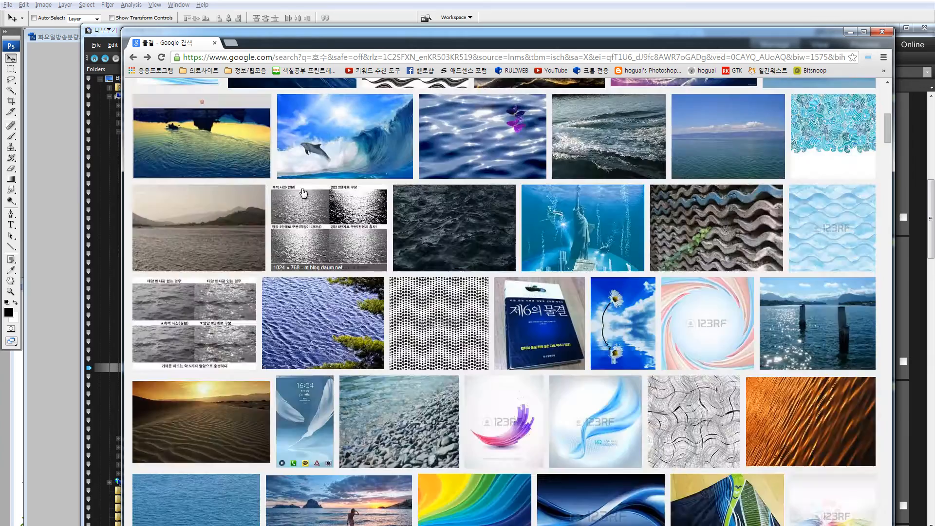
Check the remaining 물결 results, and search Google Images for 강바닥
scroll(303, 193, down, 7)
scroll(246, 130, up, 16)
drag(229, 93, 141, 92)
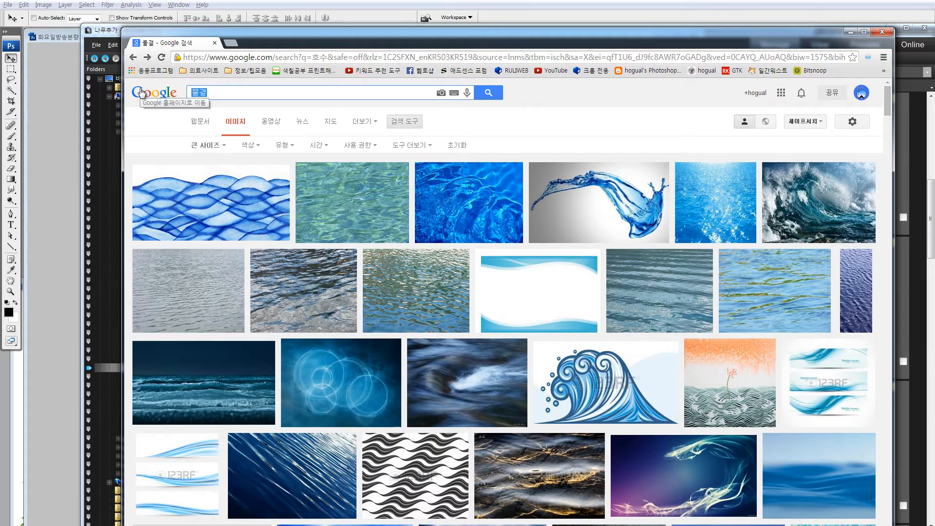
text(강바닥)
key(Return)
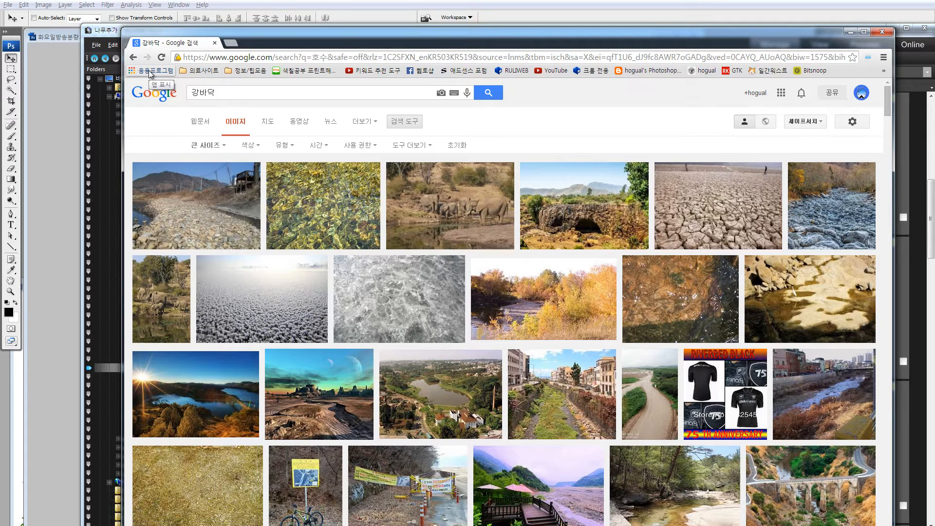
Search Google Images for 잔잔한물결 and look through the results for calm water surfaces
drag(220, 93, 144, 85)
text(잔잔한물겨)
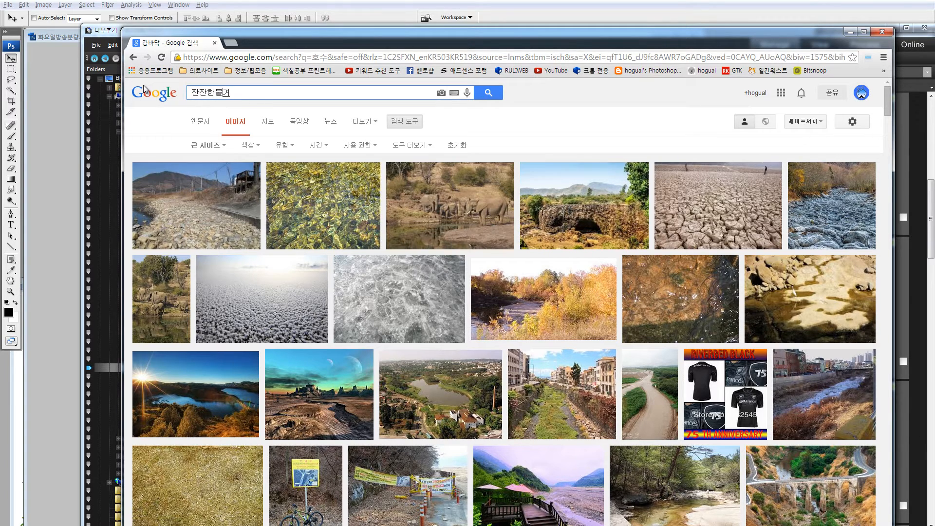
text(ㄹ)
key(Return)
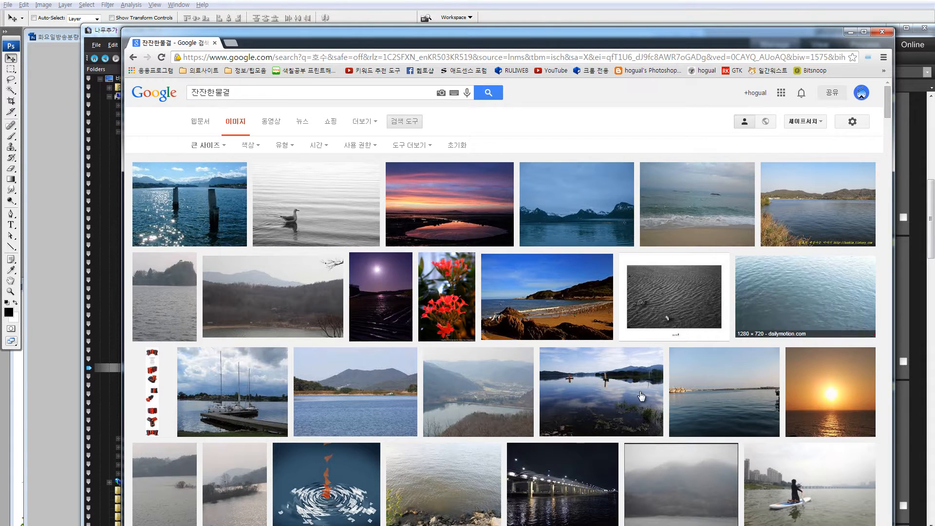
scroll(647, 400, down, 5)
scroll(647, 399, down, 4)
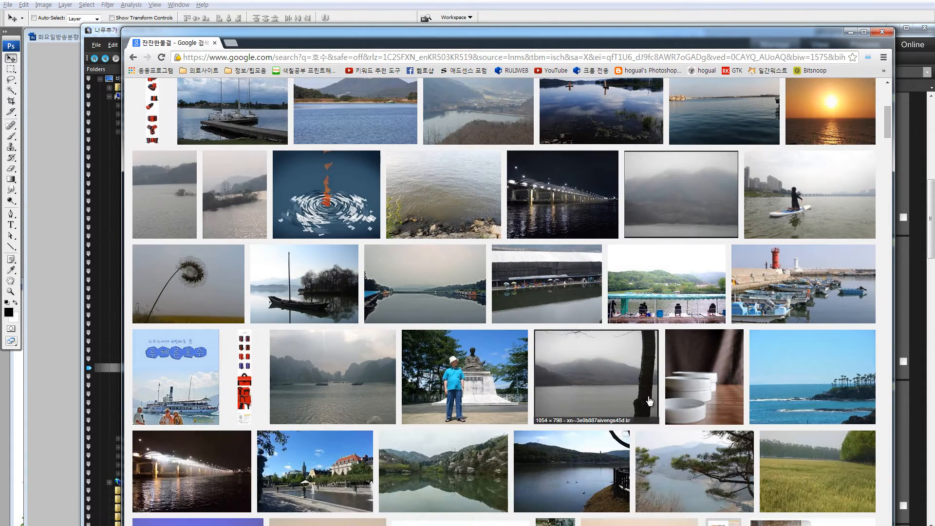
scroll(650, 403, down, 4)
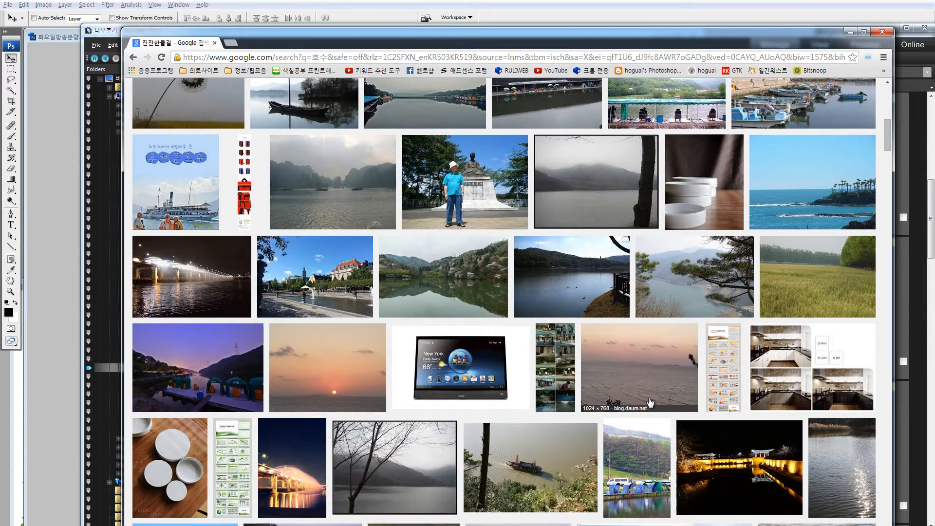
scroll(648, 401, up, 13)
scroll(641, 399, down, 3)
scroll(641, 400, up, 2)
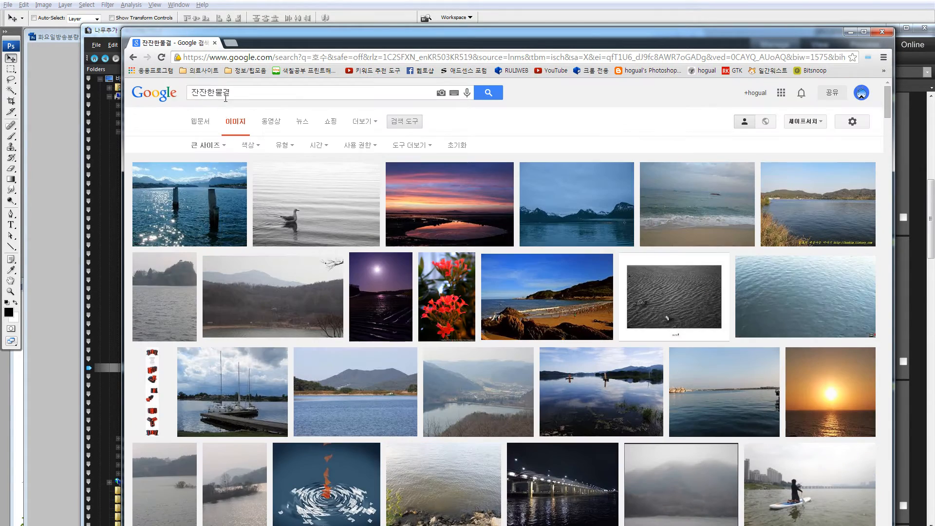
Search Google Images for water and look through the first results
double_click(218, 96)
text(w)
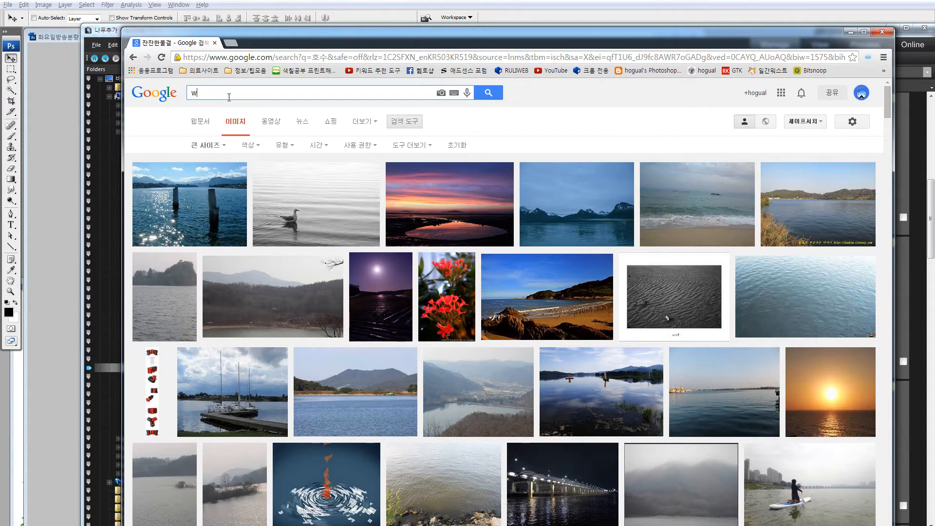
text(ater)
key(Return)
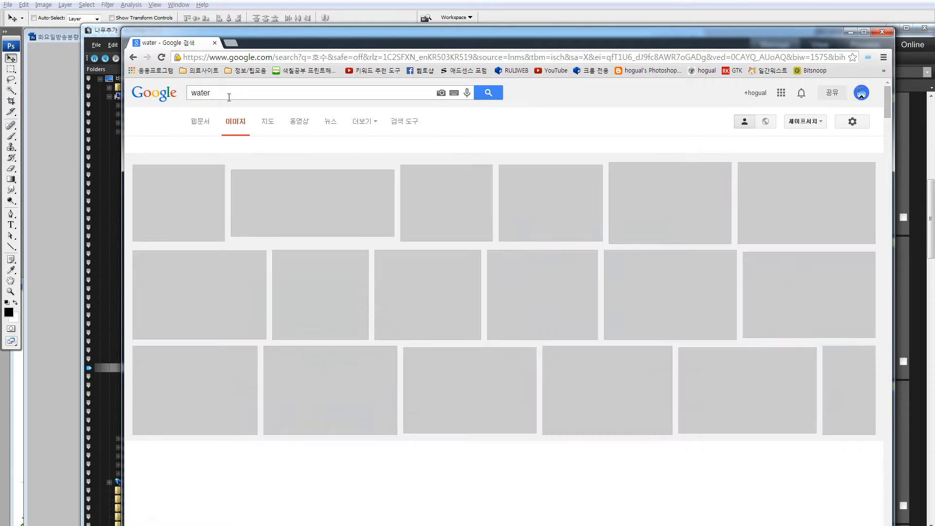
scroll(514, 385, down, 4)
scroll(560, 293, down, 2)
scroll(575, 244, up, 4)
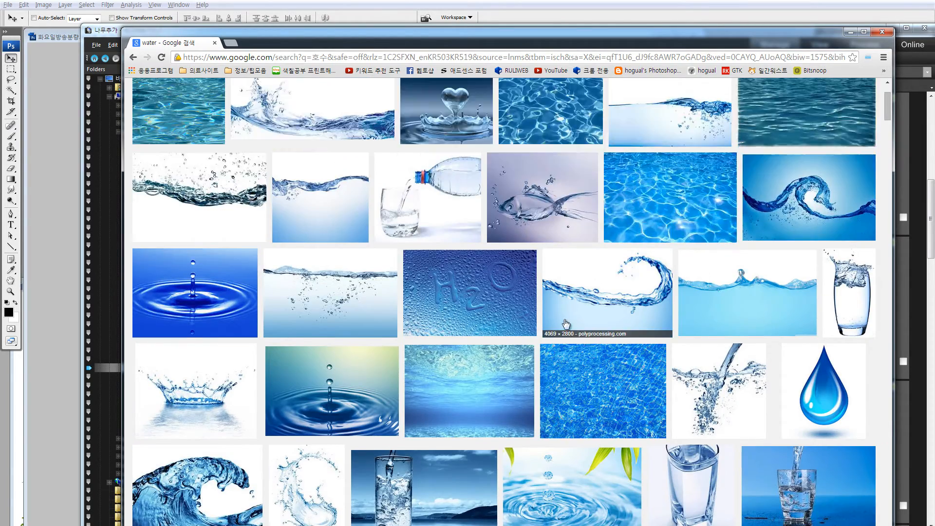
Preview the bright blue water texture and a darker related one, and look through more of the water results
scroll(579, 270, down, 2)
click(578, 270)
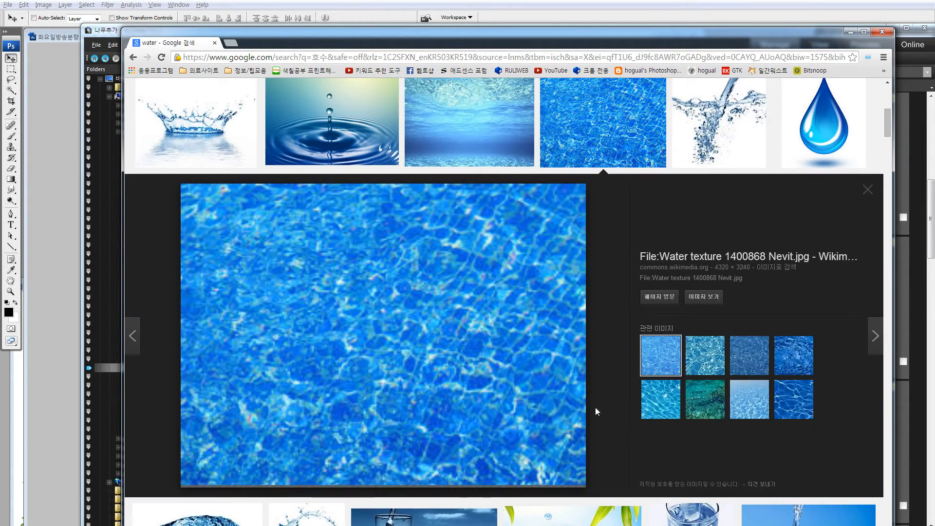
click(753, 366)
scroll(686, 437, down, 10)
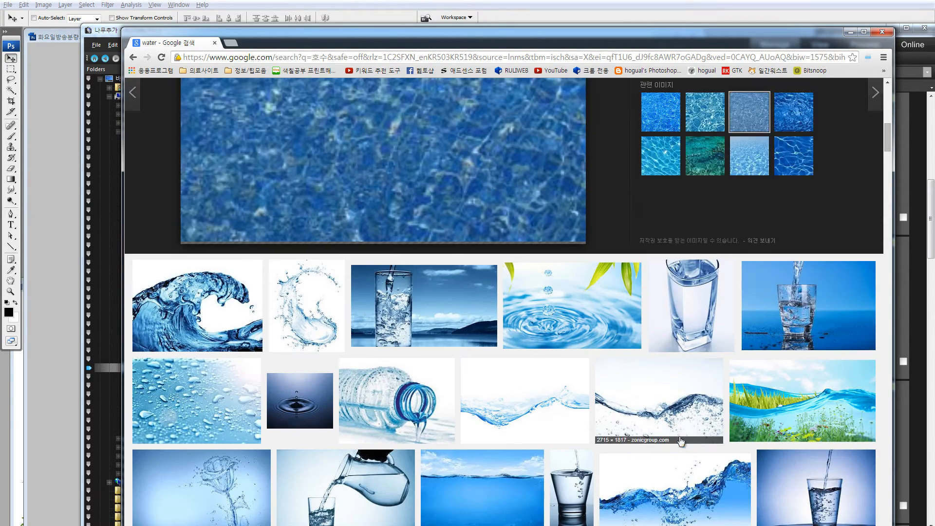
scroll(533, 409, down, 6)
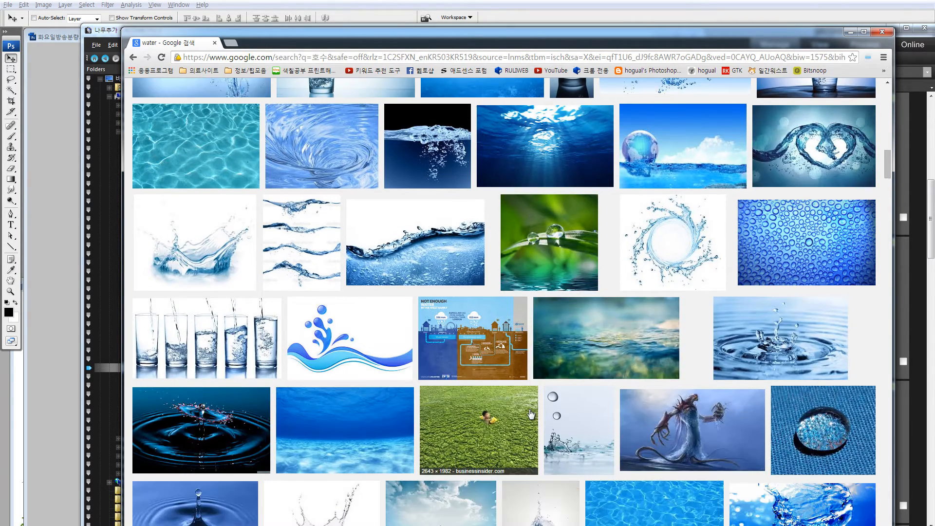
scroll(365, 332, up, 20)
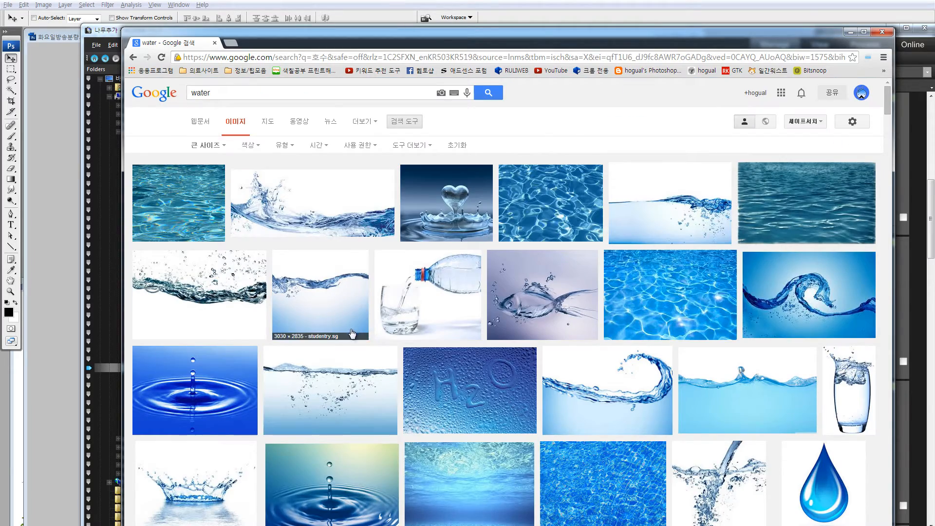
Search Google Images for 습지 and look through the wetland photos for water references
drag(228, 93, 124, 76)
text(t)
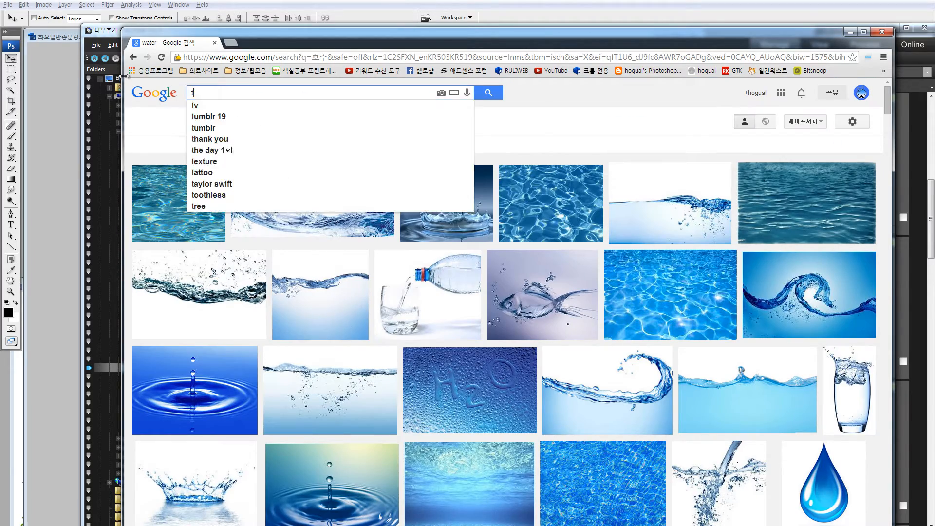
key(BackSpace)
text(습지)
key(Return)
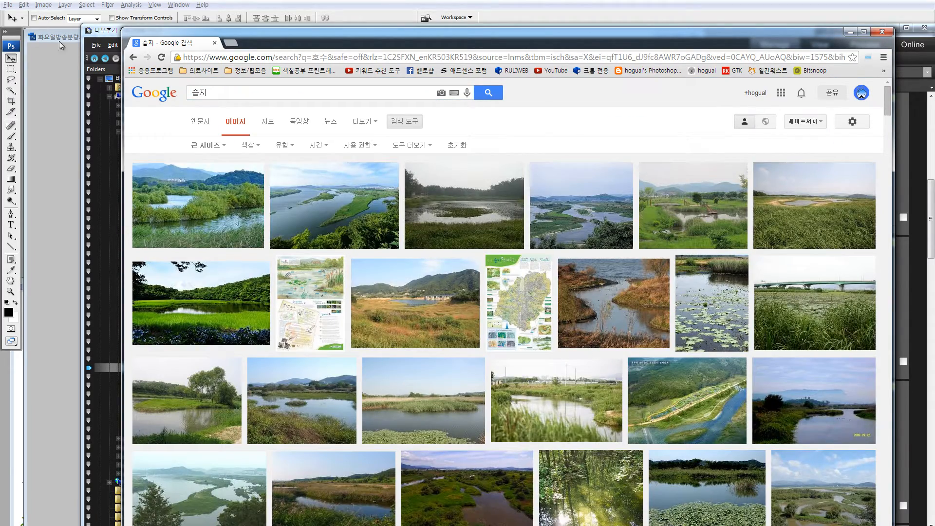
scroll(199, 312, down, 2)
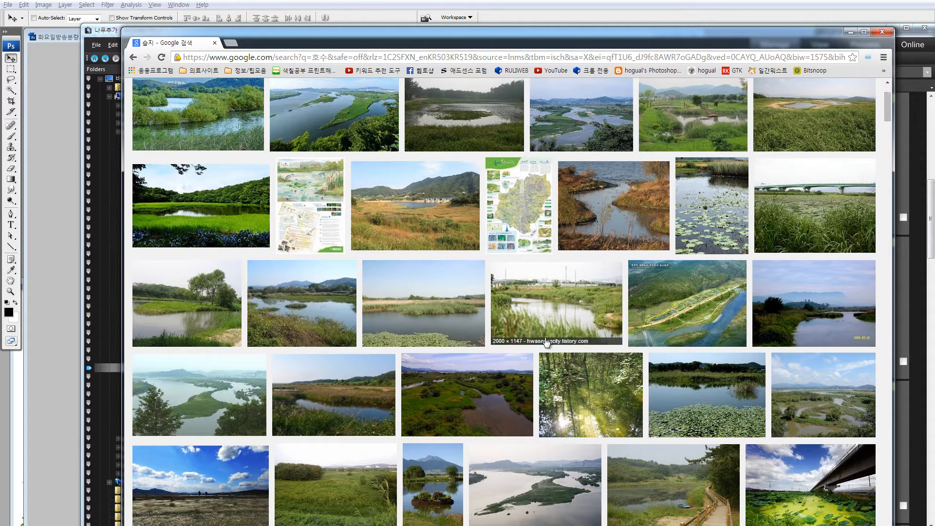
scroll(547, 342, down, 1)
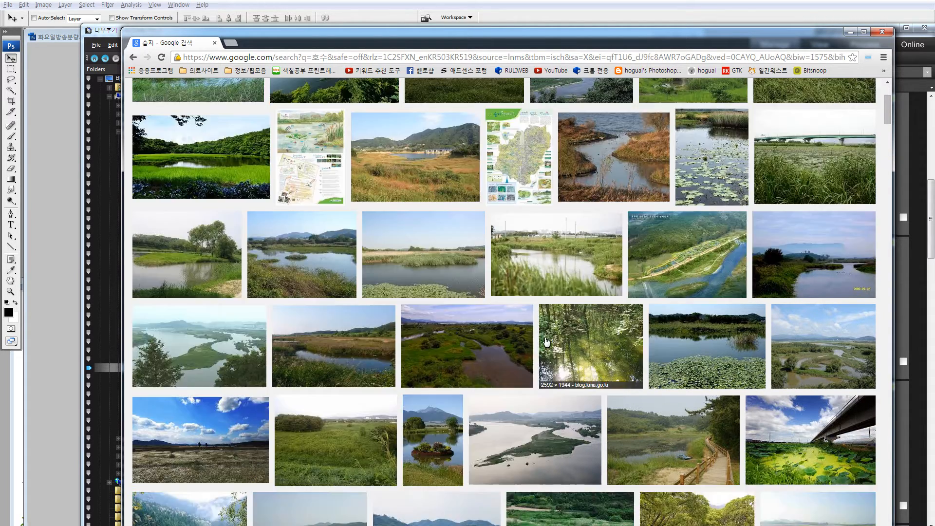
Search Google Images for pool and look through the swimming pool photos
double_click(212, 97)
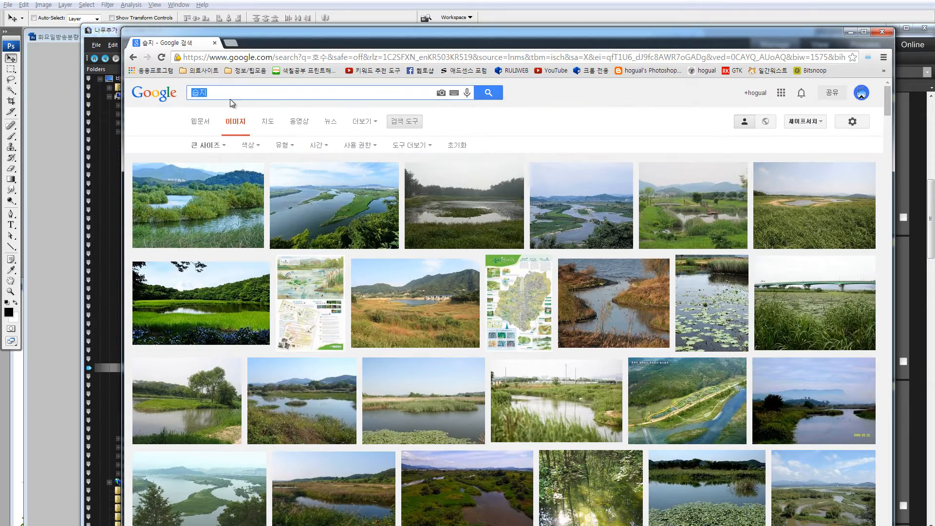
text(pool)
key(Return)
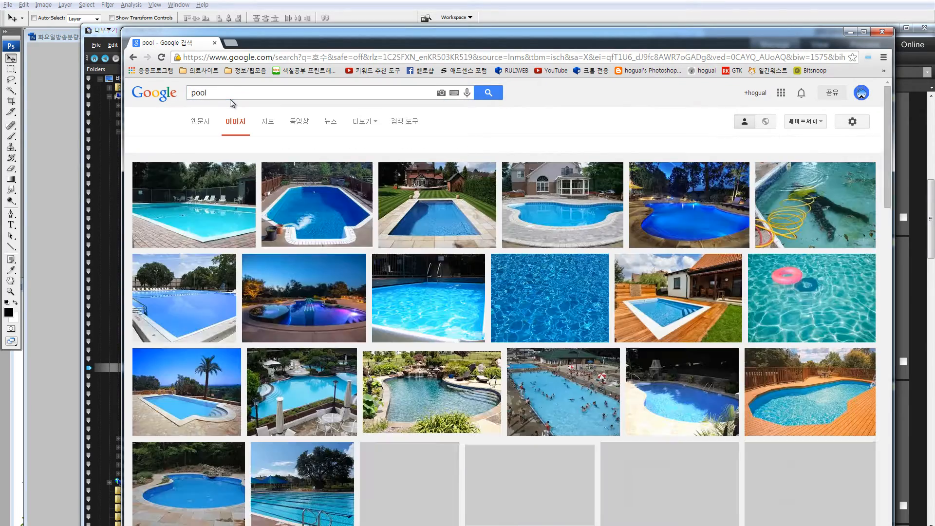
scroll(571, 320, down, 5)
scroll(571, 319, up, 5)
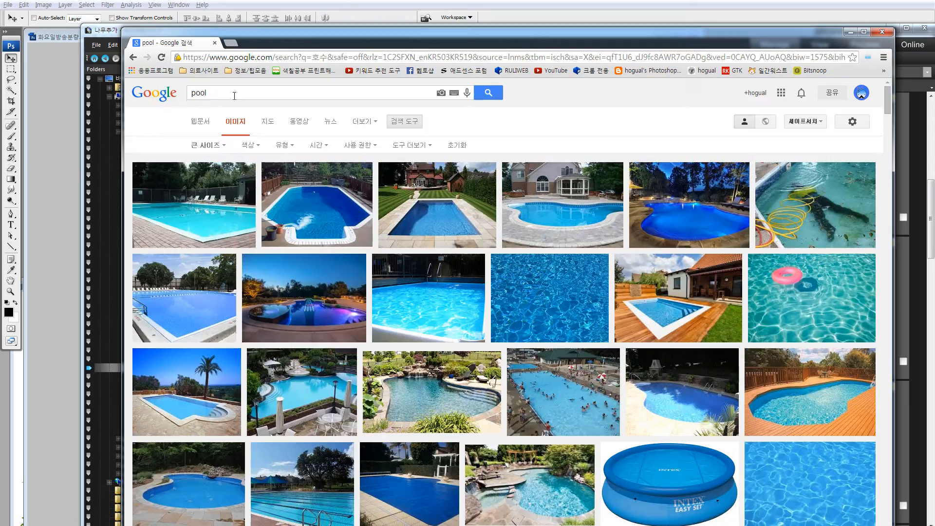
Search Google Images for lake and open the photo of the calm blue lake with cloud reflections at full size
drag(233, 93, 165, 93)
text(lake)
key(Return)
scroll(425, 373, down, 3)
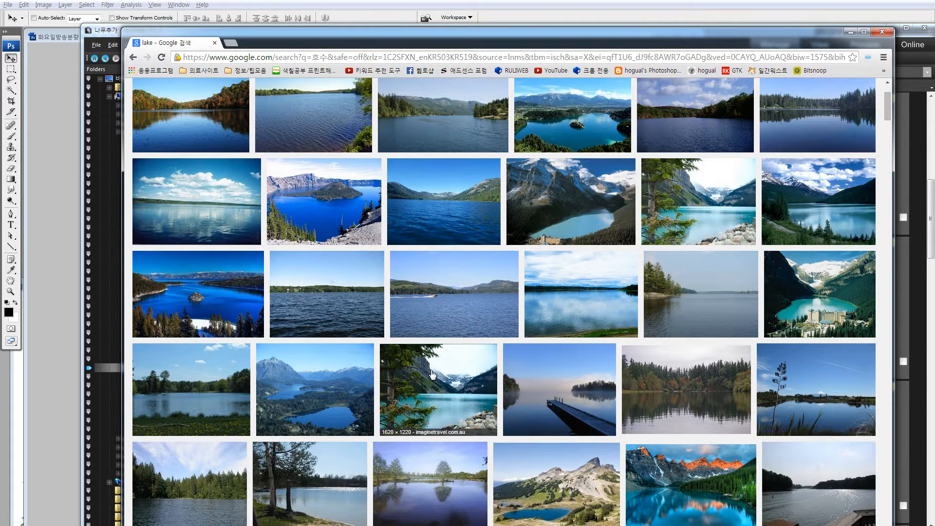
scroll(432, 375, down, 1)
click(587, 261)
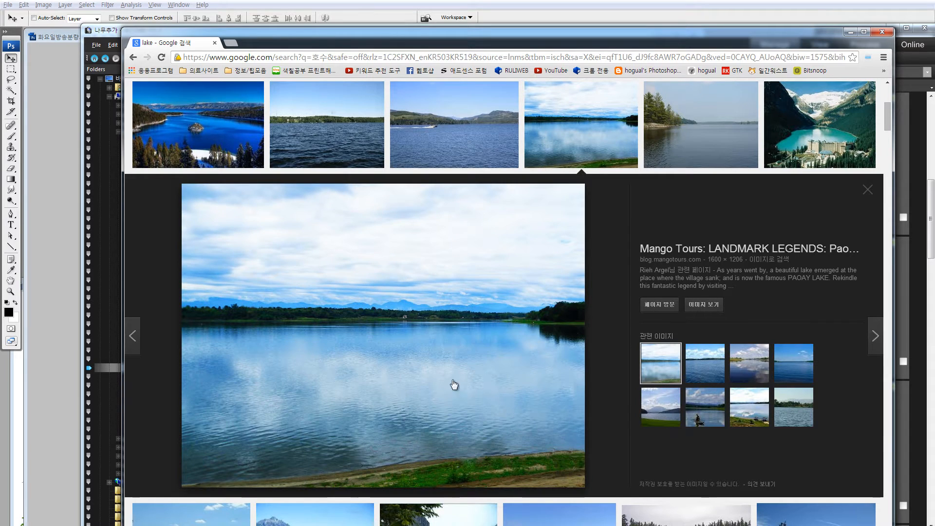
click(700, 307)
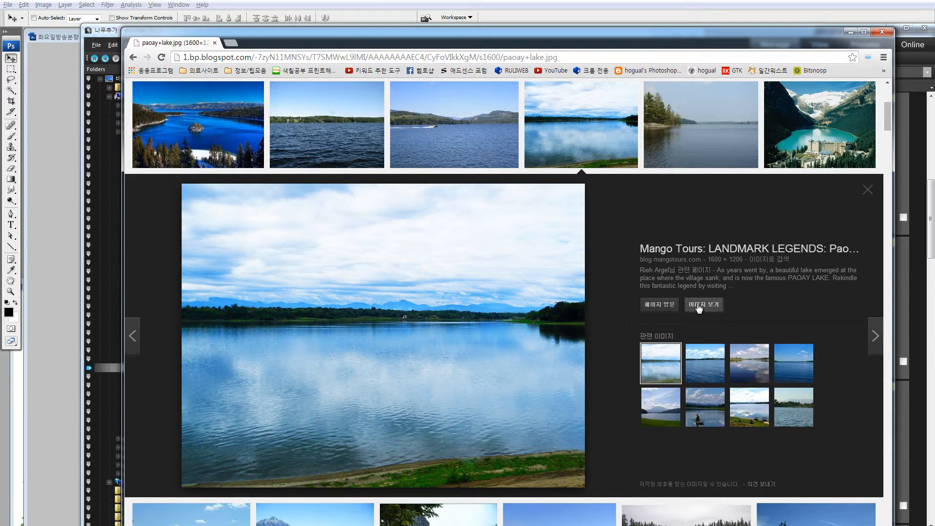
click(378, 344)
drag(365, 298, 11, 360)
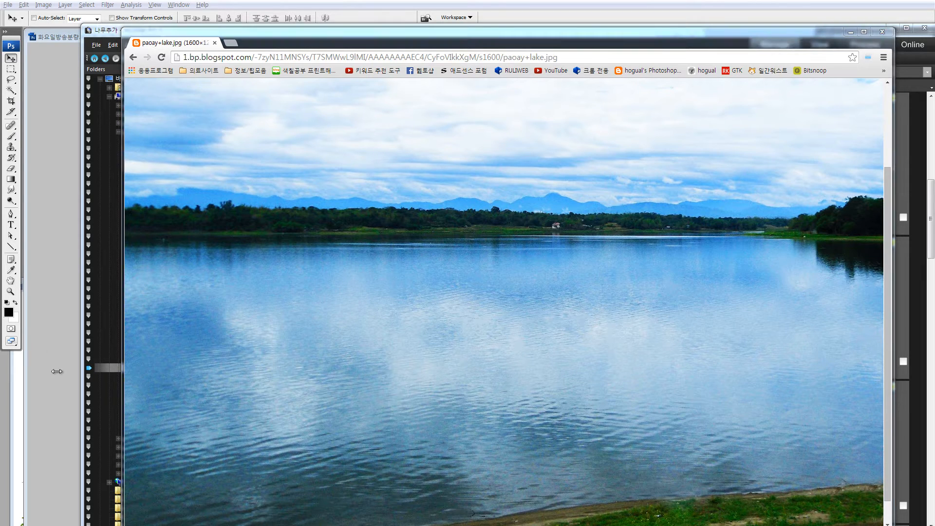
Switch to Photoshop and copy the water texture from 14_hooraid.jpg into the rendering, positioning it over the large foreground pool
click(47, 387)
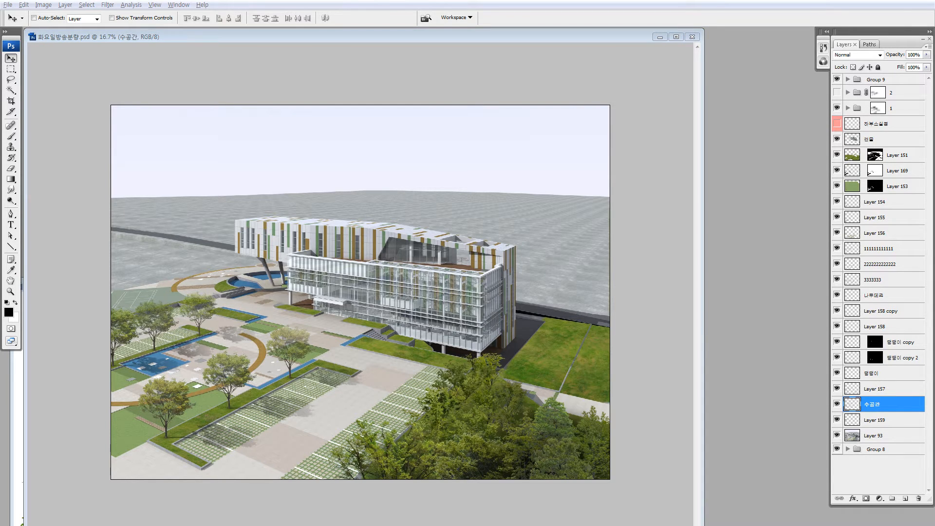
drag(113, 376, 275, 373)
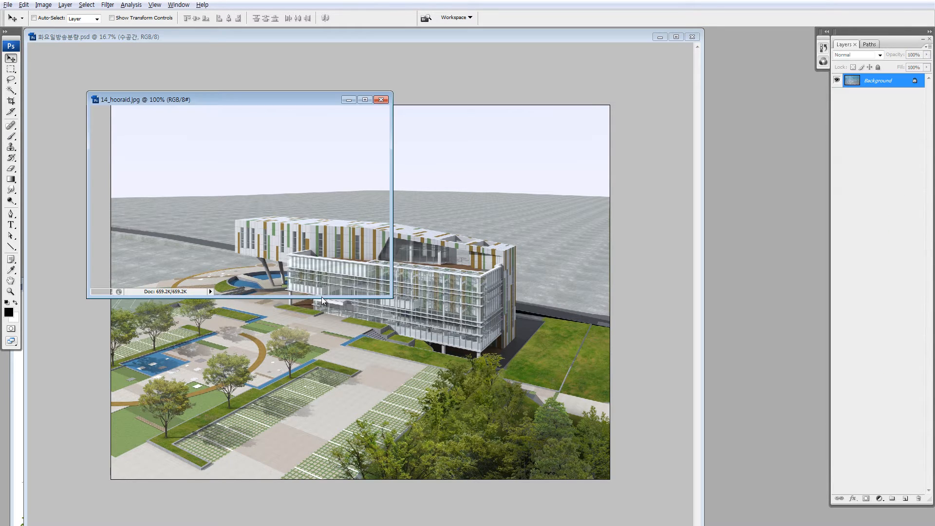
drag(382, 205, 402, 207)
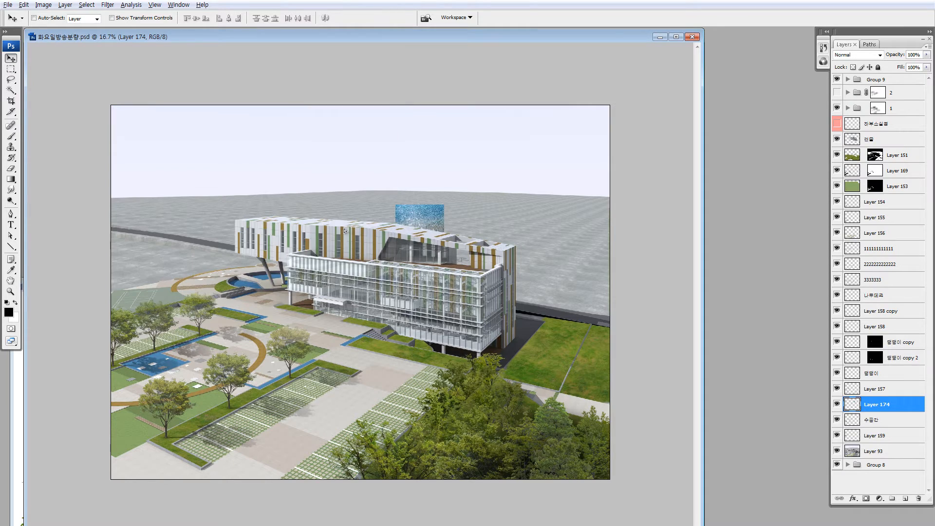
drag(197, 356, 160, 363)
key(ctrl+space)
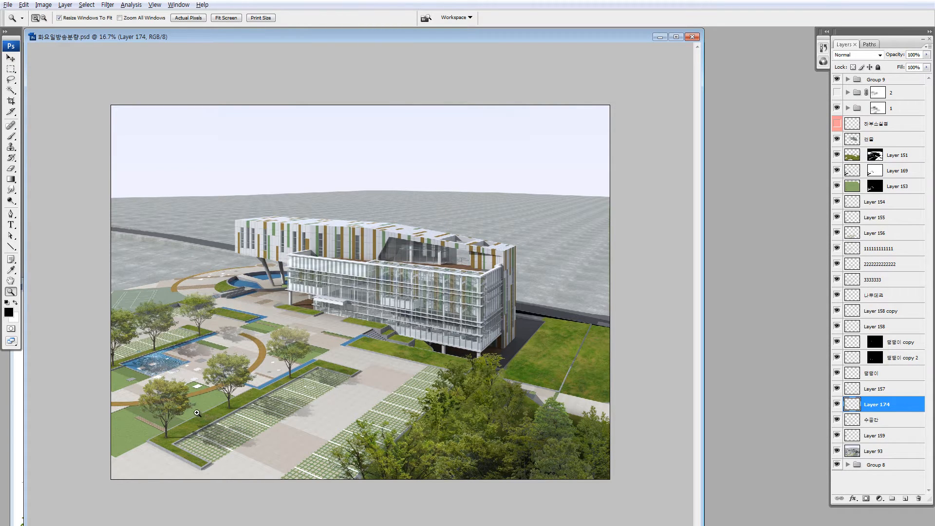
Move and enlarge the water texture on Layer 174 so it covers the whole large foreground pool
drag(118, 334, 251, 417)
key(ctrl+t)
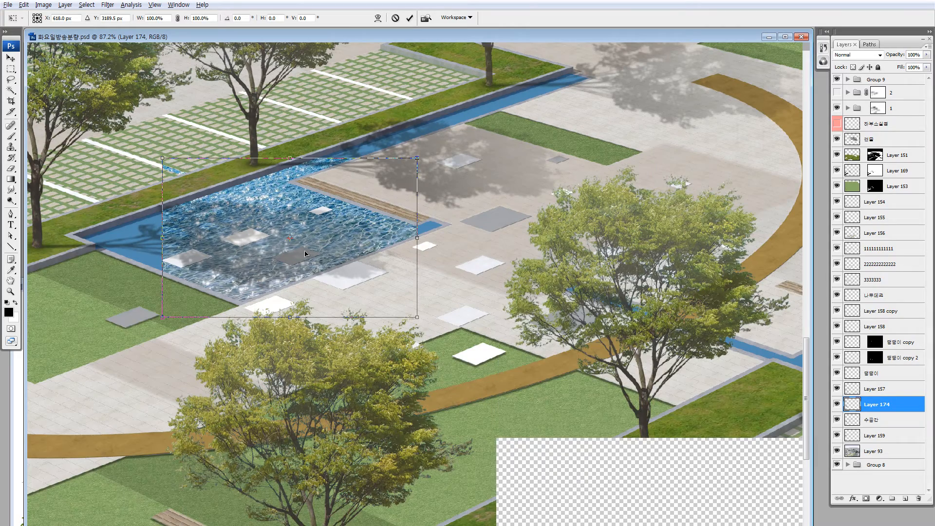
drag(358, 256, 276, 254)
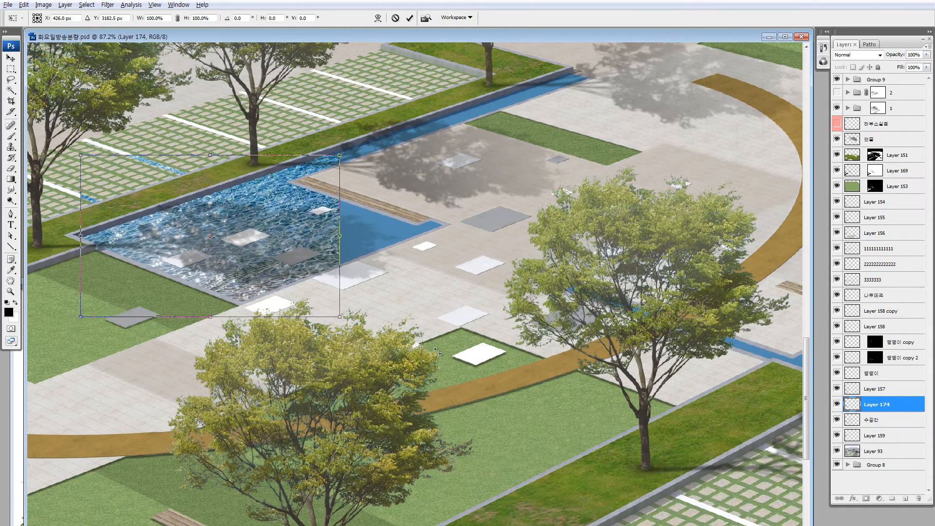
drag(334, 315, 444, 383)
key(Return)
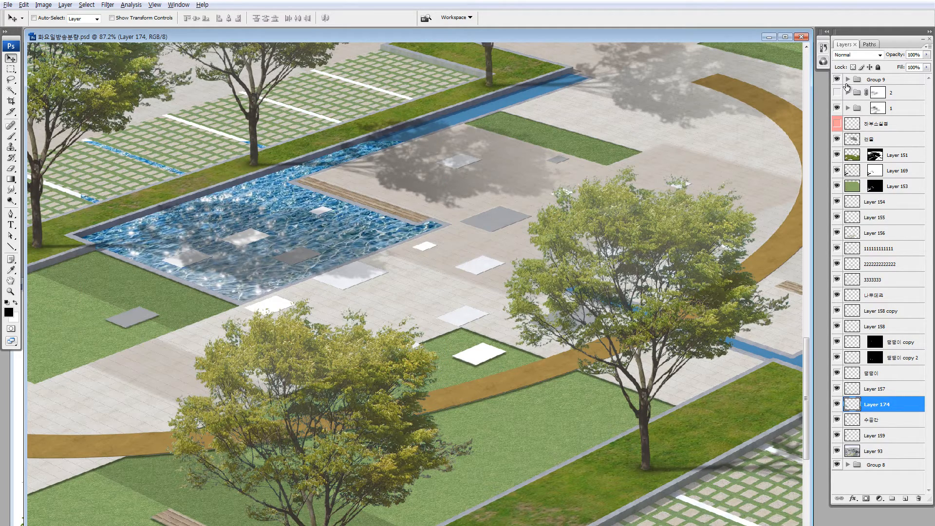
Set the foreground pool's water texture to the Overlay blend mode and shift it slightly within the pool
click(843, 55)
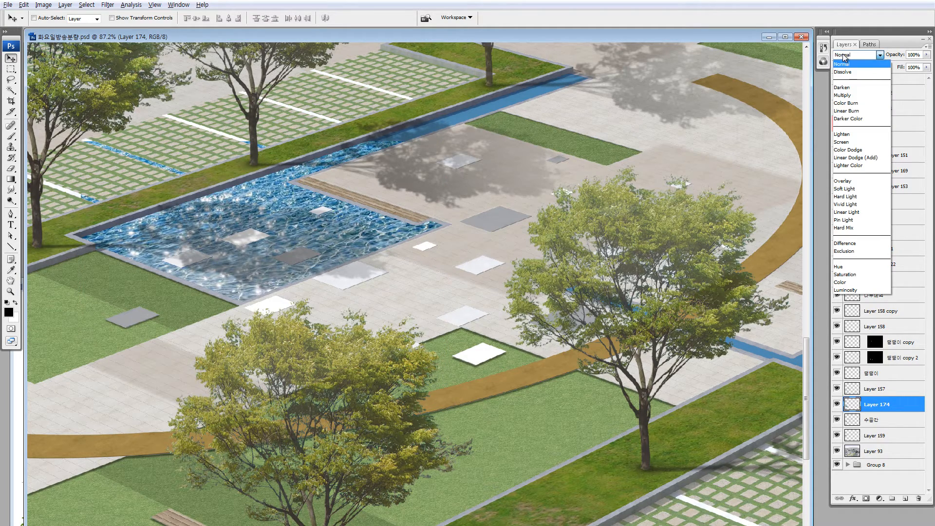
click(842, 181)
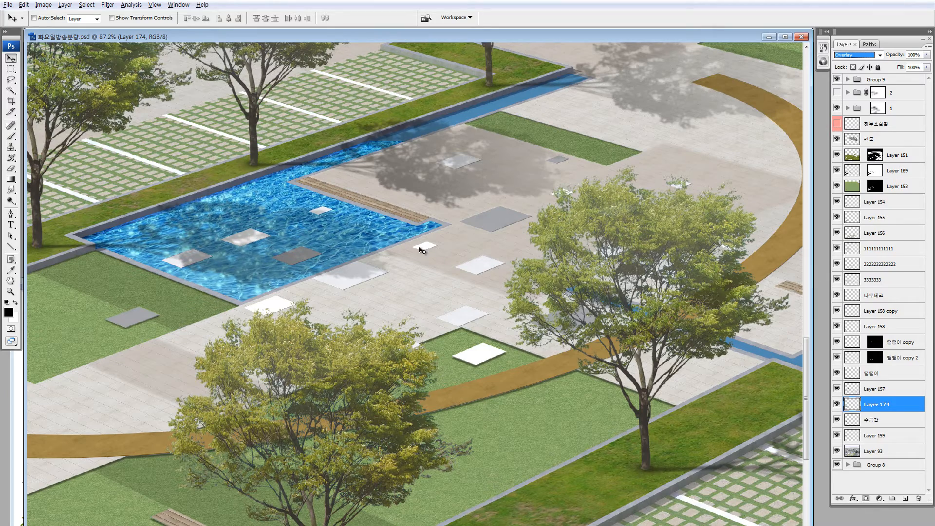
drag(422, 251, 353, 248)
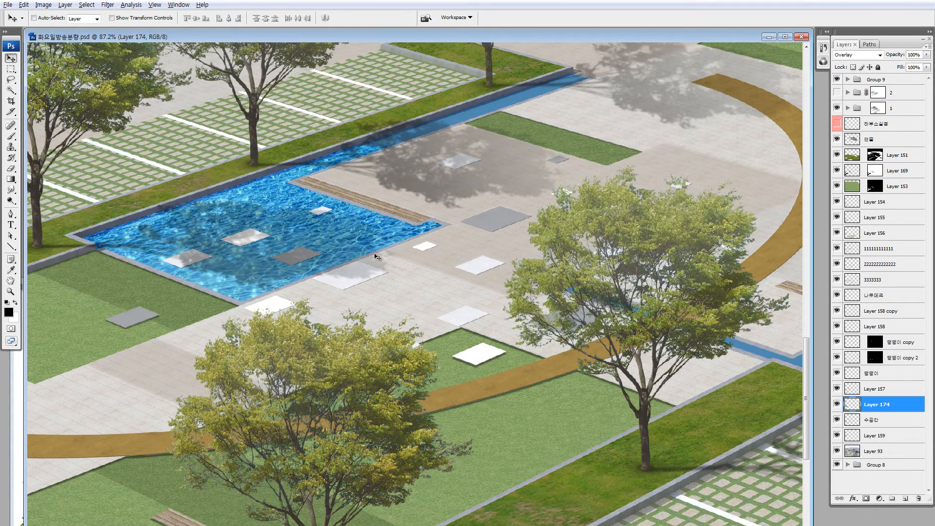
key(ctrl+minus)
key(ctrl+minus)
key(ctrl+minus)
key(ctrl+minus)
key(ctrl+minus)
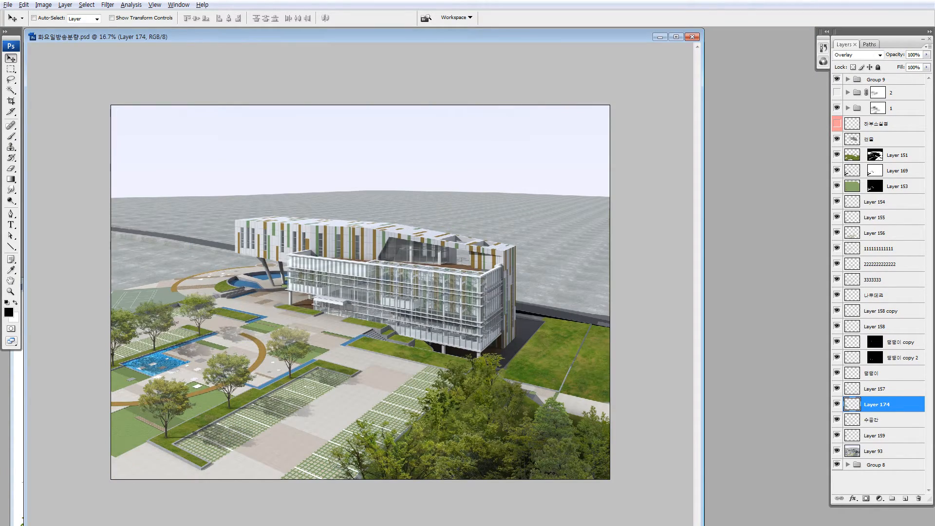
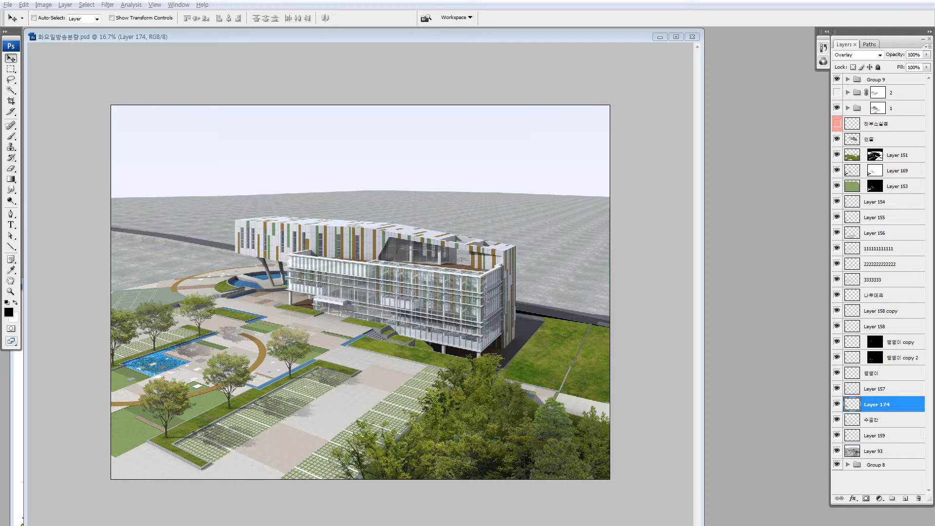
Open paoay lake.jpg and outline most of the lake's water surface with the Lasso
click(152, 390)
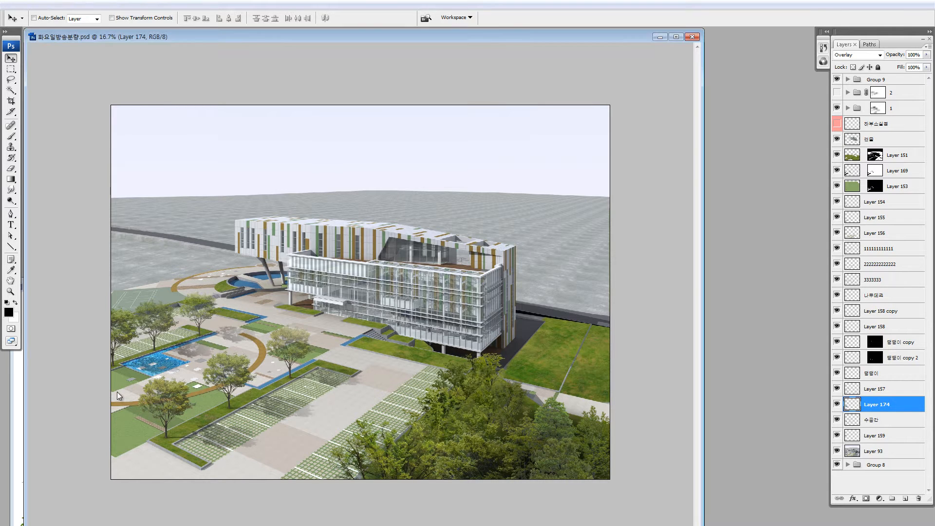
key(l)
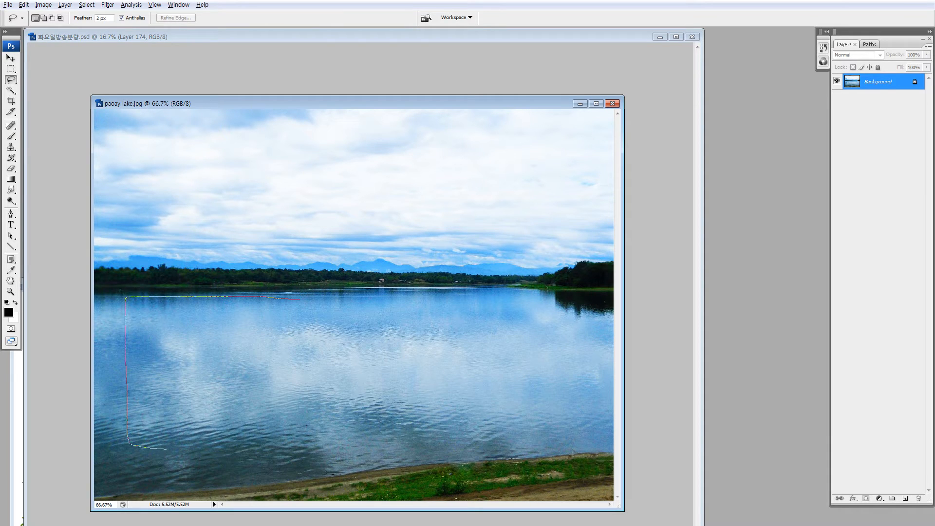
drag(167, 449, 345, 452)
drag(612, 336, 608, 340)
key(z)
mouse_move(364, 314)
mouse_down()
mouse_move(411, 369)
mouse_move(427, 367)
mouse_up()
key(ctrl+0)
key(ctrl+minus)
key(l)
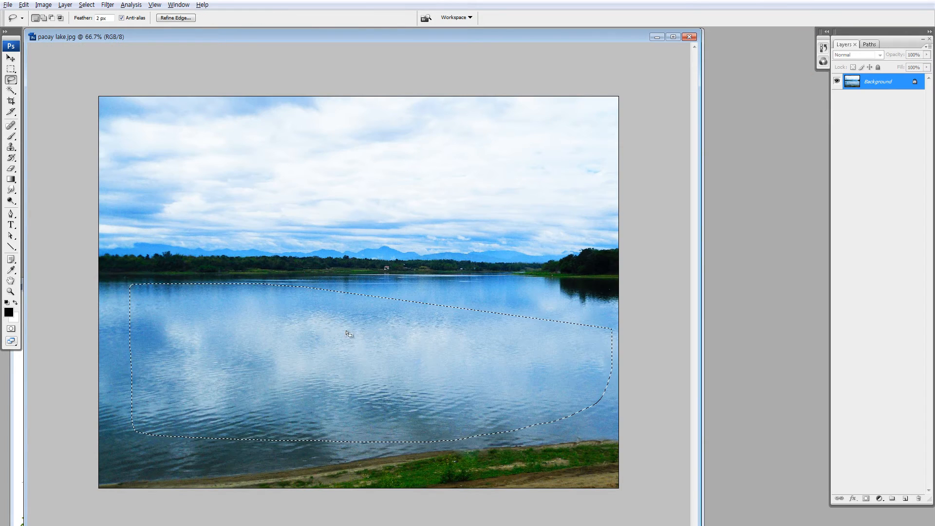
drag(500, 283, 560, 315)
Bring the selected lake water into the rendering and place it over the round pool beside the building
drag(524, 39, 744, 58)
mouse_move(385, 314)
mouse_down()
mouse_move(258, 334)
mouse_move(281, 326)
mouse_move(201, 321)
mouse_move(220, 320)
mouse_up()
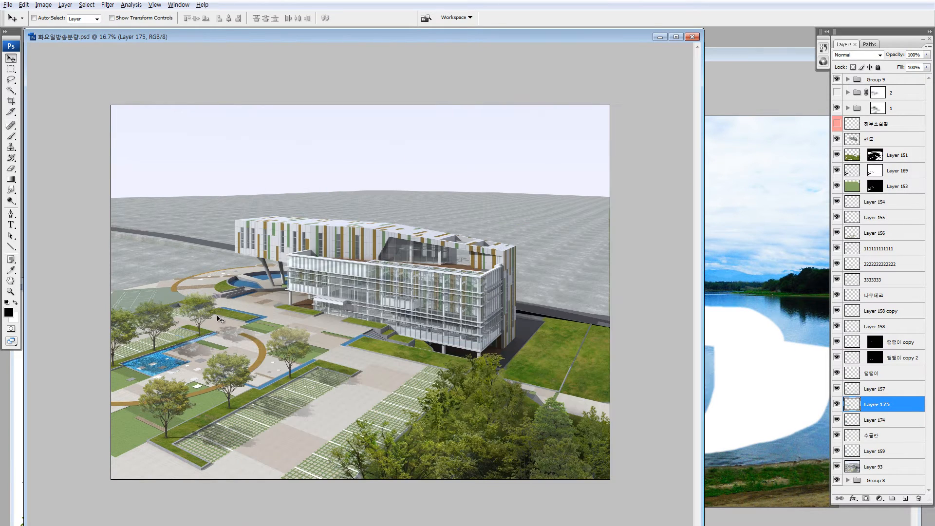
drag(347, 365, 255, 273)
key(z)
drag(217, 236, 338, 325)
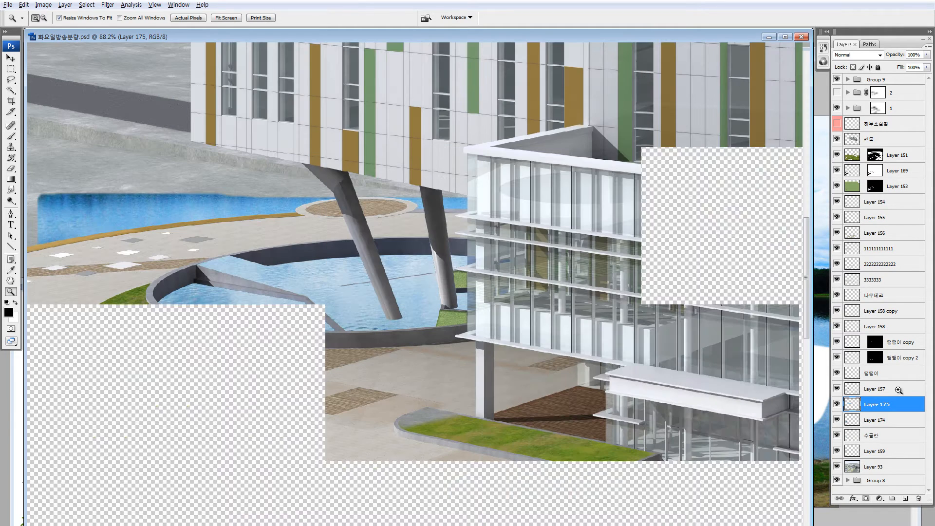
Mask the lake water layer to the shape of the 수공간 layer and set its blend mode to Overlay
ctrl+click(852, 437)
click(866, 498)
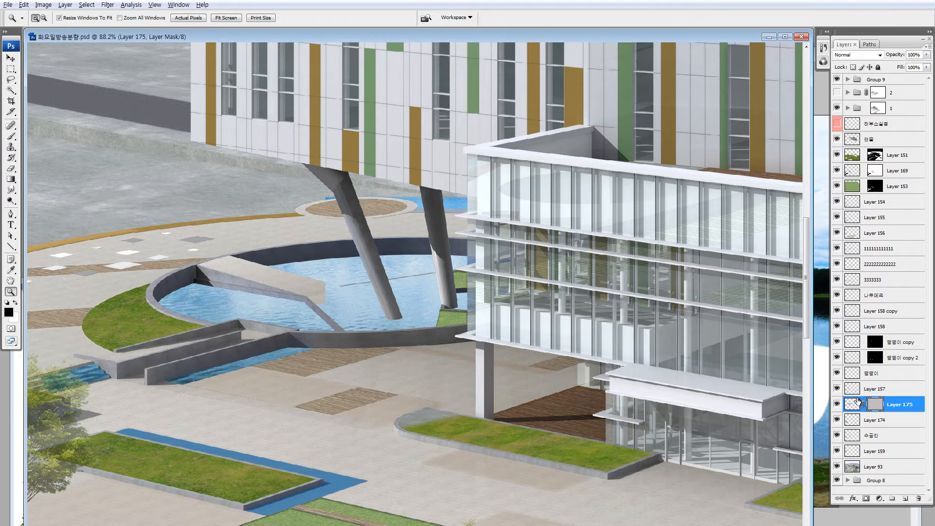
click(854, 405)
click(858, 52)
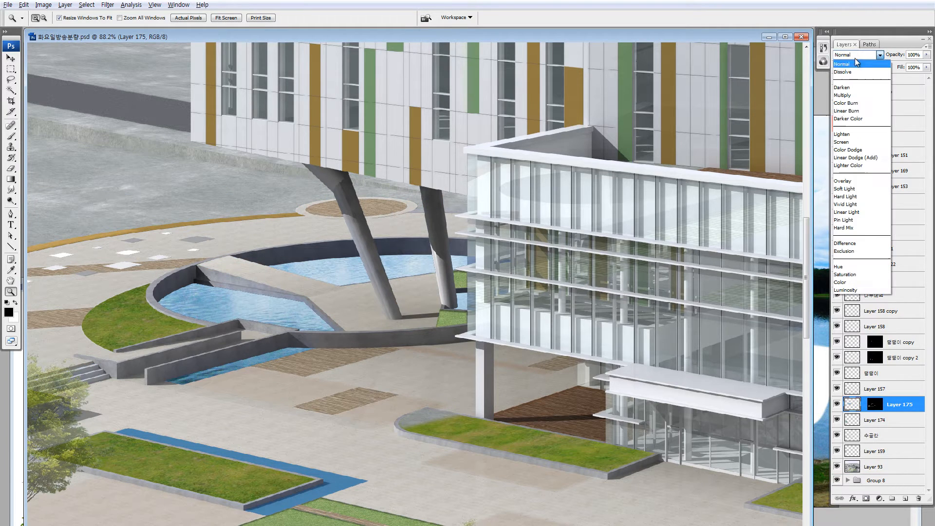
click(856, 188)
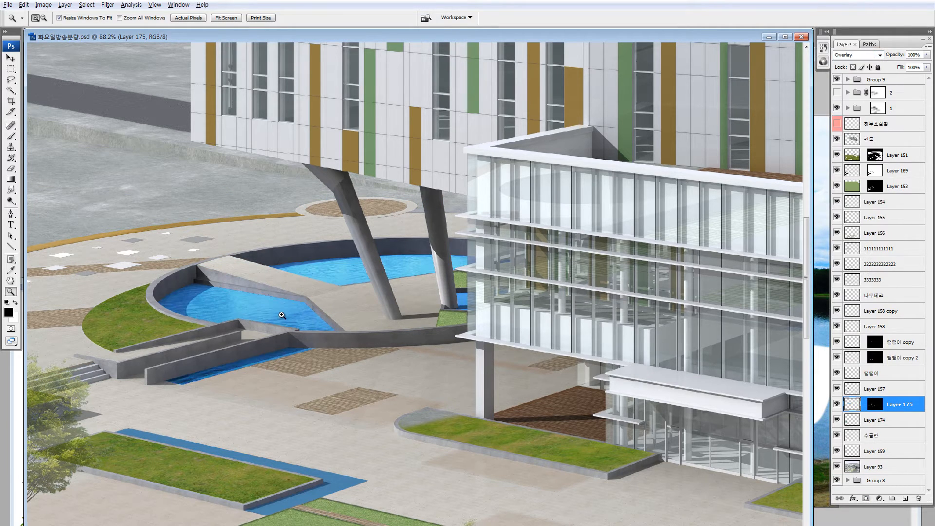
Nudge the lake water texture slightly upward in the round pool and check the result close up
key(v)
mouse_move(286, 315)
mouse_down()
mouse_move(306, 269)
mouse_move(392, 283)
mouse_move(281, 302)
mouse_up()
key(z)
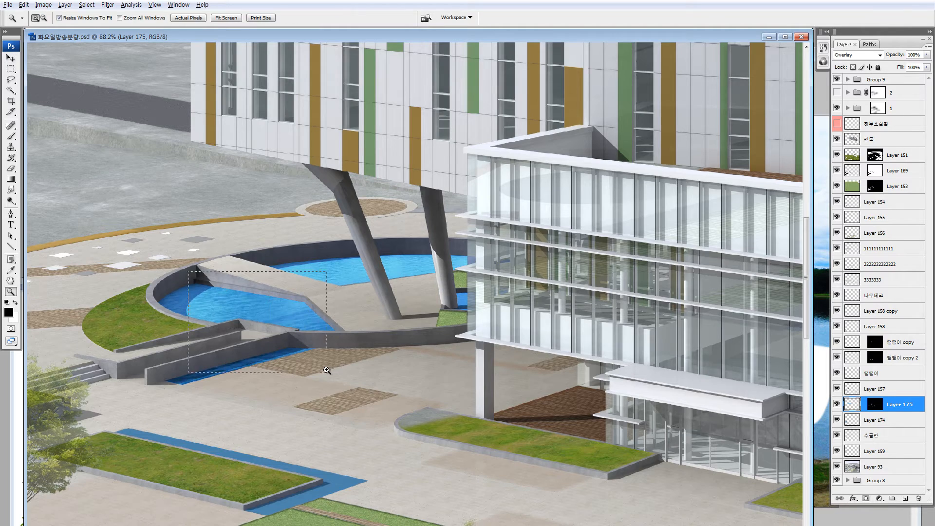
drag(190, 274, 328, 368)
key(ctrl+0)
key(ctrl+minus)
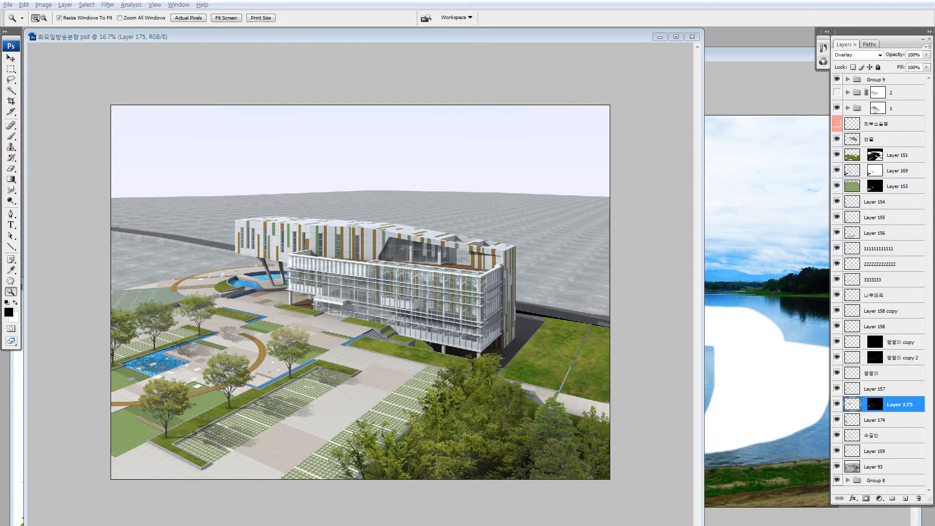
Open 8791.jpg and outline its rippled sunset water with the Lasso
click(93, 373)
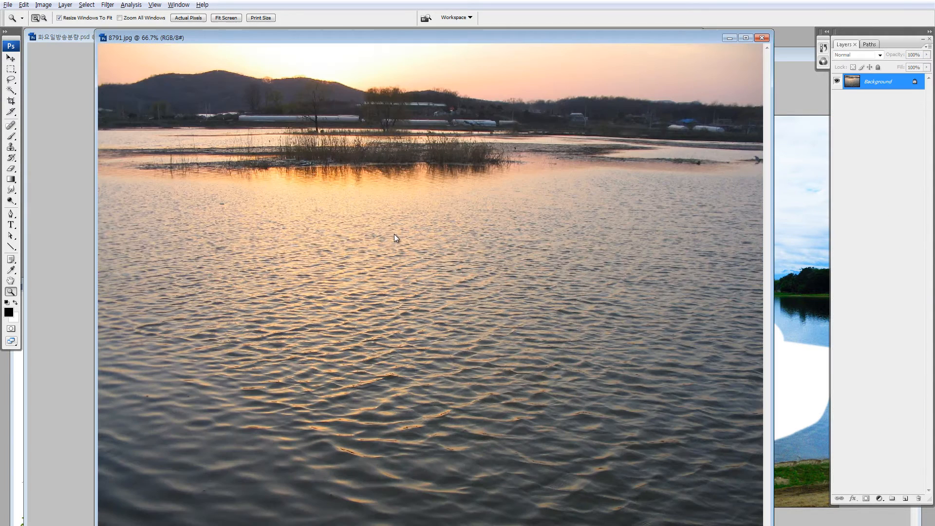
key(l)
mouse_move(361, 194)
mouse_down()
mouse_move(170, 203)
mouse_move(166, 426)
mouse_move(412, 472)
mouse_move(595, 476)
mouse_move(721, 387)
mouse_move(741, 261)
mouse_move(730, 189)
mouse_up()
drag(698, 261, 817, 267)
key(ctrl+alt+z)
key(ctrl+alt+z)
key(ctrl+alt+z)
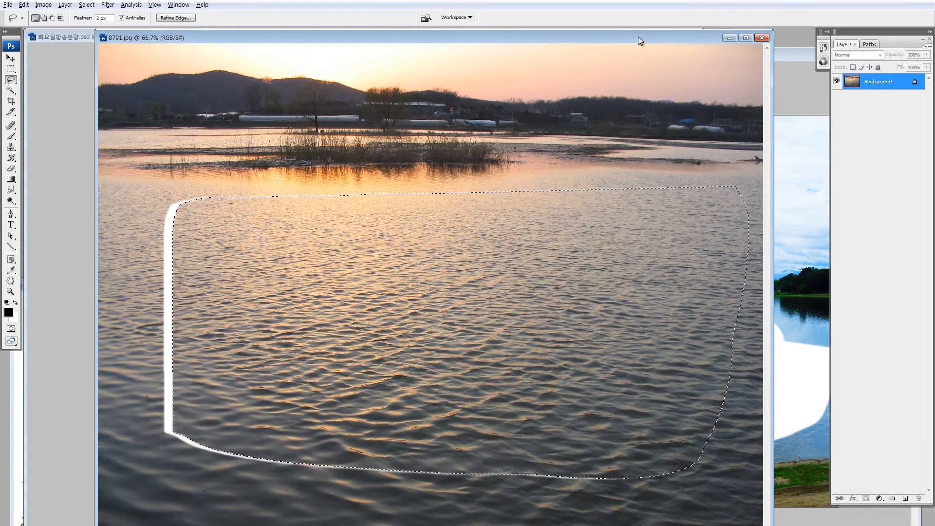
Bring the selected sunset water into the rendering and place it over the large foreground pool
drag(649, 37, 198, 133)
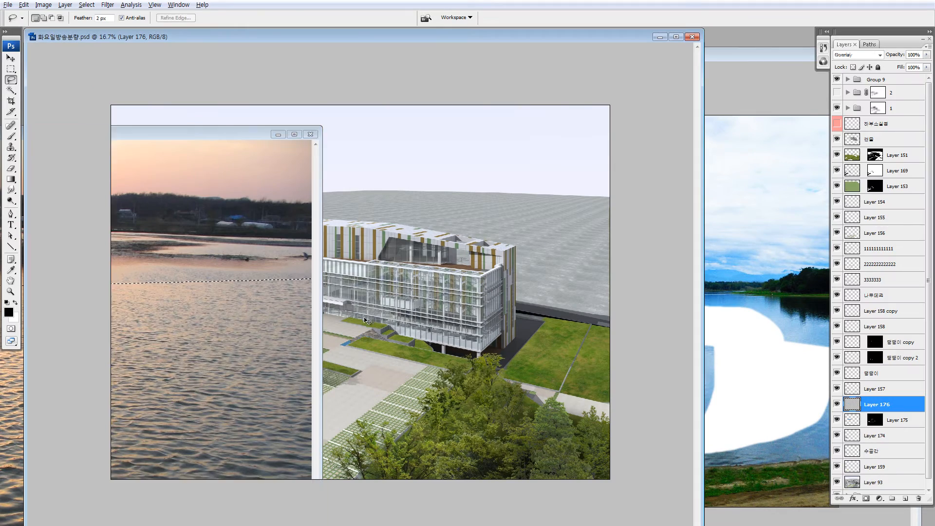
key(v)
drag(366, 325, 193, 350)
key(z)
drag(142, 284, 292, 421)
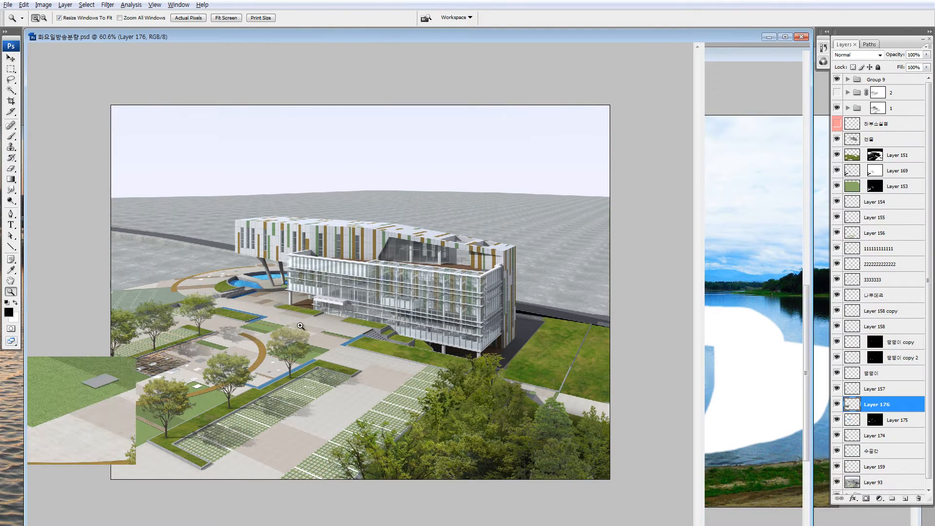
Copy Layer 175's mask onto the sunset water layer and hide Layers 174 and 175
drag(875, 421, 874, 405)
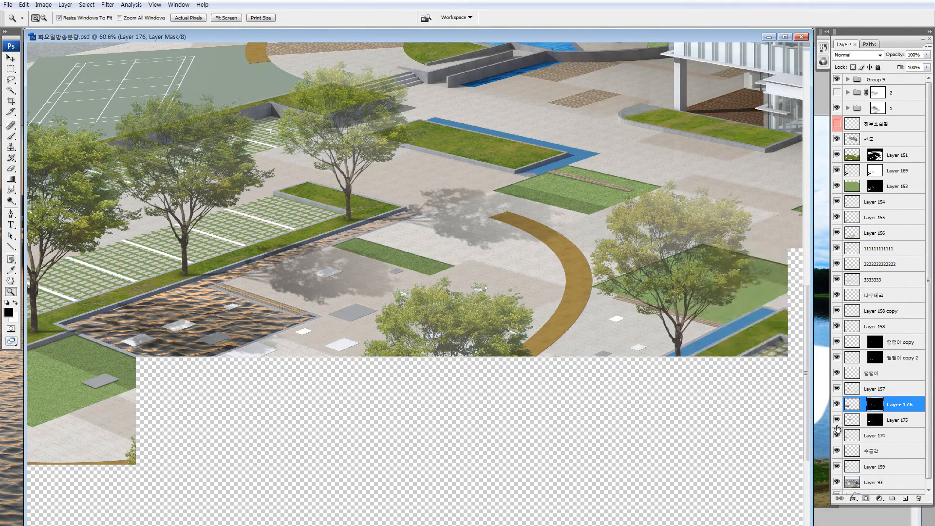
click(851, 404)
key(v)
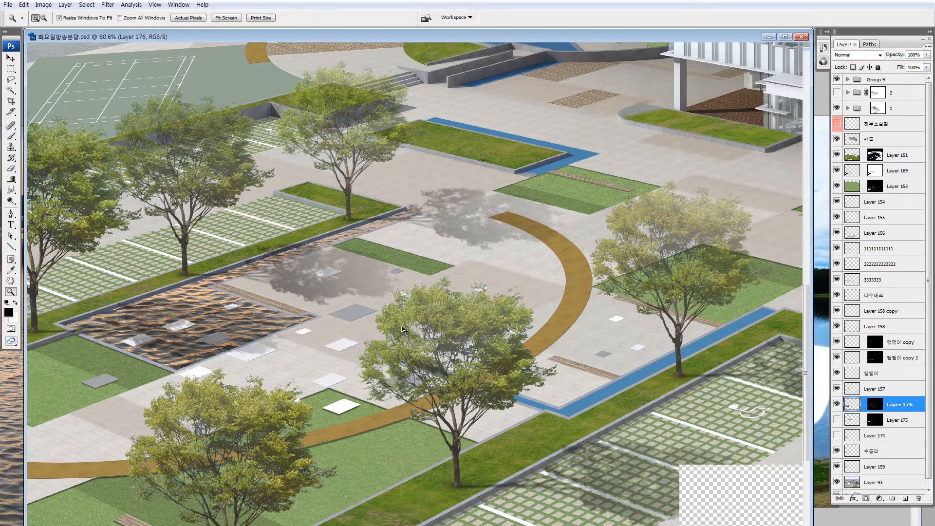
Try successive blend modes on the sunset water layer, including Lighten and Overlay, and choose Soft Light
click(839, 58)
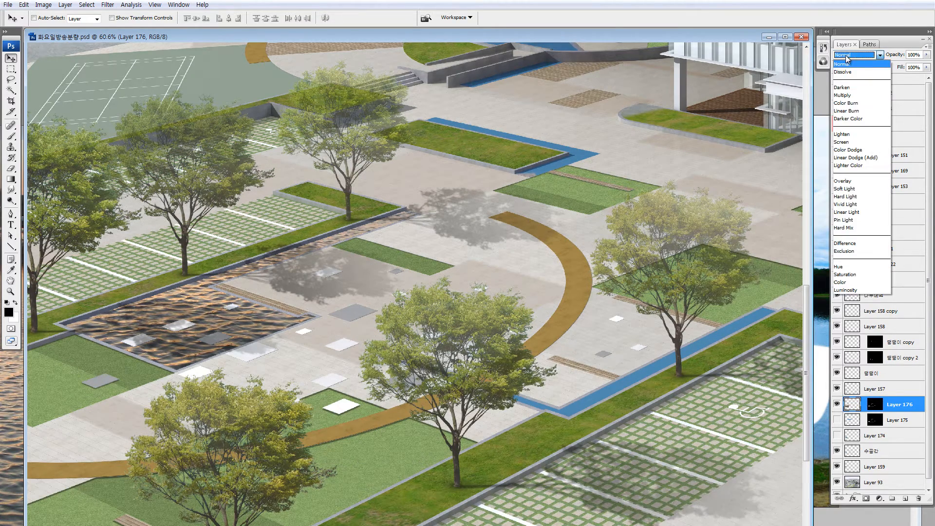
click(847, 56)
key(Down)
key(Down)
key(Down)
key(Down)
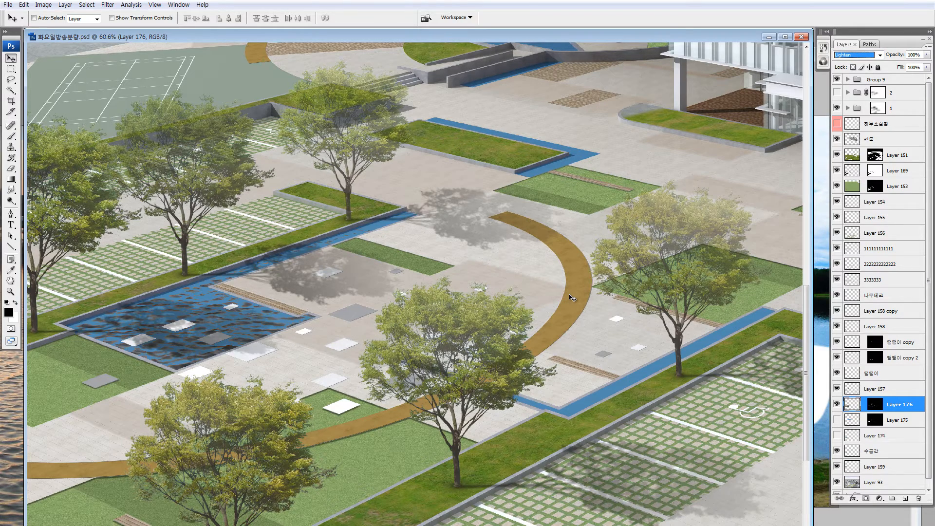
key(Down)
key(Down)
key(Down)
key(Down)
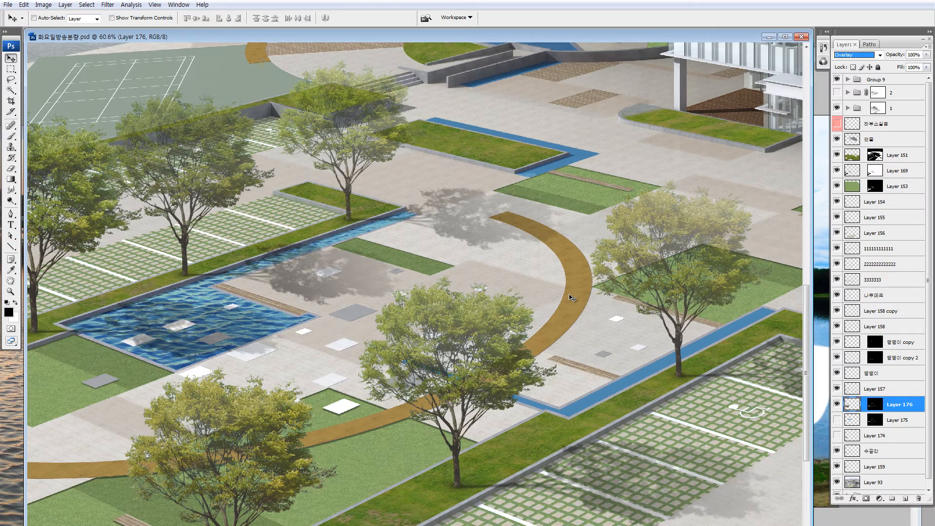
key(Down)
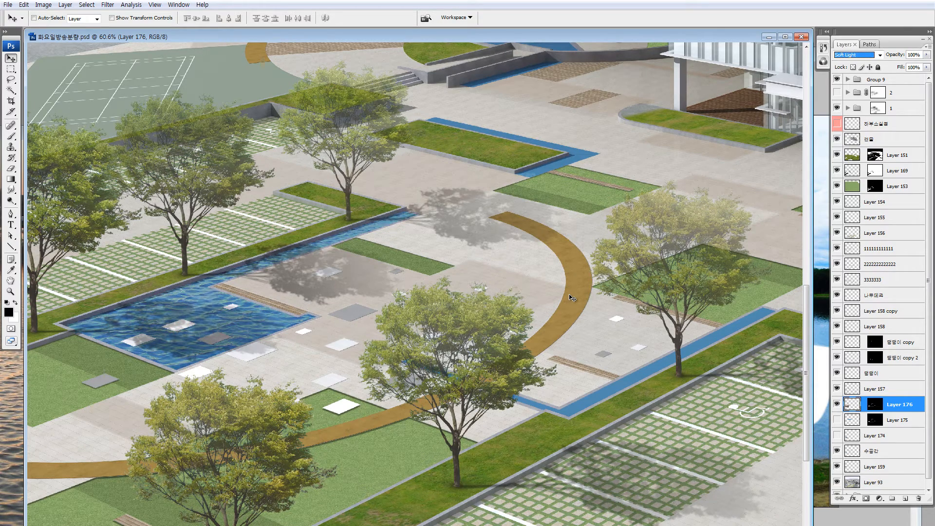
key(Down)
key(Up)
Reposition the sunset water over the foreground pool and scale it to 68.3% width and 90.3% height
drag(236, 326, 227, 281)
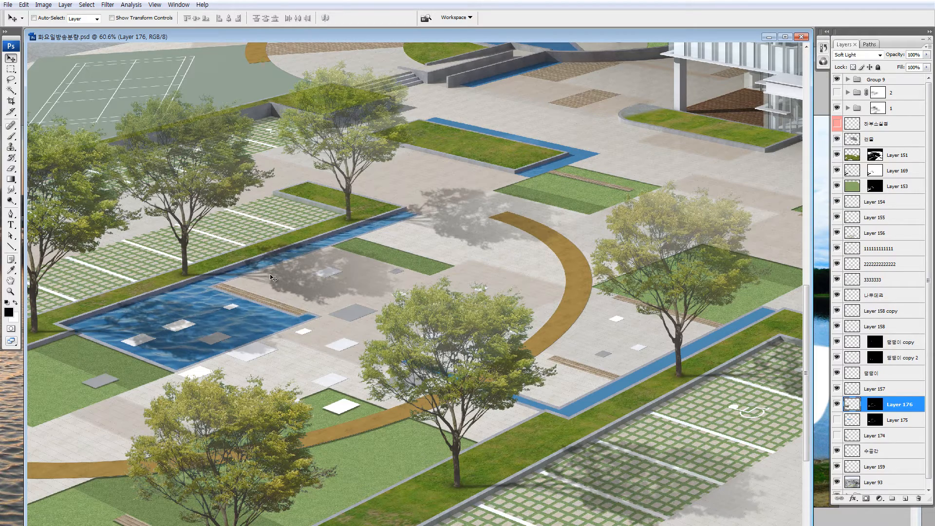
key(ctrl+t)
drag(546, 133, 422, 224)
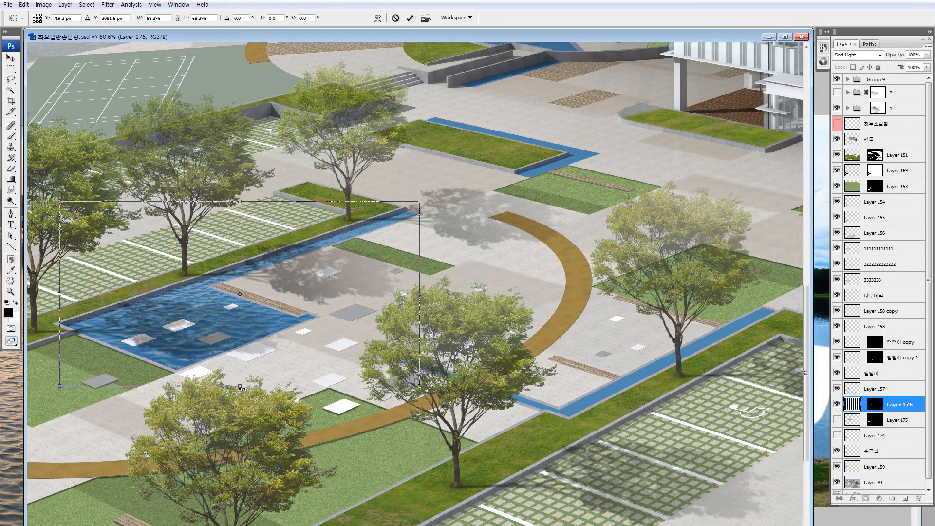
drag(241, 388, 225, 237)
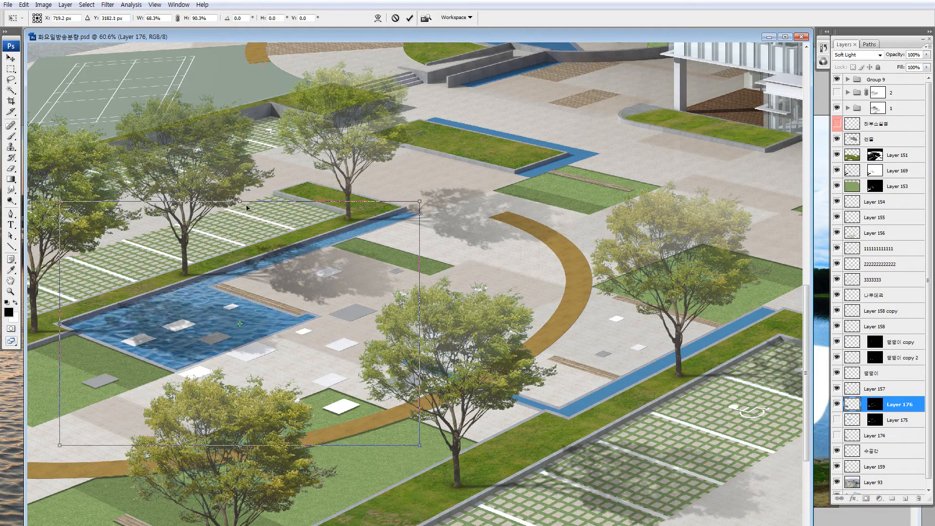
key(Return)
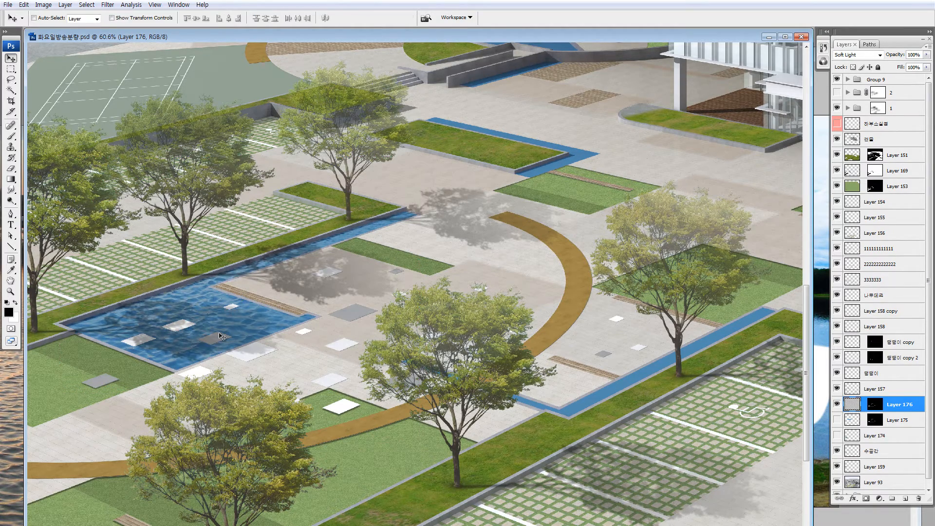
key(z)
drag(100, 267, 324, 377)
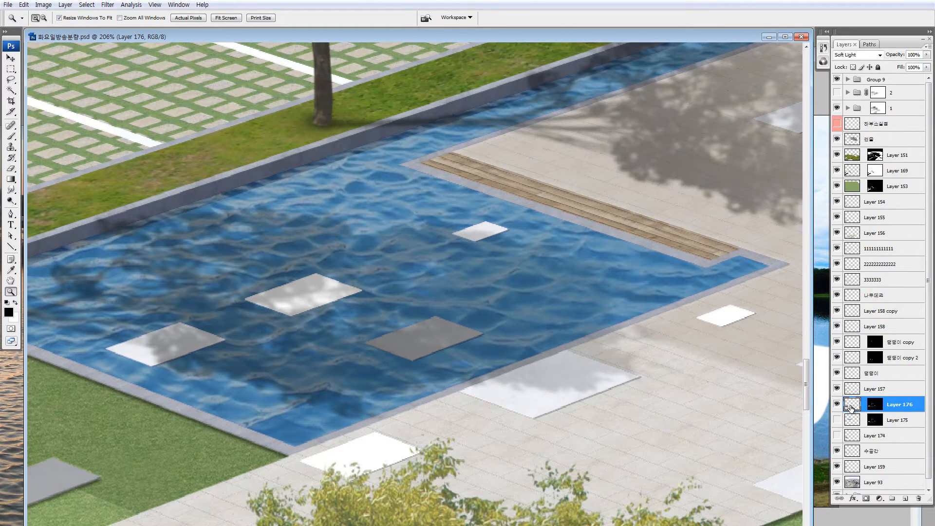
Delete the sunset water layer and show the Layer 174 water texture in the foreground pool again
key(Delete)
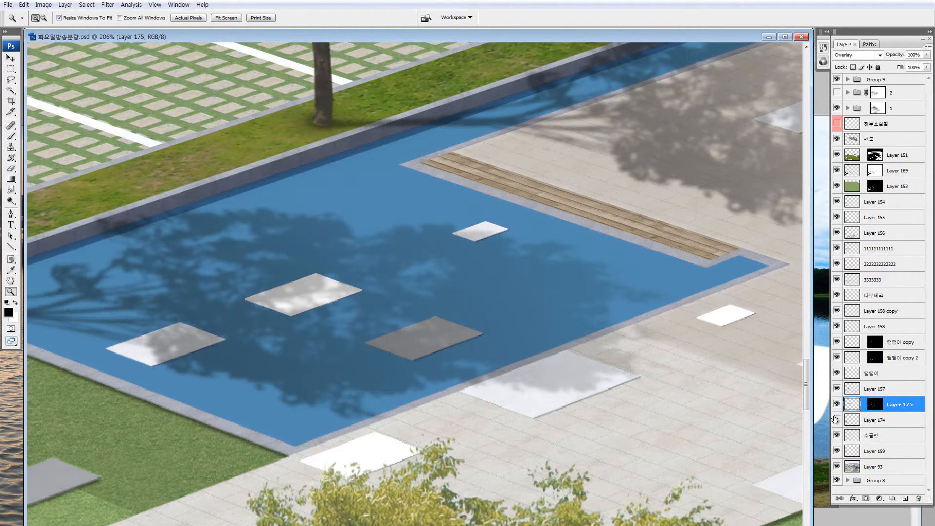
click(836, 419)
key(ctrl+minus)
key(ctrl+minus)
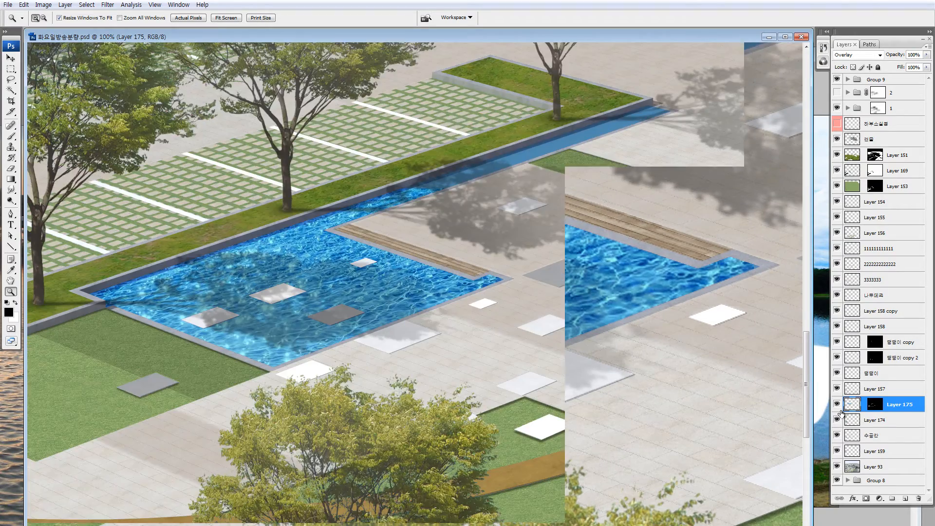
Merge Layer 175 and Layer 174 down into the 수공간 layer
key(ctrl+minus)
click(852, 420)
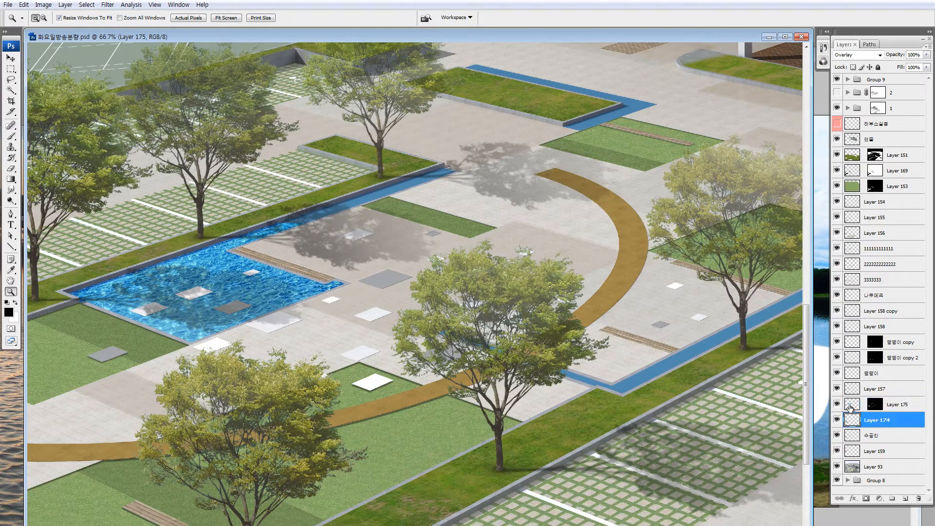
click(848, 408)
key(ctrl+e)
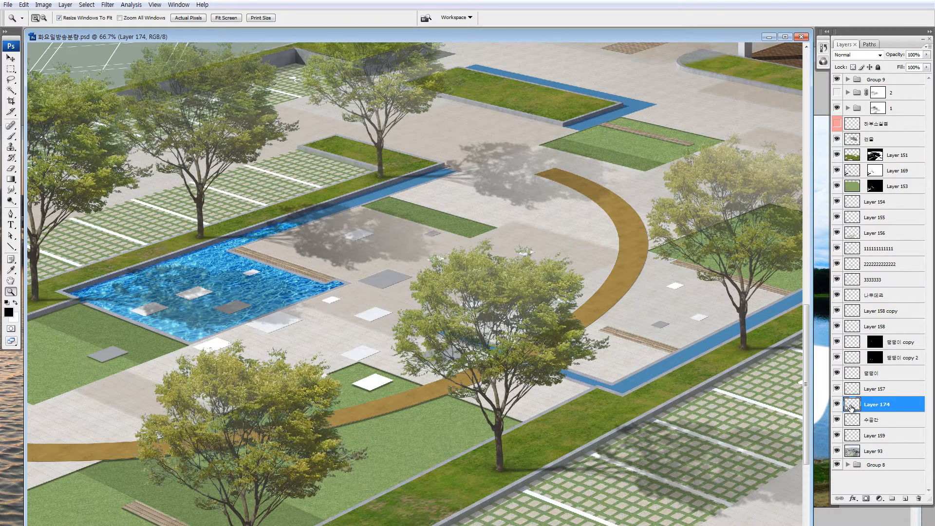
key(ctrl+e)
key(ctrl+minus)
key(ctrl+minus)
key(ctrl+minus)
key(ctrl+minus)
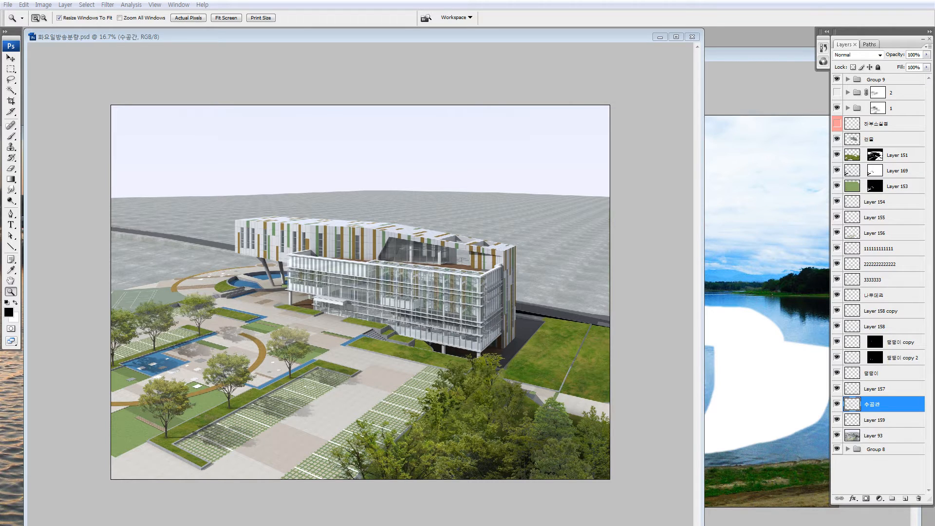
Switch to Chrome, return to the lake image results, and search for "물반사" images instead
key(alt+Tab)
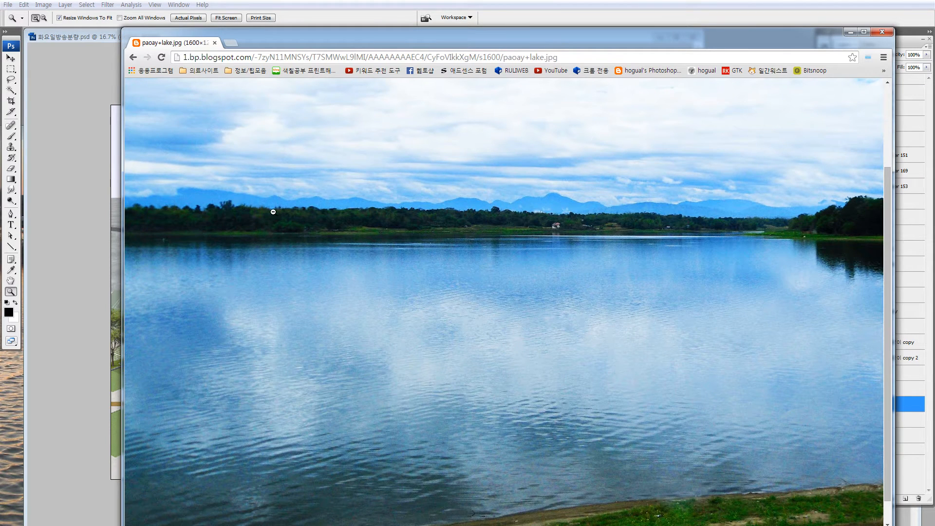
key(alt+Left)
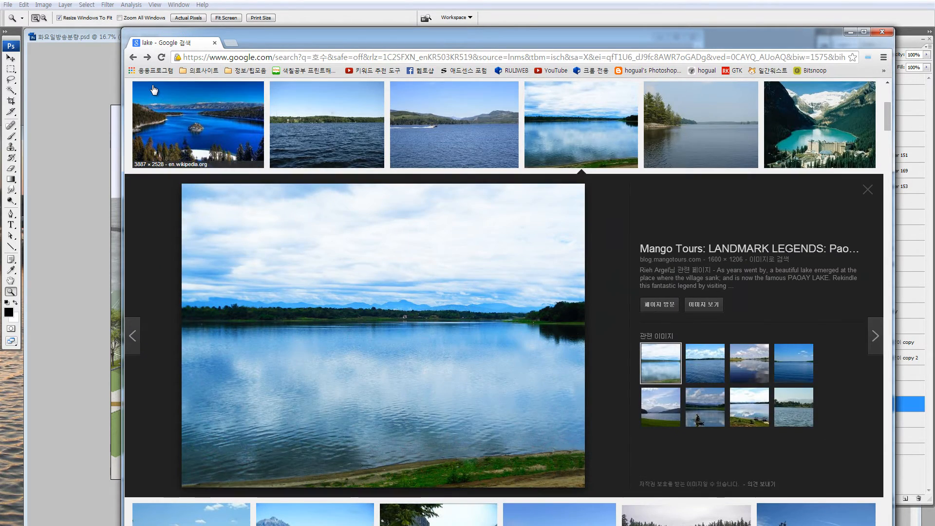
scroll(154, 88, up, 6)
drag(209, 93, 160, 85)
text(a)
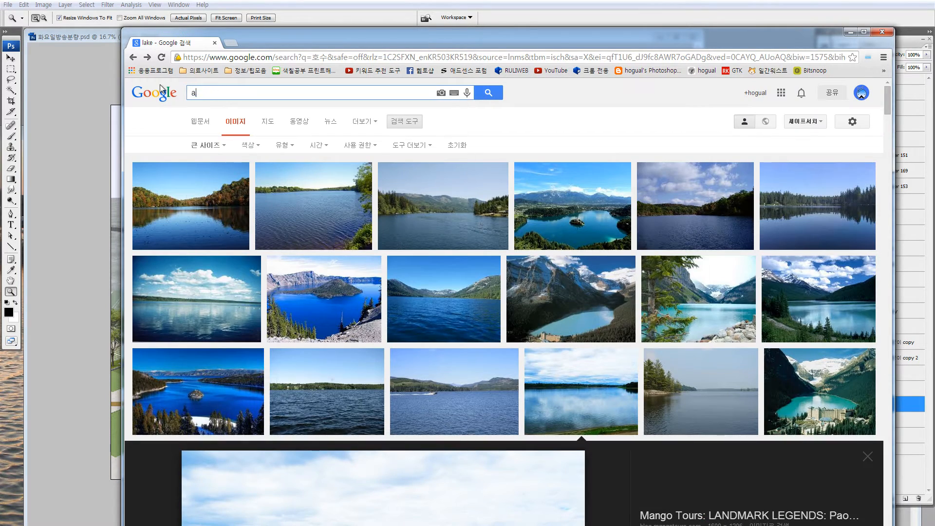
text(d)
key(BackSpace)
key(BackSpace)
text(물반사)
key(Return)
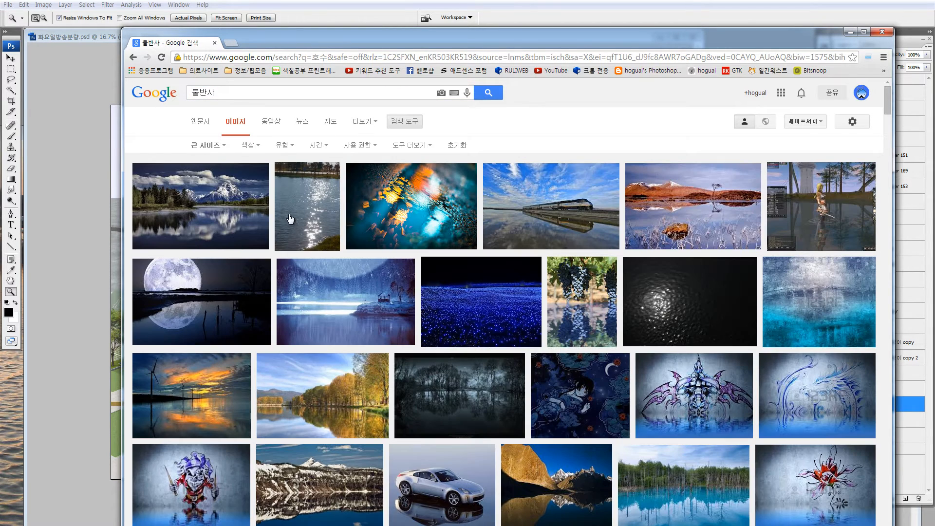
Browse the water reflection results, open the mirror lake landscape photo at full size, and examine its water surface
scroll(569, 331, down, 1)
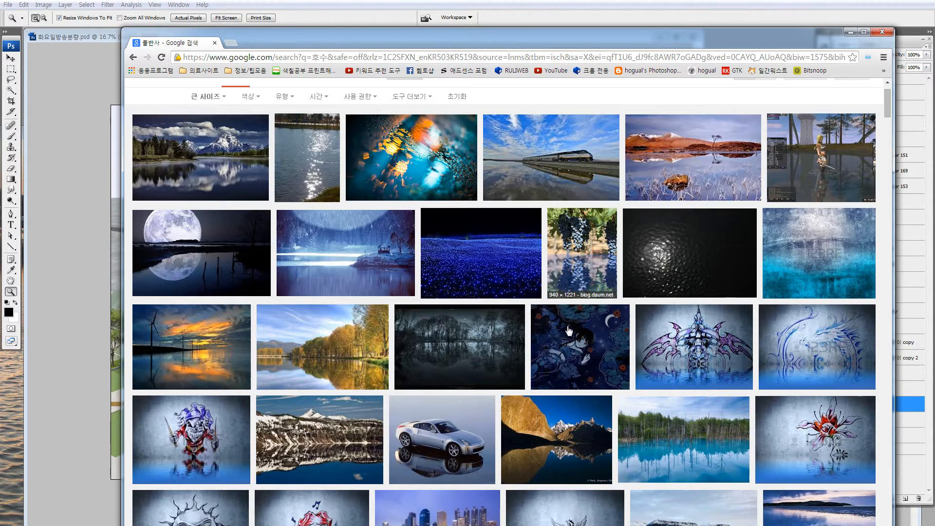
scroll(569, 331, down, 4)
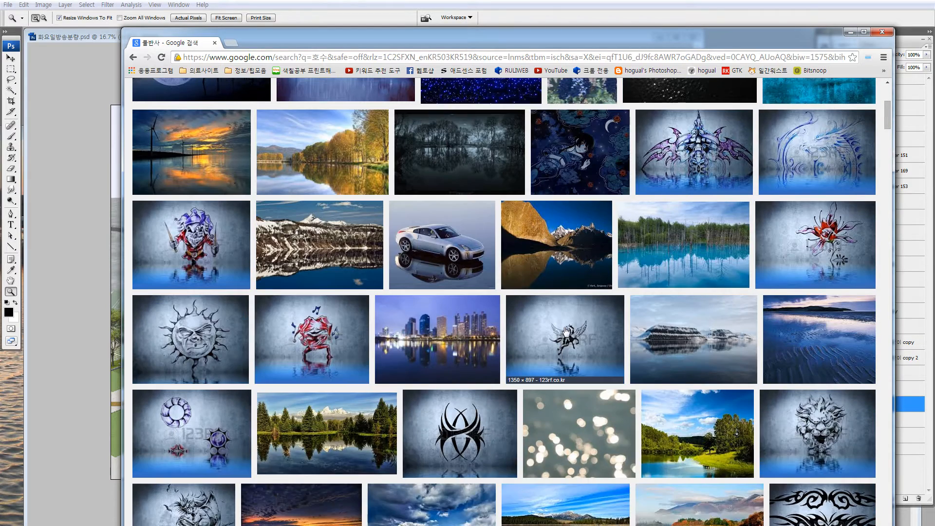
scroll(566, 331, down, 1)
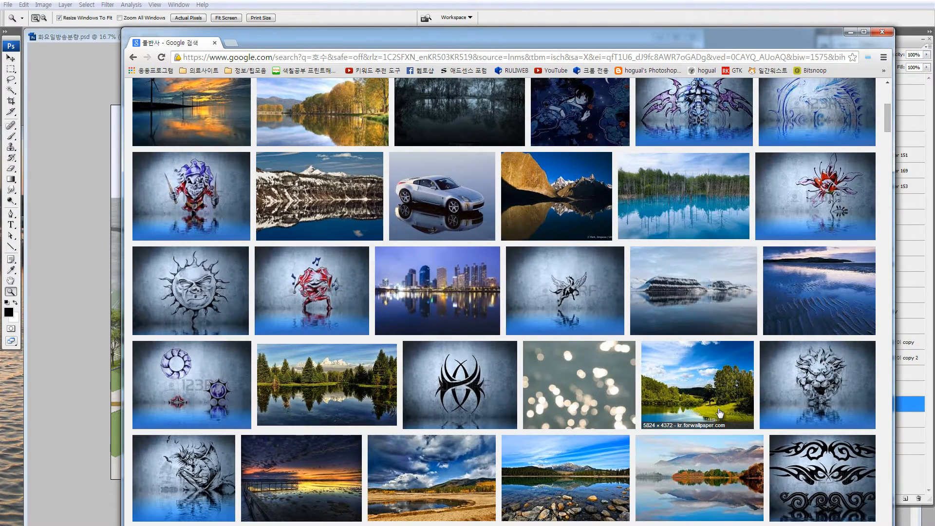
scroll(732, 452, down, 1)
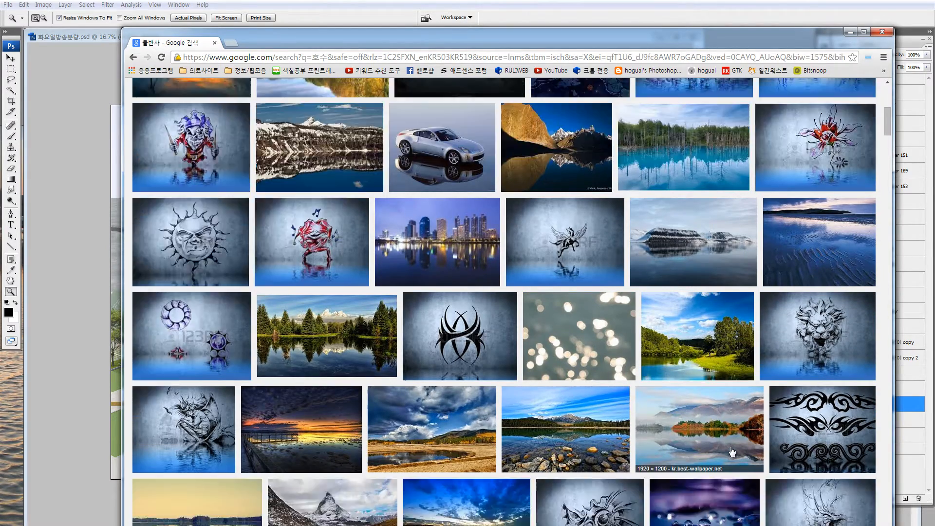
scroll(443, 344, down, 1)
scroll(356, 297, down, 3)
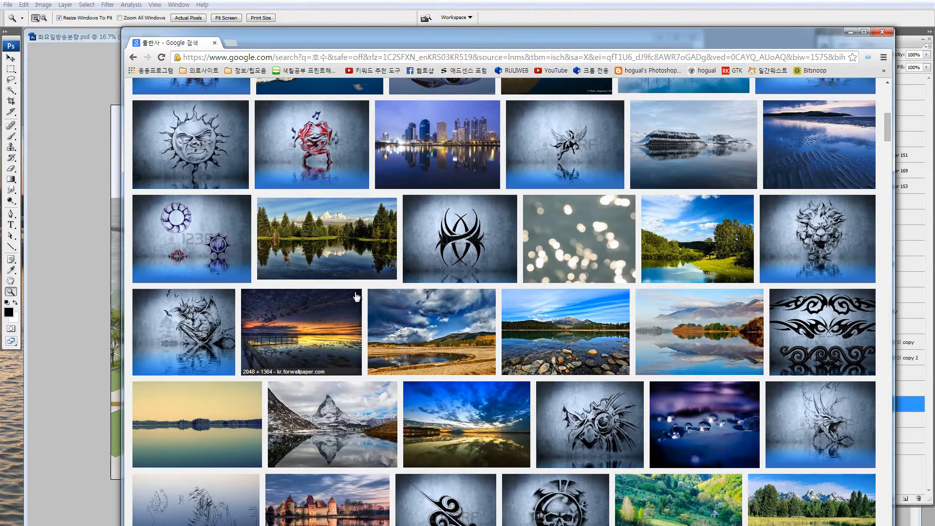
scroll(623, 339, up, 2)
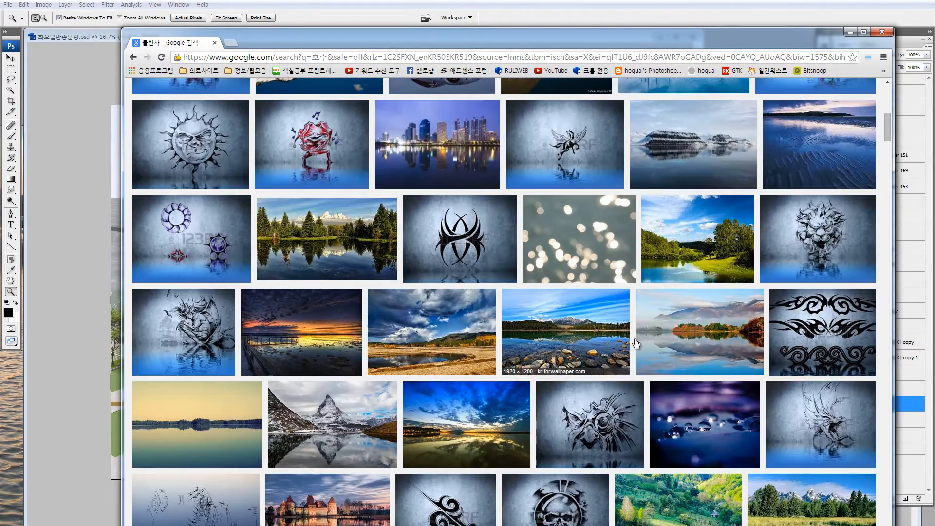
click(682, 265)
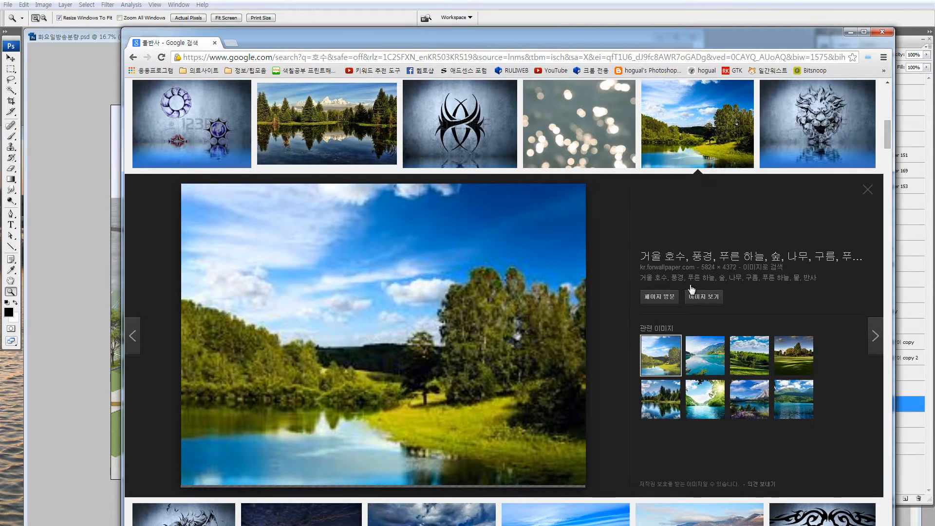
click(705, 296)
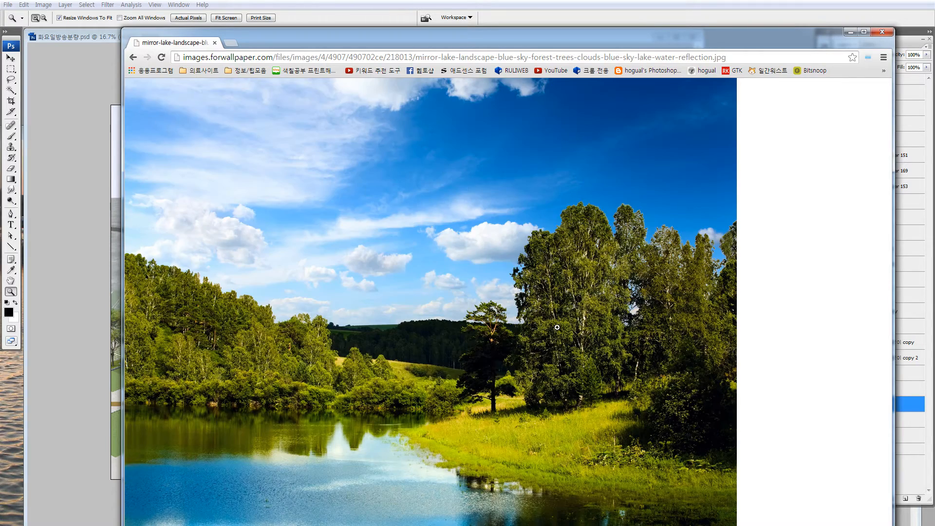
click(406, 354)
scroll(415, 398, down, 10)
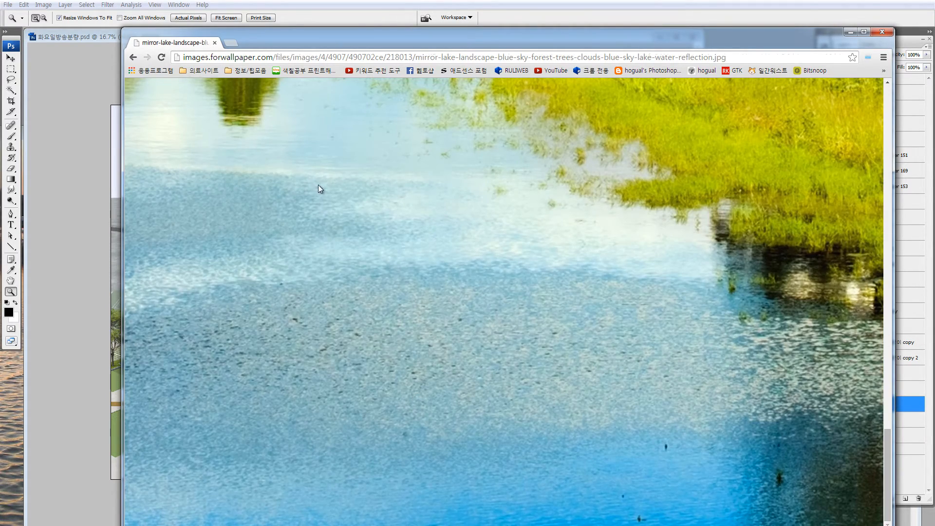
Return to the image results and search for "강 반사"
key(alt+Left)
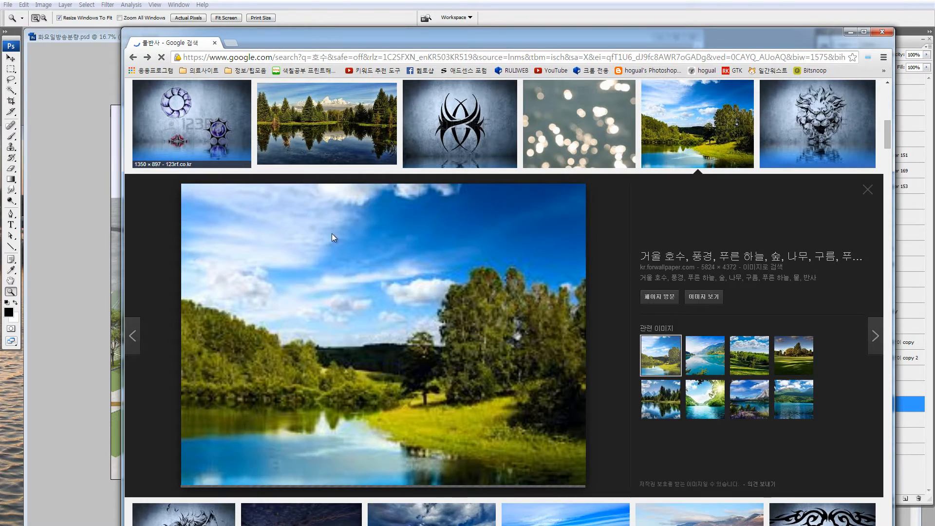
scroll(332, 232, up, 10)
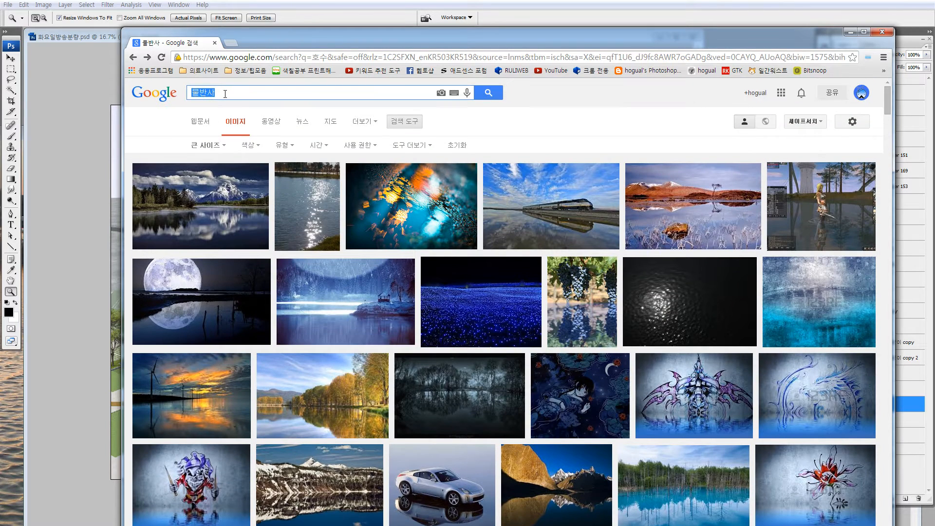
text(강ㅂㅏㄴ사)
key(Return)
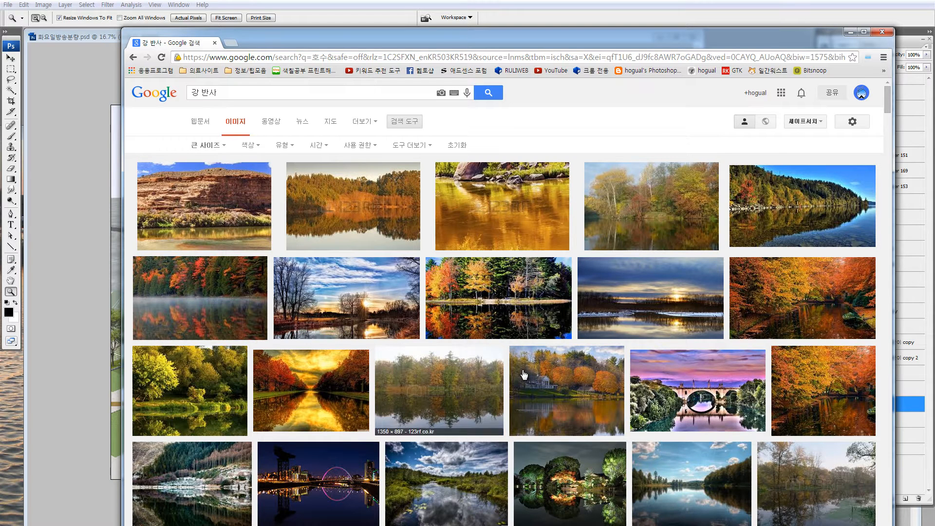
Find the lake photo with tree and cloud reflections in the results and open 154-lake-trees-reflection.jpg at full size
scroll(637, 420, down, 2)
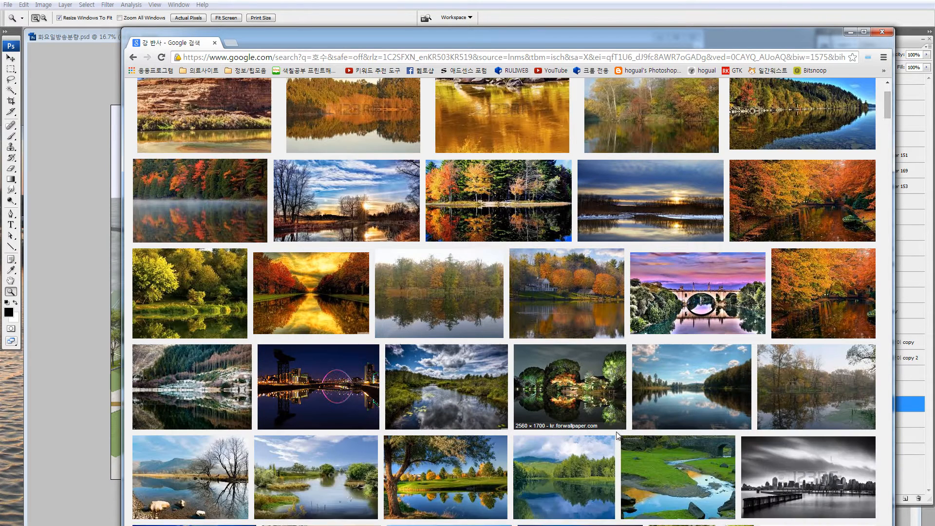
click(695, 401)
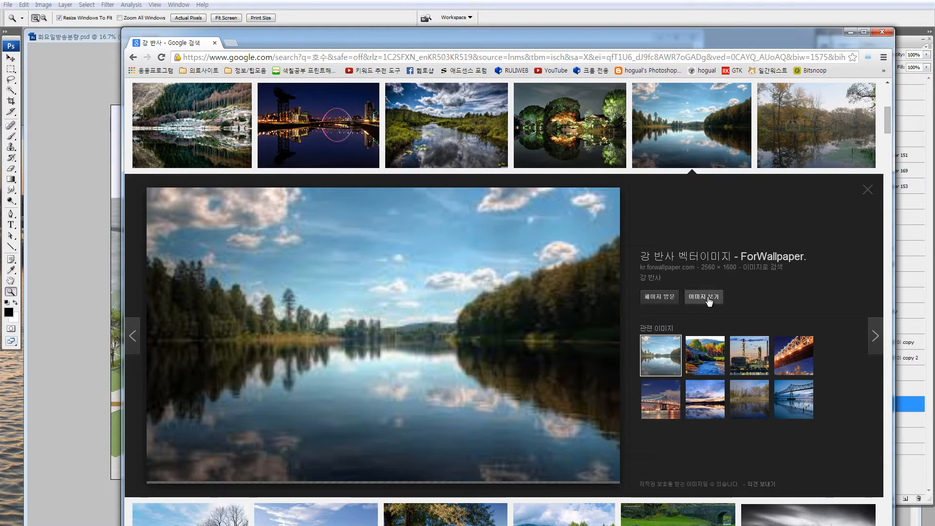
click(710, 298)
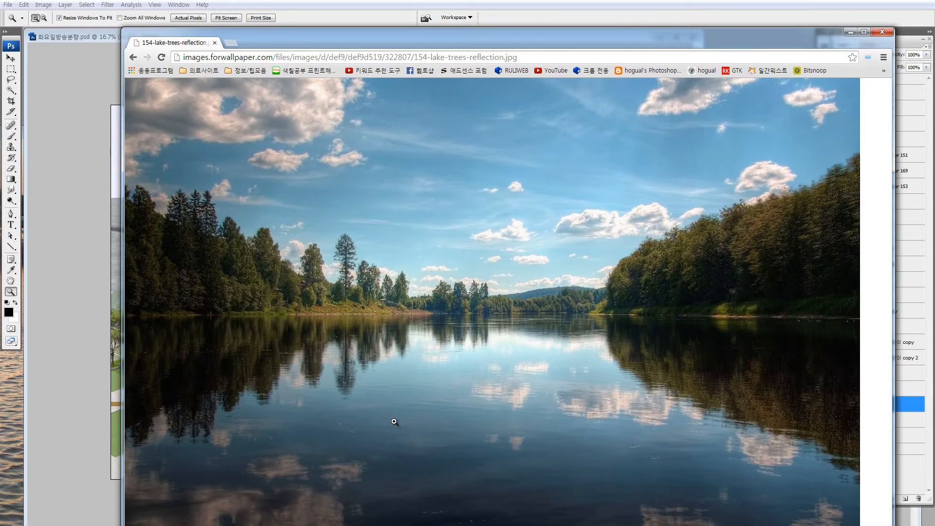
click(459, 390)
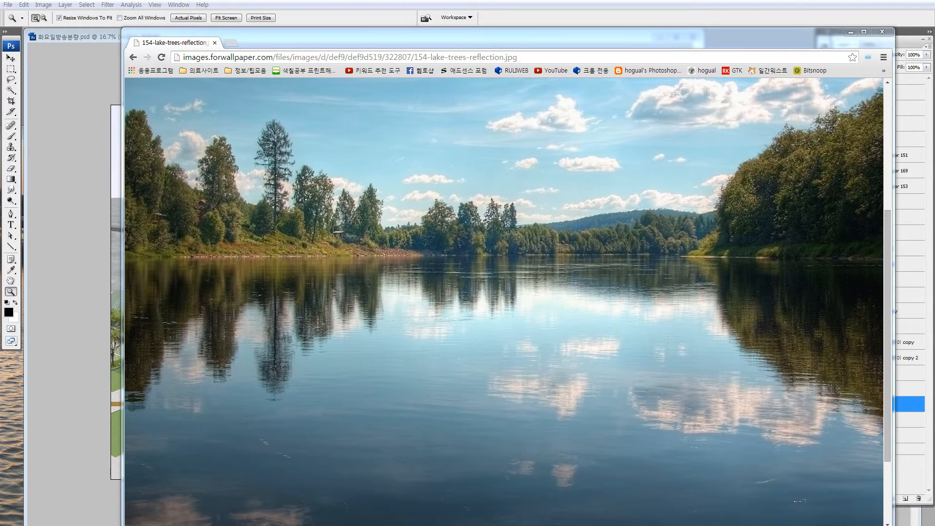
Back in Photoshop, lasso the water area of 154-lake-trees-reflection.jpg and move it onto the foreground pool of the rendering
click(53, 413)
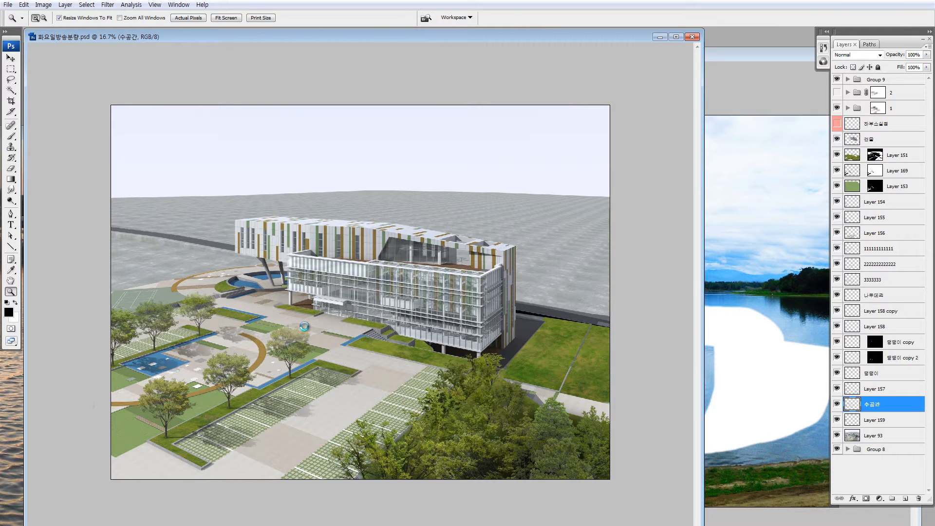
key(ctrl+Tab)
key(l)
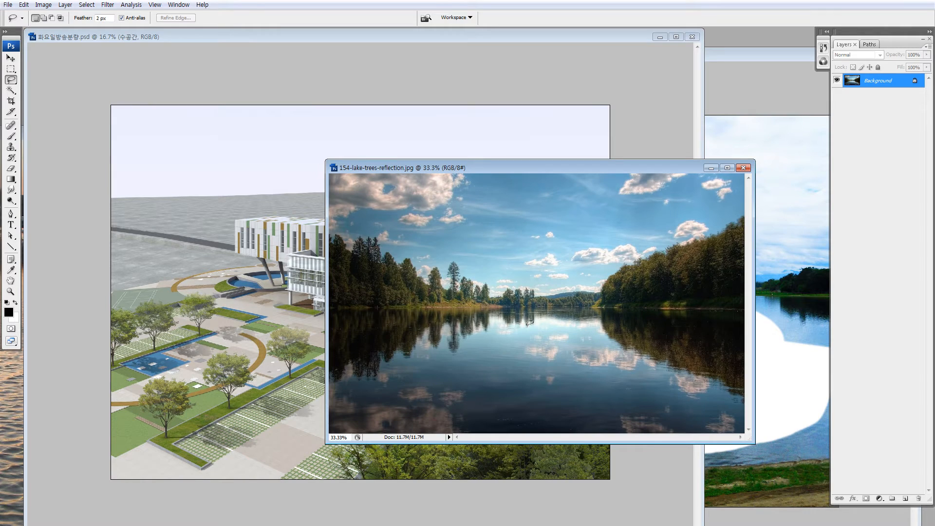
mouse_move(530, 328)
mouse_down()
mouse_move(301, 341)
mouse_move(300, 460)
mouse_up()
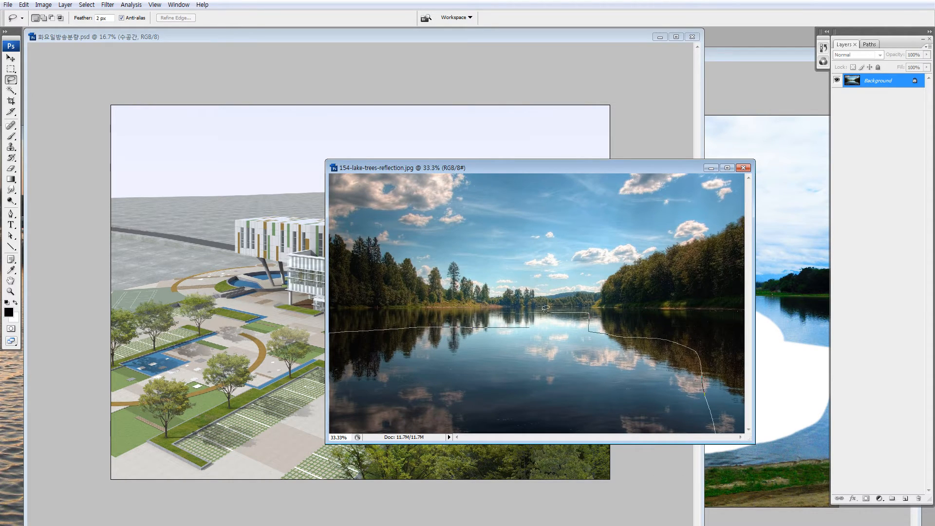
mouse_move(493, 322)
mouse_down()
mouse_move(480, 347)
mouse_move(253, 385)
mouse_up()
key(v)
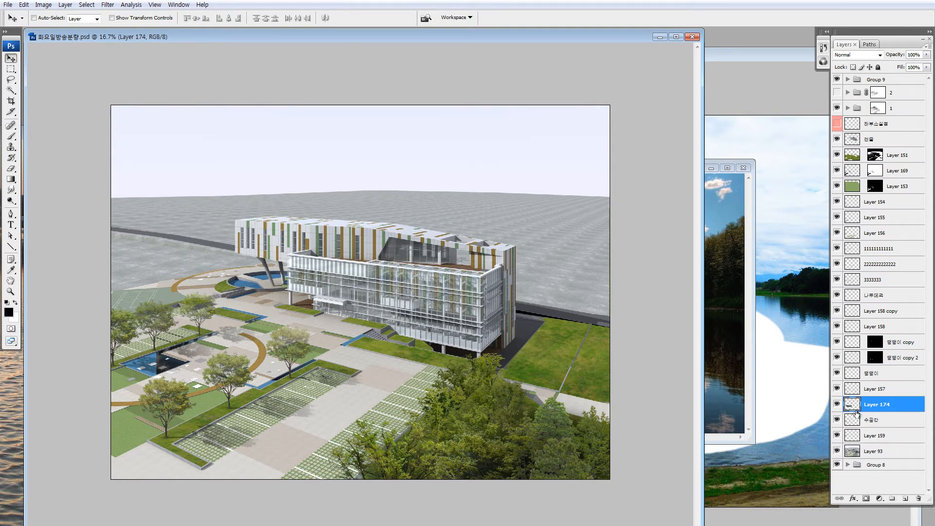
Load the 수공간 layer's outline as a selection and add it as a mask to the lake water layer, Layer 174
drag(851, 421, 853, 401)
key(ctrl+z)
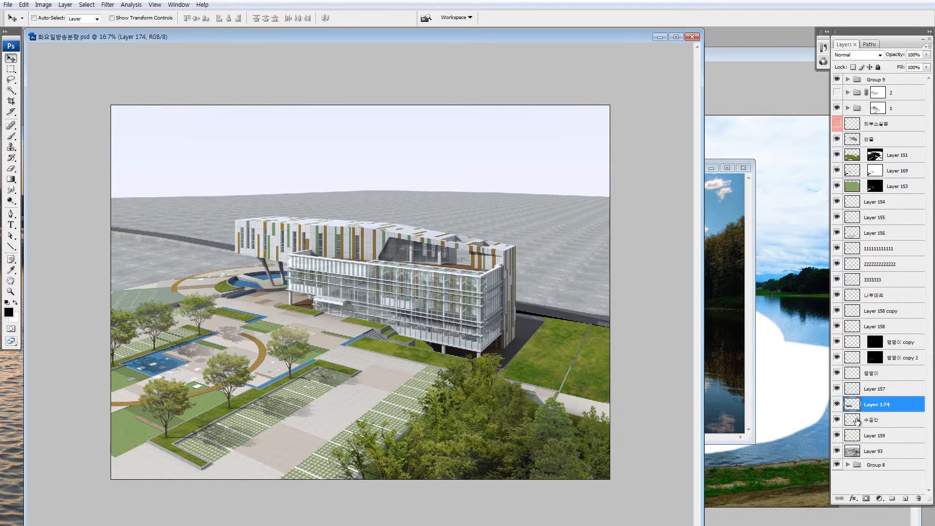
ctrl+click(854, 422)
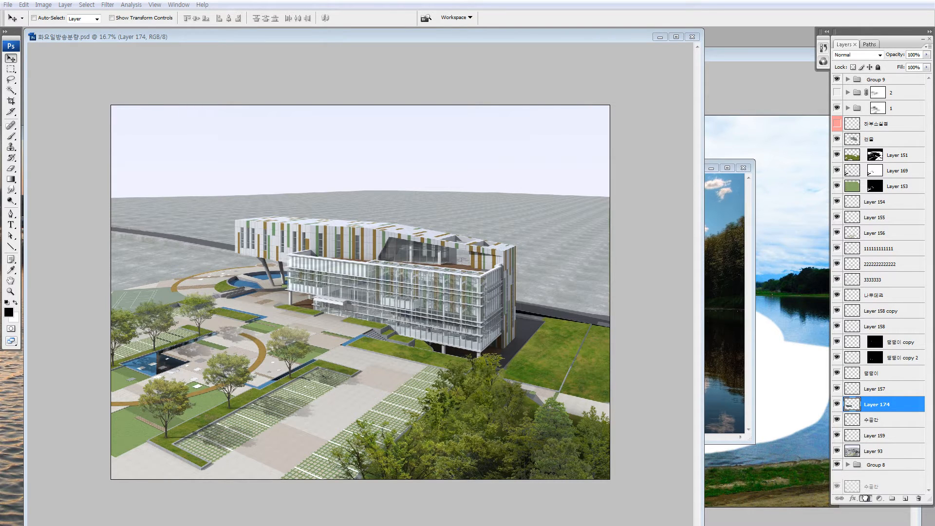
click(866, 498)
click(853, 405)
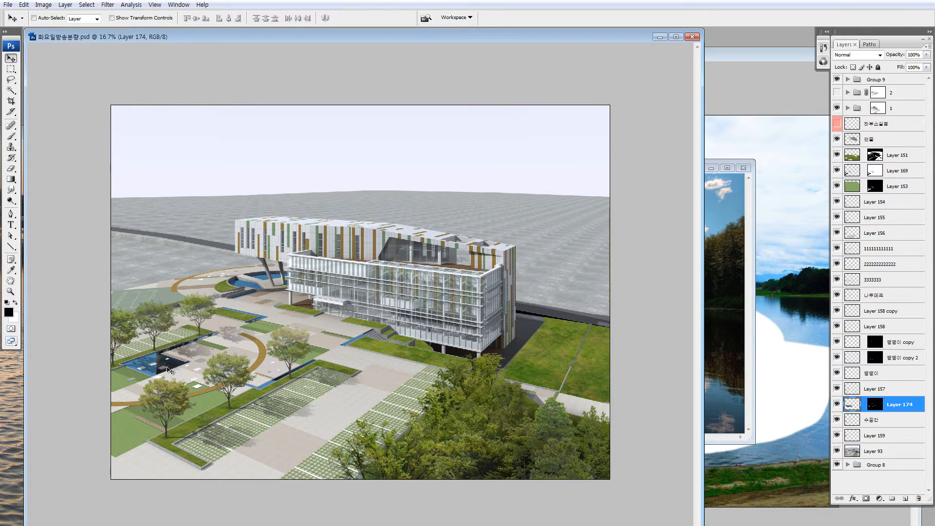
Free-transform the masked lake water on Layer 174 so its reflections cover the foreground pool and channels
key(z)
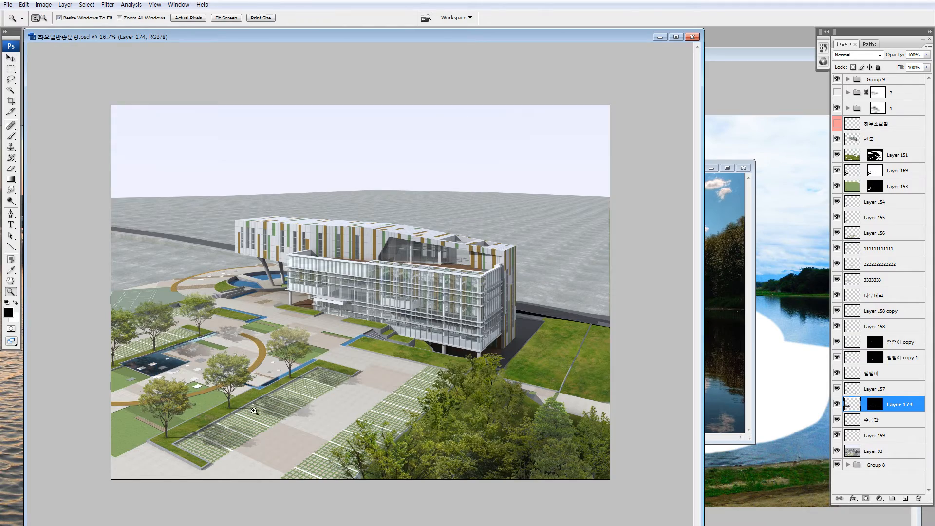
drag(134, 315, 252, 400)
key(ctrl+minus)
key(ctrl+minus)
key(ctrl+minus)
key(ctrl+minus)
key(ctrl+minus)
key(v)
key(ctrl+t)
drag(282, 323, 246, 374)
key(Return)
Set the blend mode of the lake water on Layer 174 to Overlay
key(z)
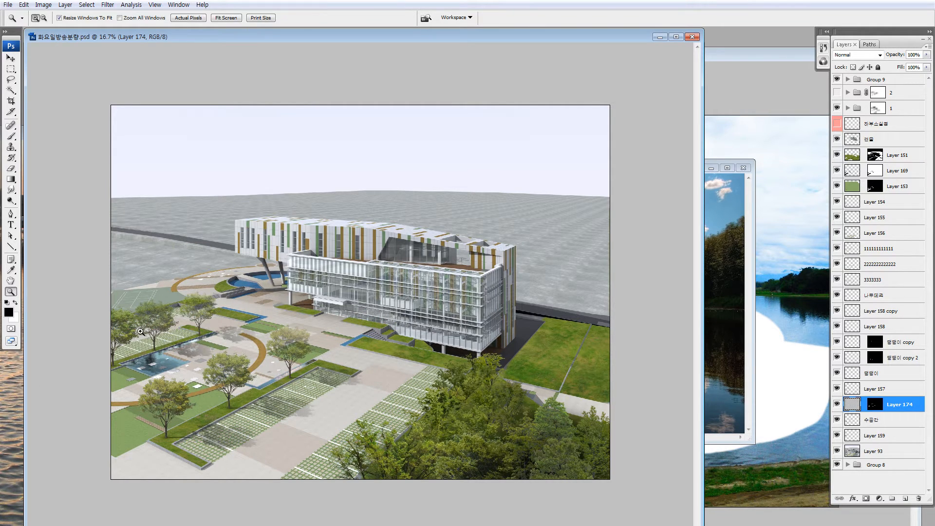
drag(142, 332, 234, 330)
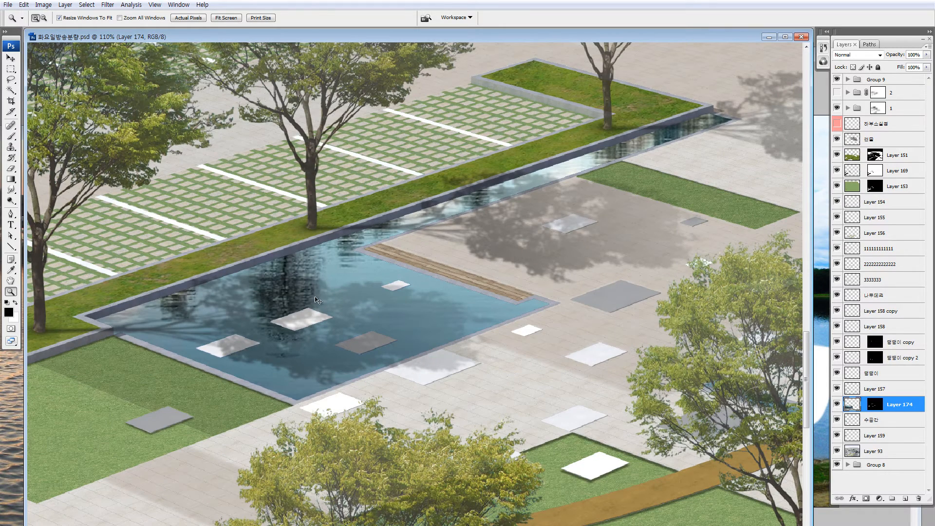
key(v)
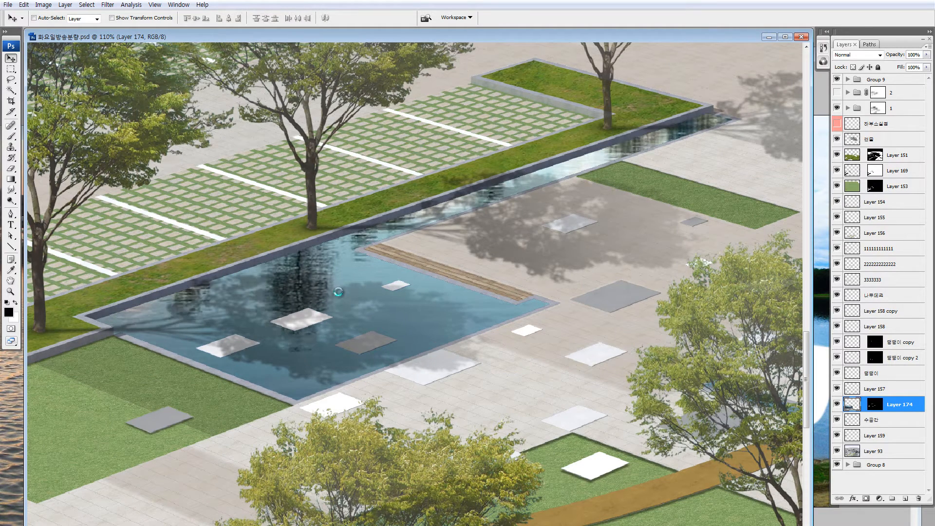
key(ctrl+0)
key(ctrl+minus)
click(848, 56)
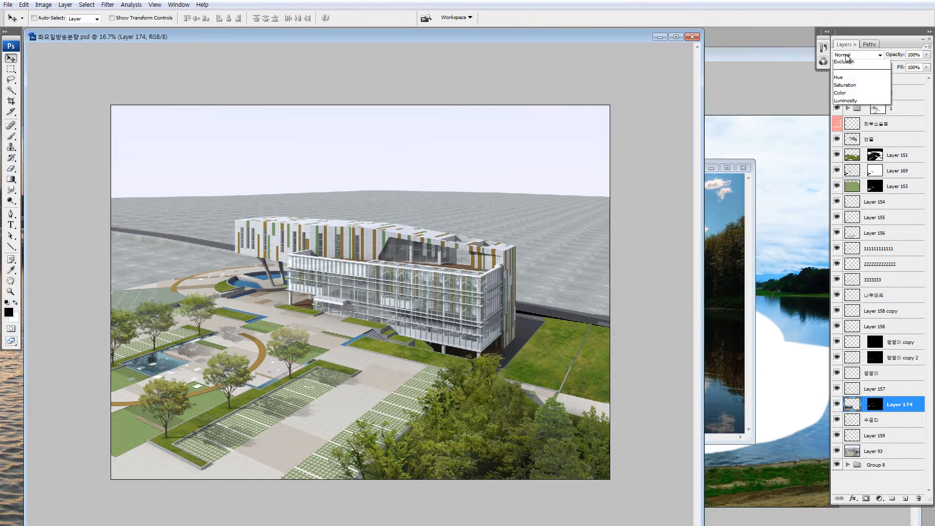
click(845, 181)
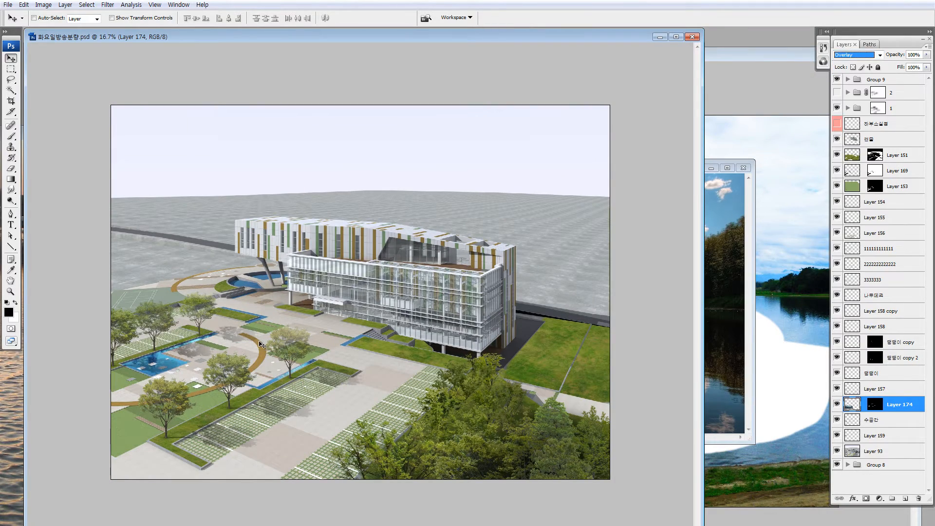
Reposition the lake image on Layer 174 so a different part of its water falls within the masked foreground pool and channels
key(z)
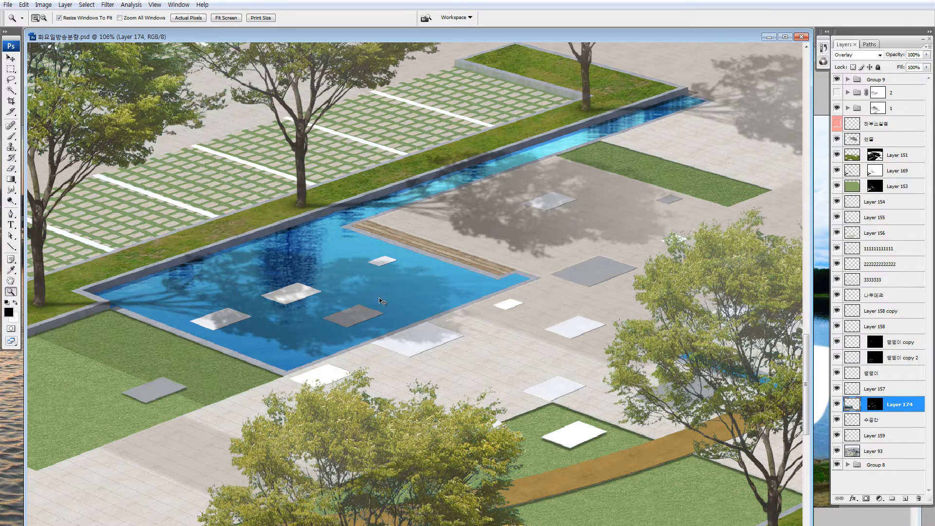
key(v)
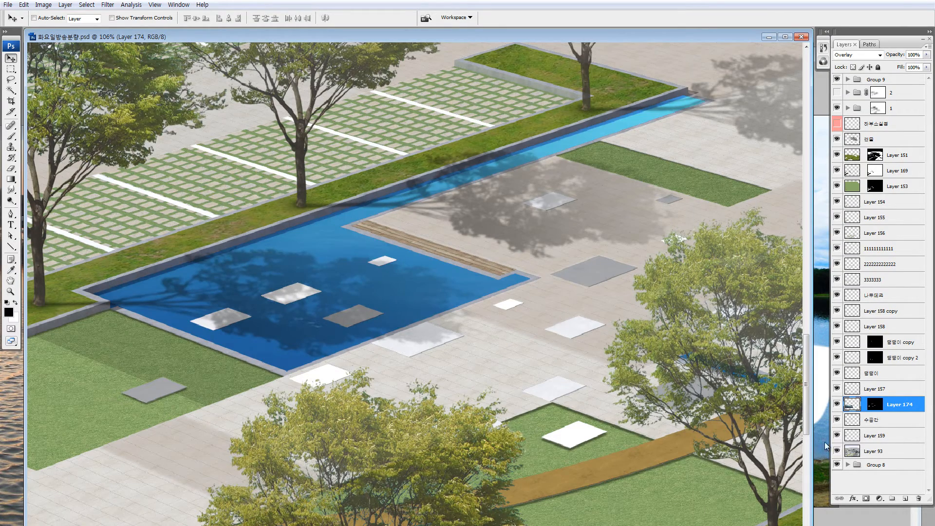
key(ctrl+0)
key(ctrl+minus)
drag(155, 347, 168, 353)
key(z)
drag(115, 323, 214, 387)
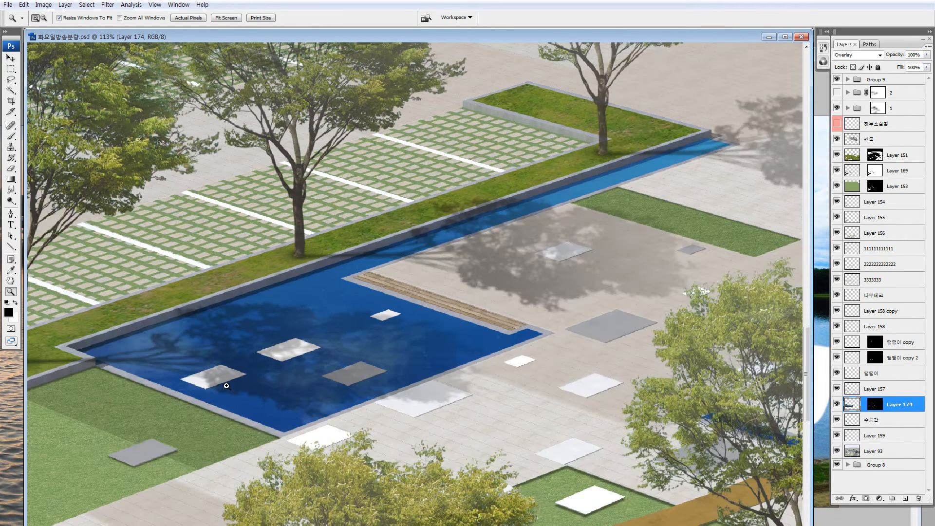
key(v)
drag(379, 359, 404, 354)
key(ctrl+minus)
key(ctrl+minus)
key(ctrl+minus)
key(ctrl+minus)
key(ctrl+minus)
key(ctrl+minus)
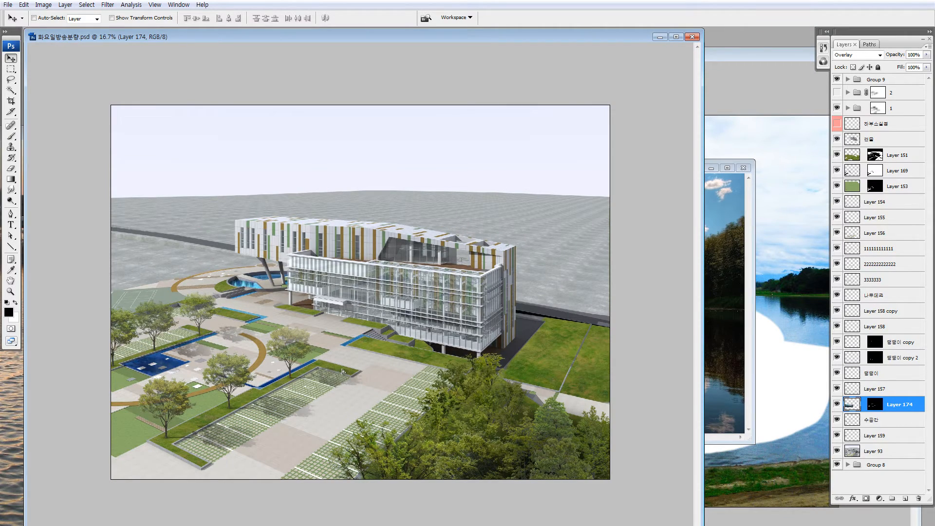
Examine how the lake reflections fall in the round pool and nearby channel beside the building
key(z)
drag(215, 258, 305, 309)
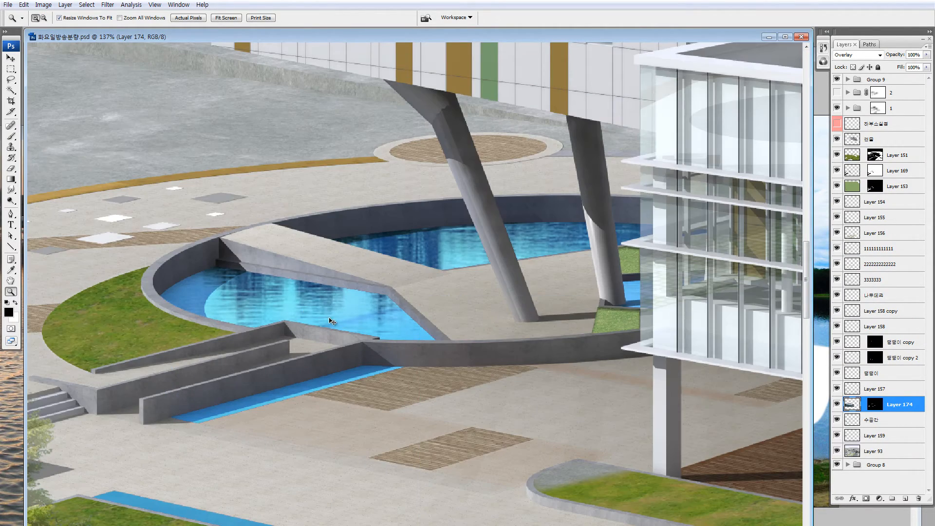
key(ctrl+minus)
key(ctrl+minus)
key(ctrl+minus)
key(ctrl+minus)
key(ctrl+minus)
key(ctrl+minus)
key(v)
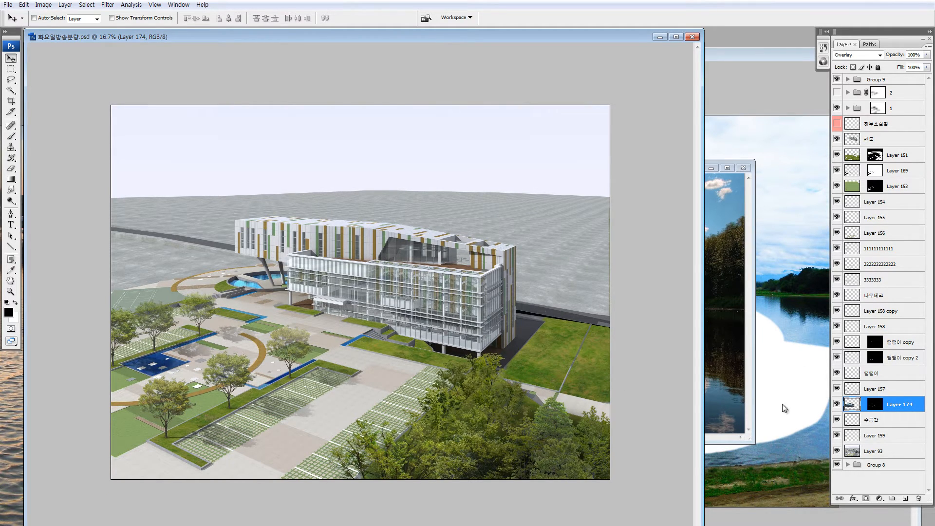
Check the full extent of Layer 174 by temporarily disabling its mask and raising the layer in the stack
shift+click(868, 406)
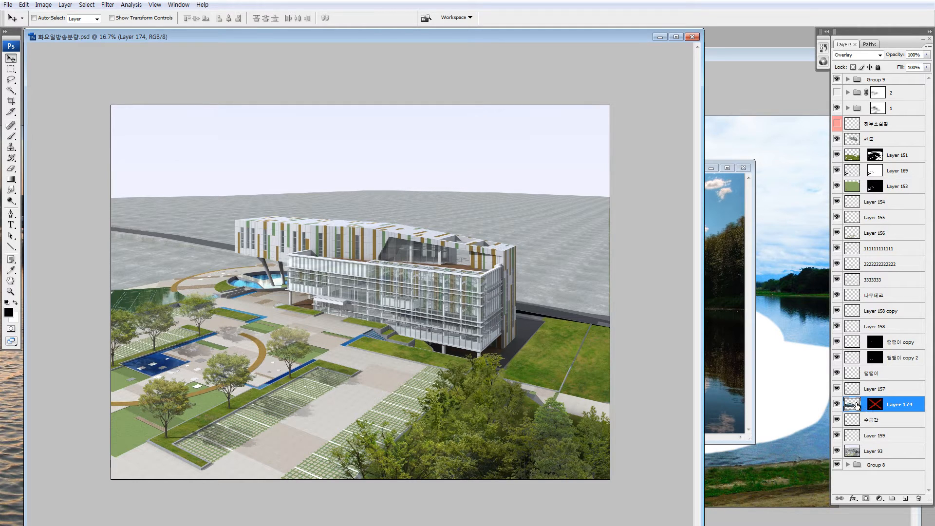
drag(858, 405, 857, 132)
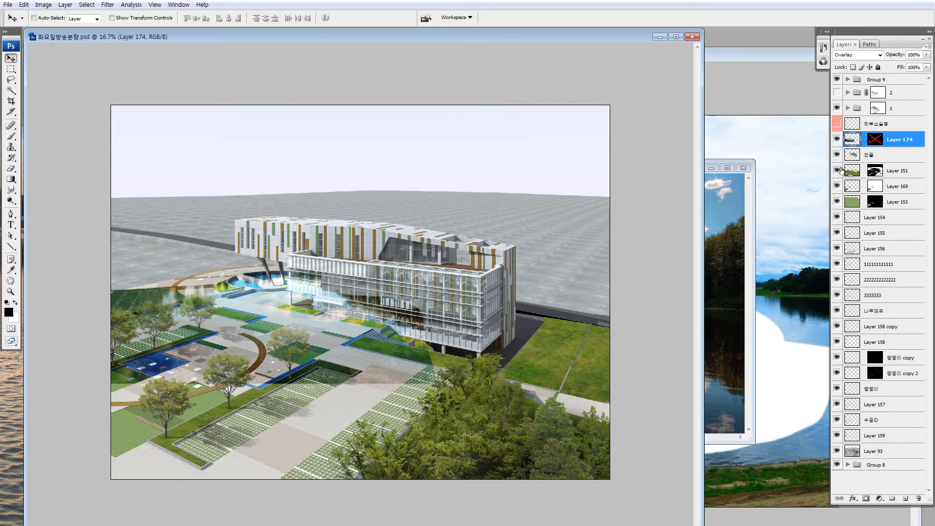
shift+click(875, 141)
drag(857, 140, 853, 406)
Try lassoing and moving a portion of the lake water on Layer 174 around the round pool, and undo it
key(l)
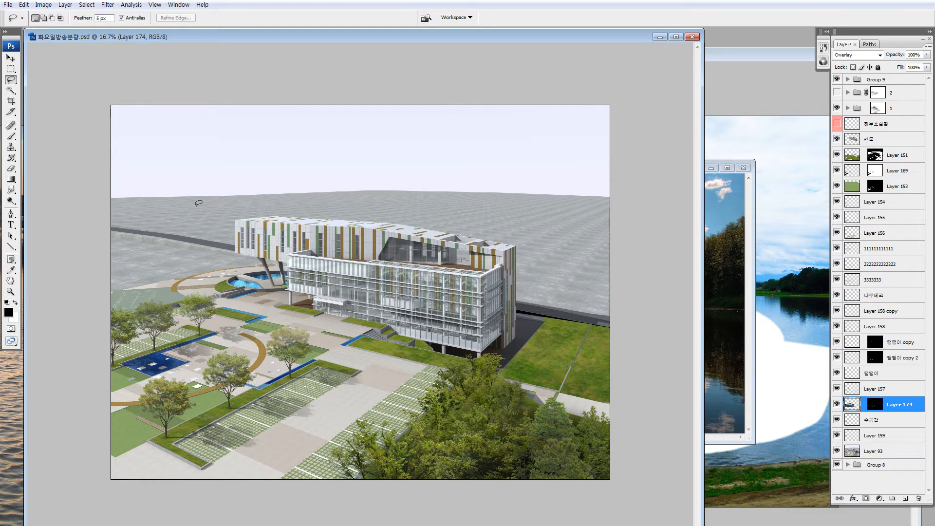
key(z)
mouse_move(213, 240)
mouse_down()
mouse_move(272, 237)
mouse_move(305, 312)
mouse_up()
key(ctrl+0)
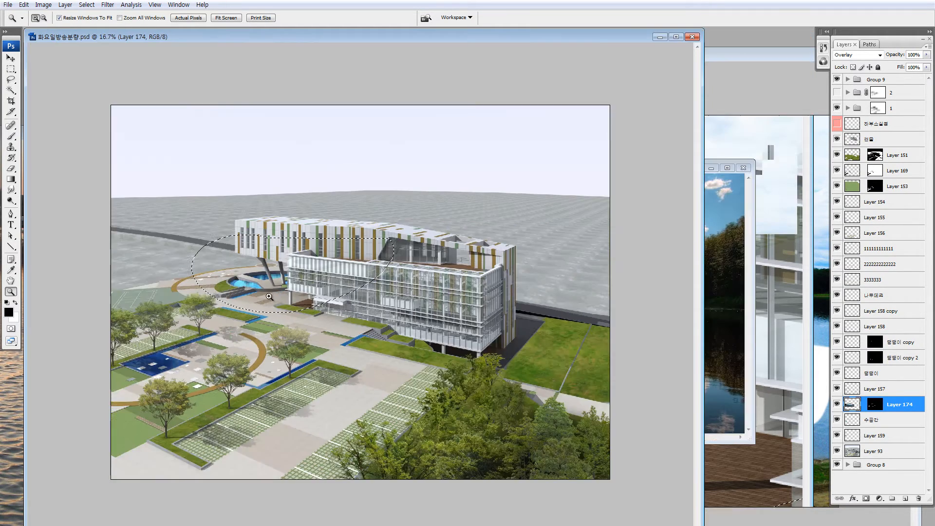
key(l)
mouse_move(256, 220)
mouse_down()
mouse_move(239, 306)
mouse_move(376, 288)
mouse_move(274, 219)
mouse_up()
drag(285, 291, 211, 354)
key(ctrl+z)
Lasso and shift portions of the lake image on Layer 174 so brighter water fills the narrow channels, and clear the selection
mouse_move(355, 196)
mouse_down()
mouse_move(257, 185)
mouse_move(363, 198)
mouse_up()
mouse_move(397, 302)
mouse_down()
mouse_move(344, 347)
mouse_move(378, 329)
mouse_up()
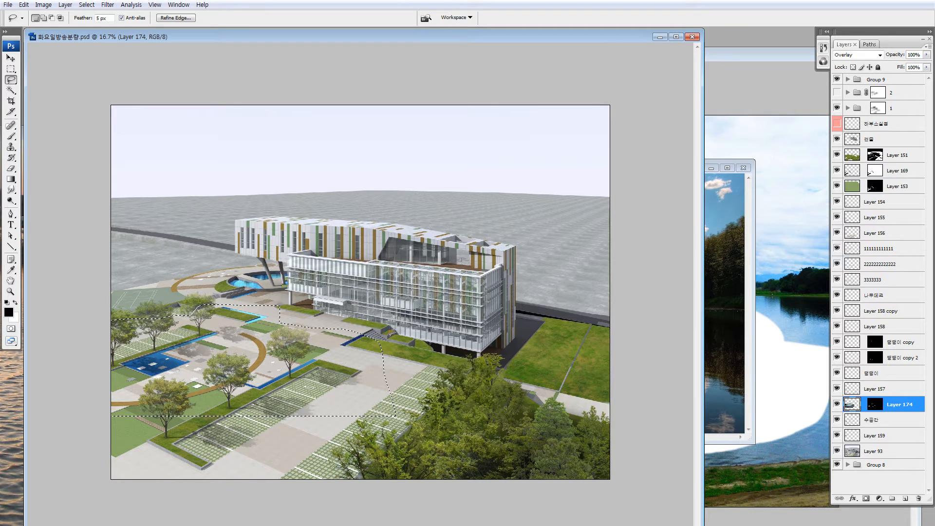
mouse_move(298, 299)
mouse_down()
mouse_move(258, 297)
mouse_move(297, 299)
mouse_up()
mouse_move(241, 316)
mouse_down()
mouse_move(388, 346)
mouse_move(327, 365)
mouse_move(329, 390)
mouse_up()
key(ctrl+d)
key(z)
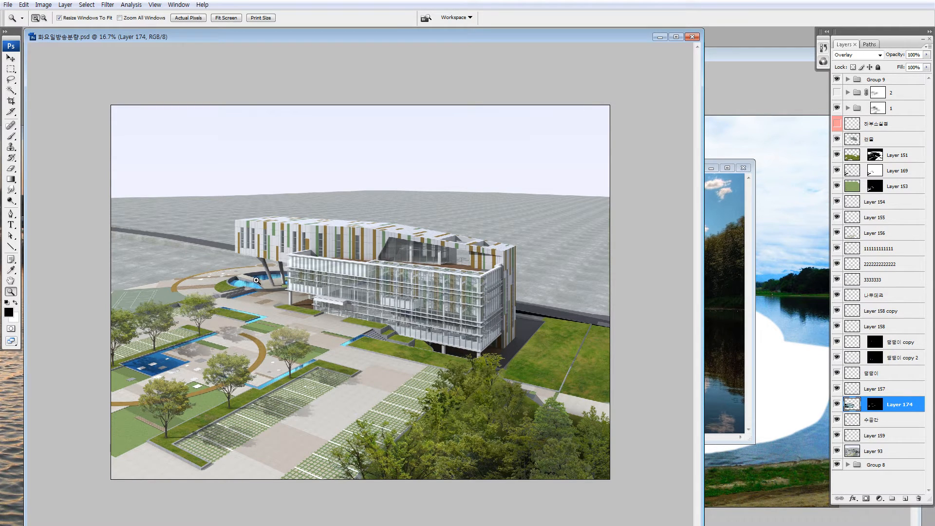
drag(185, 393, 207, 399)
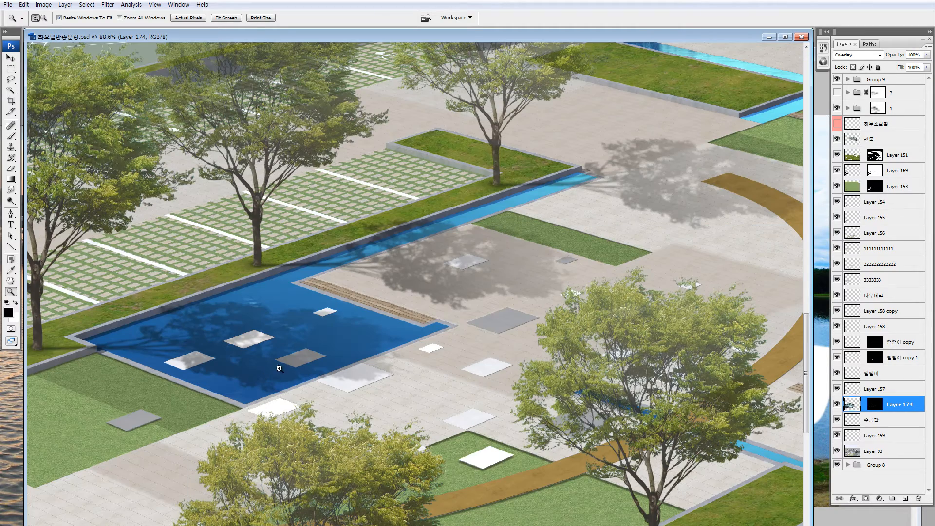
key(ctrl+0)
key(ctrl+minus)
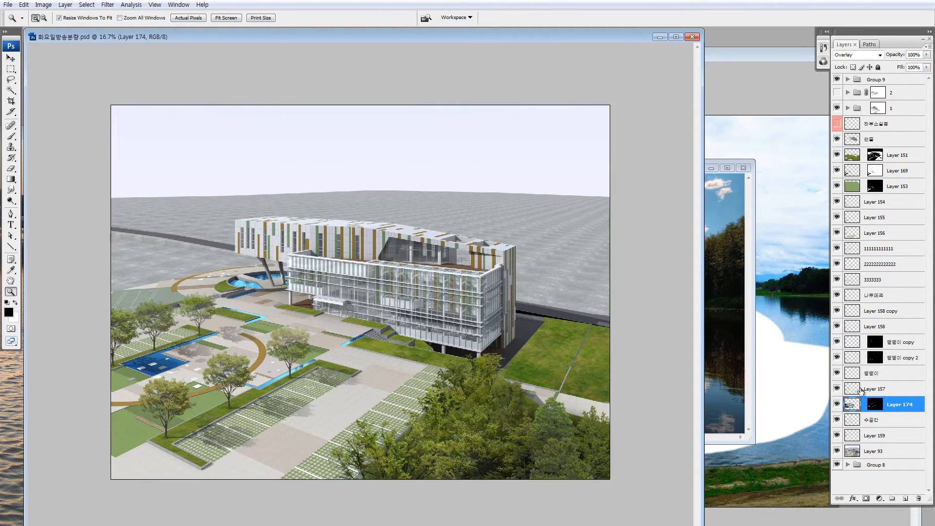
Compare the pools with Layer 174 and the 수공간 layer each switched off and back on
click(857, 425)
key(v)
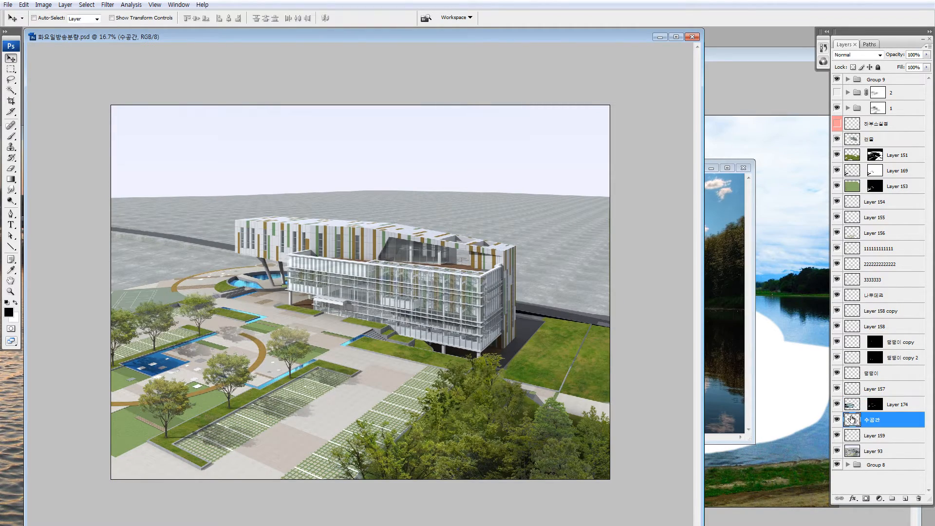
click(850, 408)
click(837, 404)
click(837, 405)
click(837, 405)
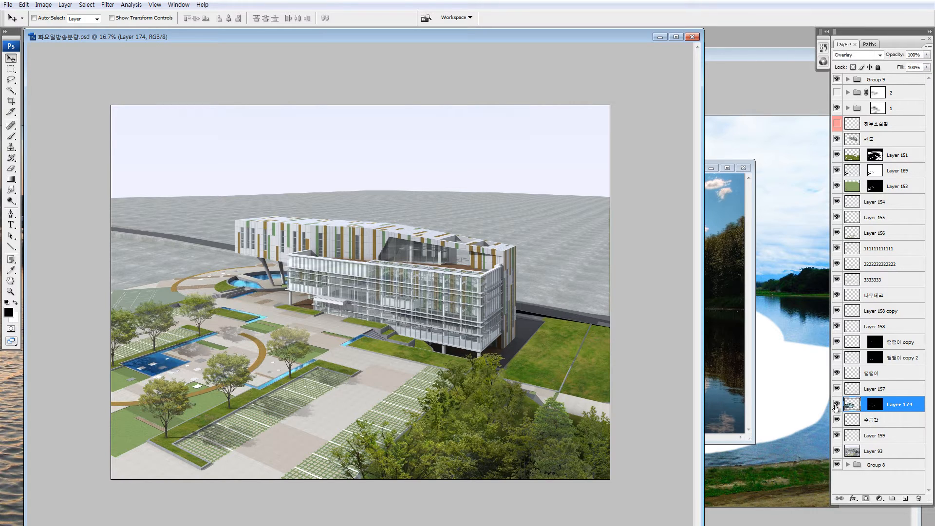
click(837, 406)
click(849, 424)
click(838, 420)
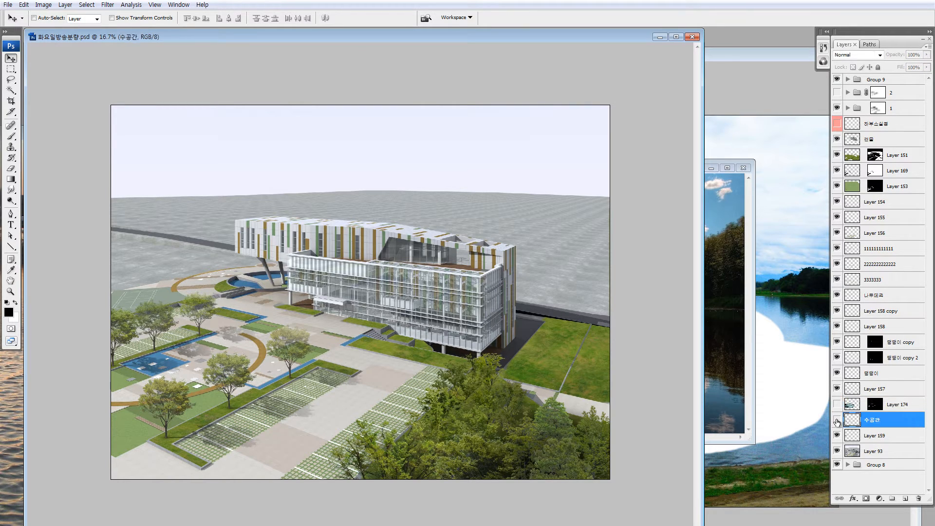
click(838, 421)
click(837, 406)
click(850, 405)
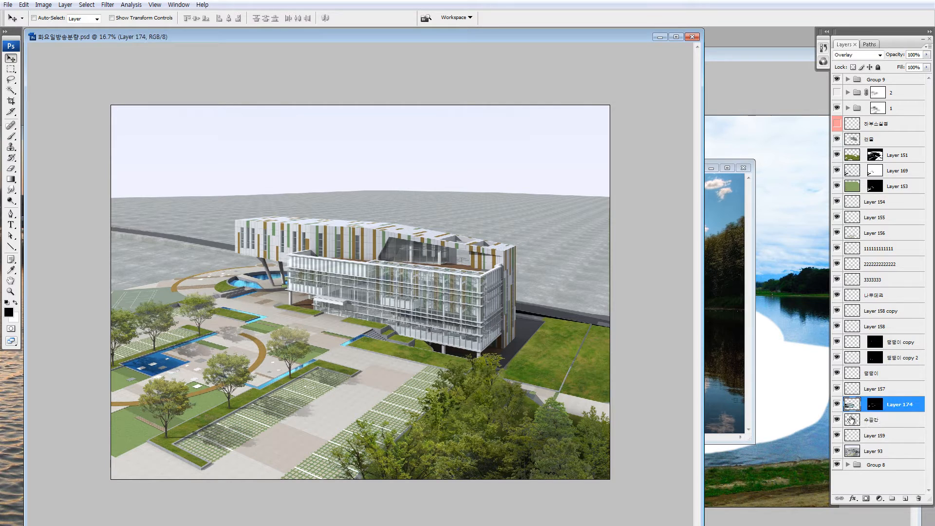
Adjust Hue/Saturation on the 수공간 layer, setting saturation to -58 and lightness to -7
click(850, 420)
key(ctrl+u)
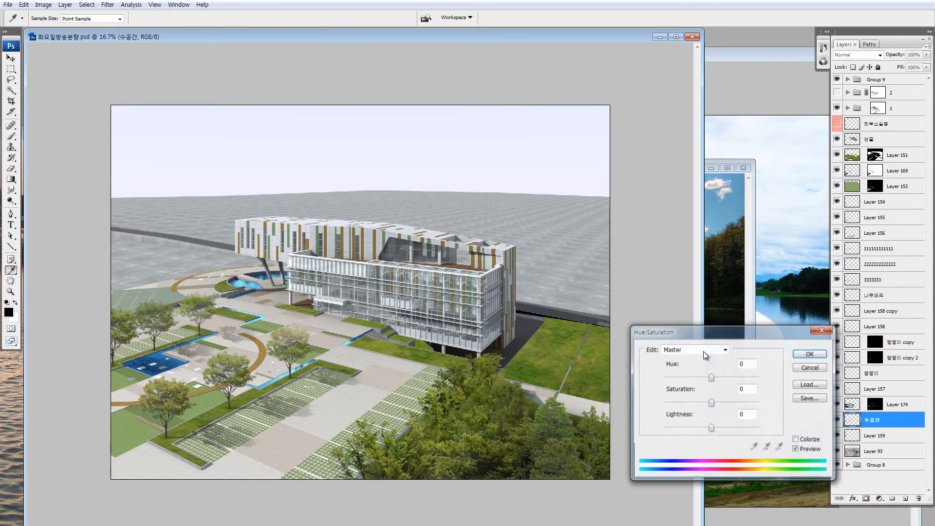
click(689, 403)
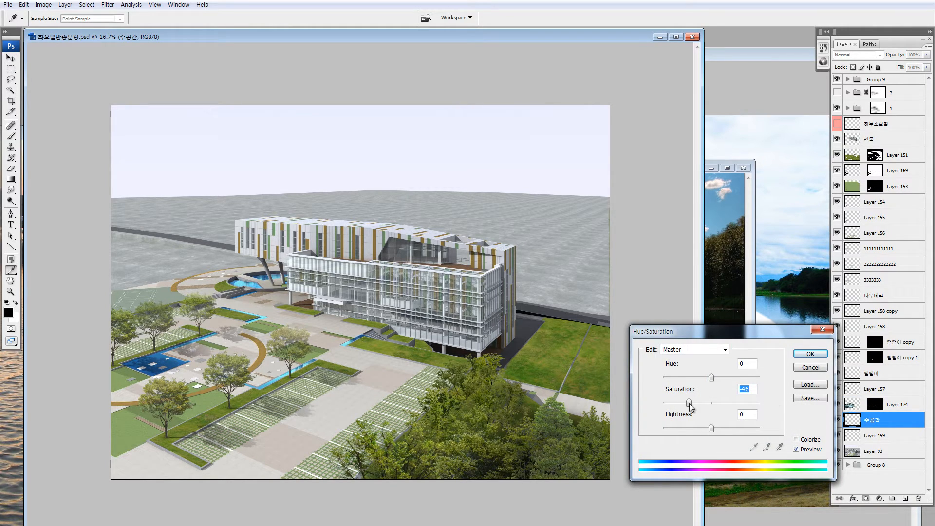
drag(689, 403, 681, 403)
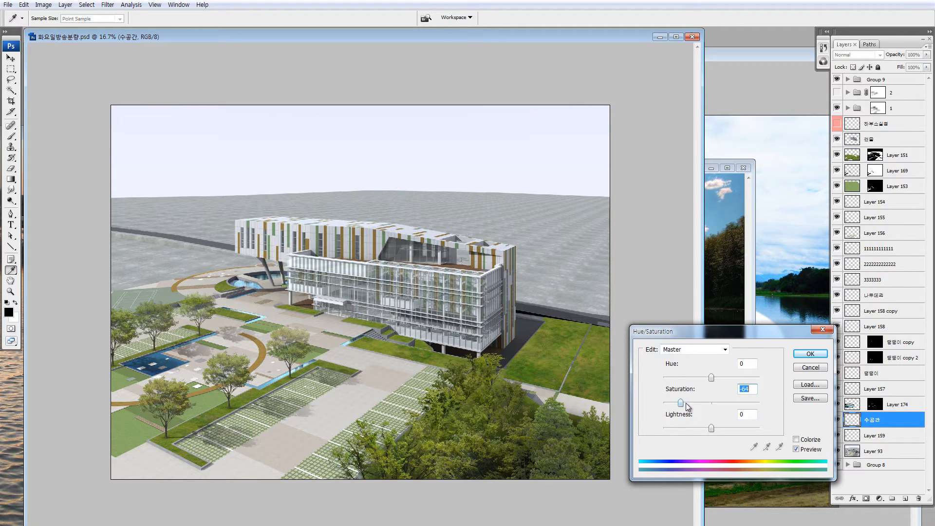
click(686, 403)
click(708, 428)
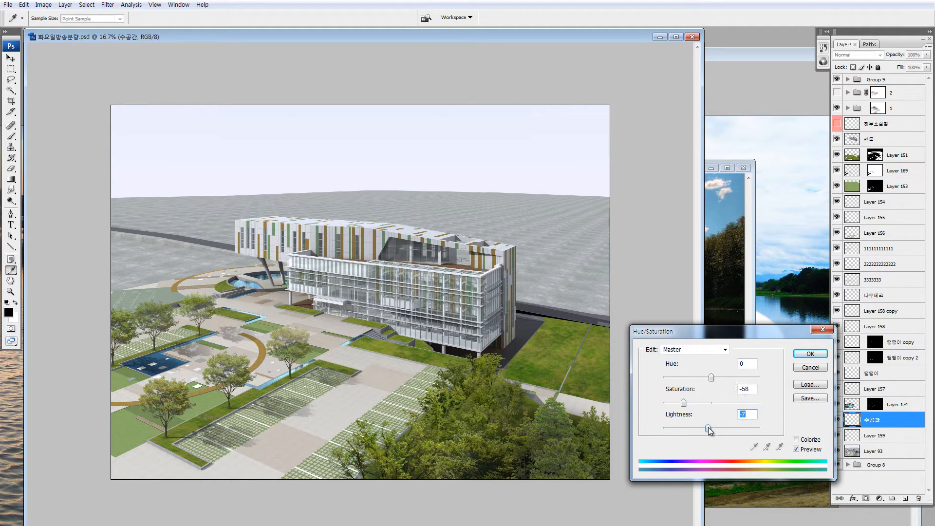
click(810, 354)
Open the sparkling water photo 14_hooraid.jpg and place it over the foreground pool of the rendering, directly above the 수공간 layer
key(z)
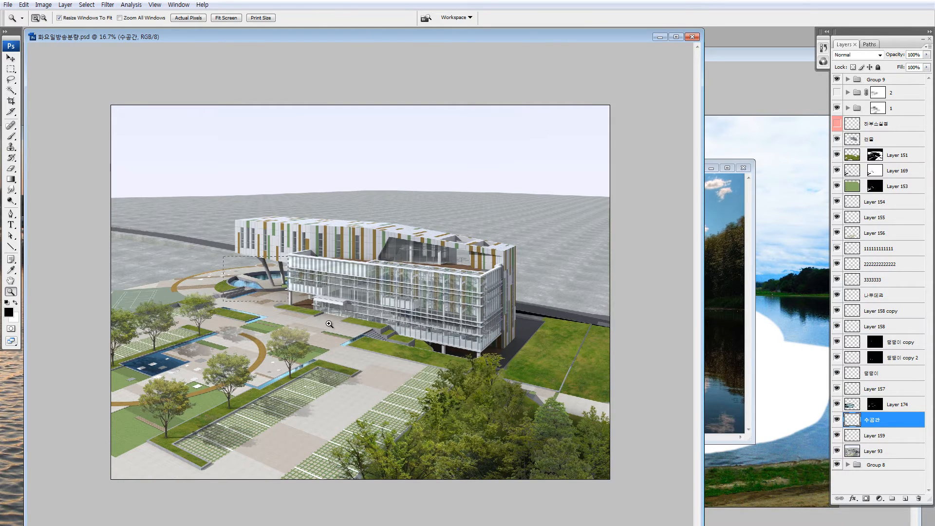
drag(219, 258, 340, 330)
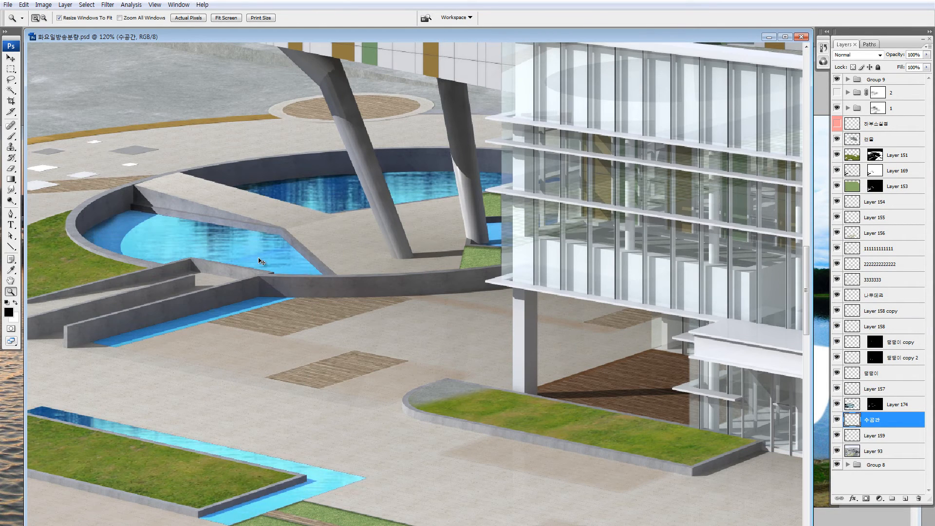
drag(240, 337, 381, 311)
key(ctrl+minus)
key(ctrl+minus)
key(ctrl+minus)
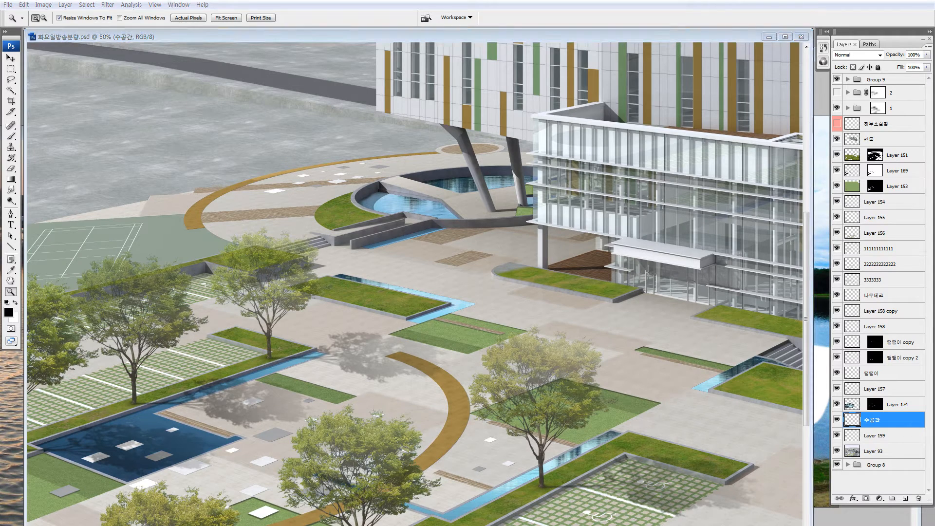
drag(0, 417, 125, 417)
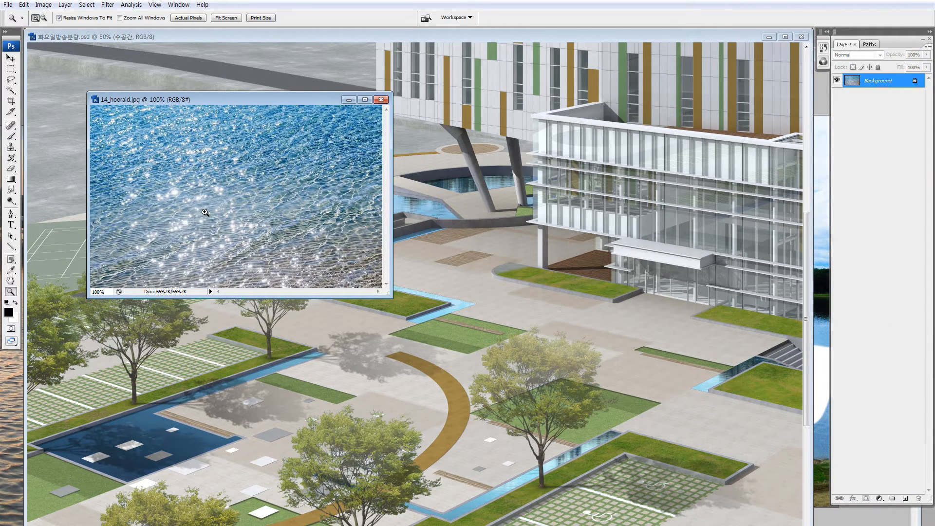
key(v)
drag(210, 216, 180, 444)
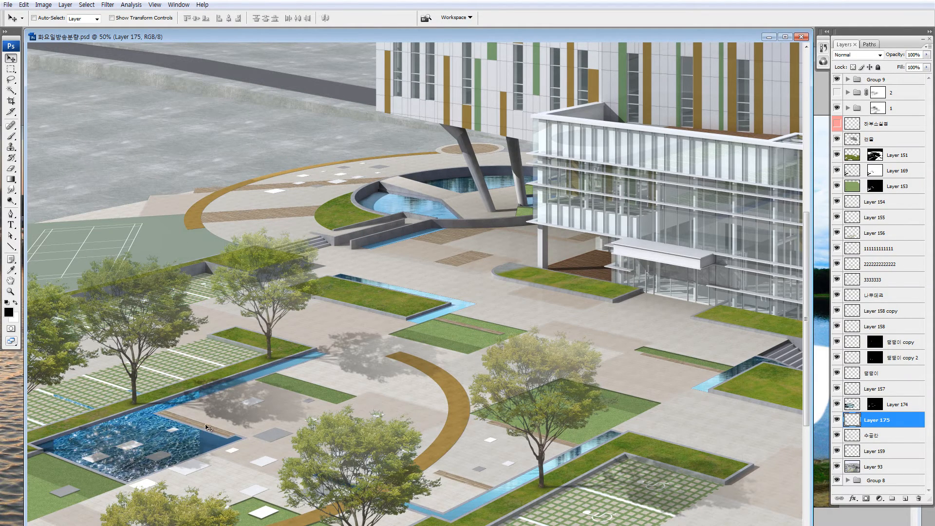
Free-transform the sparkling water photo on Layer 175 to the foreground pool's perspective, with about 114.7% width, 80.4% height, -20.2° rotation and 49° horizontal skew
key(ctrl+t)
drag(127, 482, 195, 493)
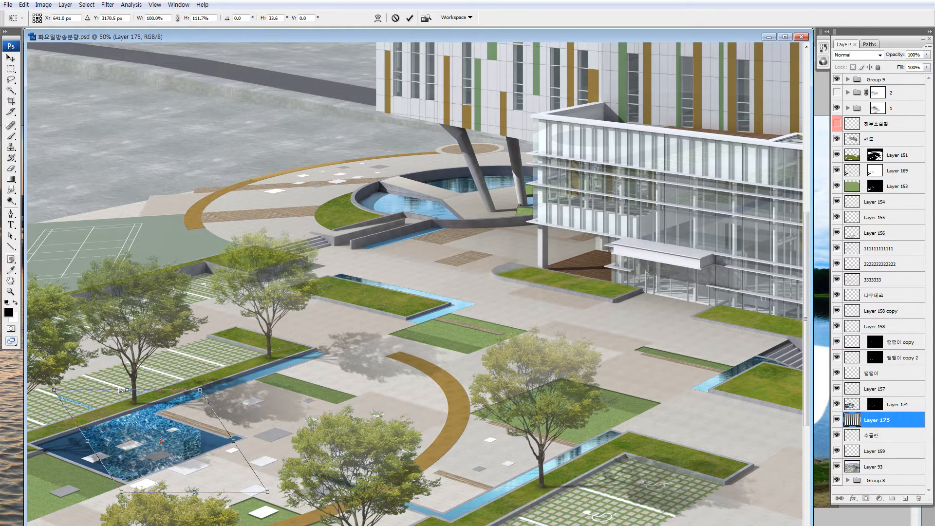
drag(126, 390, 80, 414)
drag(220, 455, 220, 404)
drag(69, 458, 60, 471)
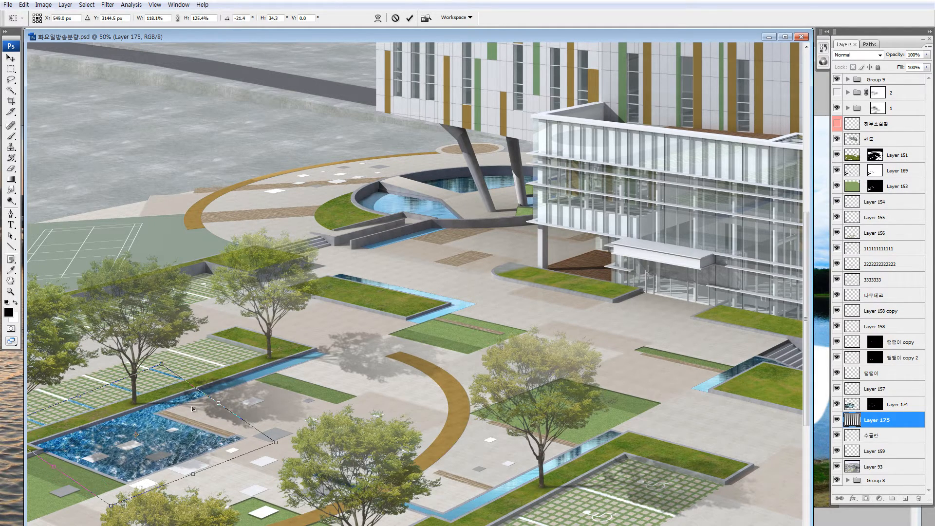
drag(210, 406, 202, 420)
drag(192, 471, 177, 460)
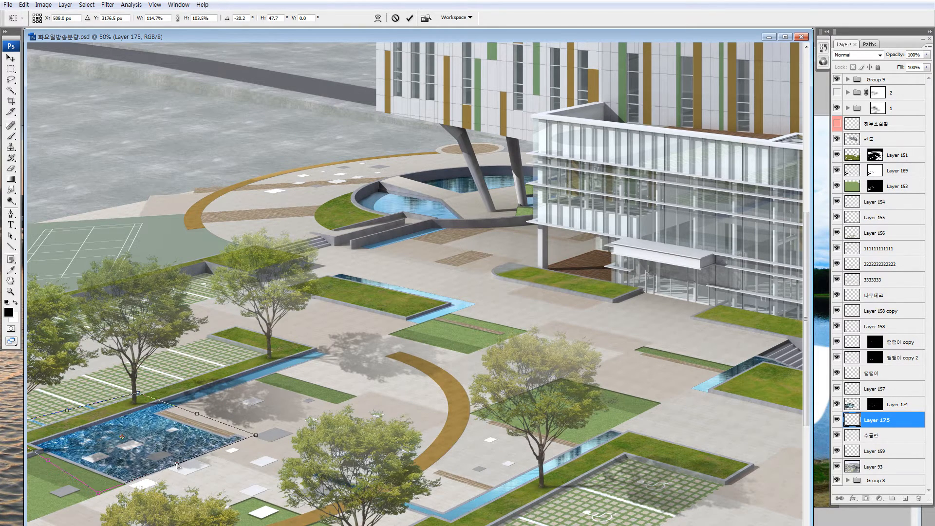
key(Return)
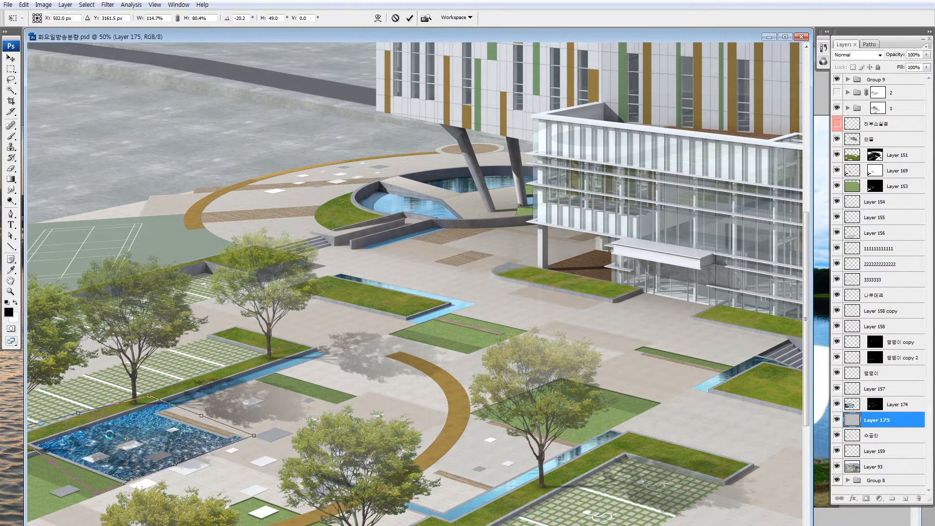
Try successive blend modes on Layer 175 over the foreground pool, including Lighten, Soft Light and Vivid Light
key(z)
drag(93, 368, 262, 494)
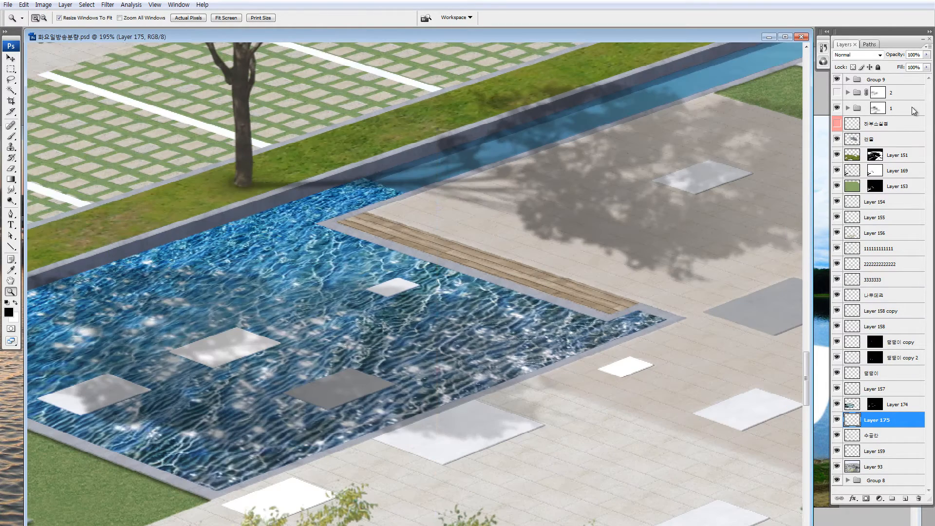
click(847, 55)
click(847, 57)
key(Down)
key(Down)
key(Down)
key(Down)
key(Down)
key(Down)
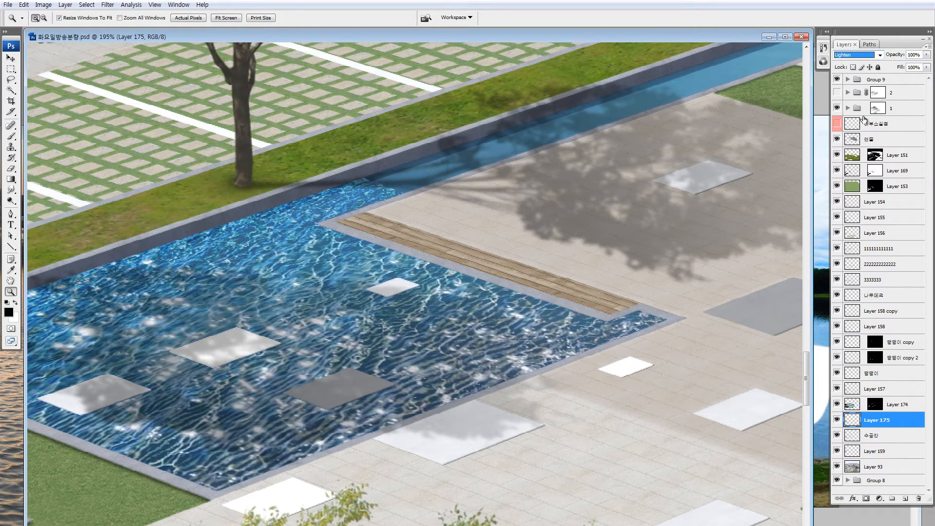
key(Down)
key(Down)
key(Down)
key(Down)
key(Down)
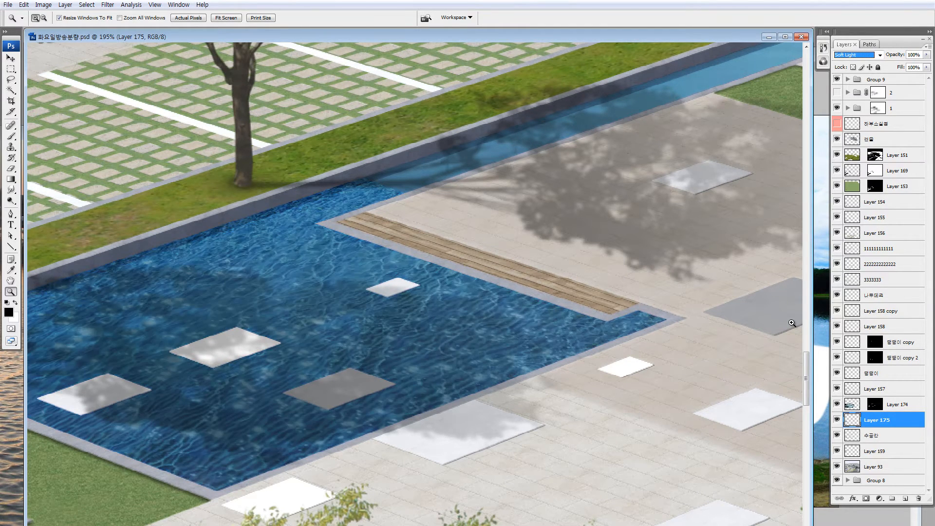
key(Down)
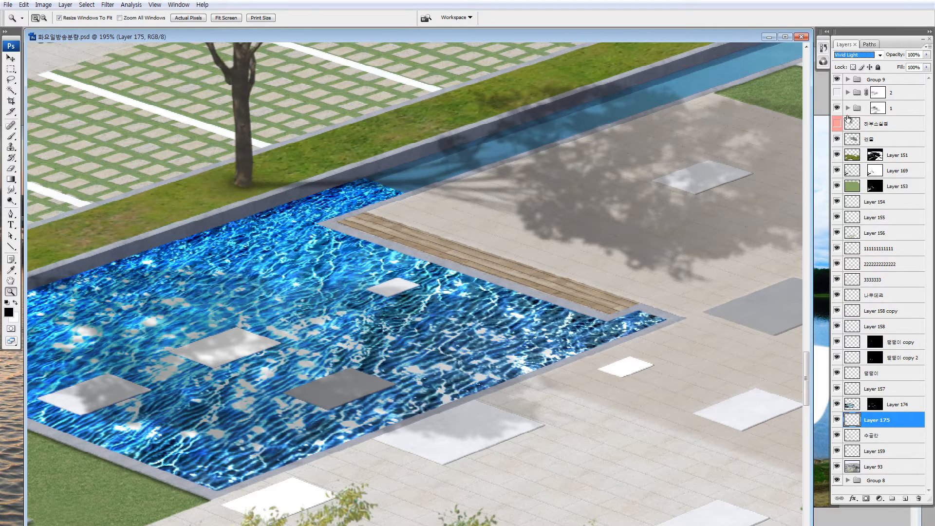
Set the blend mode of Layer 175 to Lighten
click(857, 59)
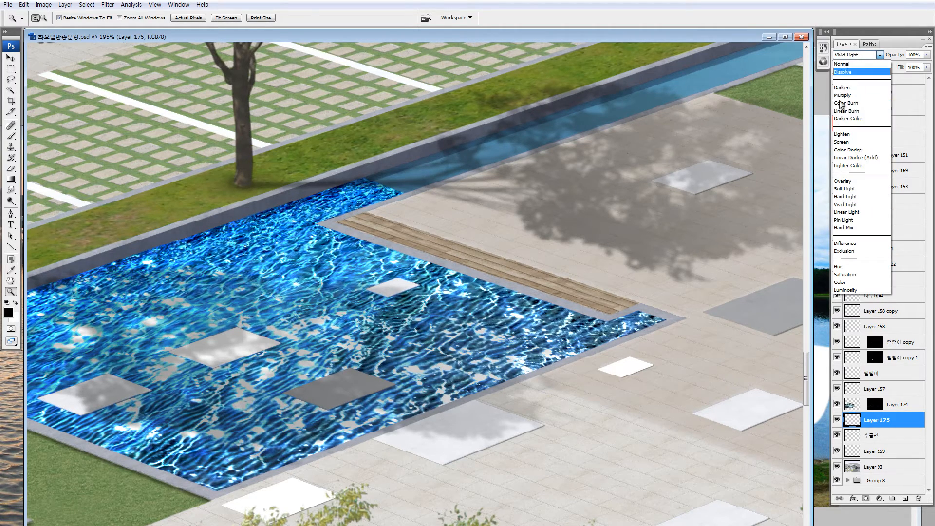
click(855, 130)
key(Return)
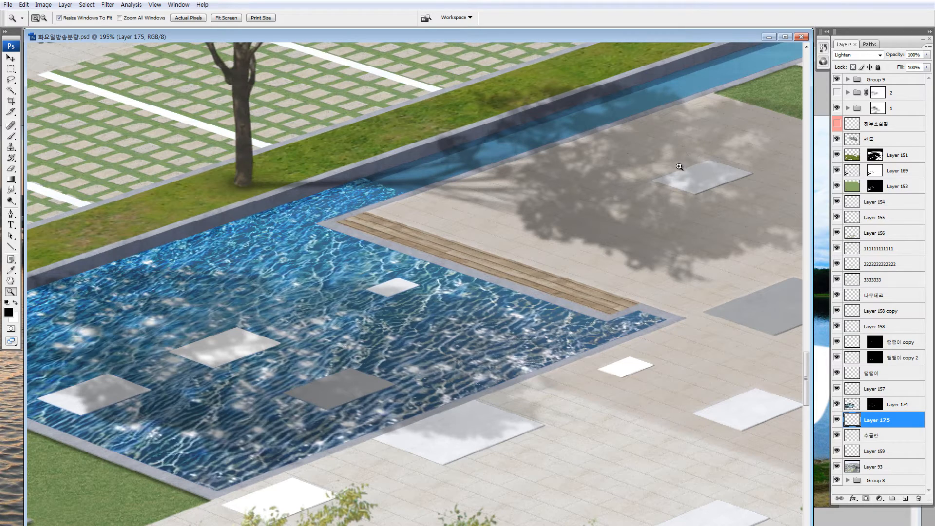
click(855, 56)
click(855, 54)
Lower the fill of Layer 175 to 40%
click(891, 57)
drag(928, 69, 900, 79)
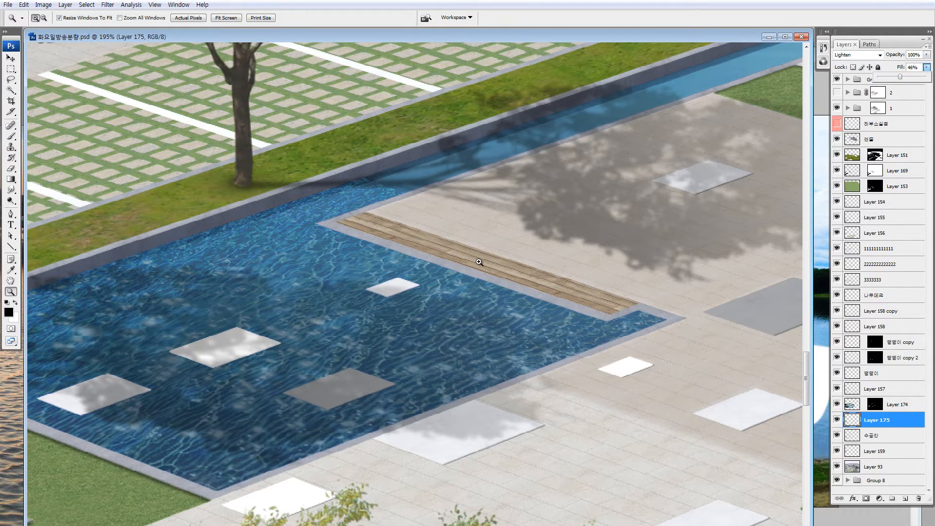
key(Escape)
key(e)
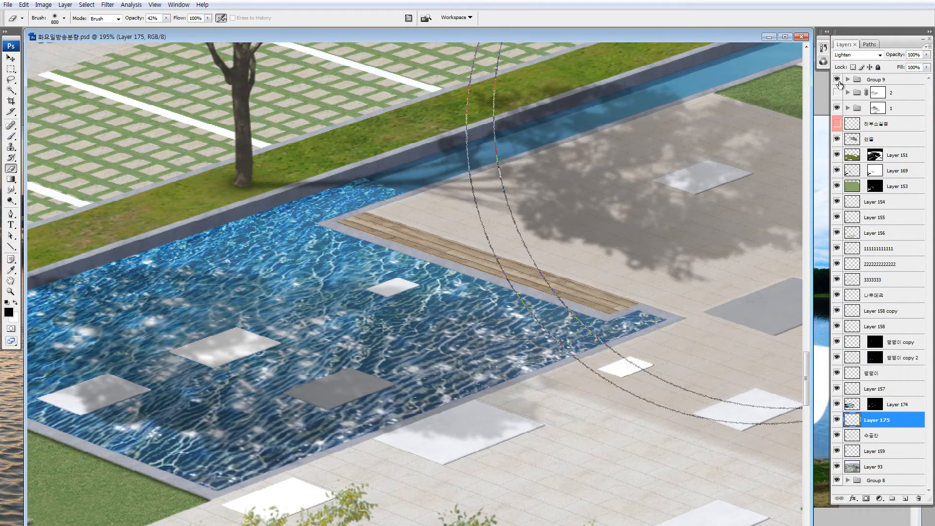
mouse_move(901, 68)
mouse_down()
mouse_move(882, 68)
mouse_move(898, 78)
mouse_up()
click(926, 67)
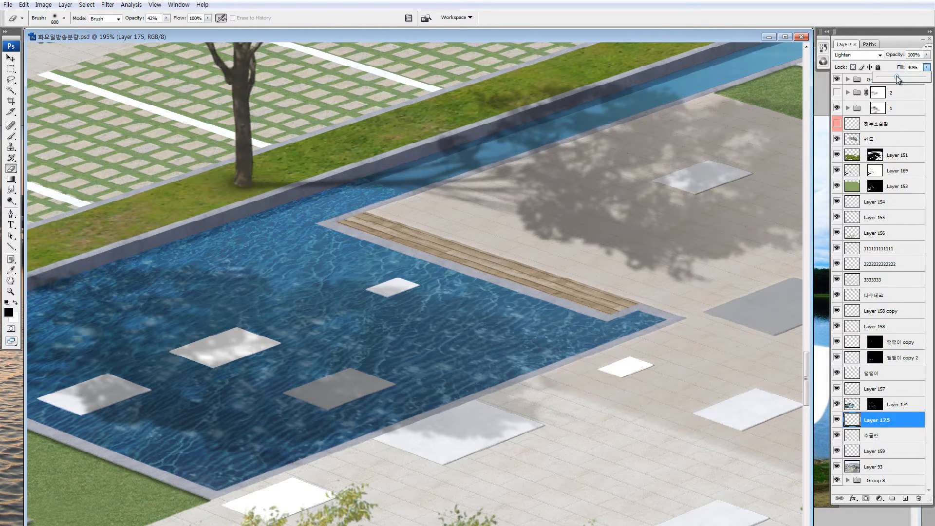
Fade Layer 175's water texture where the pool meets the narrow channel using the Eraser at 42% opacity, and reduce the eraser brush to 250 px
click(458, 188)
drag(458, 137, 442, 83)
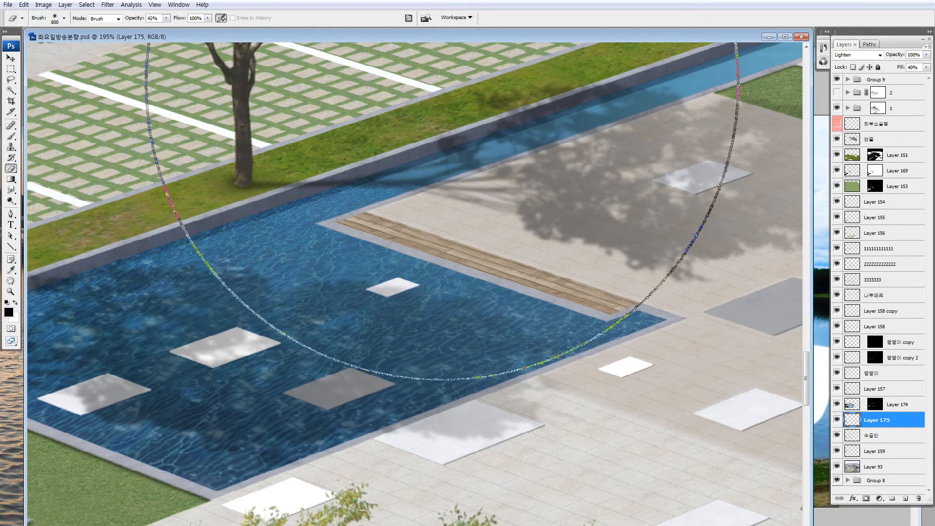
key(bracketleft)
key(bracketleft)
key(bracketleft)
key(bracketleft)
key(bracketleft)
key(bracketleft)
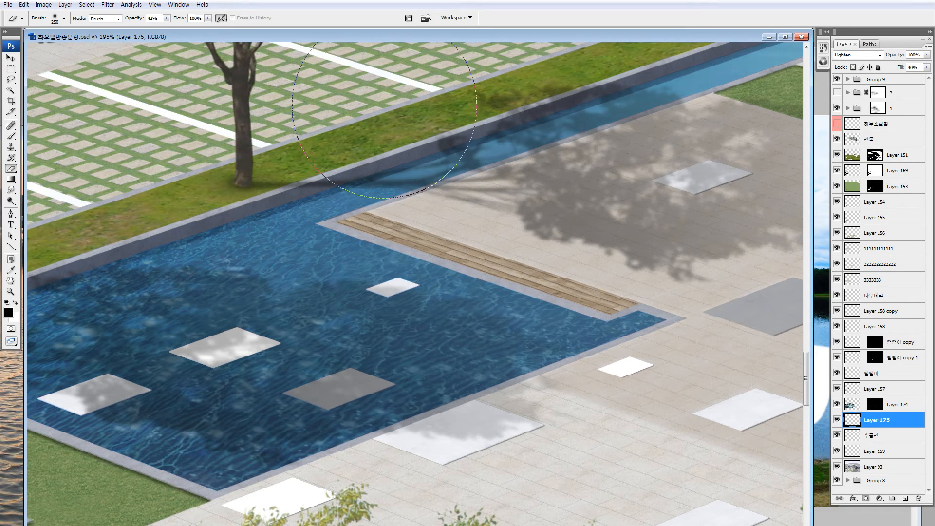
drag(321, 121, 493, 75)
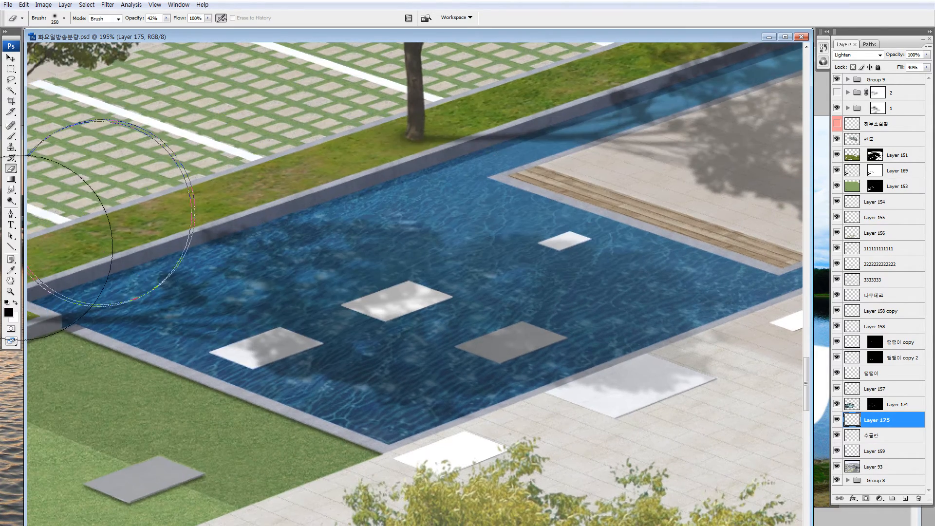
key(ctrl+minus)
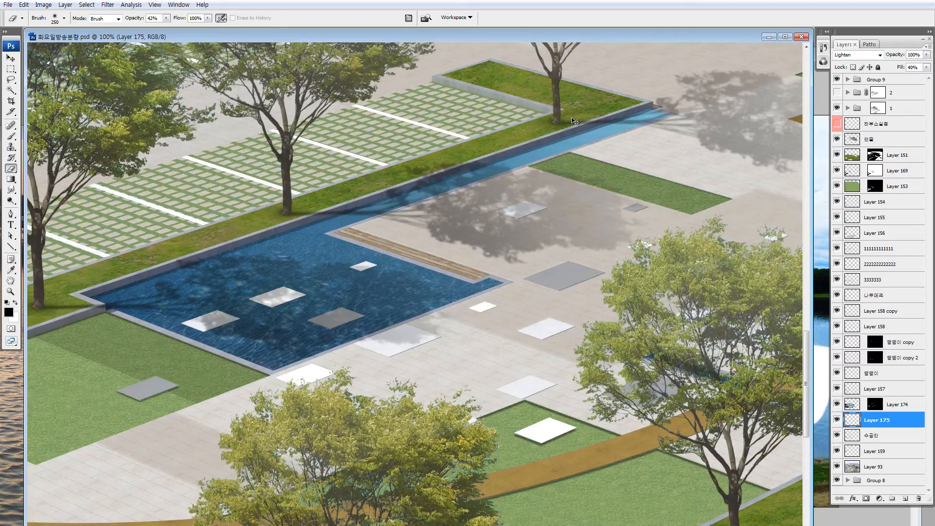
key(ctrl+minus)
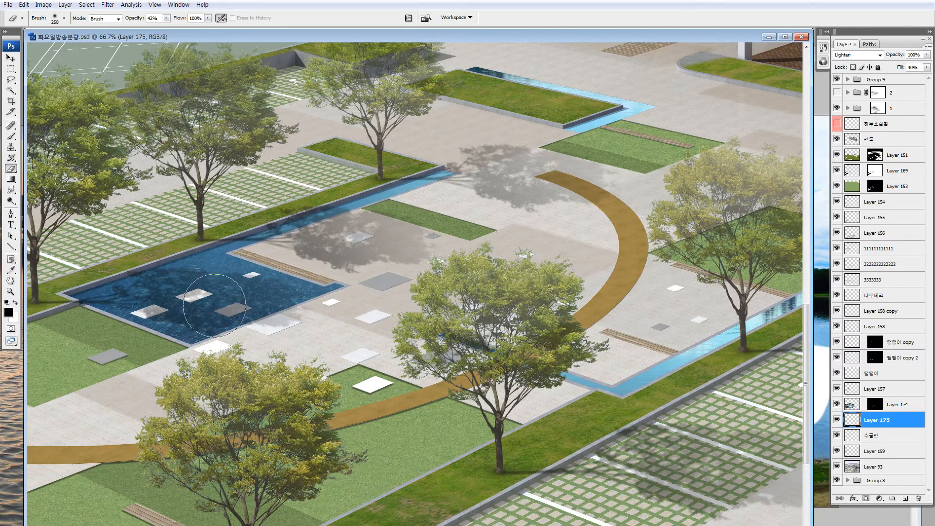
Soften the water texture on Layer 175 with a slight Gaussian Blur
key(z)
drag(144, 224, 303, 341)
key(v)
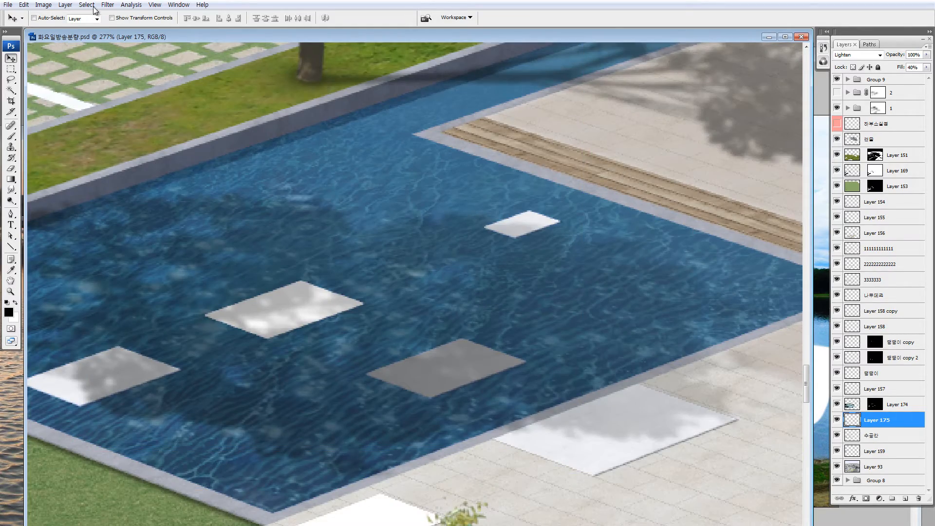
click(108, 4)
mouse_move(64, 102)
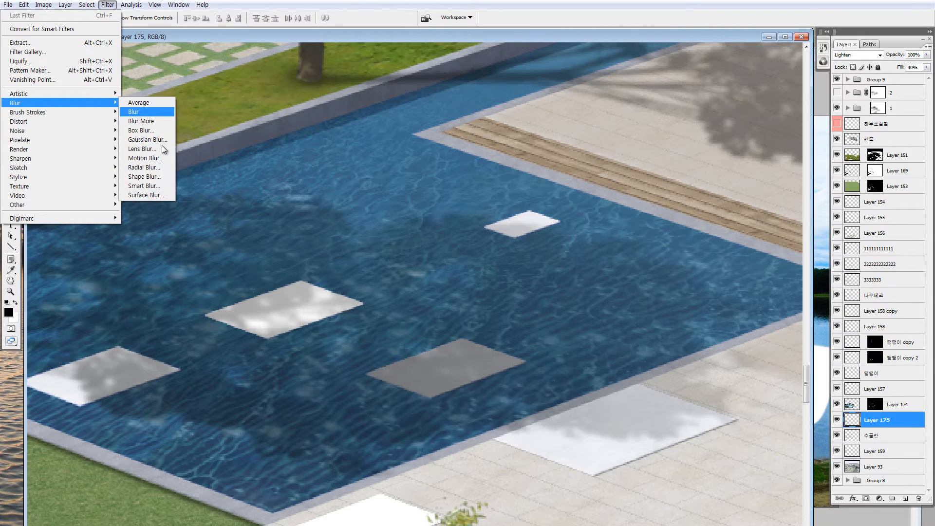
click(148, 139)
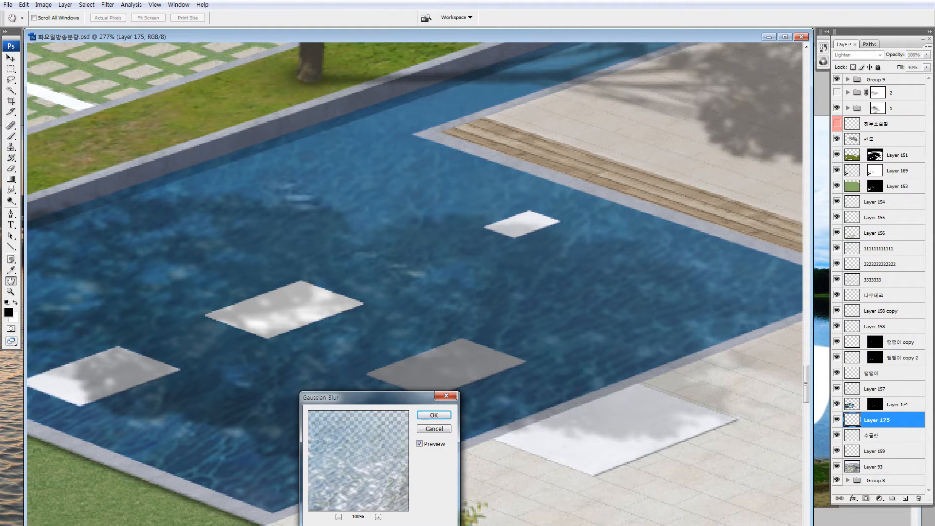
click(434, 415)
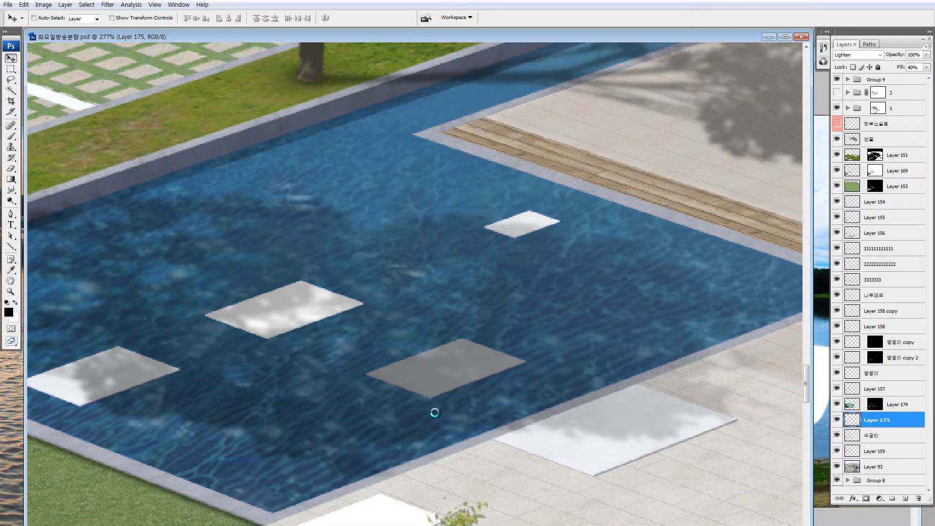
key(ctrl+minus)
key(ctrl+minus)
key(ctrl+minus)
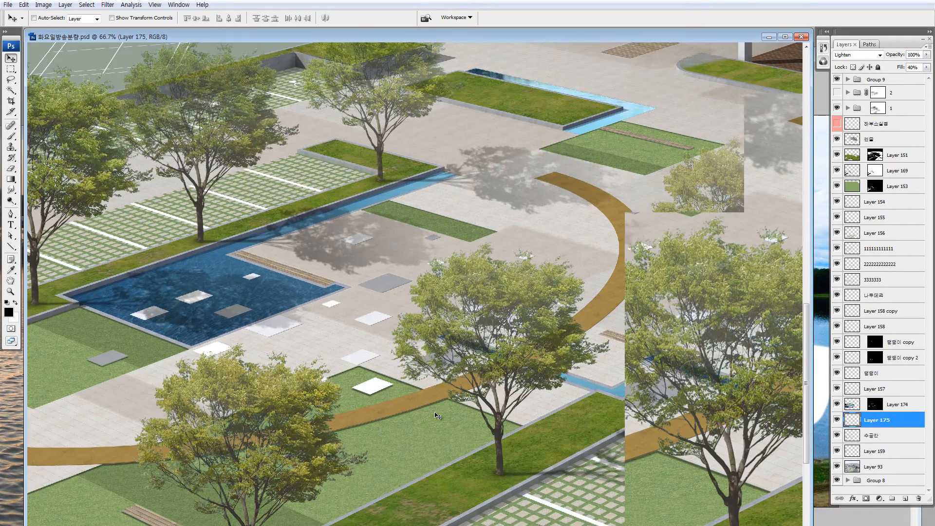
key(ctrl+t)
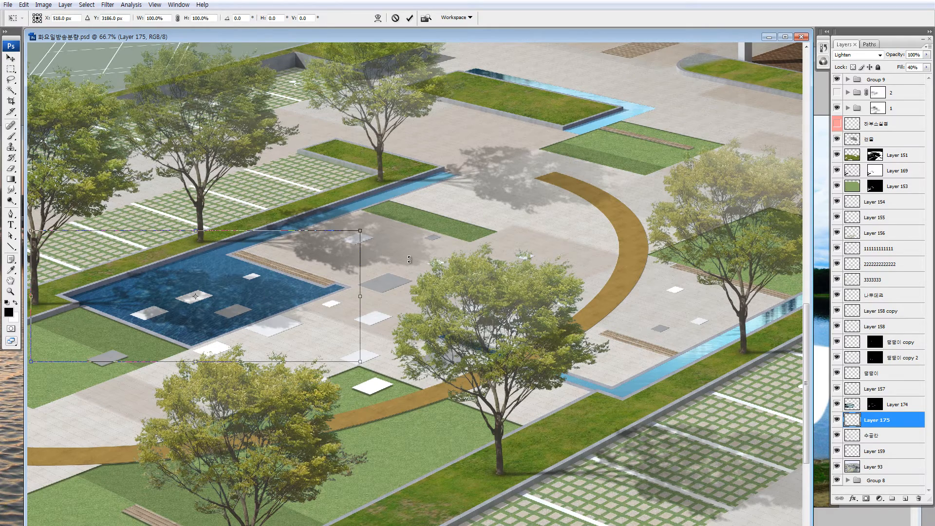
key(Return)
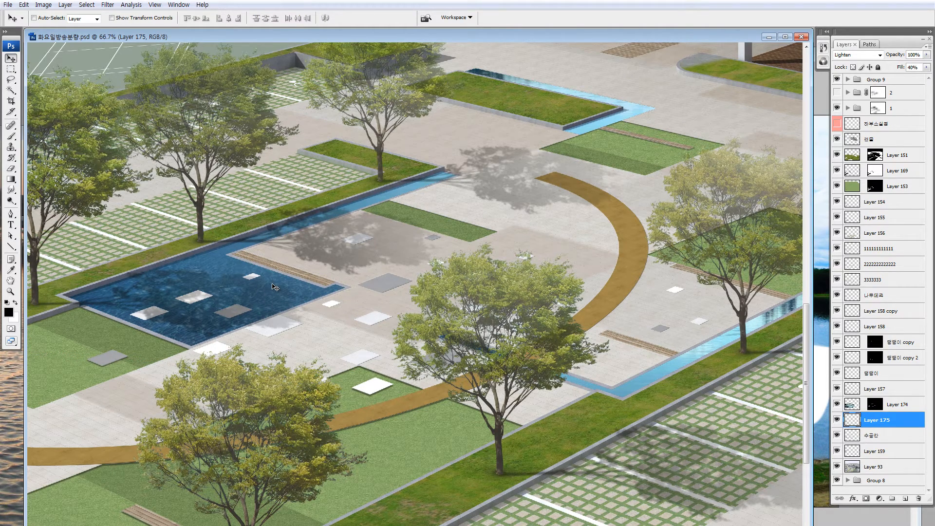
On the 수공간 layer, make a soft quick-mask selection around the foreground pool with a 500 px brush at 44% opacity
click(861, 439)
key(q)
key(b)
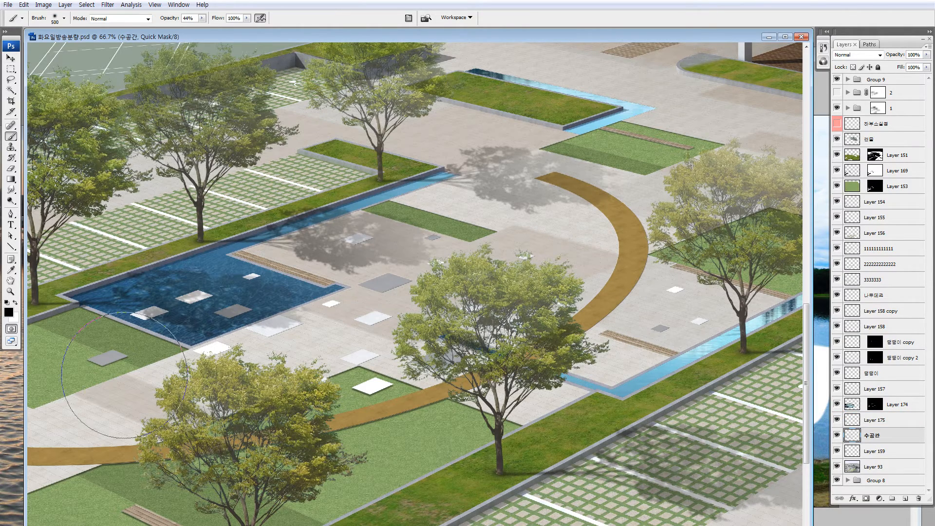
mouse_move(73, 356)
mouse_down()
mouse_move(94, 335)
mouse_move(209, 347)
mouse_move(259, 332)
mouse_move(292, 341)
mouse_move(284, 344)
mouse_move(288, 322)
mouse_move(350, 330)
mouse_move(180, 353)
mouse_up()
key(q)
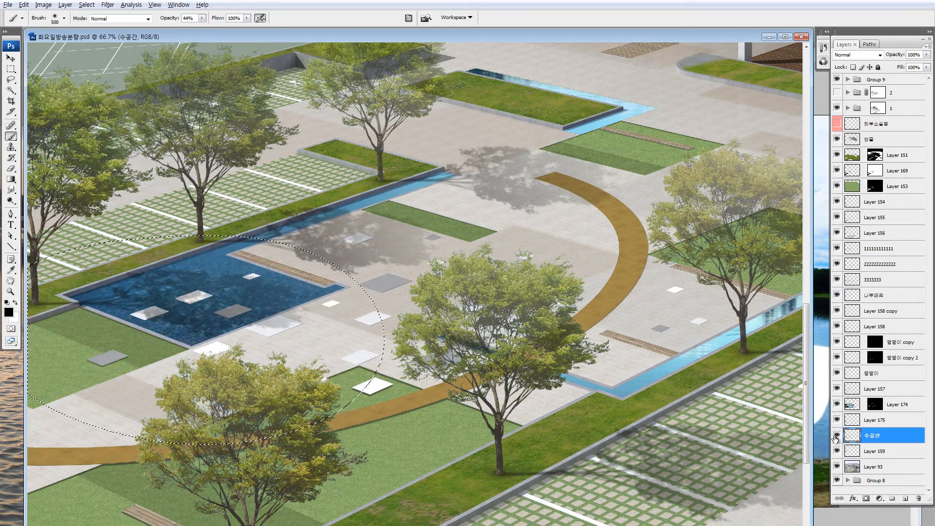
alt+click(836, 436)
alt+click(836, 436)
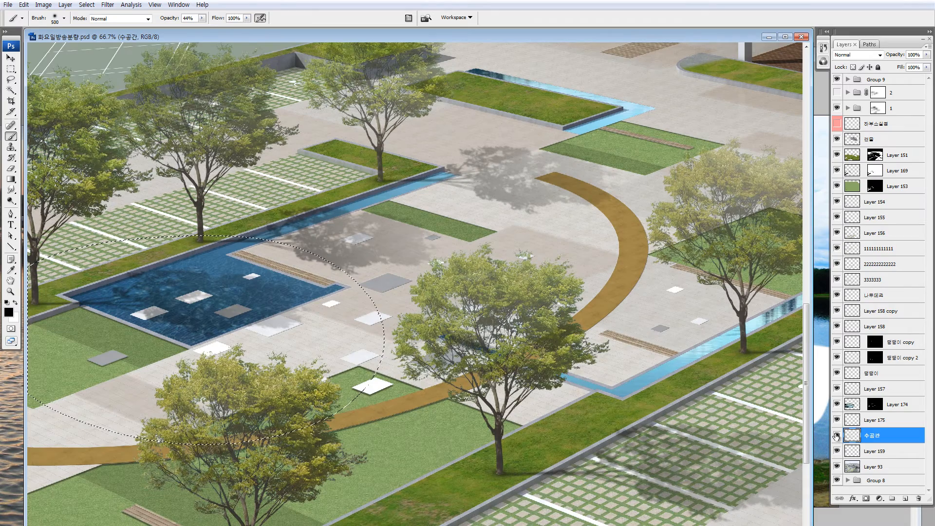
Raise the brightness of the selected foreground pool area on the 수공간 layer to +26 with Brightness/Contrast
key(alt+i)
key(a)
key(c)
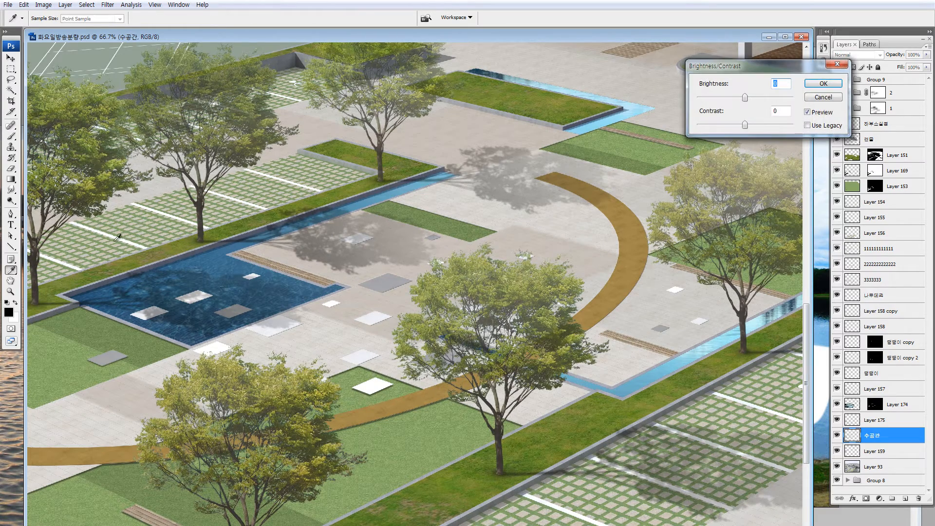
click(759, 99)
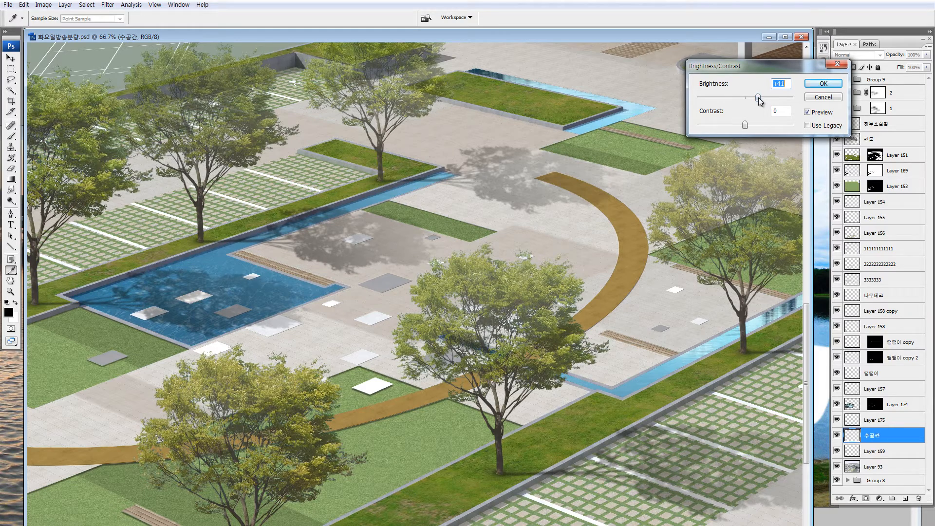
drag(759, 97, 753, 96)
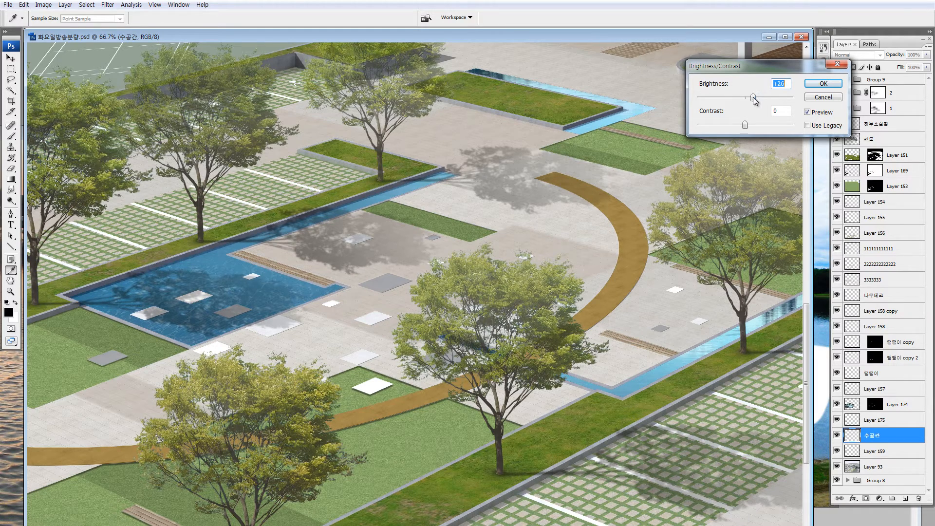
click(823, 83)
Adjust Hue/Saturation on the selected pool area of the 수공간 layer, setting hue to +22 and lightness to about +9
key(ctrl+u)
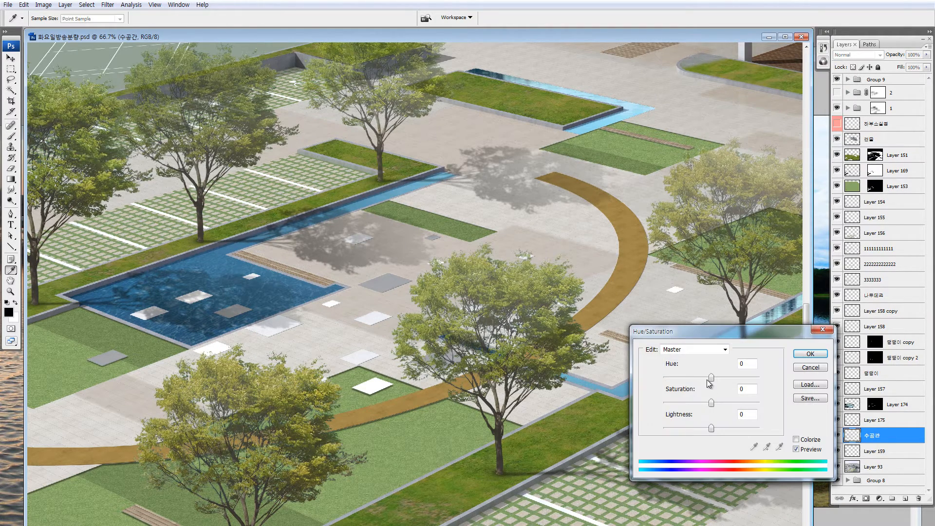
drag(711, 377, 725, 379)
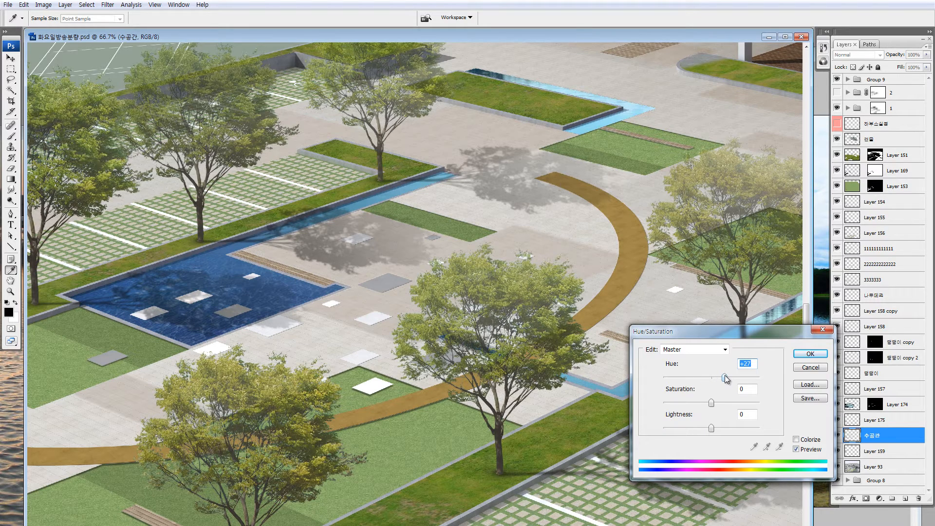
drag(716, 430, 717, 428)
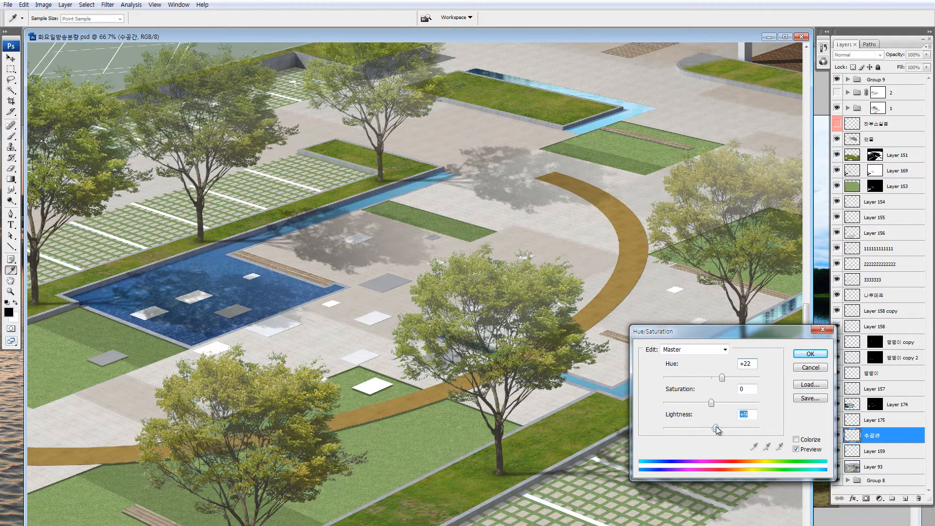
click(810, 353)
key(b)
key(z)
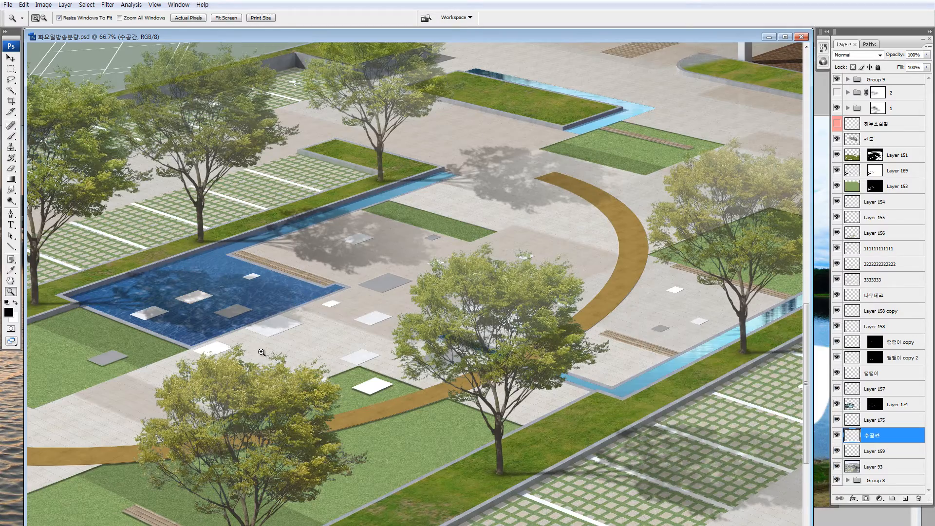
Examine the recolored foreground pool up close and against the whole rendering
drag(125, 255, 276, 344)
key(ctrl+minus)
key(ctrl+minus)
key(ctrl+minus)
key(ctrl+minus)
key(ctrl+minus)
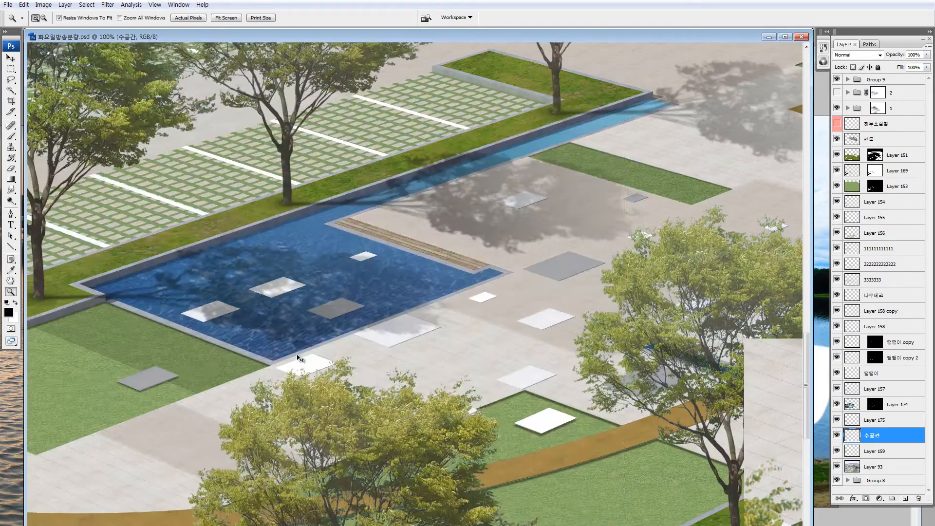
key(ctrl+0)
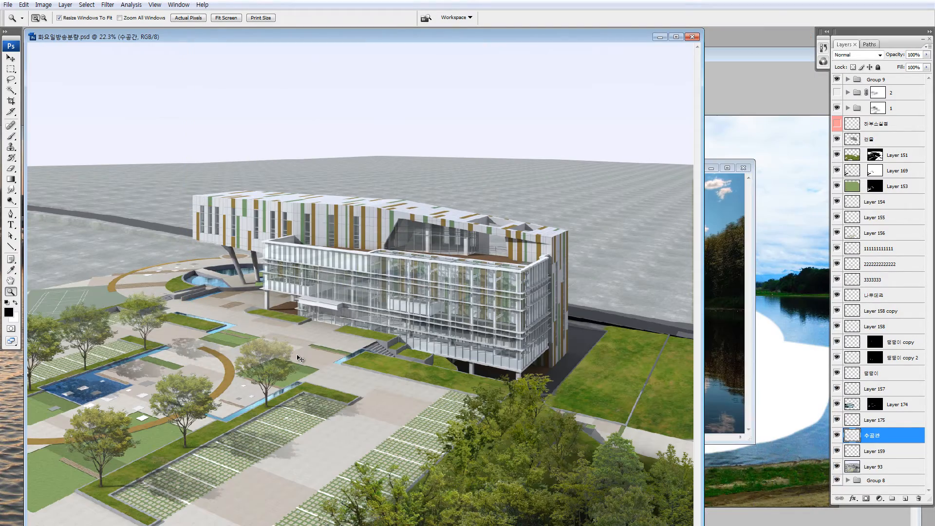
key(ctrl+minus)
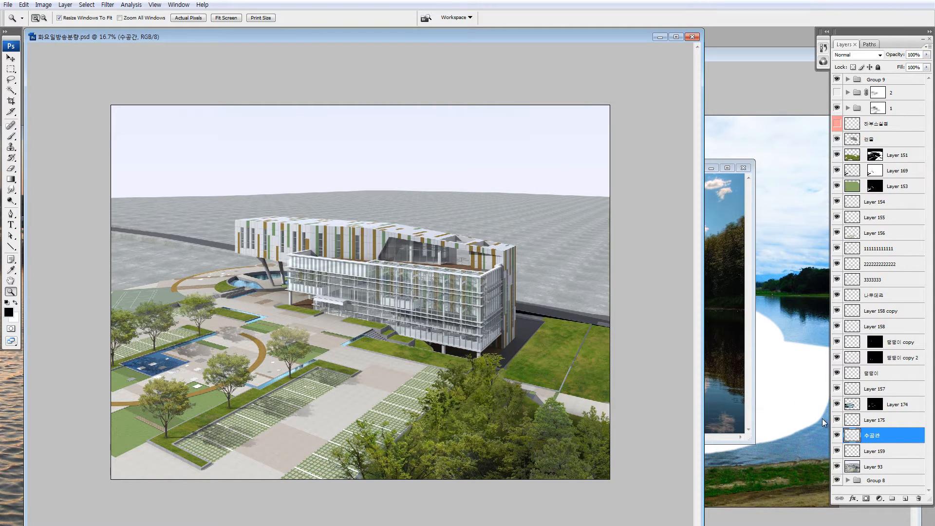
Lasso the narrow water channel beyond the foreground trees on the 수공간 layer with a 5 px feather, and darken it to lightness -20 with Hue/Saturation
key(l)
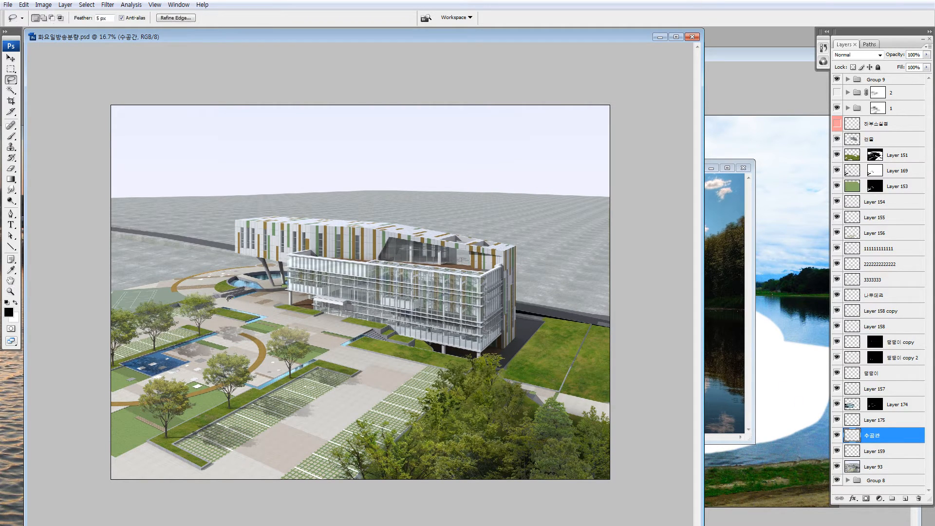
mouse_move(230, 298)
mouse_down()
mouse_move(229, 335)
mouse_move(287, 319)
mouse_move(216, 302)
mouse_up()
key(ctrl+h)
key(ctrl+u)
click(701, 428)
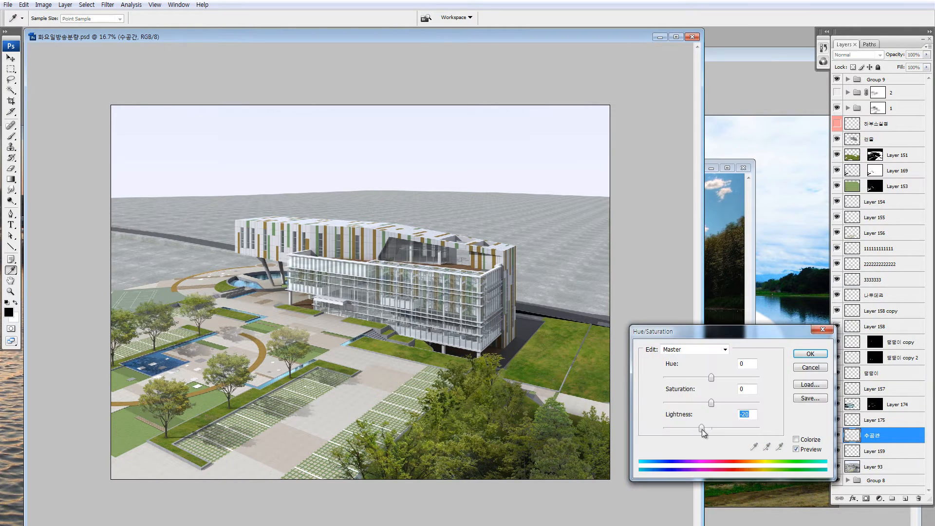
click(808, 354)
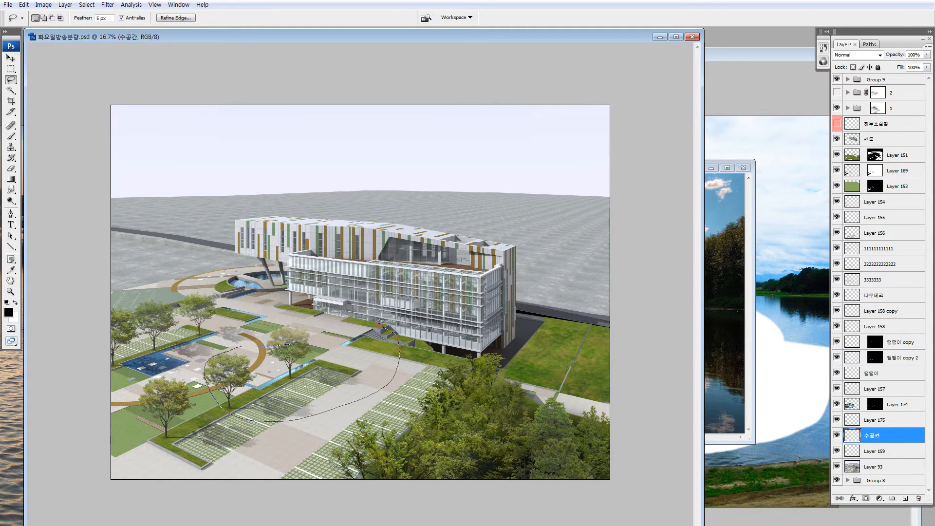
Lasso the remaining water channels between the curved path and the building steps on the 수공간 layer, and open Hue/Saturation for them
key(ctrl+u)
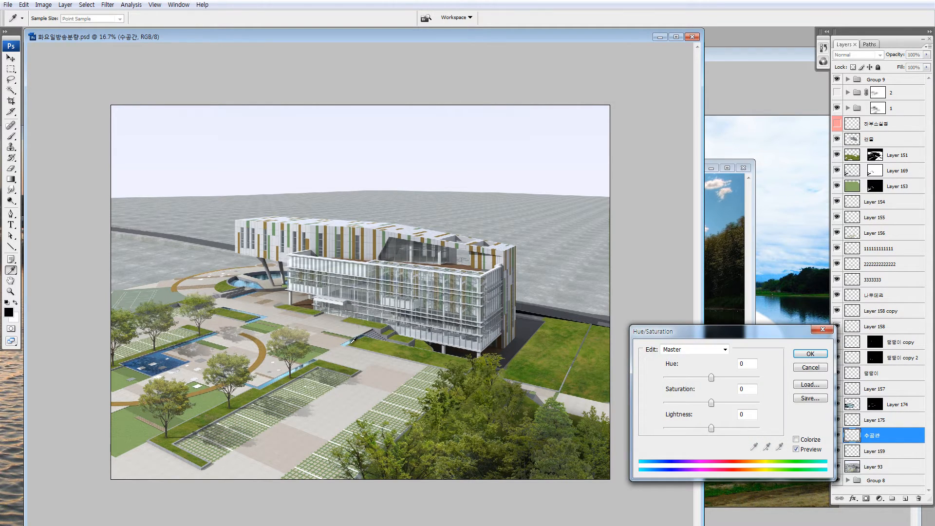
Darken the 수공간 water layer with Hue/Saturation, setting Lightness to -12
drag(711, 428, 708, 428)
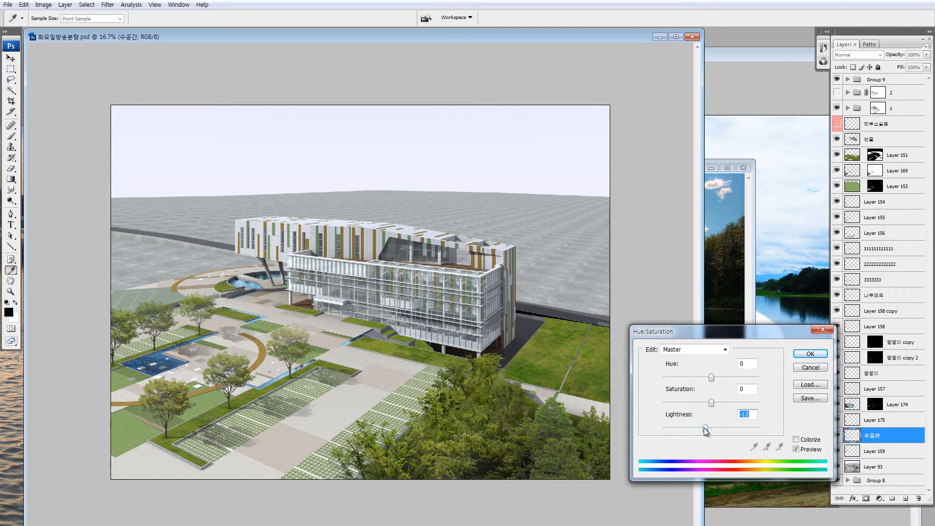
click(811, 353)
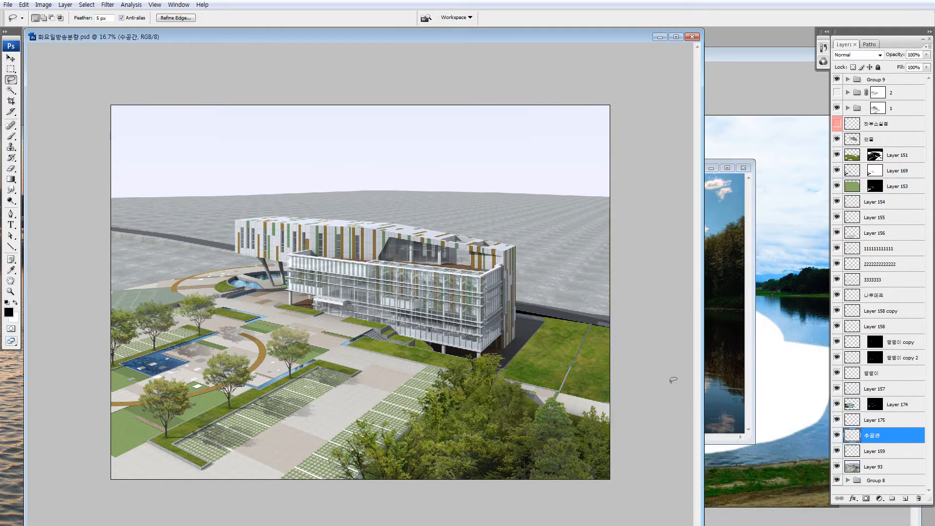
Compare the plaza's water features with the file's opening snapshot in the history, and return to the latest state
key(z)
drag(179, 251, 396, 377)
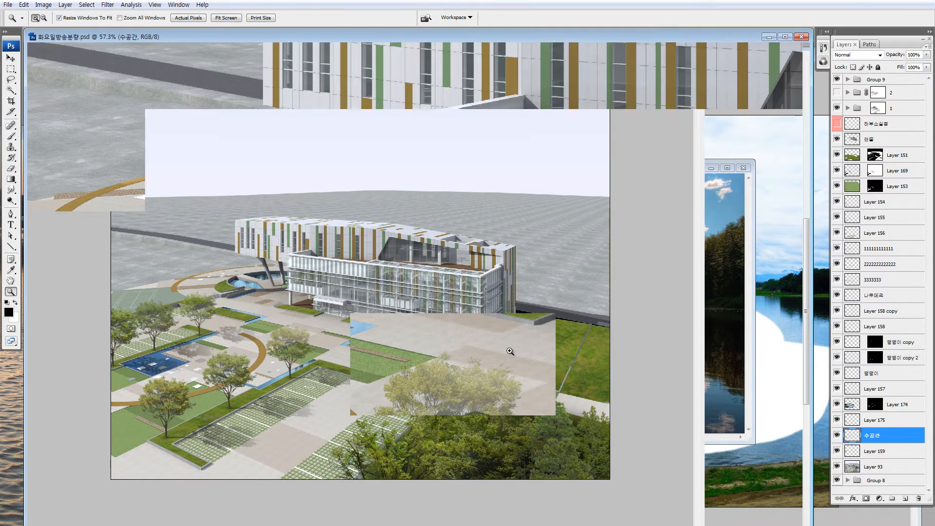
click(823, 47)
click(775, 63)
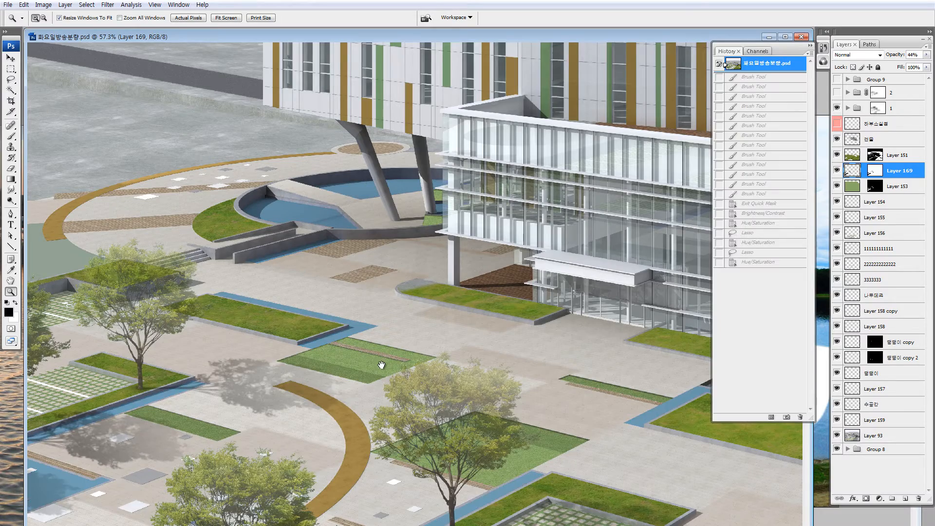
drag(381, 366, 528, 257)
key(ctrl+z)
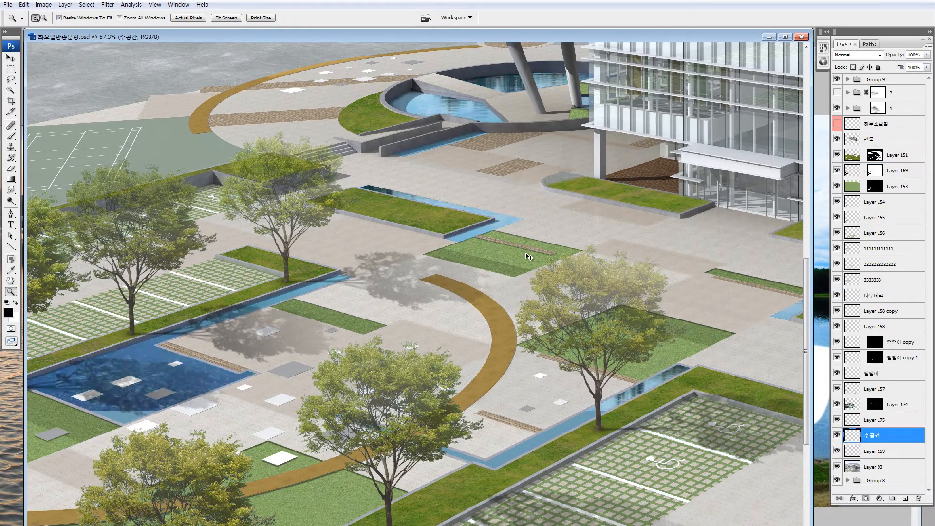
Examine the water reflections in the round pool, the plaza channels, the entrance stairs area and the dark blue pool
drag(481, 110, 399, 159)
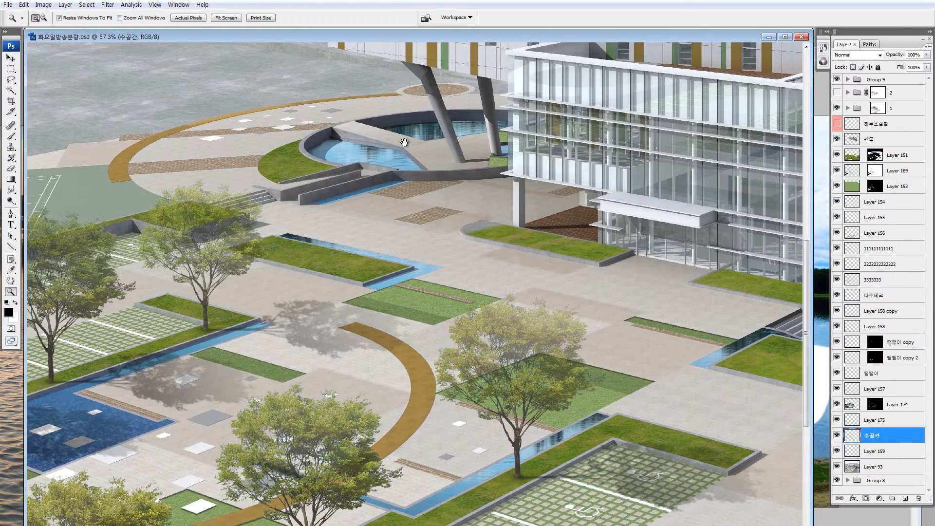
drag(584, 235, 273, 227)
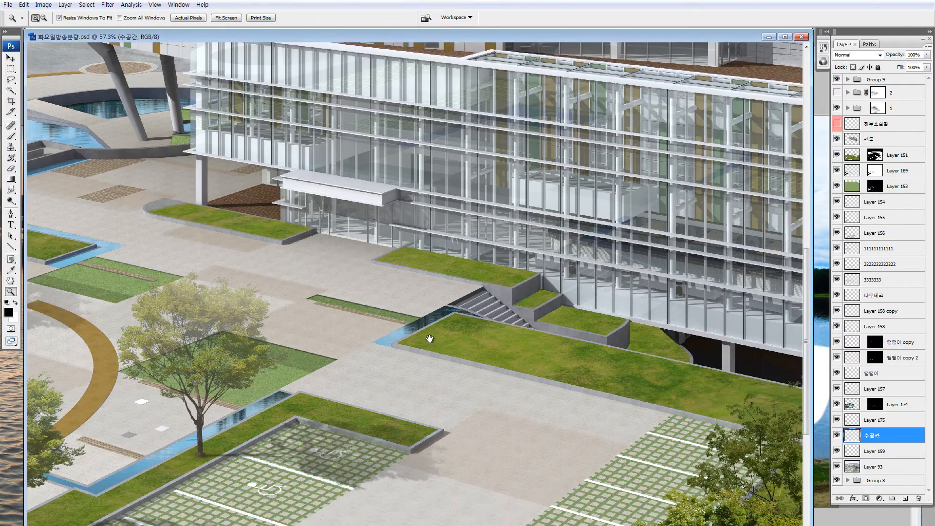
drag(464, 356, 427, 335)
drag(490, 384, 428, 342)
drag(295, 318, 624, 349)
drag(458, 298, 573, 293)
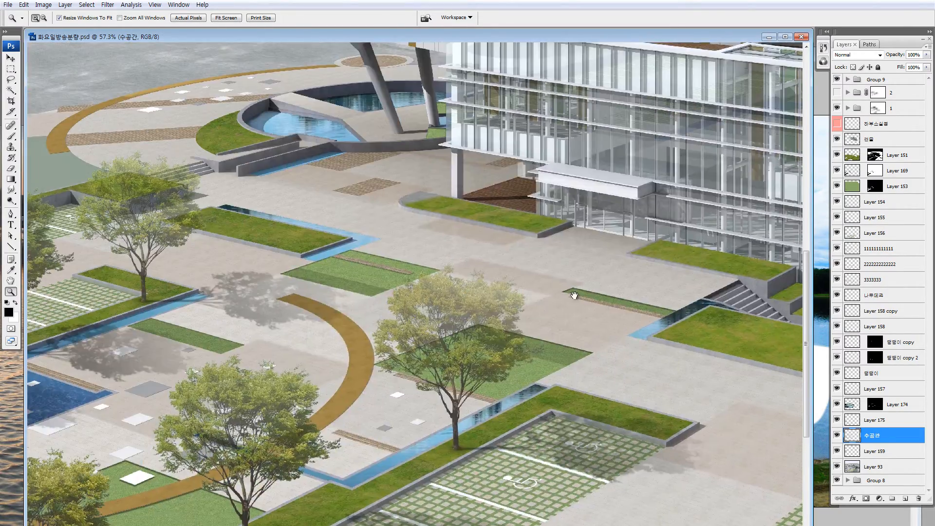
drag(397, 301, 587, 295)
key(ctrl+z)
key(ctrl+shift+z)
key(ctrl+shift+z)
key(ctrl+shift+z)
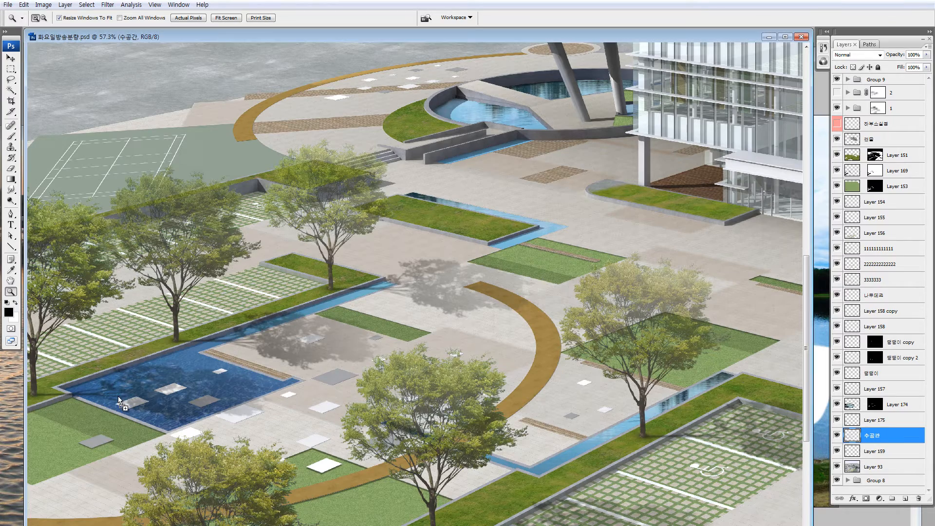
Check the image size of 154-lake-trees-reflection.jpg without changing it, and close the photo
key(ctrl+Tab)
drag(512, 169, 380, 146)
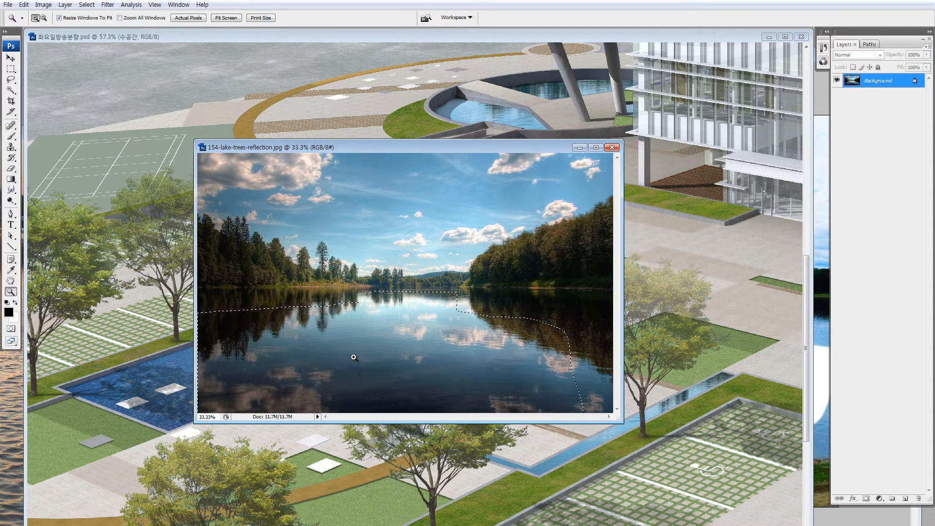
key(ctrl+alt+i)
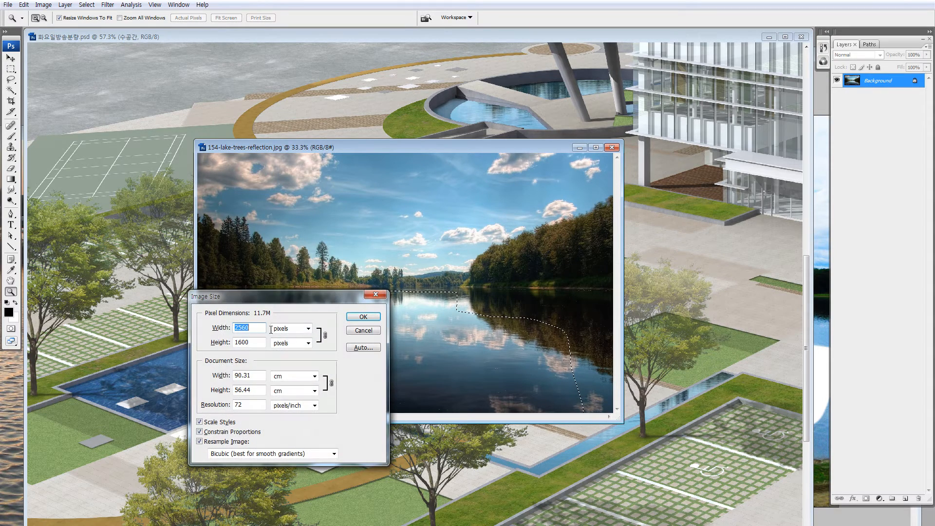
click(363, 330)
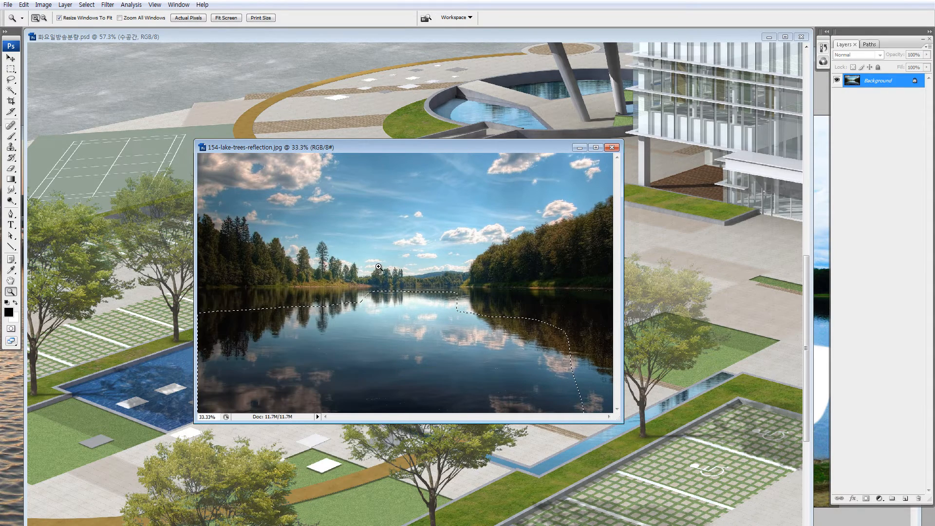
click(611, 147)
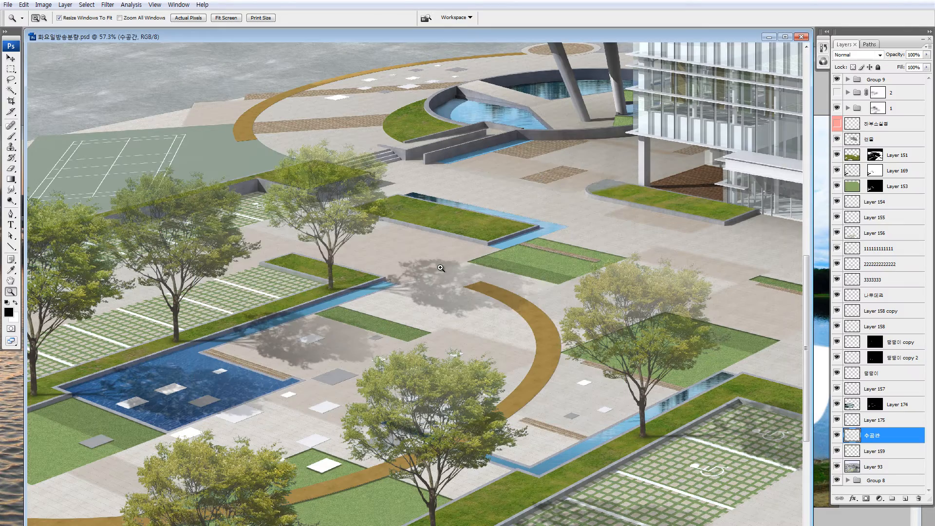
Show the whole building rendering again and close the cloudy lake photo without saving its changes
alt+click(181, 393)
alt+click(199, 379)
alt+click(218, 356)
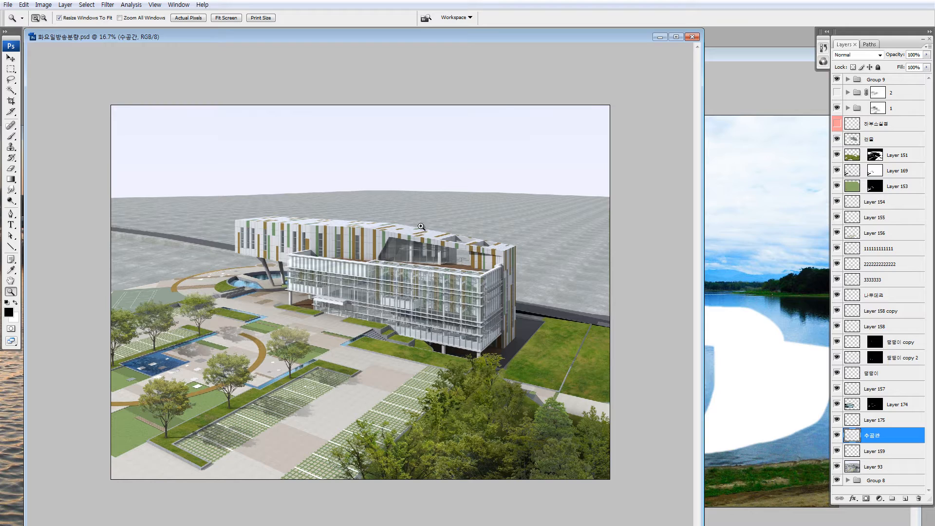
drag(766, 55, 383, 99)
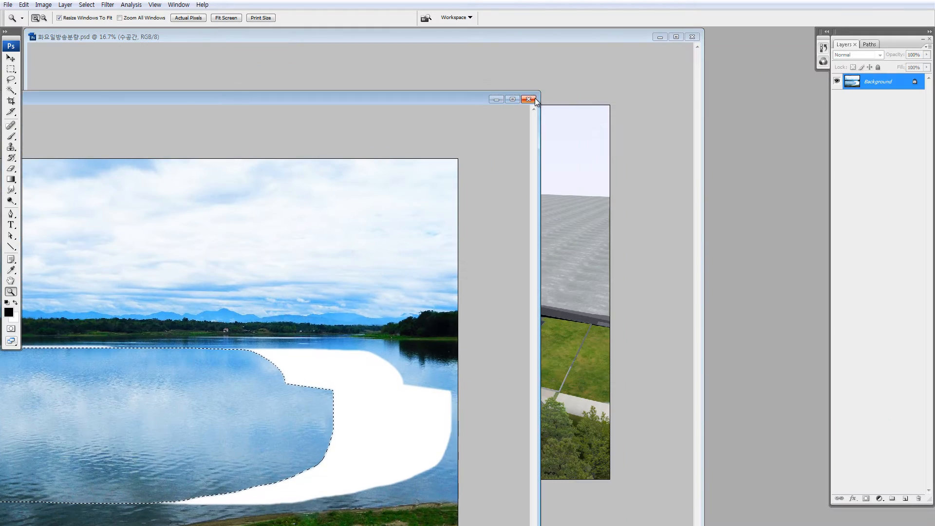
click(529, 99)
click(470, 207)
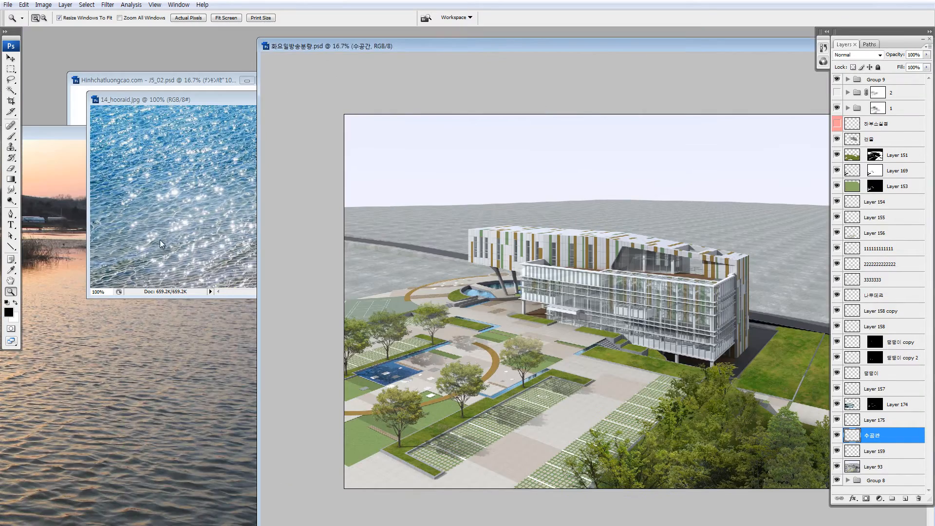
Inspect the sparkling water photo 14_hooraid.jpg, and close both it and the sunset lake photo
click(195, 273)
click(209, 289)
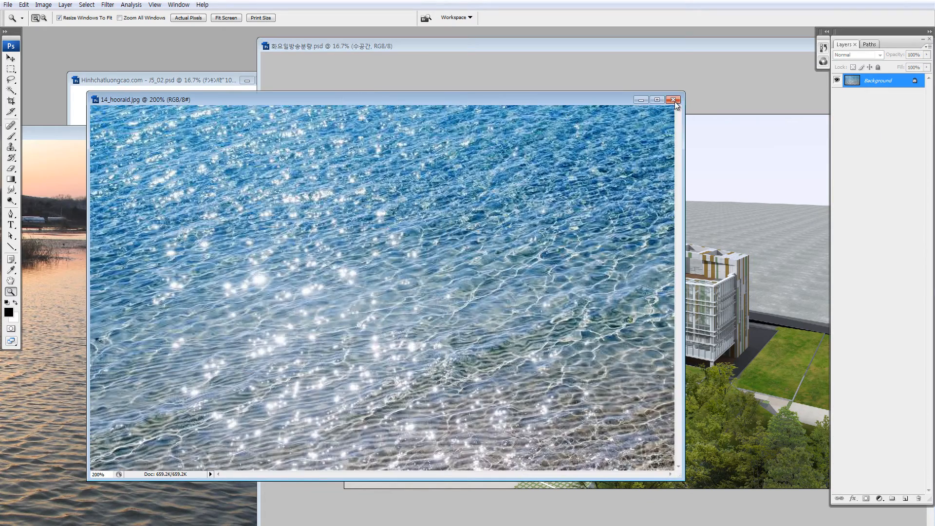
click(674, 99)
drag(323, 127, 534, 68)
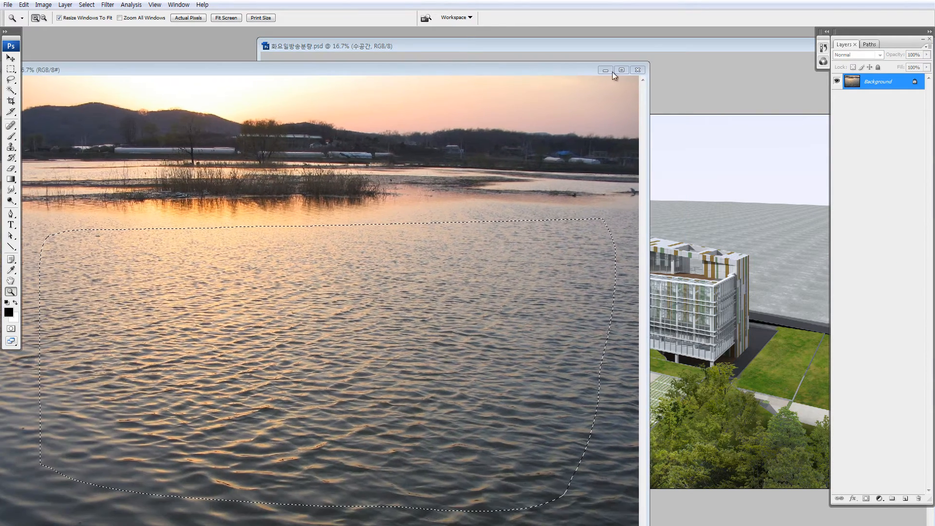
click(639, 70)
Close the tree source files J5_02.psd and J5_03.psd
click(212, 80)
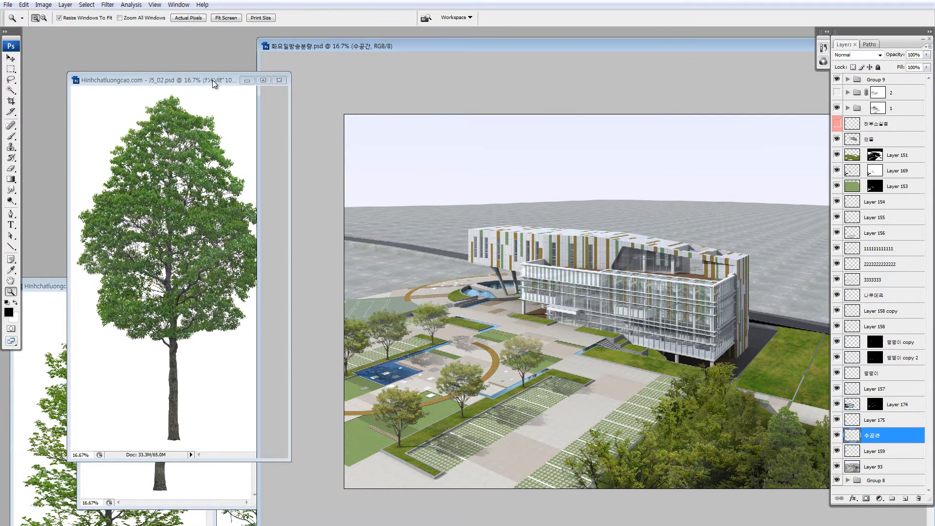
click(282, 80)
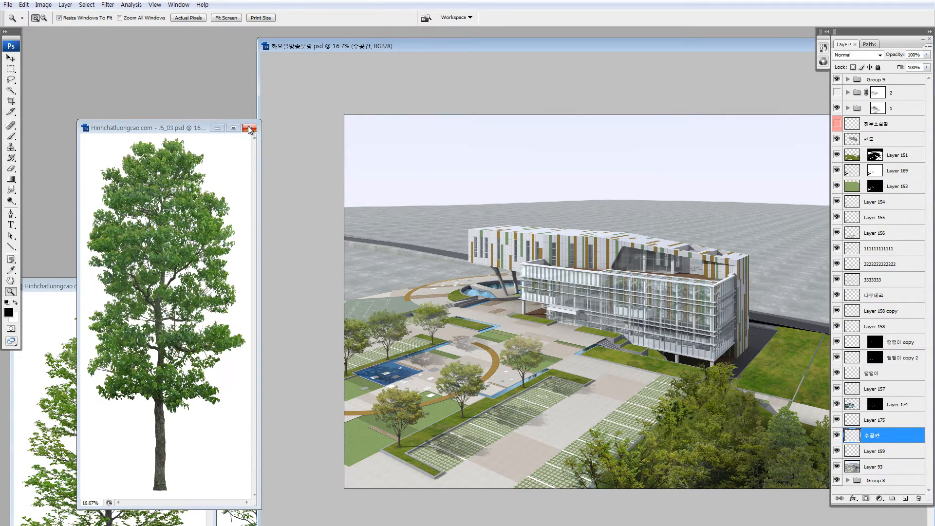
click(249, 128)
key(Return)
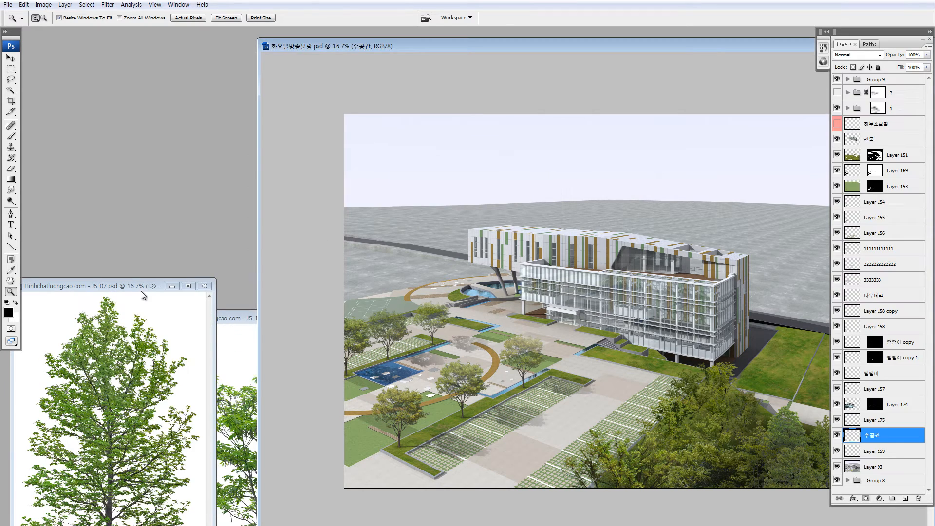
Close the tree source files J5_07.psd and J5_11.psd without saving changes
drag(149, 286, 195, 162)
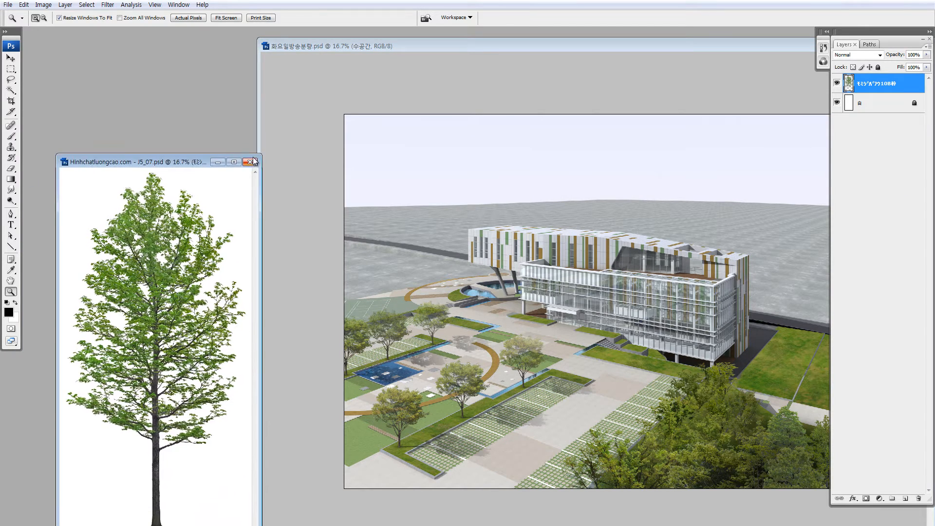
click(250, 161)
click(469, 208)
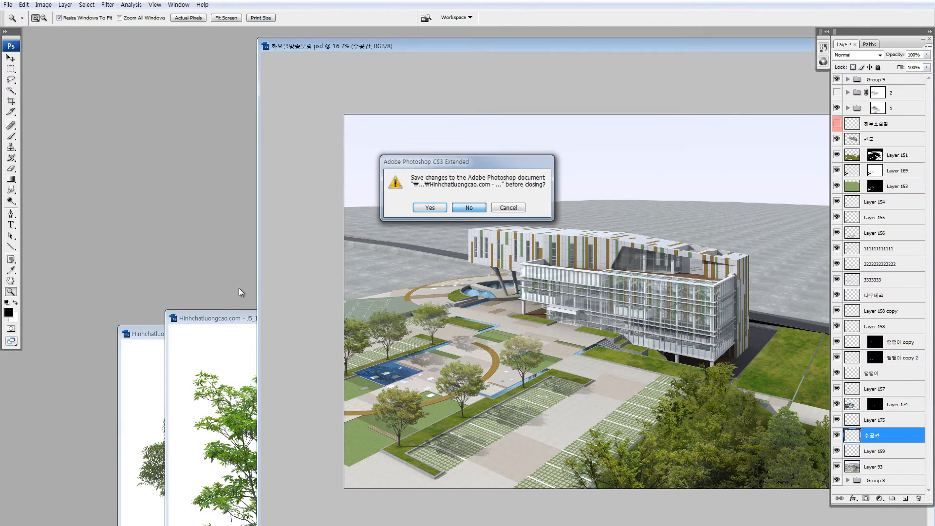
drag(229, 316, 145, 122)
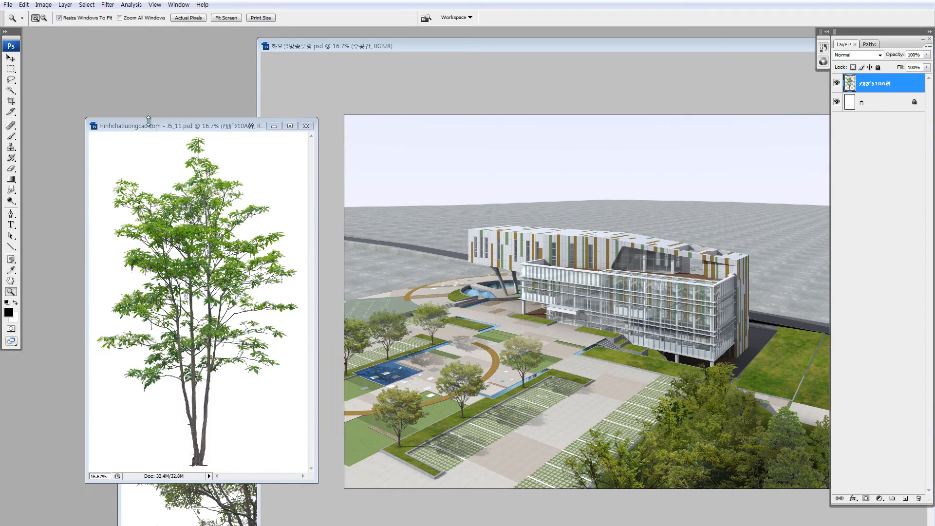
click(306, 126)
click(458, 211)
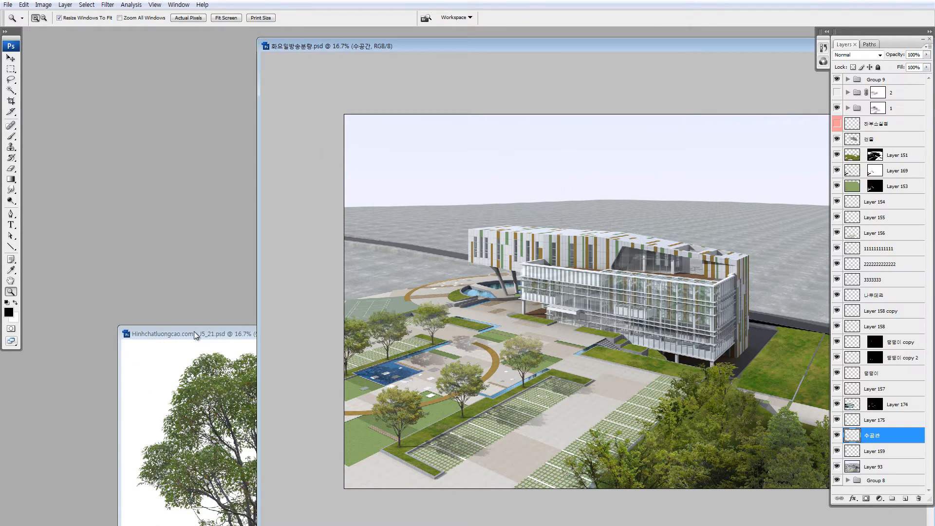
Close the last tree source file, J5_21.psd, without saving changes
drag(180, 326, 118, 181)
click(330, 190)
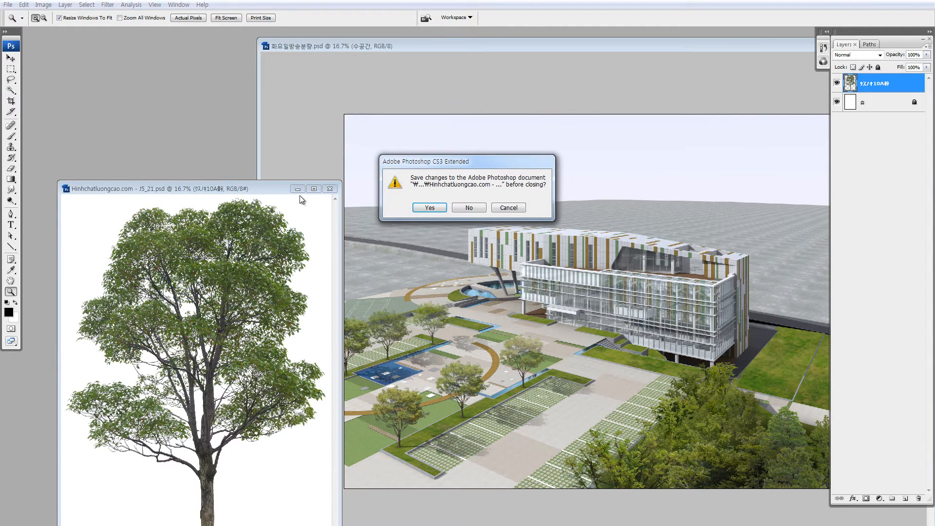
click(465, 208)
Examine the green grass clumps and their reflections in the grass source file, and minimize that file
drag(495, 44, 318, 35)
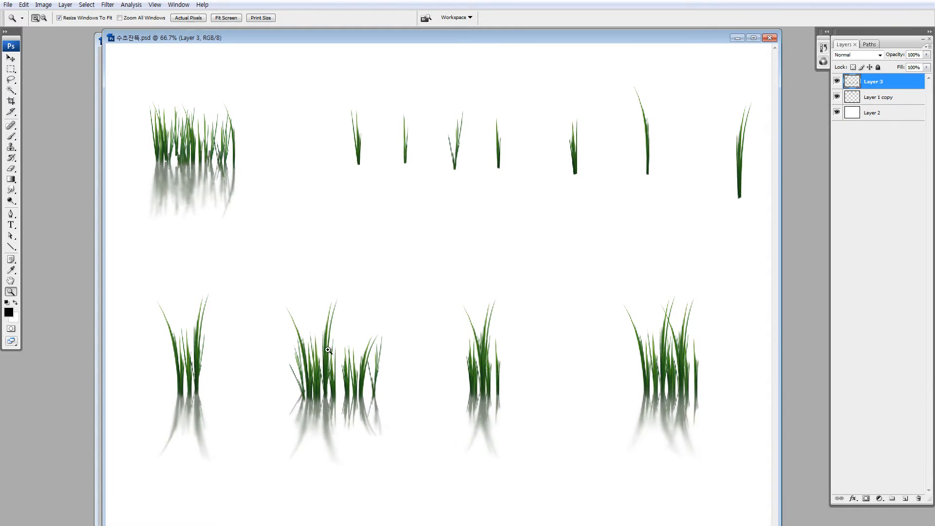
drag(329, 351, 367, 393)
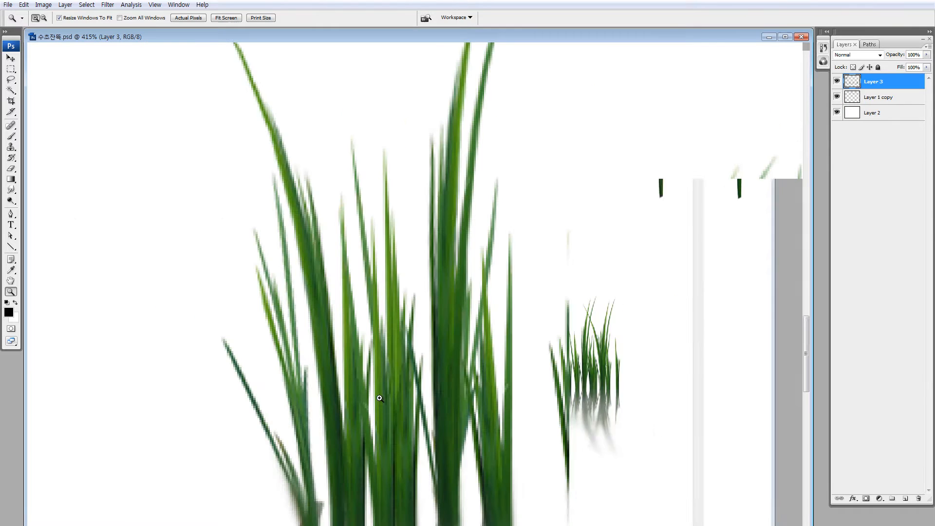
key(ctrl+minus)
key(ctrl+minus)
key(ctrl+minus)
key(ctrl+minus)
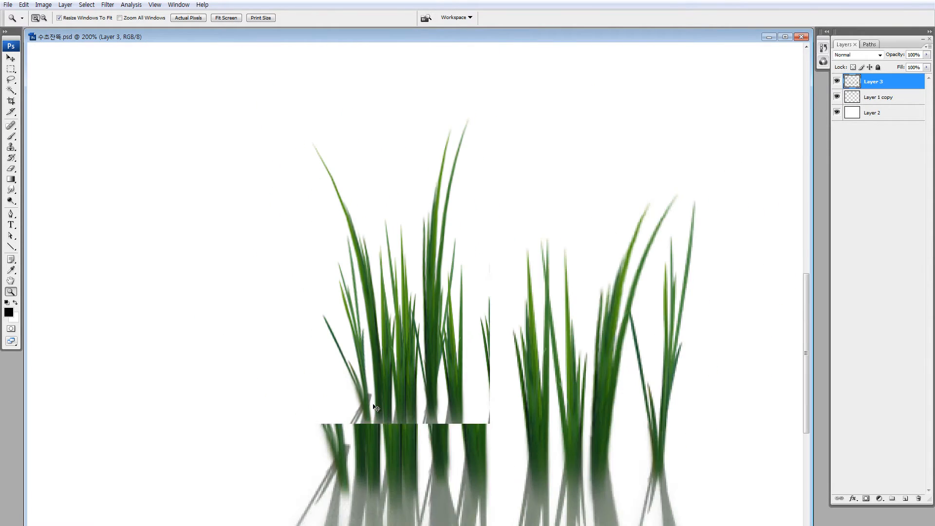
key(ctrl+minus)
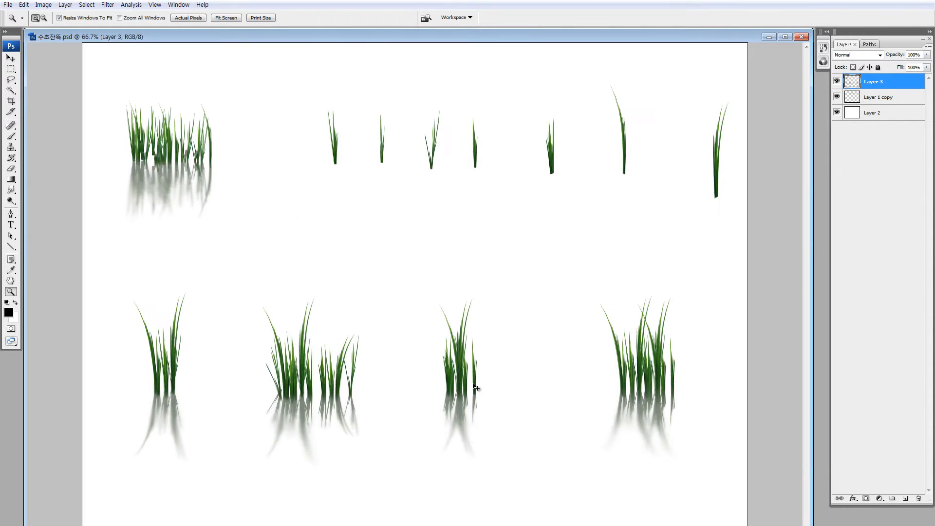
key(ctrl+minus)
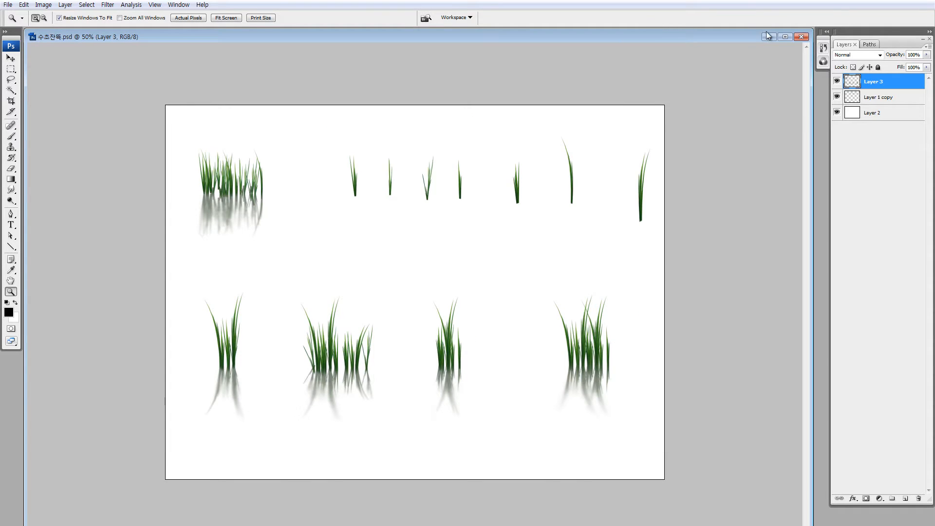
click(768, 36)
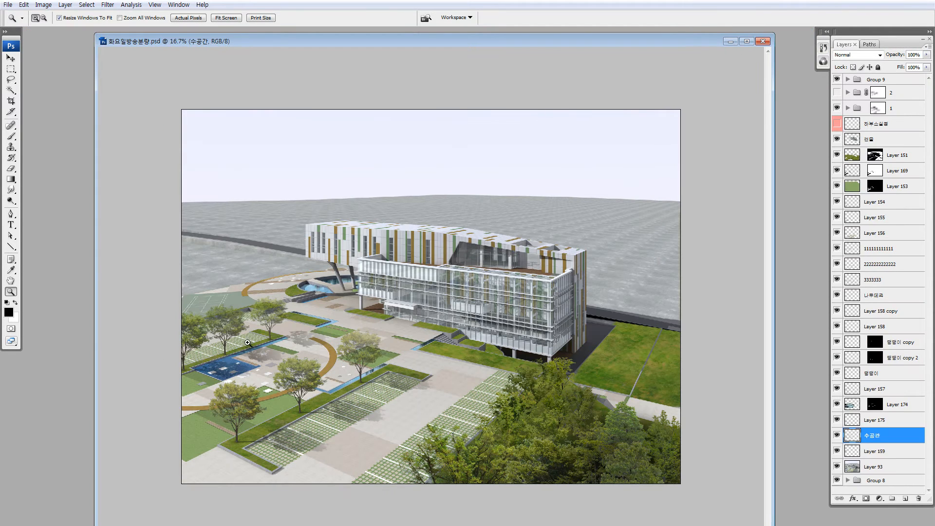
Add a new empty layer at the top of the layer stack, above Group 9
drag(248, 342, 289, 416)
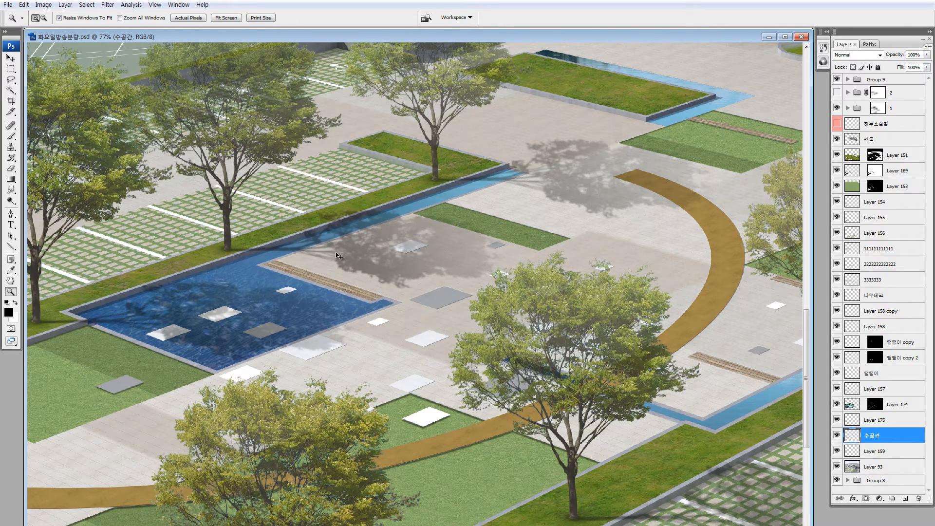
key(ctrl+0)
key(ctrl+minus)
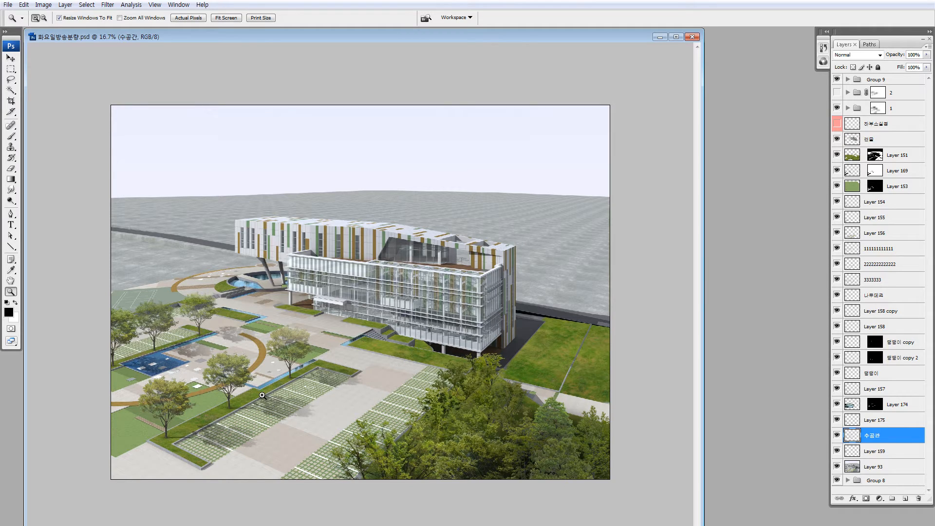
click(894, 109)
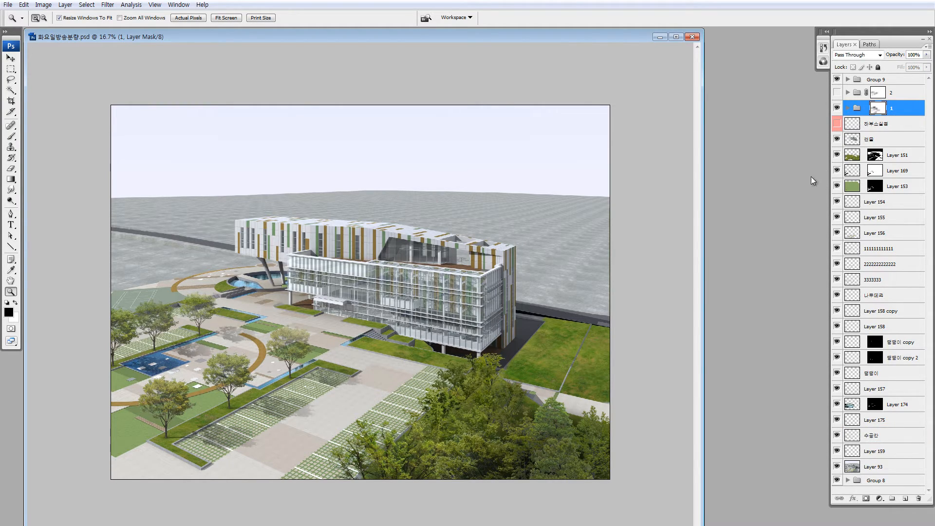
click(884, 80)
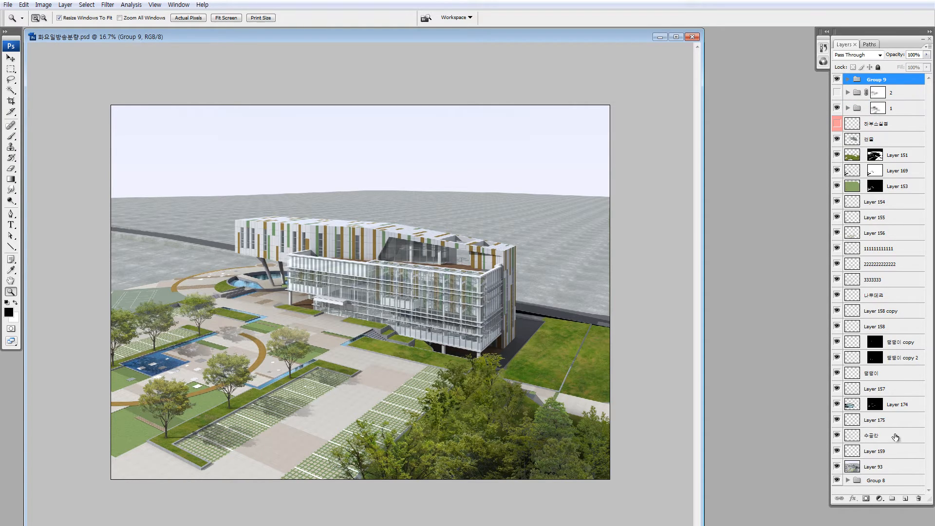
click(906, 498)
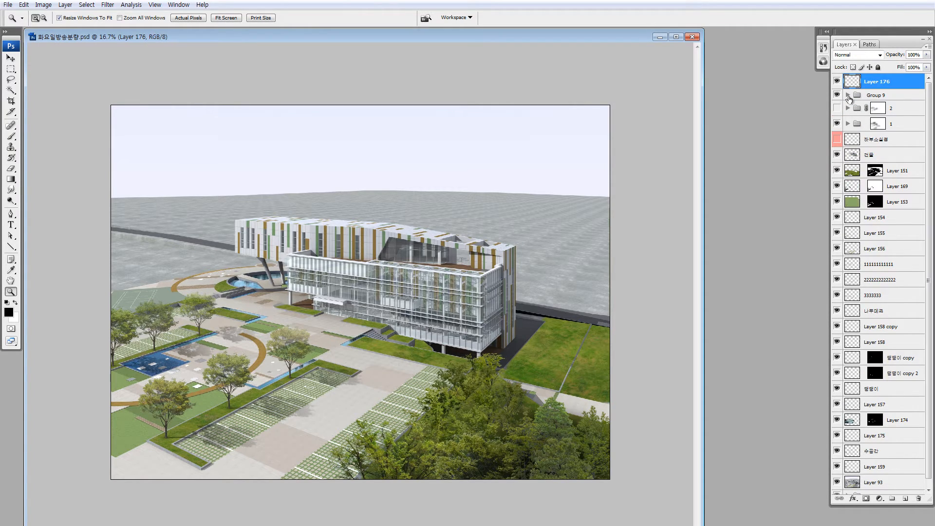
click(839, 81)
click(839, 81)
Outline a tall, thin grass blade over the pool with the Polygonal Lasso and fill it with green 357b43
drag(243, 406, 275, 408)
drag(134, 220, 365, 398)
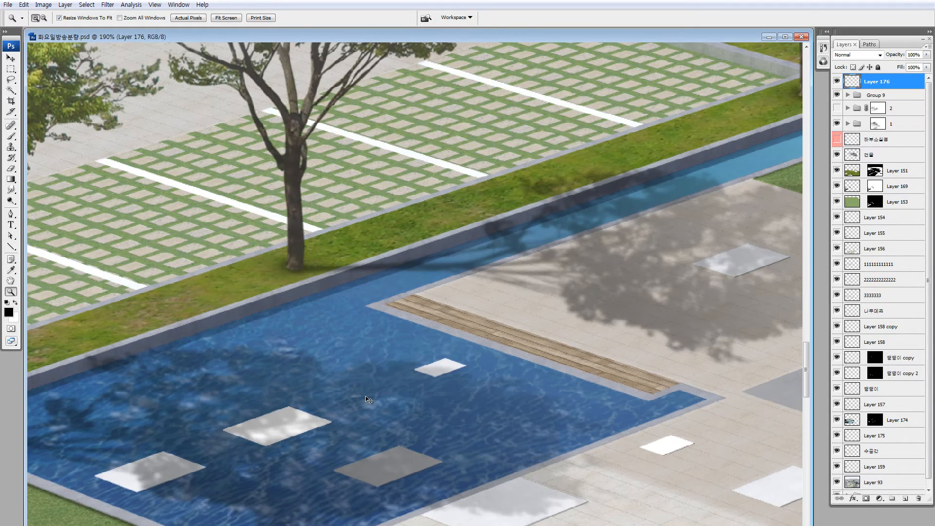
key(l)
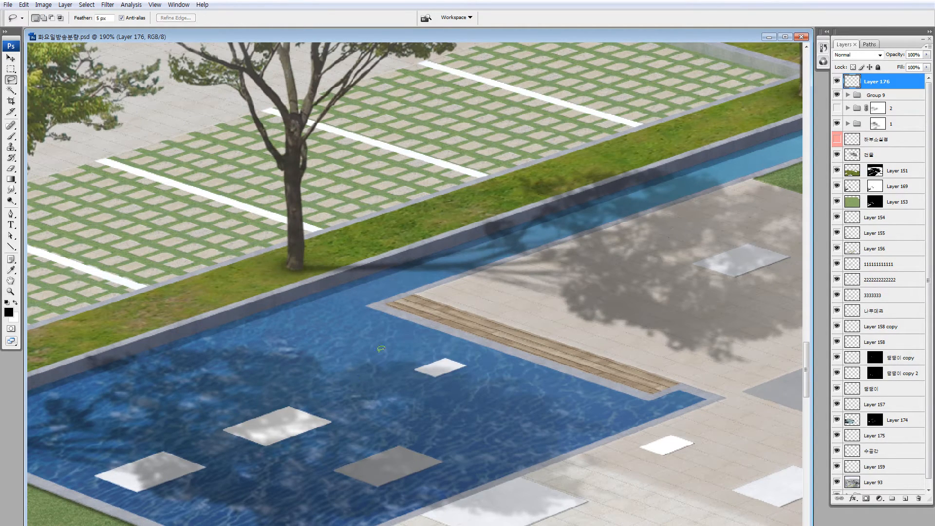
key(shift+l)
double_click(429, 429)
click(9, 312)
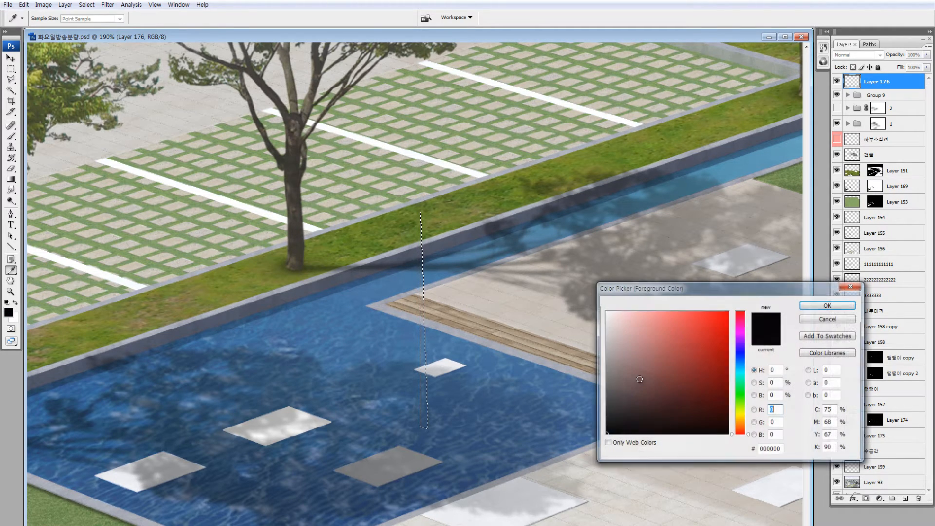
click(739, 390)
click(673, 376)
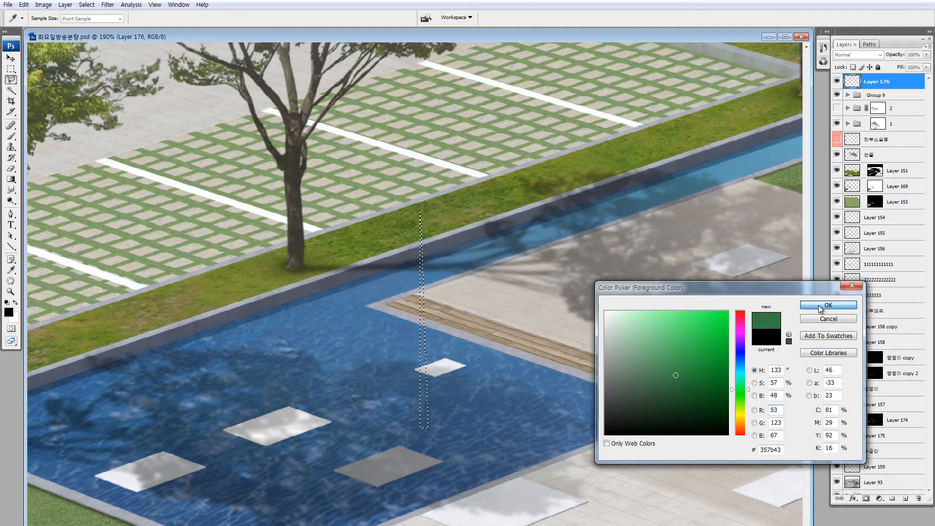
click(818, 305)
key(alt+BackSpace)
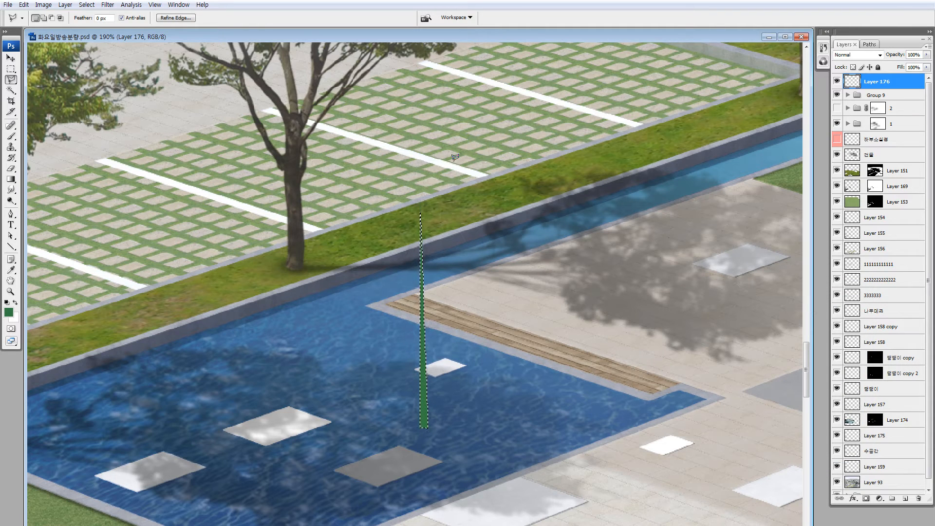
Select the right side of the green blade and darken it with a Hue/Saturation lightness of about -14, then deselect
click(420, 200)
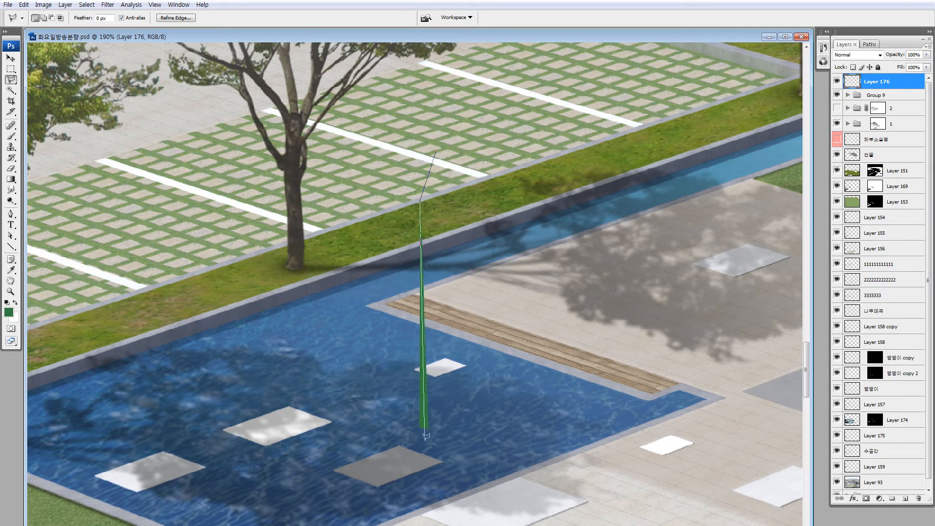
click(425, 437)
double_click(489, 390)
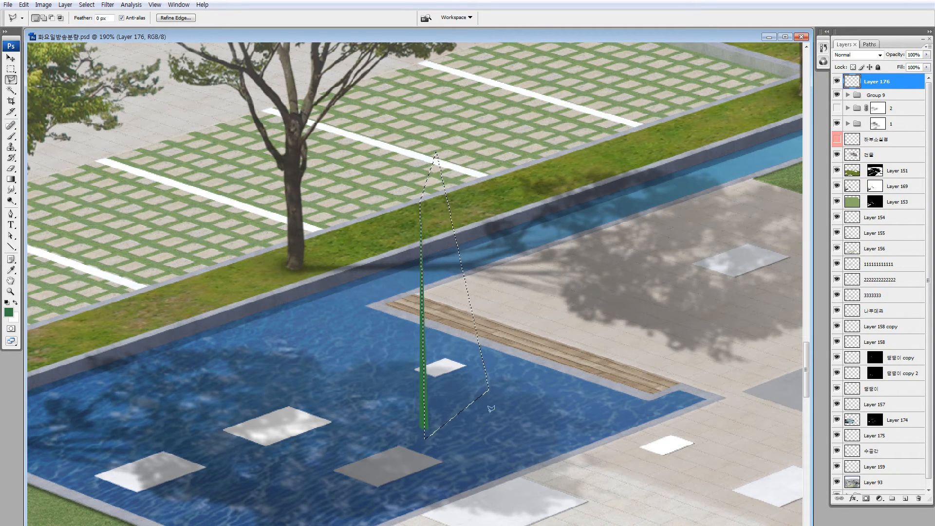
key(ctrl+u)
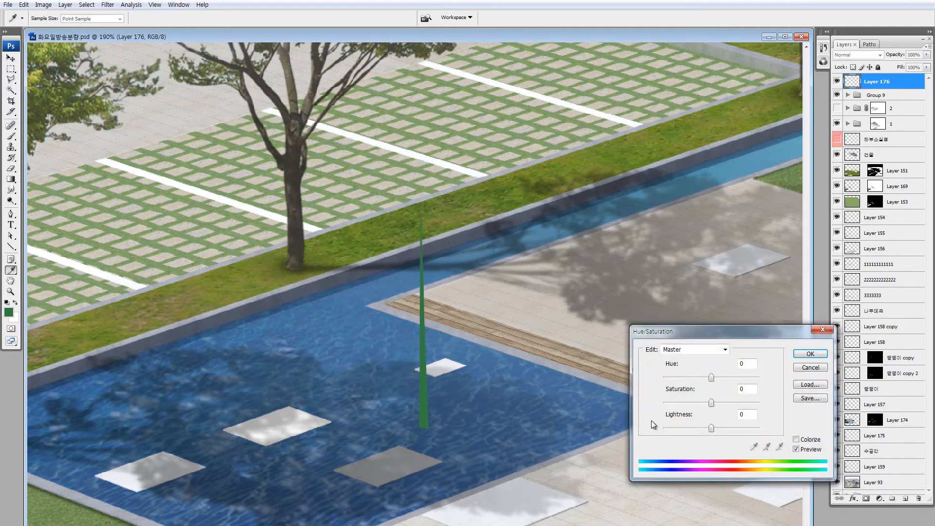
drag(704, 428, 702, 432)
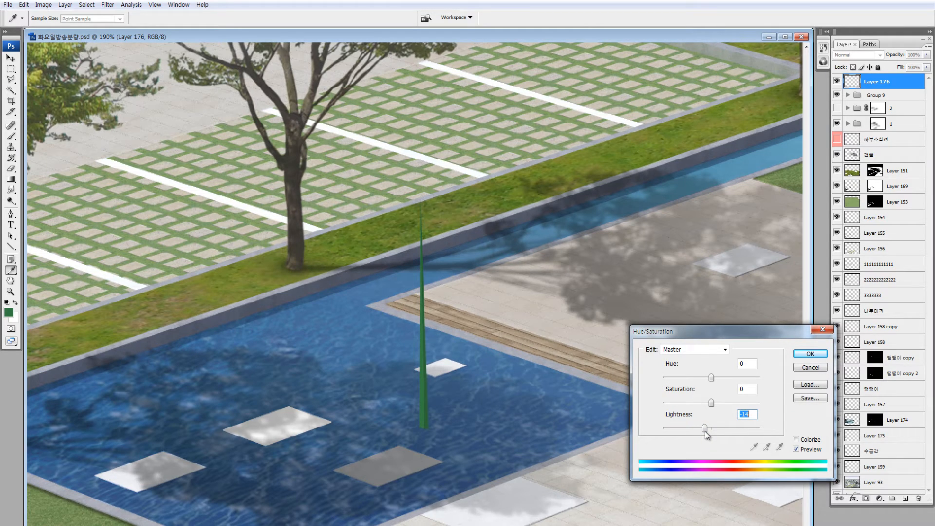
click(808, 356)
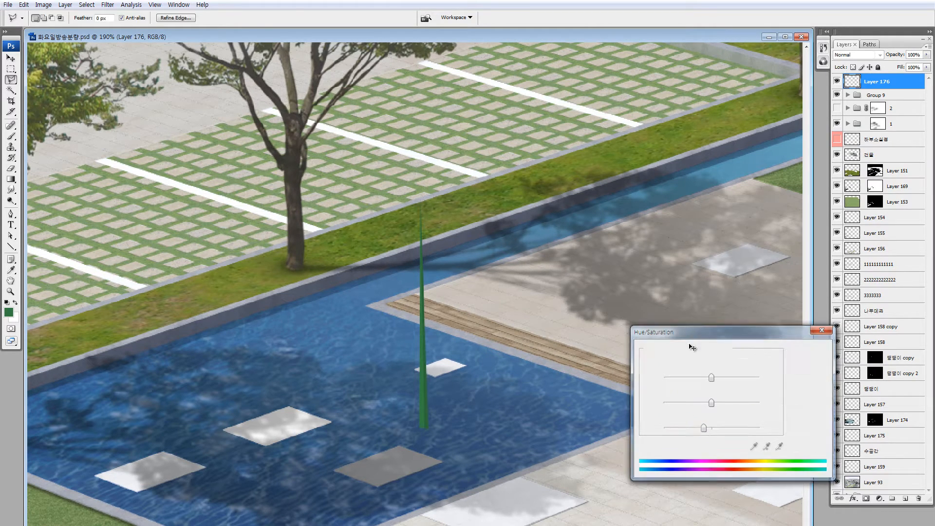
key(ctrl+d)
Move the green blade onto the paving beside the pool and place two copies of it to the right
key(v)
mouse_move(447, 391)
mouse_down()
mouse_move(462, 287)
mouse_move(586, 297)
mouse_move(611, 464)
mouse_move(323, 293)
mouse_move(438, 340)
mouse_move(467, 257)
mouse_move(437, 234)
mouse_move(424, 273)
mouse_move(436, 390)
mouse_up()
key(space)
key(m)
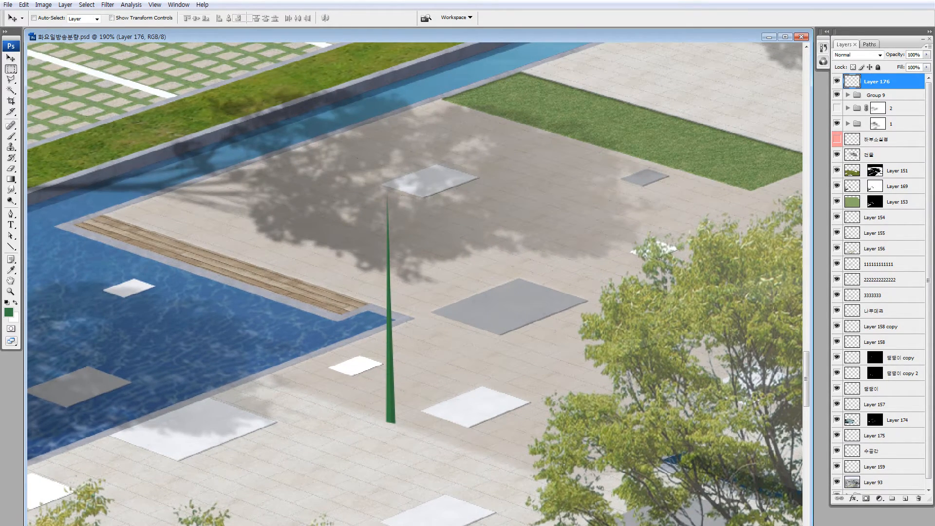
mouse_move(313, 139)
mouse_down()
mouse_move(518, 513)
mouse_move(523, 505)
mouse_up()
mouse_move(433, 386)
mouse_down()
mouse_move(517, 362)
mouse_move(671, 393)
mouse_up()
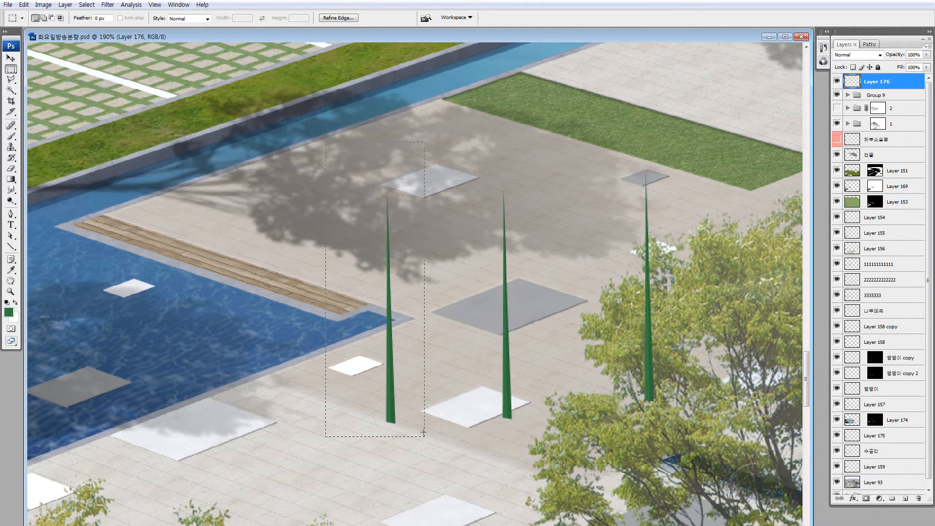
Shift the leftmost of the three blades further left, closer to the end of the wooden deck strip
drag(390, 229, 361, 227)
key(ctrl+d)
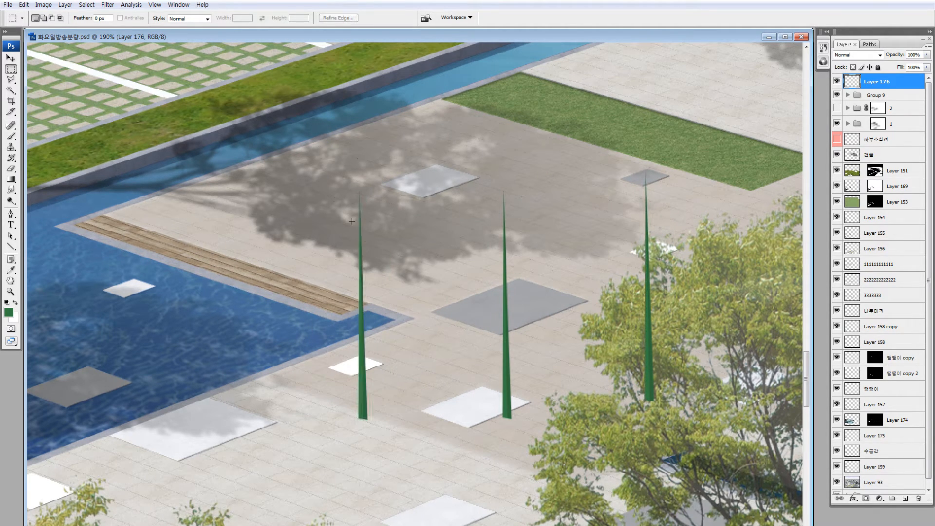
mouse_move(406, 353)
mouse_down()
mouse_move(429, 432)
mouse_move(442, 437)
mouse_up()
key(ctrl+d)
drag(398, 430, 370, 404)
key(ctrl+t)
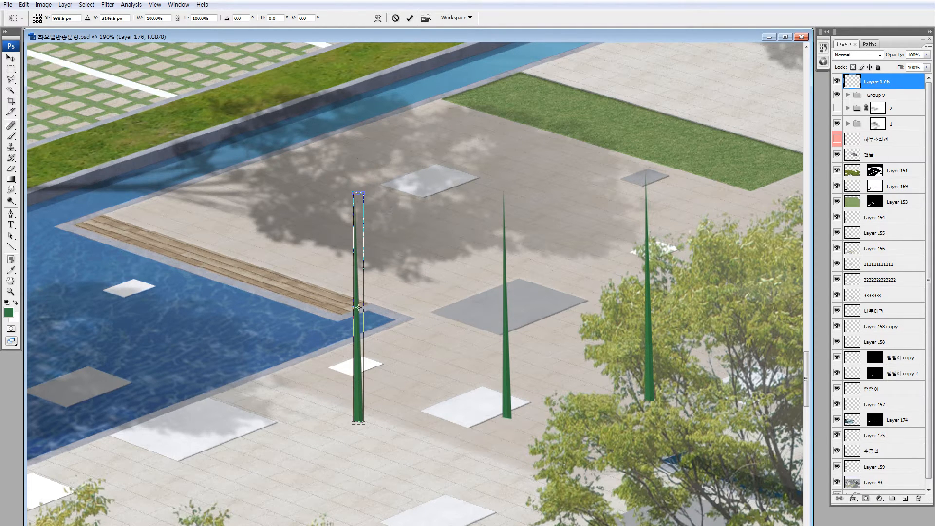
key(Return)
key(ctrl+d)
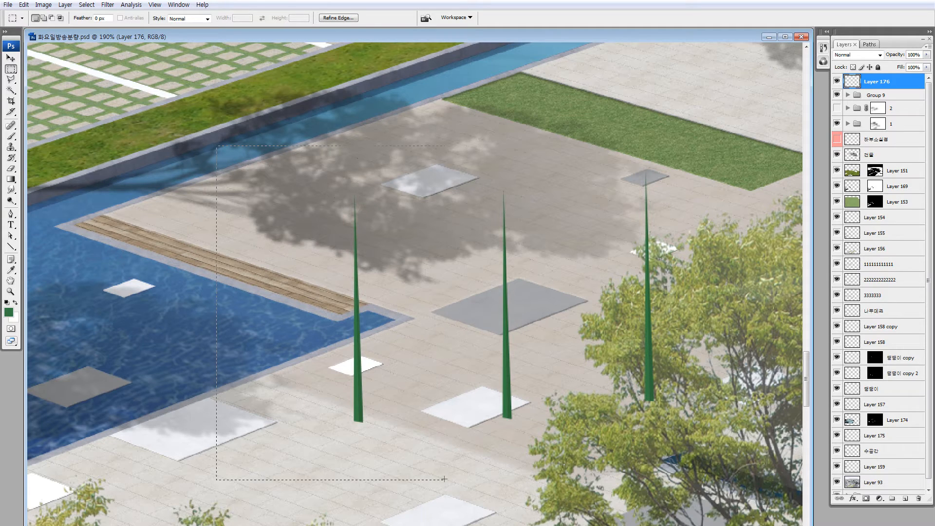
Warp the leftmost blade into a curve whose tip leans to the right
drag(445, 480, 447, 482)
key(ctrl+t)
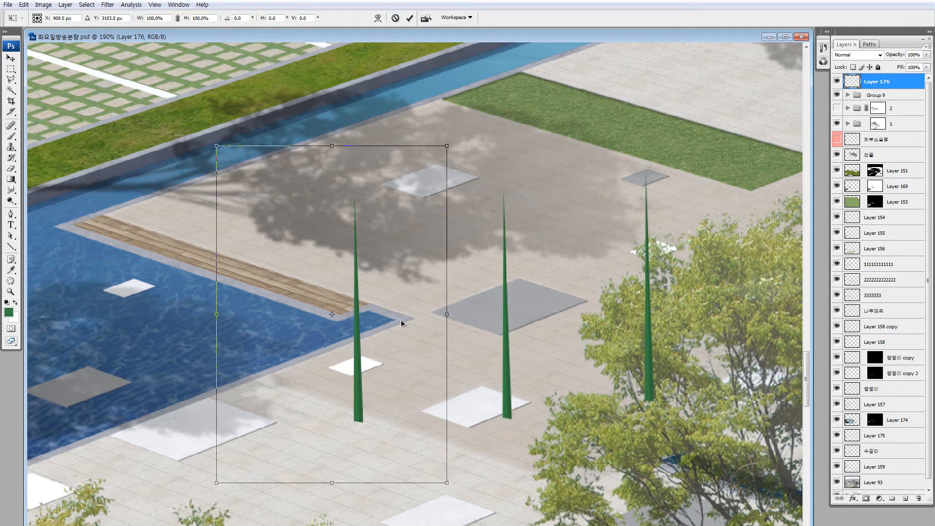
click(377, 18)
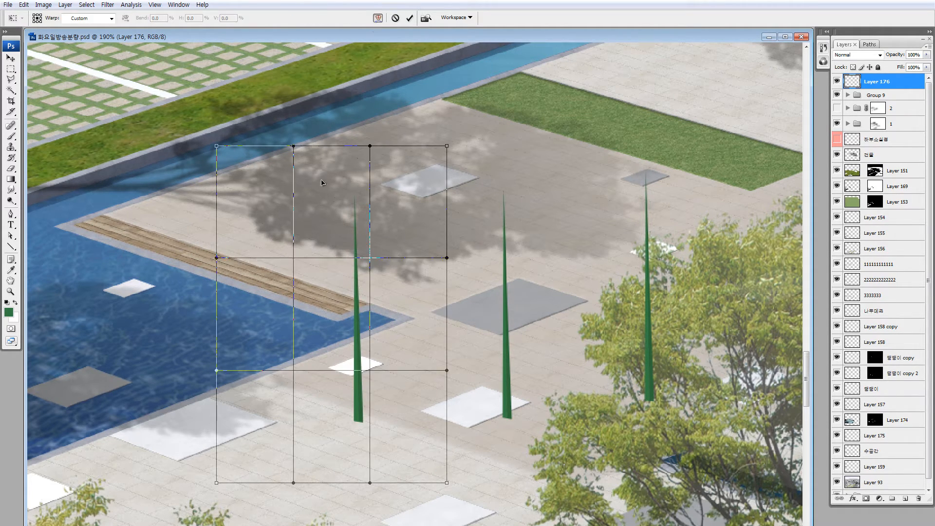
drag(376, 320, 355, 316)
drag(370, 154, 452, 196)
key(Return)
key(m)
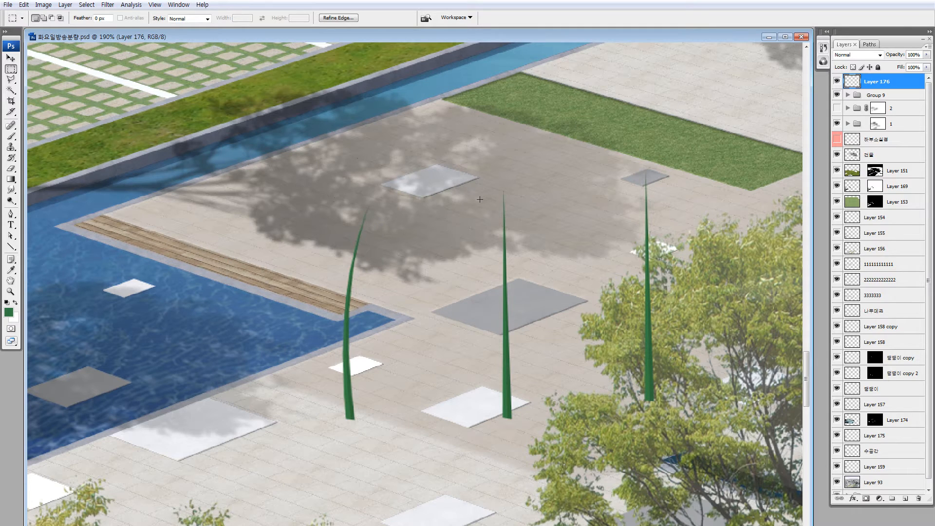
Copy a straight blade over the pool and warp the copy so its tip bends slightly to the left
drag(516, 372, 194, 337)
drag(196, 213, 302, 253)
drag(82, 128, 202, 251)
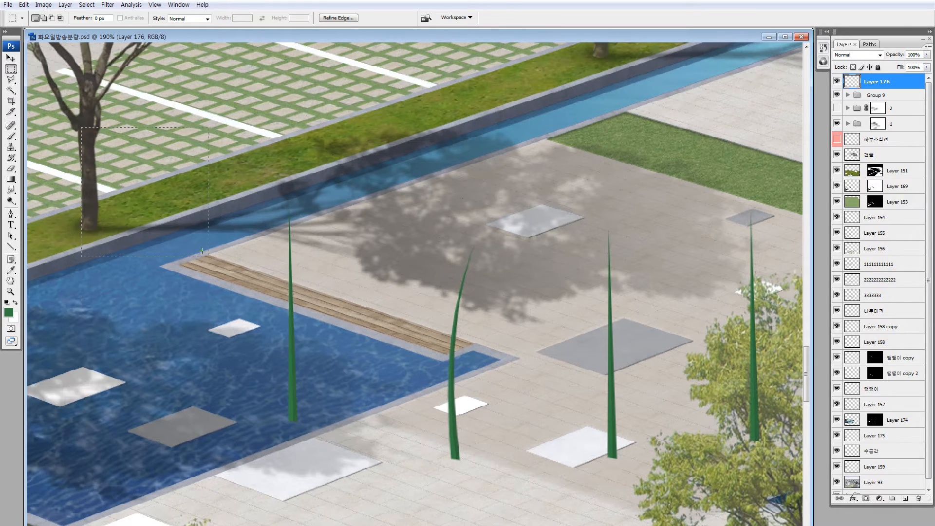
key(ctrl+t)
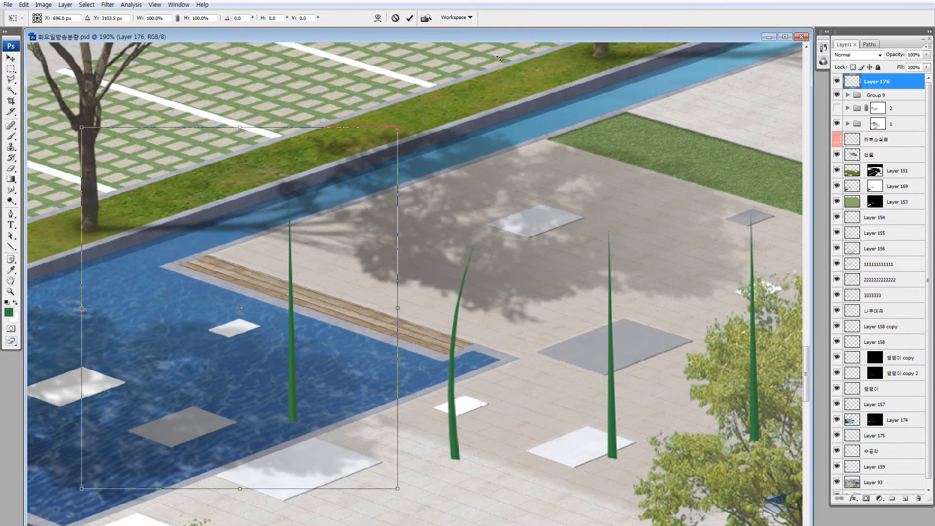
click(378, 18)
drag(283, 311, 286, 308)
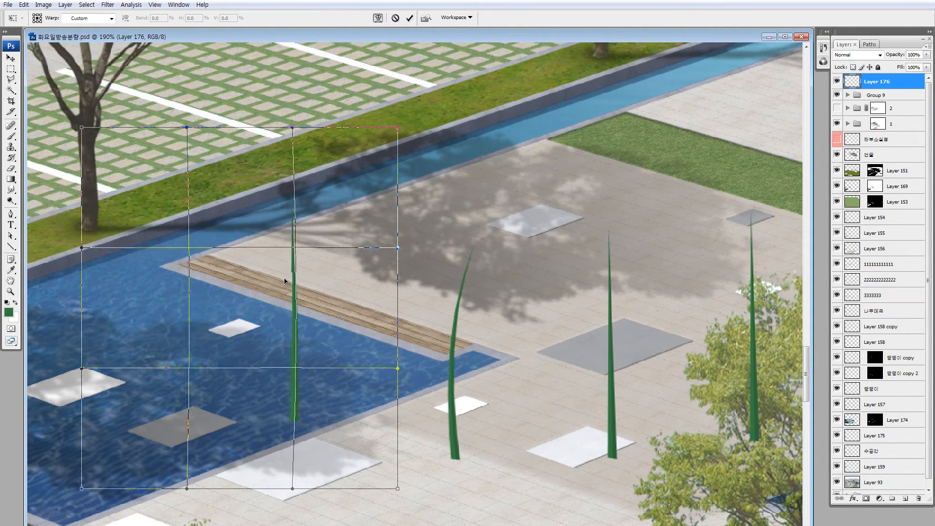
drag(279, 214, 275, 208)
key(Return)
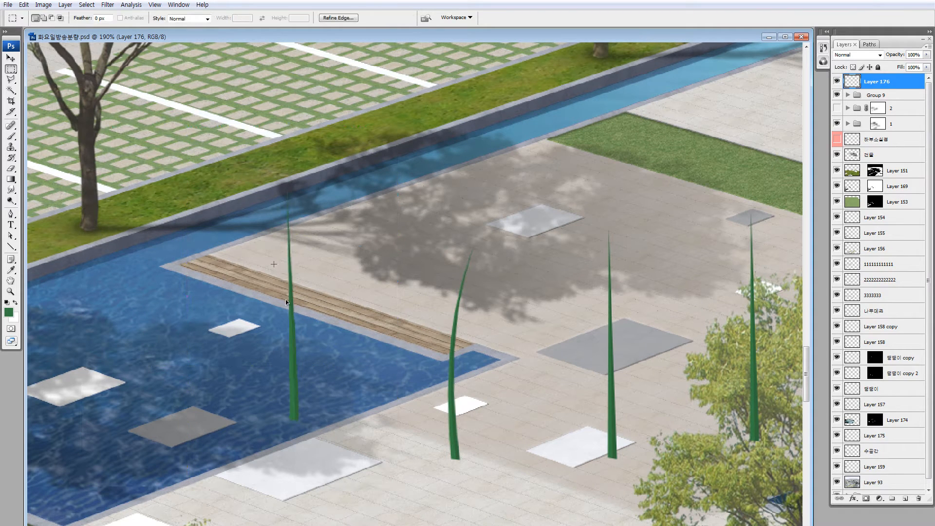
Move the slightly bent blade beside the curved one, then shift the curved blade closer and scale it shorter
drag(300, 326, 408, 339)
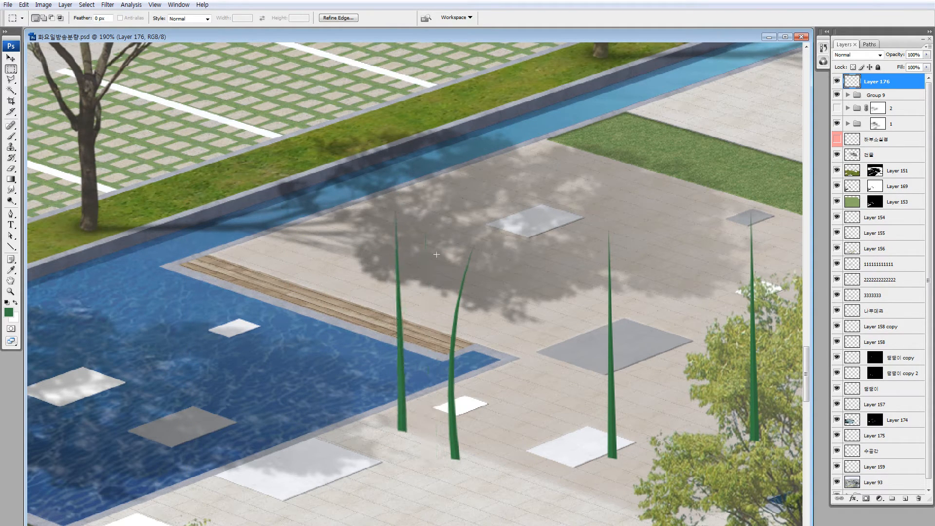
drag(511, 460, 478, 404)
key(ctrl+t)
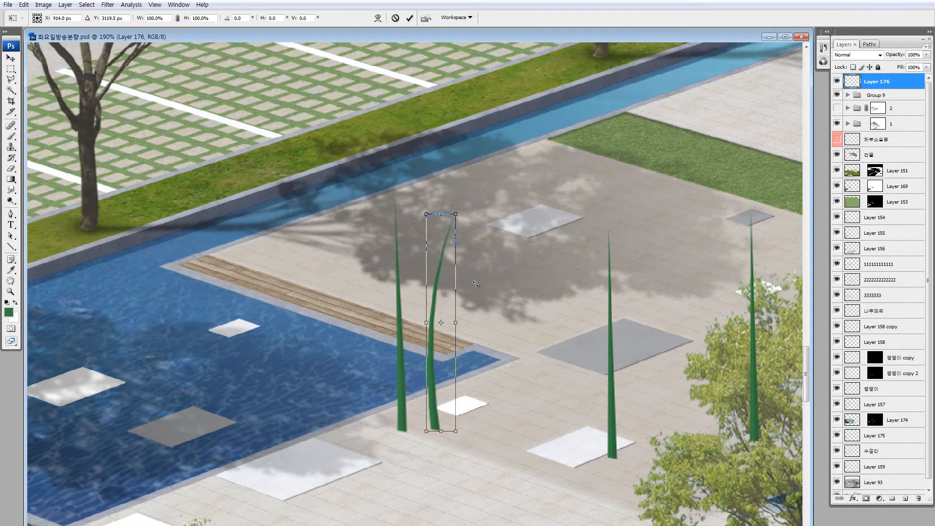
key(Return)
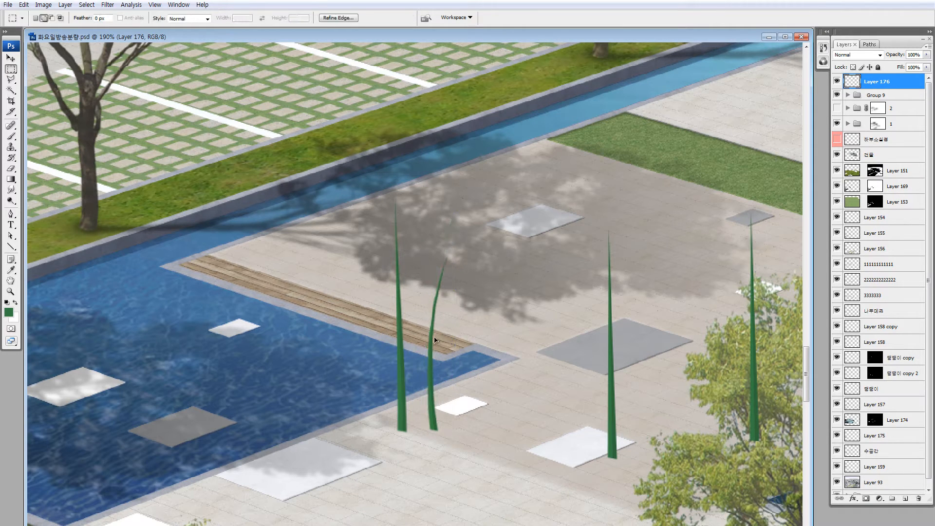
Join the short curved blade to the base of the taller blade and tilt it slightly to the right
drag(439, 341, 412, 340)
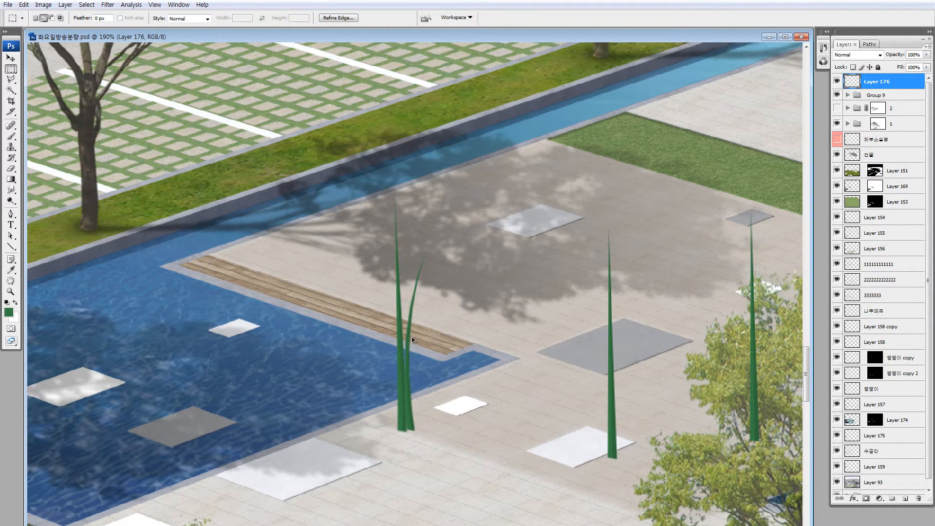
key(ctrl+t)
drag(480, 246, 483, 249)
key(Return)
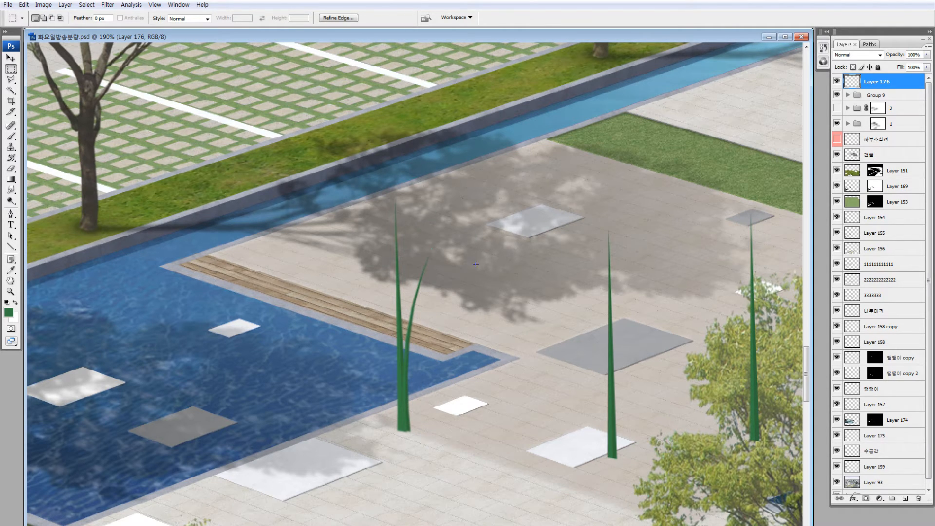
Copy a straight blade from the paving over to the pool, beside the two-blade clump
drag(526, 259, 401, 215)
drag(550, 474, 547, 462)
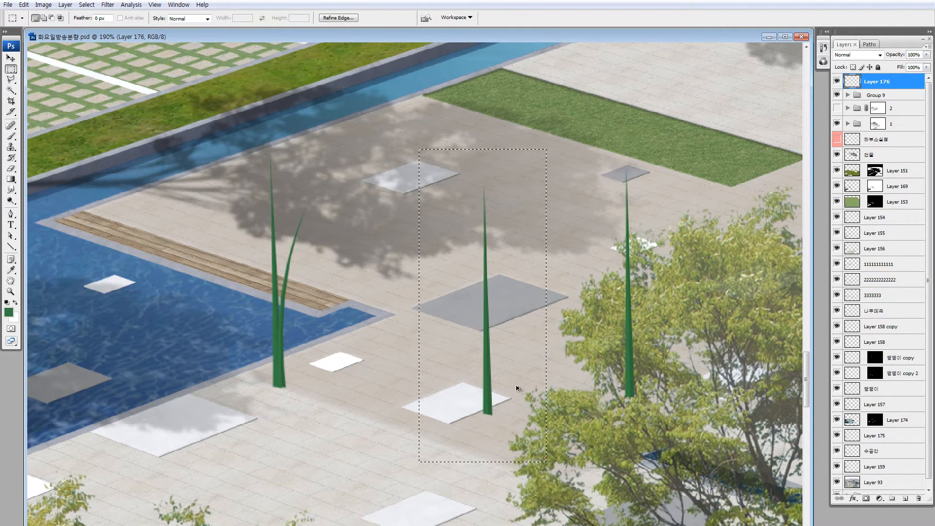
drag(509, 351, 242, 360)
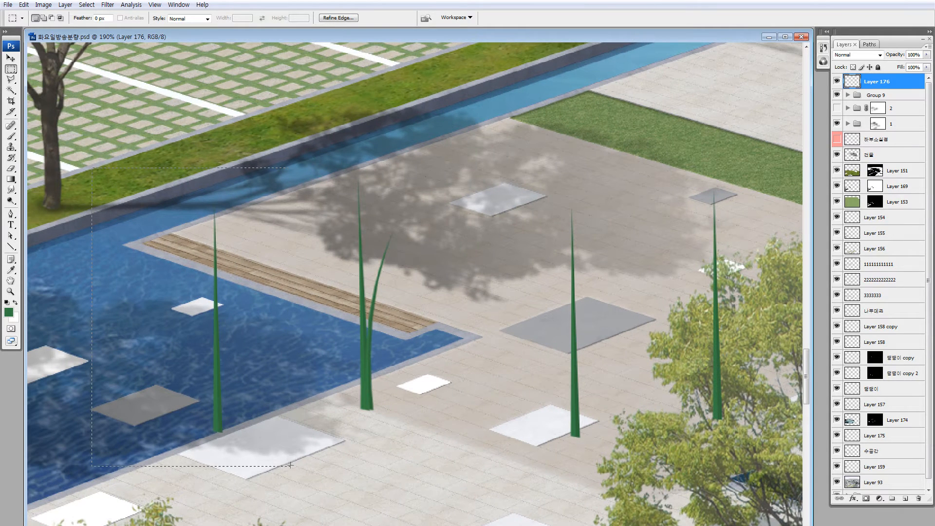
Warp the copied blade over the pool into a curve whose tip leans to the left
drag(291, 465, 300, 468)
key(ctrl+t)
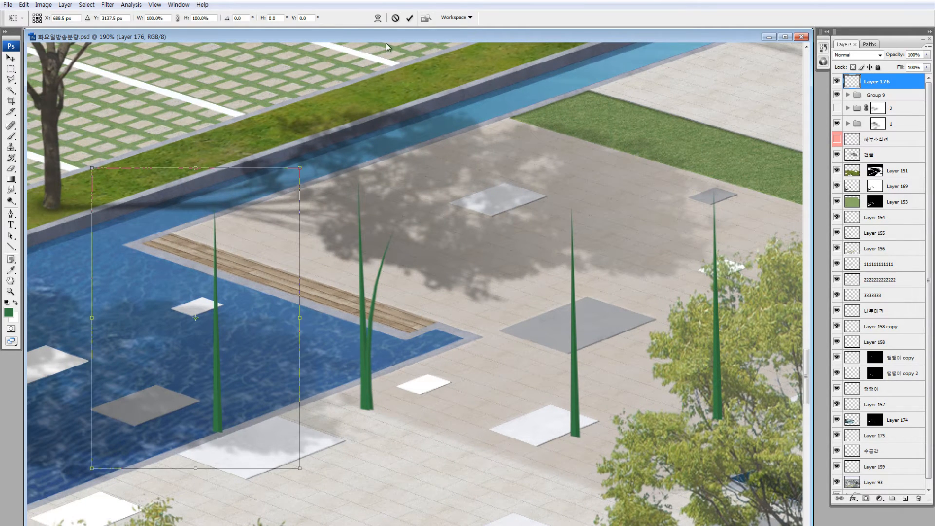
click(378, 18)
drag(214, 307, 177, 312)
key(ctrl+z)
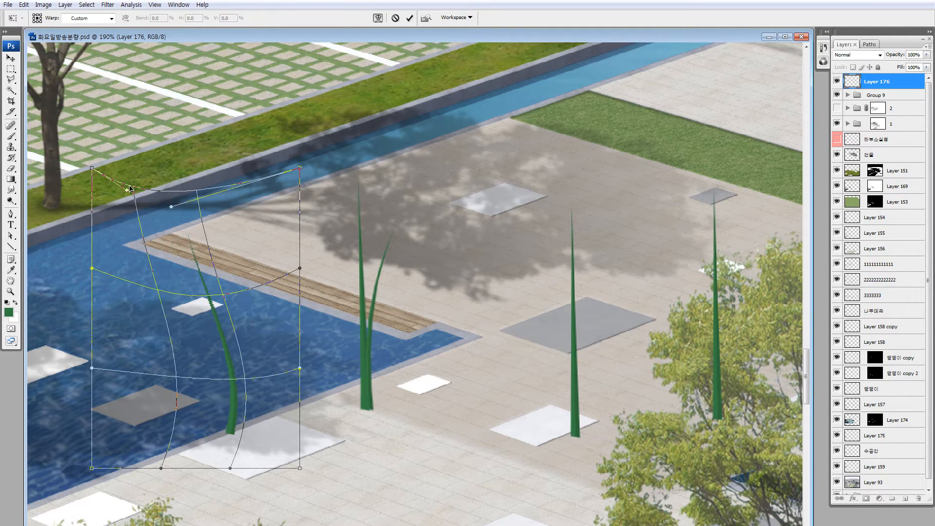
drag(130, 187, 72, 286)
drag(177, 302, 178, 296)
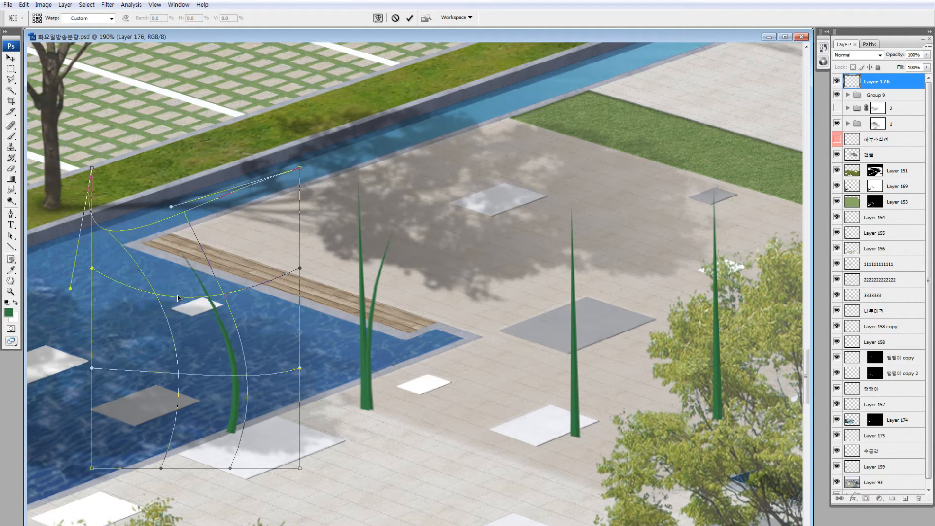
key(Return)
Move the left-curving blade toward the two-blade clump, adjust its shape, and place a spare copy above the pool
drag(239, 348, 339, 331)
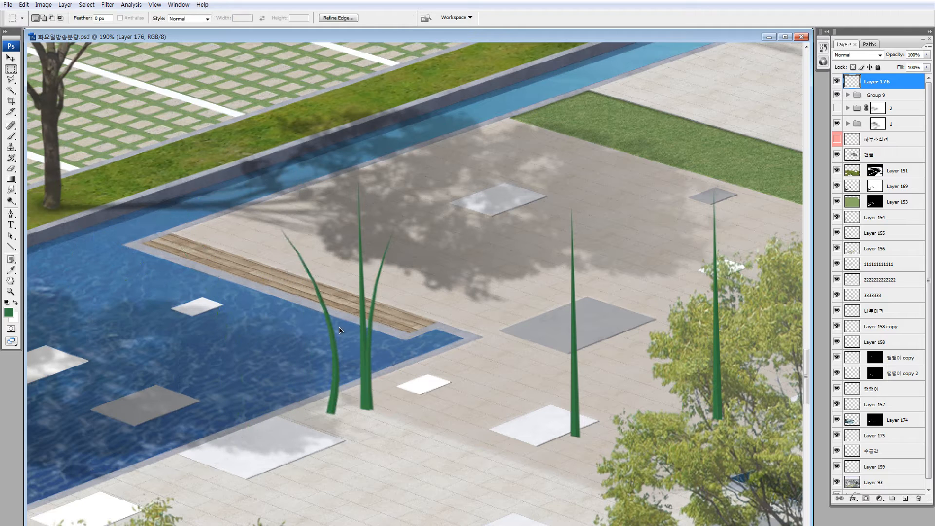
key(ctrl+t)
drag(342, 224, 347, 238)
drag(324, 291, 220, 193)
key(Return)
Position the left-curving blade at the clump's base and tilt it slightly to the left
drag(237, 241, 385, 344)
key(ctrl+t)
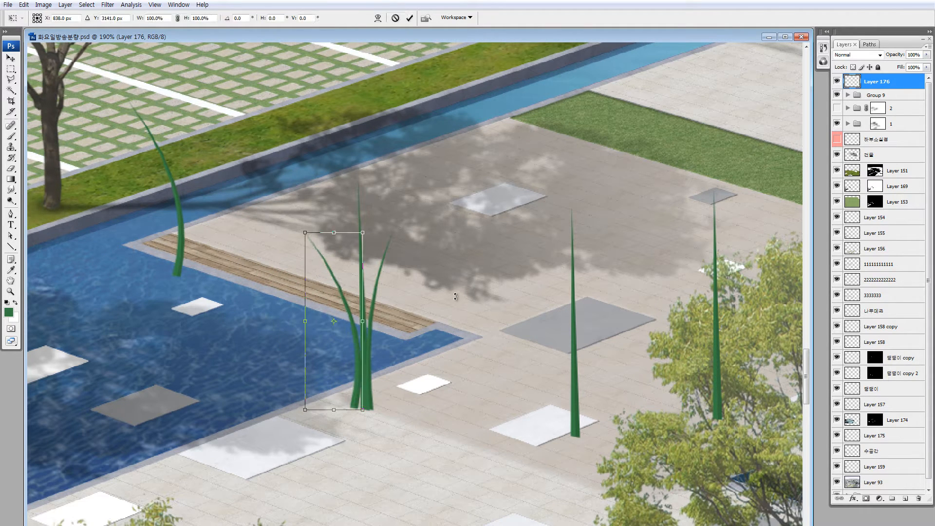
key(Return)
key(m)
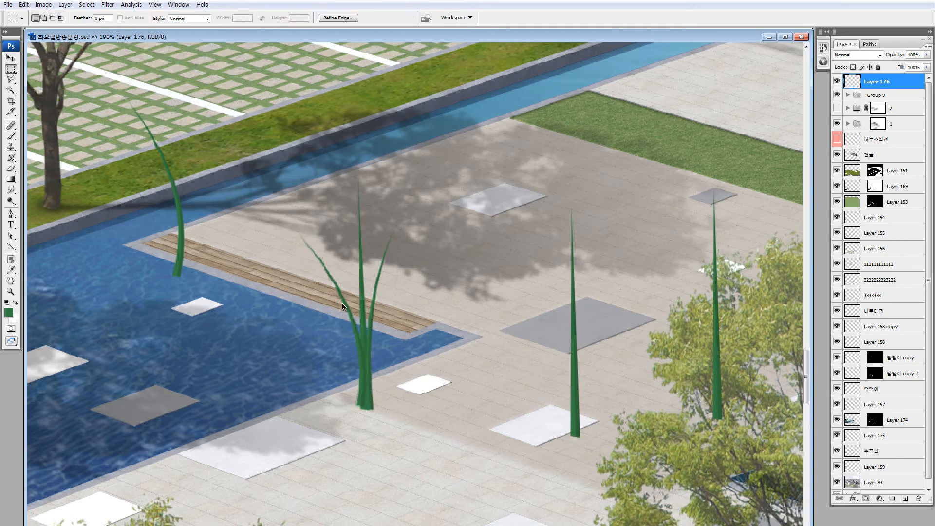
Lower the left-curving blade against the clump and delete the part extending below the clump's base
key(ctrl+t)
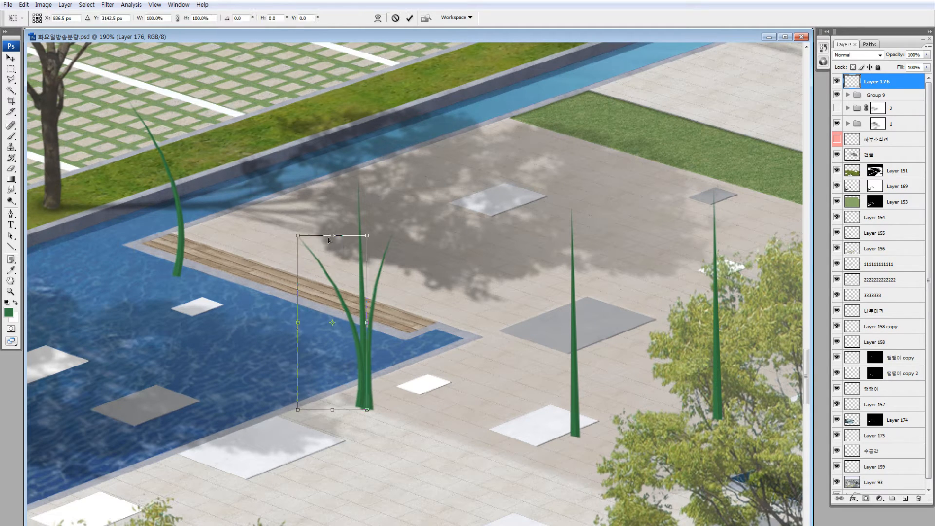
drag(332, 235, 363, 241)
drag(364, 289, 357, 325)
key(Return)
key(m)
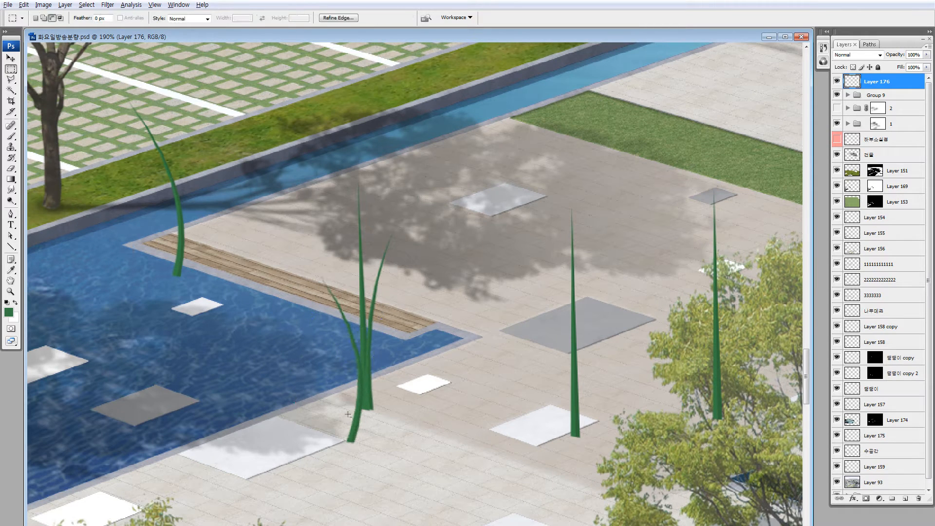
key(Delete)
key(ctrl+d)
Delete the spare left-curving blade lying over the paving and canal
drag(209, 249, 411, 338)
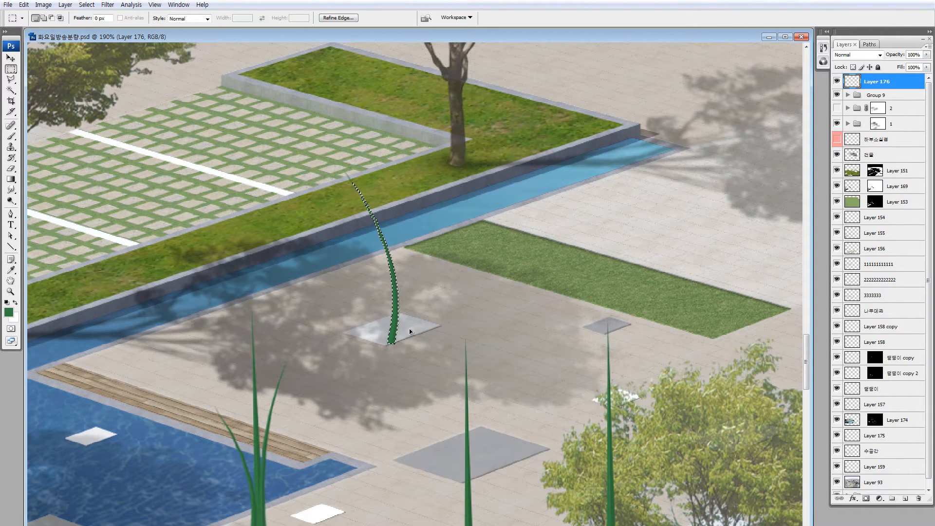
key(ctrl+t)
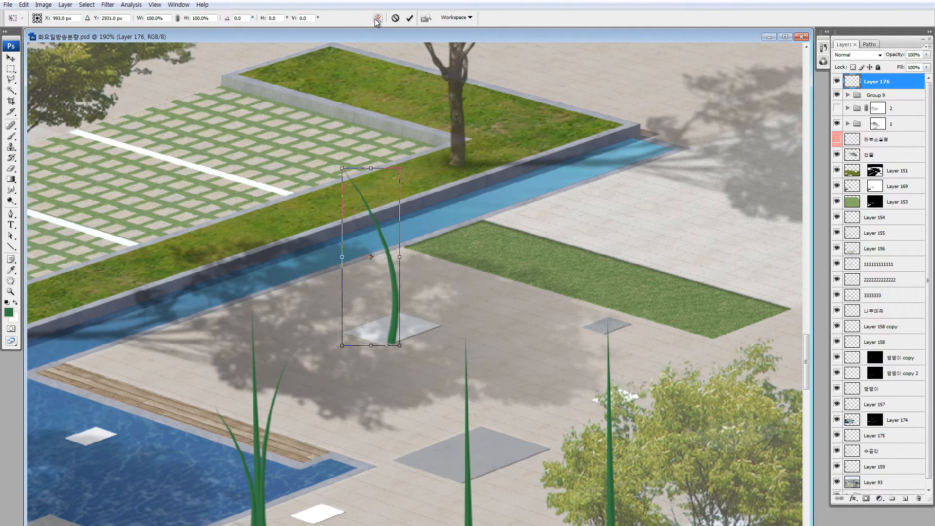
key(Return)
key(m)
key(Delete)
key(ctrl+d)
drag(380, 214, 388, 229)
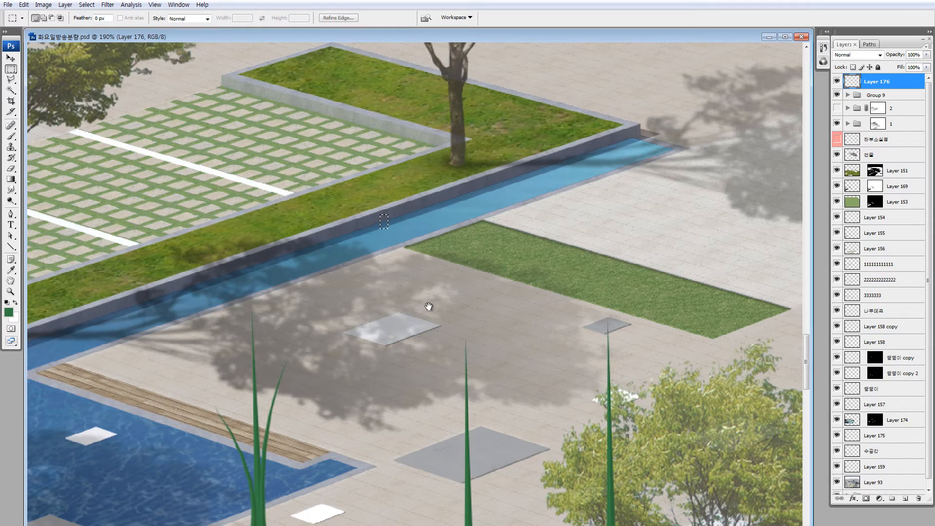
Select the finished three-blade clump and move it into the pool, left of the wooden deck
drag(441, 363, 372, 226)
mouse_move(452, 354)
mouse_down()
mouse_move(522, 396)
mouse_move(614, 383)
mouse_up()
drag(232, 180, 453, 476)
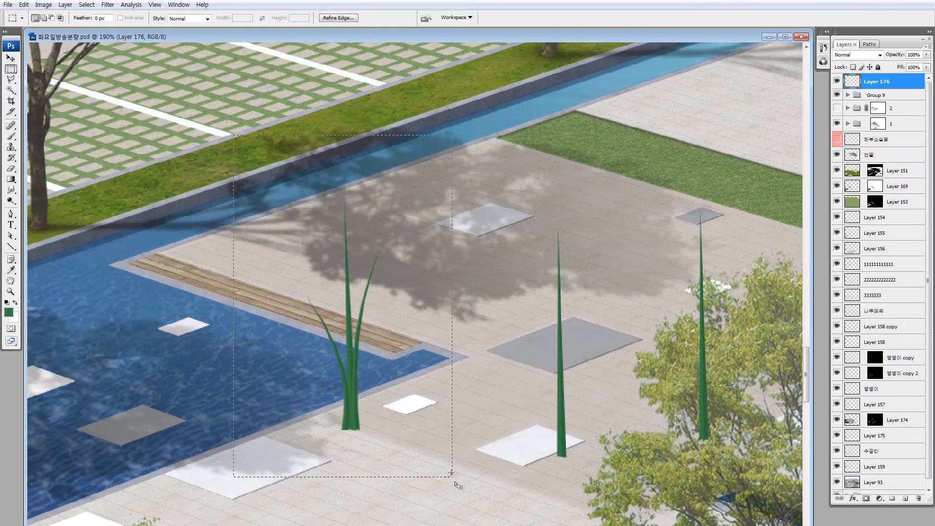
mouse_move(418, 416)
mouse_down()
mouse_move(215, 368)
mouse_move(197, 375)
mouse_up()
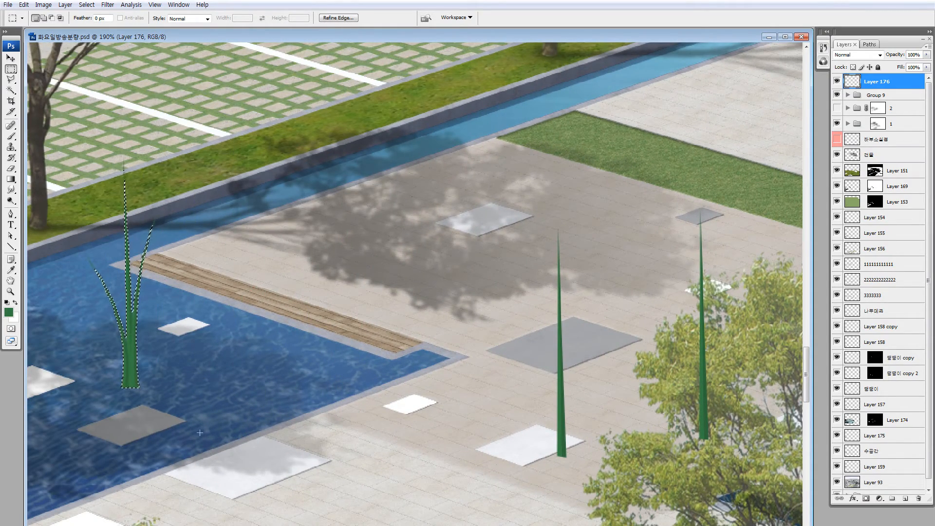
key(ctrl+d)
scroll(415, 284, right, 1)
Try placing three copies of the clump side by side across the pool and undo them
drag(129, 321, 270, 335)
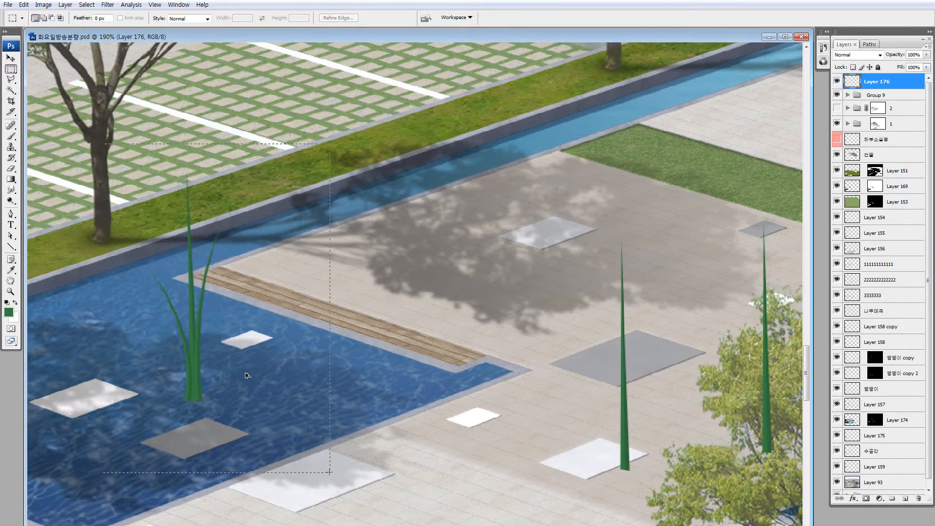
drag(248, 376, 325, 383)
drag(336, 383, 414, 389)
drag(426, 385, 478, 393)
key(ctrl+z)
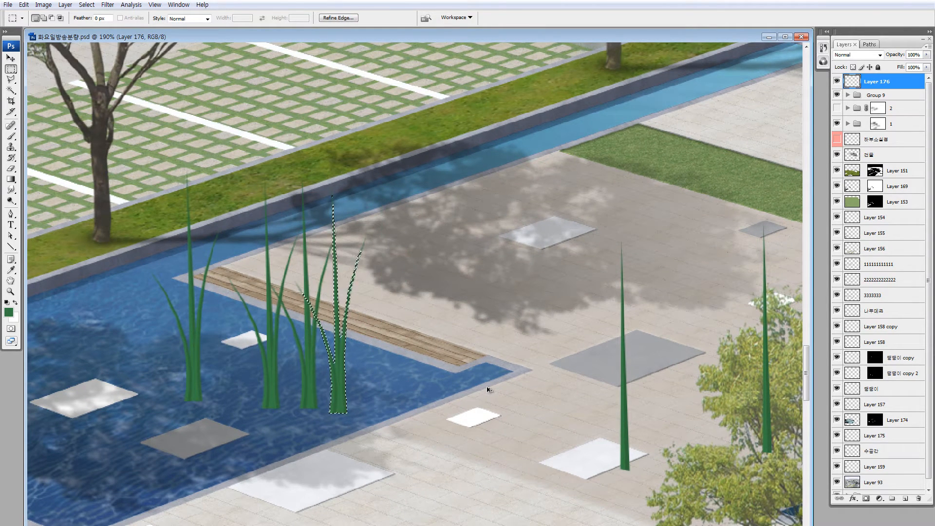
key(ctrl+alt+z)
key(ctrl+alt+z)
key(ctrl+alt+z)
key(ctrl+alt+z)
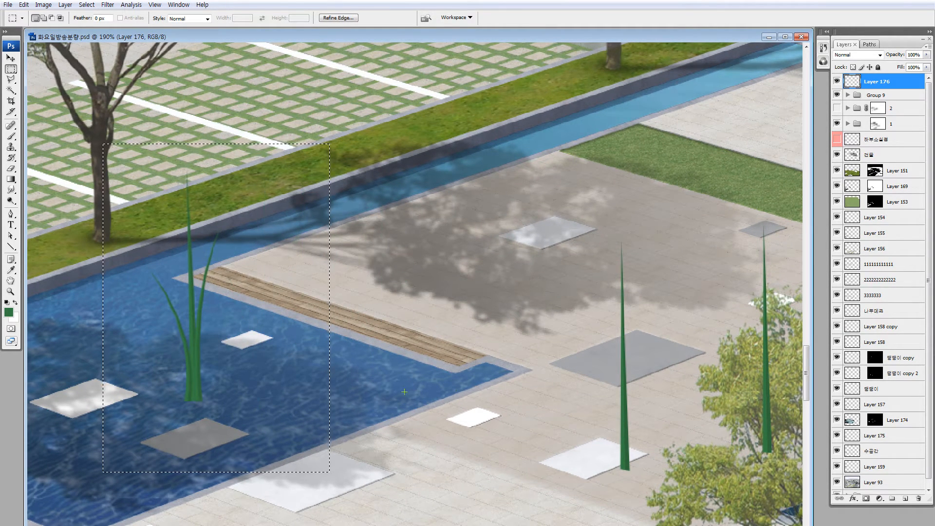
Copy a straight blade from the paving up over the grass strip and the narrow canal
drag(382, 378, 308, 362)
drag(458, 179, 632, 491)
drag(528, 408, 407, 388)
drag(429, 395, 276, 268)
drag(299, 281, 453, 335)
drag(464, 281, 477, 282)
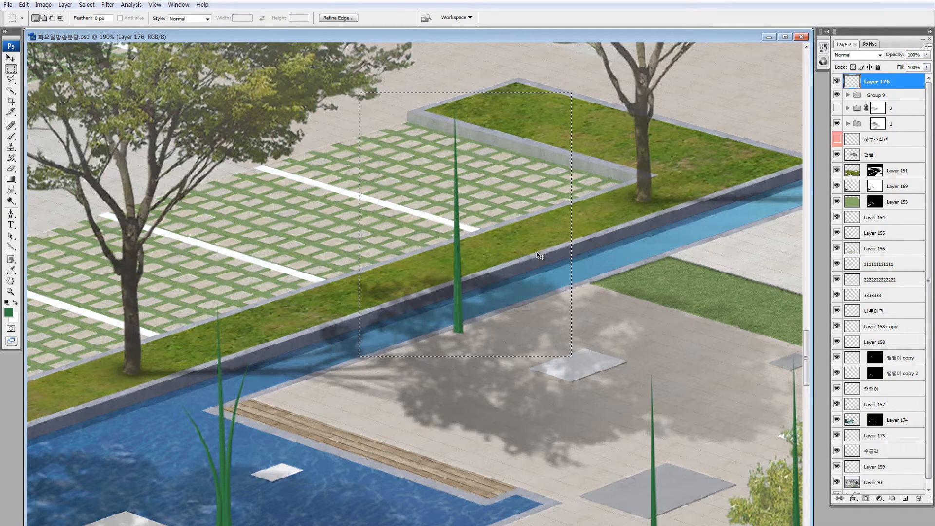
Warp the blade over the grass strip into a curve whose tip leans to the right
key(ctrl+t)
click(376, 20)
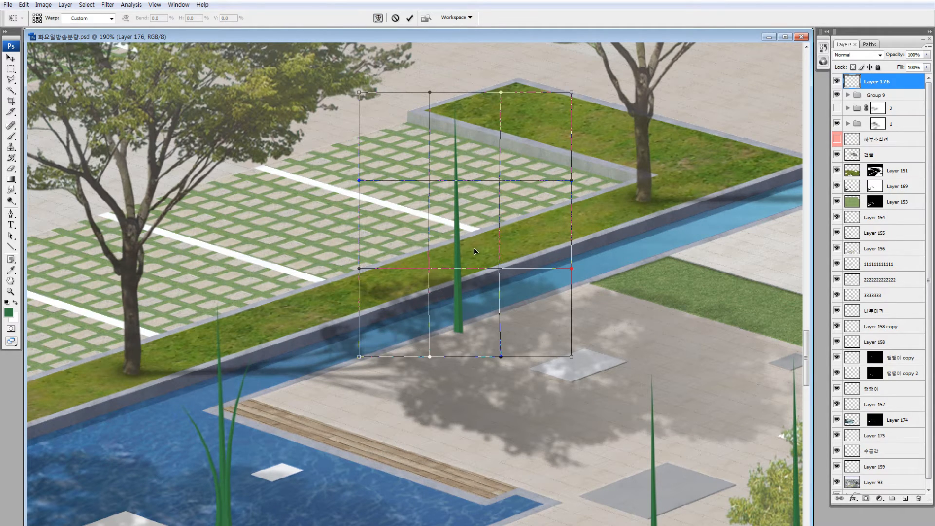
drag(463, 126, 488, 145)
drag(463, 280, 444, 275)
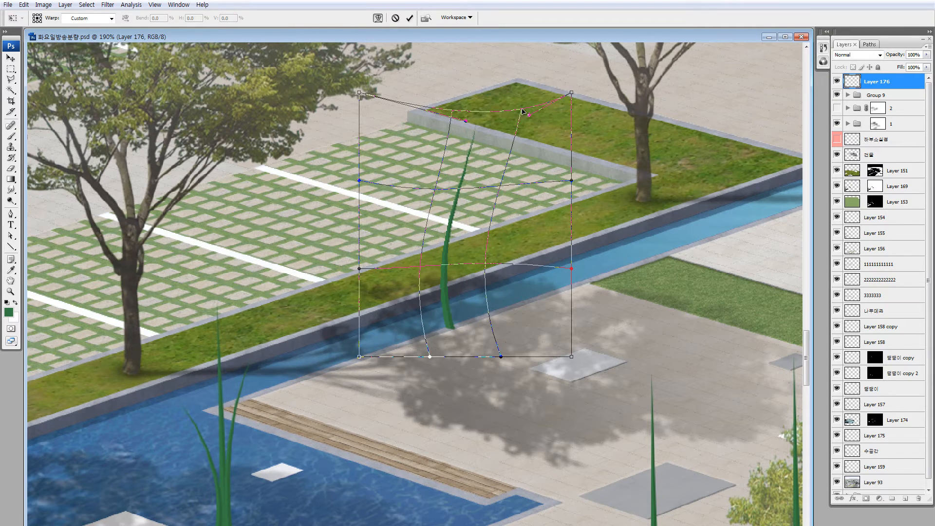
drag(521, 115, 538, 138)
drag(478, 139, 468, 123)
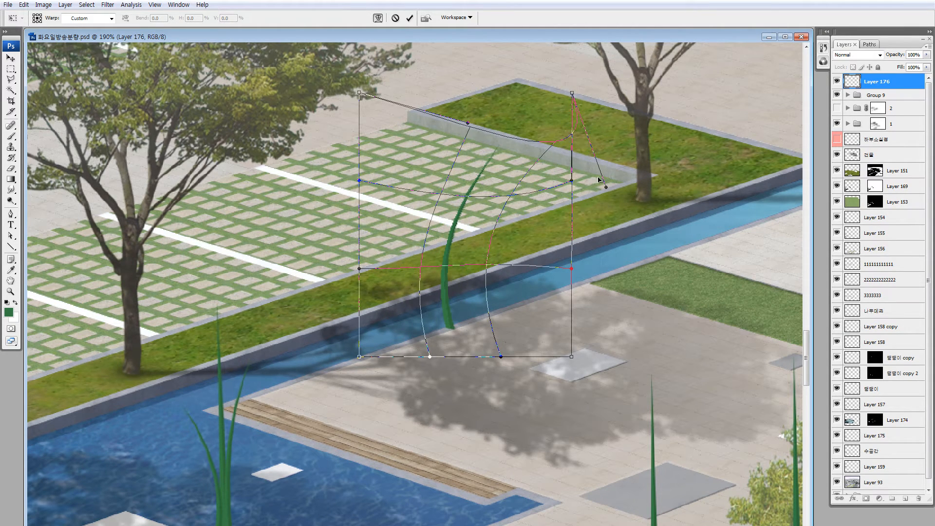
drag(606, 192, 555, 156)
key(Return)
key(m)
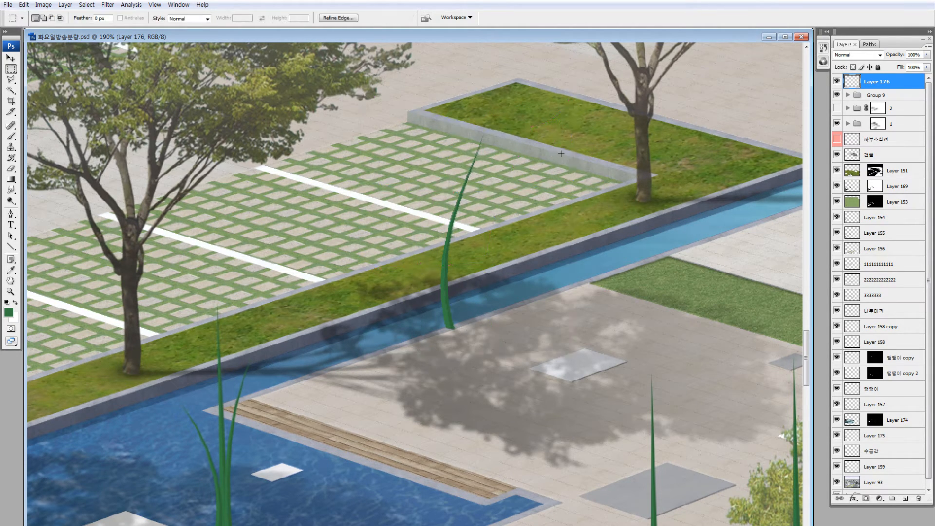
Scale the right-curving blade proportionally to 80.1%
key(ctrl+t)
drag(484, 134, 476, 175)
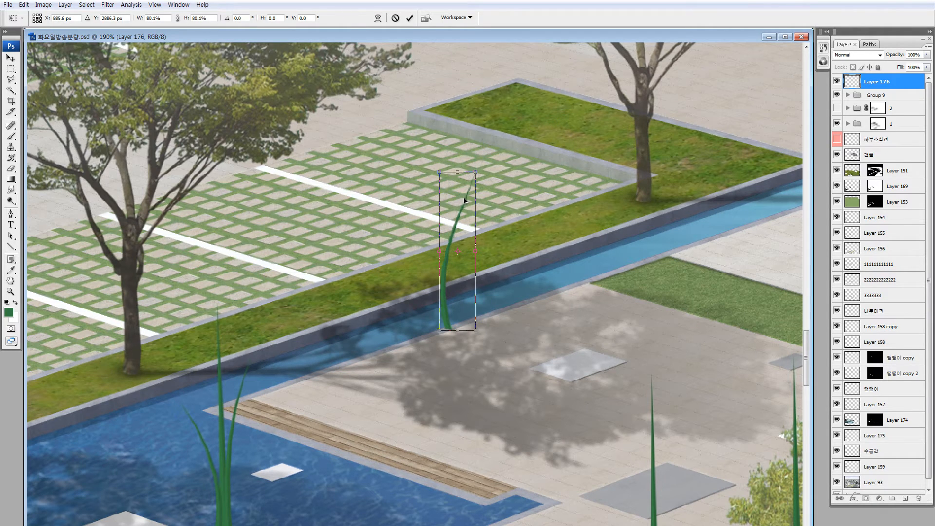
key(Return)
Copy a straight blade next to the right-curving blade and scale the copy shorter
drag(557, 295, 534, 187)
drag(548, 204, 670, 445)
mouse_move(610, 381)
mouse_down()
mouse_move(410, 203)
mouse_move(435, 240)
mouse_move(422, 204)
mouse_up()
key(ctrl+t)
key(Return)
Move the nearer straight blade from the paving to the left side of the new two-blade clump
drag(611, 446, 621, 479)
drag(590, 435, 394, 323)
drag(394, 323, 326, 271)
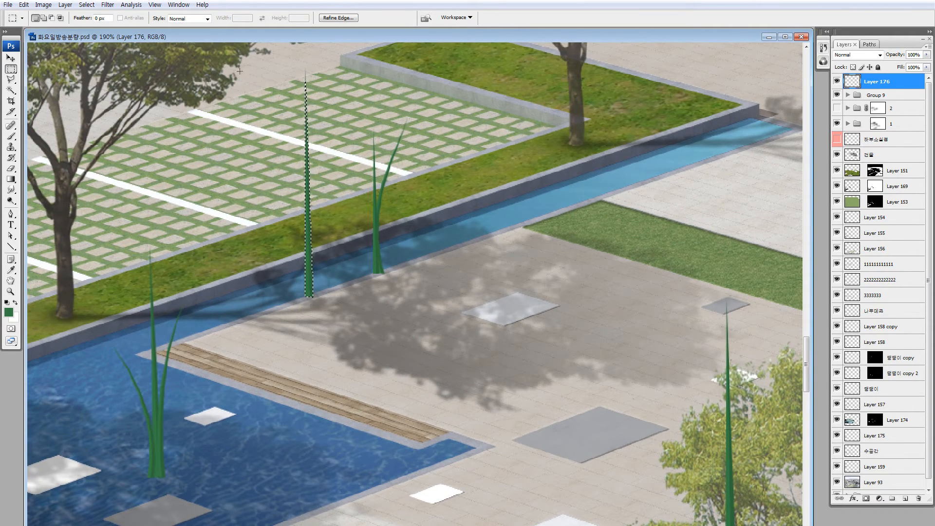
Warp the straight blade beside the two-blade clump so its tip leans slightly to the left
drag(227, 62, 350, 322)
key(ctrl+t)
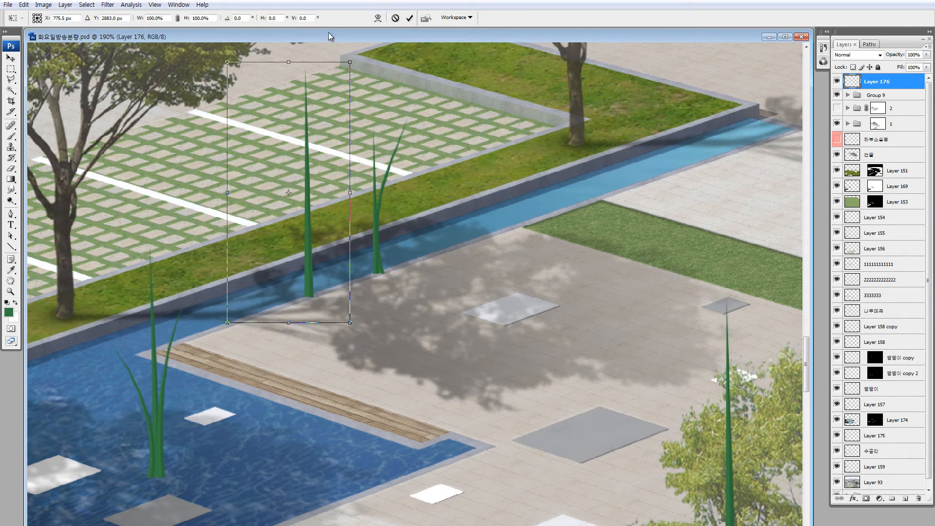
click(377, 19)
drag(308, 195, 313, 195)
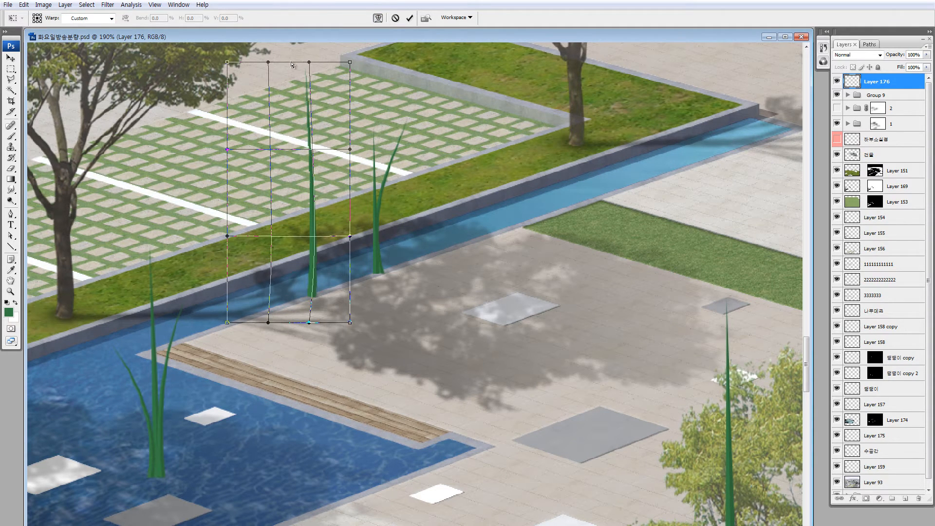
drag(270, 62, 242, 62)
drag(309, 62, 312, 114)
key(Return)
Join the left-leaning blade to the two-blade clump and keep a spare copy of it on the paving
key(ctrl+t)
key(Return)
drag(308, 190, 370, 172)
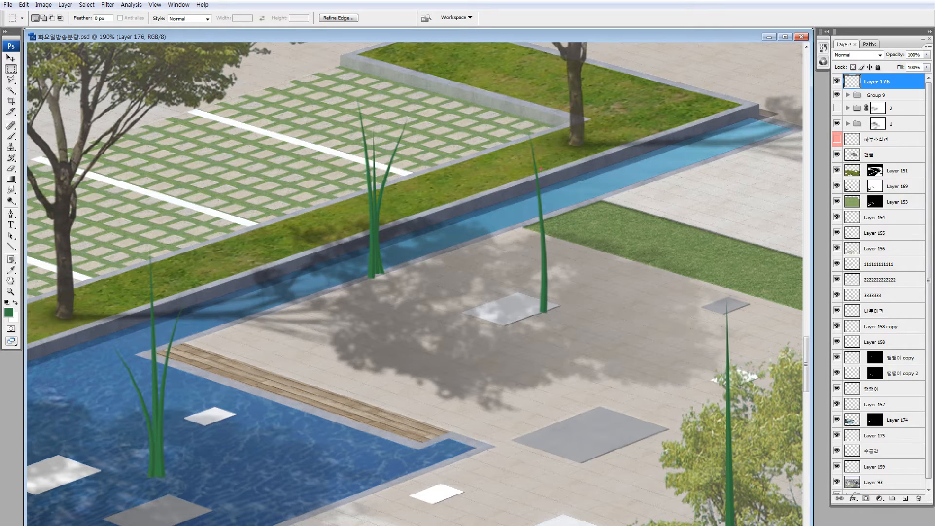
Add a short straight blade at the left of the second clump's base and shift the clump farther left
drag(741, 412, 378, 325)
drag(346, 289, 418, 389)
drag(370, 309, 405, 323)
drag(363, 276, 424, 284)
drag(425, 278, 337, 266)
drag(418, 239, 370, 231)
Move the spare left-leaning blade down to the pool's corner and place straight blade copies against it
drag(427, 95, 509, 337)
mouse_move(472, 325)
mouse_down()
mouse_move(453, 447)
mouse_move(390, 506)
mouse_up()
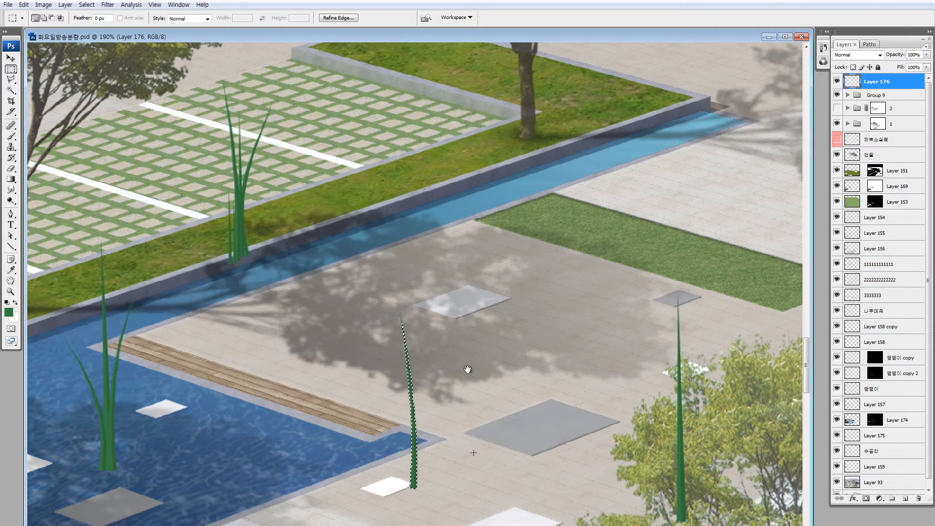
drag(467, 370, 430, 276)
drag(587, 200, 712, 390)
drag(680, 354, 391, 391)
Warp the front straight blade so its tip leans right, then shorten it and align its base with the new clump
key(ctrl+t)
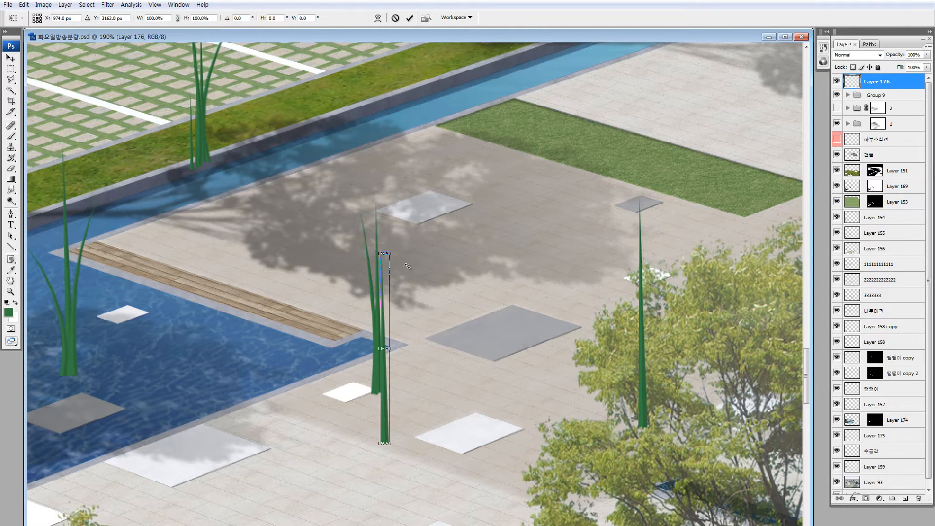
click(378, 20)
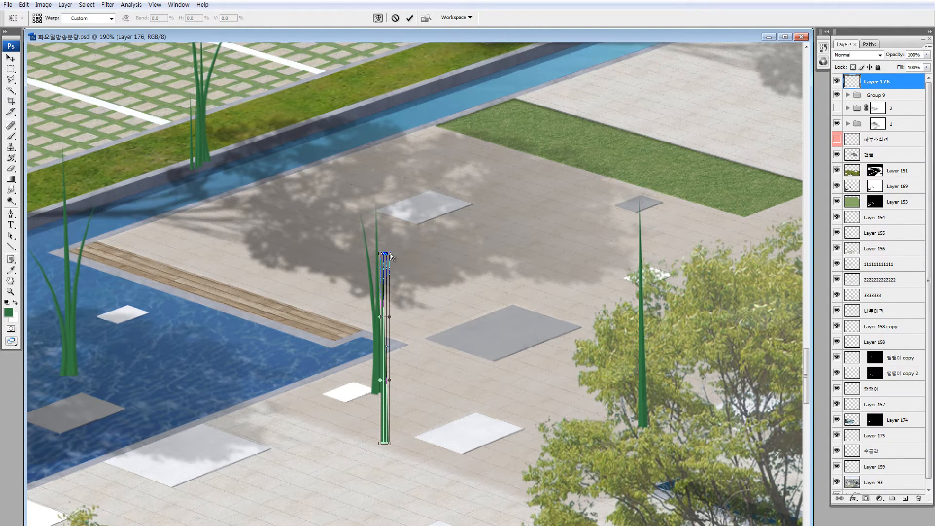
drag(391, 256, 397, 264)
key(Return)
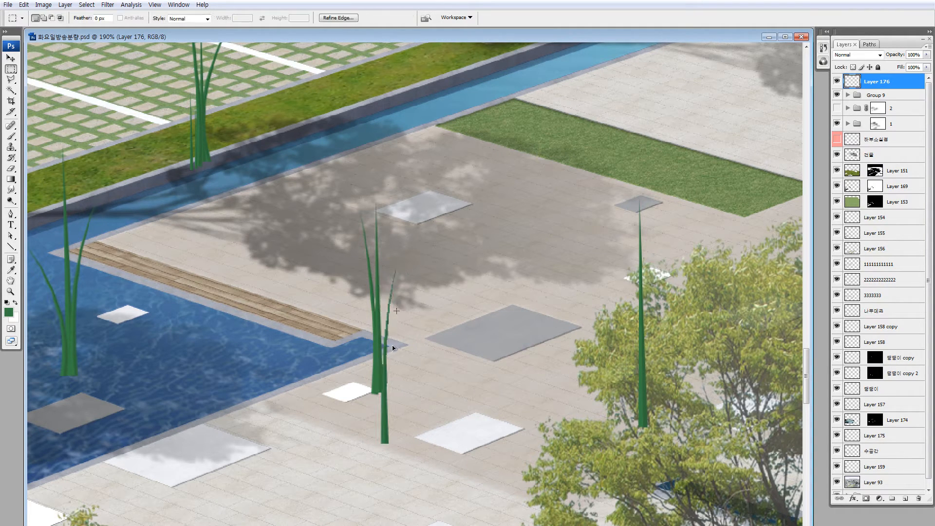
key(Delete)
key(ctrl+d)
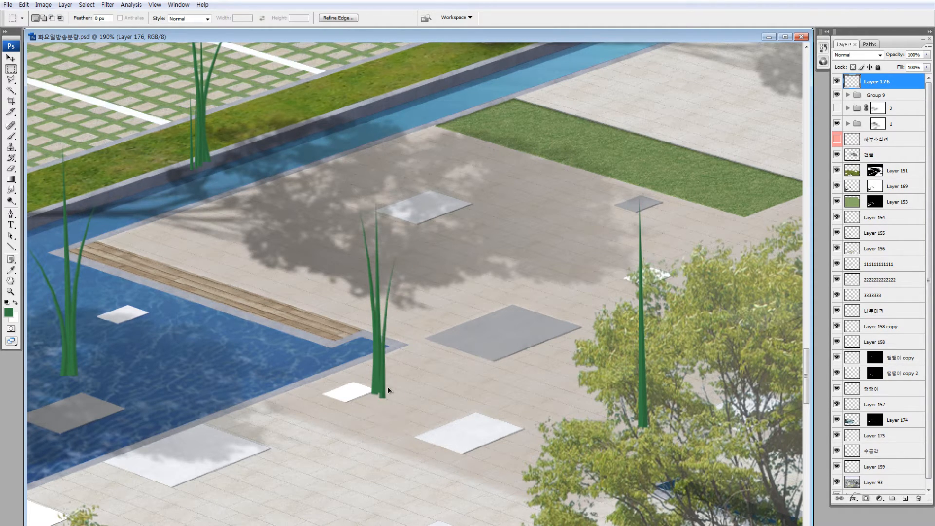
Add another short straight blade at the right of the new clump, trimmed level with its base
drag(684, 349, 402, 395)
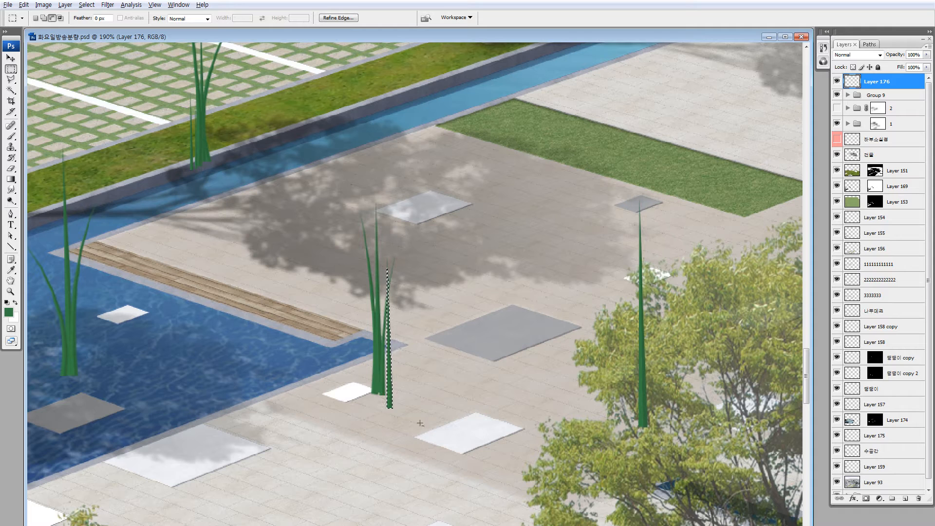
key(ctrl+d)
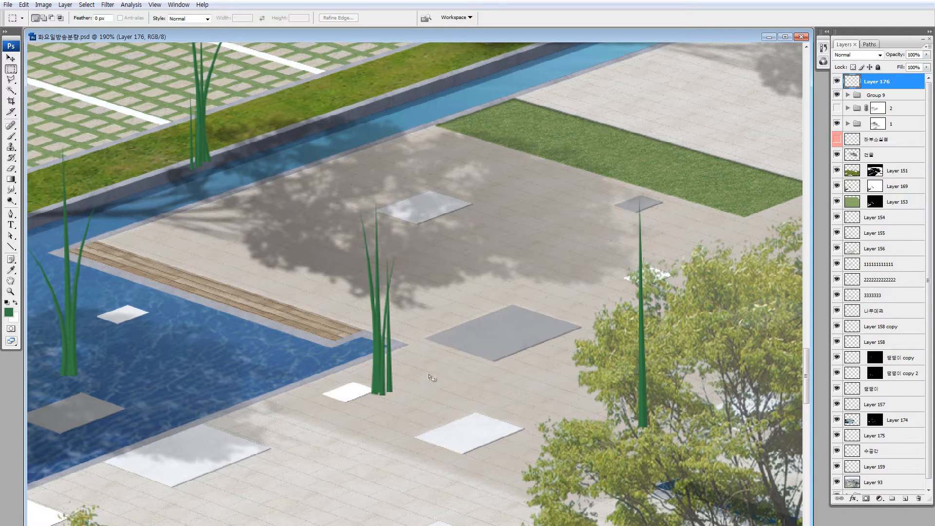
Move the two clumps by the pool up beside the clump on the grass strip to form a row of three
drag(323, 187, 455, 462)
drag(429, 377, 483, 458)
drag(484, 458, 443, 313)
drag(65, 376, 82, 307)
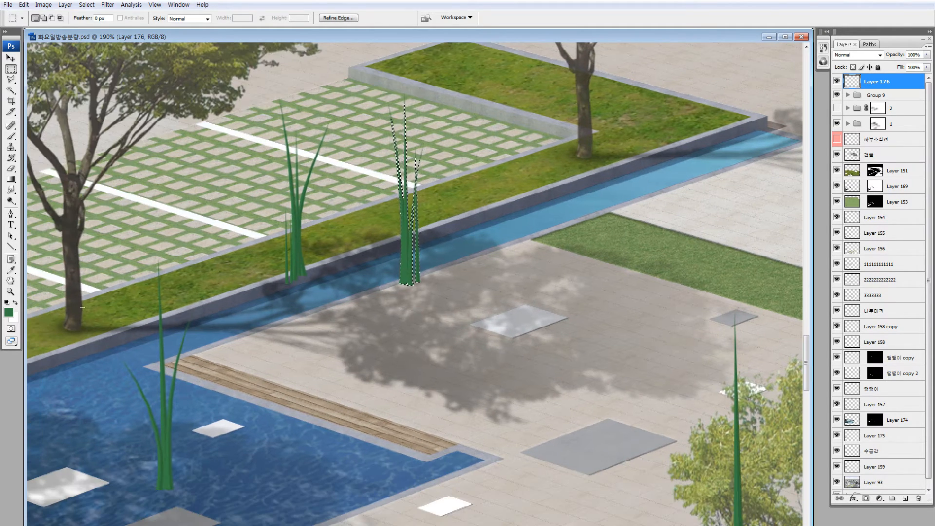
drag(81, 216, 180, 449)
drag(227, 348, 263, 171)
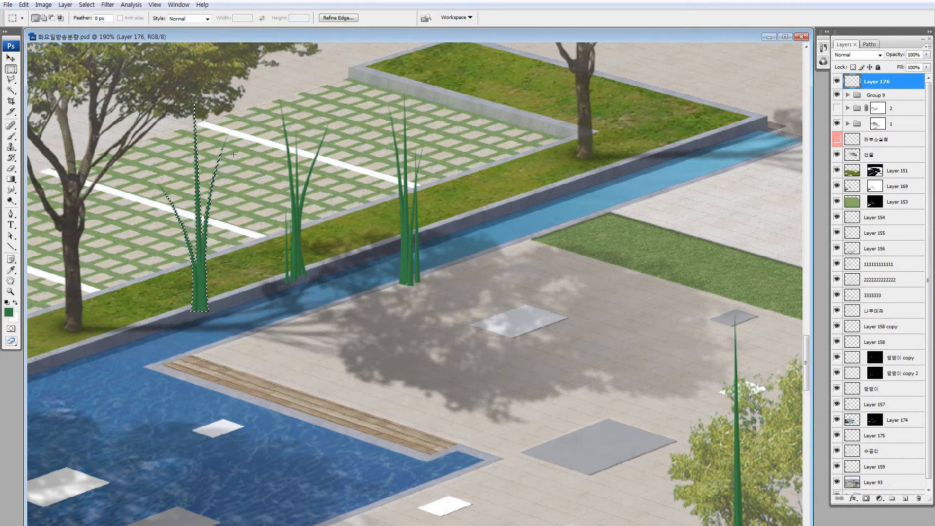
Move the spare straight blade toward the pool and place a copy of it to the right of the three clumps
drag(140, 175, 55, 143)
drag(598, 243, 716, 517)
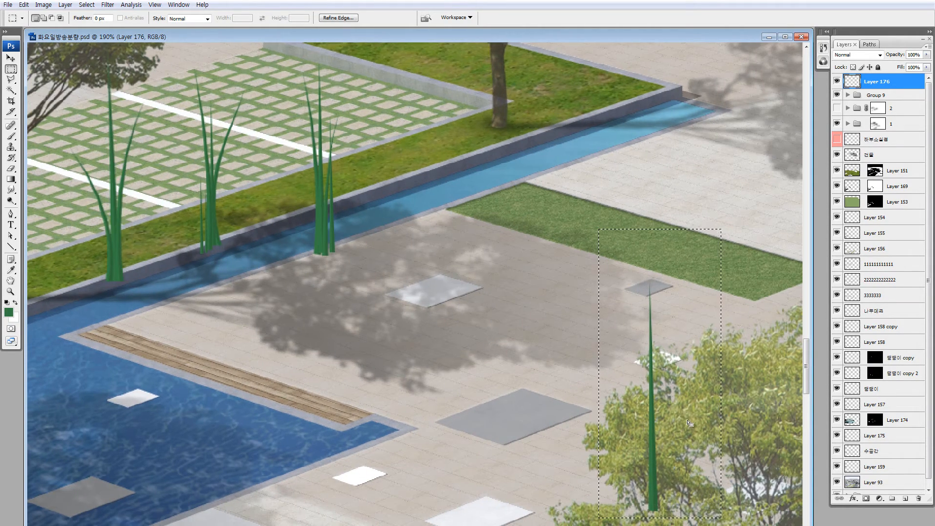
drag(663, 437, 666, 443)
mouse_move(666, 443)
ctrl+mouse_down()
mouse_move(429, 428)
mouse_move(305, 463)
mouse_move(521, 247)
ctrl+mouse_up()
drag(521, 247, 452, 347)
ctrl+drag(452, 347, 418, 287)
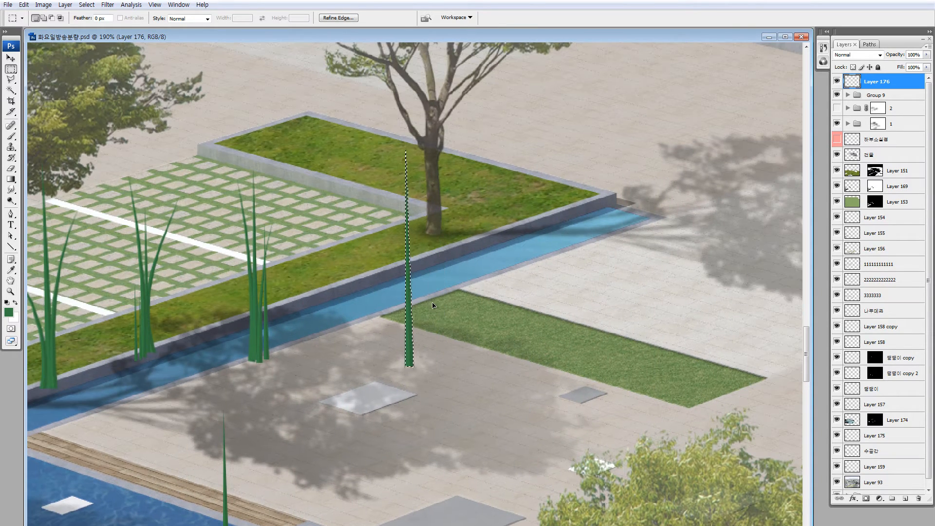
Shorten the copied straight blade, cut off its base and move it down toward the light paving slab
key(ctrl+t)
drag(415, 138, 409, 197)
key(Return)
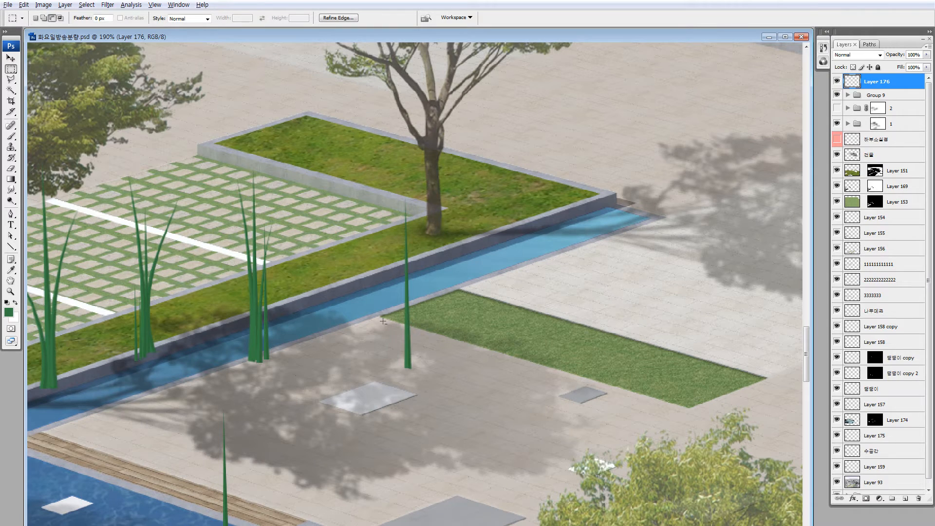
drag(384, 321, 444, 375)
key(Delete)
key(ctrl+d)
ctrl+drag(416, 289, 374, 362)
Place shorter straight blade copies on both sides of the tall blade to start a small clump
key(z)
drag(332, 268, 431, 438)
ctrl+alt+drag(391, 345, 406, 410)
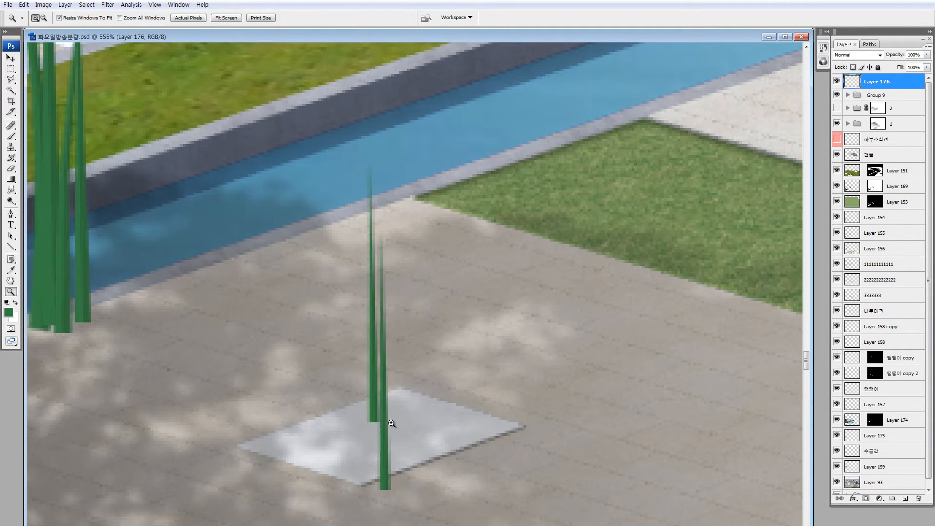
key(m)
scroll(374, 388, down, 3)
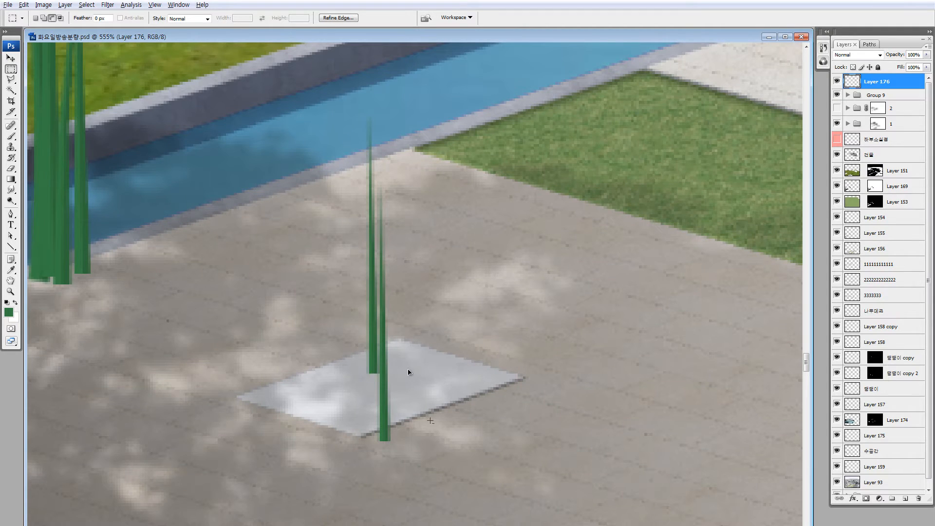
ctrl+drag(408, 369, 381, 376)
ctrl+alt+drag(366, 359, 399, 351)
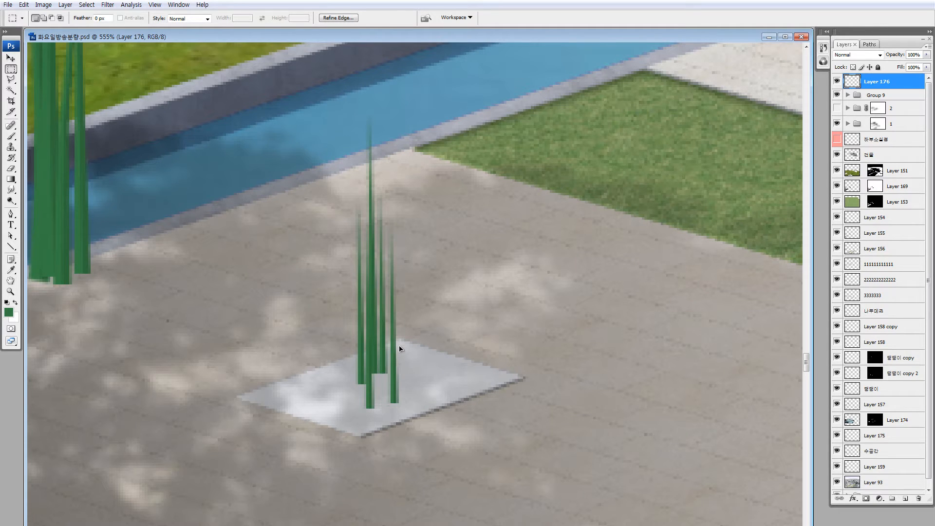
Tilt the small clump's outer blade slightly right and add a copy on the opposite side tilted left
key(ctrl+t)
drag(504, 242, 509, 248)
key(Return)
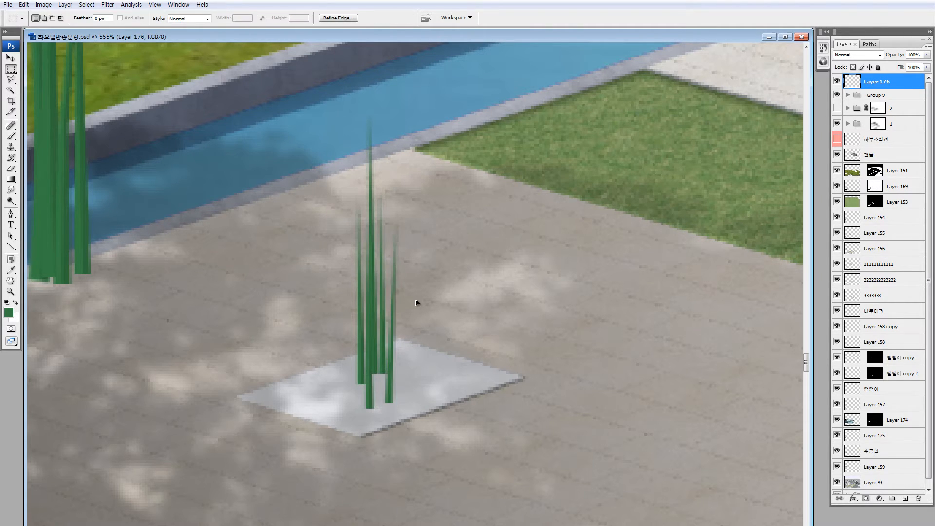
ctrl+alt+drag(392, 300, 345, 298)
key(ctrl+t)
drag(545, 335, 549, 308)
key(Return)
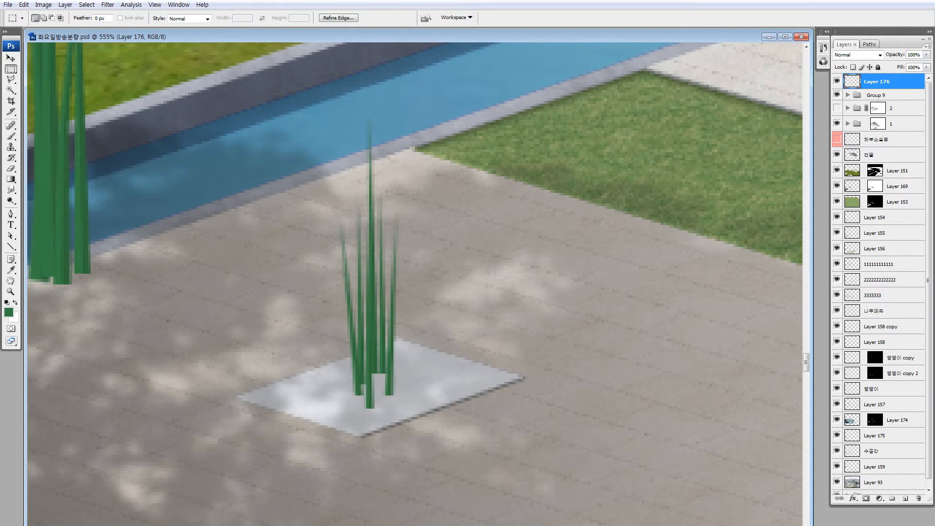
Trim the uneven blade ends so the small clump's base is level
key(ctrl+d)
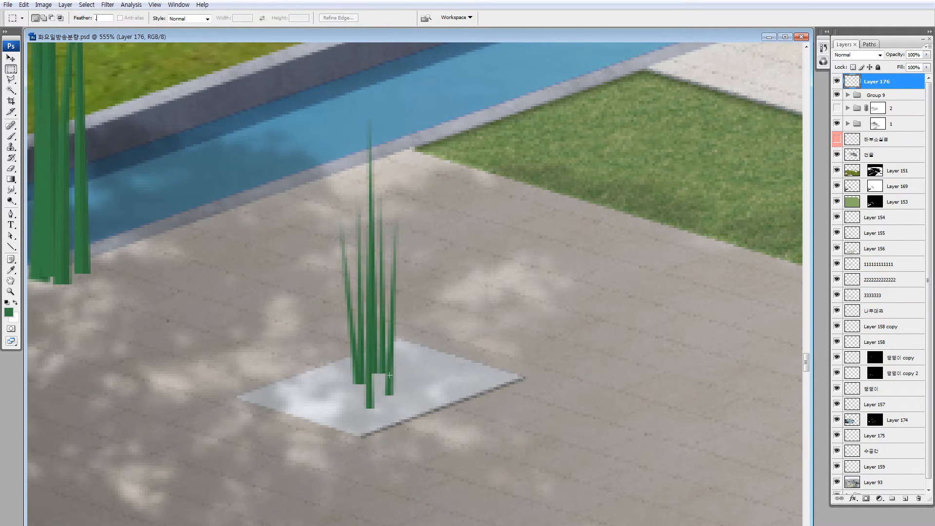
ctrl+drag(466, 434, 509, 467)
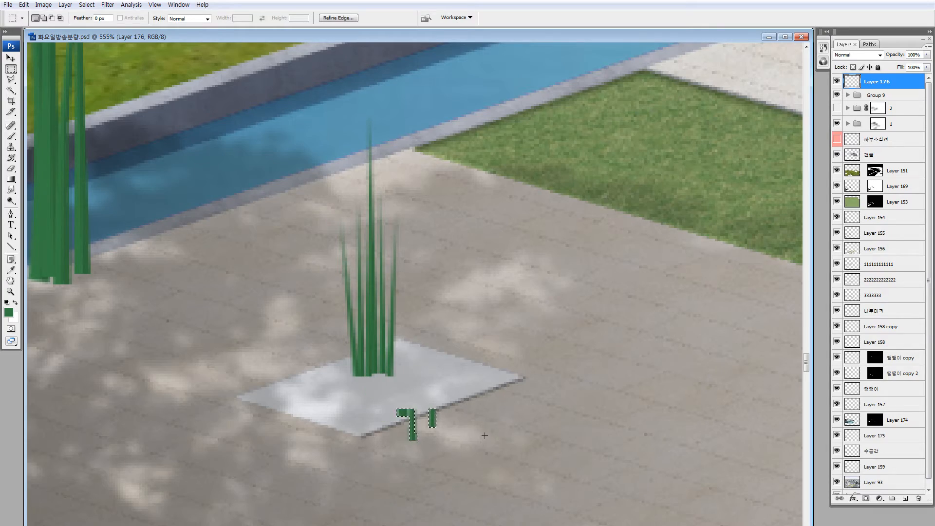
key(Delete)
key(ctrl+minus)
key(ctrl+minus)
key(ctrl+minus)
key(ctrl+minus)
key(ctrl+minus)
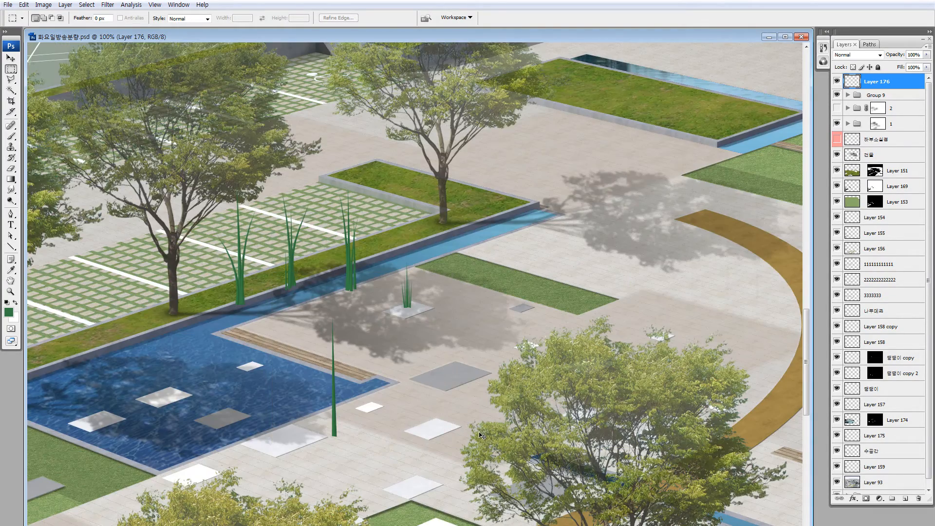
Shift the small clump up in line with the row and place the shortened spare blade to its right
key(ctrl+minus)
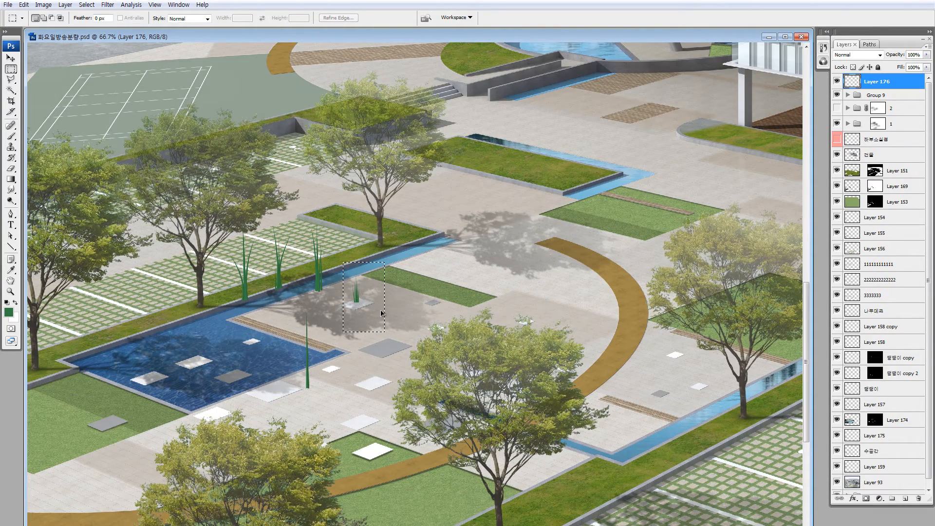
key(ctrl+z)
drag(333, 414, 397, 282)
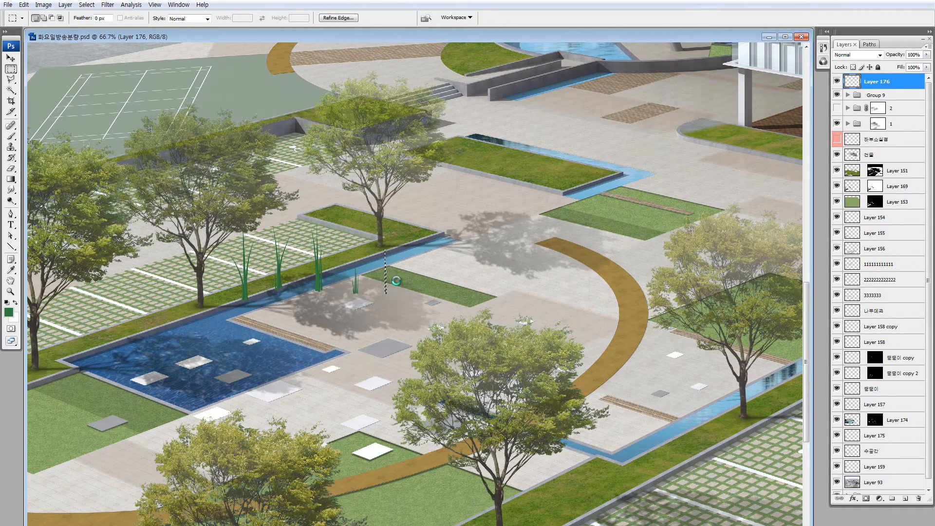
key(z)
drag(305, 207, 440, 350)
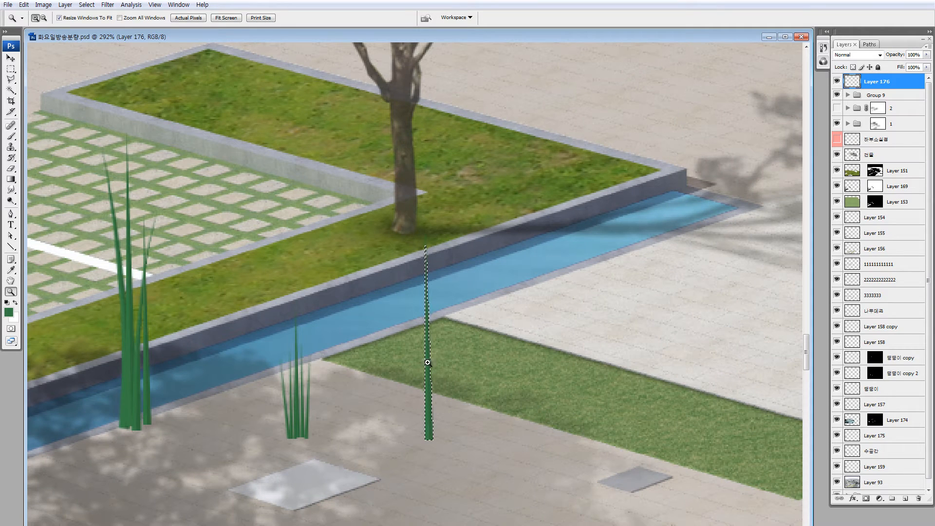
Copy the straight blade twice, leaving one spare on the right and joining the other to the original, tilted right
drag(444, 409, 628, 385)
drag(628, 385, 463, 408)
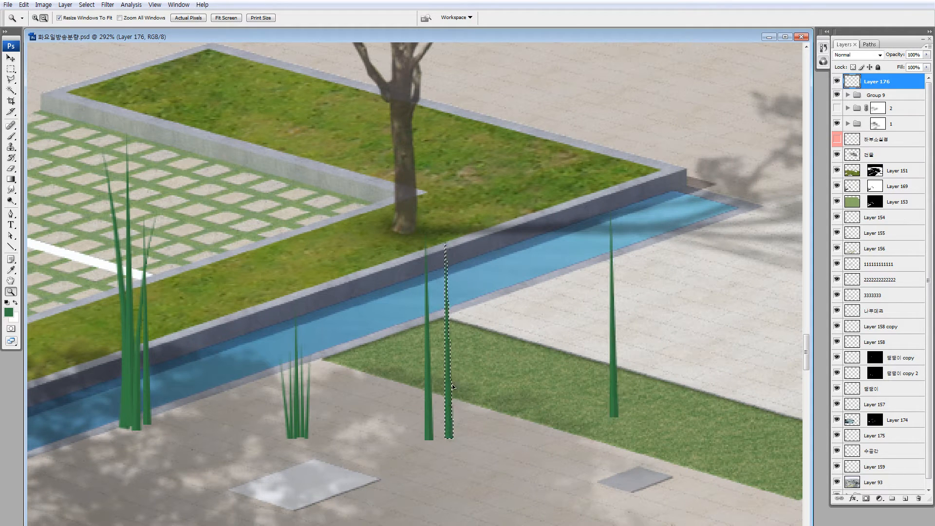
key(ctrl+t)
drag(572, 238, 578, 247)
double_click(453, 258)
key(ctrl+d)
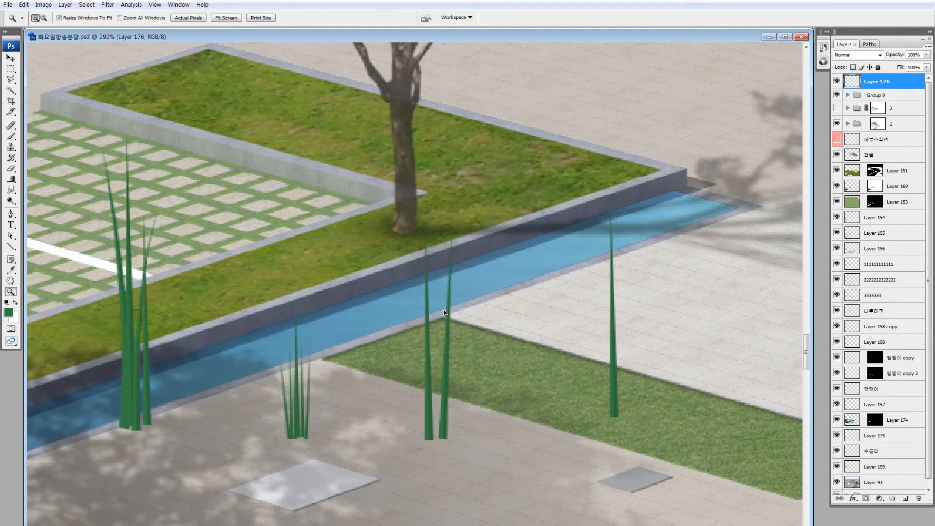
drag(443, 313, 436, 313)
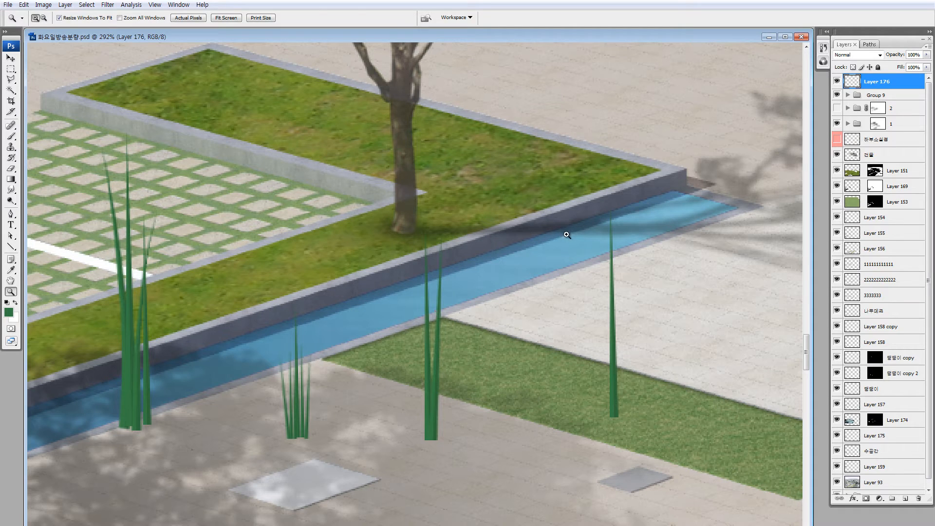
Join the upper part of the spare blade to the pair's left side, tilted left, and delete the leftover piece
key(m)
drag(574, 190, 603, 247)
drag(659, 348, 449, 418)
key(ctrl+t)
drag(481, 492, 490, 486)
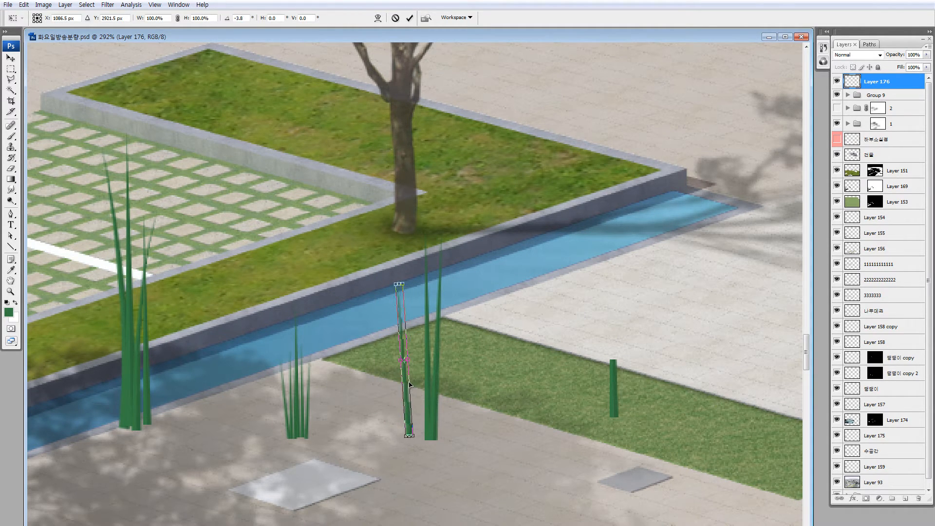
key(Return)
drag(408, 379, 423, 380)
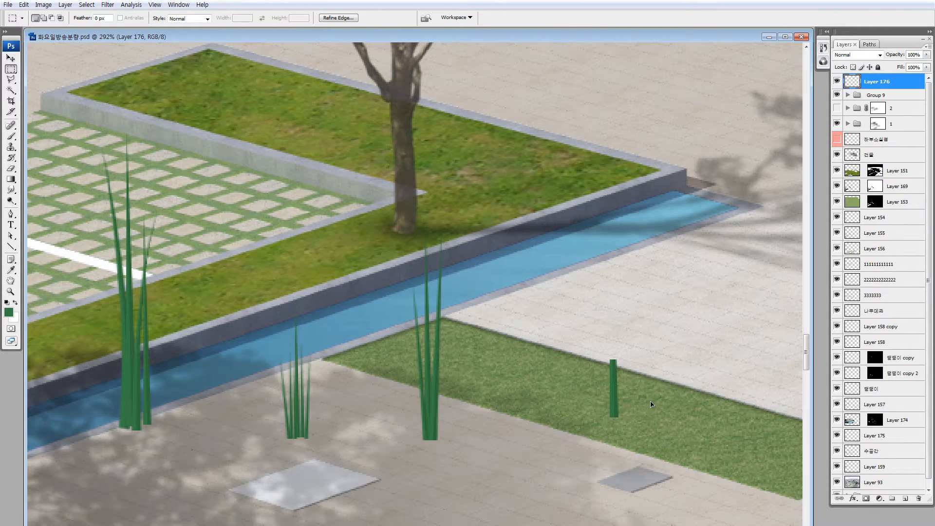
drag(652, 404, 642, 372)
key(Delete)
Move all five grass clumps together up to the sports court area
key(ctrl+minus)
key(ctrl+minus)
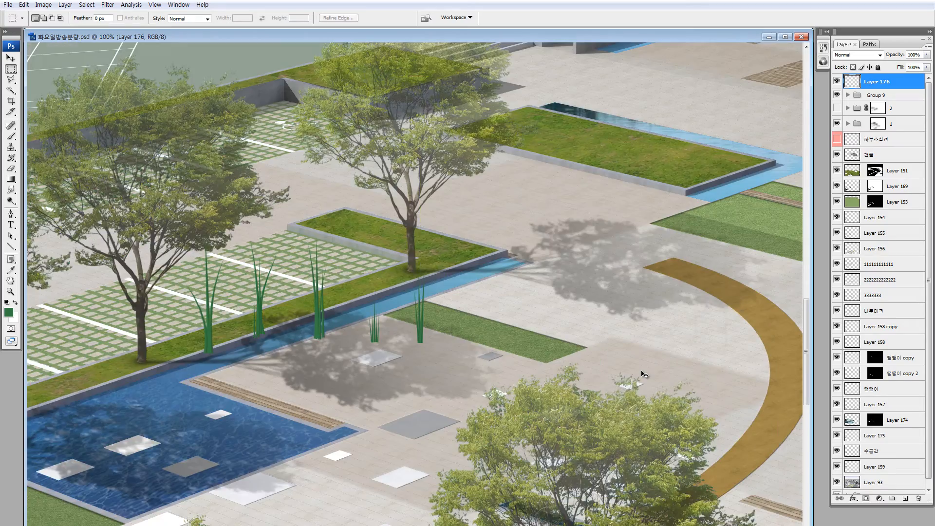
key(ctrl+minus)
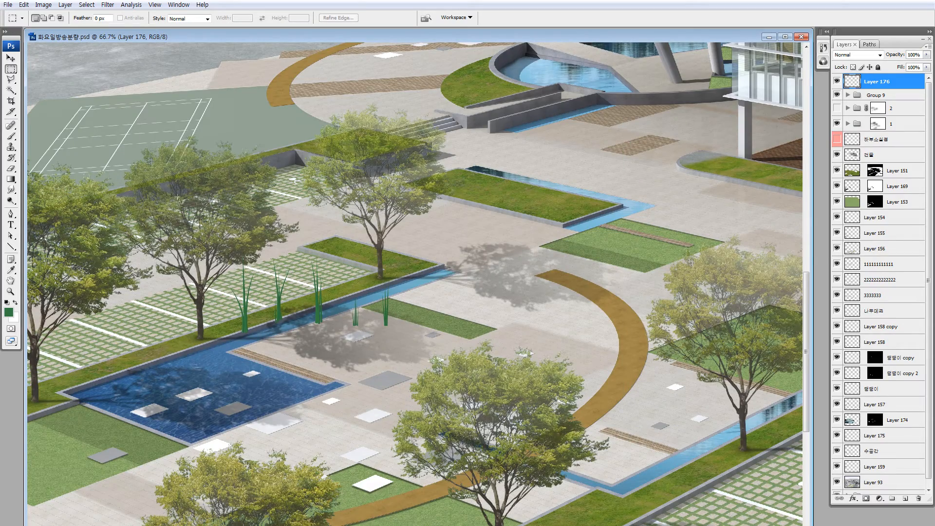
drag(177, 197, 453, 426)
mouse_move(368, 368)
mouse_down()
mouse_move(599, 255)
mouse_move(295, 195)
mouse_move(277, 177)
mouse_up()
drag(304, 260, 311, 410)
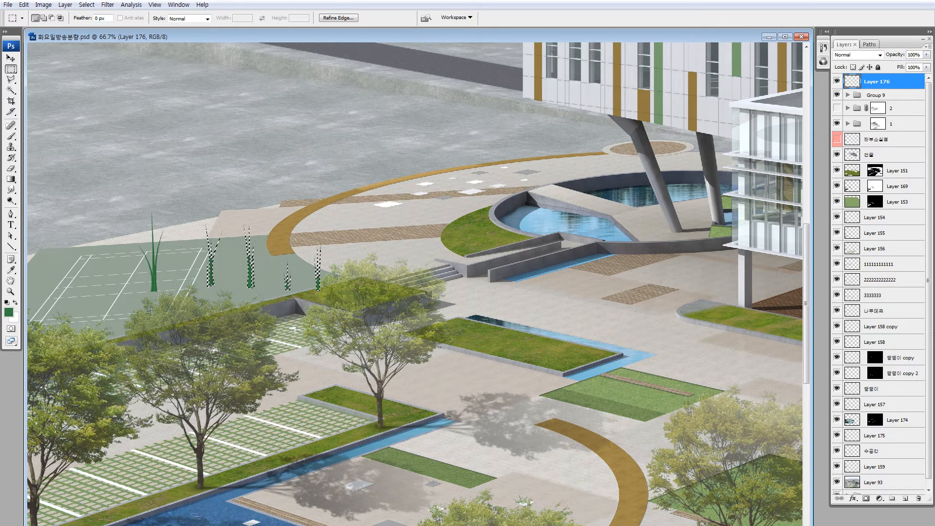
Spread the clumps apart so they stand in a more widely spaced row
drag(233, 204, 382, 358)
drag(341, 319, 359, 327)
drag(278, 229, 419, 376)
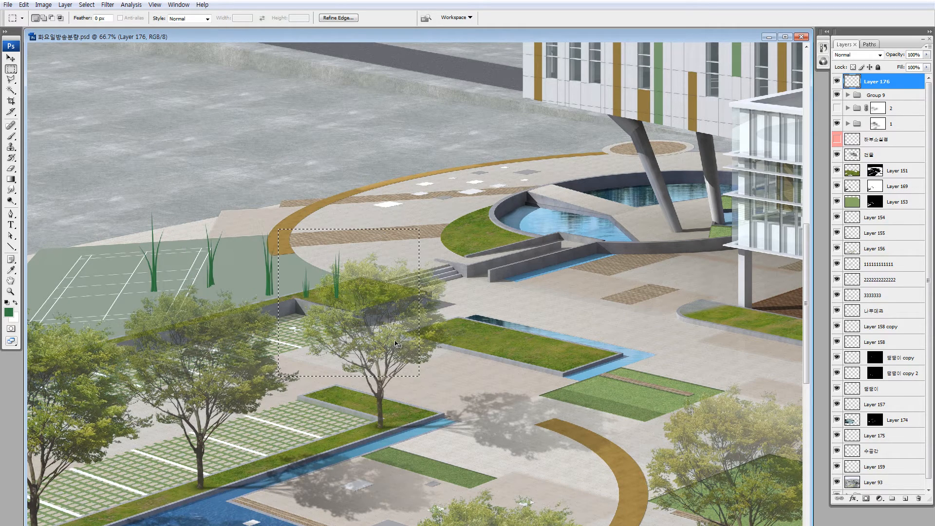
drag(397, 344, 420, 340)
drag(343, 231, 430, 323)
drag(430, 322, 459, 318)
Soften the bases of the first two clumps by cutting them off with a polygonal lasso selection feathered 3 px
key(ctrl+space)
drag(137, 196, 524, 391)
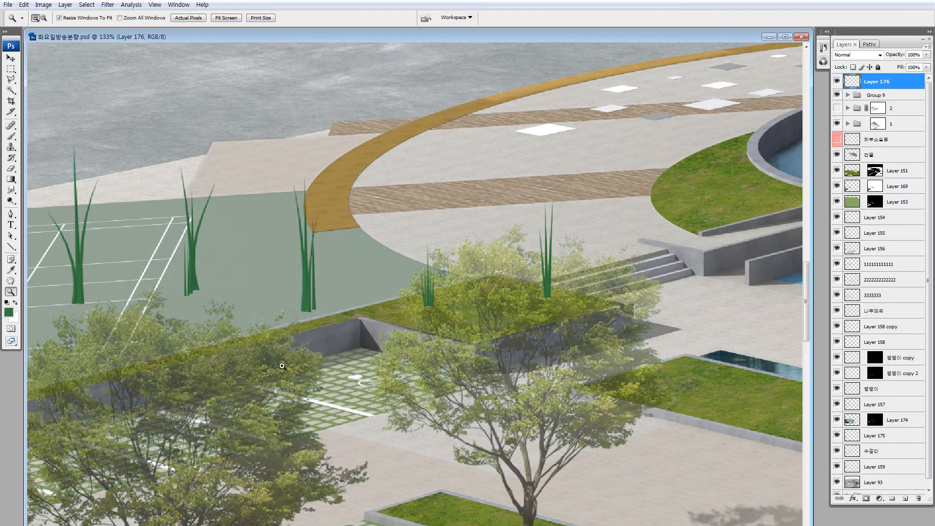
key(m)
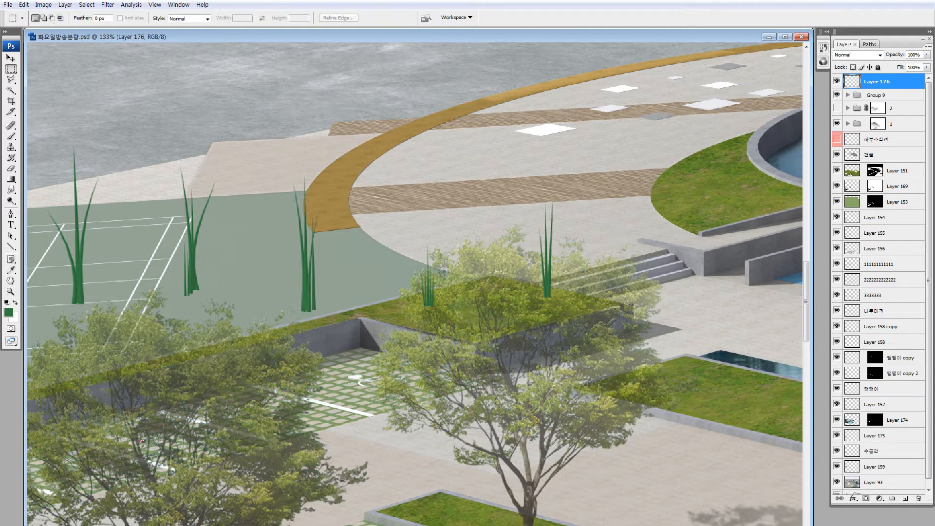
key(l)
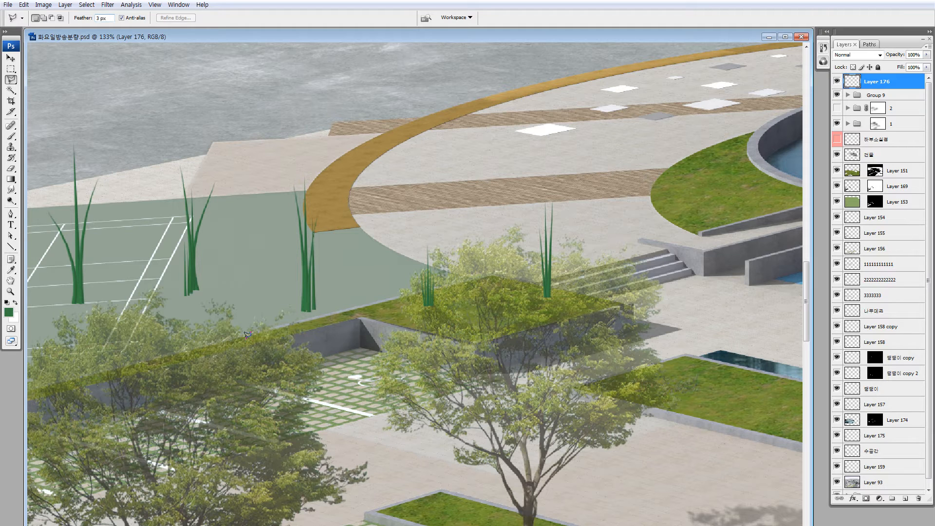
drag(215, 424, 311, 405)
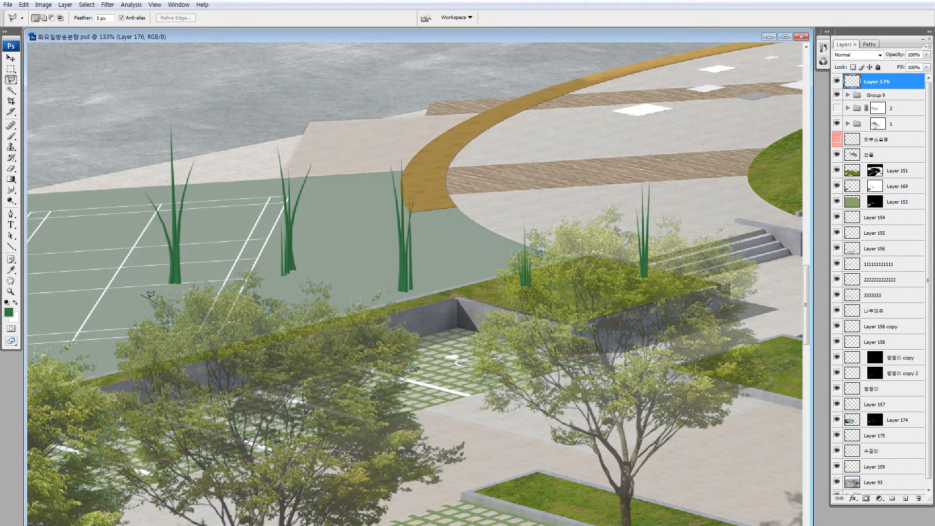
click(214, 278)
double_click(214, 319)
drag(199, 288, 213, 318)
key(ctrl+d)
click(317, 270)
double_click(308, 299)
drag(288, 273, 296, 303)
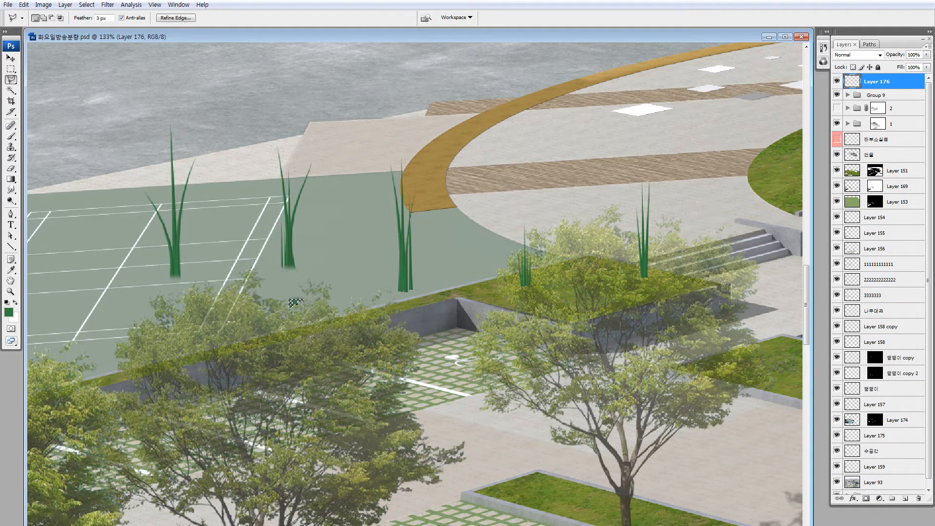
key(ctrl+d)
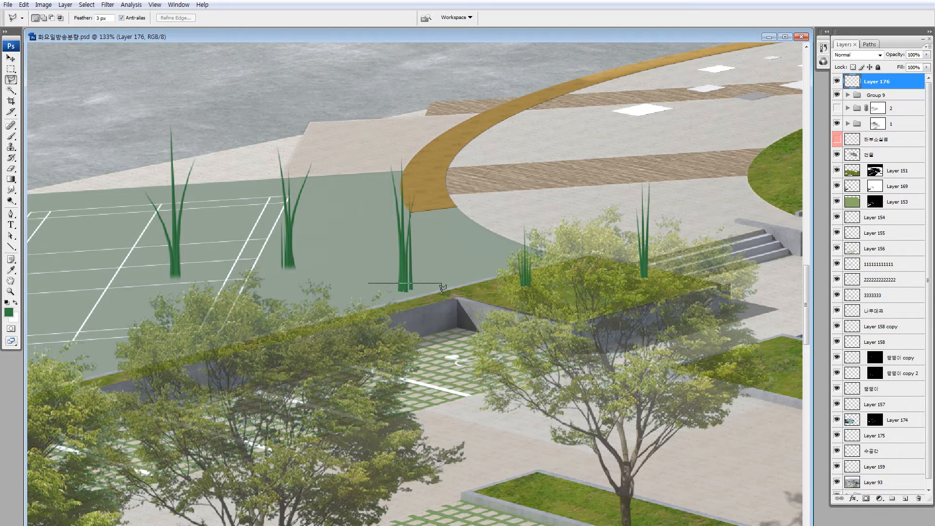
Fade the bases of the remaining three clumps by deleting their ends with the 3 px feathered lasso
click(442, 317)
double_click(352, 319)
key(Delete)
key(ctrl+d)
drag(515, 297, 451, 294)
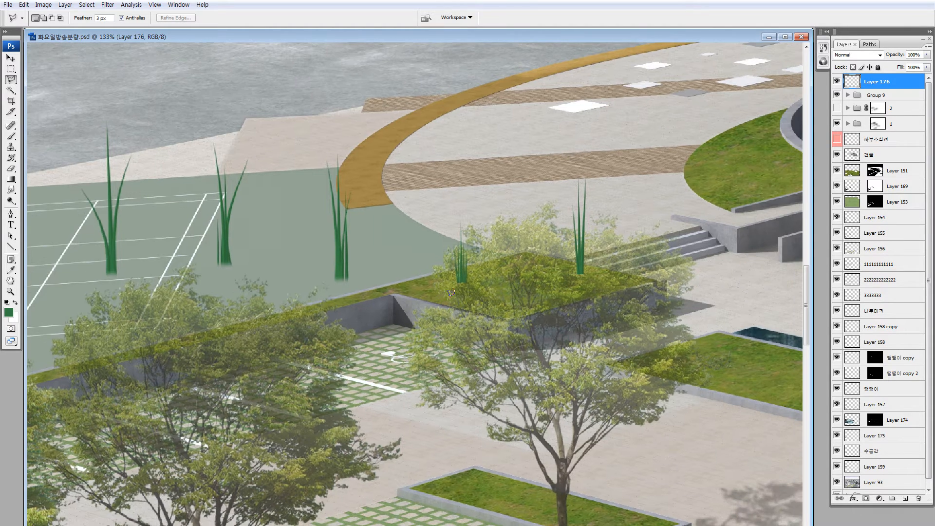
click(492, 305)
key(ctrl+d)
click(614, 299)
double_click(544, 302)
key(Delete)
key(ctrl+d)
Duplicate Layer 176 with the grass clumps and place the duplicate beneath the original layer
key(ctrl+j)
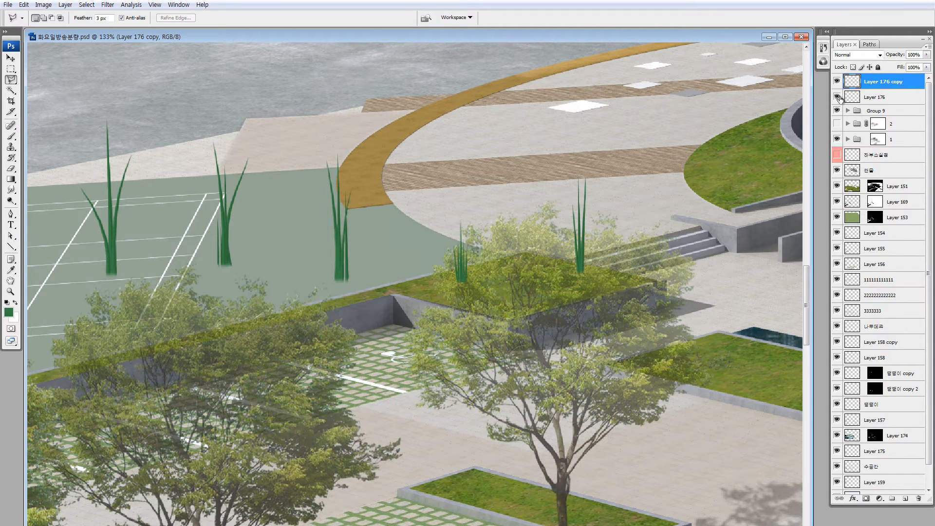
drag(849, 83, 849, 96)
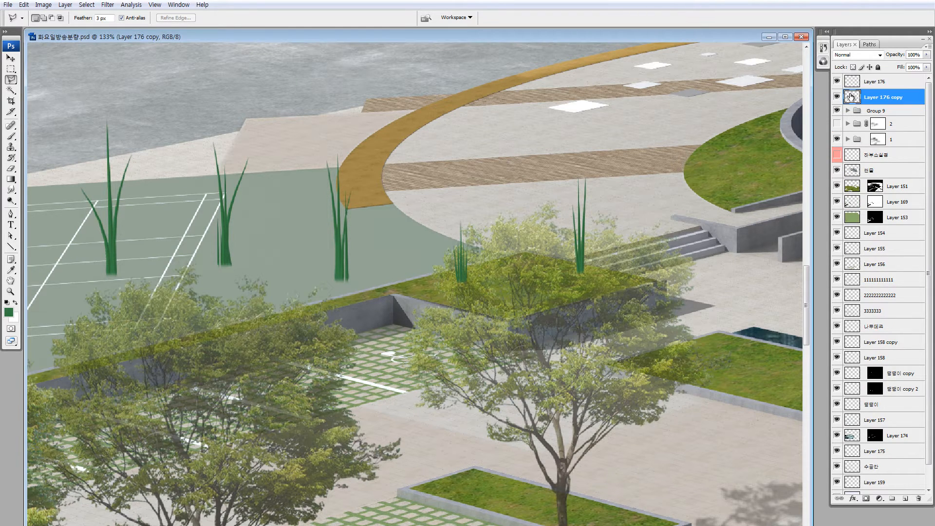
key(m)
drag(171, 205, 252, 201)
key(z)
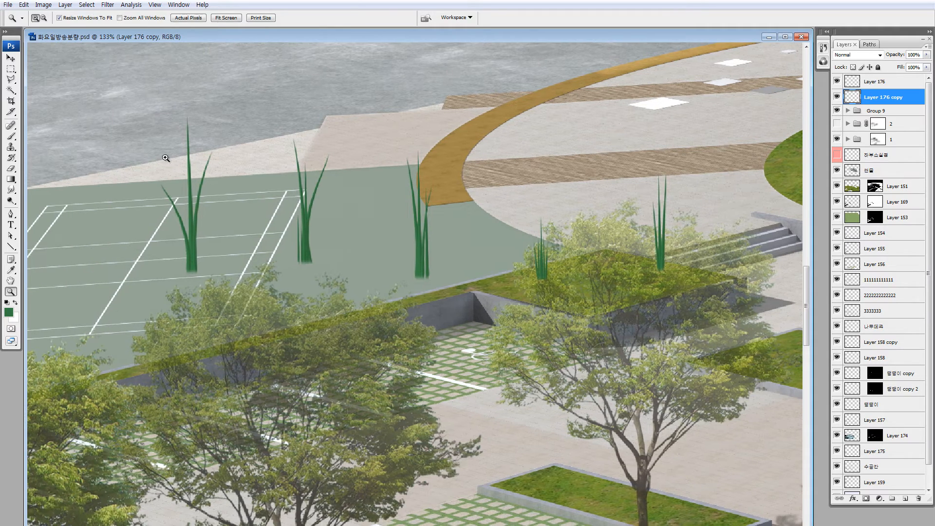
Flip the first clump on Layer 176 copy vertically to 61% height and place it base to base under the original as a reflection
drag(252, 333, 254, 334)
key(m)
drag(274, 91, 548, 524)
drag(493, 437, 493, 438)
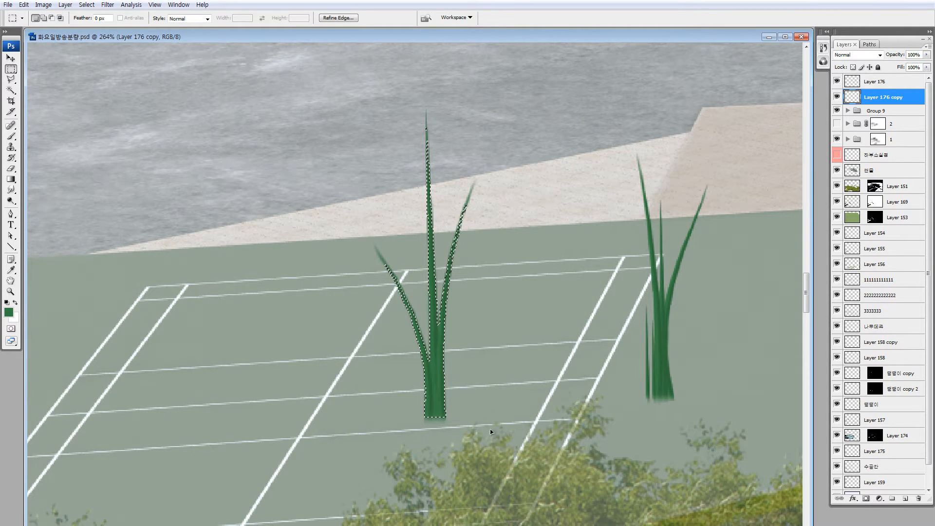
key(ctrl+t)
drag(421, 88, 429, 469)
drag(444, 350, 445, 326)
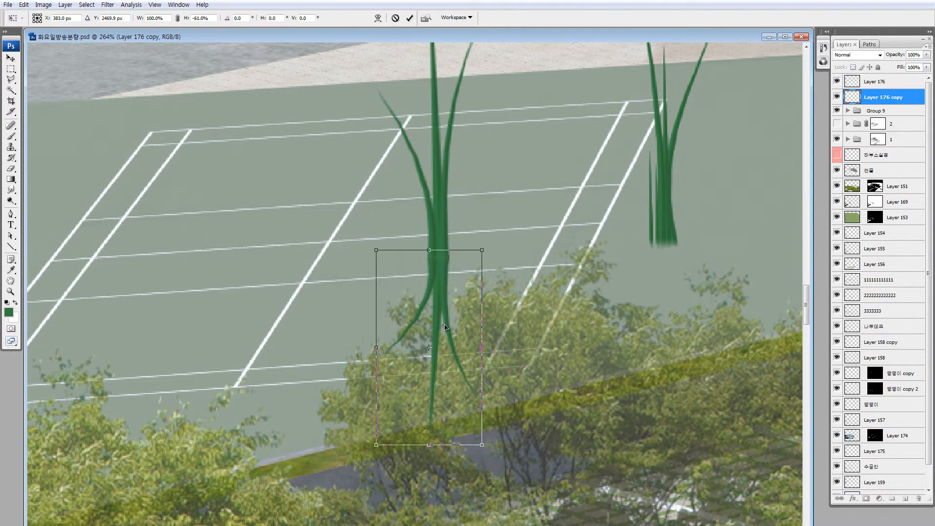
key(Return)
Mirror the second clump of the duplicate layer downward at about 70% height so it meets the base of its original
drag(596, 287, 356, 297)
drag(374, 75, 349, 161)
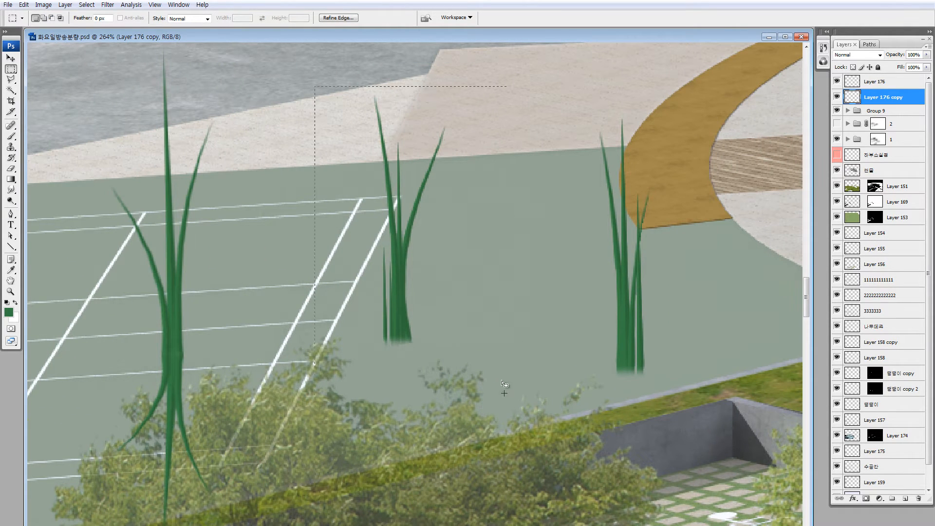
key(ctrl+d)
key(ctrl+t)
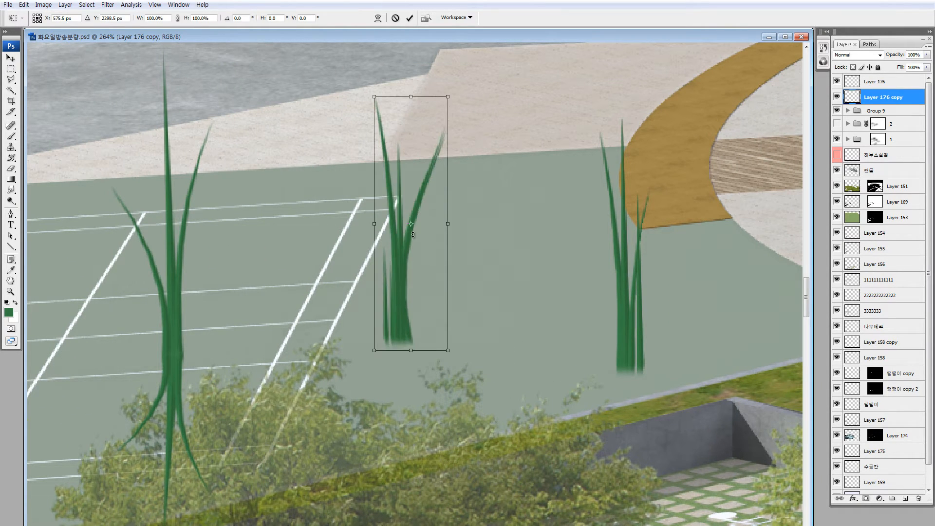
drag(412, 234, 412, 513)
drag(424, 375, 404, 302)
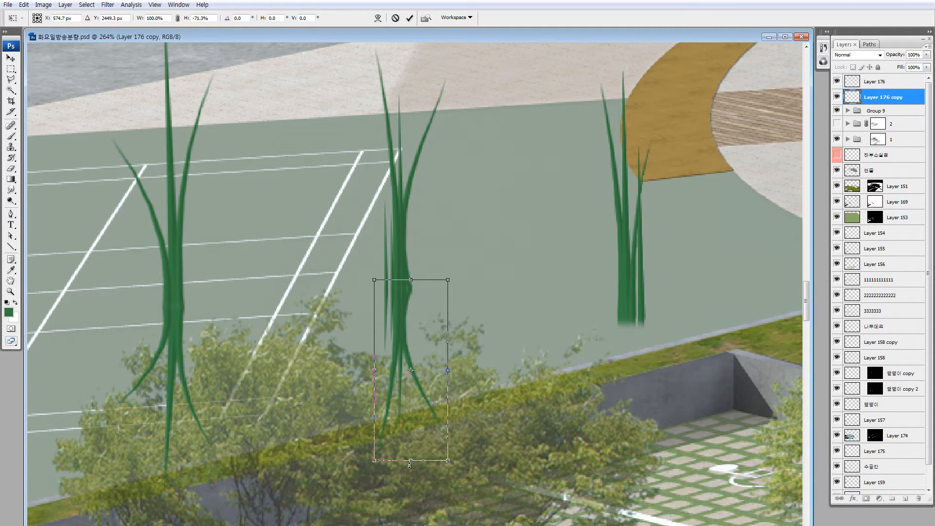
drag(411, 461, 412, 457)
double_click(418, 427)
Flip the third clump's duplicate vertically, shorten it to about 53% height, and join it to the original's base
drag(604, 356, 363, 362)
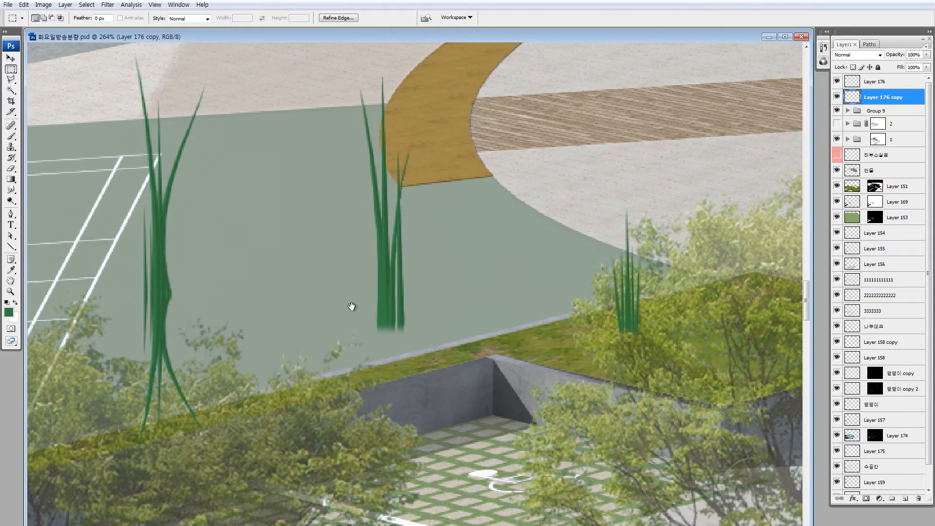
drag(351, 307, 336, 347)
drag(304, 84, 467, 432)
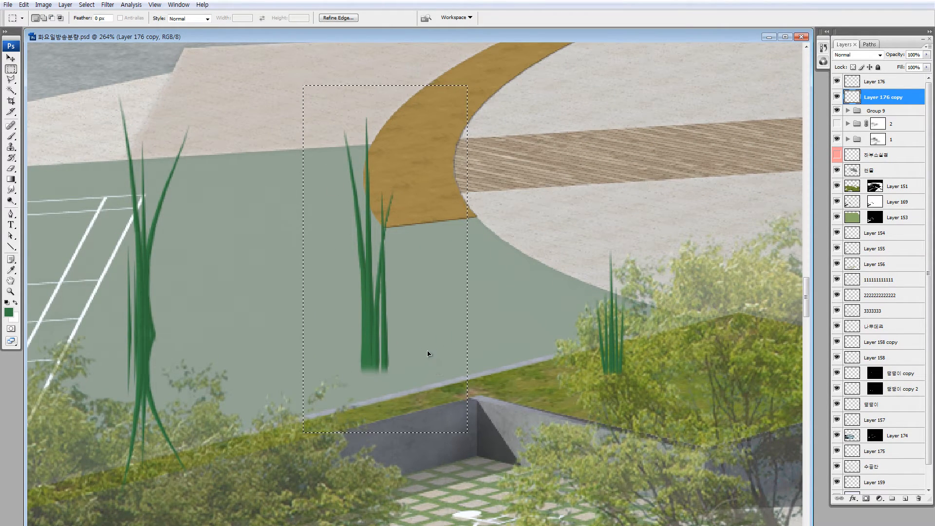
key(ctrl+t)
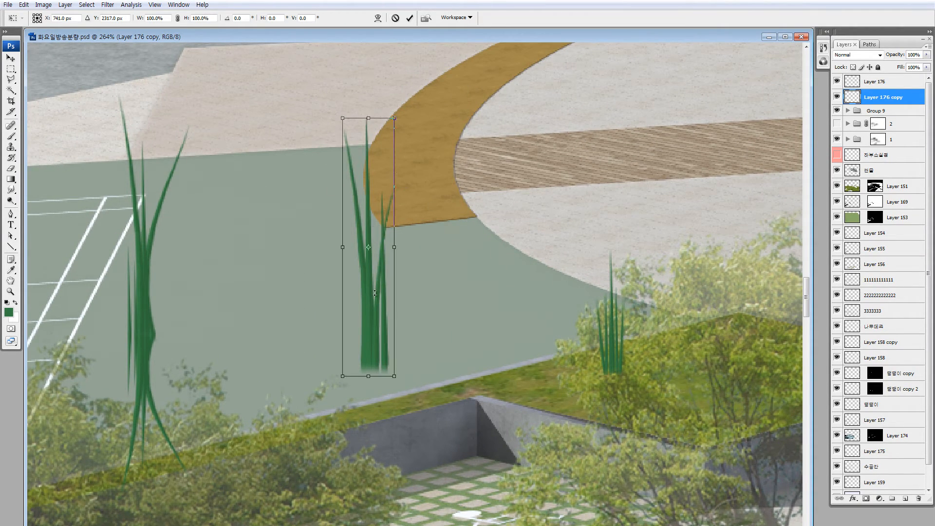
drag(369, 120, 368, 513)
drag(372, 468, 376, 403)
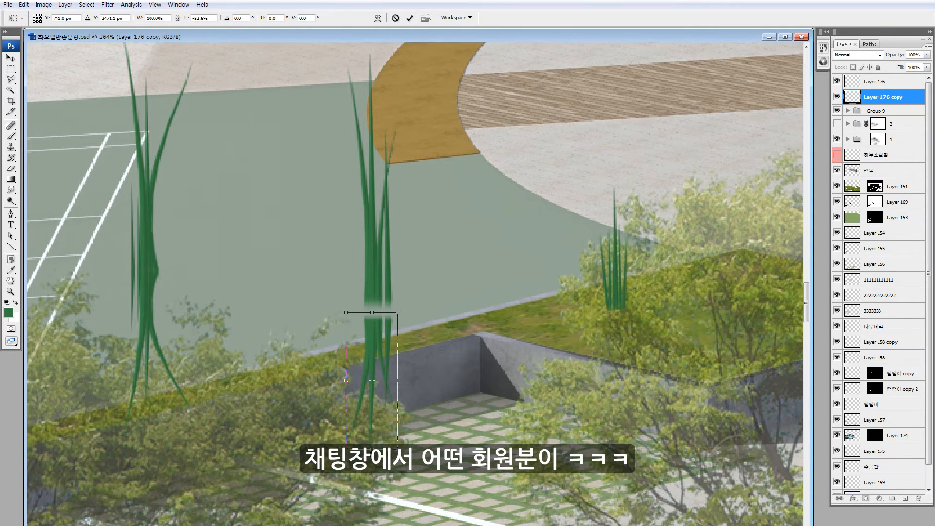
key(Return)
key(m)
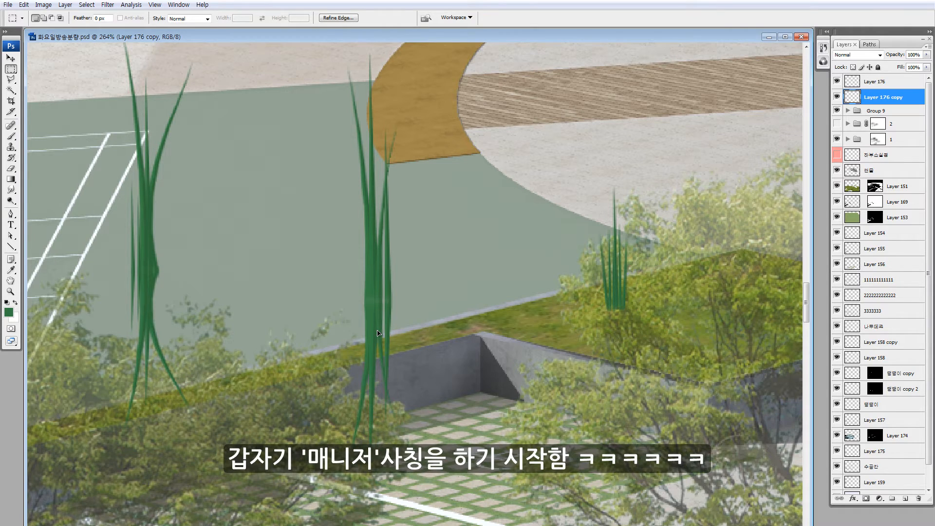
Flip the small fourth clump's duplicate upside down at 82.1% height directly beneath its original
drag(378, 333, 295, 317)
key(ctrl+t)
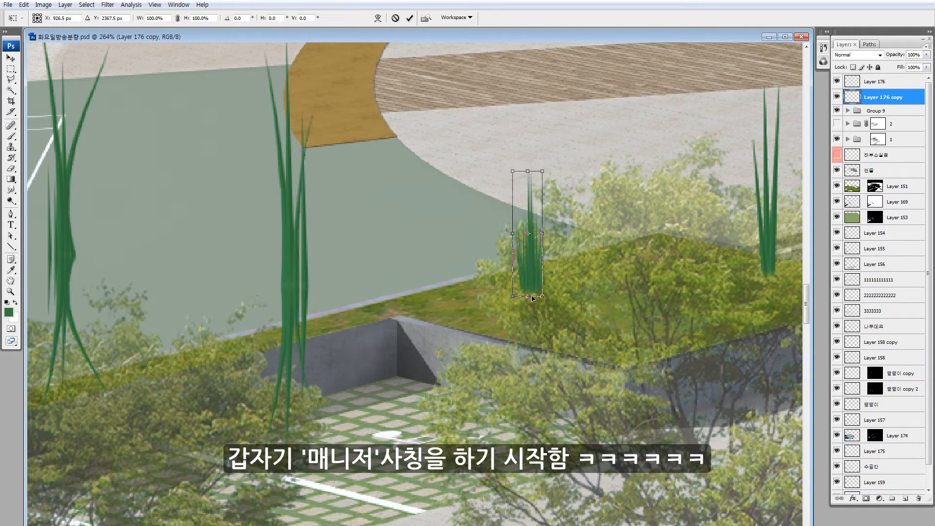
drag(532, 295, 528, 336)
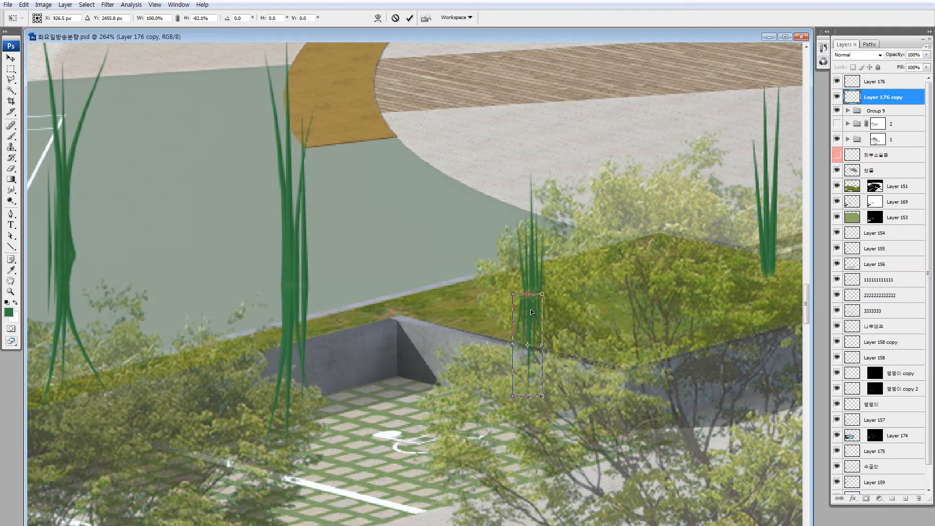
key(Return)
key(m)
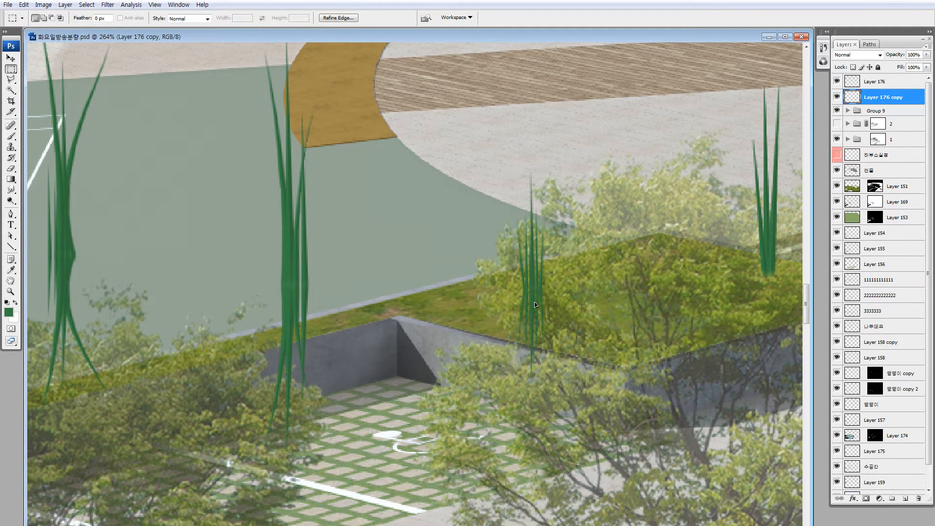
Turn the fifth clump's duplicate into a downward reflection at 70.9% height, attached to its original's base
drag(544, 319, 417, 311)
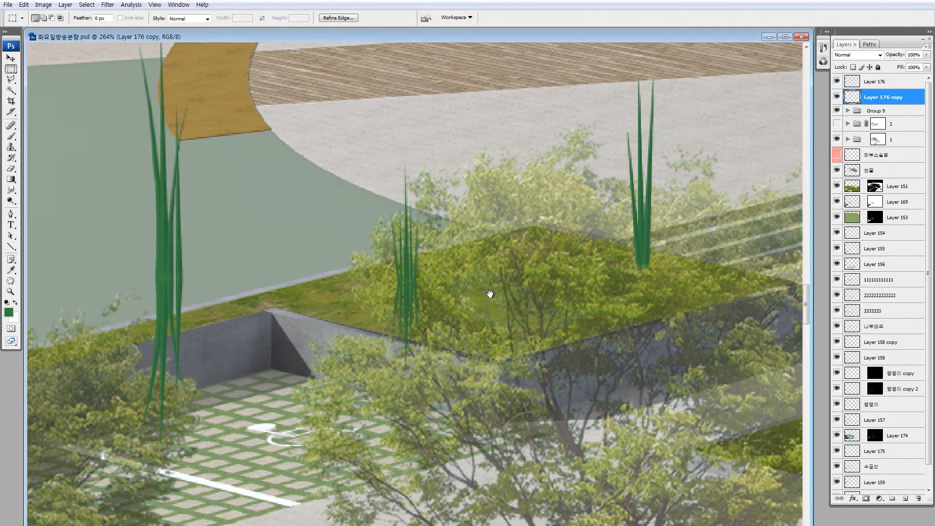
drag(490, 294, 469, 320)
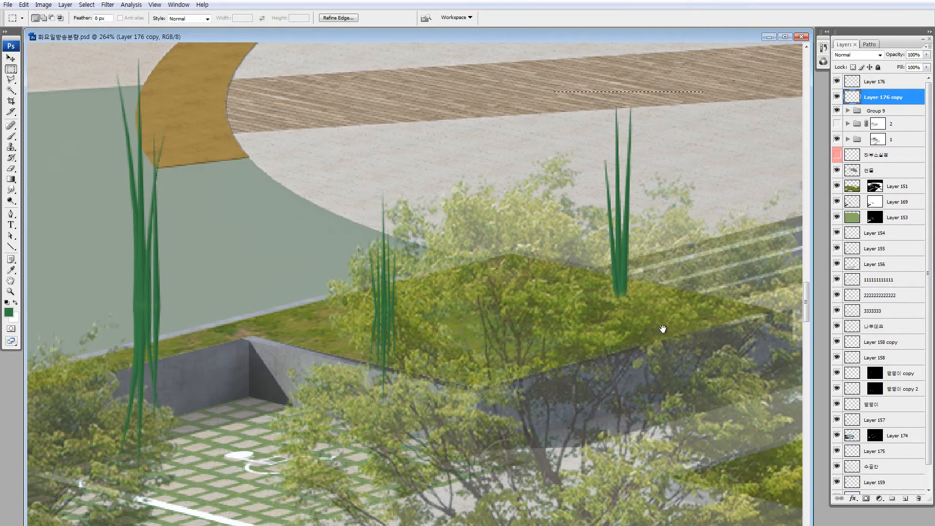
drag(664, 329, 629, 350)
key(ctrl+t)
drag(579, 109, 581, 450)
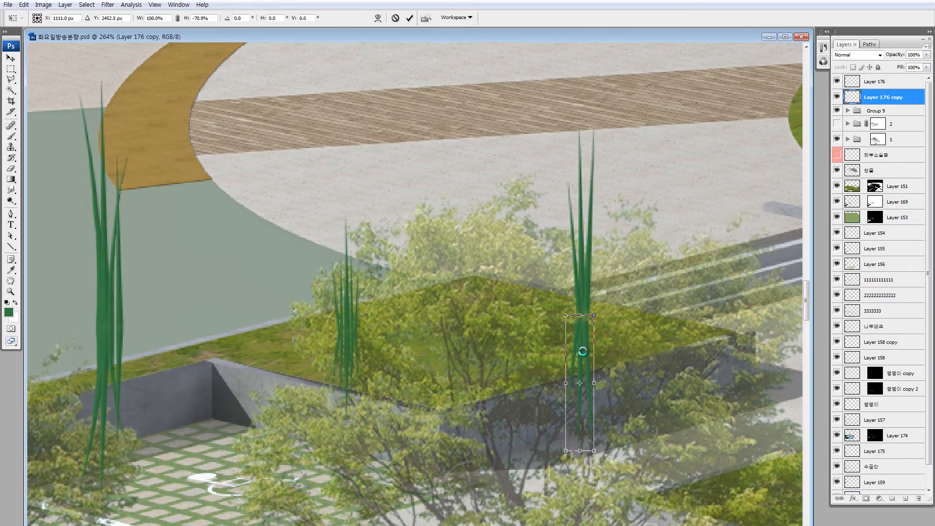
key(Return)
key(m)
Set the opacity of the reflection layer, Layer 176 copy, to 40%
key(ctrl+minus)
key(ctrl+minus)
key(ctrl+minus)
key(ctrl+minus)
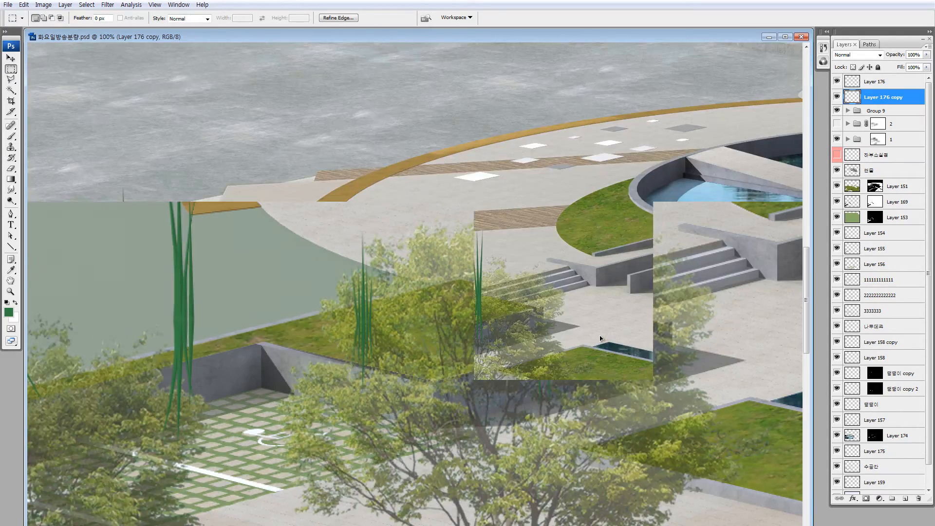
key(z)
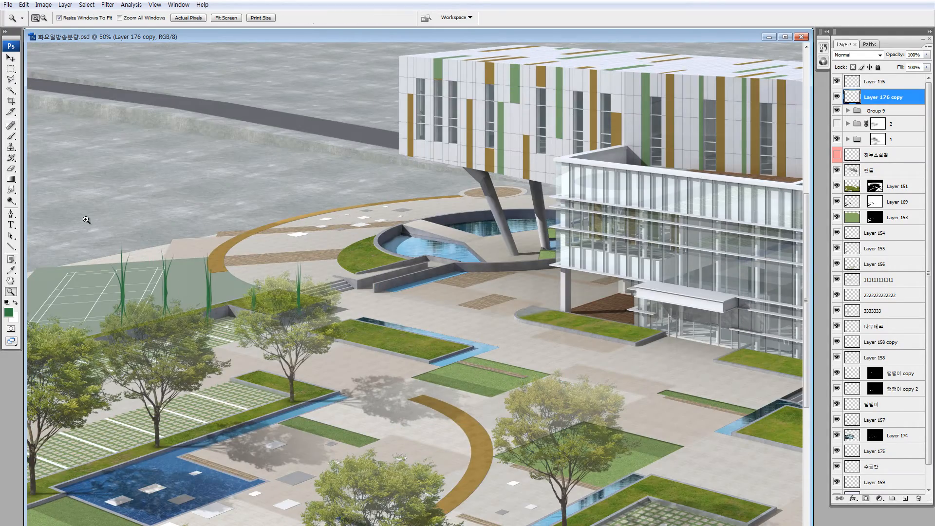
drag(86, 220, 382, 413)
drag(301, 322, 453, 361)
key(v)
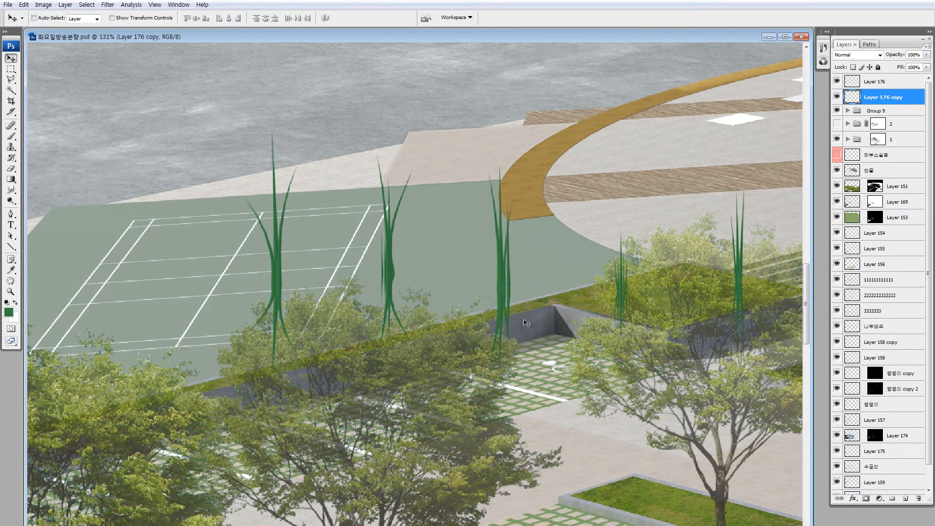
key(4)
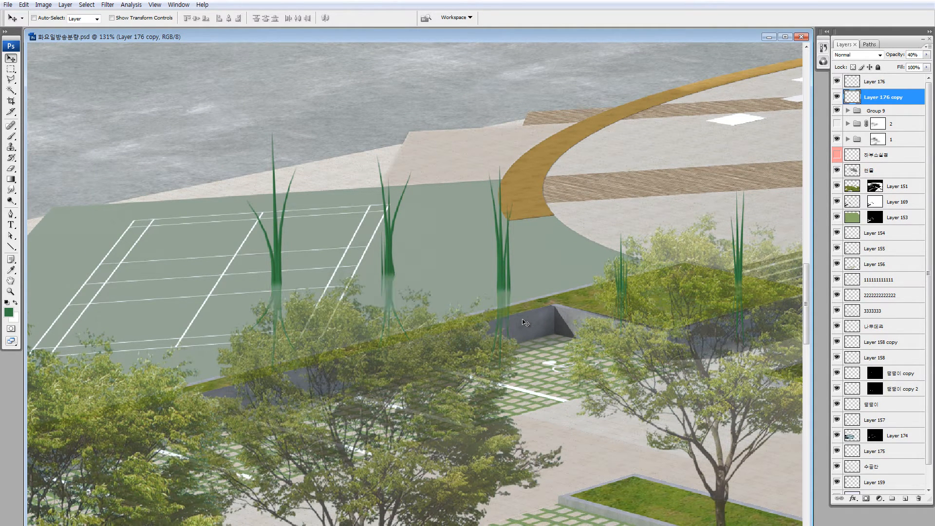
Move both grass layers together over the blue pool and set Layer 176 copy's blend mode to Multiply
shift+click(853, 79)
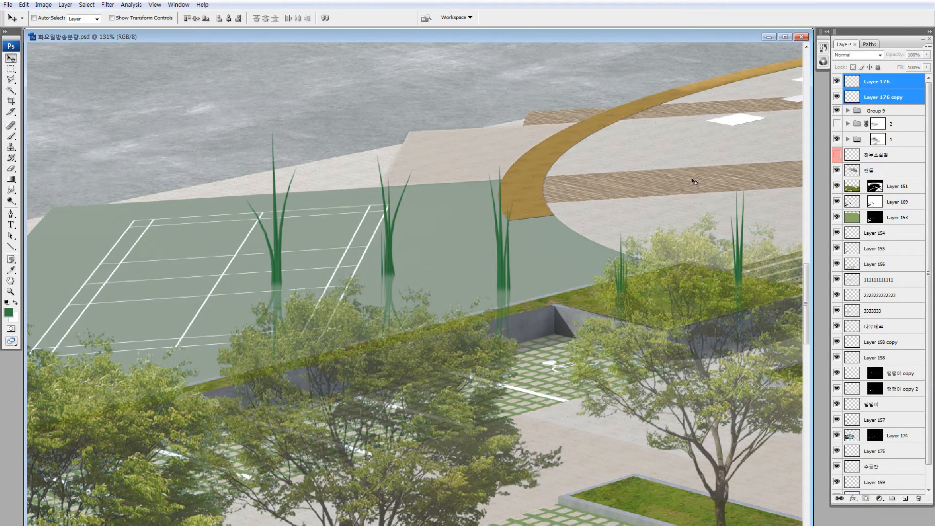
drag(489, 322, 504, 349)
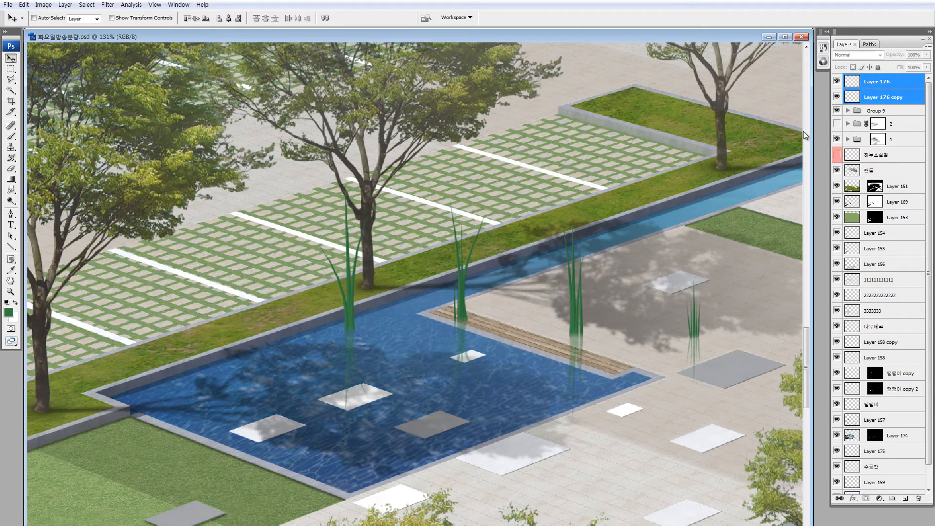
click(864, 99)
click(849, 56)
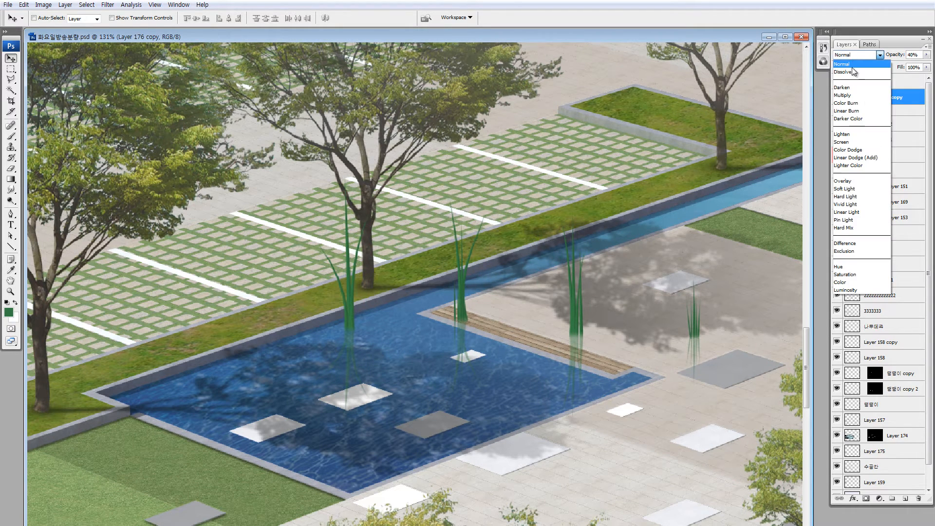
click(850, 95)
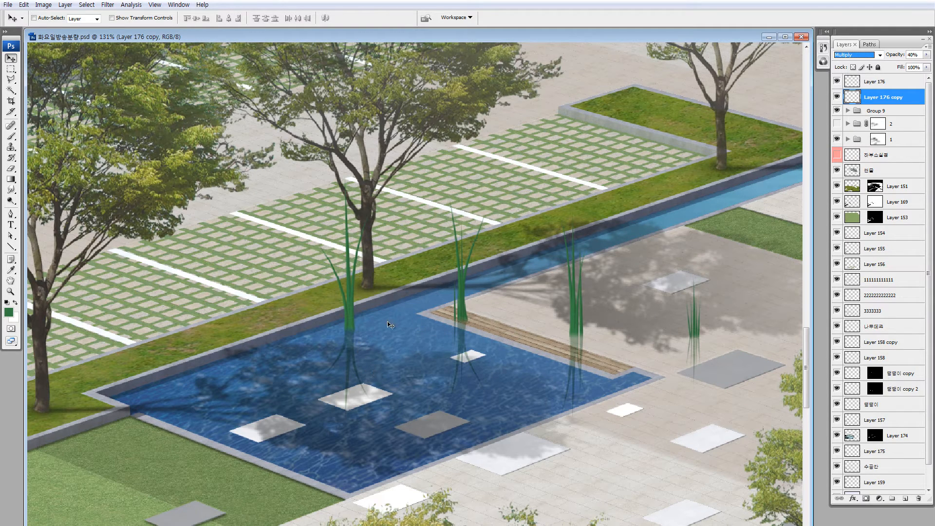
Move the clumps and their reflections together off the pool, up toward the parking area and lawn strip
drag(351, 310, 455, 237)
key(ctrl+z)
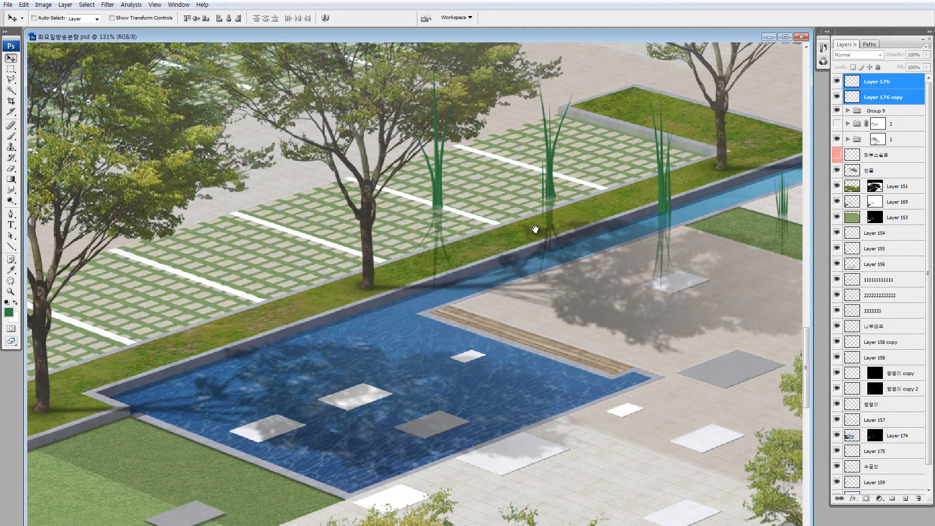
drag(525, 247, 394, 337)
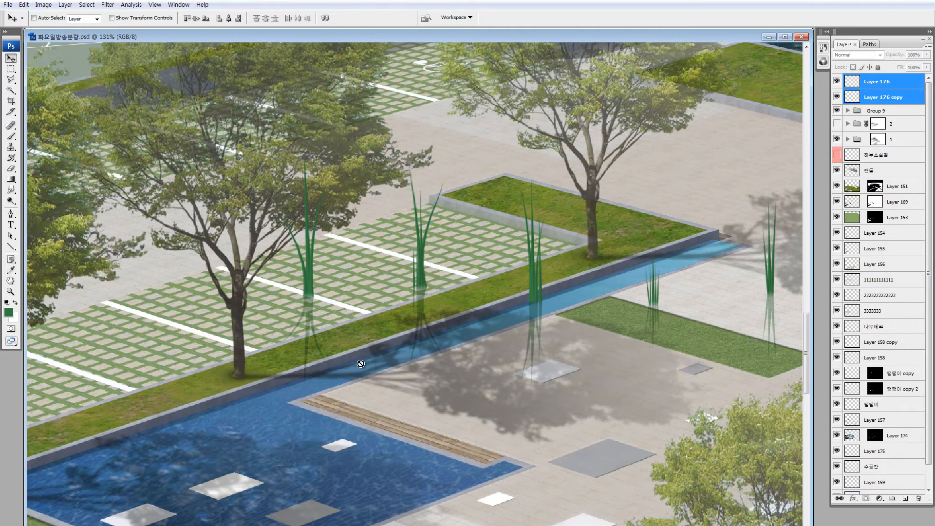
Fade the lower ends of all the reflections on Layer 176 copy with a 150 px eraser at 42% opacity
key(e)
click(854, 101)
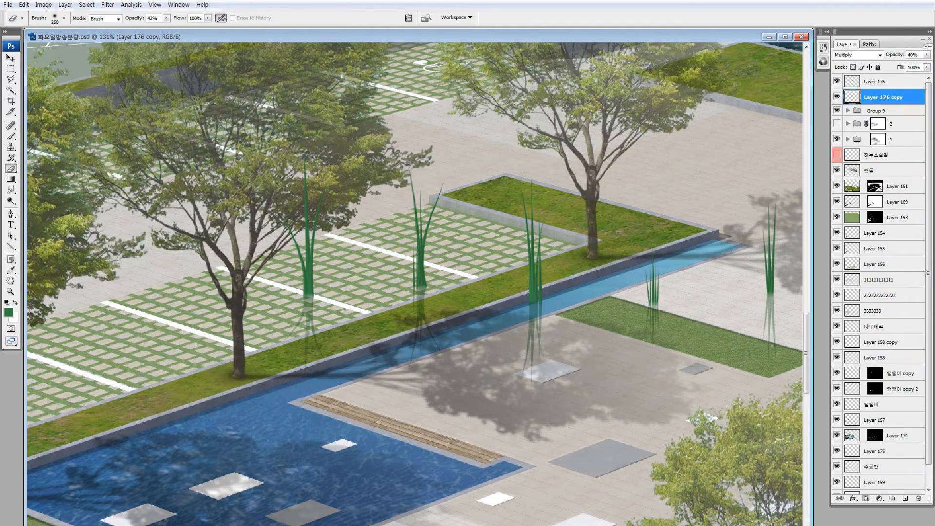
drag(560, 419, 465, 422)
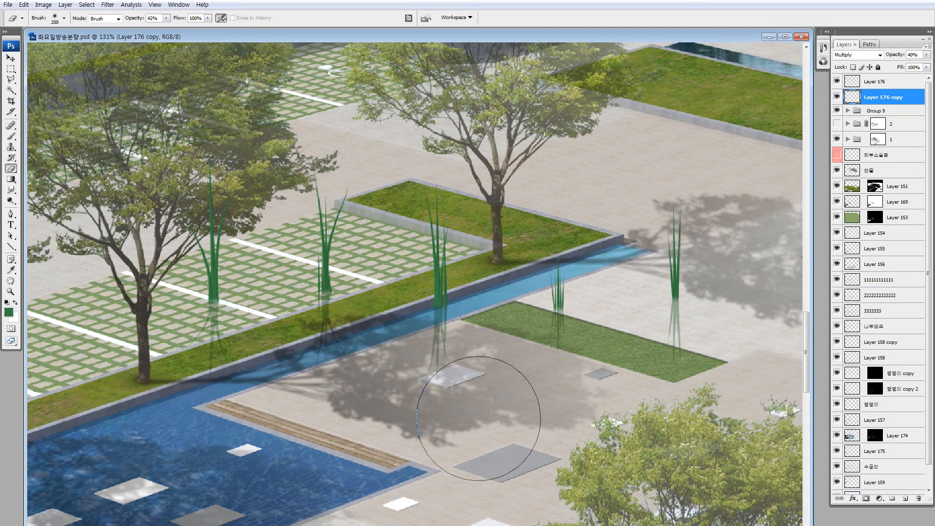
key(bracketleft)
key(bracketleft)
key(bracketleft)
mouse_move(587, 380)
mouse_down()
mouse_move(675, 367)
mouse_move(708, 397)
mouse_up()
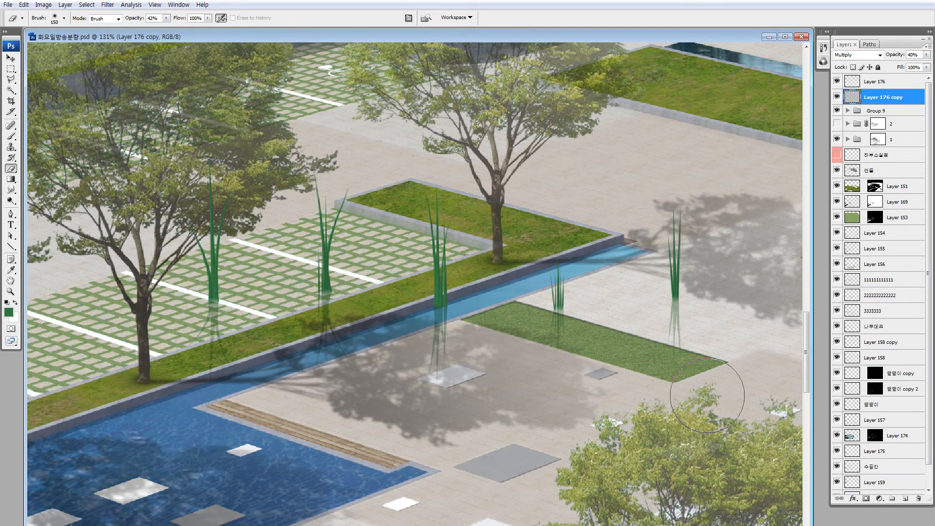
mouse_move(557, 380)
mouse_down()
mouse_move(425, 388)
mouse_move(455, 401)
mouse_up()
mouse_move(310, 389)
mouse_down()
mouse_move(329, 374)
mouse_move(192, 396)
mouse_up()
mouse_move(321, 379)
mouse_down()
mouse_move(375, 391)
mouse_move(396, 379)
mouse_up()
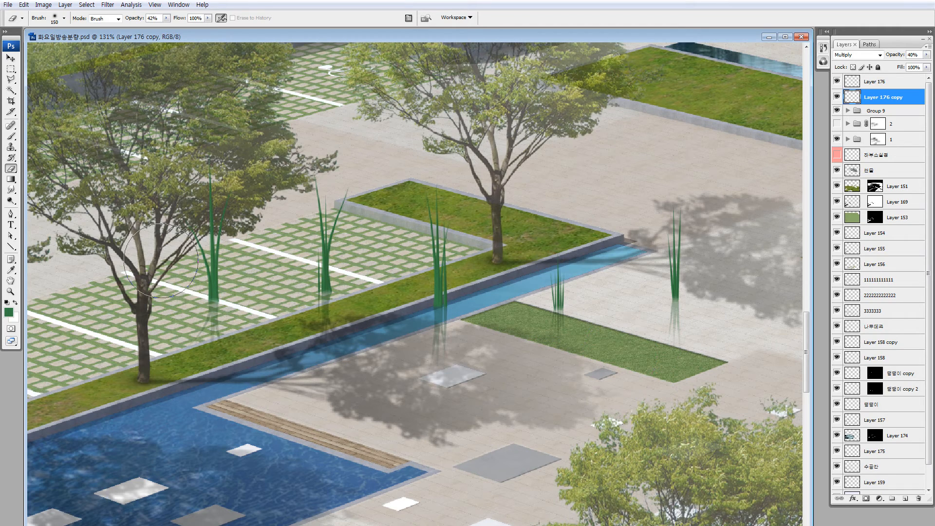
Try smudging the leftmost clump's reflection on Layer 176 copy at 100% strength, and choose a hard 19 px smudge tip
click(10, 190)
click(196, 304)
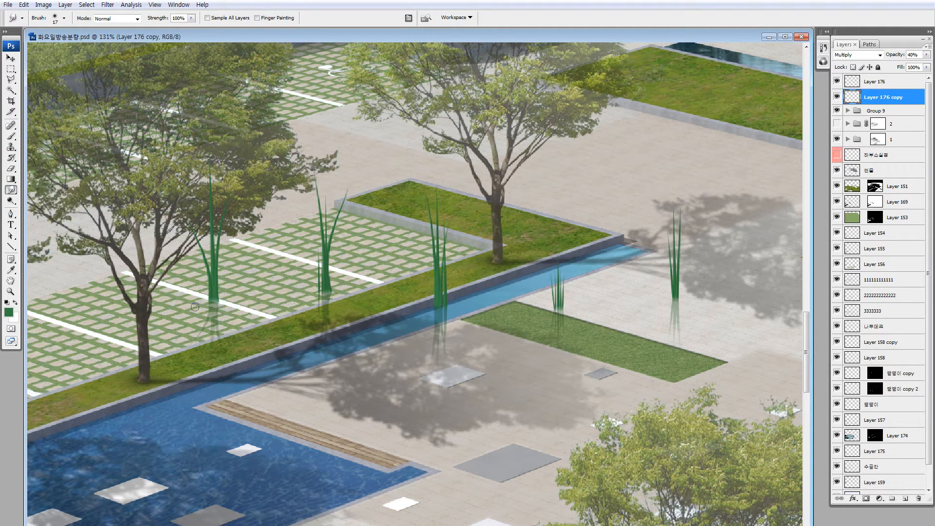
drag(196, 304, 213, 321)
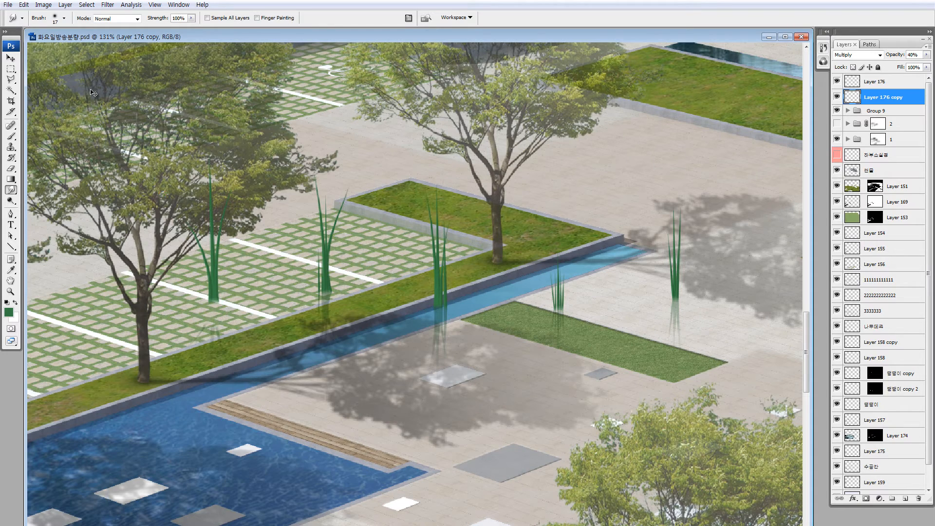
click(64, 18)
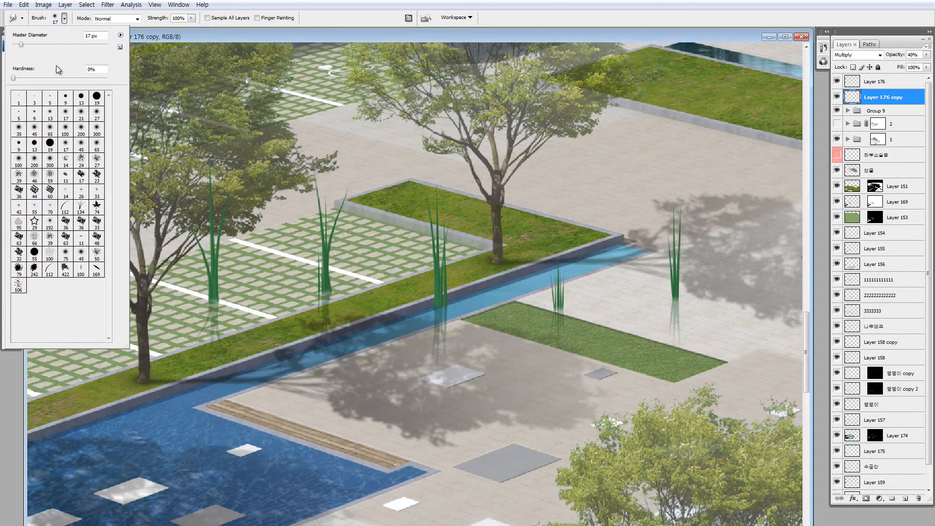
click(96, 99)
click(229, 285)
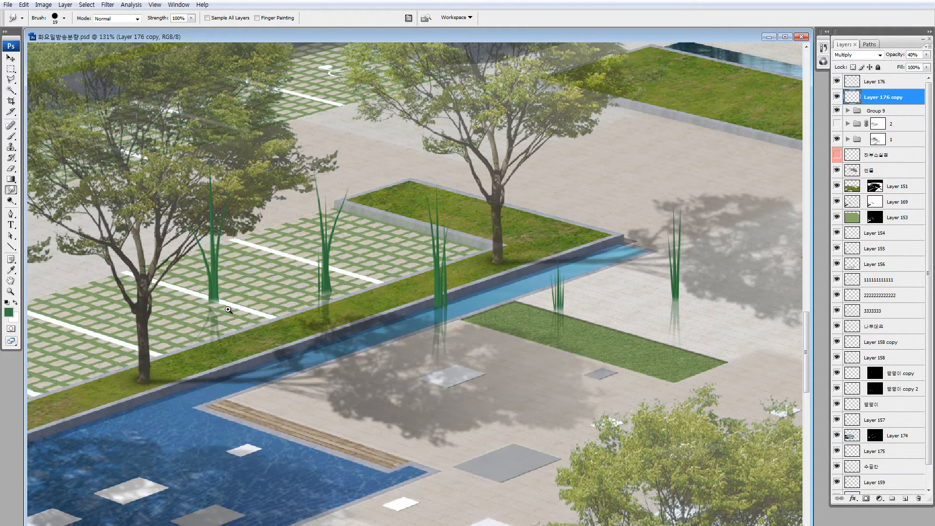
Set the Smudge tool to a soft 17 px tip and enlarge it to 40 px for the leftmost reflection
key(z)
drag(214, 302, 257, 395)
key(r)
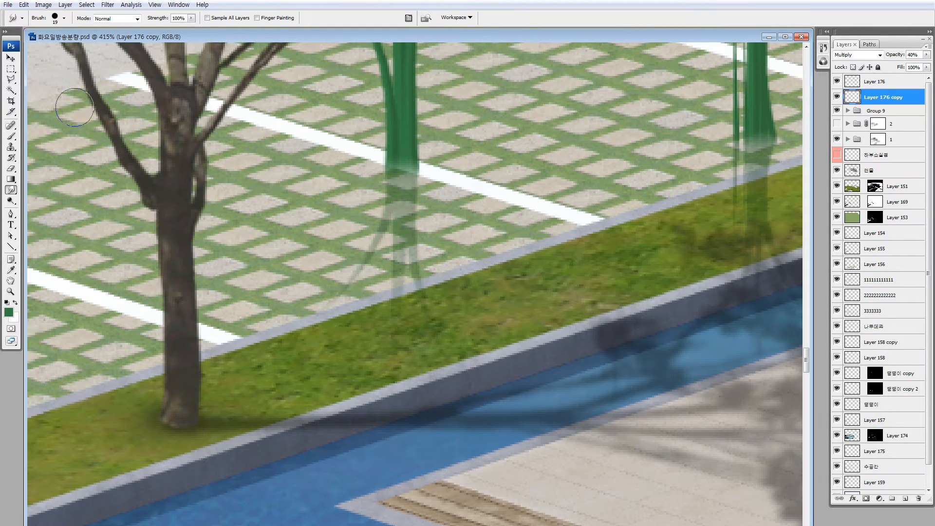
click(15, 21)
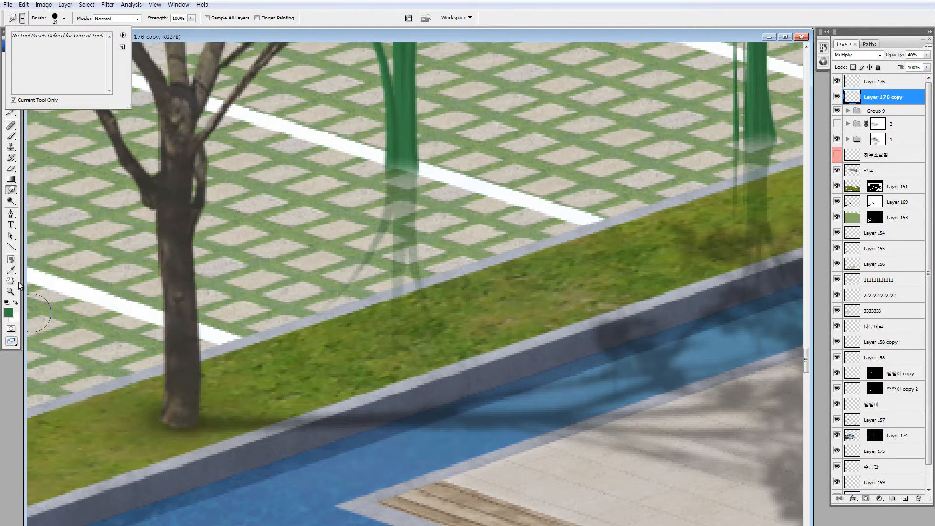
click(12, 191)
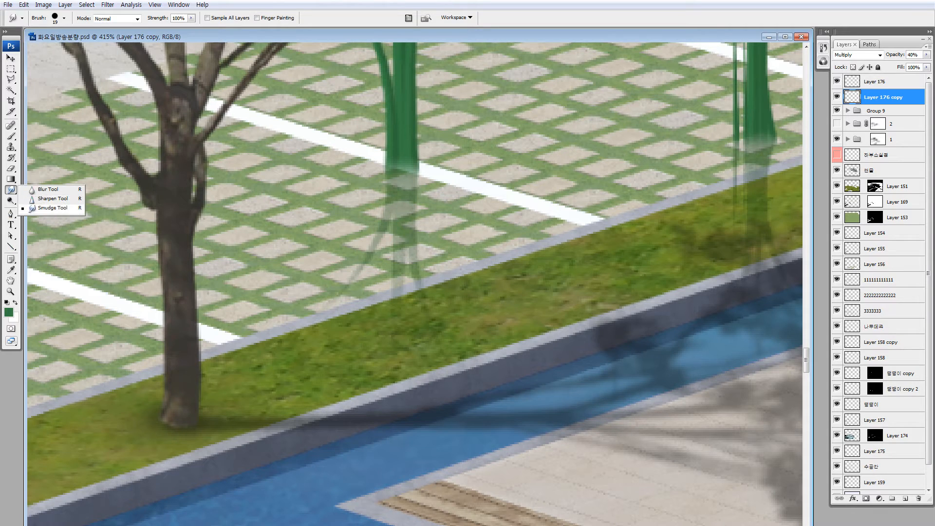
click(51, 208)
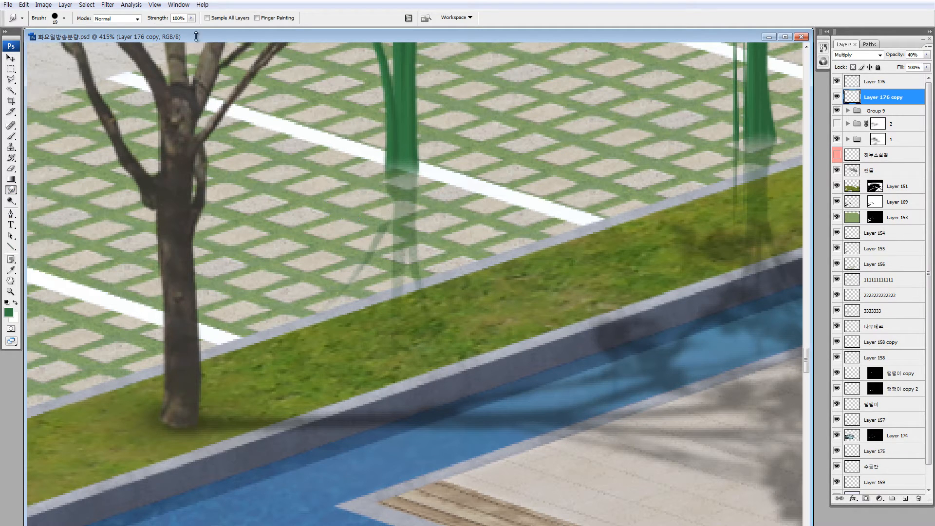
click(64, 18)
click(65, 144)
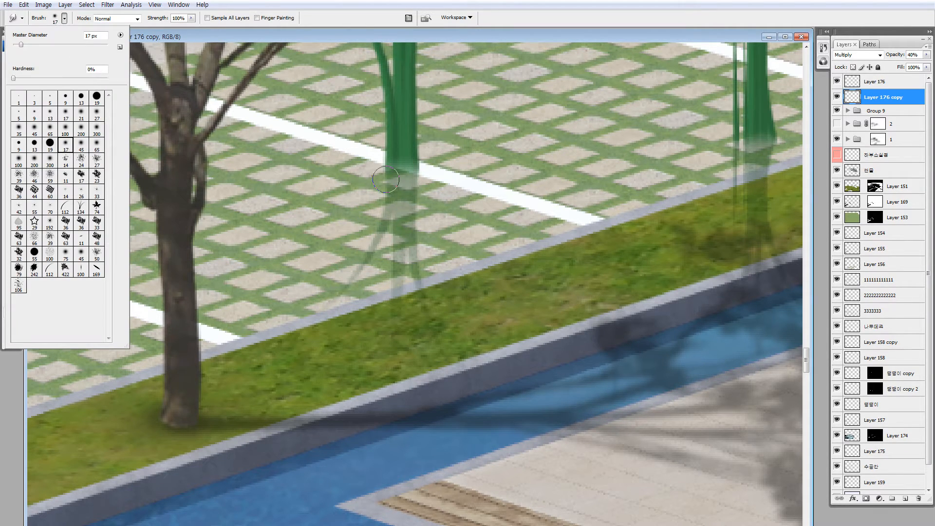
click(371, 203)
key(bracketright)
key(bracketright)
key(bracketright)
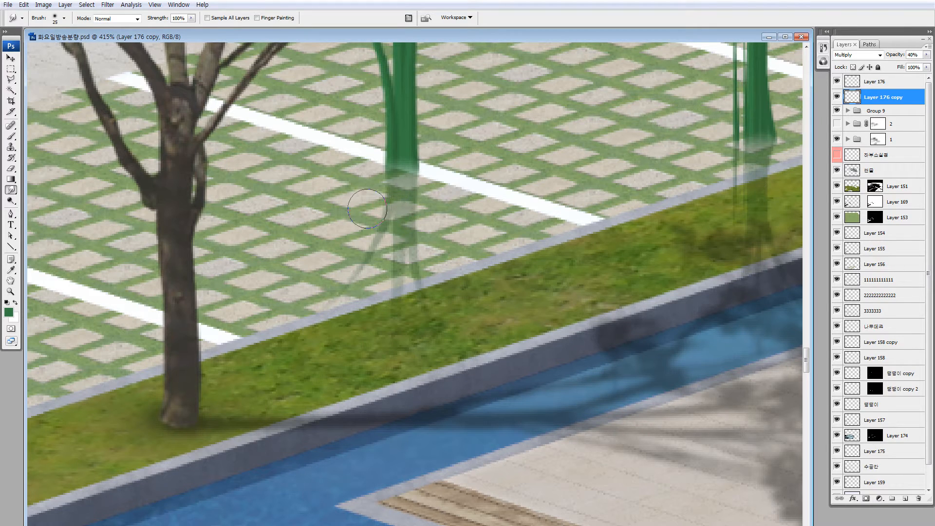
Try to smear the leftmost clump's reflection with the soft 40 px Smudge tool, and undo the strokes
mouse_move(401, 214)
mouse_down()
mouse_move(390, 232)
mouse_move(395, 246)
mouse_move(421, 268)
mouse_up()
drag(593, 230, 354, 277)
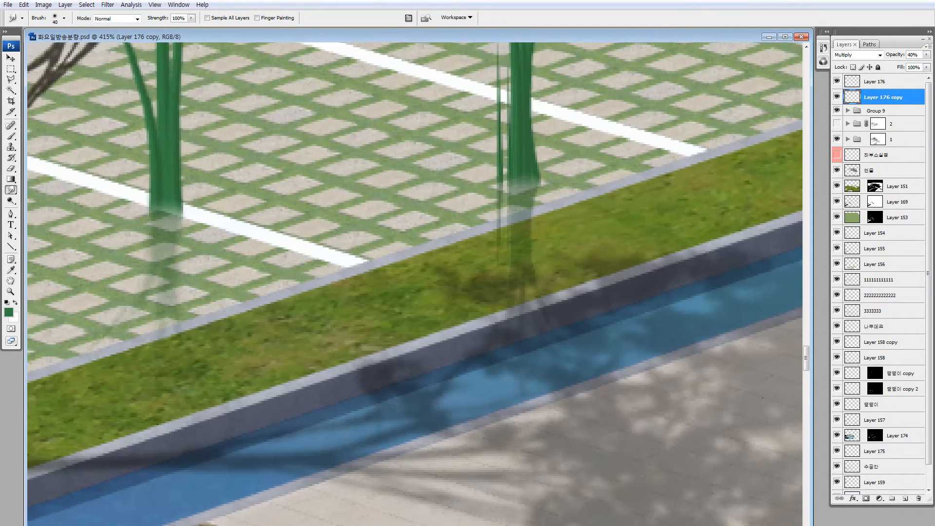
key(ctrl+alt+z)
key(ctrl+alt+z)
key(ctrl+alt+z)
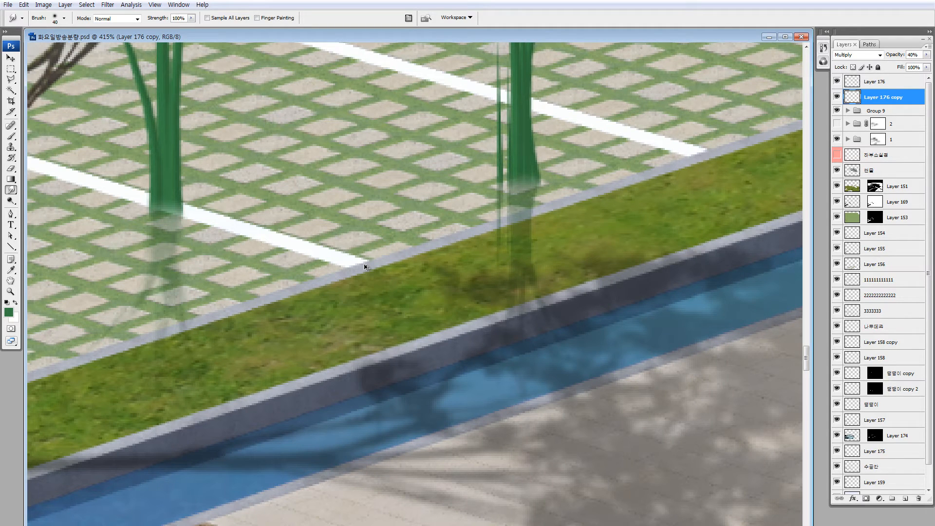
Select Layer 176 and Layer 176 copy together and move the clumps with their reflections up onto the empty sky
key(ctrl+0)
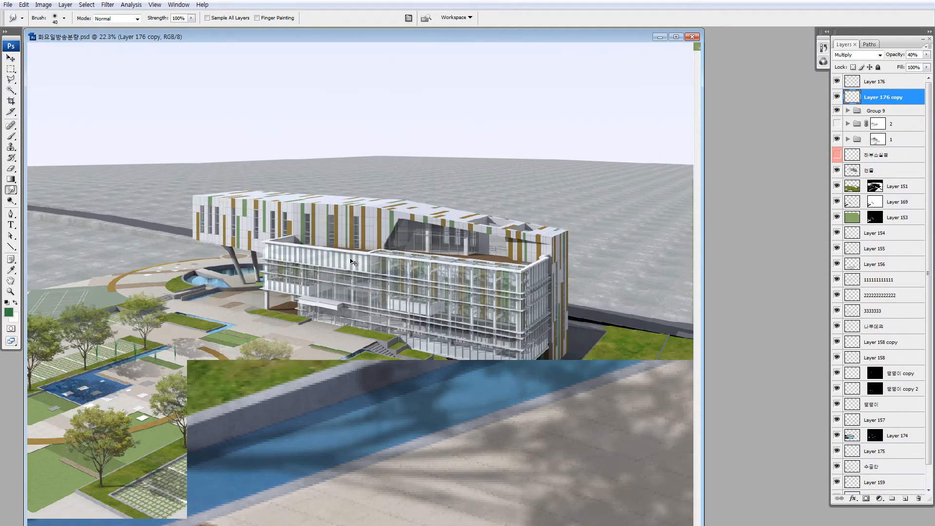
key(v)
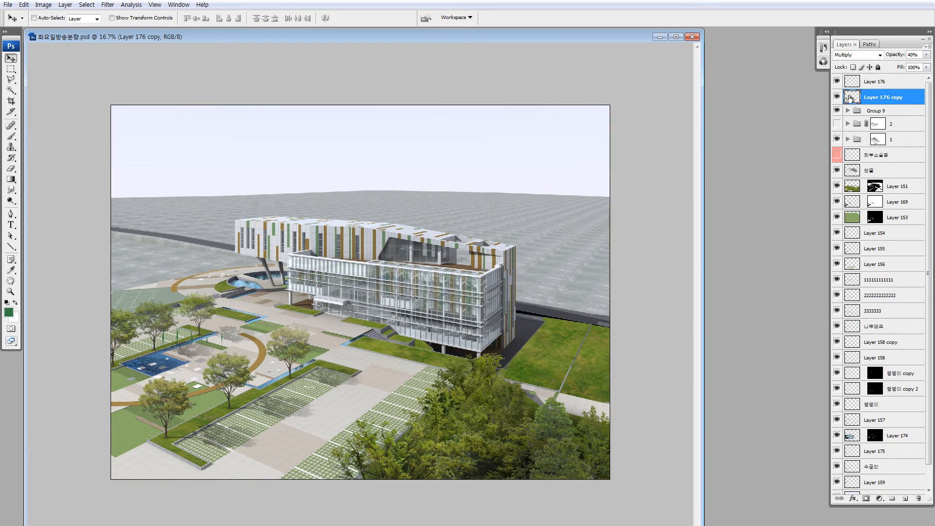
shift+click(853, 85)
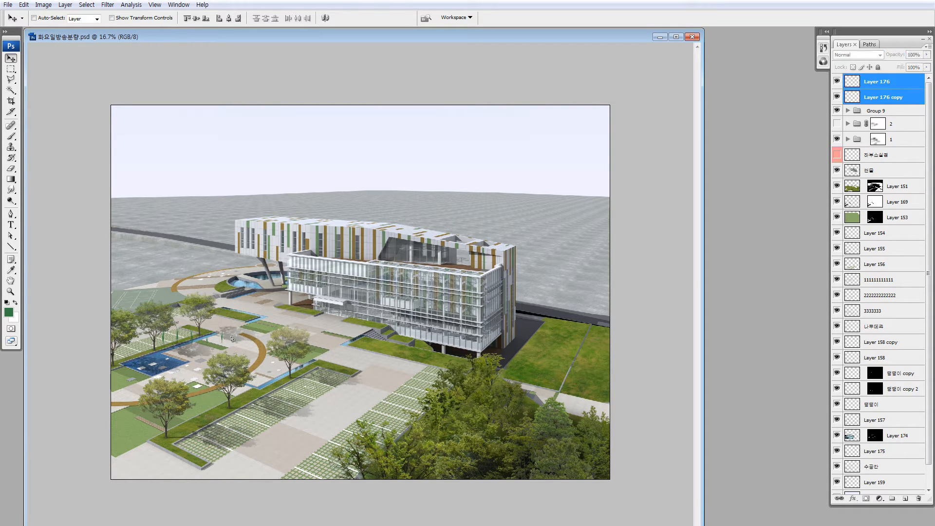
drag(231, 338, 243, 173)
key(z)
drag(167, 149, 250, 209)
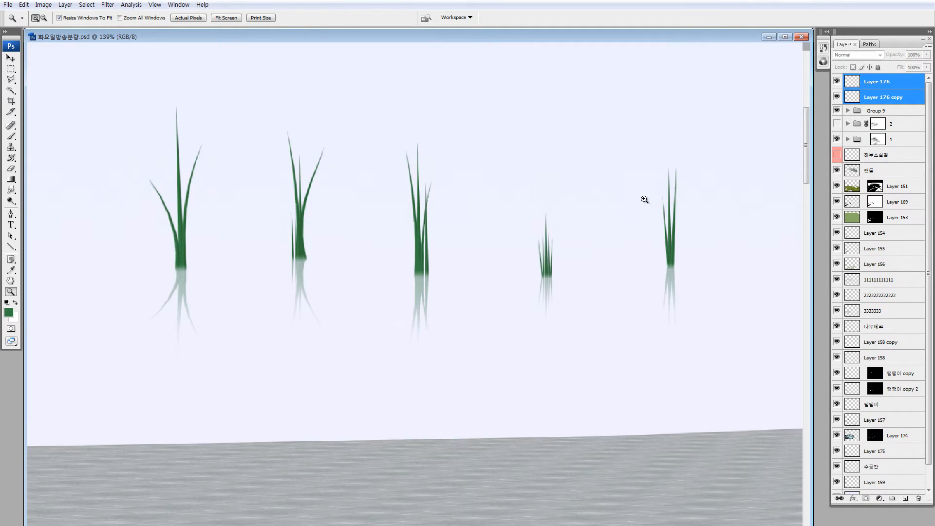
Try to merge Layer 176 with Layer 176 copy and move the merged clumps down over the blue pool
key(ctrl+e)
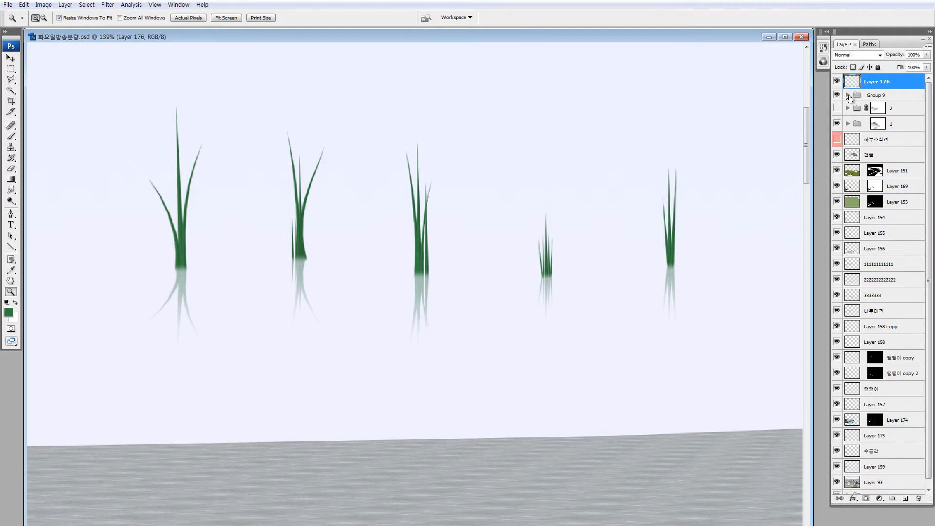
key(ctrl+minus)
key(ctrl+minus)
key(ctrl+minus)
key(v)
drag(342, 325, 364, 162)
drag(349, 87, 310, 463)
drag(323, 325, 326, 70)
drag(320, 104, 341, 283)
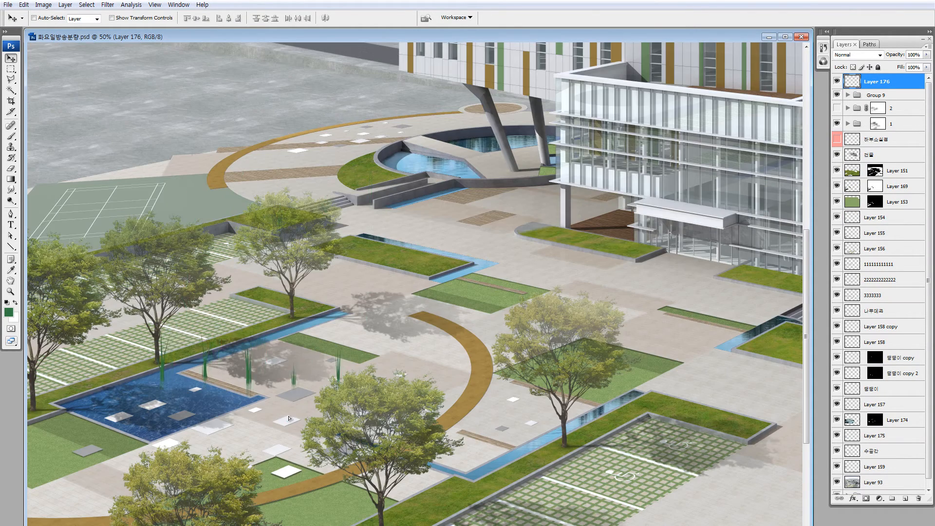
key(z)
drag(121, 315, 329, 443)
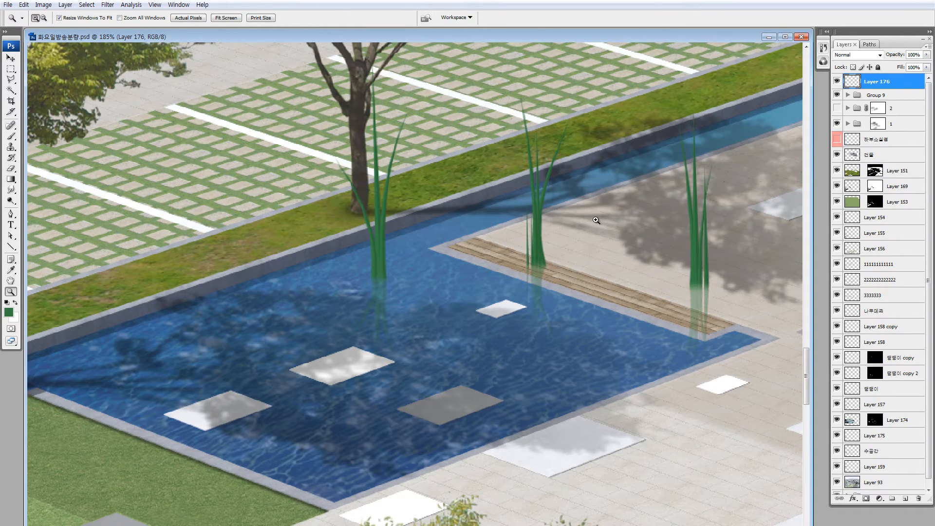
key(ctrl+z)
key(ctrl+alt+z)
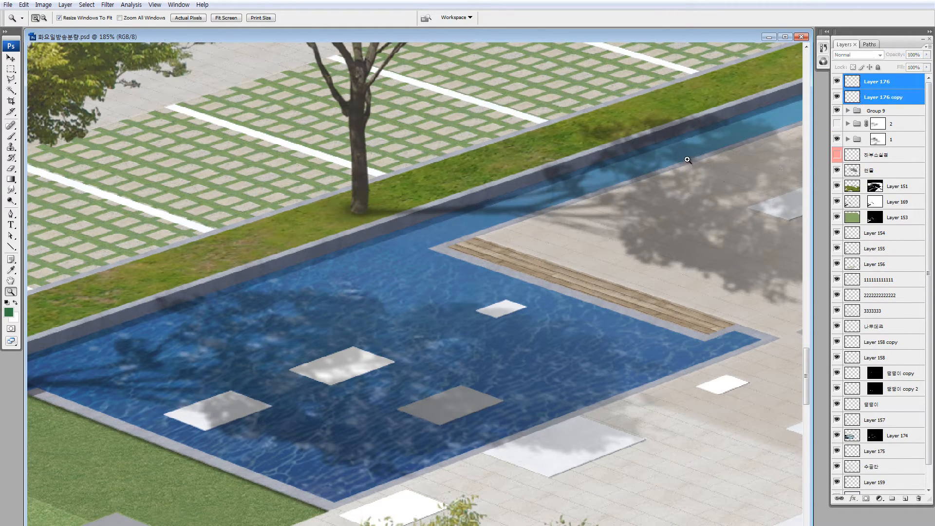
Move both separate grass layers together from the sky down onto the blue pool
key(ctrl+0)
key(ctrl+minus)
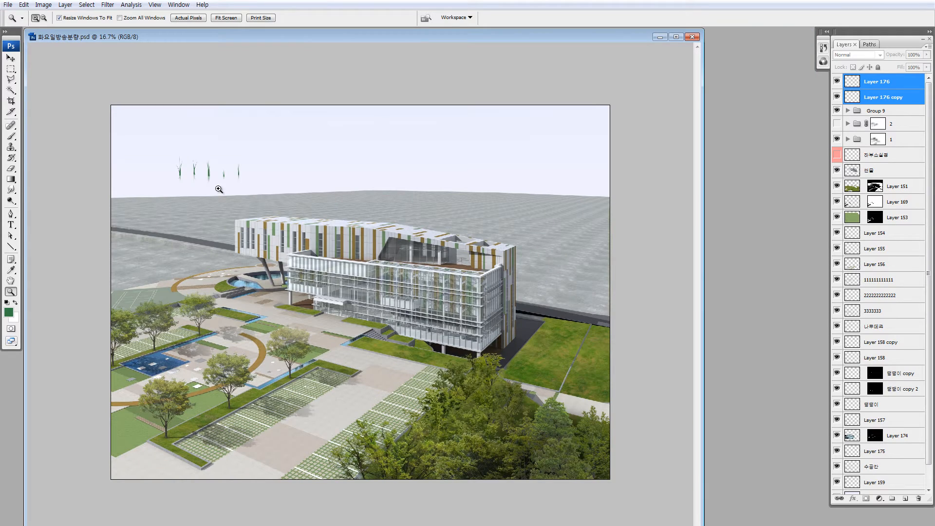
key(v)
drag(194, 170, 171, 346)
key(z)
drag(117, 332, 194, 382)
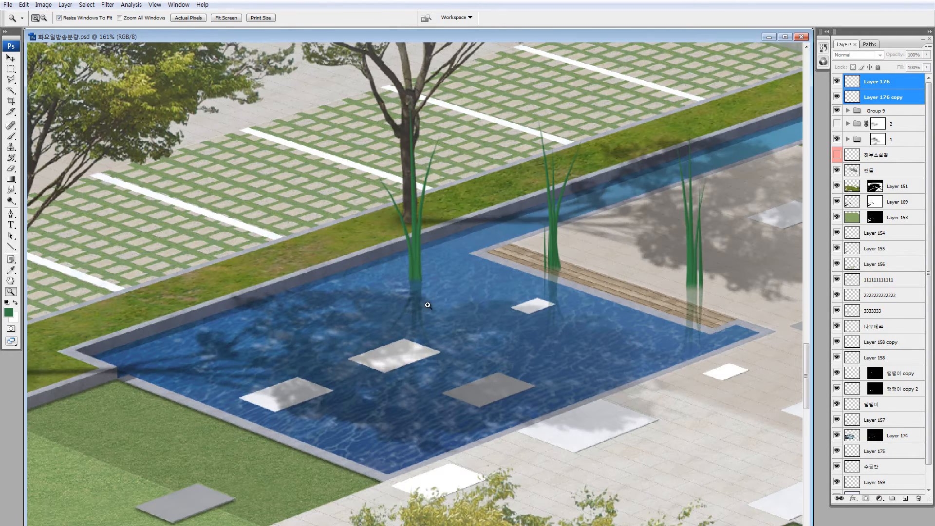
Set the blend mode of the reflection layer, Layer 176 copy, to Normal
click(850, 98)
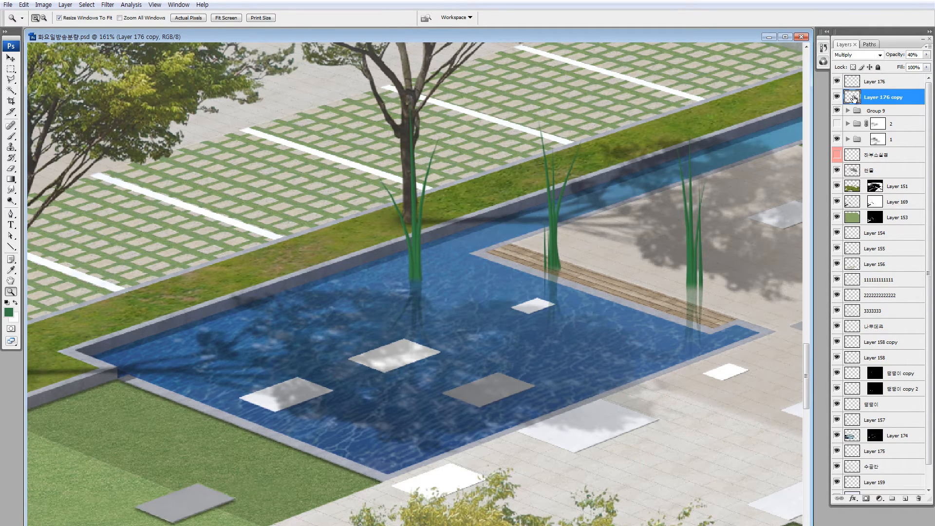
key(ctrl+u)
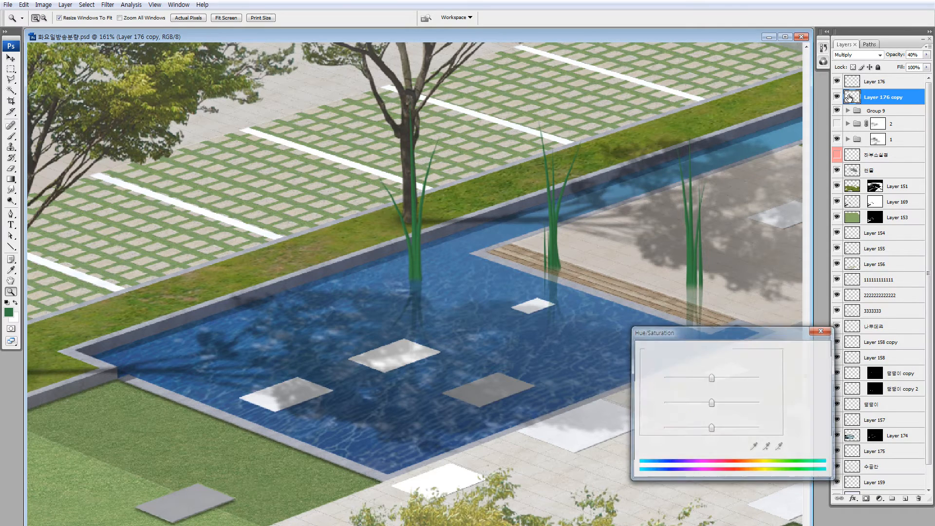
key(Escape)
click(852, 54)
click(852, 62)
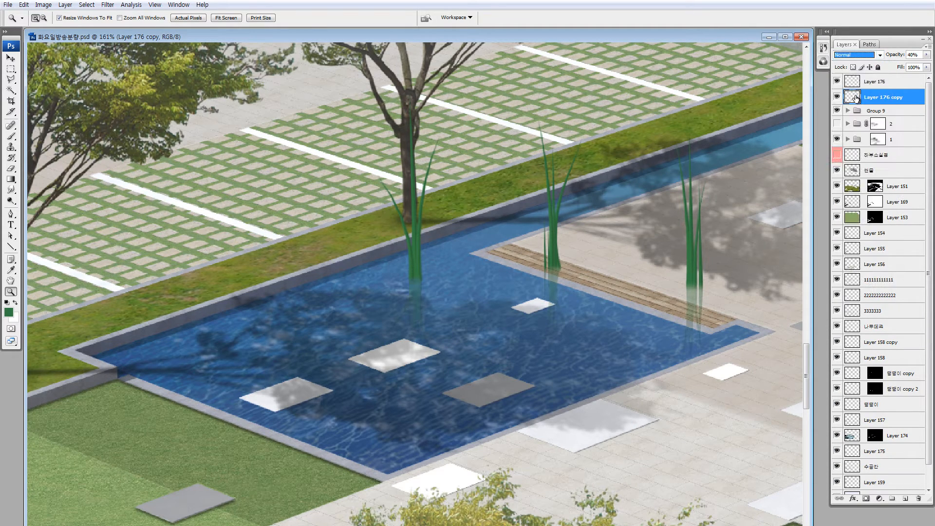
Darken the reflections on Layer 176 copy with Hue/Saturation, setting Lightness to about -76
key(ctrl+u)
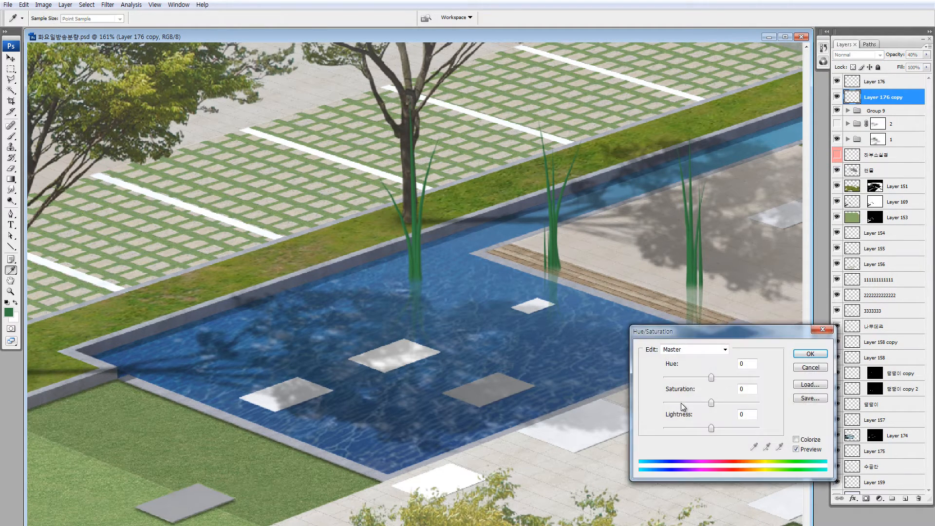
click(679, 427)
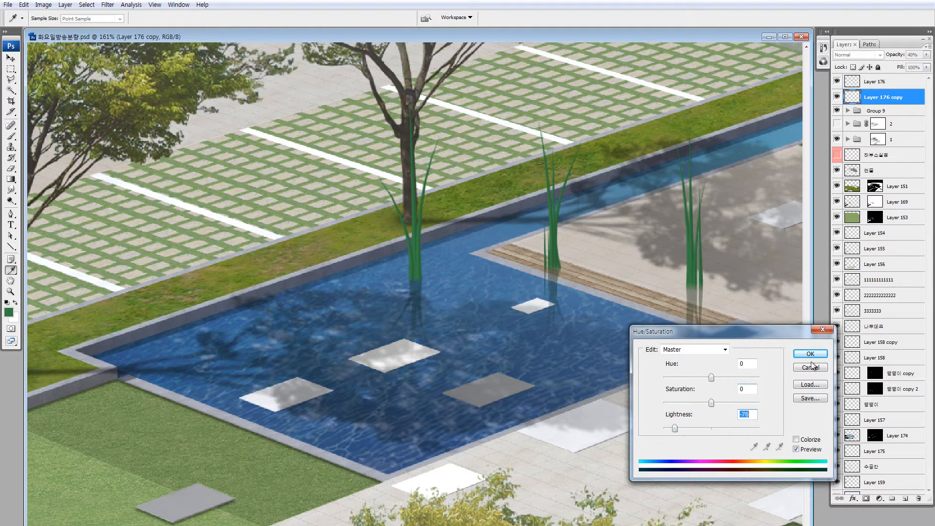
key(Return)
Merge Layer 176 and Layer 176 copy into one layer holding the clumps and their reflections
shift+click(857, 83)
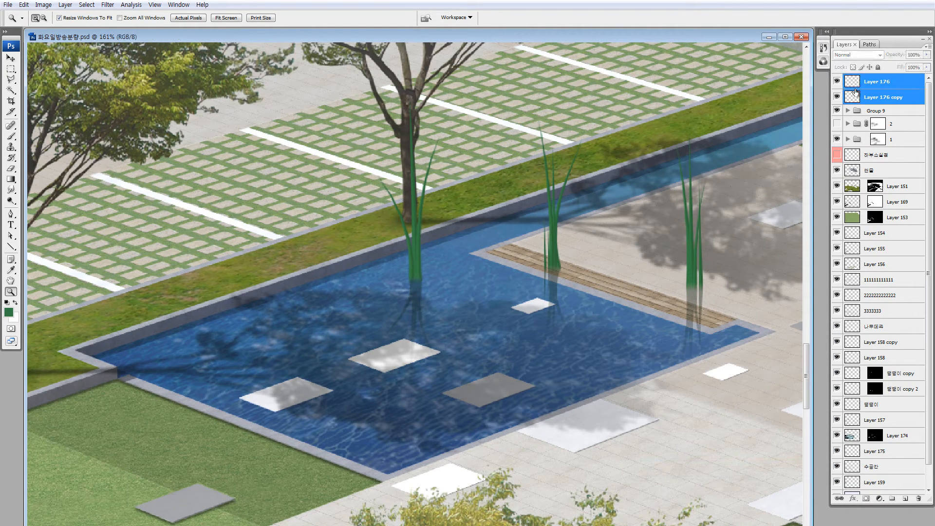
click(856, 95)
click(854, 83)
click(856, 96)
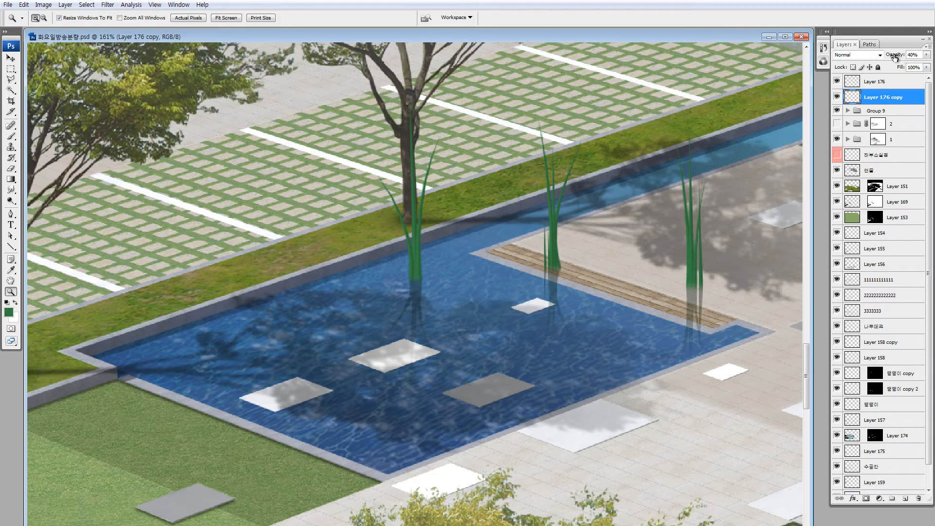
shift+click(855, 83)
key(ctrl+e)
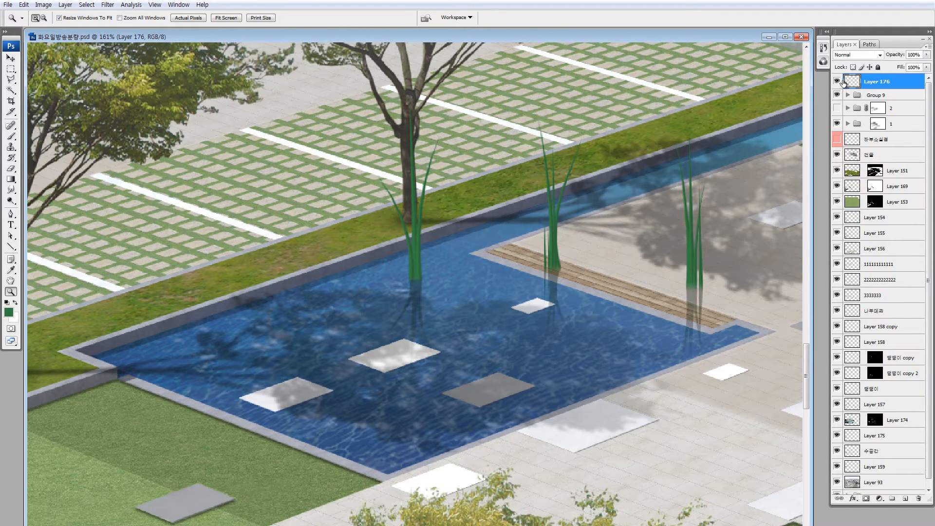
Move the merged grass clumps off the pool onto the plaza paving beside it
key(v)
drag(427, 296, 525, 278)
key(ctrl+minus)
key(ctrl+minus)
key(ctrl+minus)
key(z)
drag(247, 184, 482, 358)
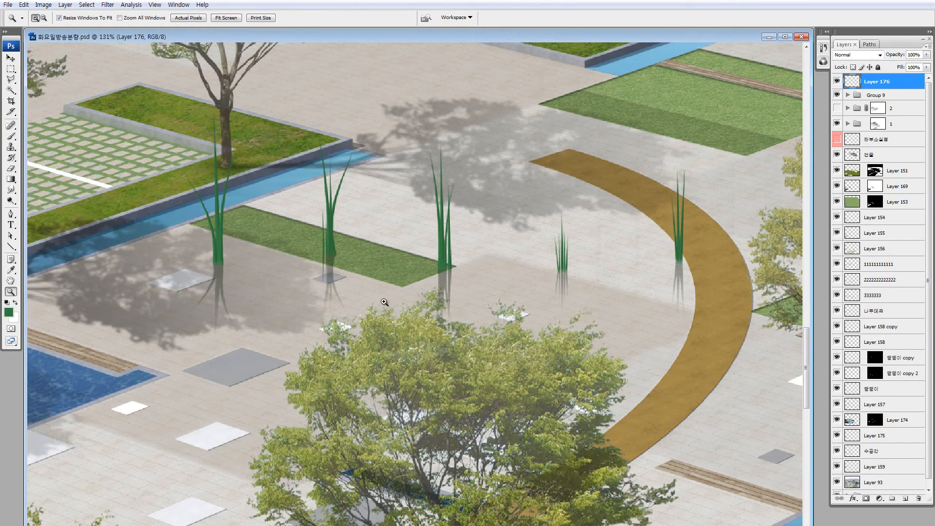
key(m)
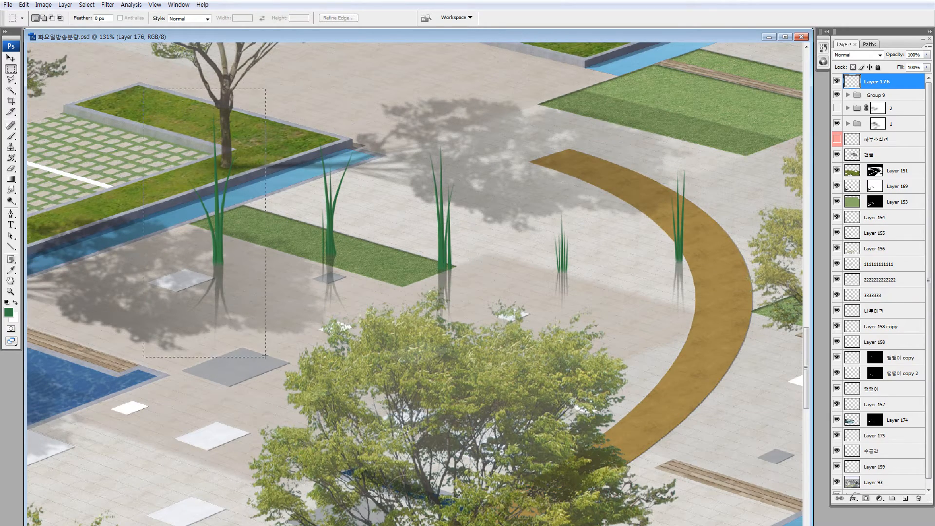
drag(266, 357, 267, 373)
drag(408, 127, 762, 423)
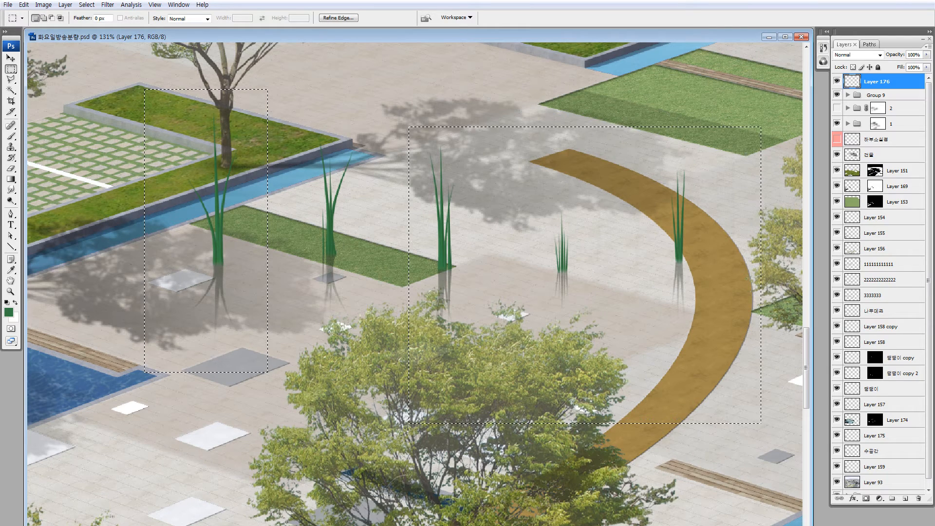
key(ctrl+d)
Shift the Hue of the selected grass clumps to -10 with Hue/Saturation and reduce their Lightness slightly
key(ctrl+u)
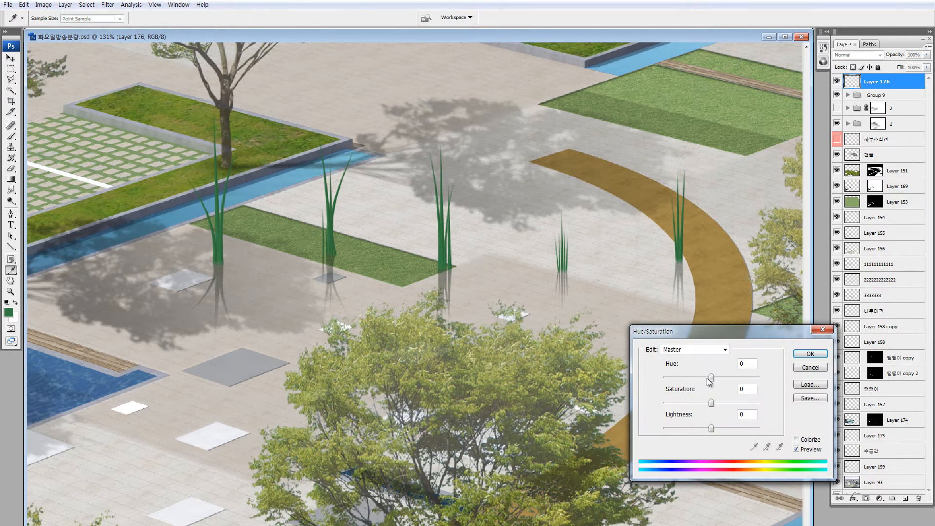
click(708, 378)
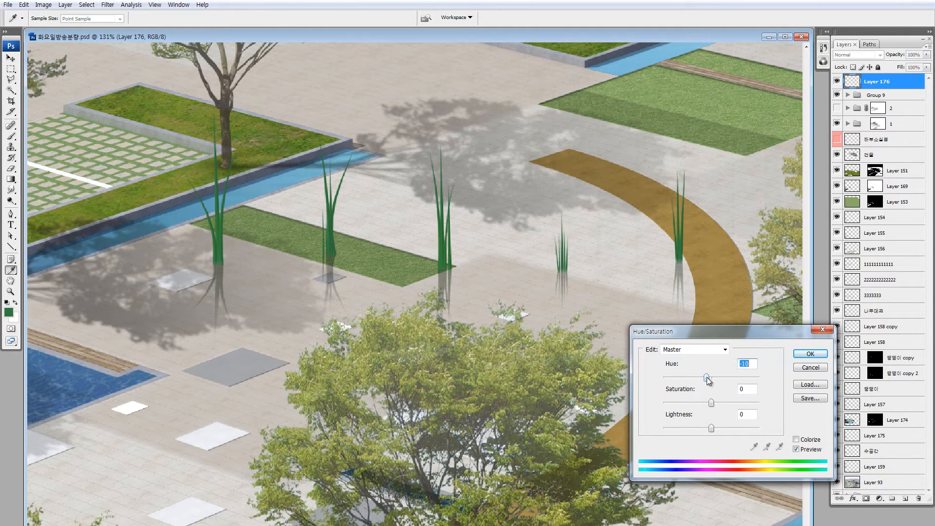
click(709, 429)
click(800, 359)
key(m)
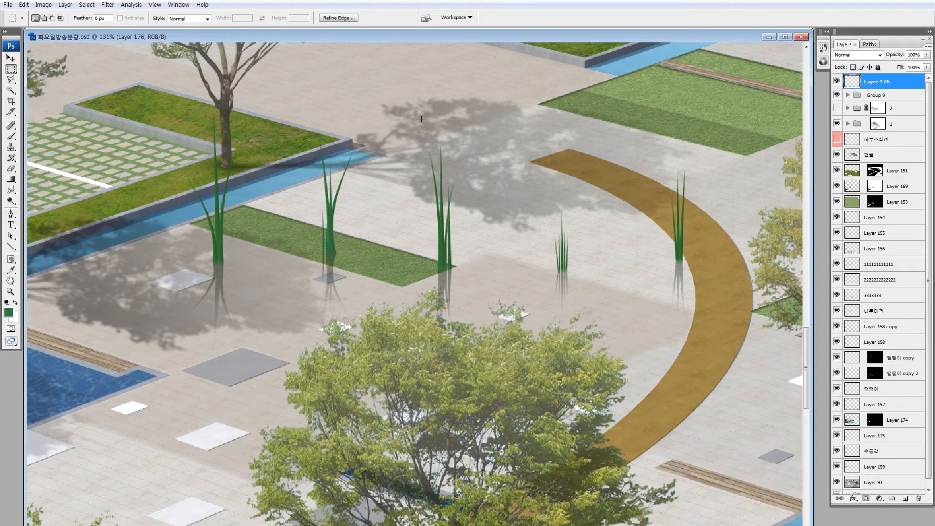
drag(492, 290, 503, 337)
drag(488, 284, 484, 295)
key(ctrl+d)
key(alt+i)
key(a)
key(c)
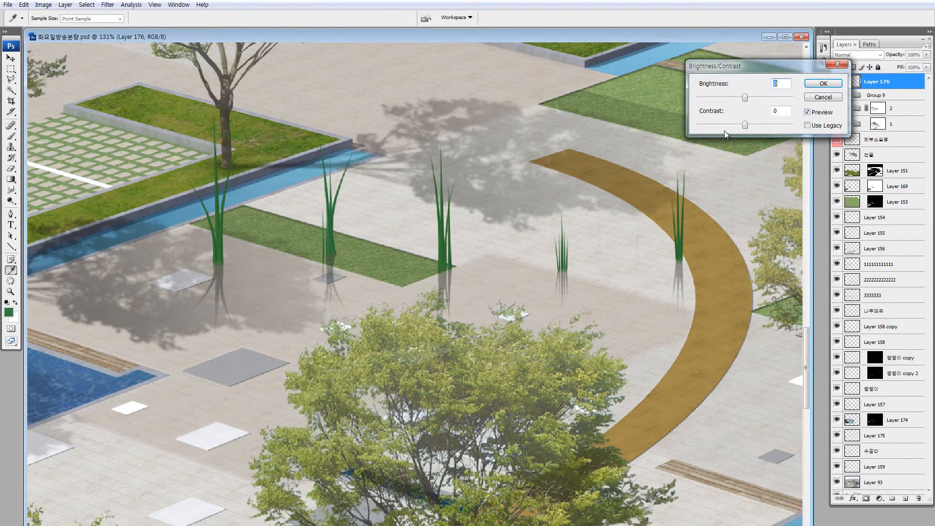
click(811, 84)
Set the Hue of the grass clumps on Layer 176 to -11 with Hue/Saturation
key(ctrl+u)
mouse_move(716, 379)
mouse_down()
mouse_move(724, 385)
mouse_move(707, 378)
mouse_up()
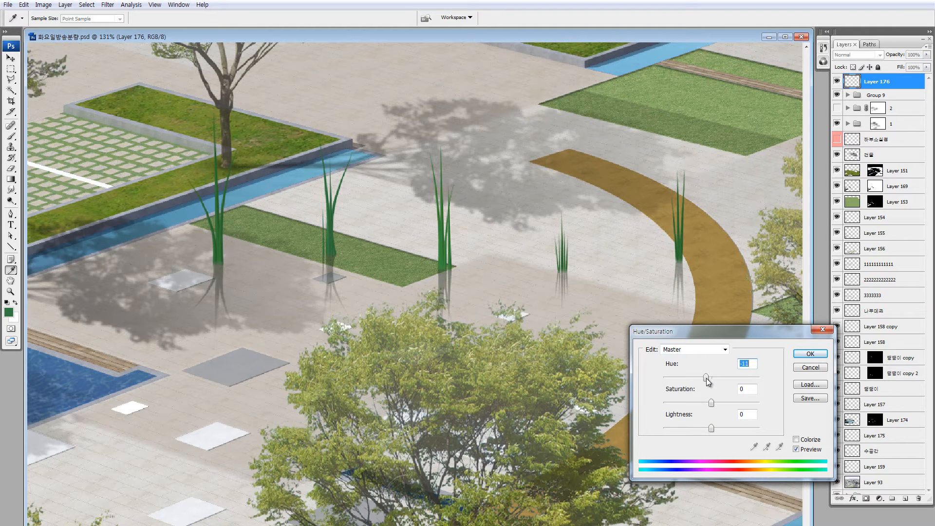
click(811, 354)
Select the smallest grass clump with its reflection and set its Lightness to -25 with Hue/Saturation
drag(512, 185, 613, 364)
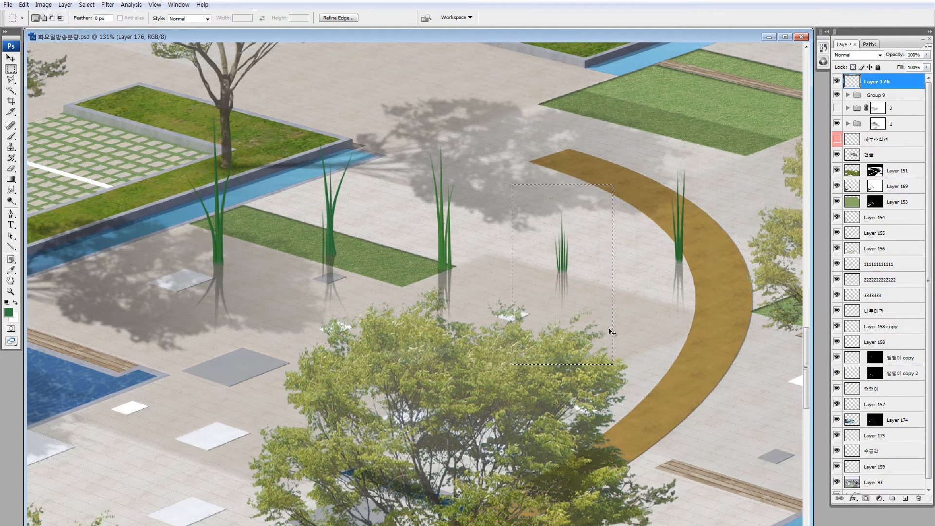
key(ctrl+u)
drag(711, 427, 700, 429)
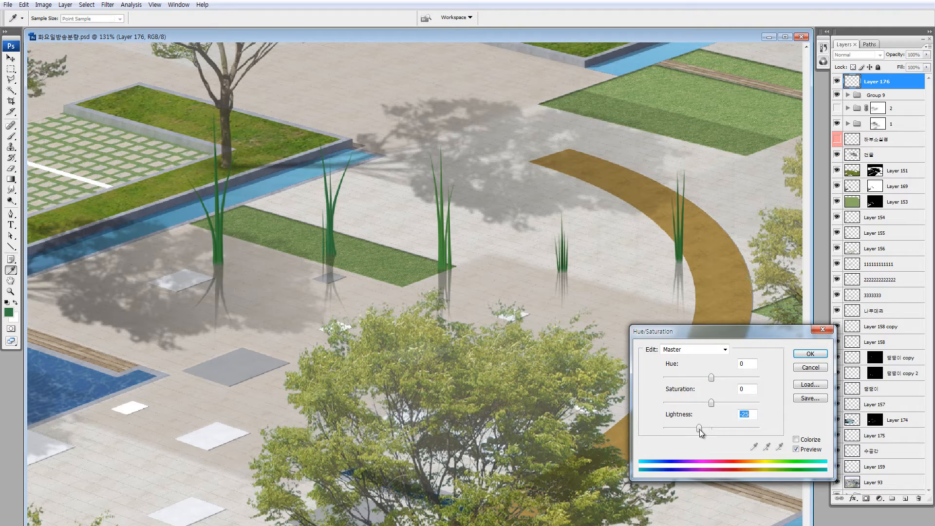
click(811, 354)
key(m)
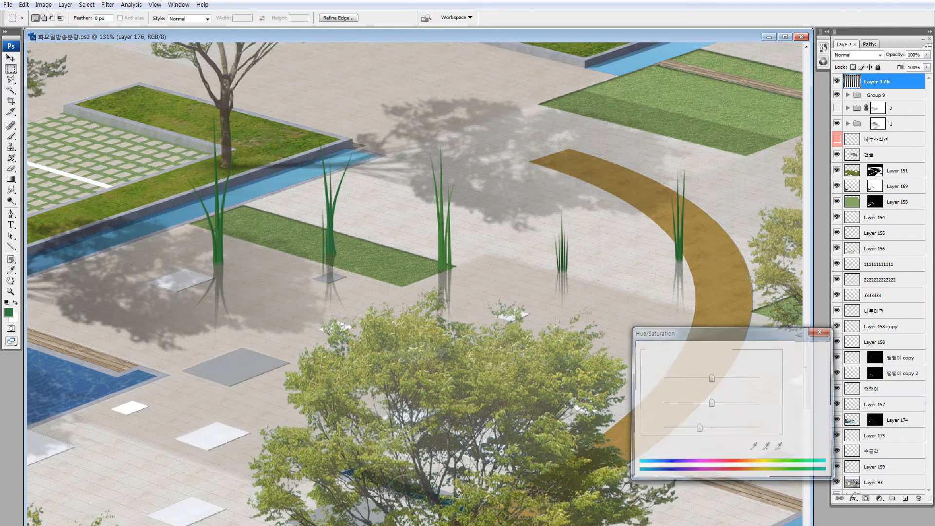
Copy the tallest grass clump onto the pool and scale it down at the far edge beside the tree trunk
key(ctrl+minus)
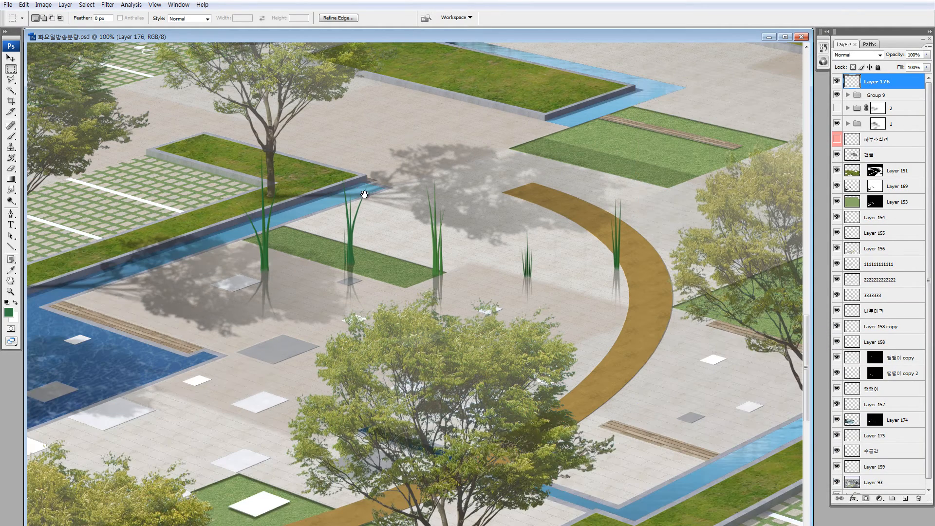
drag(364, 194, 584, 189)
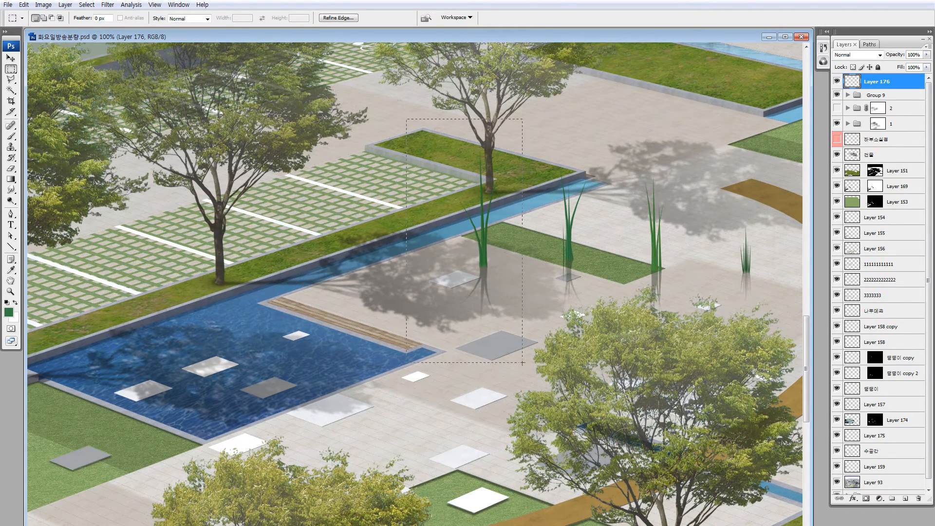
drag(489, 268, 172, 319)
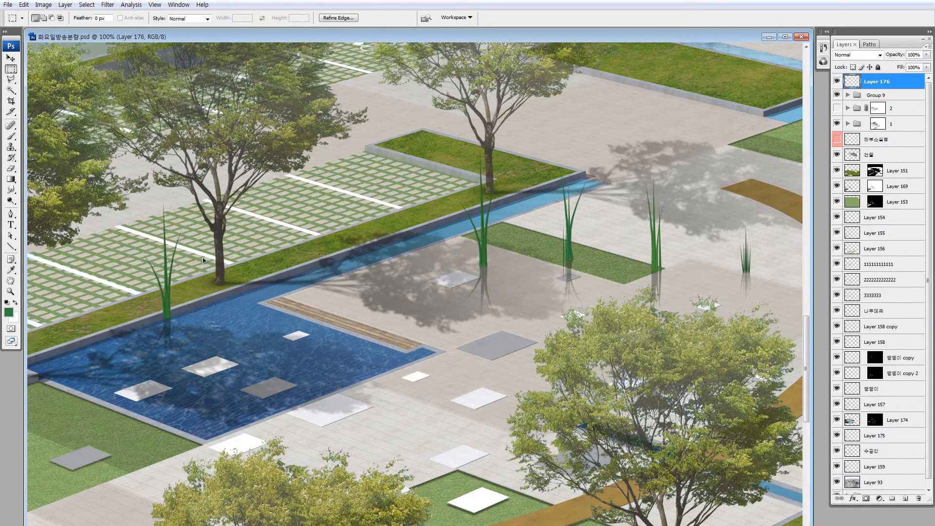
key(ctrl+t)
drag(165, 273, 229, 278)
key(Return)
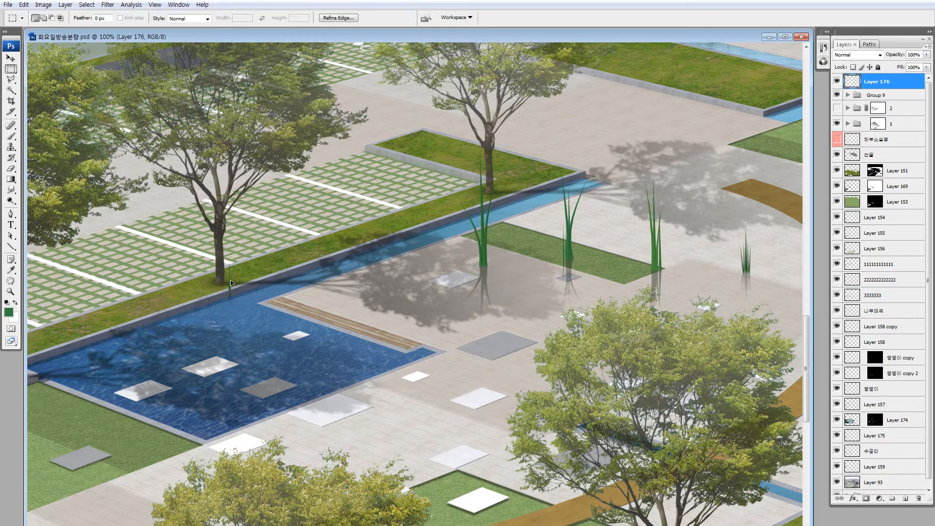
Duplicate the small clump along the pool's far edge, doubling the one nearest the corner and keeping a spare on the parking paving
key(z)
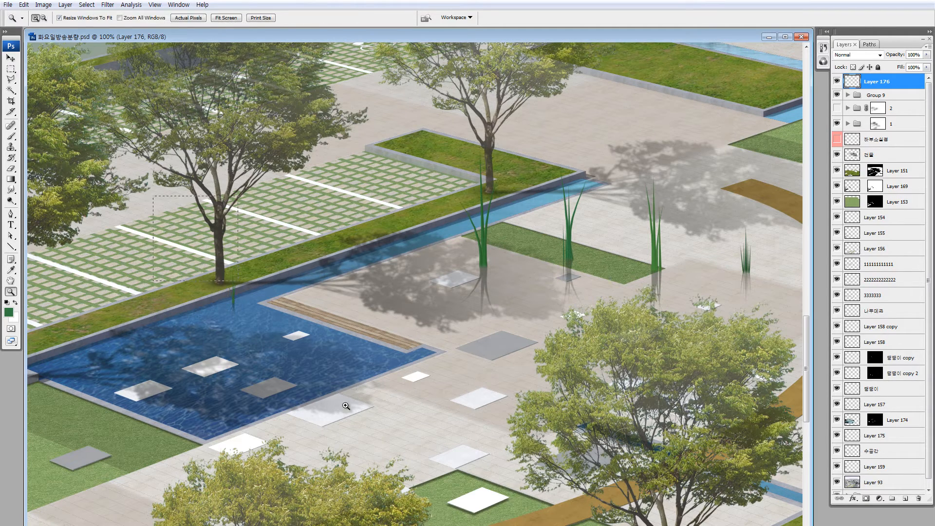
drag(345, 405, 362, 406)
drag(361, 291, 175, 248)
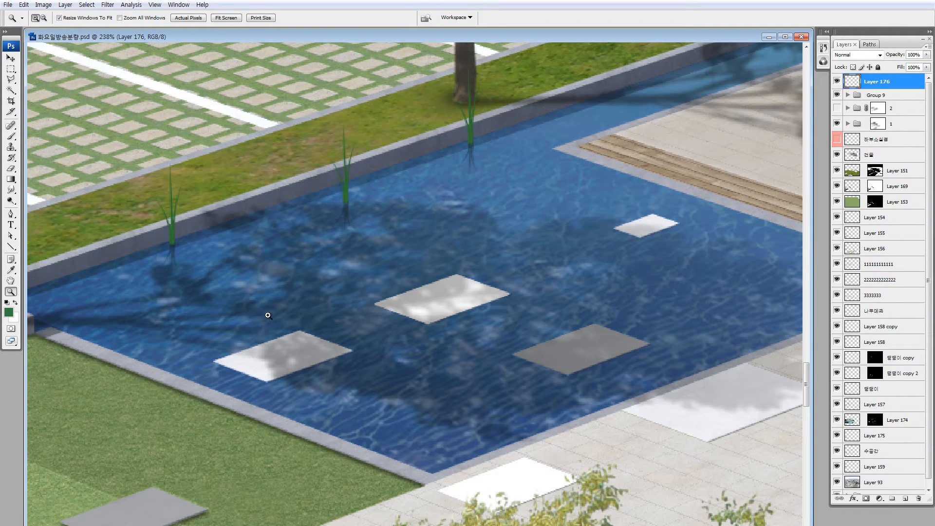
alt+click(268, 315)
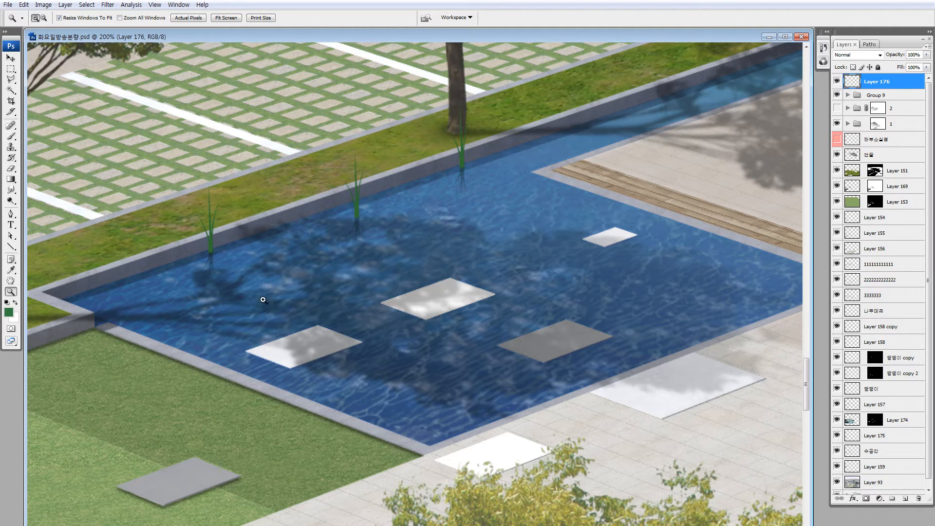
drag(250, 255, 272, 233)
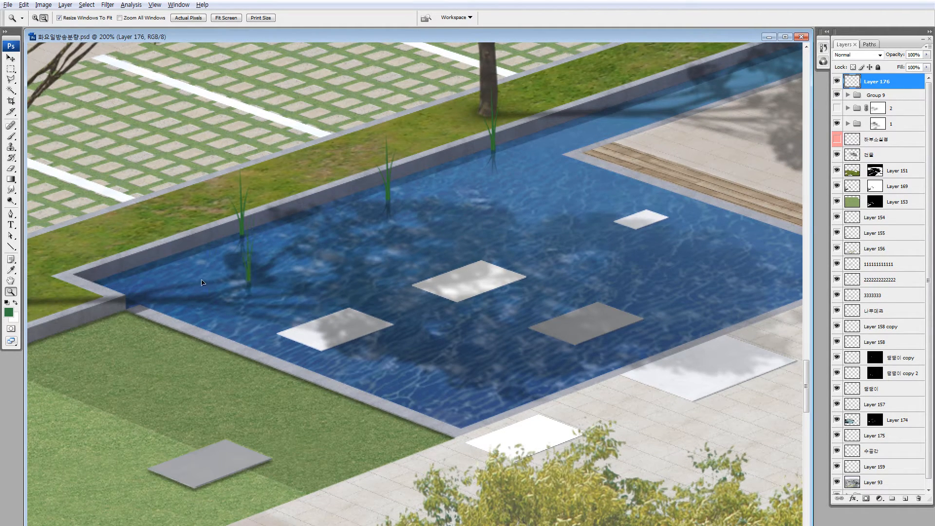
drag(232, 249, 126, 144)
mouse_move(236, 242)
mouse_down()
mouse_move(241, 250)
mouse_move(240, 224)
mouse_up()
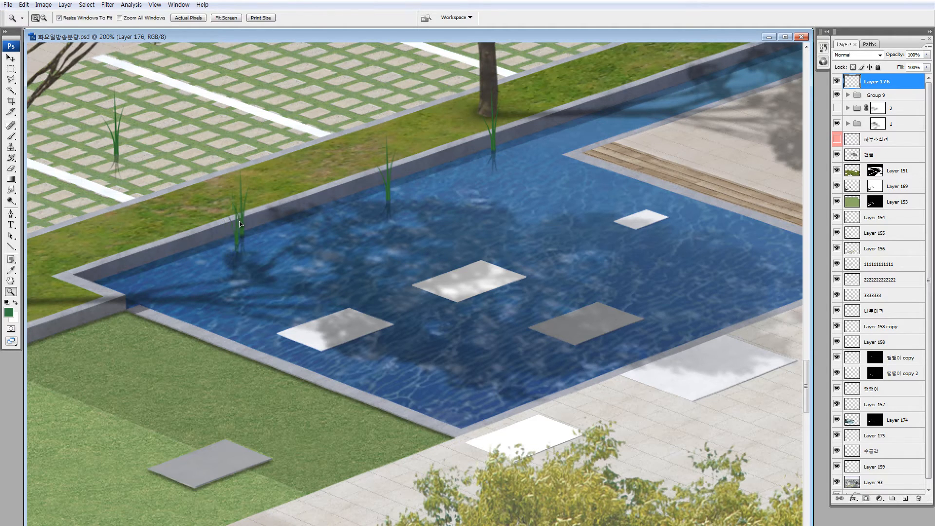
Darken the selected clump copy at the pool's far edge by lowering its Lightness with Hue/Saturation
key(ctrl+u)
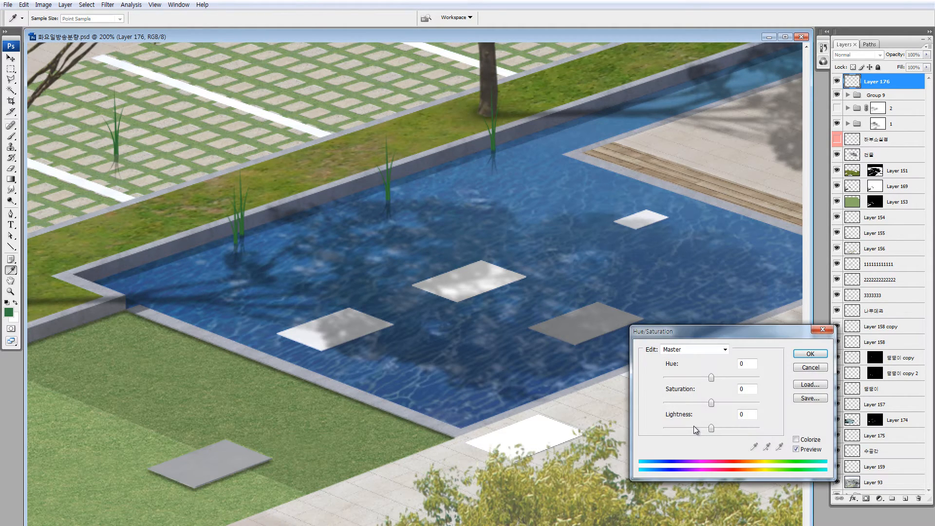
click(694, 428)
click(808, 354)
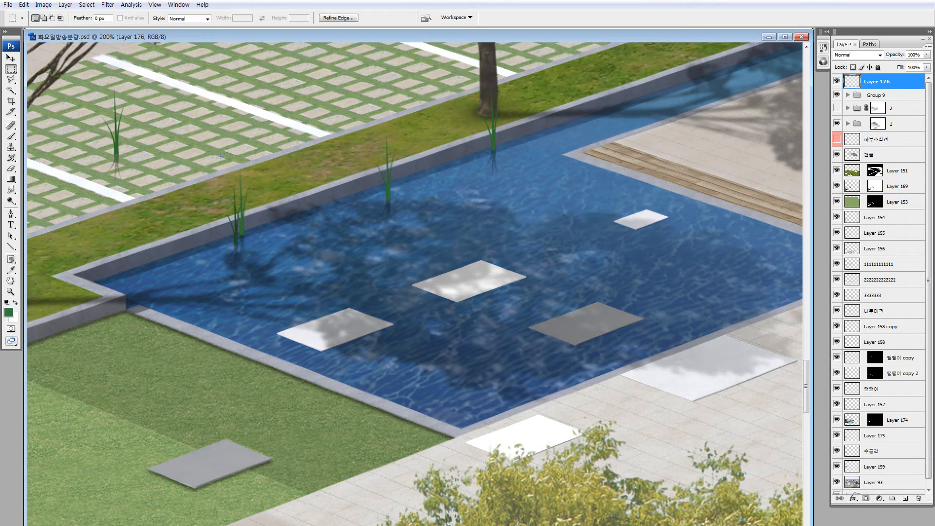
Copy the paired clumps onto the lawn and spread copies of the parking-paving clump along the pool's near edge and channel end
drag(197, 366, 145, 414)
key(ctrl+d)
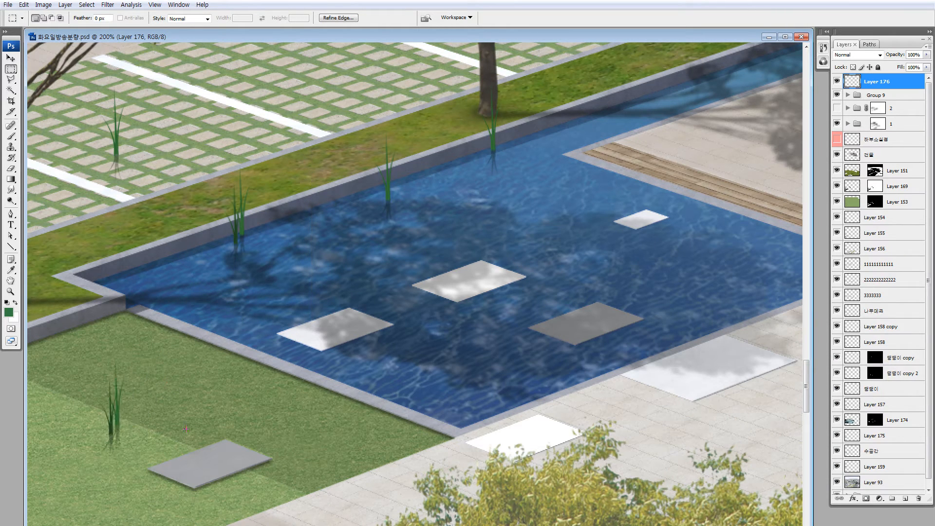
drag(247, 186, 289, 224)
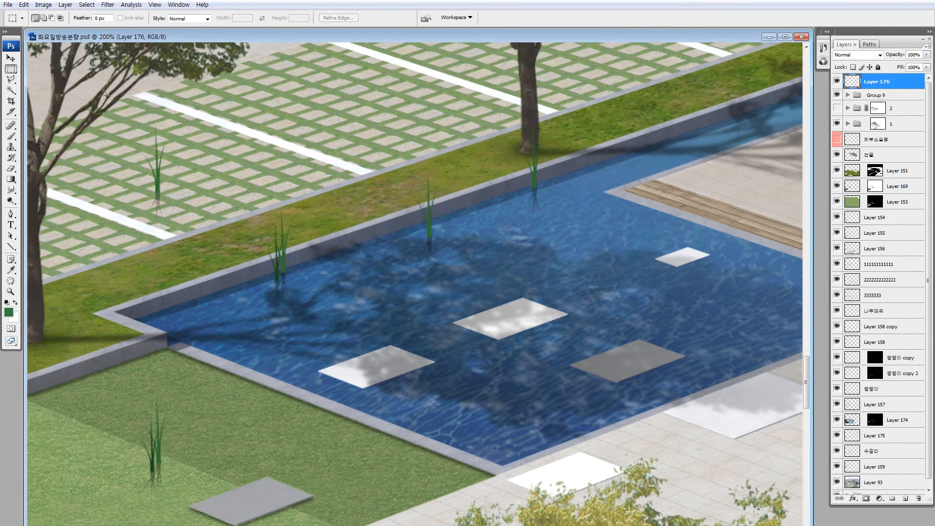
drag(139, 117, 179, 228)
drag(171, 197, 479, 473)
drag(467, 441, 593, 146)
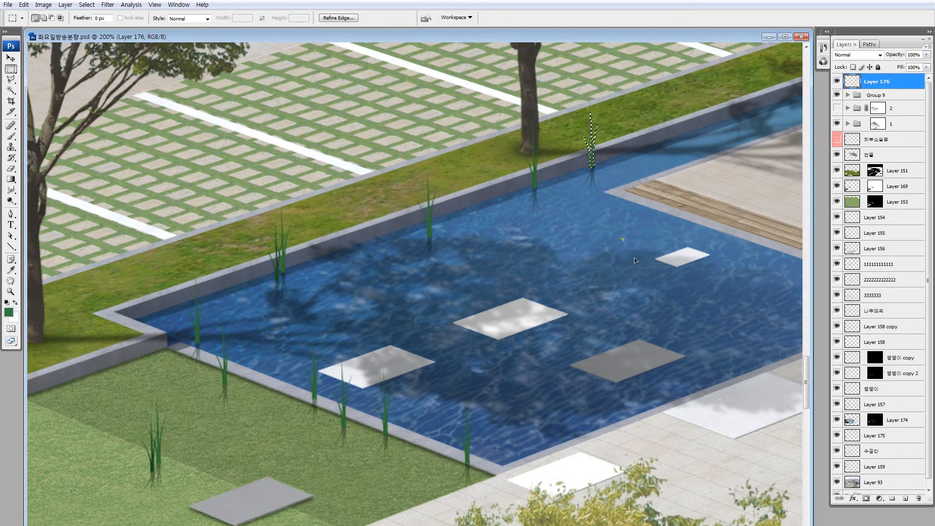
Copy the second large grass clump to the pool's channel end and scale it down beside the small clump there
key(ctrl+minus)
key(ctrl+minus)
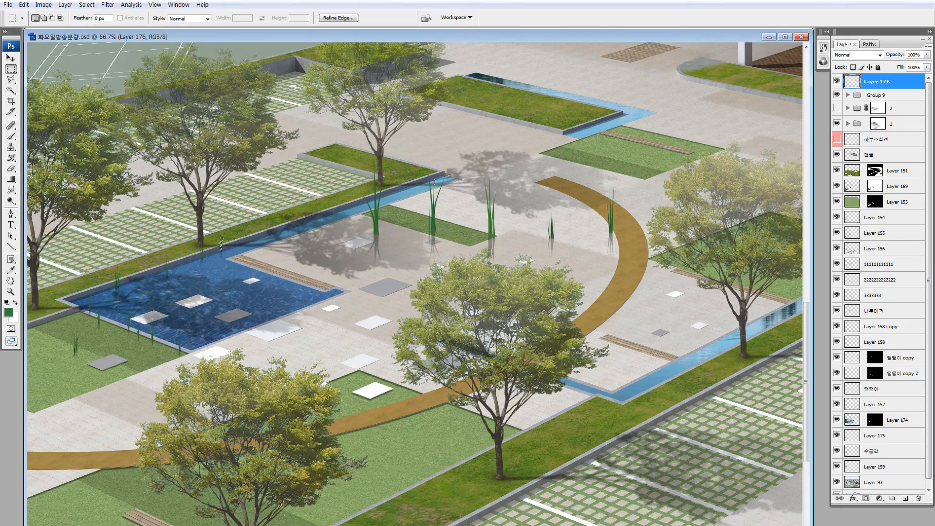
drag(435, 259, 256, 324)
key(z)
drag(385, 305, 416, 272)
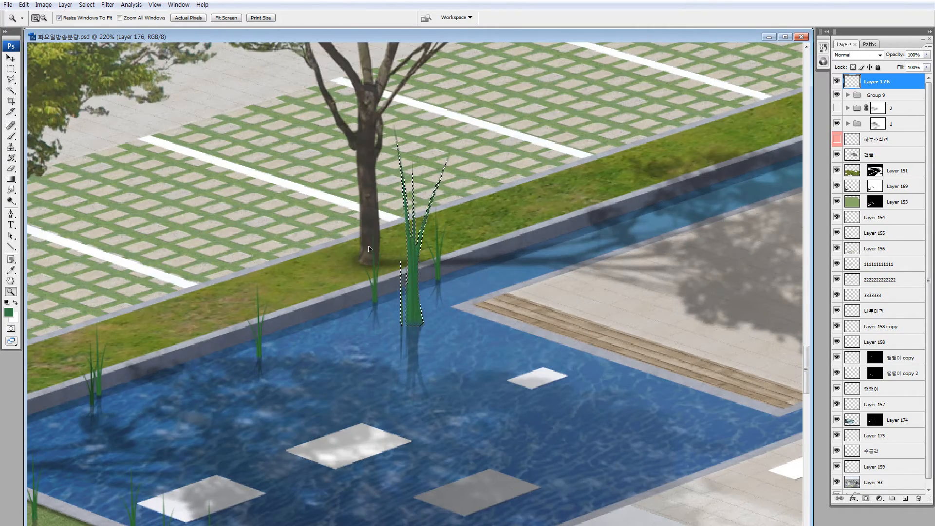
key(ctrl+t)
drag(453, 121, 423, 234)
key(Return)
key(z)
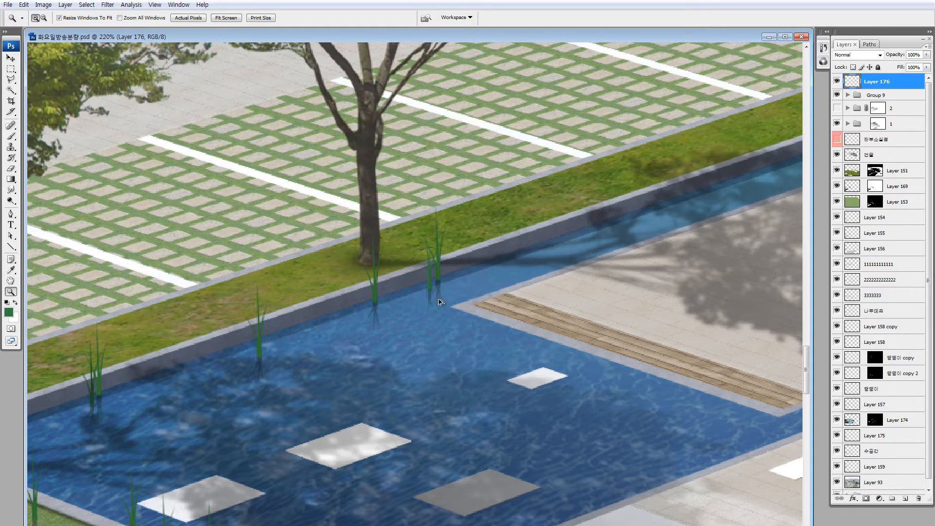
Duplicate the newly scaled clump at irregular spacing between and beside the existing clumps along the pool's far edge
drag(387, 325, 367, 303)
drag(382, 320, 344, 415)
drag(342, 332, 335, 323)
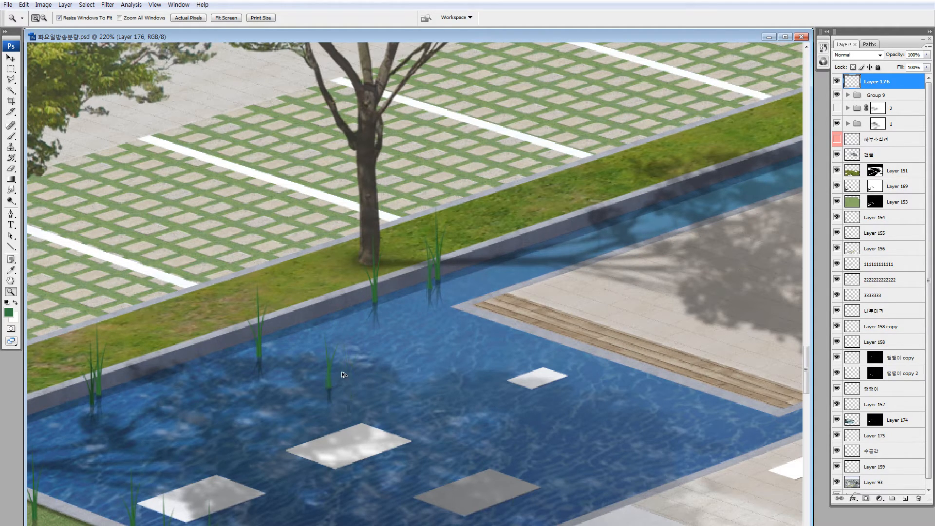
drag(362, 316, 408, 305)
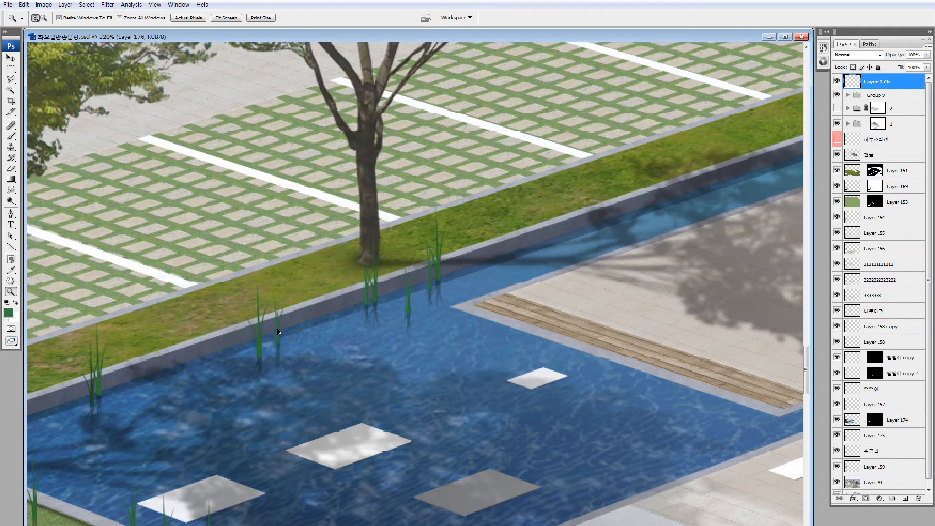
drag(278, 332, 286, 323)
drag(237, 356, 470, 214)
drag(409, 223, 399, 220)
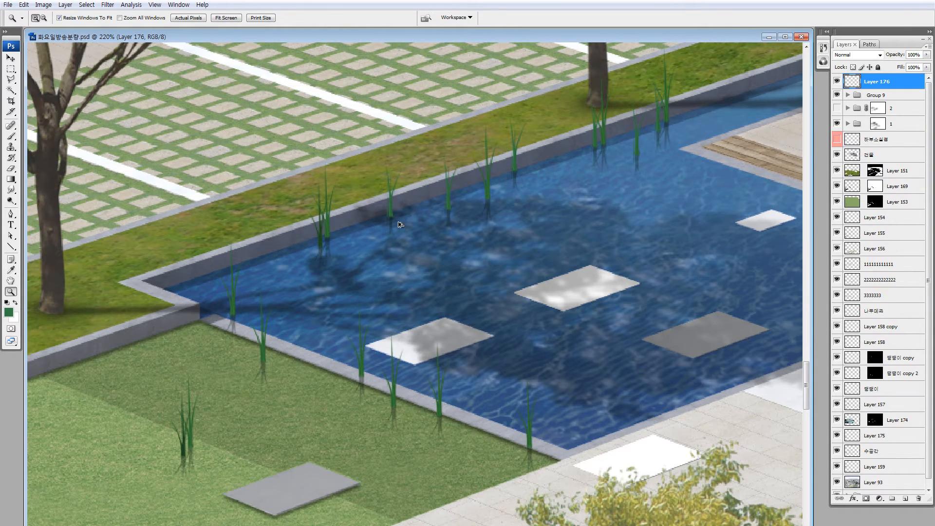
drag(320, 272, 309, 265)
Place clump copies on the lawn and at the pool corner beside it, lowering the corner copy's Lightness slightly with Hue/Saturation
drag(220, 320, 120, 463)
drag(125, 464, 223, 321)
key(ctrl+u)
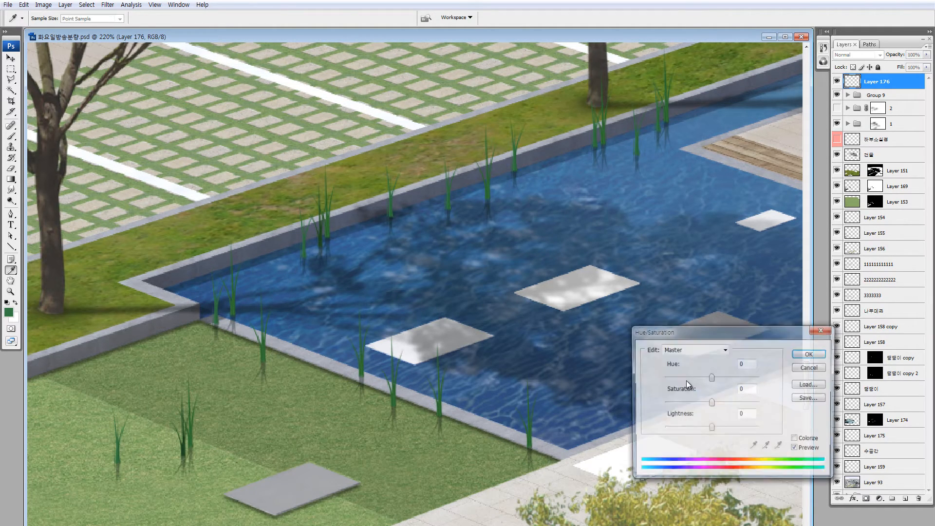
drag(704, 429, 700, 429)
click(803, 373)
key(z)
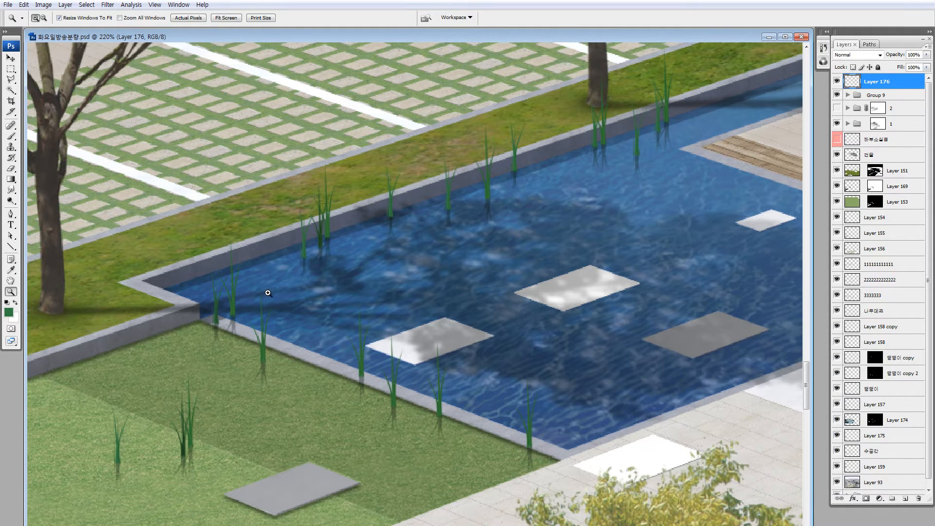
drag(237, 331, 295, 354)
key(ctrl+z)
key(ctrl+z)
key(ctrl+z)
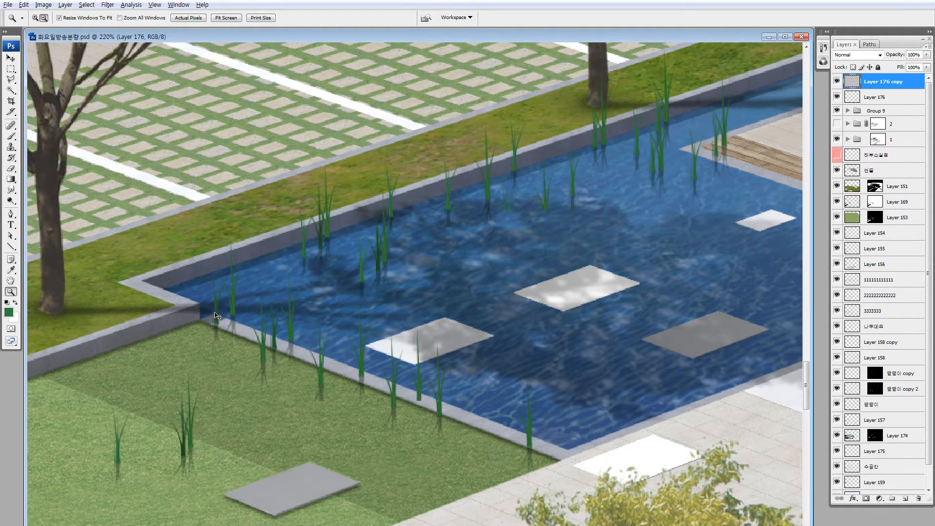
Distribute copies of the darkened corner clump between the existing clumps along the pool's lawn-side edge
drag(215, 319, 551, 447)
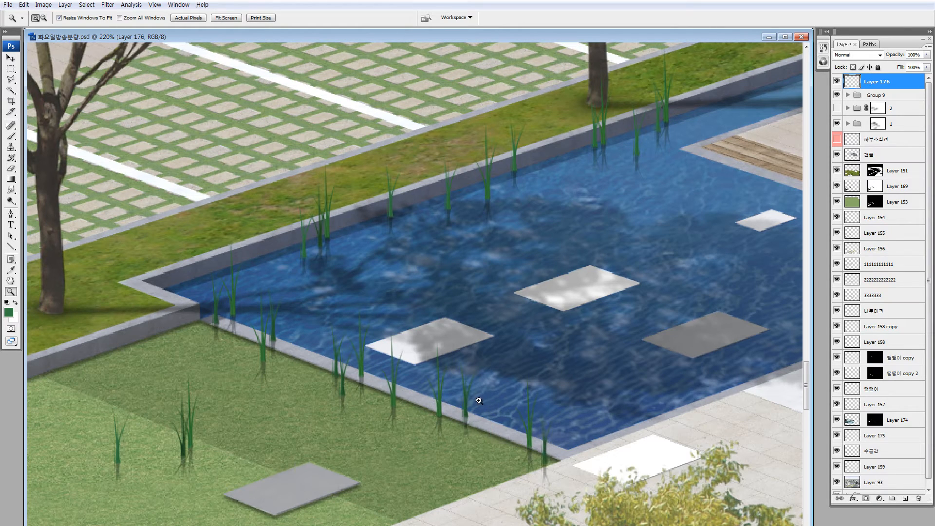
alt+click(486, 433)
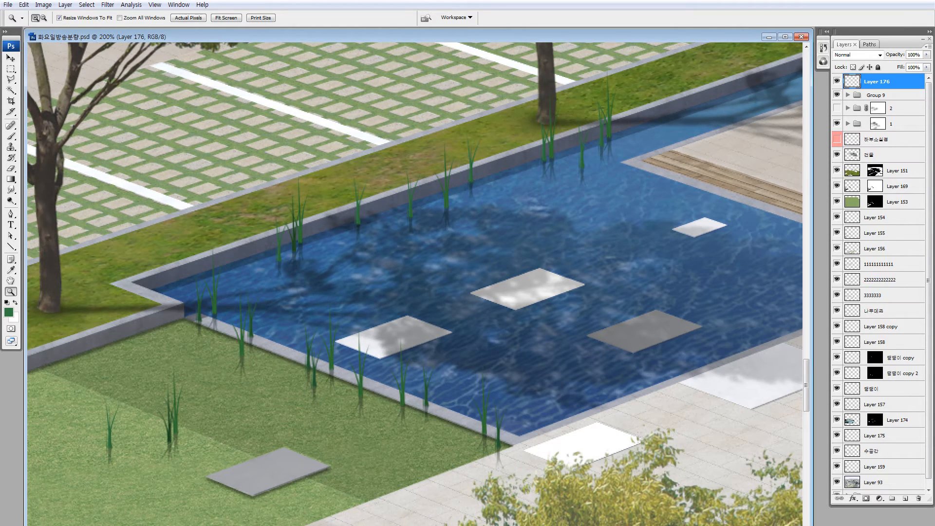
Select the two clumps on the lawn one after the other with the freehand lasso and shift them slightly
key(l)
drag(471, 247, 330, 256)
drag(451, 288, 592, 255)
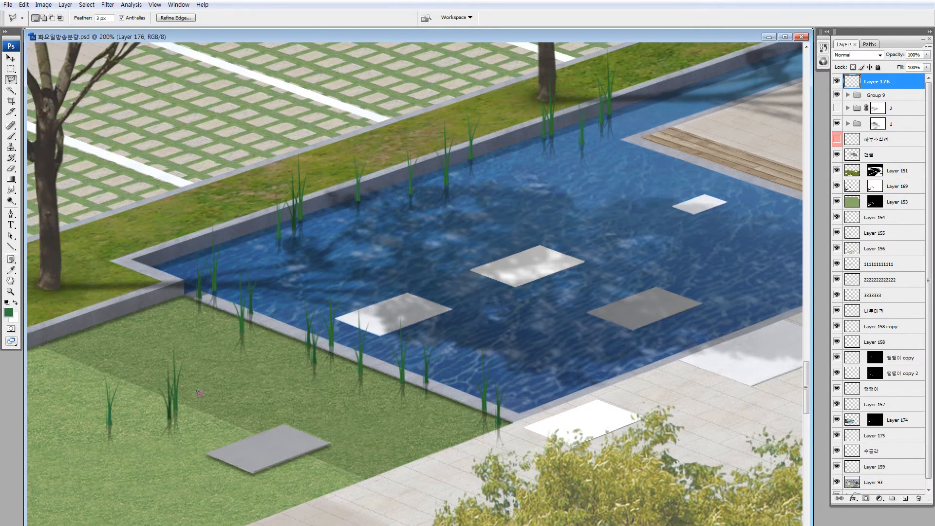
key(shift+l)
mouse_move(88, 468)
mouse_down()
mouse_move(127, 413)
mouse_move(109, 392)
mouse_up()
drag(209, 353, 149, 325)
drag(176, 389, 169, 405)
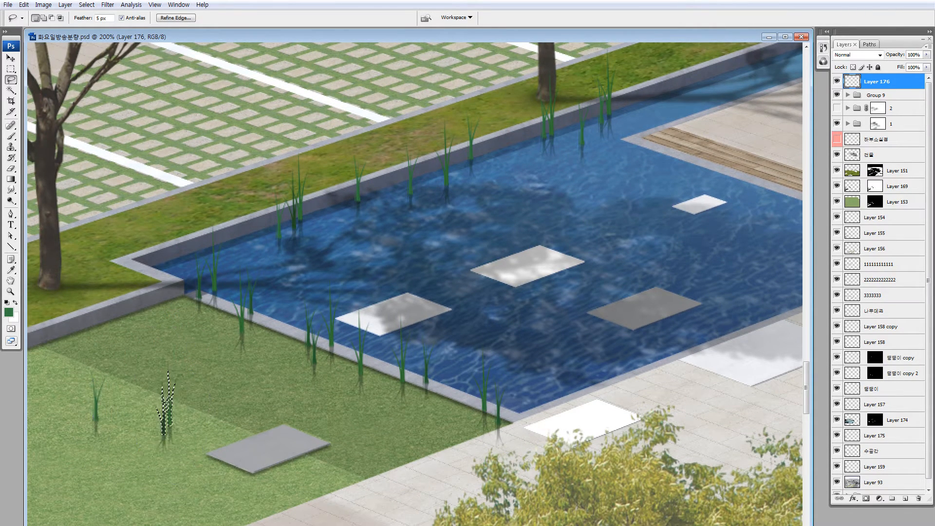
Copy a large plaza clump to the pool's far edge beside the tree and scale it down to 54.7%
drag(659, 213, 367, 302)
drag(634, 260, 335, 307)
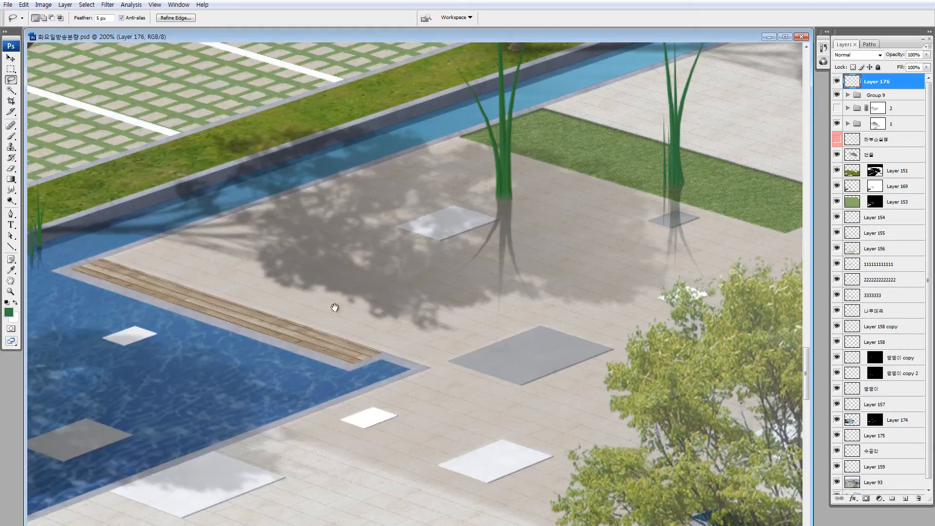
mouse_move(767, 63)
mouse_down()
mouse_move(390, 203)
mouse_move(495, 511)
mouse_move(465, 146)
mouse_up()
mouse_move(466, 298)
mouse_down()
mouse_move(240, 340)
mouse_move(653, 160)
mouse_up()
mouse_move(605, 156)
mouse_down()
mouse_move(226, 248)
mouse_move(518, 380)
mouse_move(273, 303)
mouse_move(275, 321)
mouse_up()
key(ctrl+t)
drag(304, 194, 281, 335)
drag(262, 379, 300, 287)
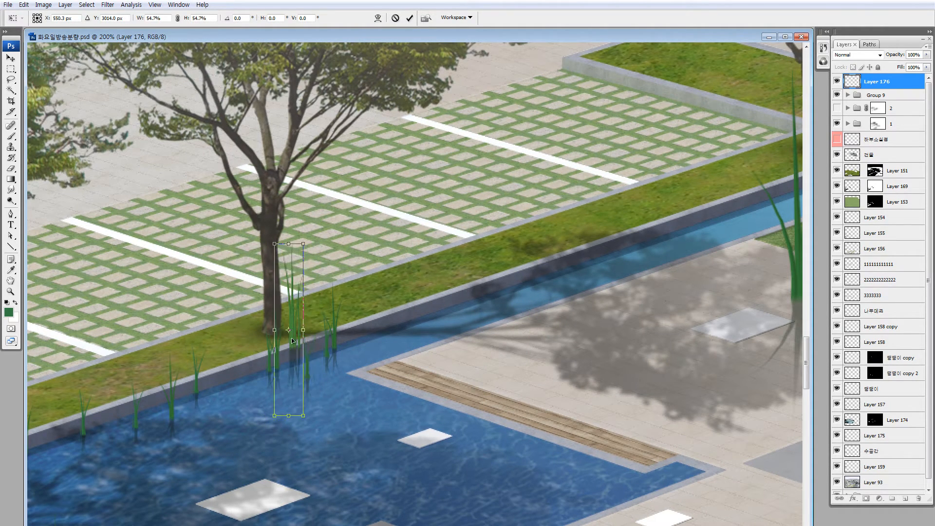
key(Return)
Place copies of the scaled clump at irregular spacing along the pool's far edge and one on the lawn-side edge
key(l)
mouse_move(414, 268)
mouse_down()
mouse_move(457, 249)
mouse_move(461, 259)
mouse_up()
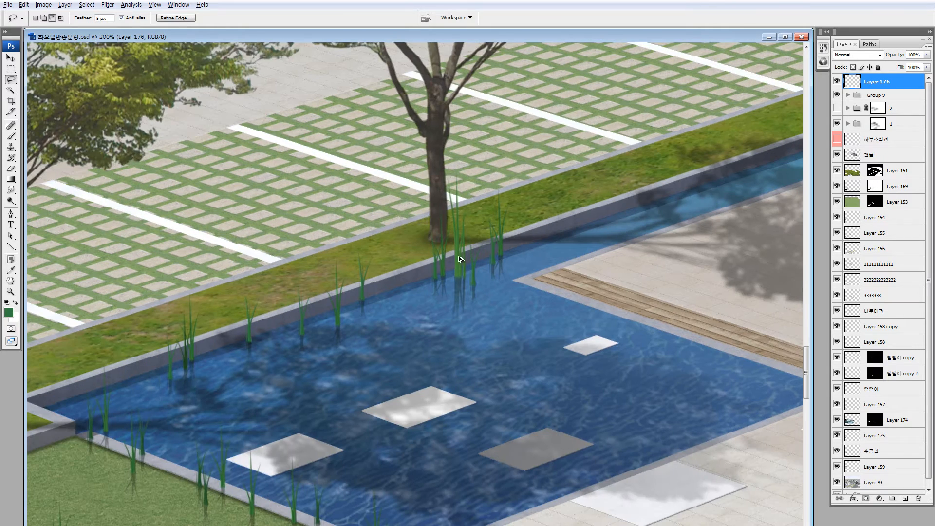
drag(401, 328, 349, 312)
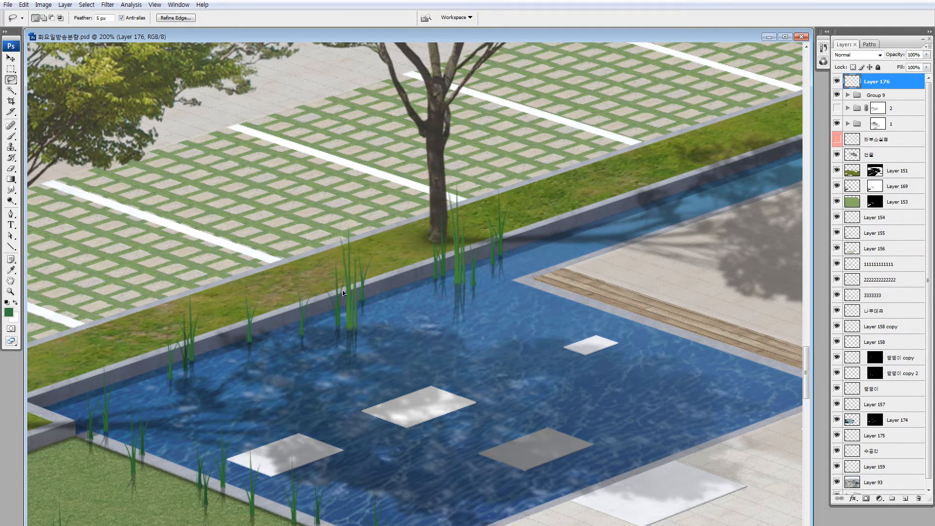
key(ctrl+t)
key(Return)
key(l)
drag(351, 307, 273, 482)
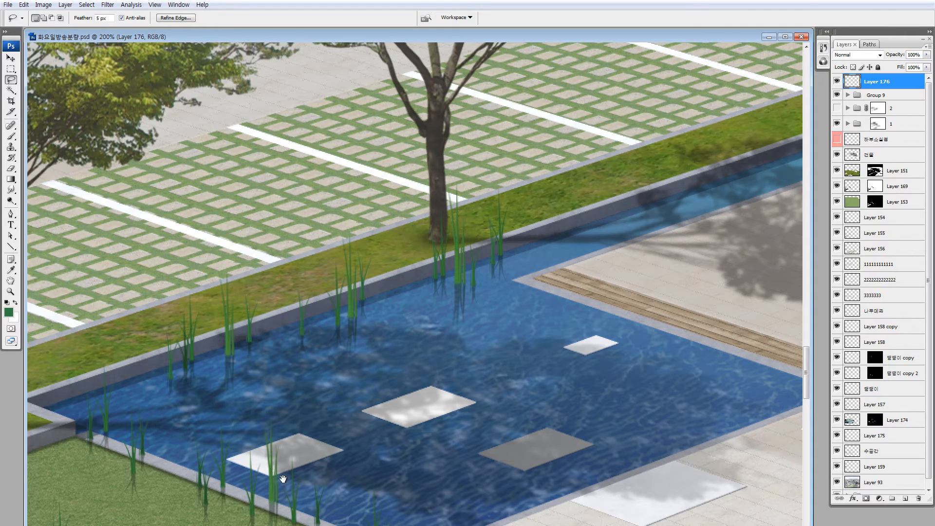
Place another copy near the pool's lawn-side corner and slightly lower its Lightness with Hue/Saturation
scroll(274, 481, down, 5)
drag(337, 337, 355, 332)
key(ctrl+u)
mouse_move(711, 428)
mouse_down()
mouse_move(681, 431)
mouse_move(698, 428)
mouse_up()
click(811, 354)
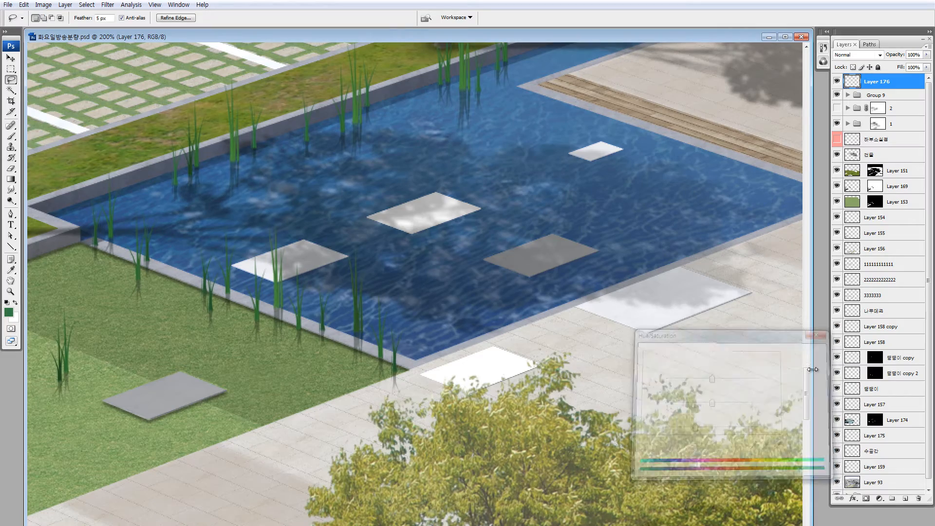
Copy another large plaza clump into the pool and scale it down to match the small clumps
key(l)
key(ctrl+minus)
key(ctrl+minus)
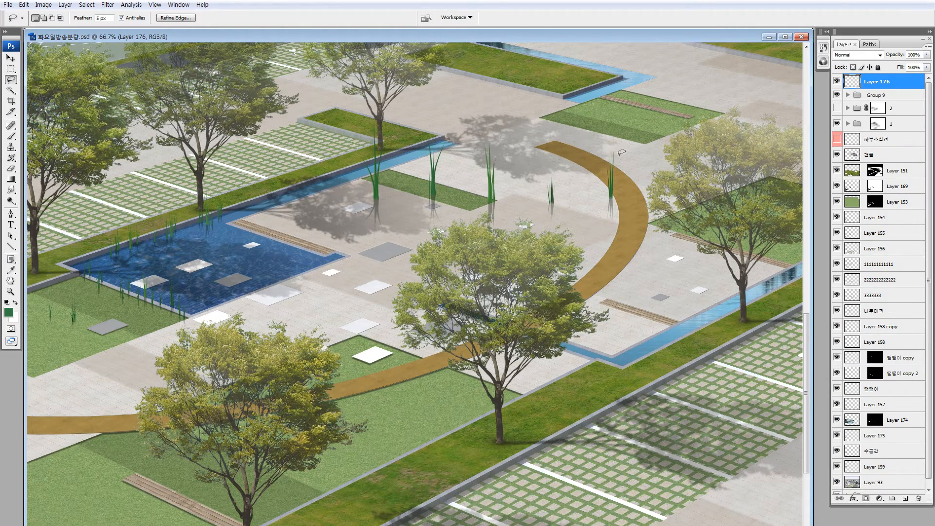
drag(623, 181, 194, 235)
key(z)
drag(141, 167, 249, 336)
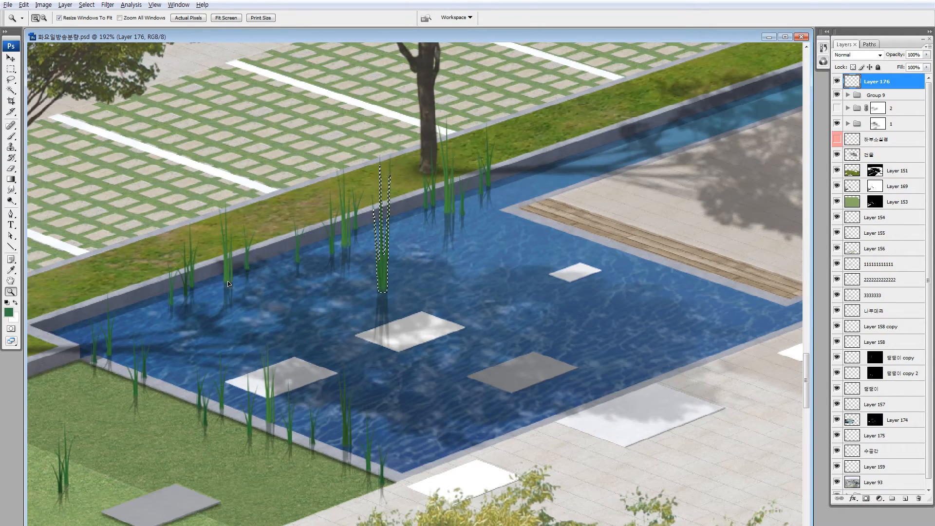
key(ctrl+t)
drag(393, 156, 382, 274)
key(ctrl+space)
key(Return)
Distribute copies of the newly scaled clump among the existing clumps along the pool's far and lawn-side edges
drag(380, 325, 443, 220)
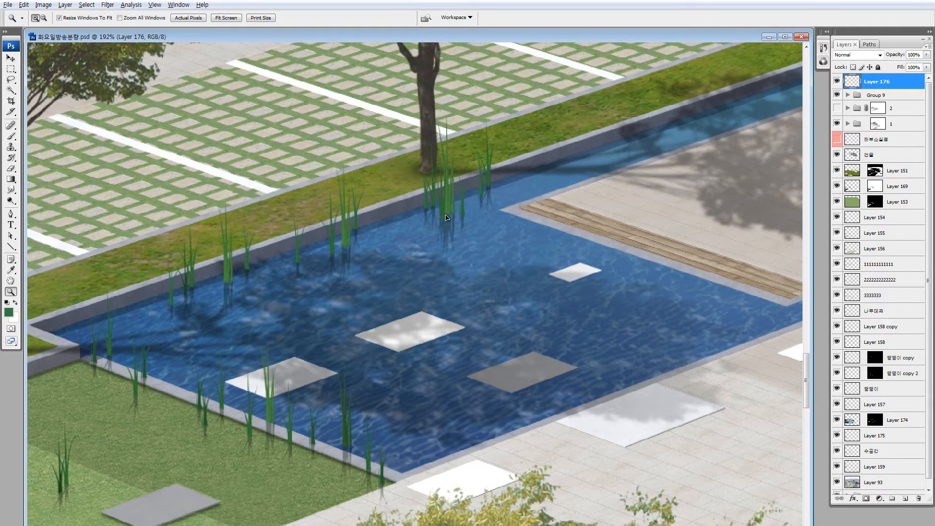
drag(446, 220, 494, 200)
drag(493, 200, 321, 238)
drag(243, 299, 238, 287)
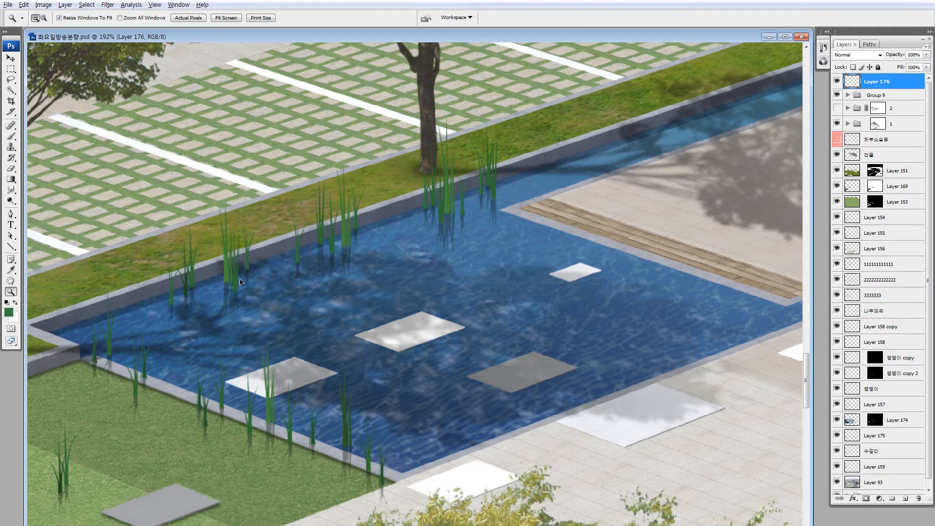
drag(158, 303, 320, 430)
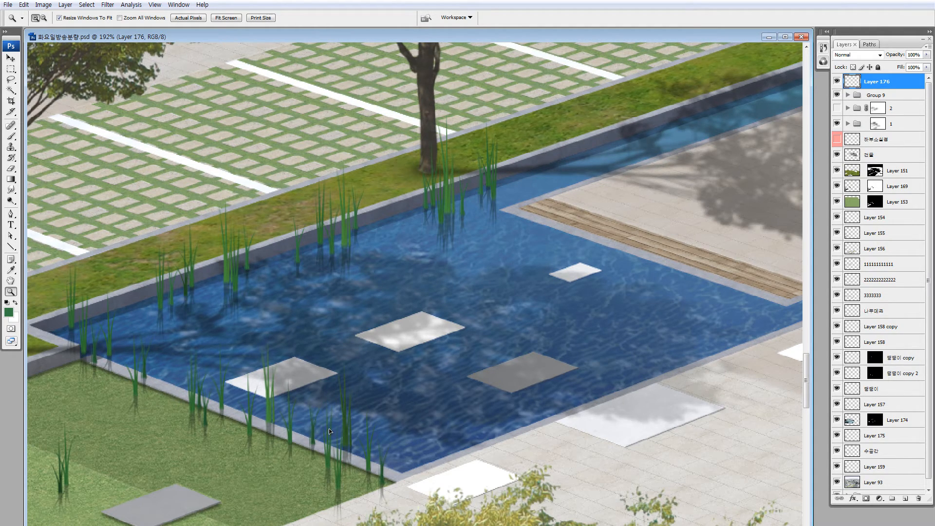
Lasso the clump group at the pool's channel end and place a copy of it on the raised lawn planter
alt+click(329, 431)
key(l)
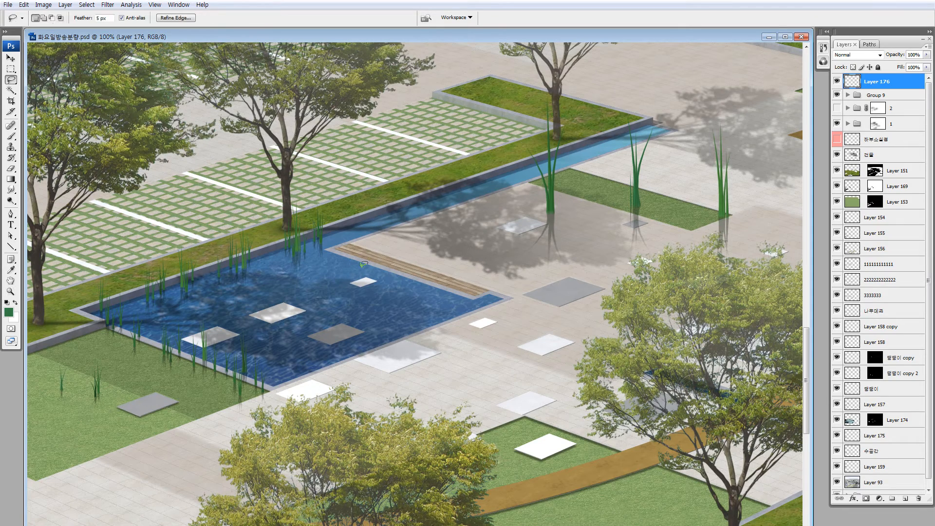
drag(267, 240, 327, 204)
drag(329, 243, 488, 365)
mouse_move(501, 425)
mouse_down()
mouse_move(402, 336)
mouse_move(487, 428)
mouse_up()
drag(481, 360, 587, 196)
drag(467, 341, 315, 525)
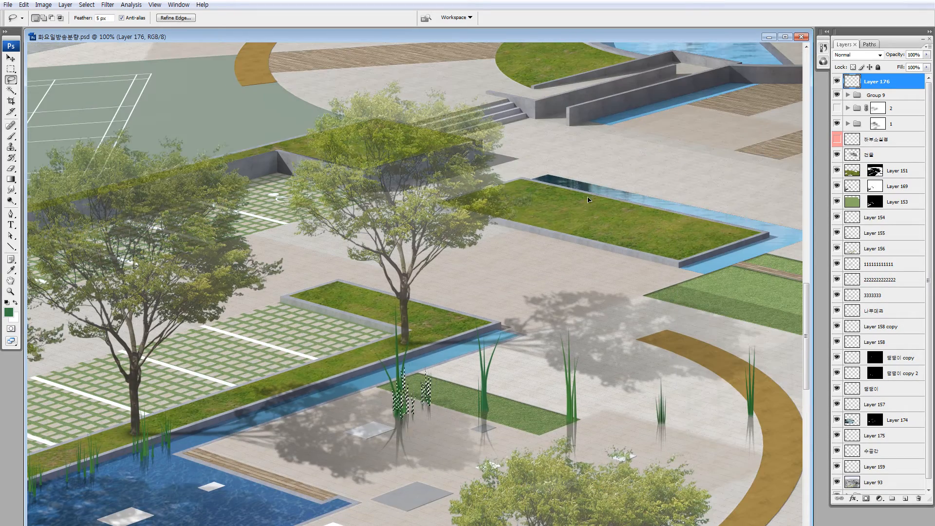
drag(390, 489, 503, 311)
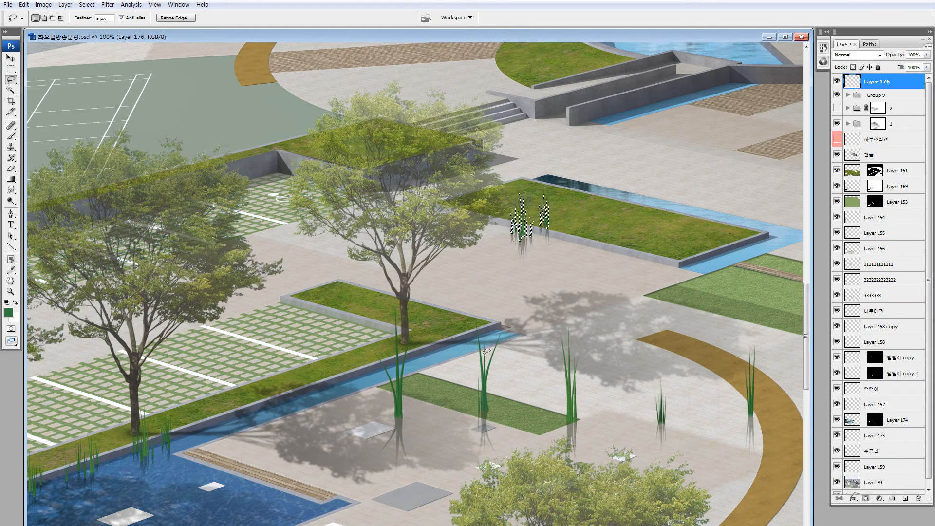
Fill gaps along the pool's far edge with scaled clump copies and place clump groups along the wooden deck edge
drag(360, 307, 464, 263)
drag(187, 420, 286, 455)
key(ctrl+t)
key(Return)
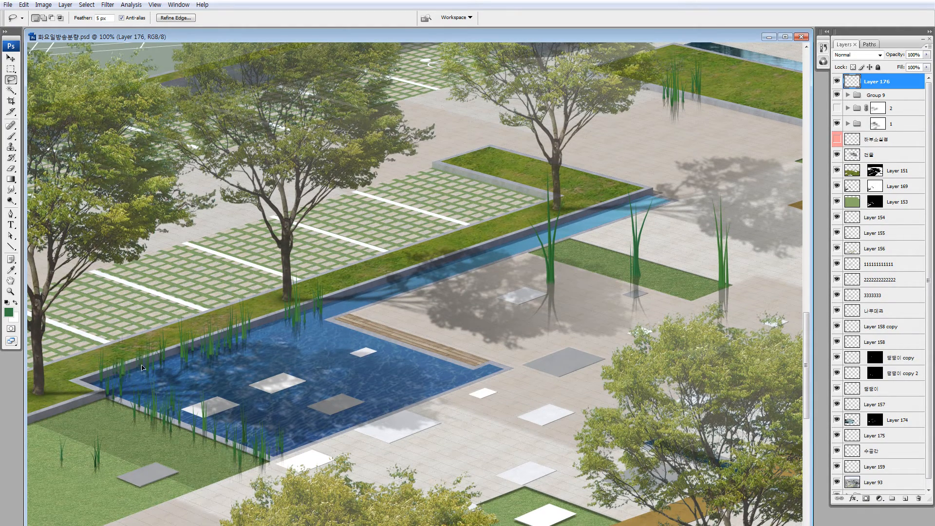
mouse_move(350, 326)
mouse_down()
mouse_move(485, 375)
mouse_move(511, 373)
mouse_move(399, 341)
mouse_up()
Copy a plaza clump into the pool, scale it down to 55.5% and set it near the far edge
drag(759, 303, 468, 299)
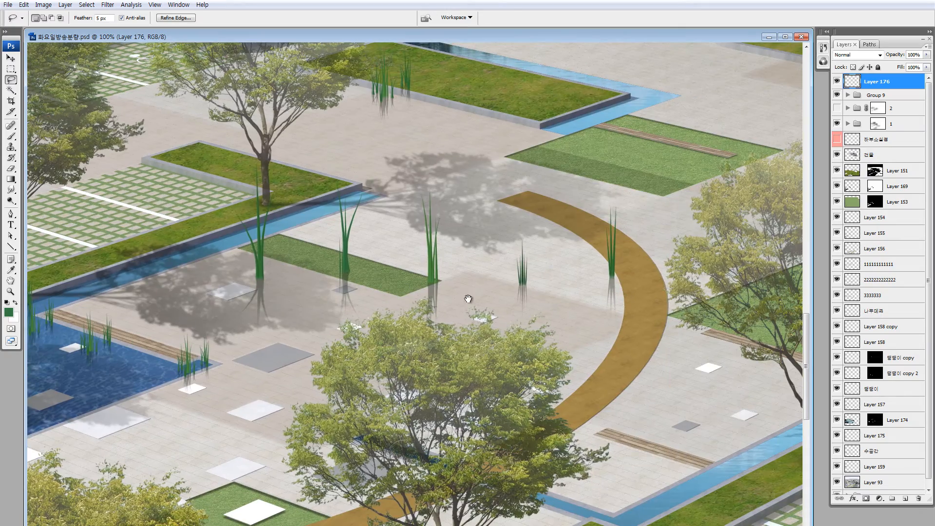
drag(378, 279, 588, 267)
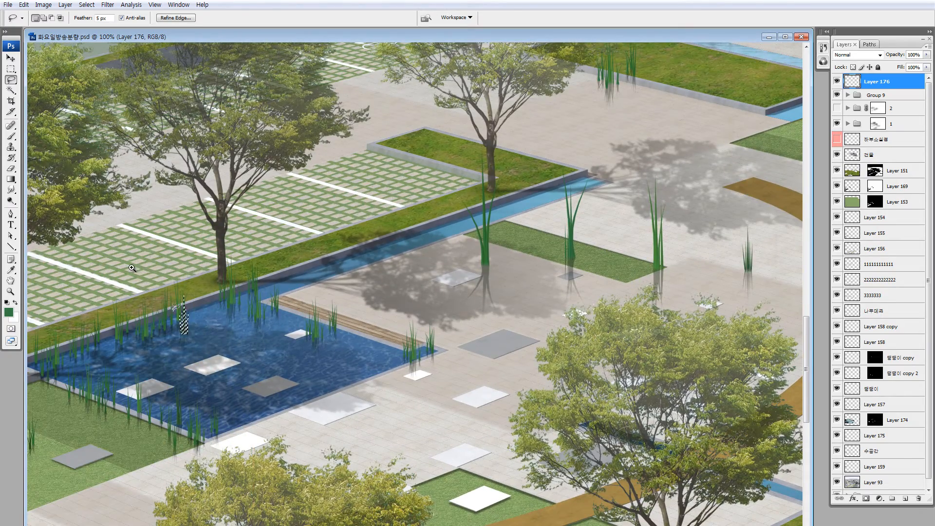
key(ctrl+t)
drag(54, 236, 335, 411)
drag(398, 183, 372, 327)
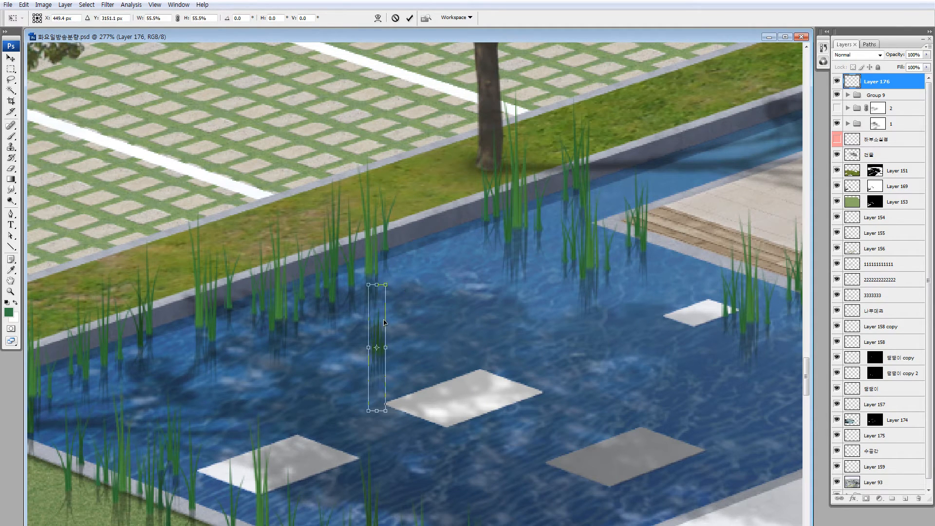
key(Return)
Distribute copies of the reduced clump among the groups at the pool's far edge, channel end, deck edge and lawn side
key(z)
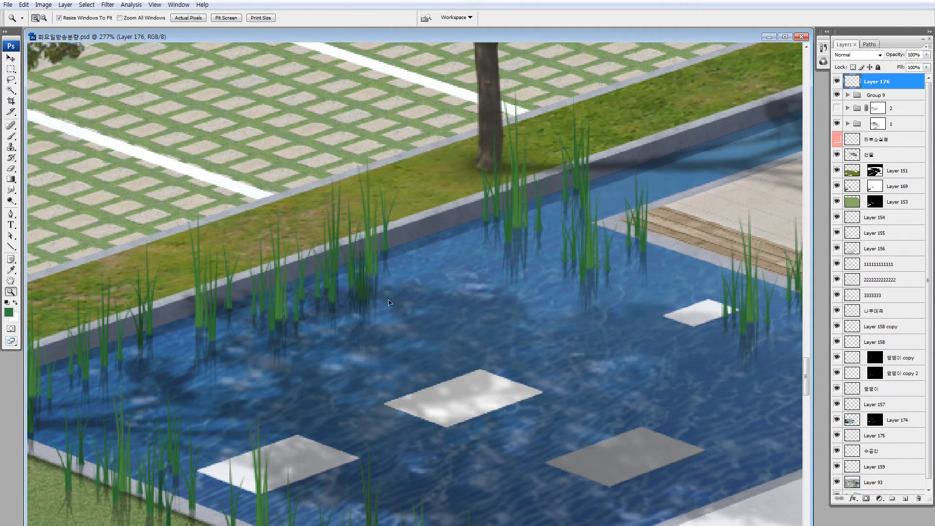
drag(389, 302, 391, 301)
drag(301, 329, 535, 243)
drag(533, 245, 733, 329)
drag(520, 277, 258, 240)
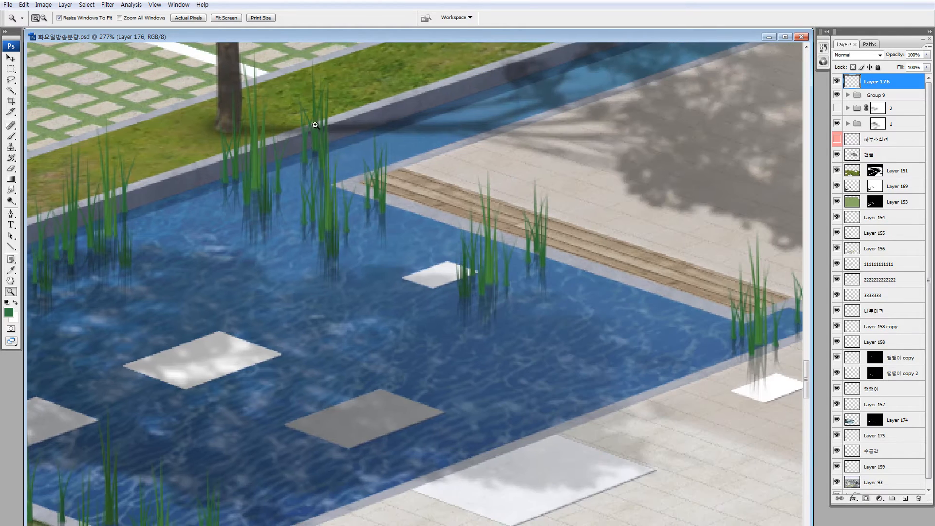
drag(479, 295, 549, 300)
drag(548, 300, 765, 234)
drag(381, 384, 195, 425)
drag(169, 363, 425, 400)
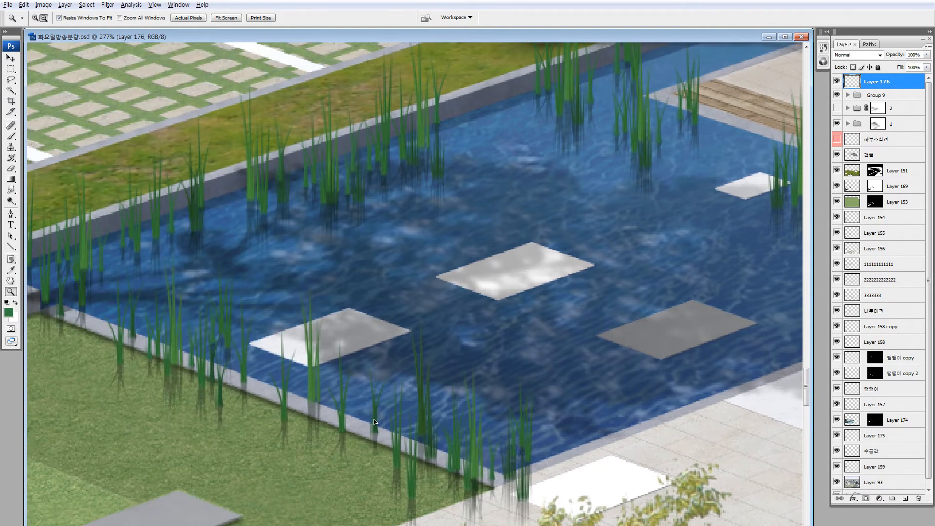
drag(393, 452, 209, 399)
Copy the middle clump group from the pool's far edge to the empty grey ground and move the planter's group beside it
drag(244, 276, 272, 420)
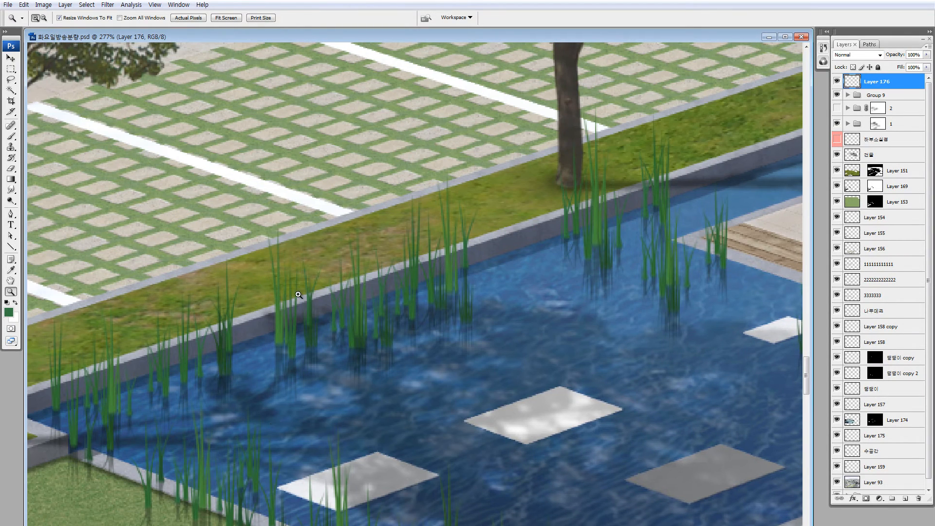
key(l)
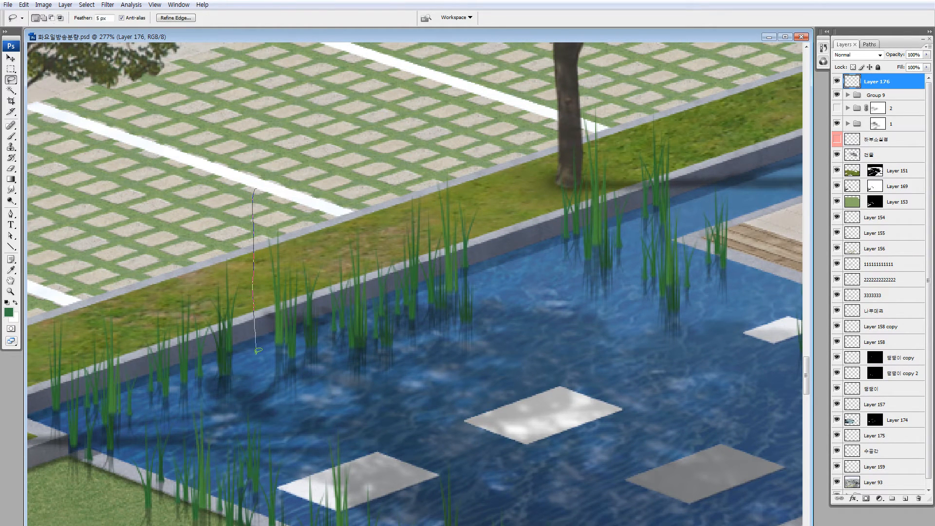
mouse_move(497, 345)
mouse_down()
mouse_move(508, 253)
mouse_move(426, 113)
mouse_up()
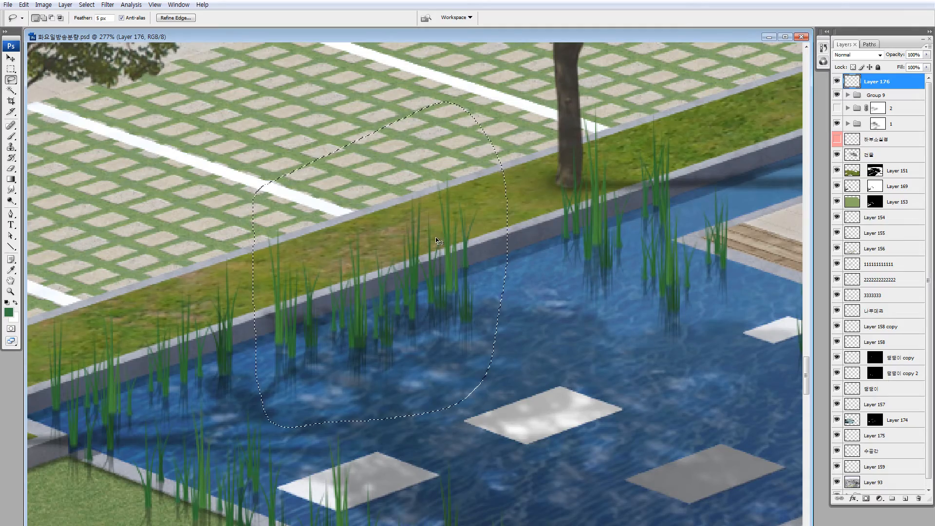
key(ctrl+minus)
key(ctrl+minus)
key(ctrl+minus)
mouse_move(212, 280)
mouse_down()
mouse_move(626, 98)
mouse_move(603, 100)
mouse_up()
mouse_move(477, 62)
mouse_down()
mouse_move(488, 167)
mouse_move(545, 55)
mouse_up()
mouse_move(543, 91)
mouse_down()
mouse_move(523, 282)
mouse_move(532, 279)
mouse_up()
mouse_move(537, 276)
mouse_down()
mouse_move(442, 167)
mouse_move(254, 76)
mouse_up()
key(Return)
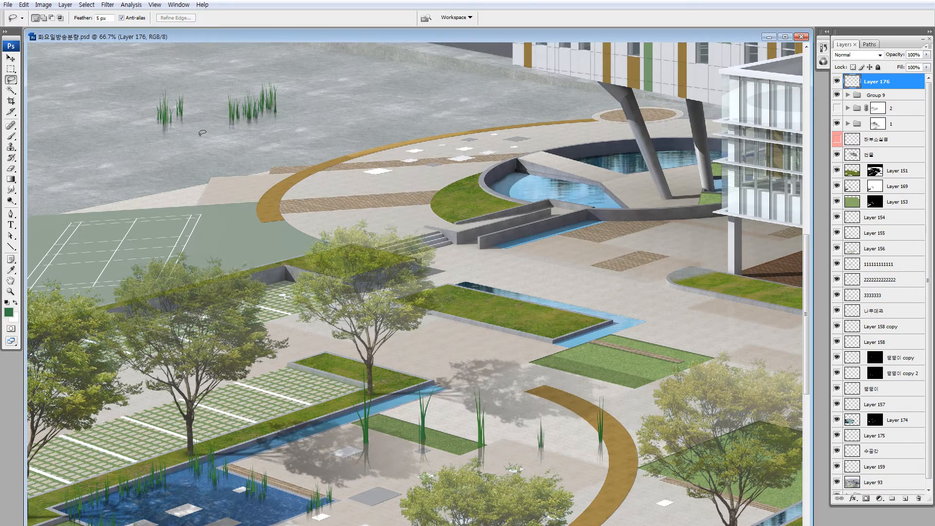
Copy the clump group from the grey ground into the pool between the wooden deck and the plaza-side edge
drag(242, 183, 251, 244)
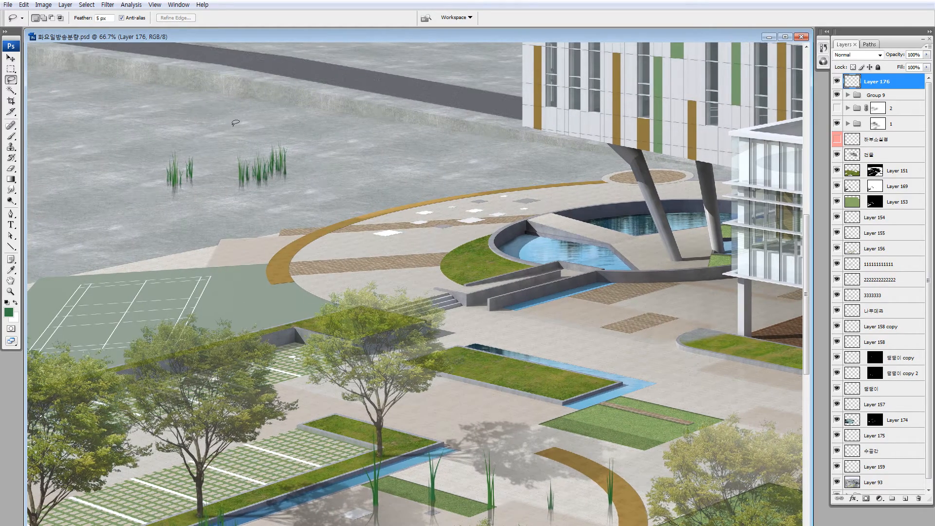
drag(197, 428, 197, 156)
drag(245, 104, 330, 301)
key(z)
drag(161, 202, 412, 361)
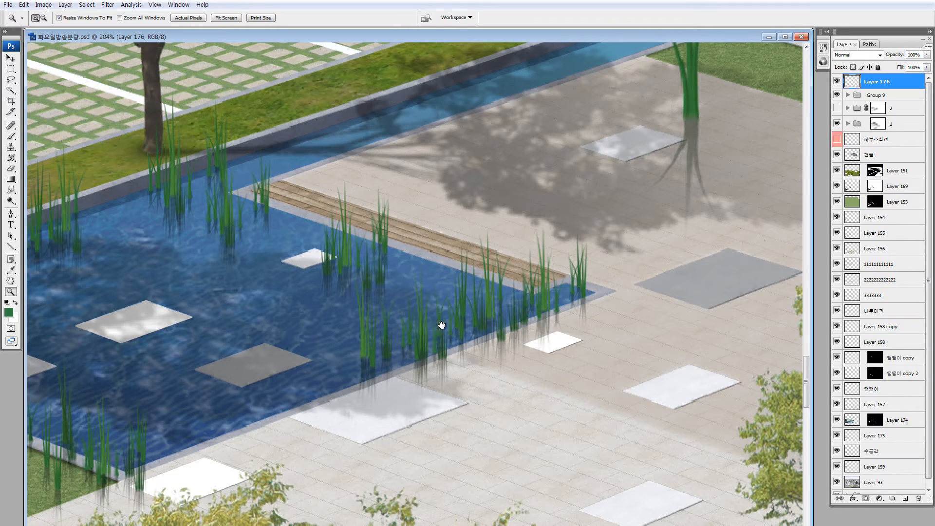
drag(441, 326, 442, 263)
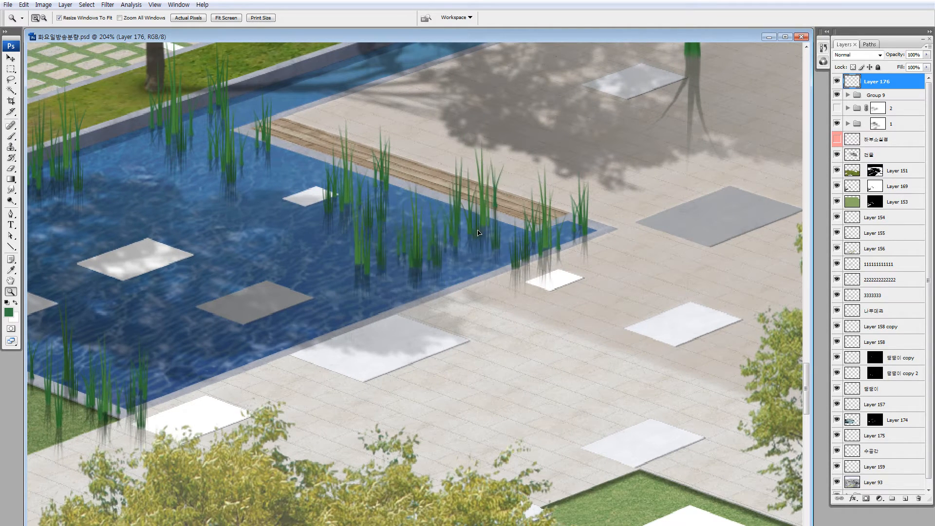
Scale the group to 85.4% with a 9.9° vertical skew for the plaza-side edge and place copies along the lawn side
key(ctrl+t)
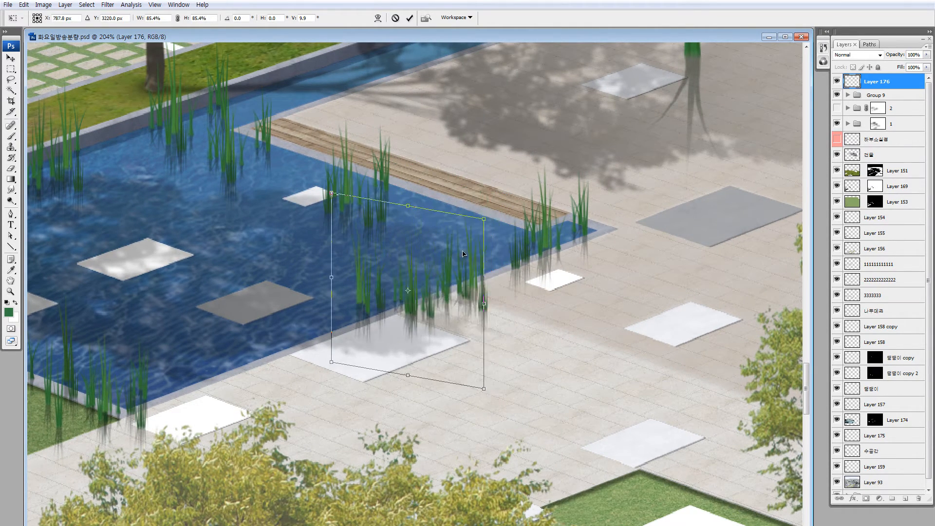
key(Return)
drag(231, 383, 181, 336)
drag(315, 308, 298, 384)
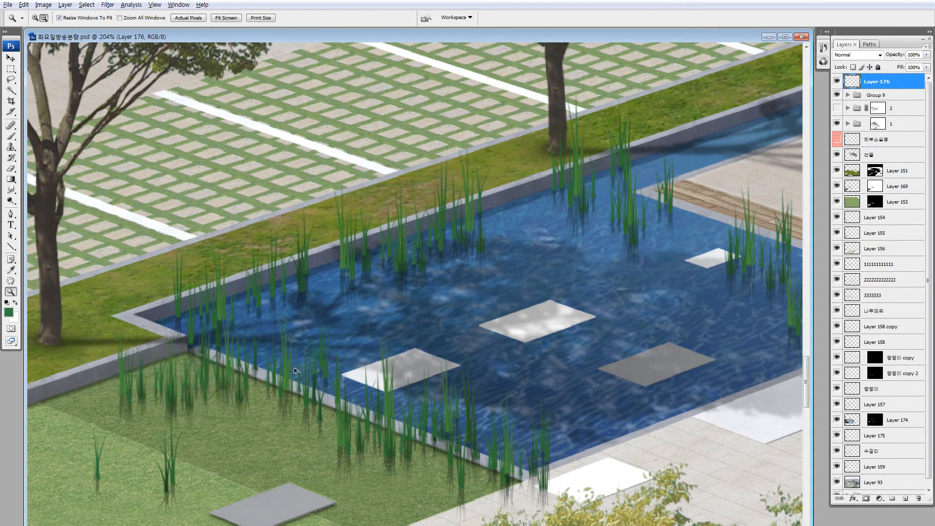
Lasso one grass clump and move a copy onto the green strip beyond the pool's far edge
drag(476, 323, 226, 428)
key(ctrl+minus)
key(ctrl+minus)
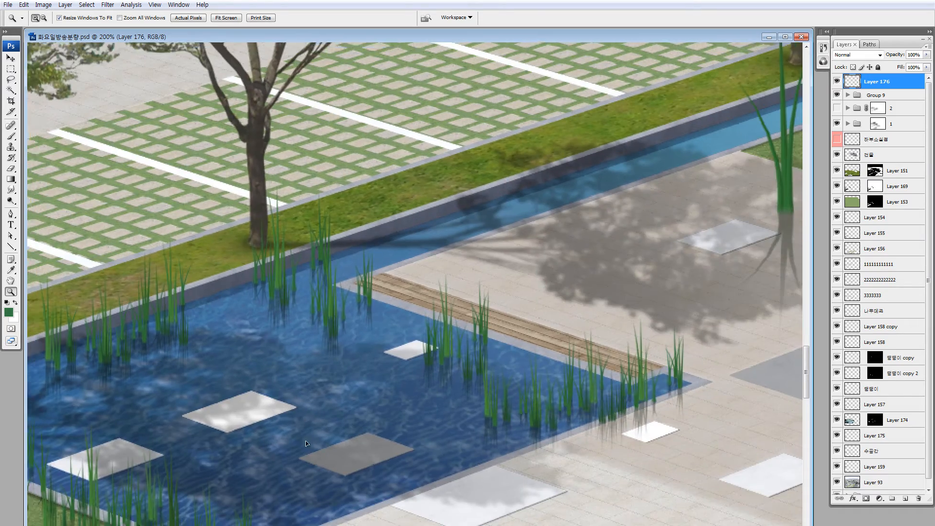
drag(474, 412, 371, 396)
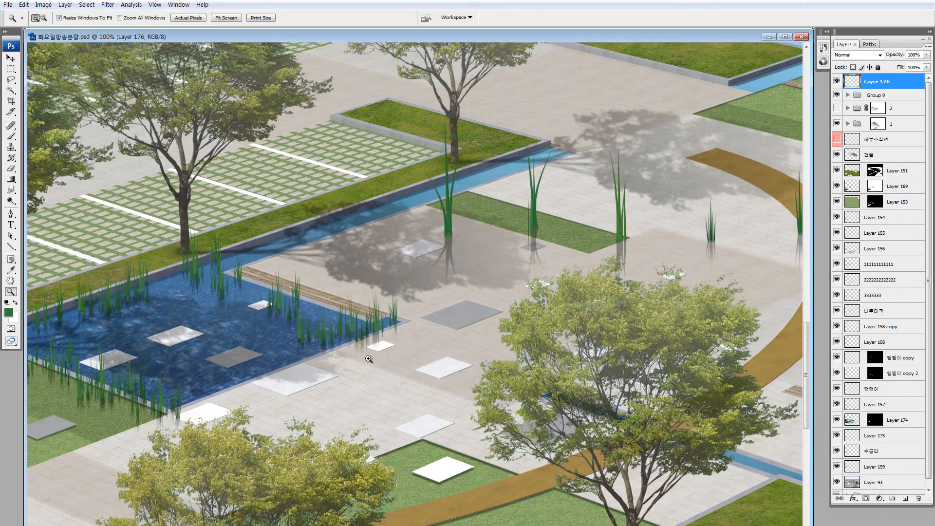
key(l)
drag(759, 235, 591, 234)
mouse_move(595, 269)
mouse_down()
mouse_move(648, 312)
mouse_move(173, 390)
mouse_up()
mouse_move(275, 329)
mouse_down()
mouse_move(375, 361)
mouse_move(501, 379)
mouse_up()
drag(375, 360, 307, 257)
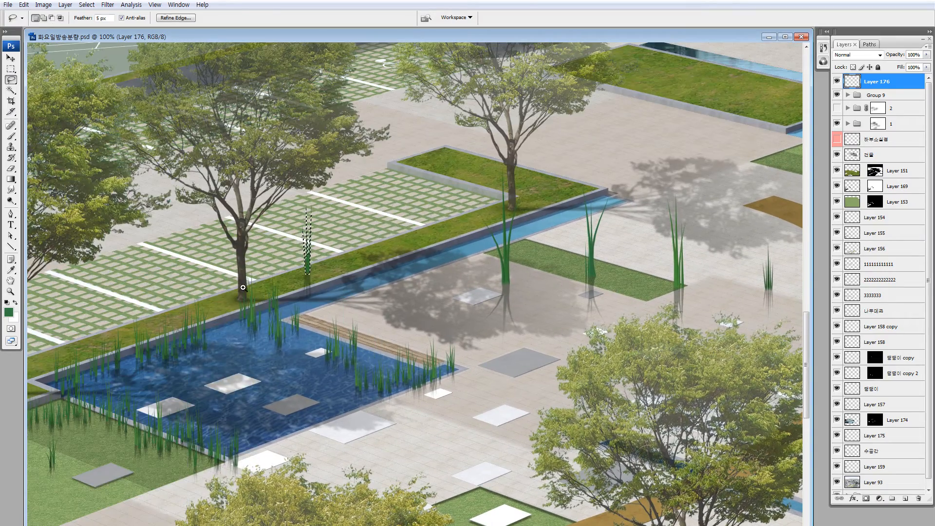
Squash the copied clump to 41.3% height, scale it down further, and place it by the group at the channel mouth
key(z)
drag(190, 172, 423, 397)
key(ctrl+t)
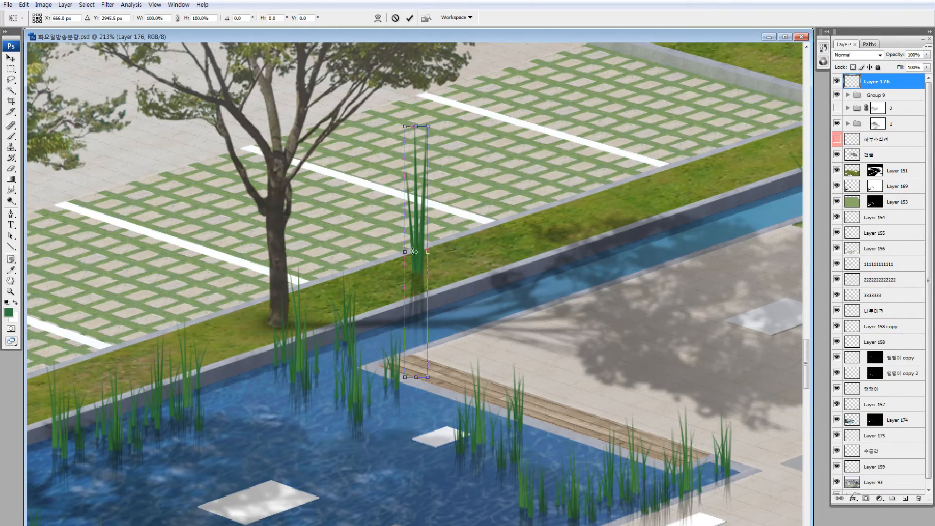
drag(428, 126, 435, 272)
drag(413, 307, 384, 335)
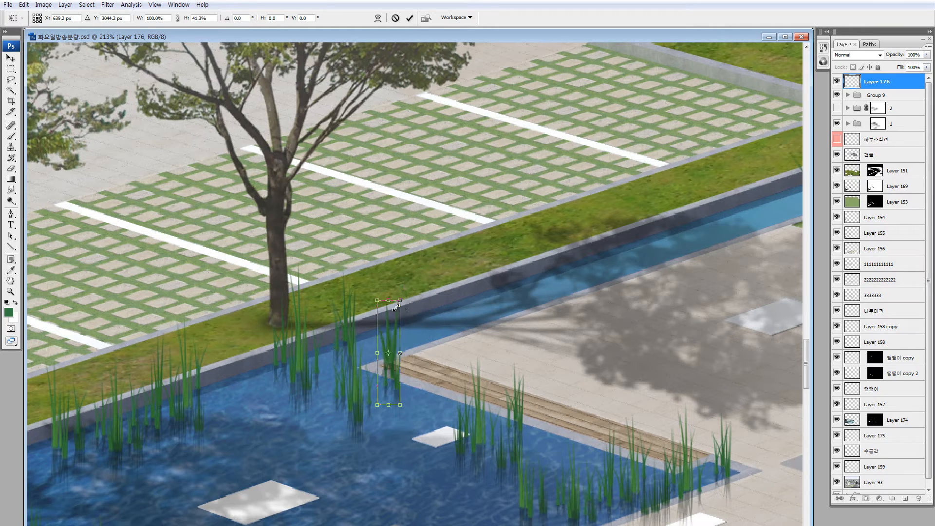
drag(400, 300, 372, 342)
key(Return)
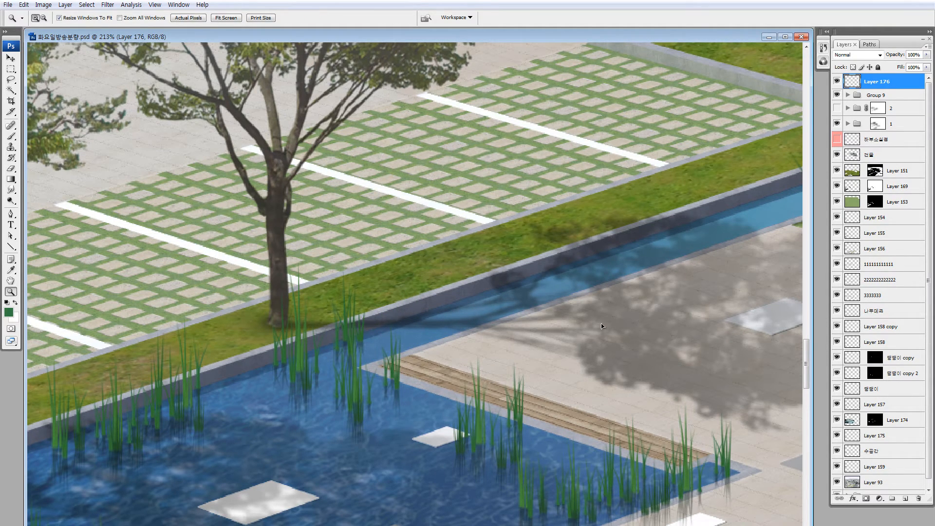
Darken the small clump with Hue/Saturation at Lightness -34
key(ctrl+u)
drag(699, 430, 696, 435)
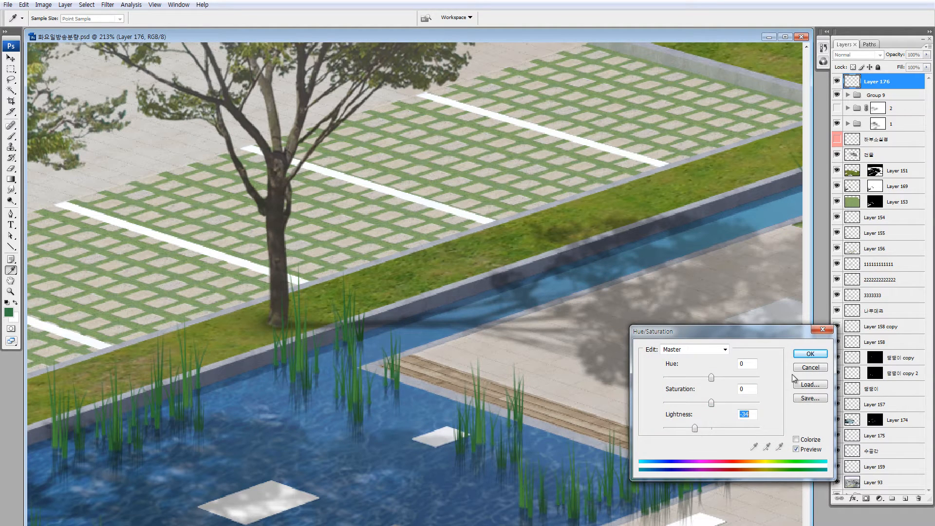
click(807, 353)
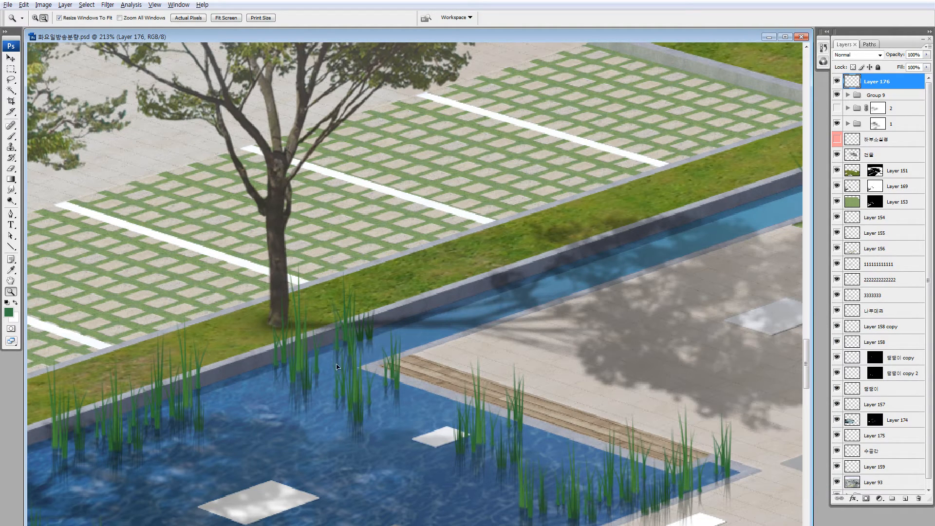
Distribute copies of the darkened small clump along the pool's far edge, in the open water, on the lawn side and along the plaza-side edge
drag(337, 367, 271, 365)
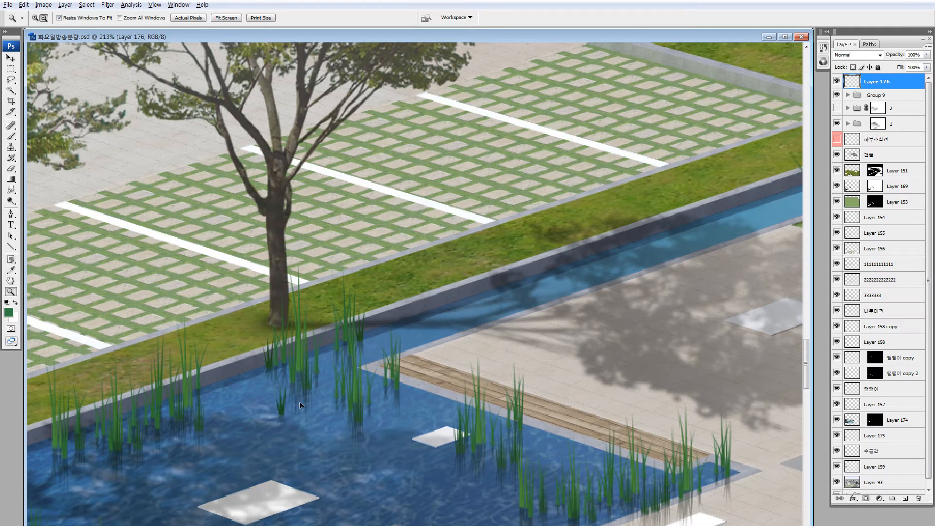
drag(300, 405, 276, 397)
drag(205, 406, 457, 266)
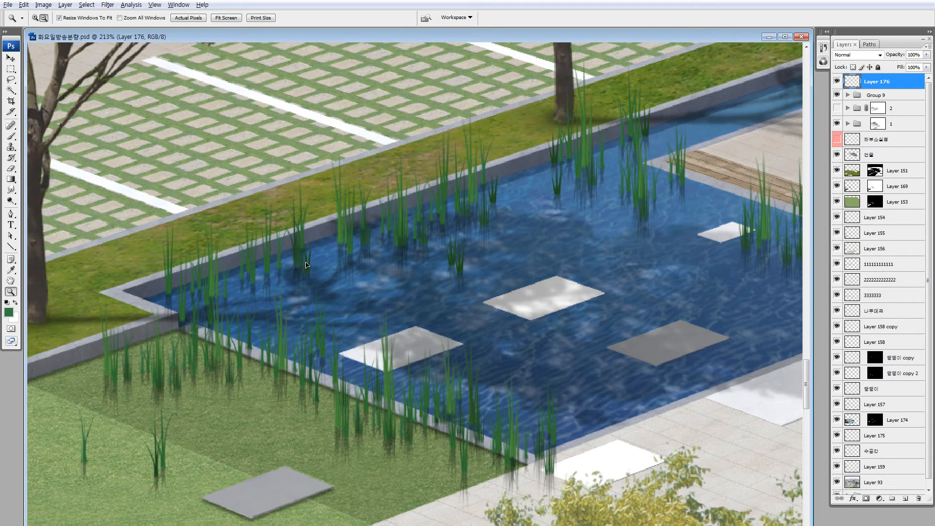
drag(366, 374, 362, 375)
drag(464, 435, 498, 432)
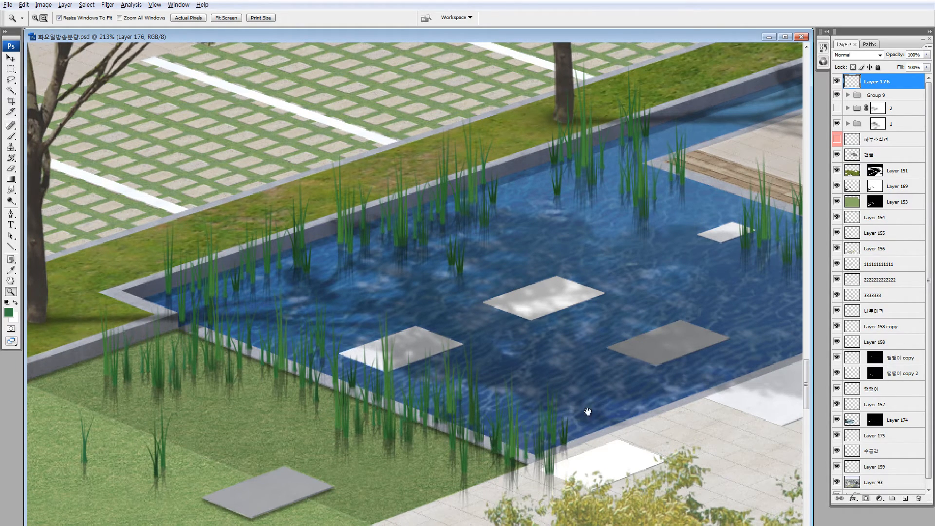
drag(588, 412, 385, 420)
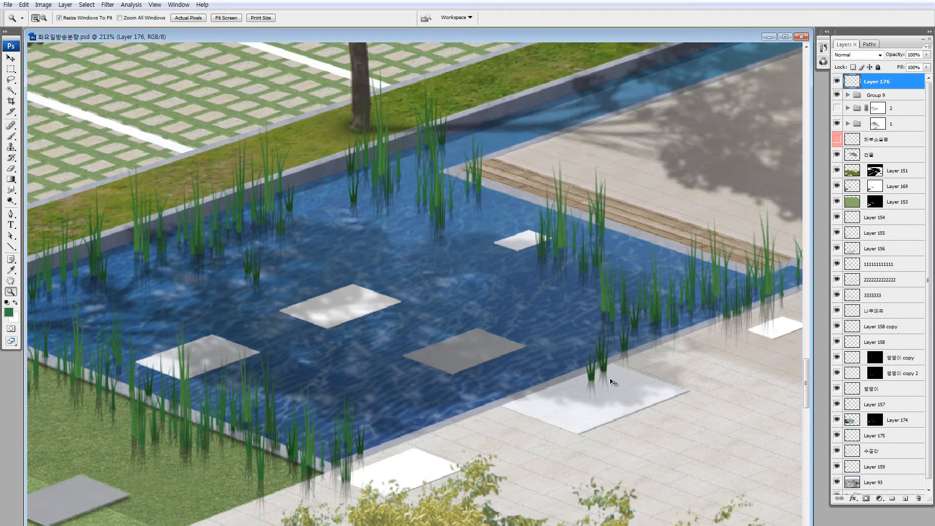
Add a layer mask to Layer 176 and load a selection from the 수공간 layer for limiting the mask to the water
key(l)
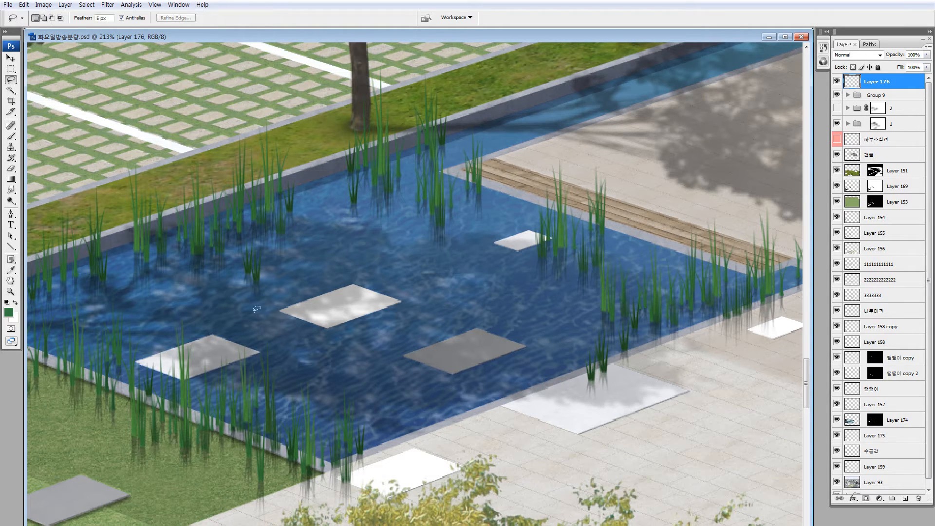
drag(210, 304, 430, 236)
key(shift+l)
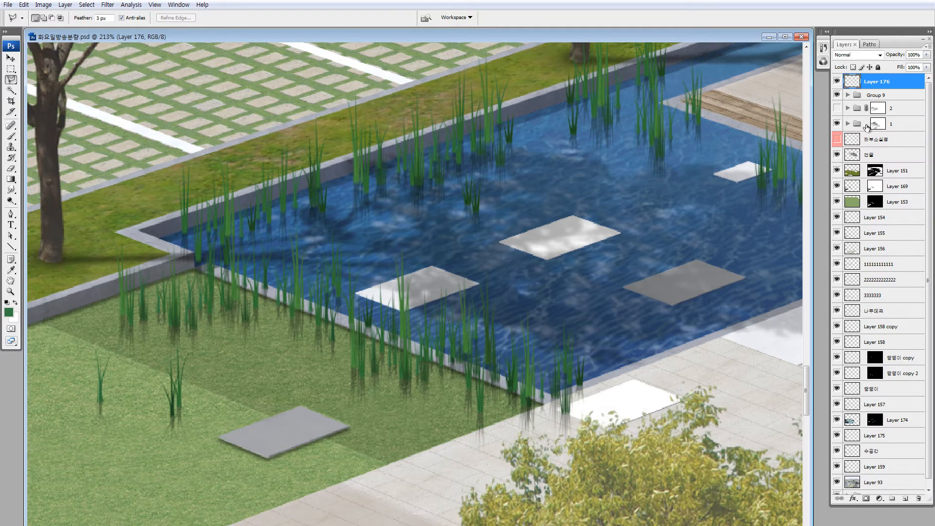
click(867, 499)
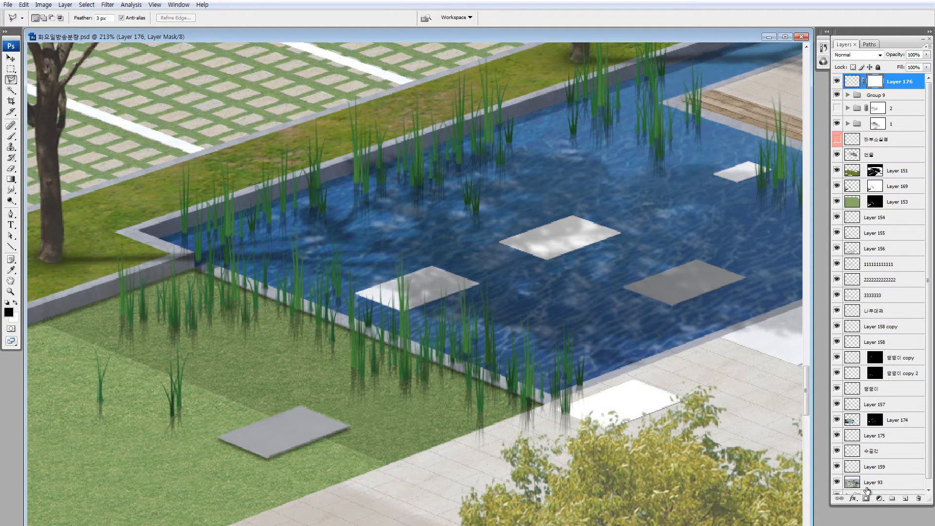
click(837, 82)
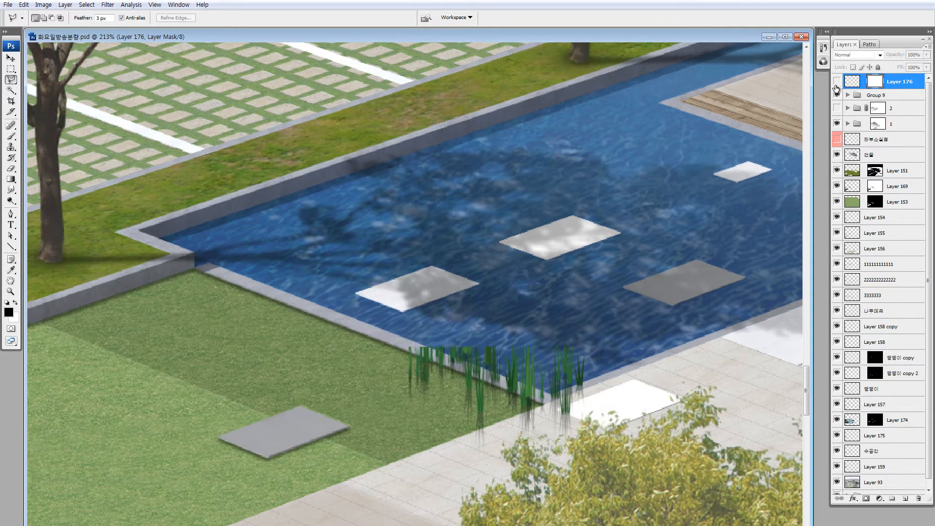
click(838, 84)
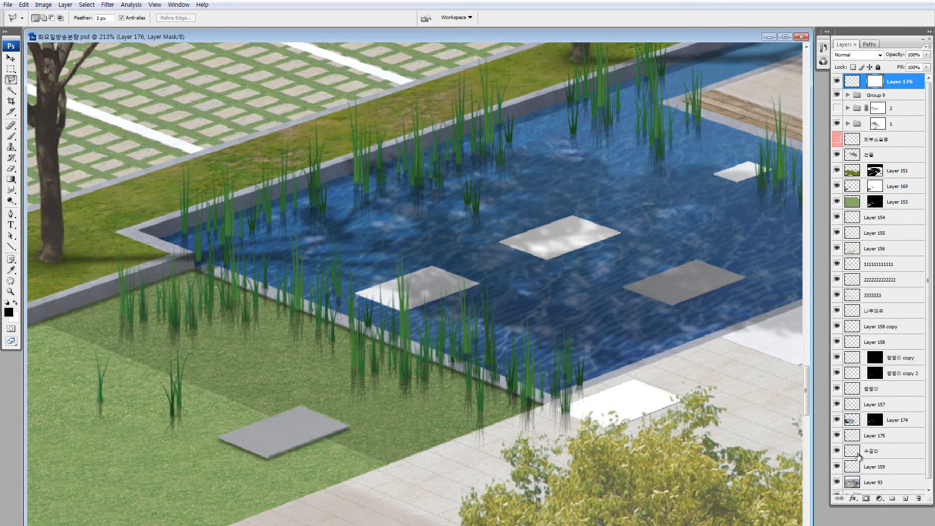
ctrl+click(855, 449)
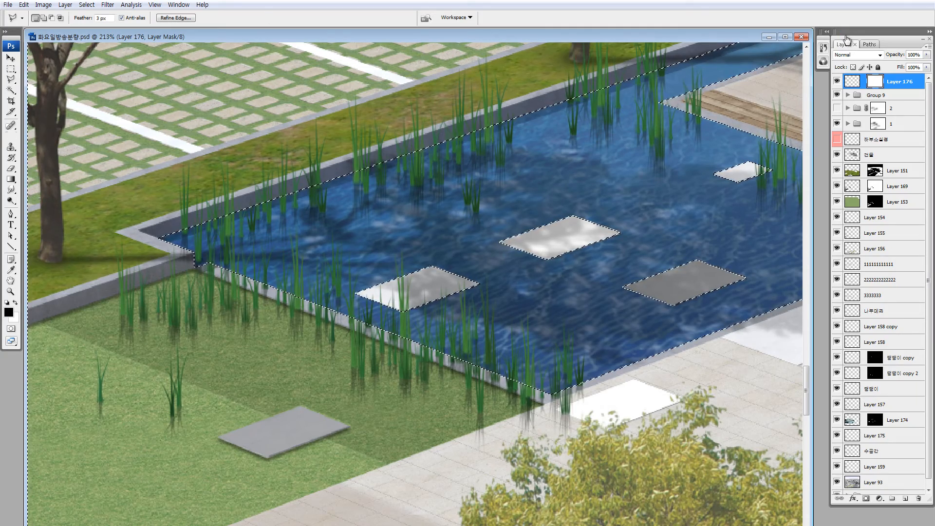
Paint black on the mask at 100% brush opacity to hide the grass overlapping the lawn outside the pool
key(b)
key(bracketleft)
key(bracketleft)
key(bracketleft)
key(bracketleft)
key(bracketleft)
key(bracketleft)
key(bracketleft)
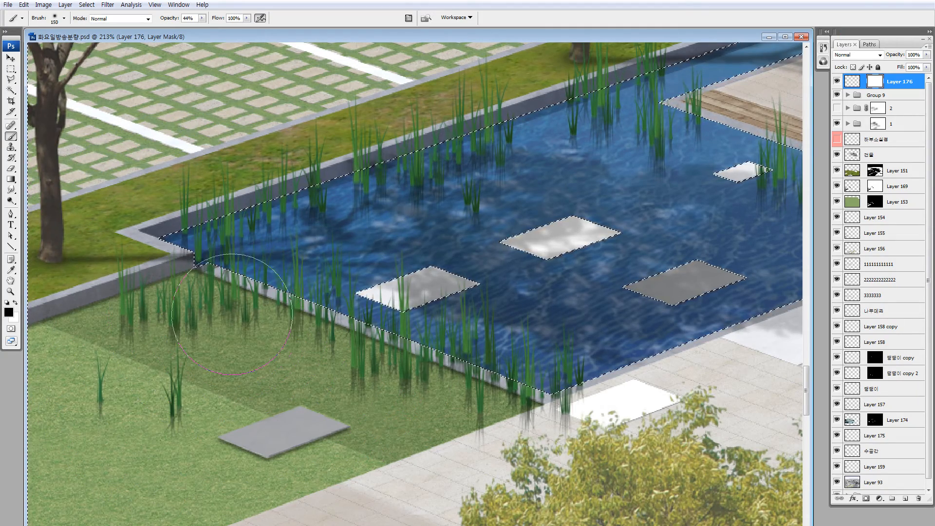
drag(173, 24, 214, 26)
mouse_move(198, 390)
mouse_down()
mouse_move(297, 336)
mouse_move(361, 325)
mouse_move(432, 351)
mouse_move(482, 392)
mouse_move(556, 373)
mouse_move(579, 385)
mouse_up()
mouse_move(126, 385)
mouse_down()
mouse_move(131, 336)
mouse_move(174, 360)
mouse_up()
Mask out the leftover grass at the pool's lawn corner and along the plaza-side edge with a 40 px brush
key(bracketleft)
key(bracketleft)
key(bracketleft)
key(bracketleft)
key(bracketleft)
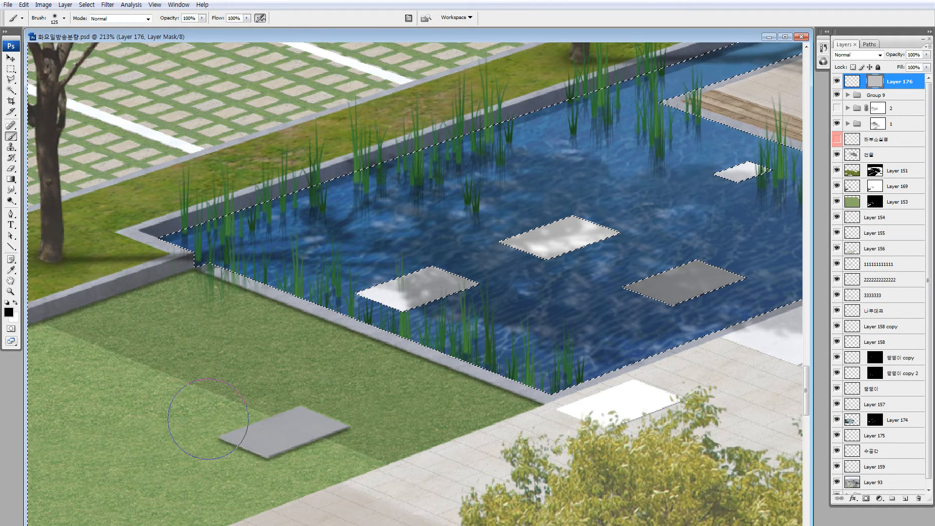
key(bracketleft)
key(bracketleft)
drag(224, 287, 201, 280)
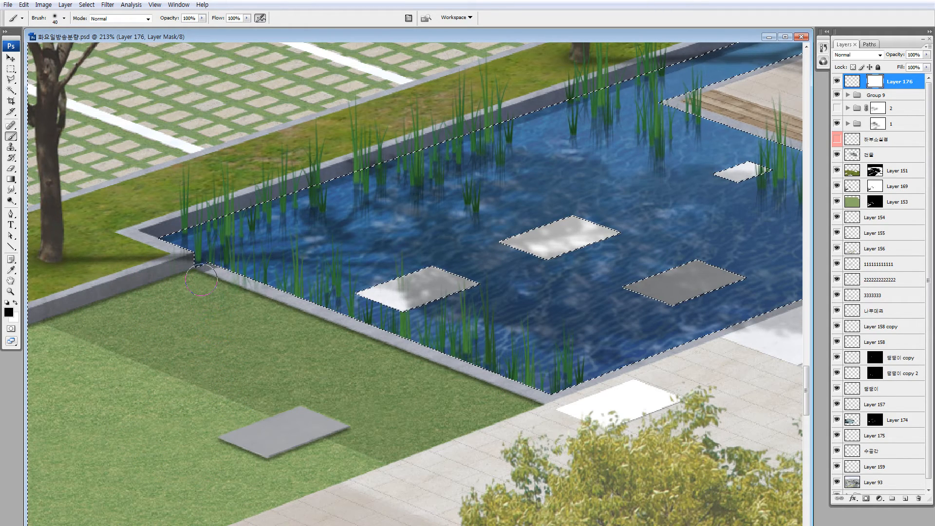
drag(595, 324, 233, 455)
mouse_move(481, 442)
mouse_down()
mouse_move(499, 422)
mouse_move(482, 416)
mouse_move(620, 387)
mouse_up()
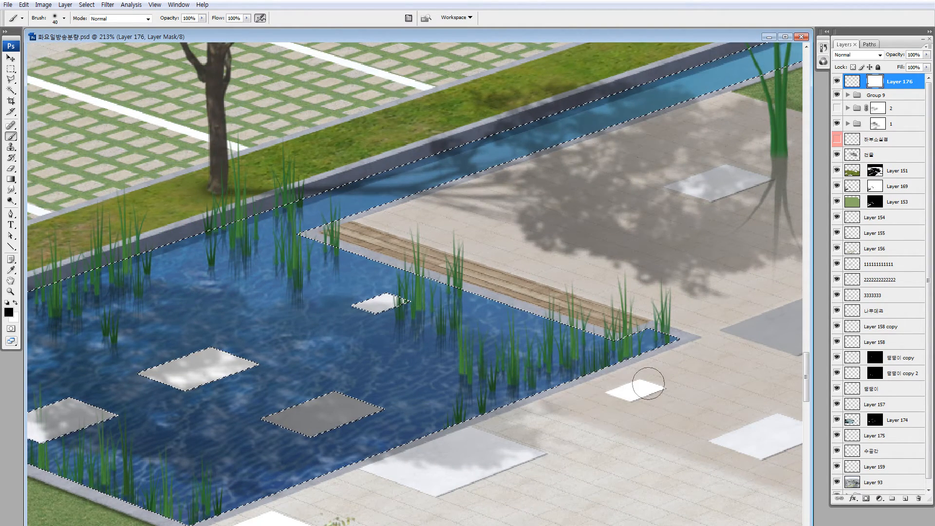
Deselect and paint white on the mask to restore the clump at the pool's corner by the end of the wooden deck
key(ctrl+d)
key(z)
drag(601, 242, 691, 385)
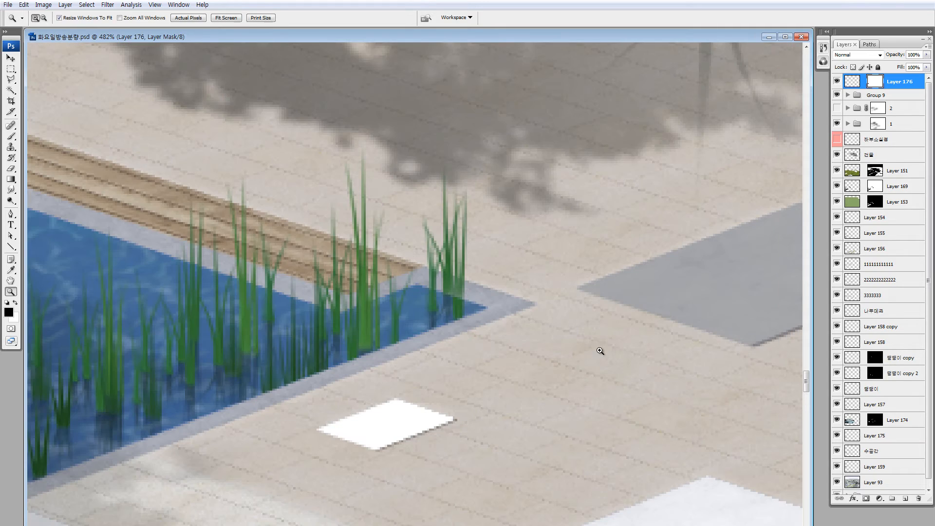
key(b)
key(x)
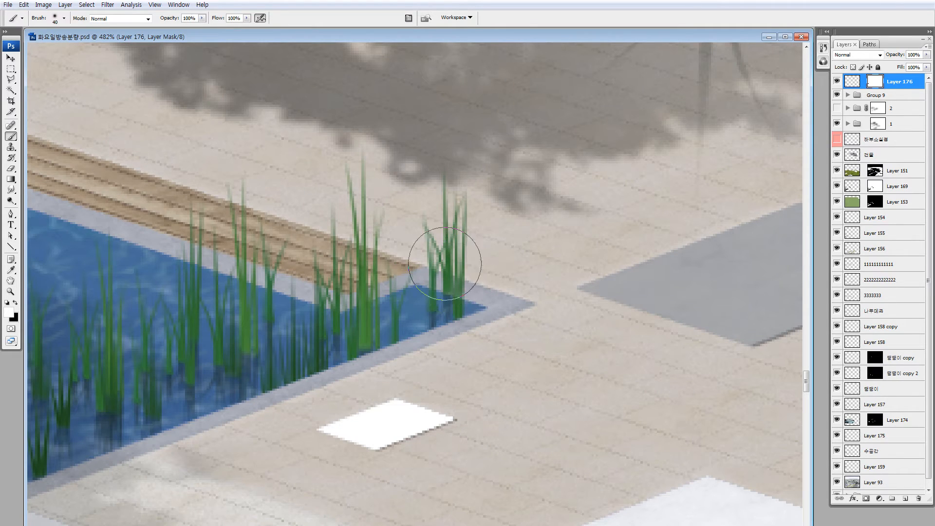
drag(445, 263, 438, 272)
Select the row of source clumps on the plaza in Layer 176's image and move it up to the empty grey ground
key(ctrl+minus)
key(ctrl+minus)
key(ctrl+minus)
key(ctrl+minus)
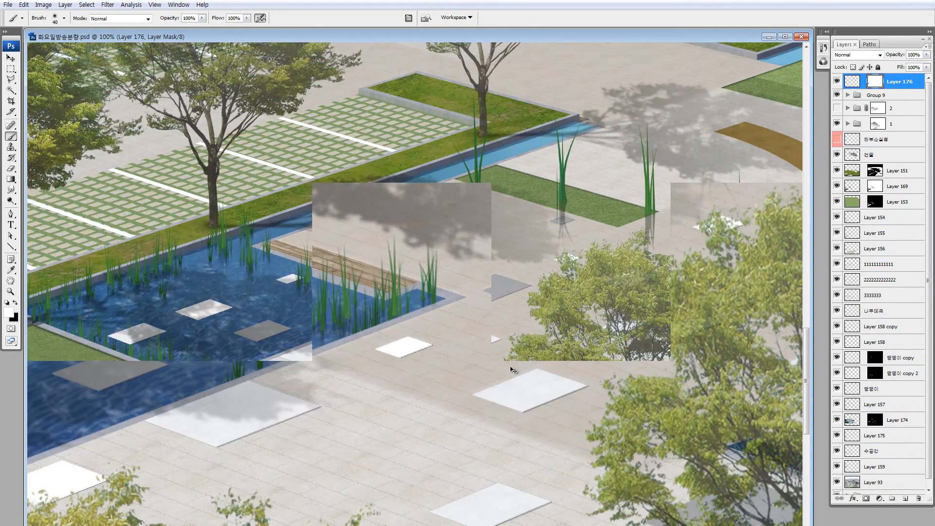
key(ctrl+minus)
click(852, 83)
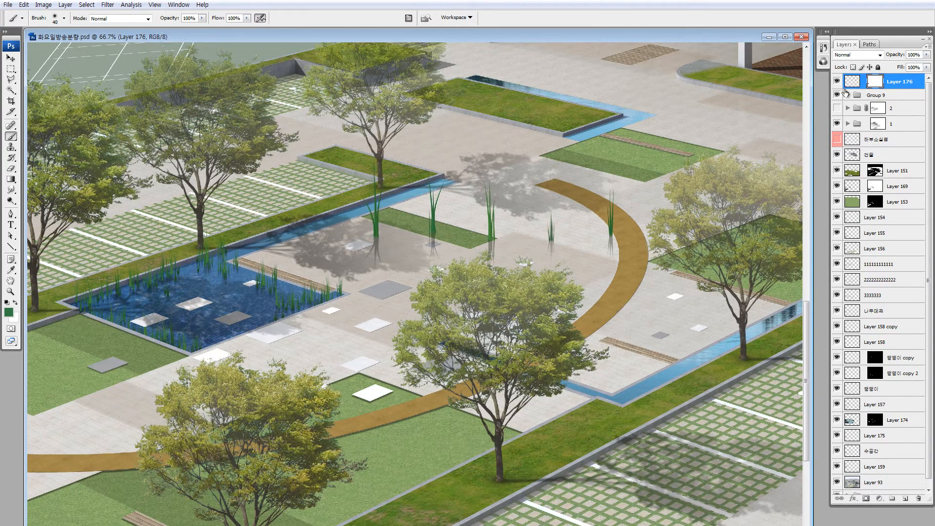
key(m)
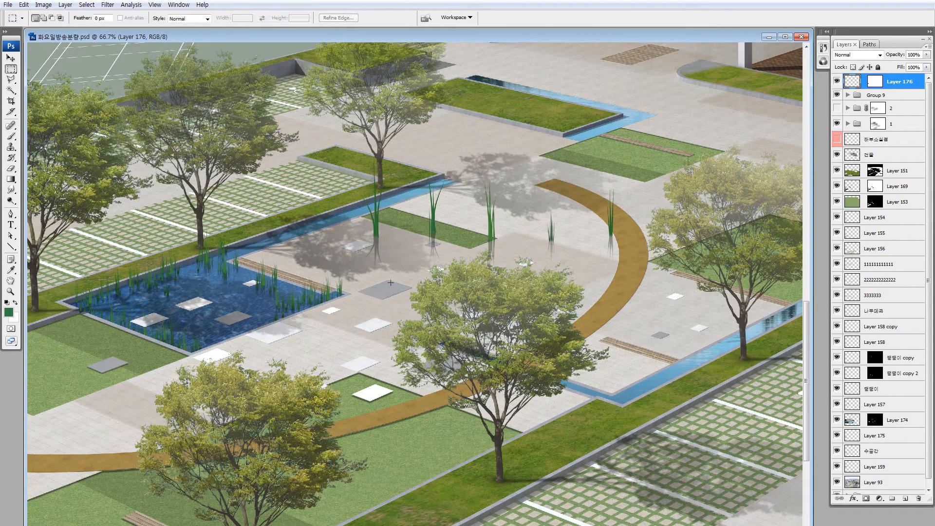
drag(609, 276, 667, 273)
drag(520, 238, 453, 176)
drag(449, 215, 450, 501)
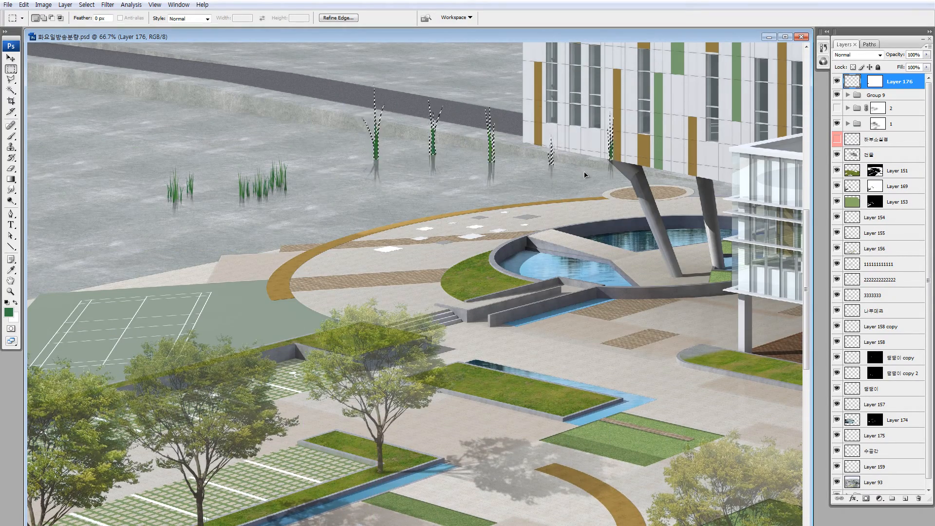
Scale the row of source clumps on the grey ground to 88.8%
key(ctrl+t)
drag(602, 105, 573, 120)
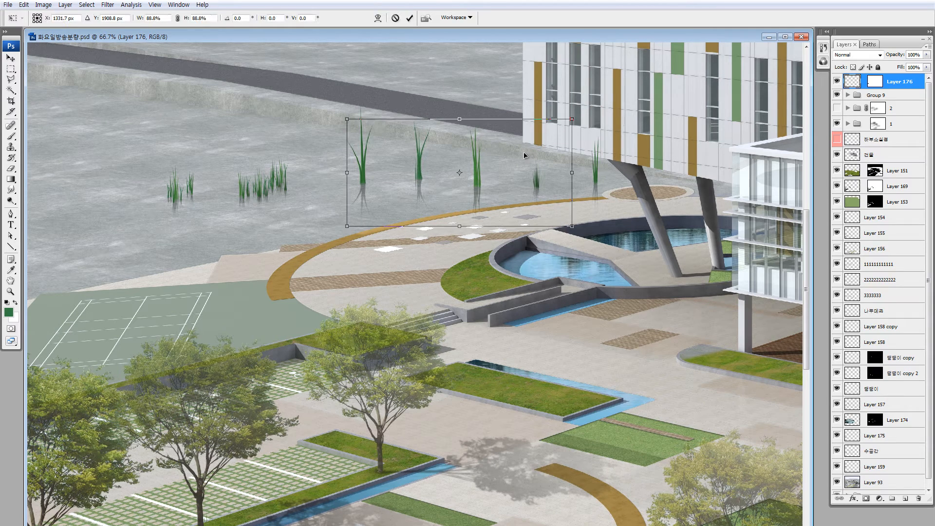
key(Return)
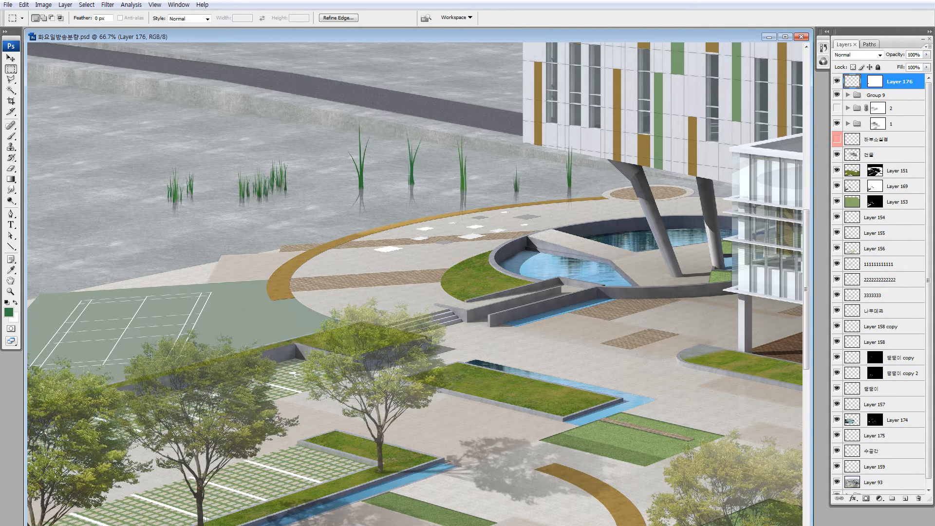
Switch to Chrome and return from the lake reflection photo to the Google image results for 강 반사
mouse_move(284, 525)
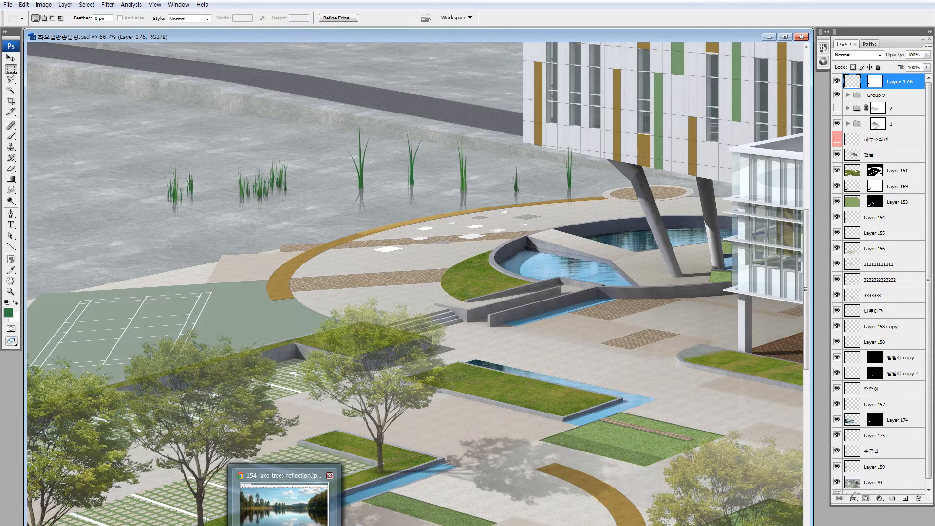
mouse_move(285, 501)
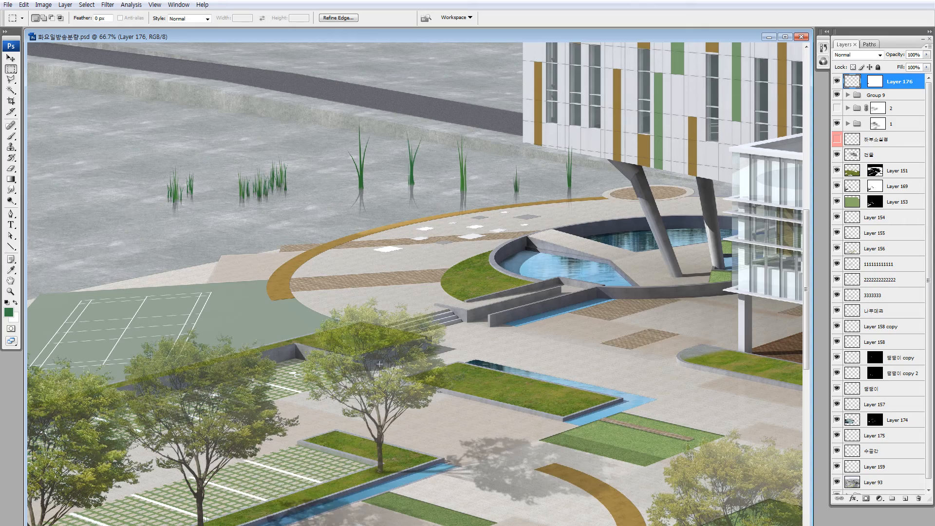
key(alt+Tab)
click(334, 428)
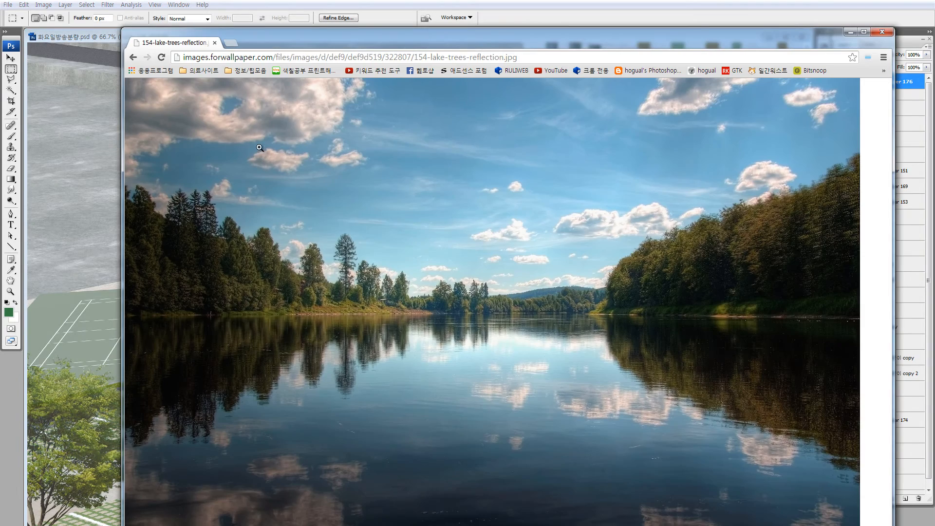
key(alt+Left)
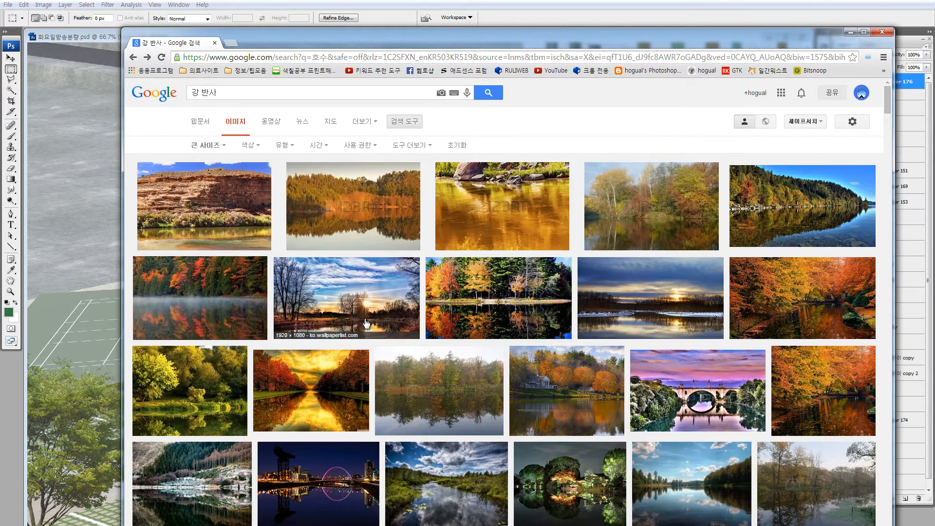
scroll(347, 267, up, 8)
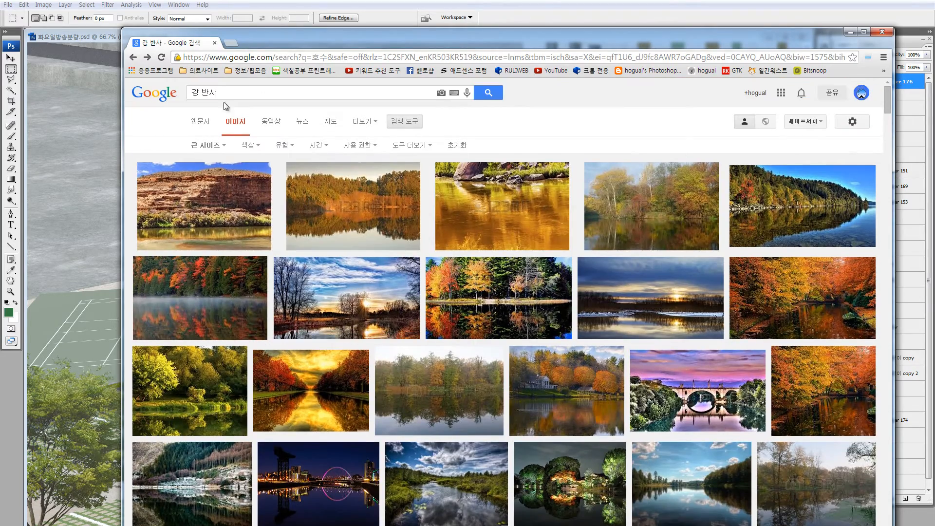
Search Google Images for 개구리밥 and look through the duckweed photos
drag(226, 94, 174, 83)
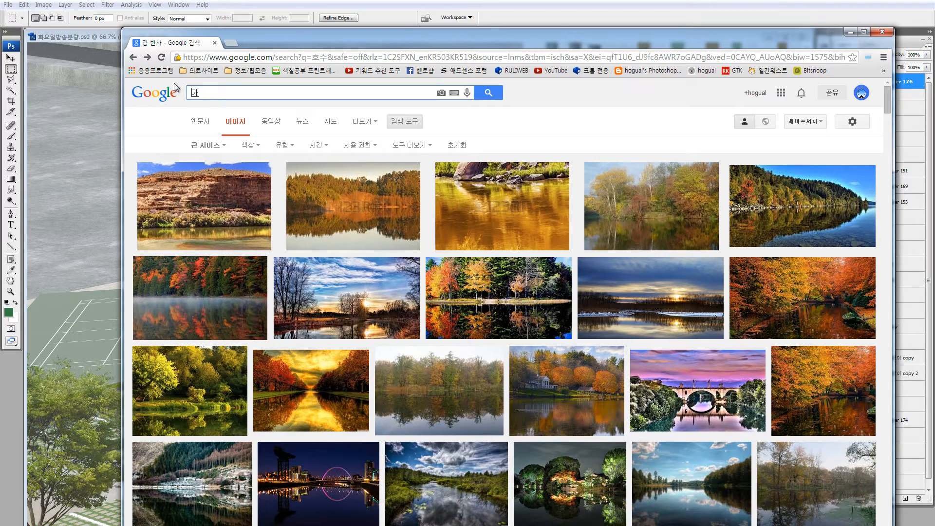
text(개구리밥)
key(Return)
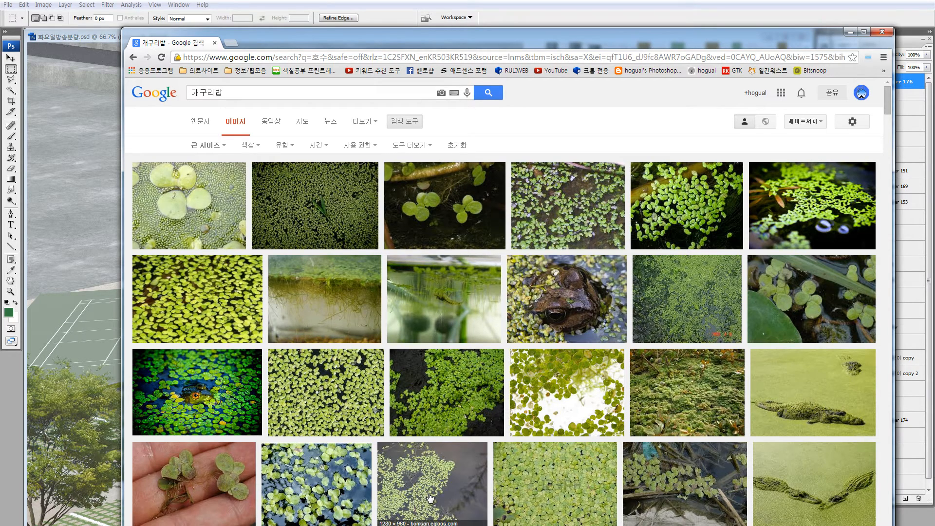
scroll(435, 487, down, 1)
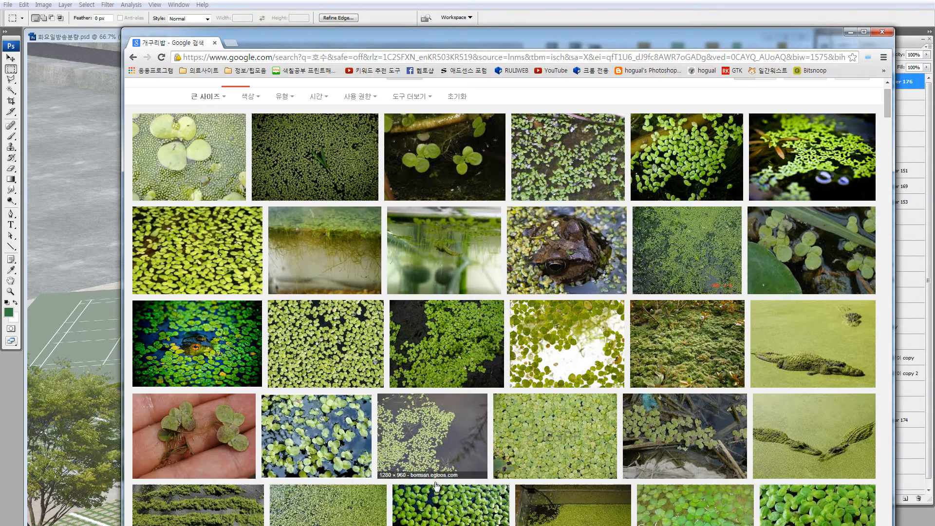
Open the 1280 × 960 duckweed photo a0104830_497dcb555125d.jpg at full size and bring it into Photoshop as its own document
click(433, 436)
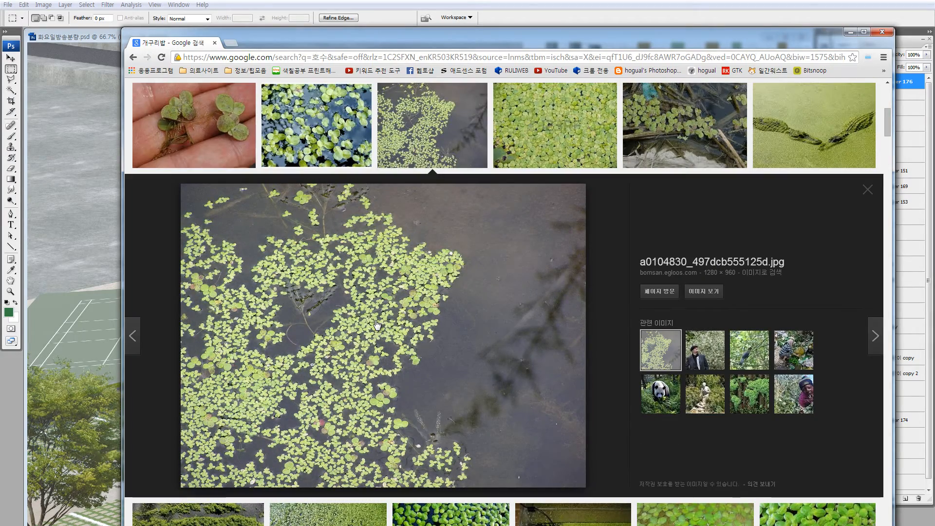
click(704, 291)
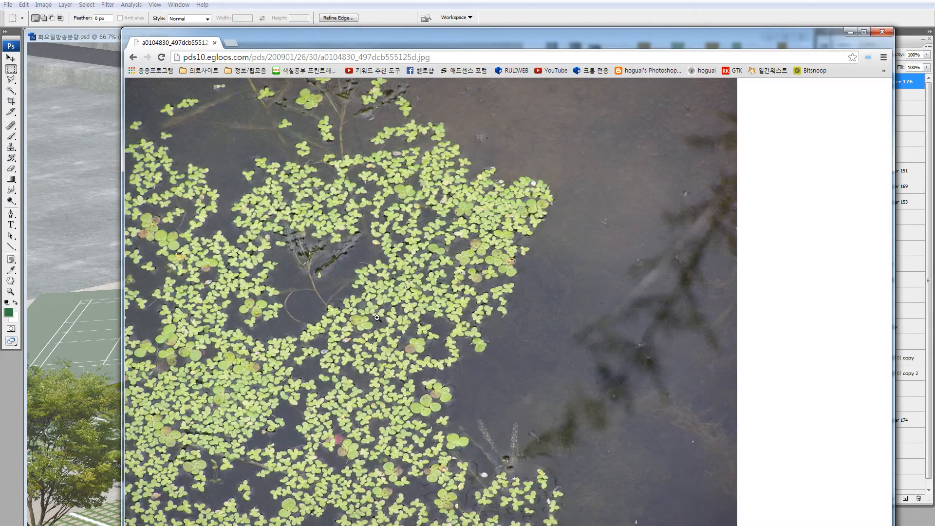
click(351, 355)
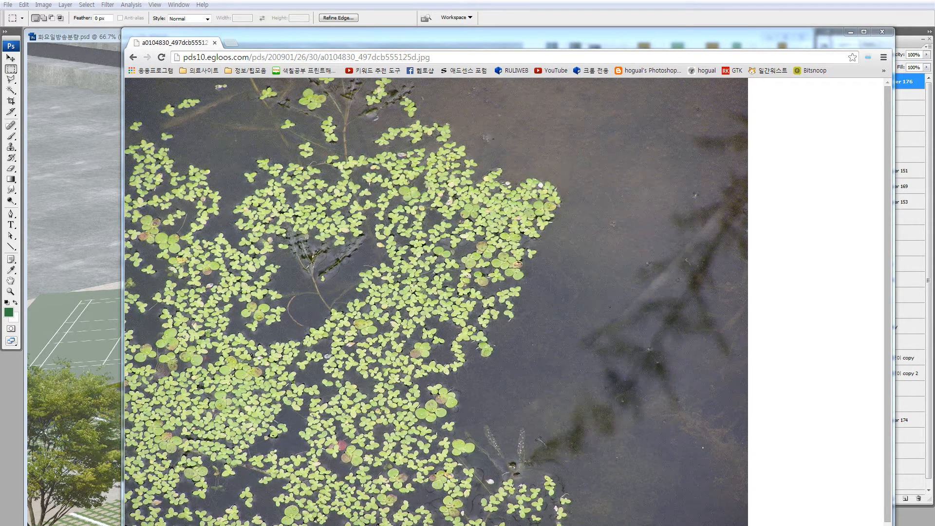
click(57, 408)
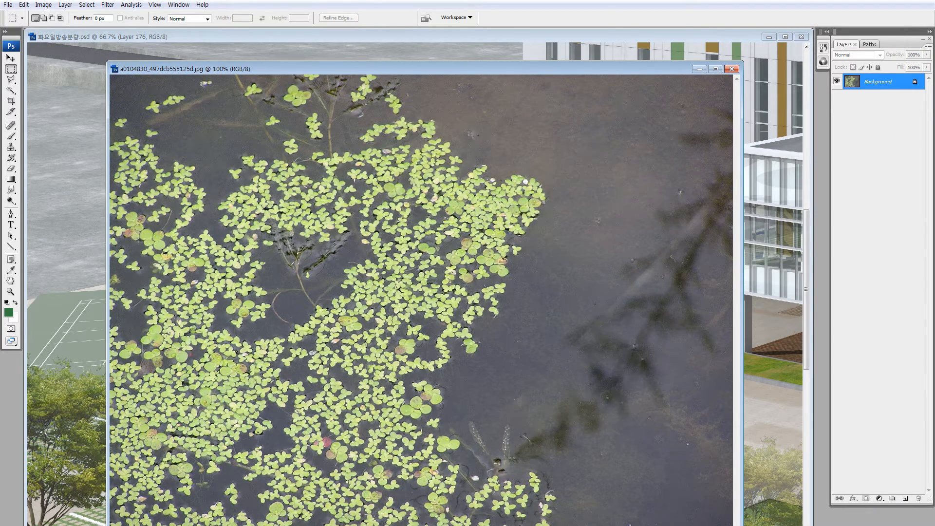
Return to the Google image results in Chrome, search for 수련 and browse the water lily photos
key(alt+Tab)
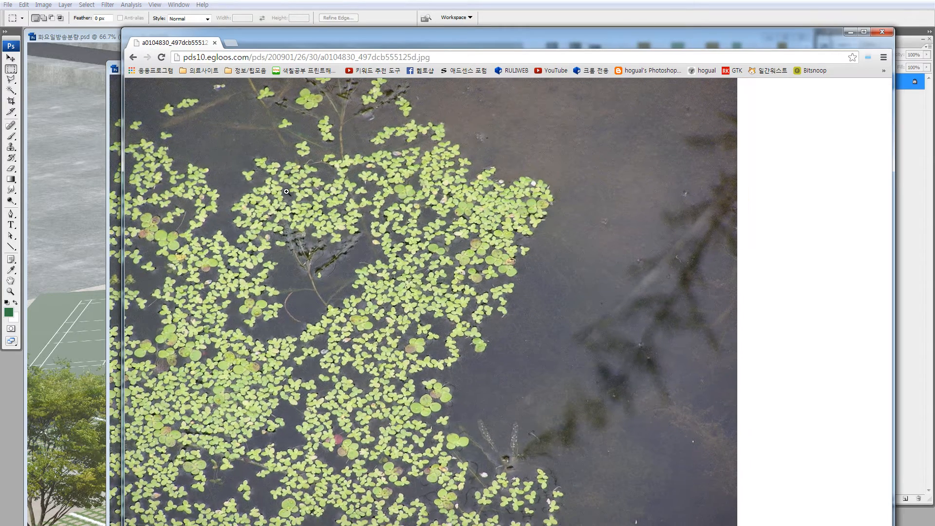
key(alt+Left)
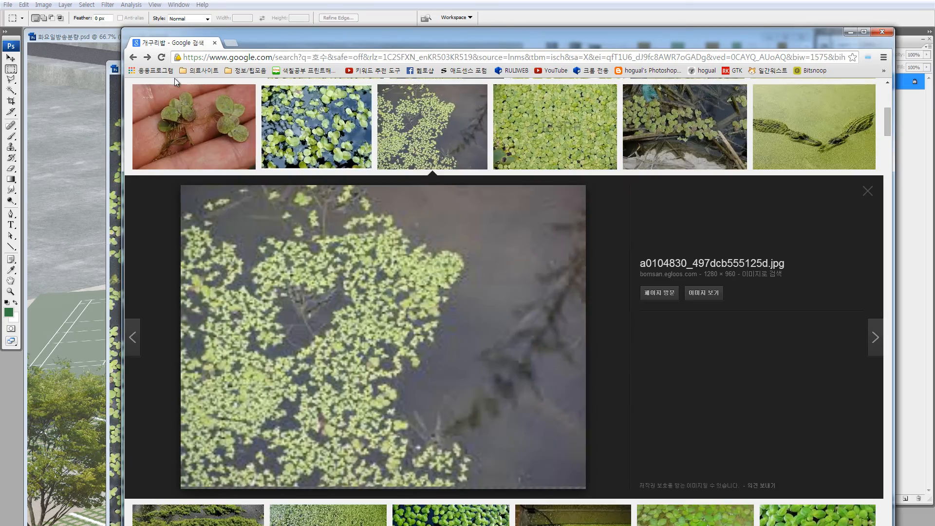
scroll(306, 172, up, 8)
drag(227, 93, 167, 90)
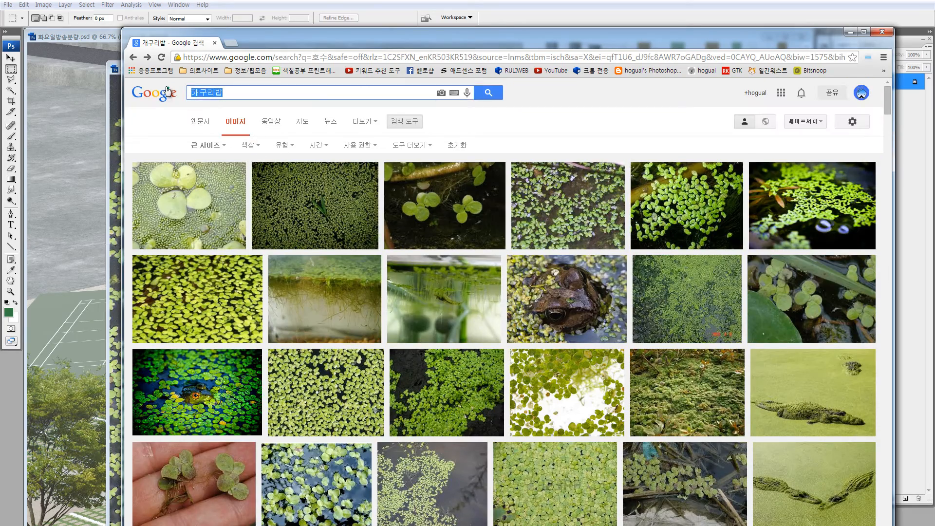
text(수련)
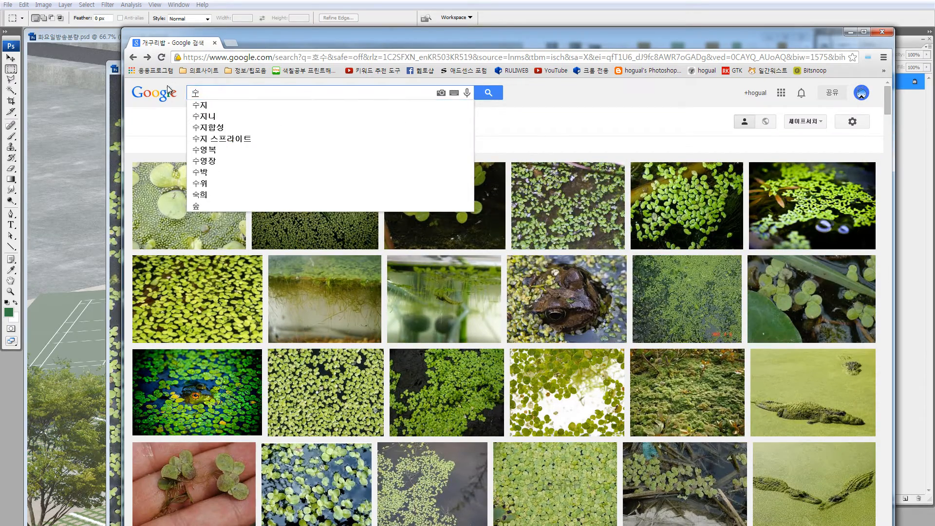
key(Return)
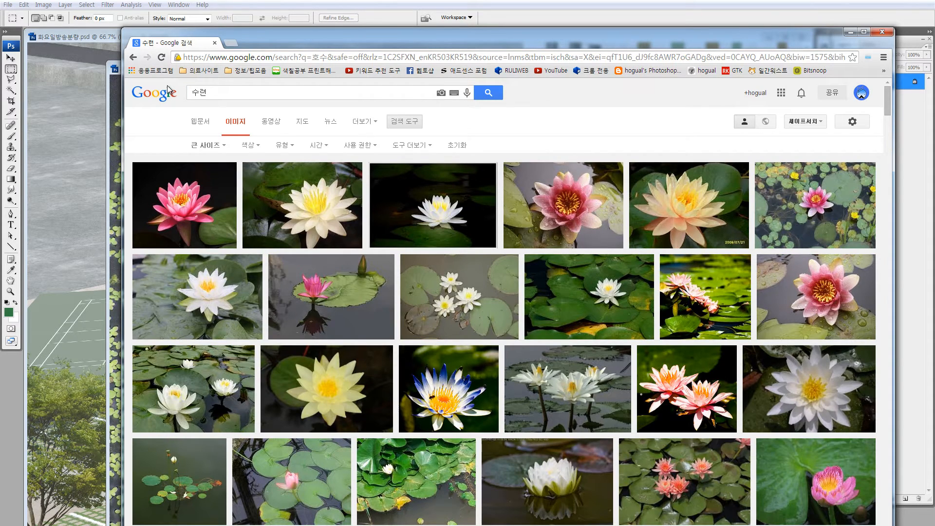
scroll(547, 337, down, 2)
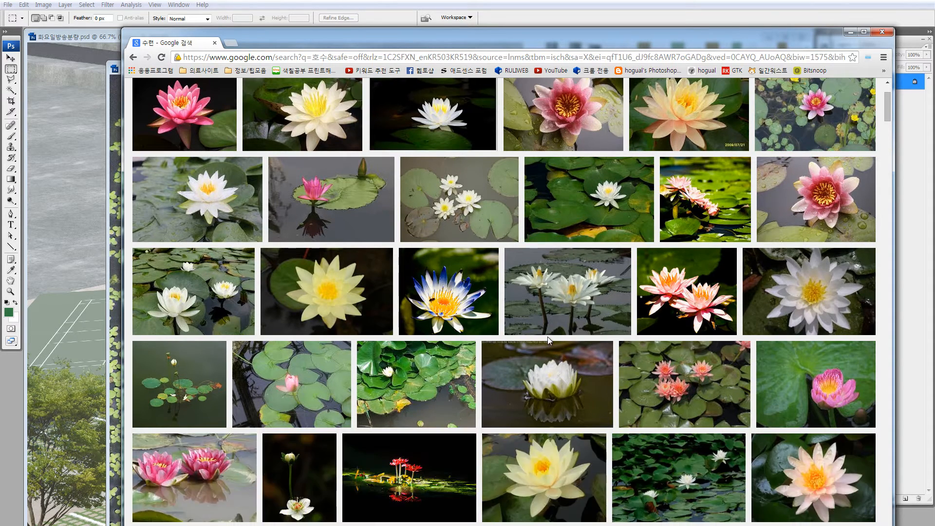
scroll(548, 337, down, 15)
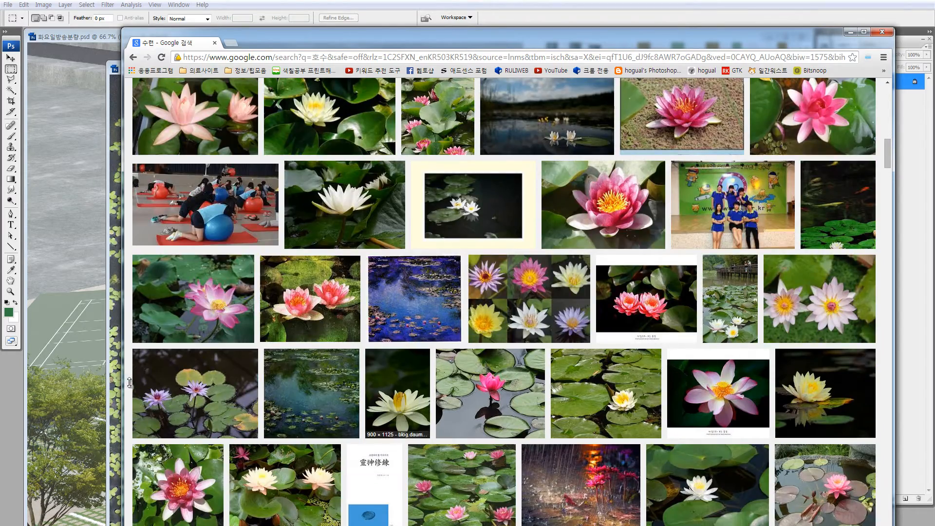
Switch to 수초잔뚝.psd in Photoshop and examine the wide reflected grass cluster up close
click(104, 361)
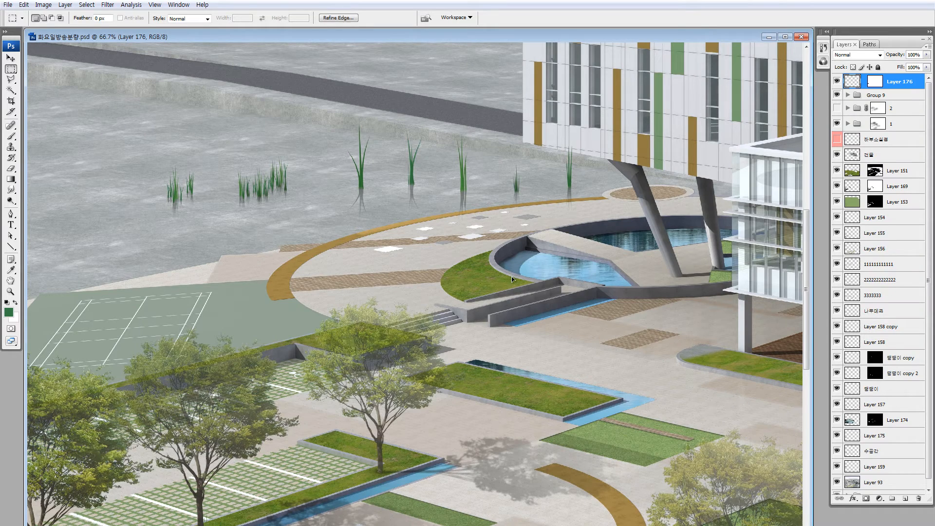
key(ctrl+Tab)
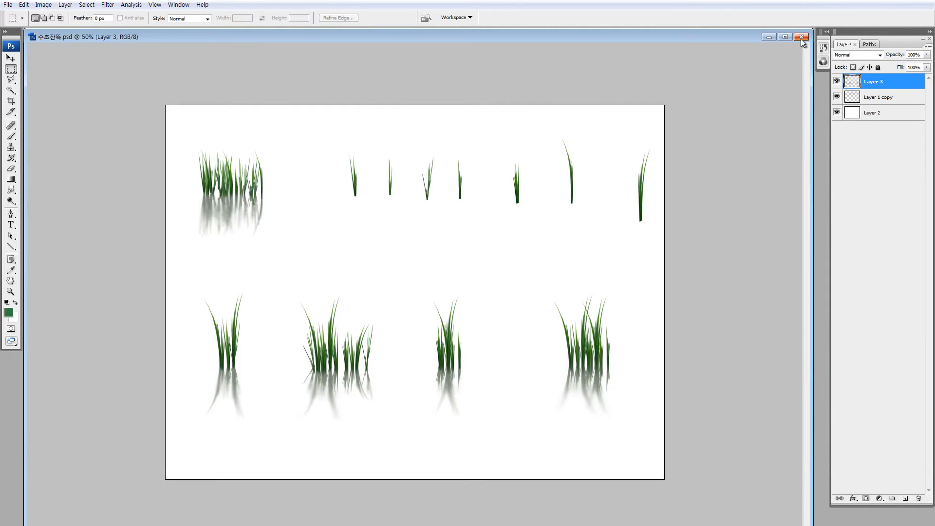
key(z)
drag(183, 140, 314, 286)
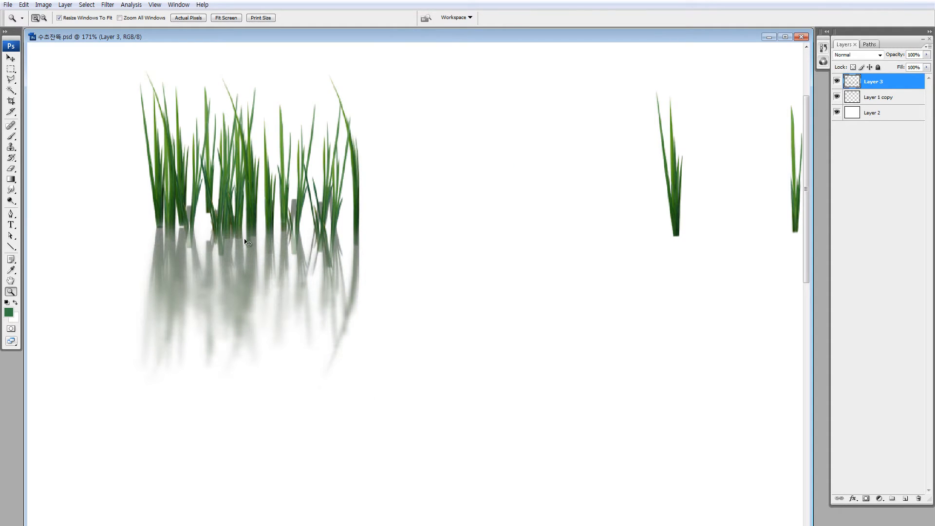
key(v)
drag(247, 242, 288, 236)
key(ctrl+z)
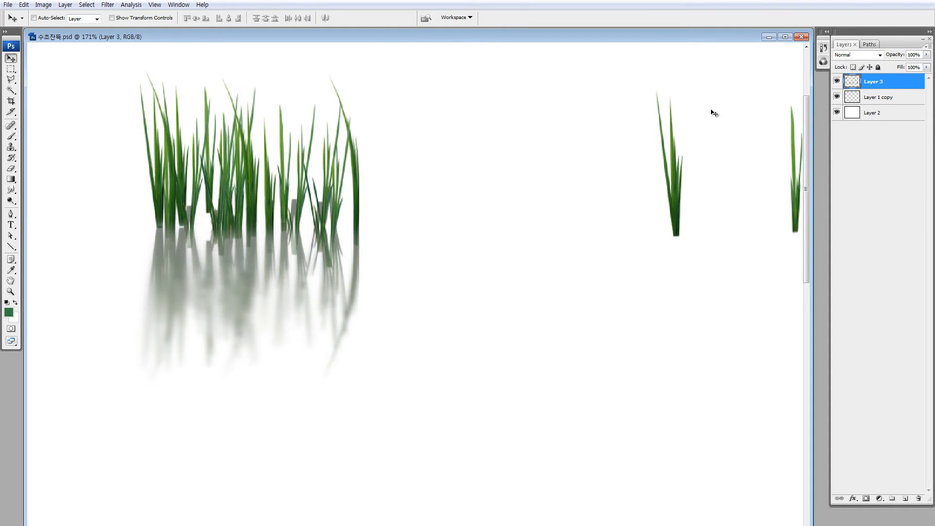
key(ctrl+minus)
key(ctrl+minus)
key(ctrl+minus)
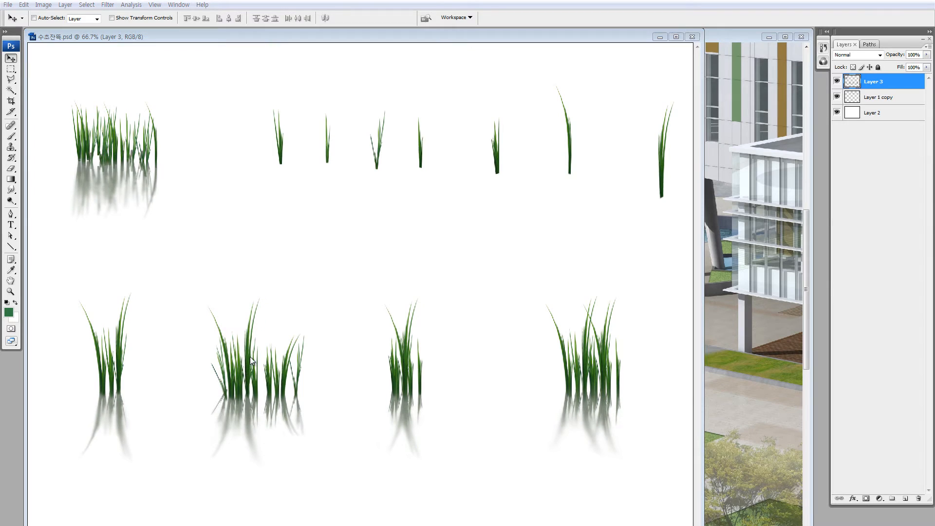
Try shifting the grass clumps in 수초잔뚝.psd, undo the move, and close the file to return to the plaza scene
click(249, 356)
key(Return)
drag(245, 368, 261, 355)
key(ctrl+z)
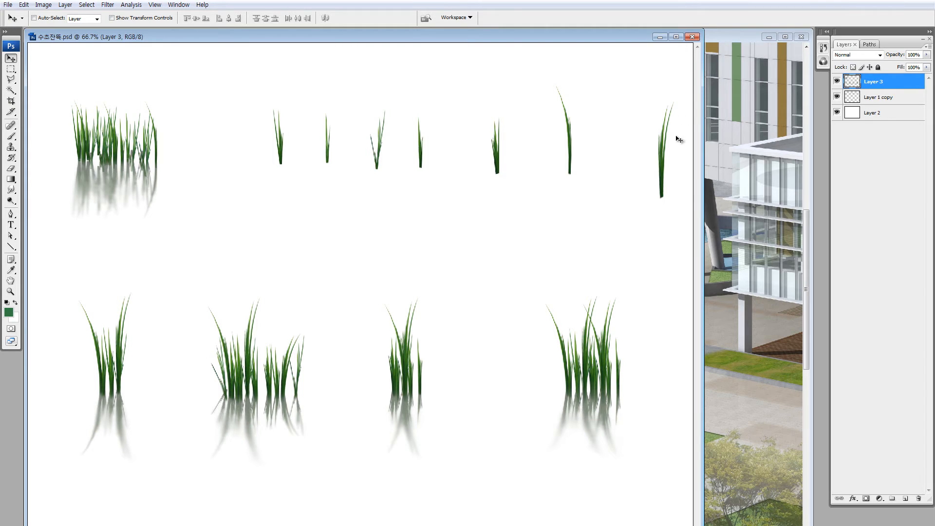
click(692, 37)
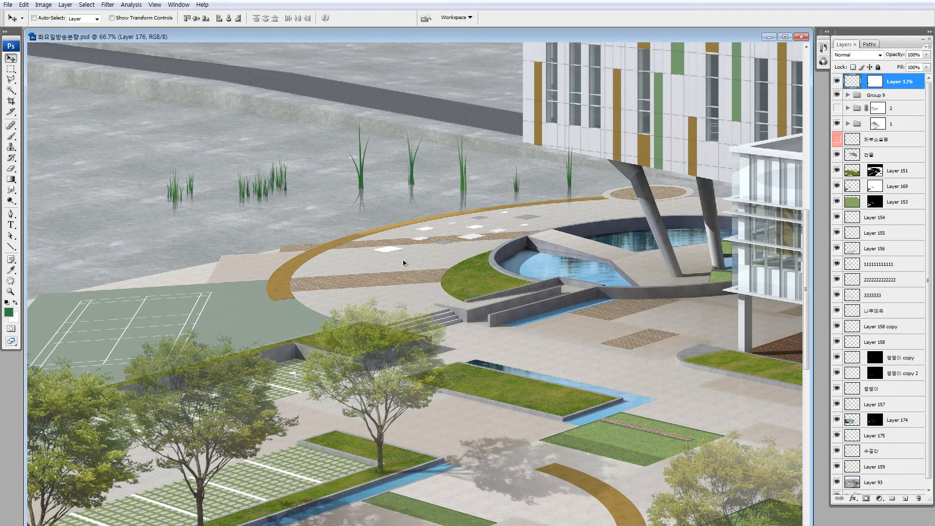
drag(302, 252, 302, 253)
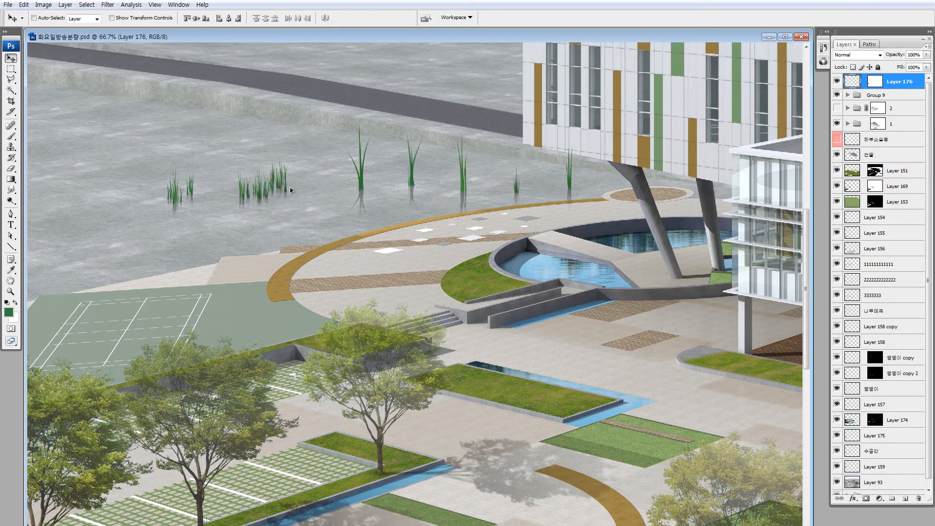
scroll(215, 355, down, 5)
Reopen 수초잔뚝.psd from the 0814 folder to examine its single grass blades and reflected clumps, and close it again
key(alt+Tab)
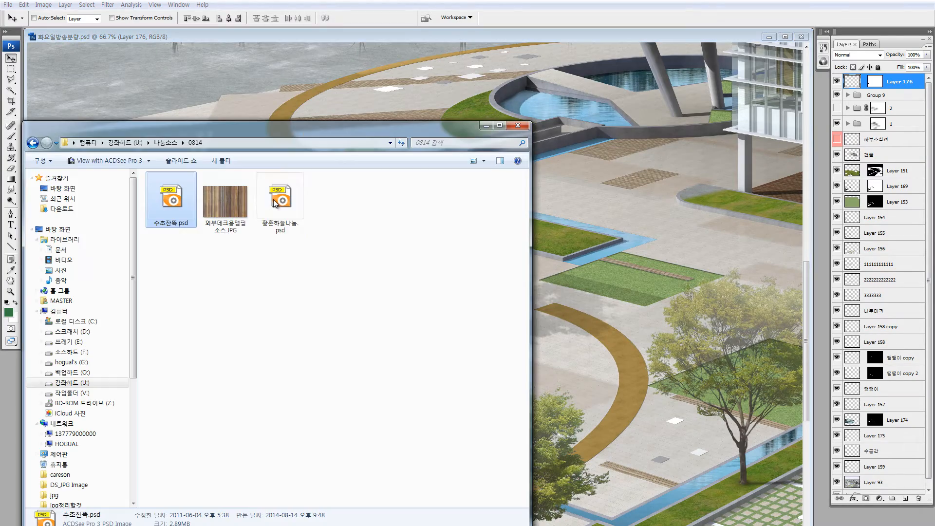
drag(173, 211, 600, 237)
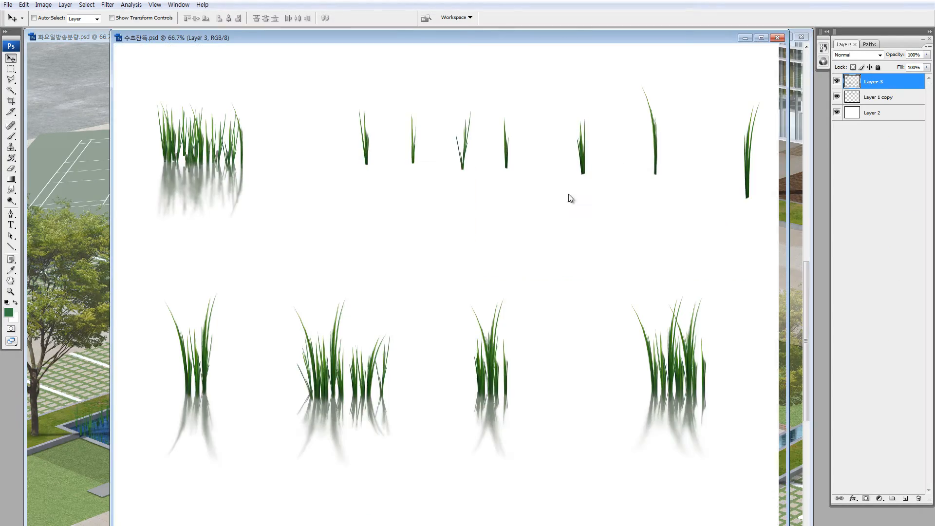
key(z)
drag(495, 140, 513, 160)
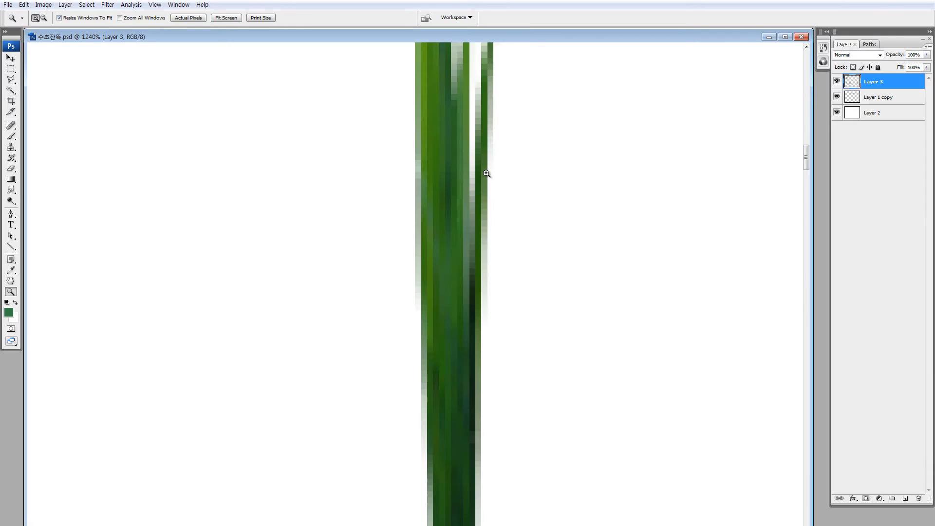
alt+click(495, 185)
alt+click(490, 186)
alt+click(490, 185)
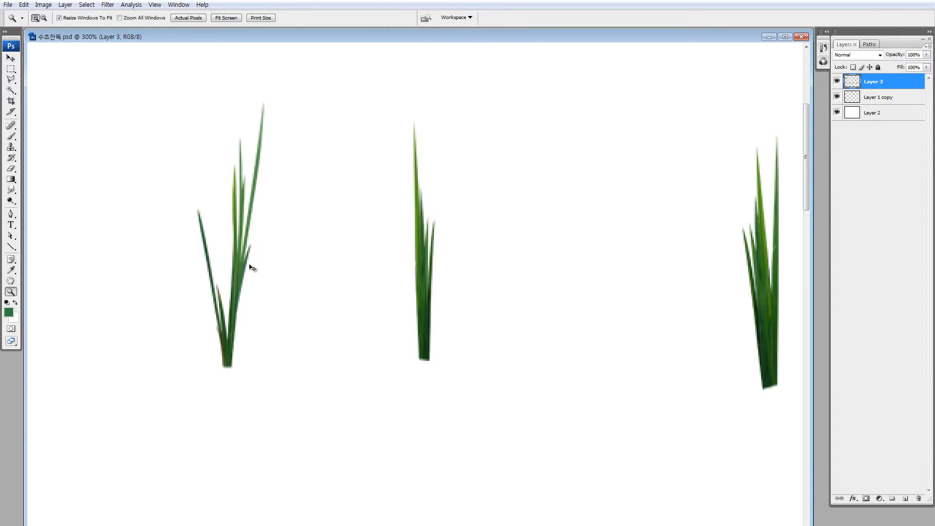
key(ctrl+minus)
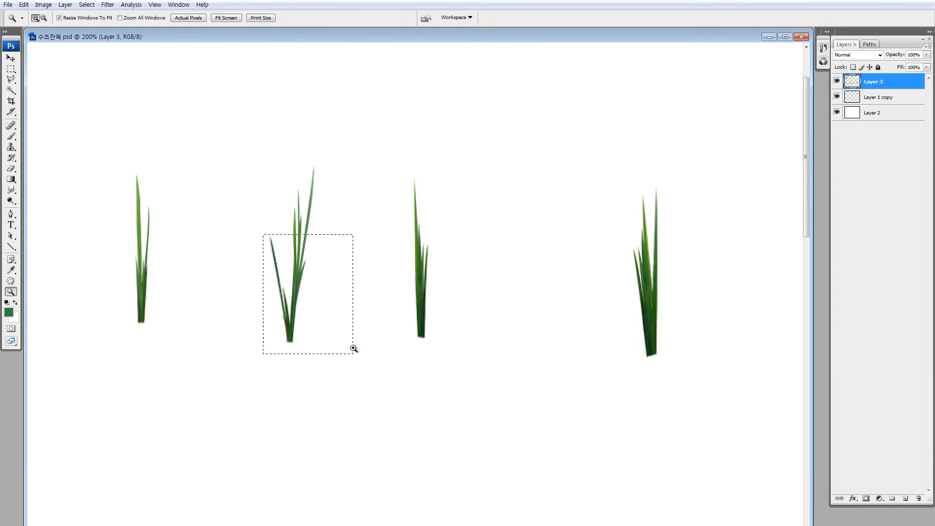
drag(354, 348, 354, 348)
key(ctrl+minus)
key(ctrl+minus)
key(ctrl+minus)
key(ctrl+minus)
key(ctrl+minus)
key(ctrl+minus)
key(ctrl+minus)
key(ctrl+minus)
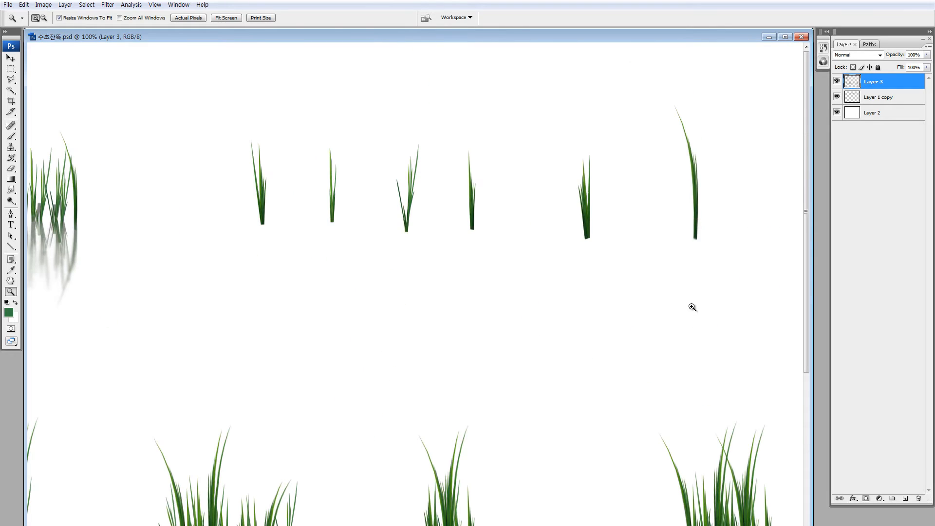
key(ctrl+minus)
drag(276, 371, 403, 438)
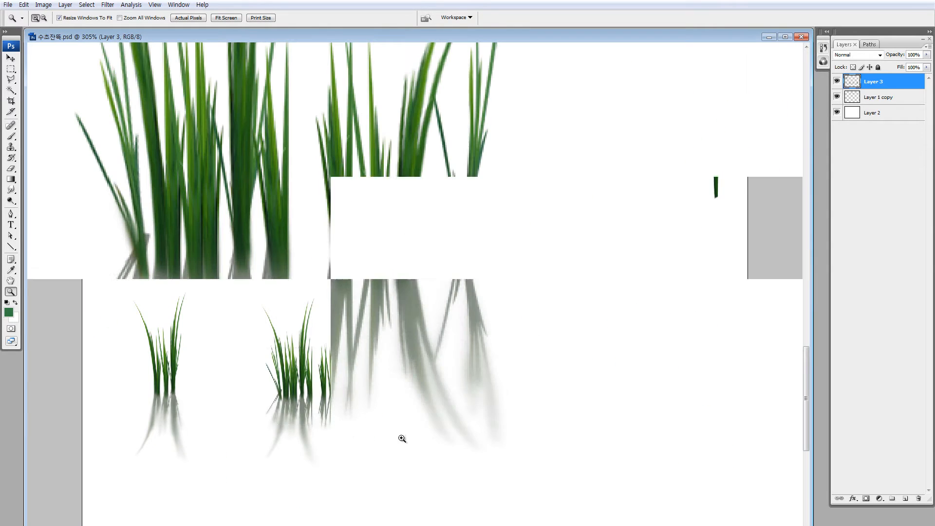
key(ctrl+minus)
key(ctrl+minus)
key(ctrl+minus)
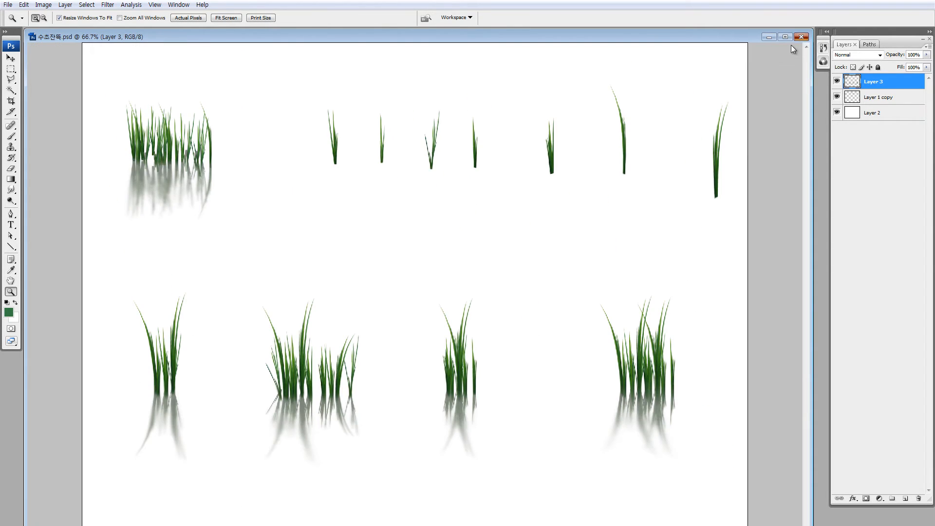
click(801, 37)
drag(223, 407, 301, 304)
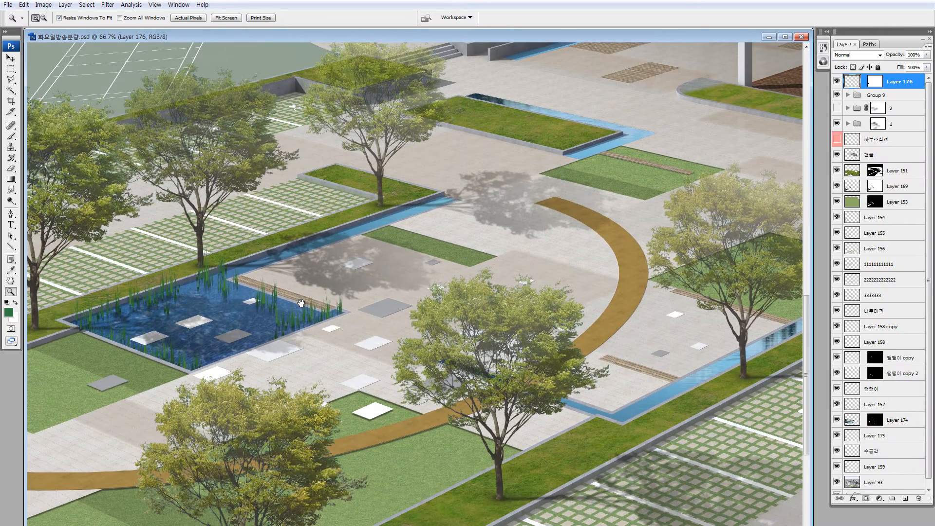
Select the light green duckweed leaves in the photo by Color Range with fuzziness 134 and copy them to a new layer
key(ctrl+Tab)
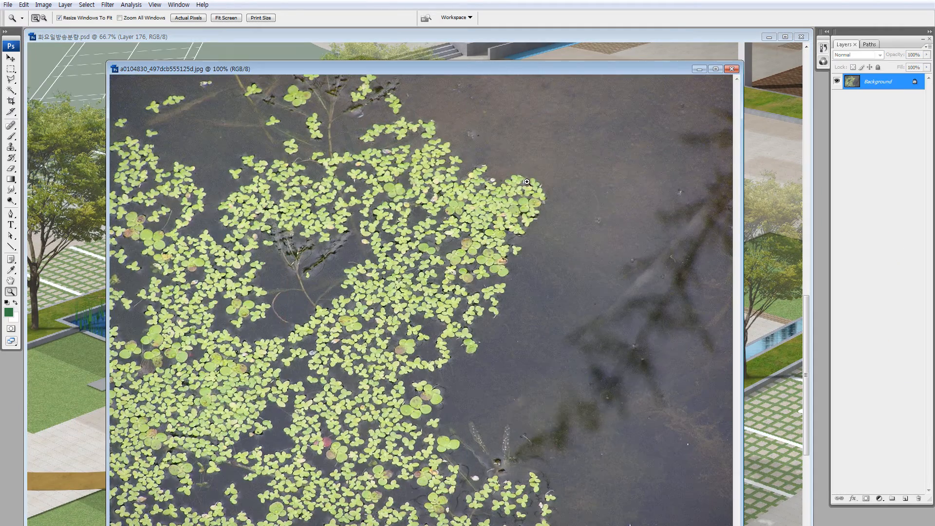
key(alt+s)
key(c)
click(422, 252)
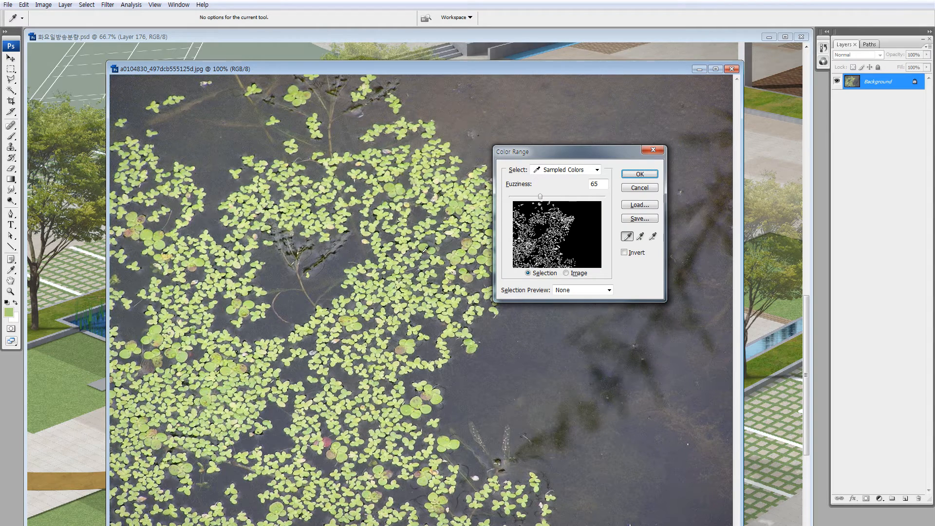
click(586, 196)
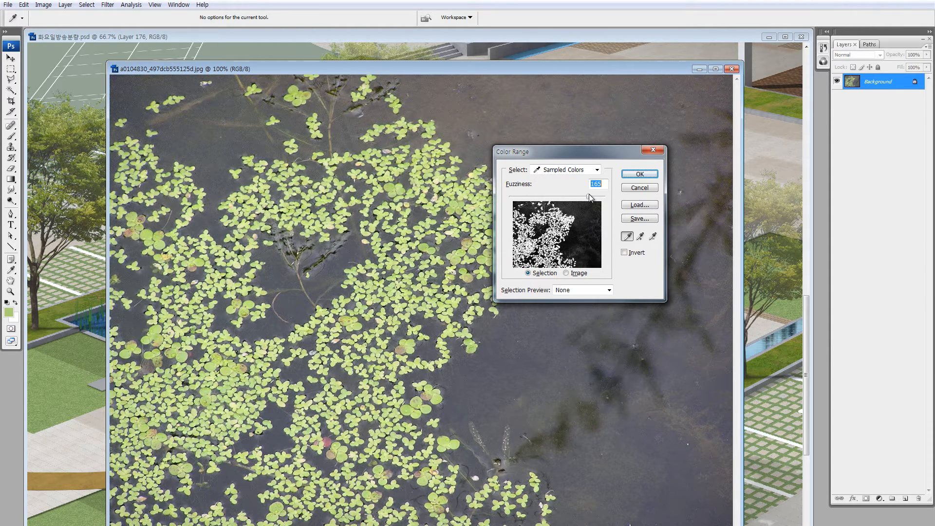
drag(591, 197, 576, 201)
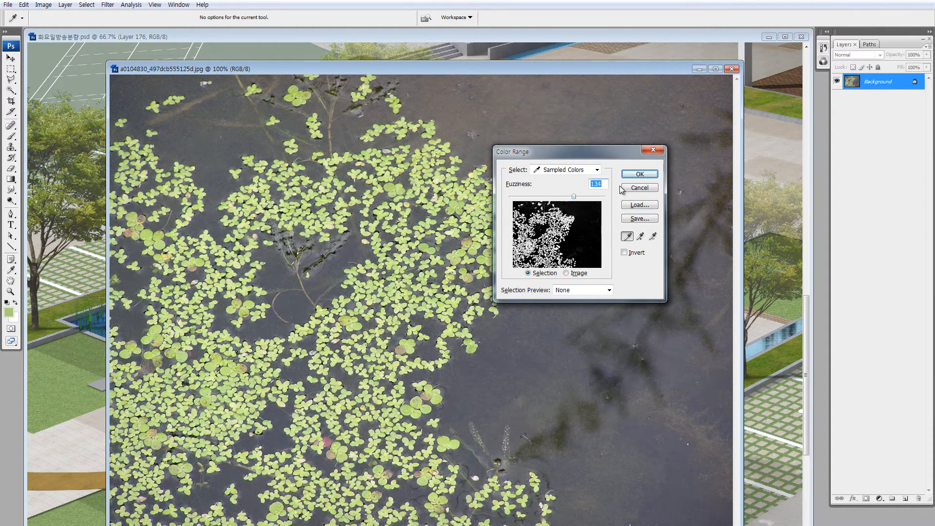
click(640, 236)
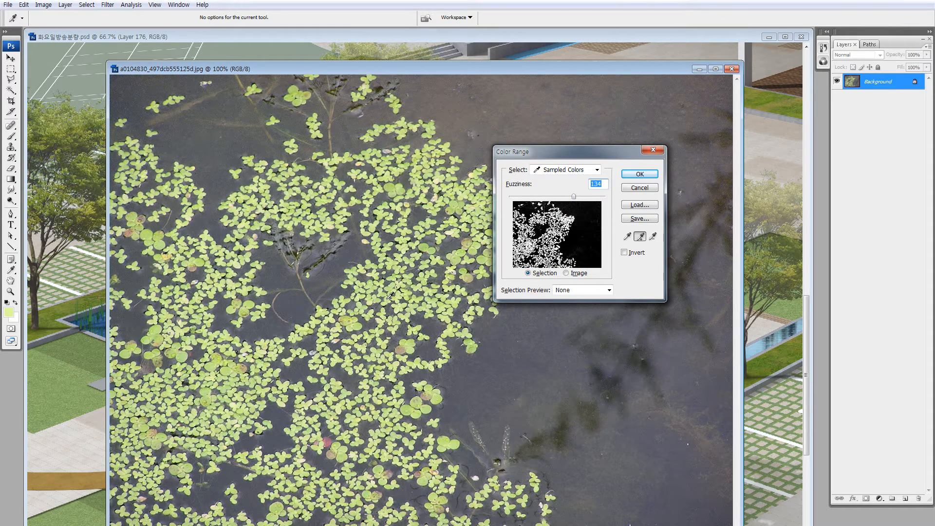
click(640, 174)
key(ctrl+j)
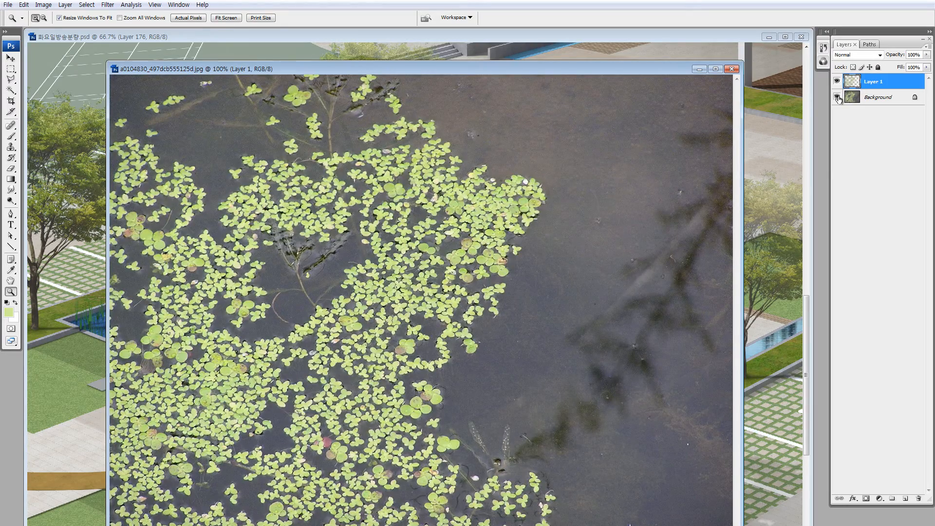
Hide the photo background and make the duckweed cutout denser by duplicating its layer and merging the two
click(838, 97)
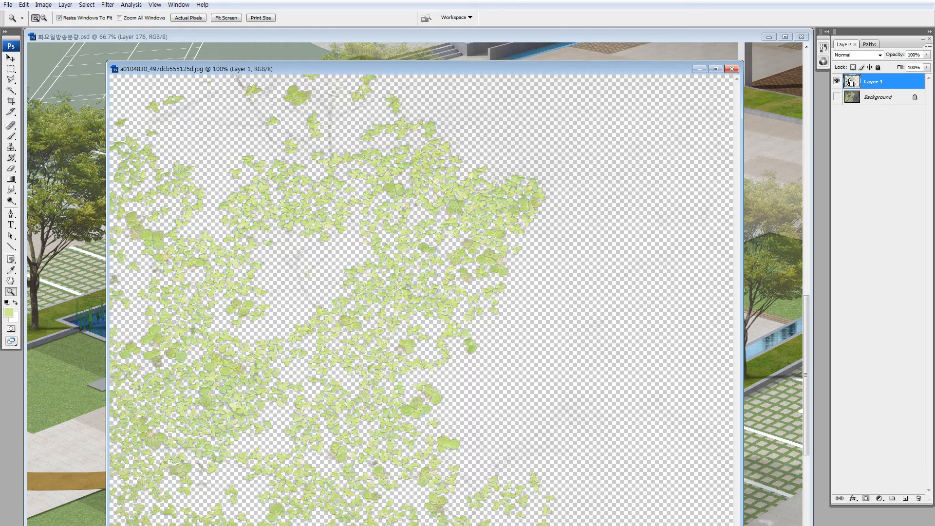
key(ctrl+j)
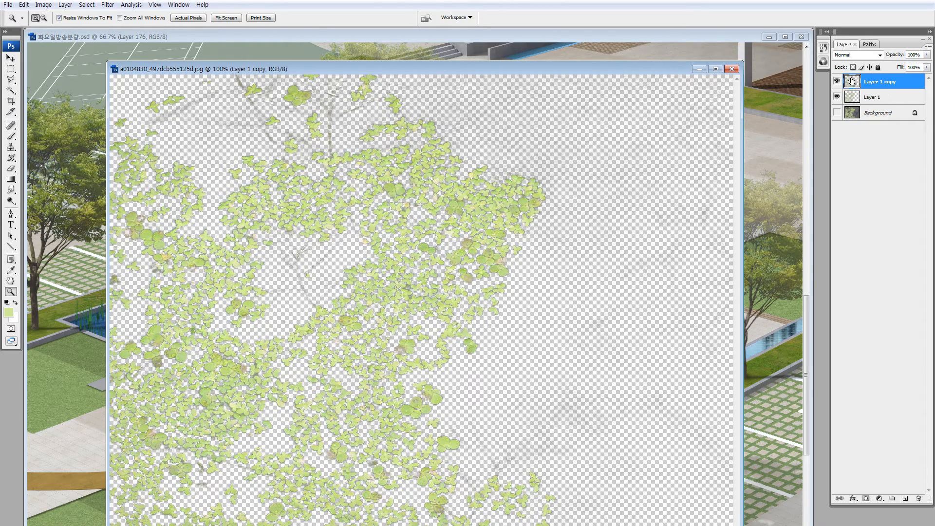
shift+click(856, 93)
key(ctrl+e)
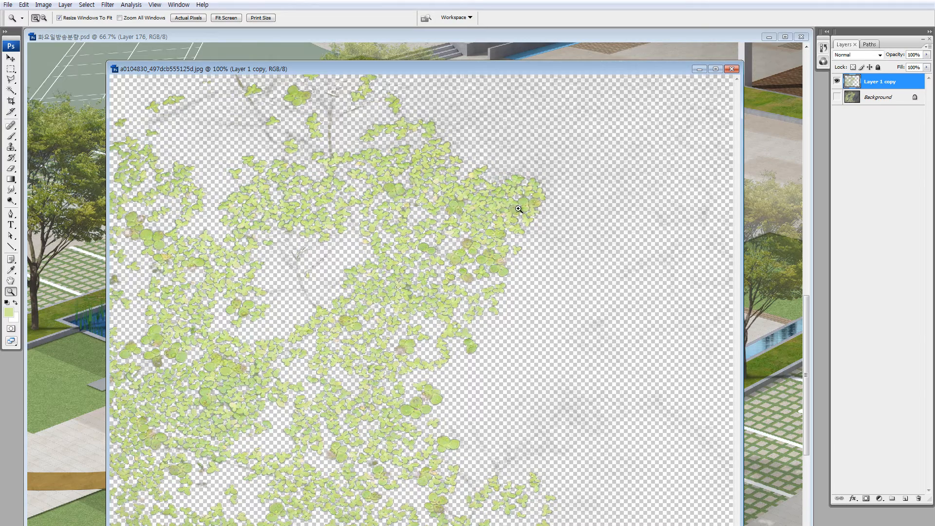
Defringe the merged duckweed layer with a width of 1 pixel
key(alt+l)
key(m)
key(d)
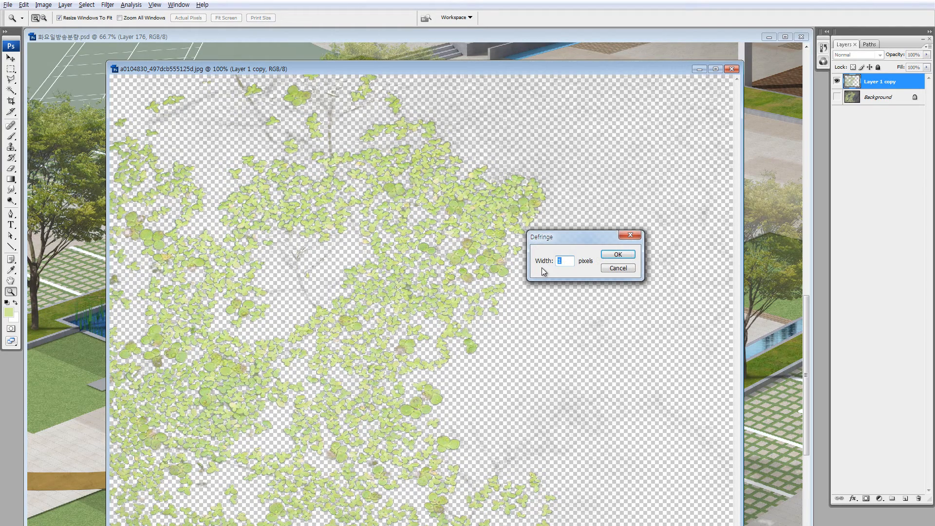
key(Return)
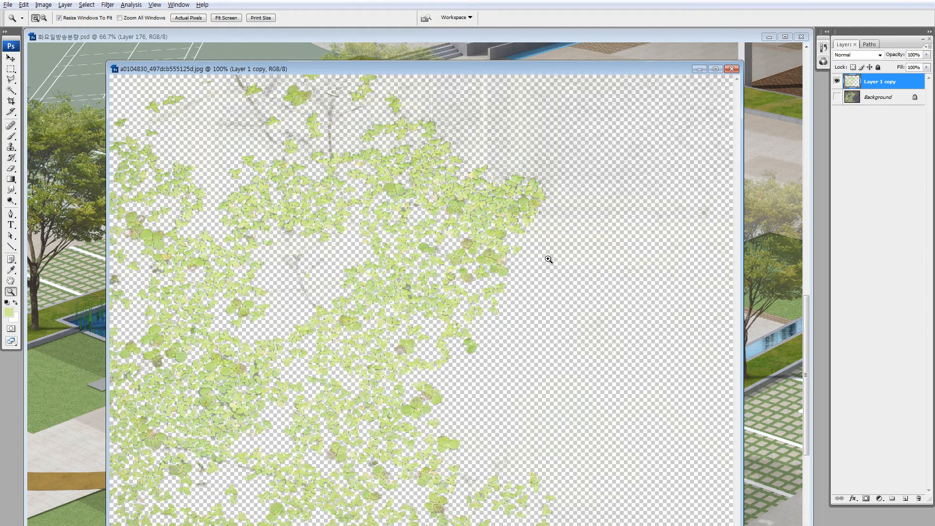
Bring the duckweed layer into the plaza scene, clear the active selection and scale it down to a small patch at the pool's left corner
key(v)
mouse_move(212, 282)
mouse_down()
mouse_move(98, 279)
mouse_move(120, 291)
mouse_move(44, 278)
mouse_move(113, 289)
mouse_move(260, 267)
mouse_move(218, 282)
mouse_up()
key(ctrl+t)
key(Return)
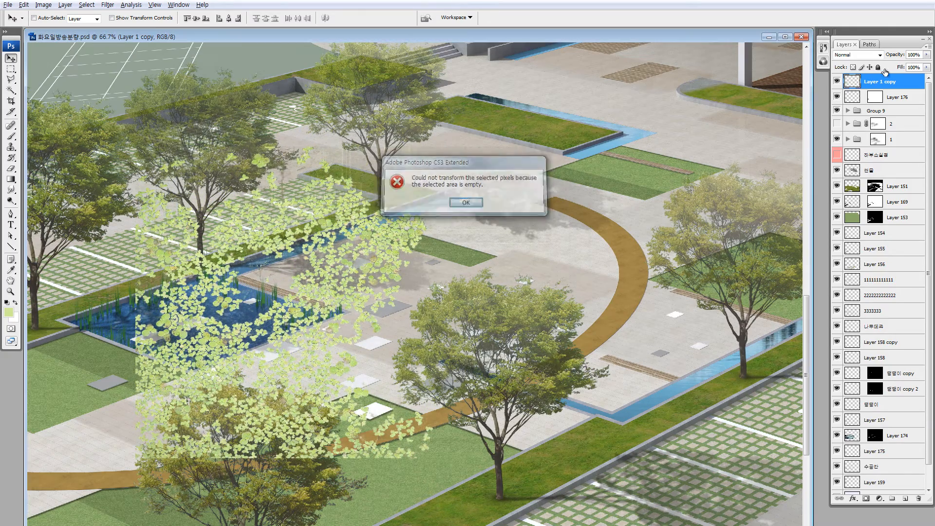
key(ctrl+d)
key(ctrl+t)
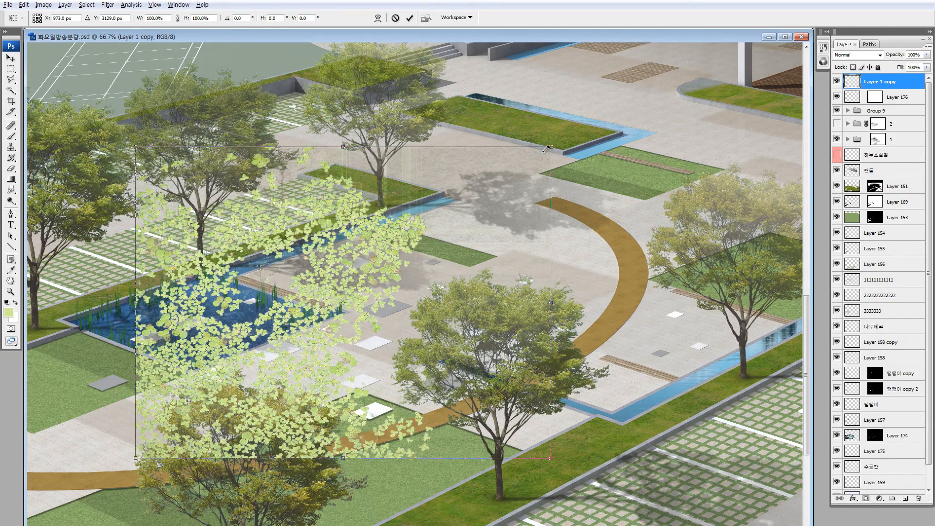
drag(546, 149, 146, 320)
key(Return)
Set the Lasso's feather to 3 px for cutting up the duckweed patch
key(z)
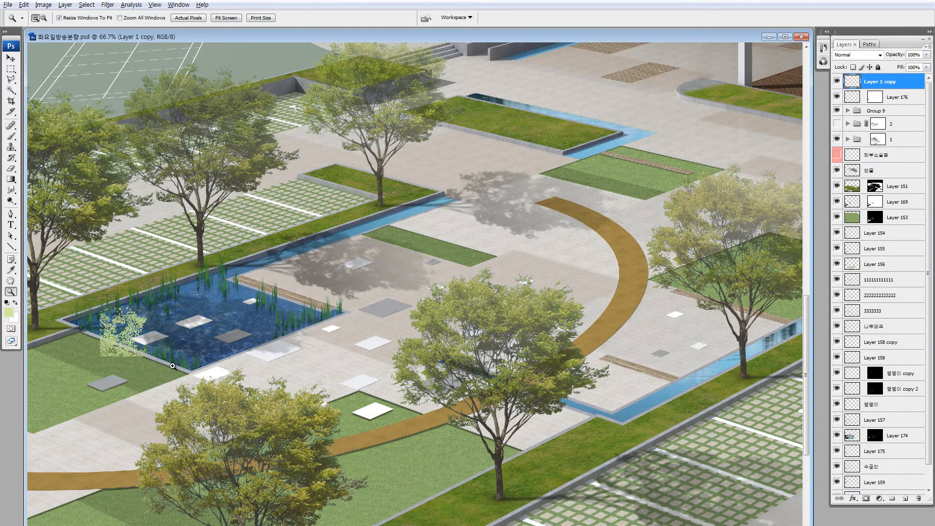
drag(184, 240, 228, 386)
key(e)
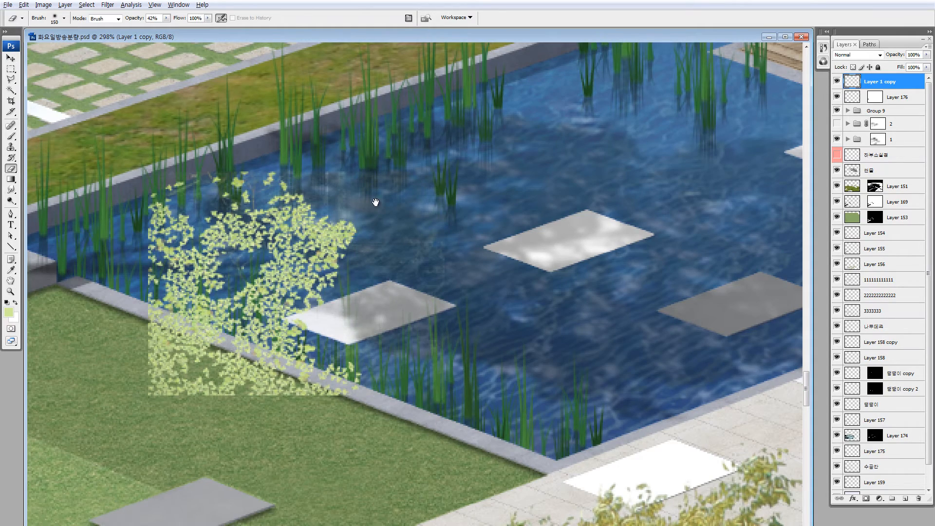
scroll(373, 204, up, 3)
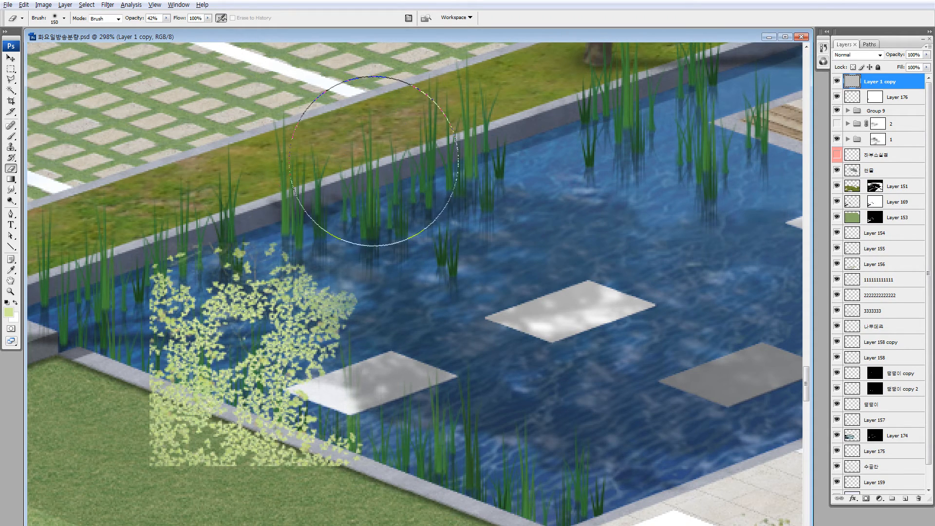
key(ctrl+minus)
key(ctrl+minus)
key(l)
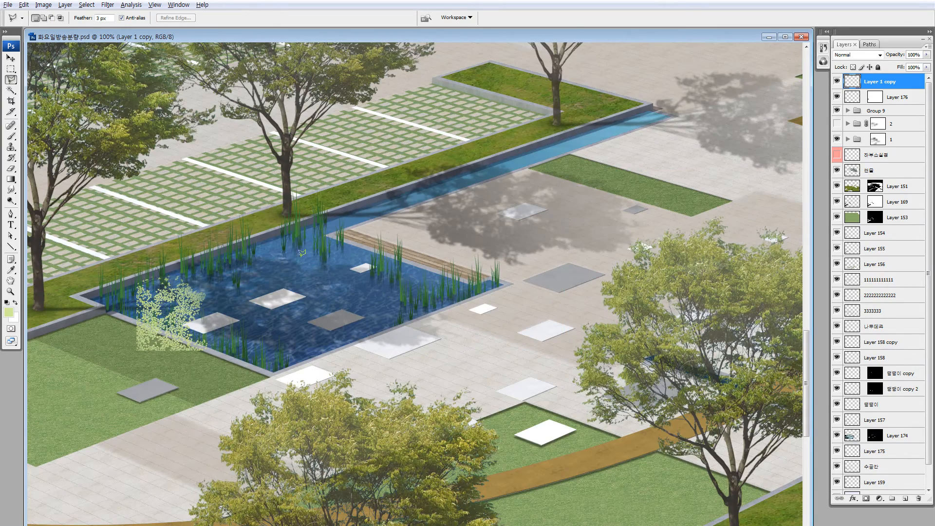
mouse_move(299, 249)
mouse_down()
mouse_move(122, 236)
mouse_move(299, 241)
mouse_up()
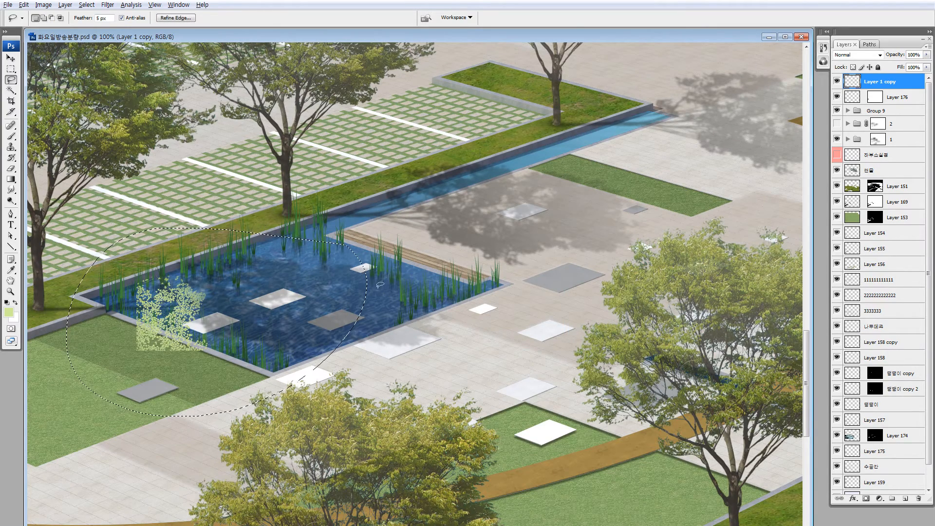
key(Return)
text(3)
key(Return)
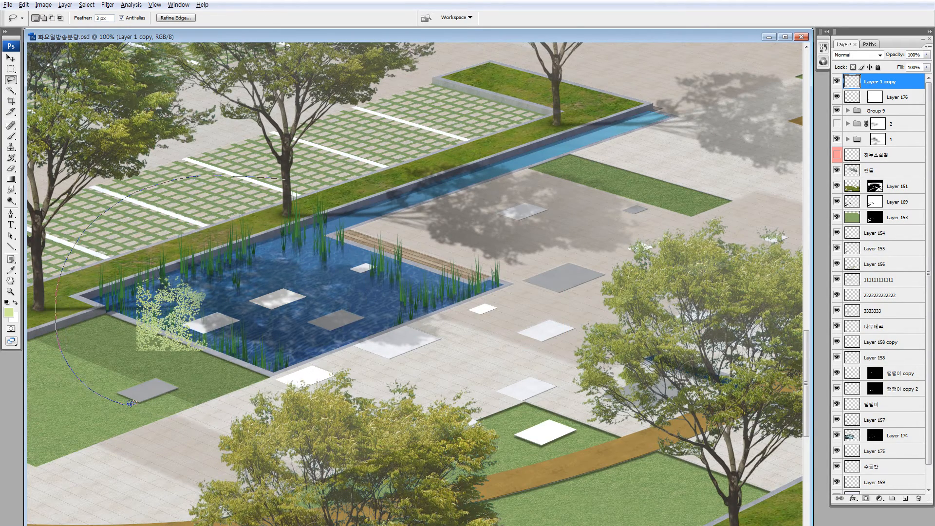
Lasso parts of the duckweed patch and spread copies of it along the pool's front-left edge
mouse_move(222, 345)
mouse_down()
mouse_move(219, 394)
mouse_move(179, 335)
mouse_move(170, 337)
mouse_move(320, 381)
mouse_move(274, 387)
mouse_move(244, 356)
mouse_move(266, 362)
mouse_up()
mouse_move(176, 288)
mouse_down()
mouse_move(128, 283)
mouse_move(167, 320)
mouse_up()
mouse_move(166, 320)
mouse_down()
mouse_move(192, 345)
mouse_move(214, 347)
mouse_move(219, 336)
mouse_move(205, 338)
mouse_move(206, 323)
mouse_up()
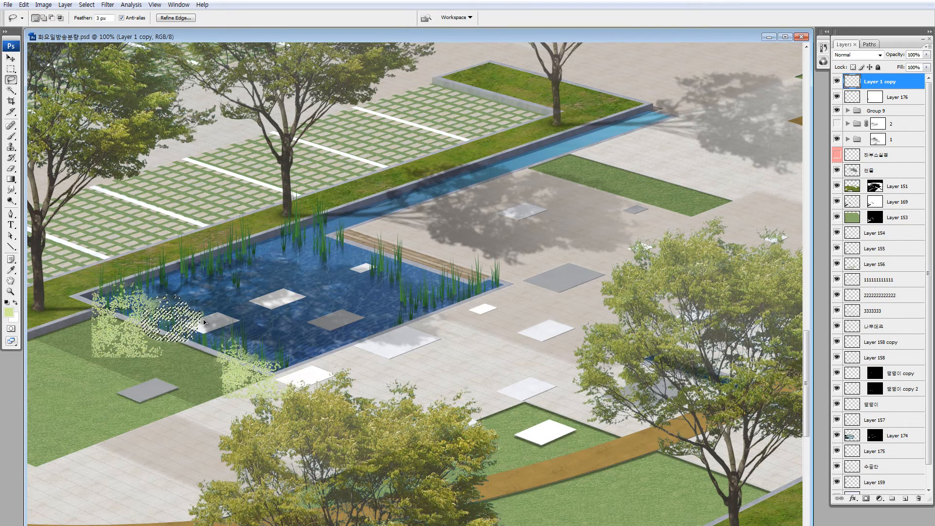
key(ctrl+t)
key(Return)
key(l)
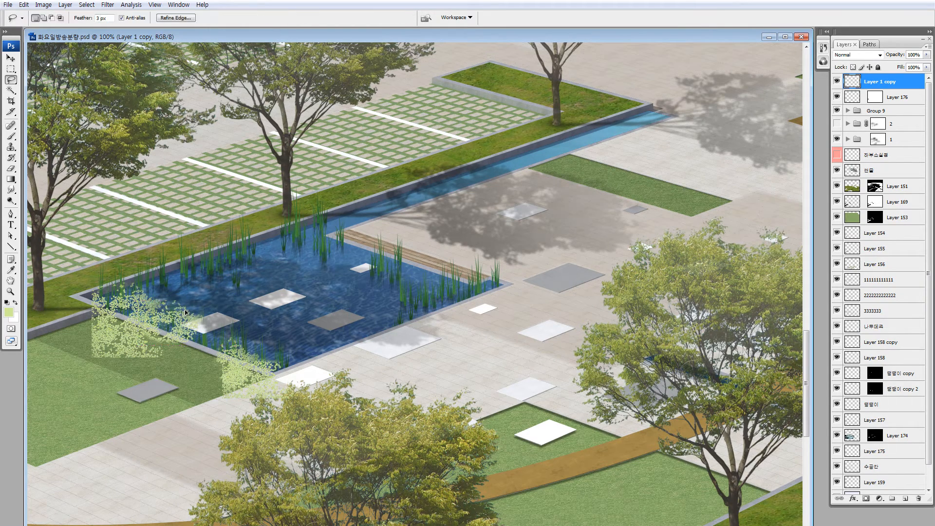
Place a lassoed piece of duckweed beside the grass at the pool's right side and start a free transform on it
drag(176, 324, 422, 290)
key(ctrl+t)
right_click(428, 283)
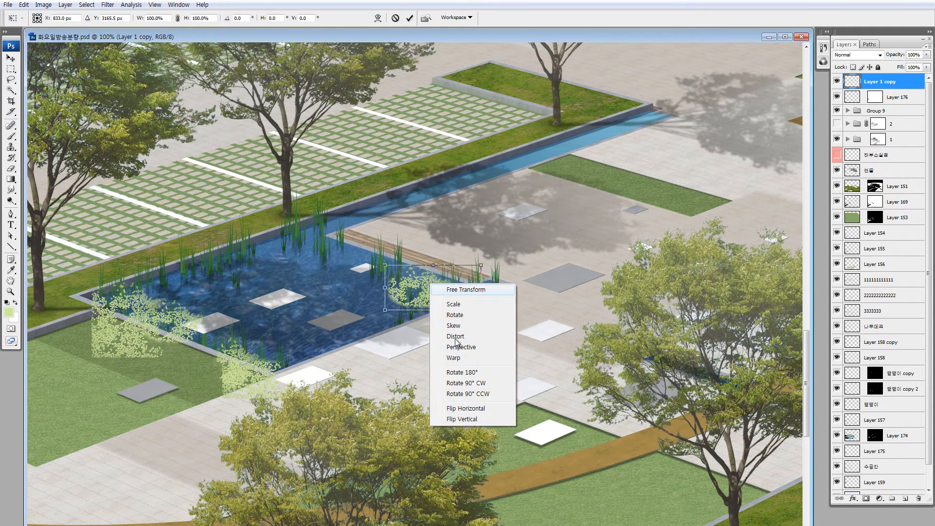
Flip the light green plant patch horizontally and place it at the pond's right corner
click(465, 409)
drag(431, 301, 437, 307)
key(Return)
Copy a lassoed plant patch to the pond's upper-right edge, mirrored and rotated about 46° to follow the wooden steps
key(l)
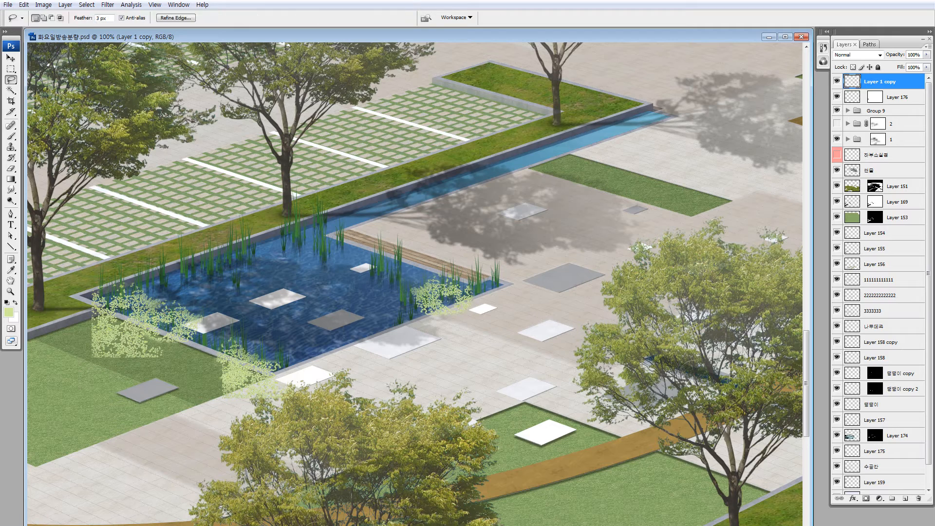
drag(183, 337, 213, 309)
mouse_move(176, 308)
mouse_down()
mouse_move(335, 293)
mouse_move(386, 260)
mouse_move(373, 351)
mouse_up()
key(ctrl+t)
mouse_move(400, 293)
mouse_down()
mouse_move(441, 331)
mouse_move(401, 286)
mouse_up()
drag(408, 250, 461, 251)
drag(414, 280, 405, 279)
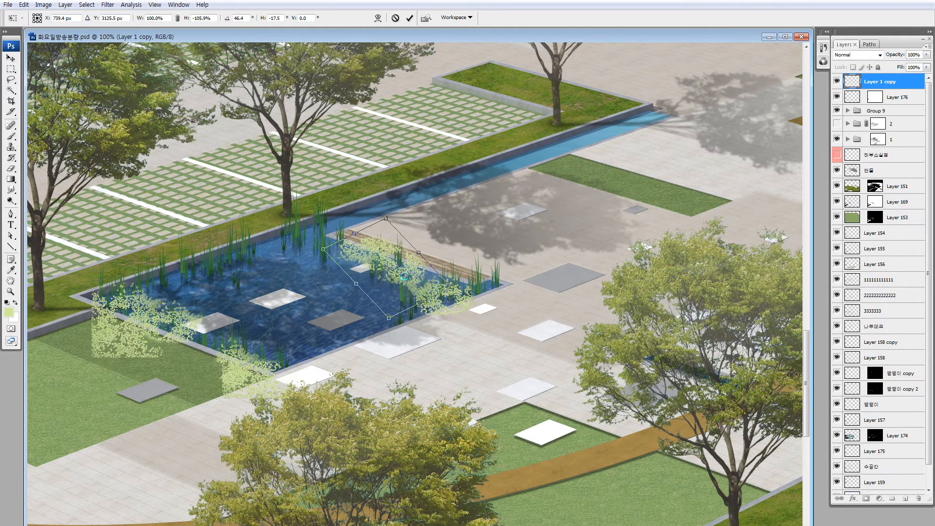
key(Return)
Copy a small lassoed plant patch into the gap along the pond's lower-left edge and deselect it
key(l)
drag(226, 359, 246, 358)
drag(236, 354, 209, 345)
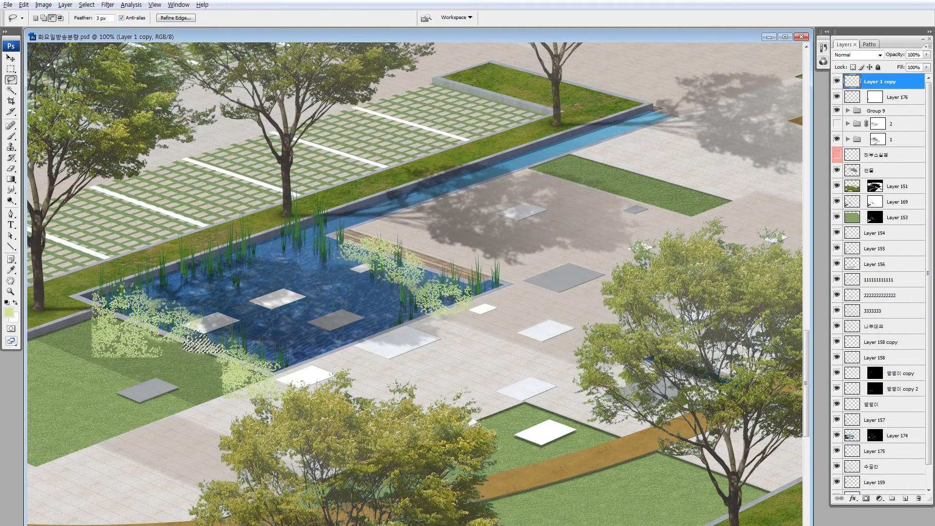
key(ctrl+d)
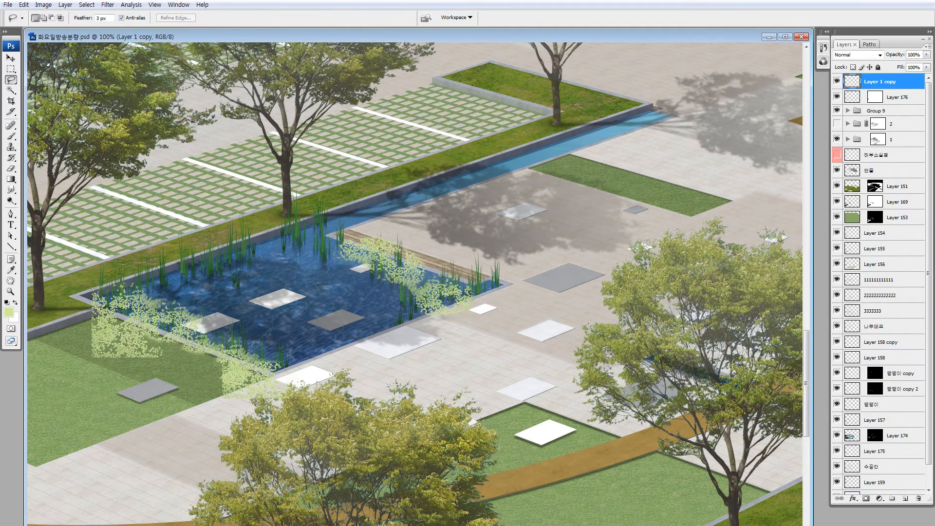
key(v)
key(alt+i)
key(a)
key(c)
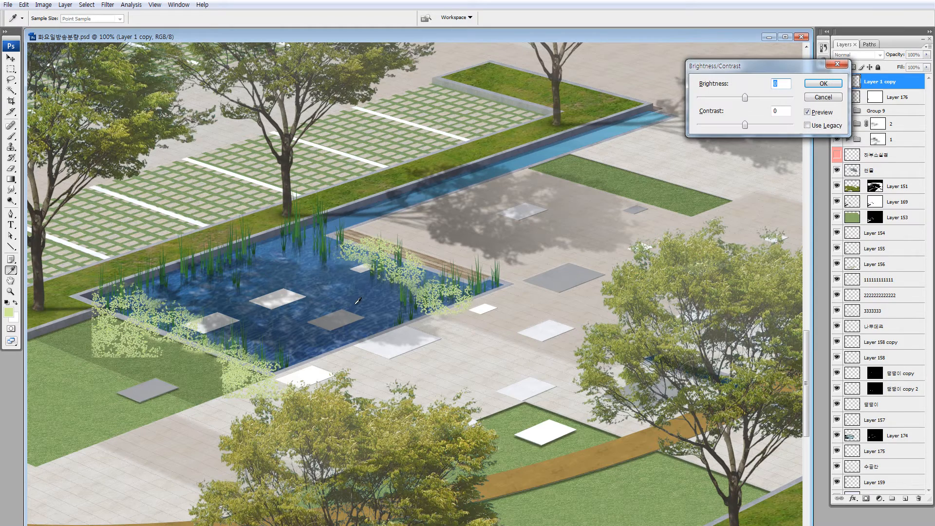
key(Escape)
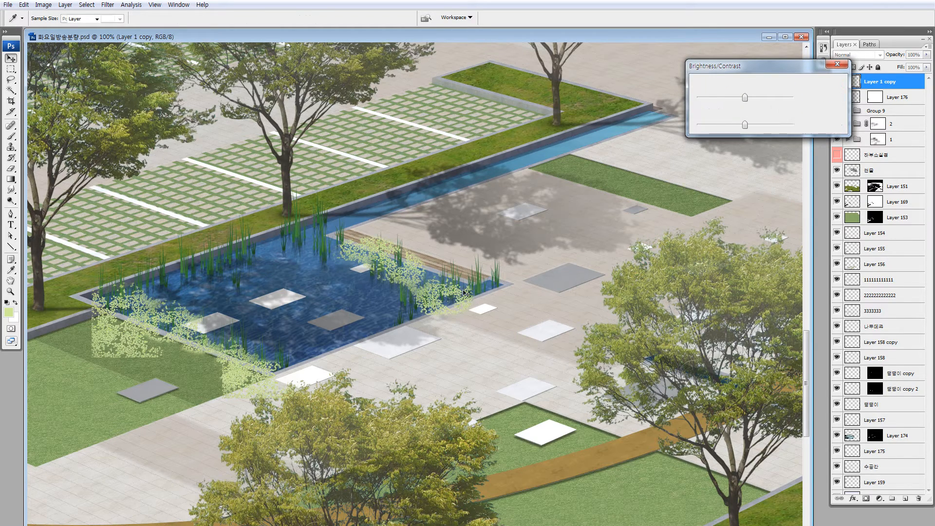
Darken the plant patches on Layer 1 copy with Brightness/Contrast, setting brightness to -83
key(alt+i)
key(a)
key(c)
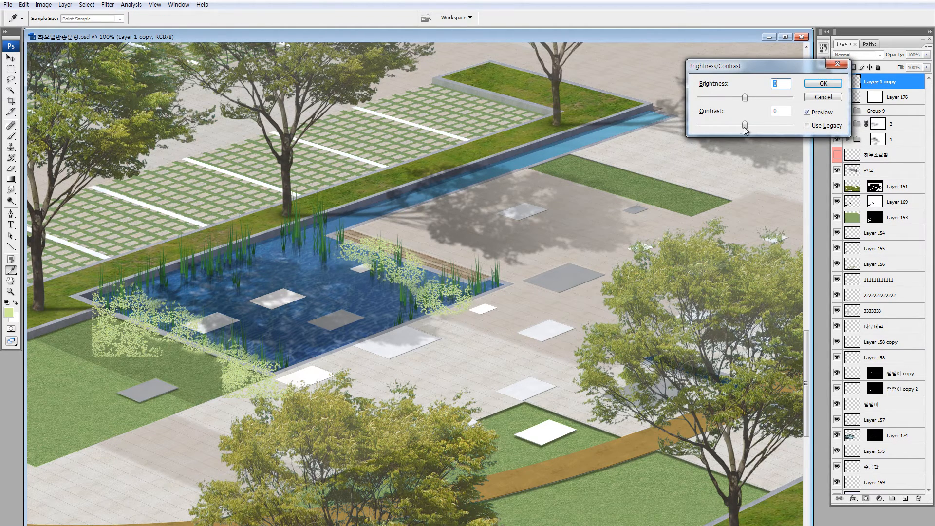
click(732, 98)
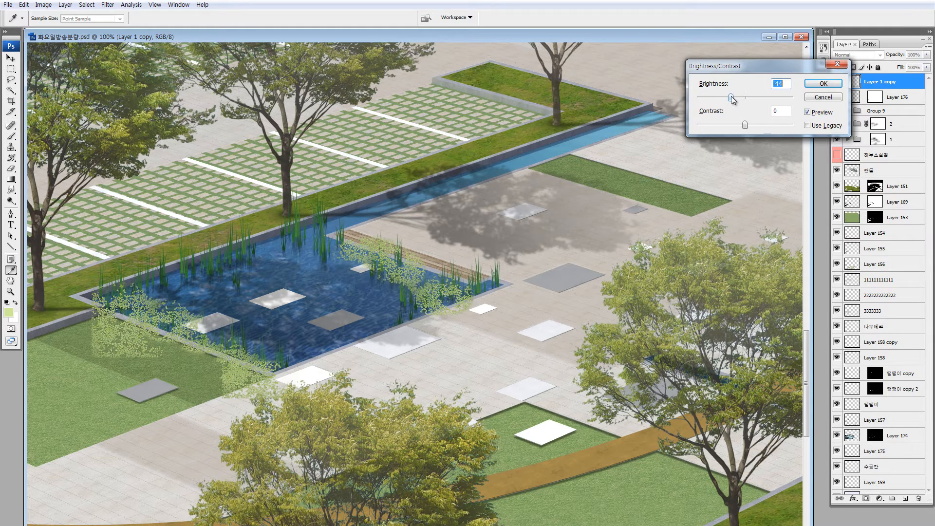
click(724, 99)
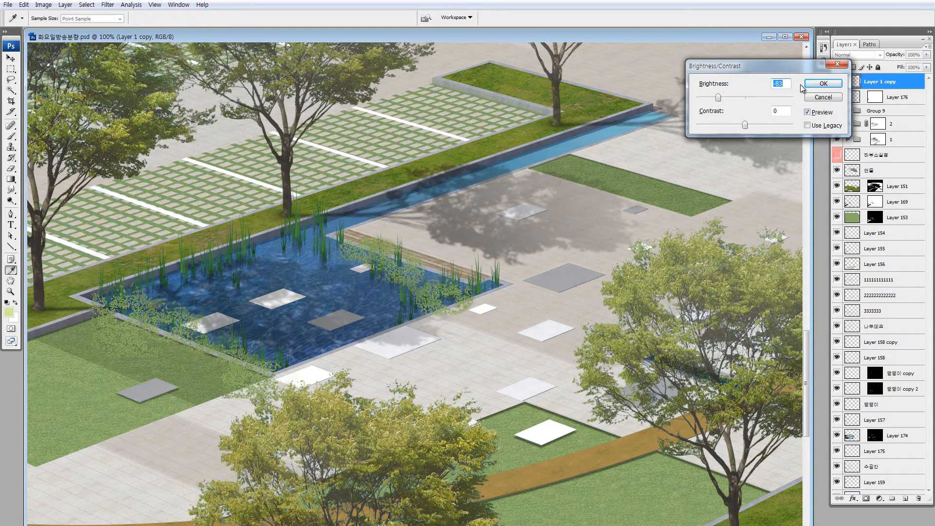
click(823, 84)
key(v)
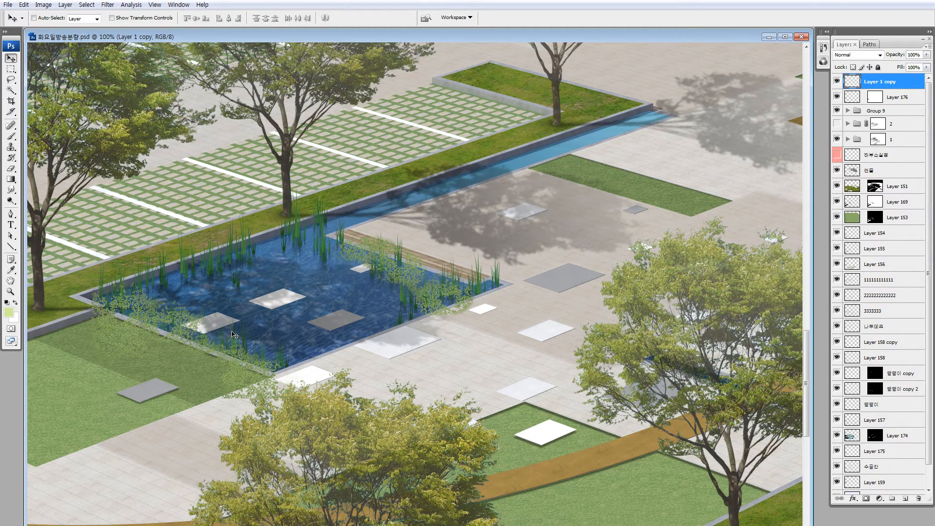
Copy a lassoed plant patch to the pond's back edge and rotate it about 139° to follow the border
key(l)
drag(201, 235, 233, 238)
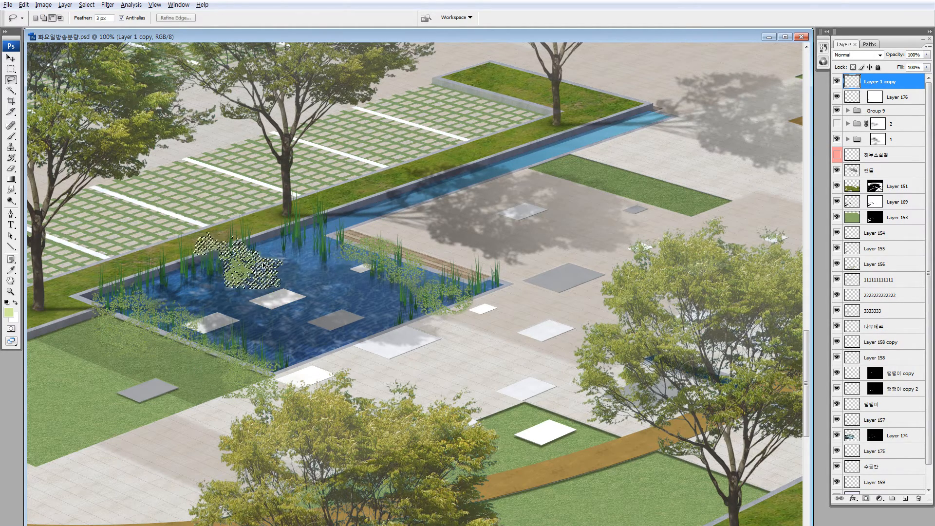
key(ctrl+t)
drag(317, 172, 264, 317)
drag(284, 256, 291, 256)
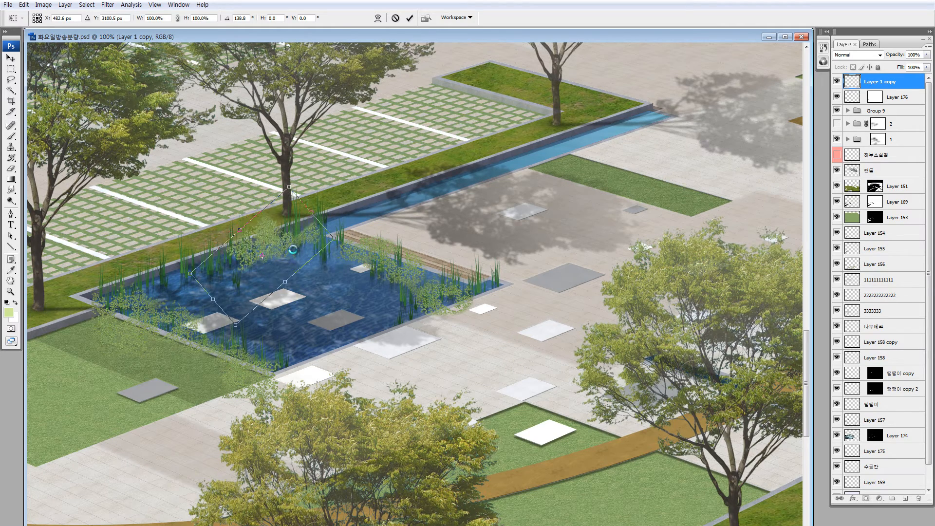
key(Return)
key(ctrl+d)
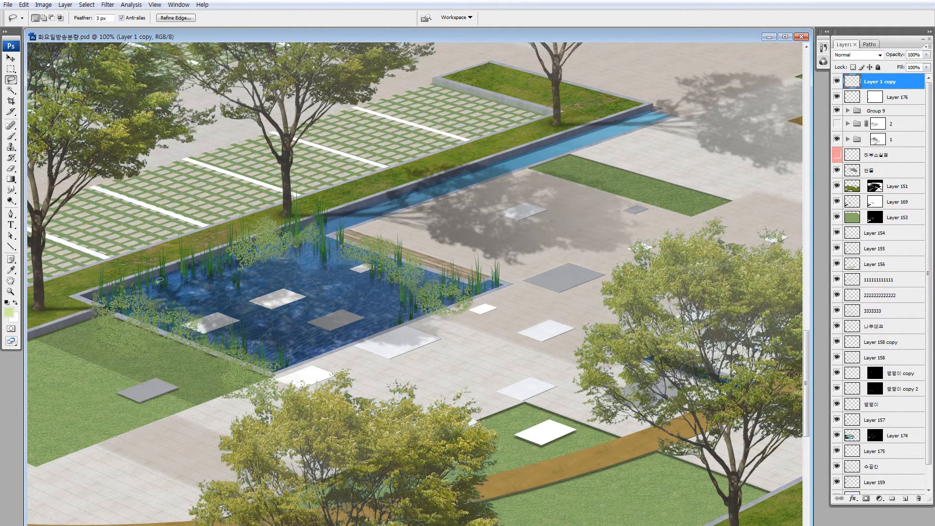
Copy a smaller plant patch to the pond's upper-left edge, flattened to about 76% height, mirrored and rotated about 171°
mouse_move(159, 280)
mouse_down()
mouse_move(127, 278)
mouse_move(166, 259)
mouse_move(176, 268)
mouse_up()
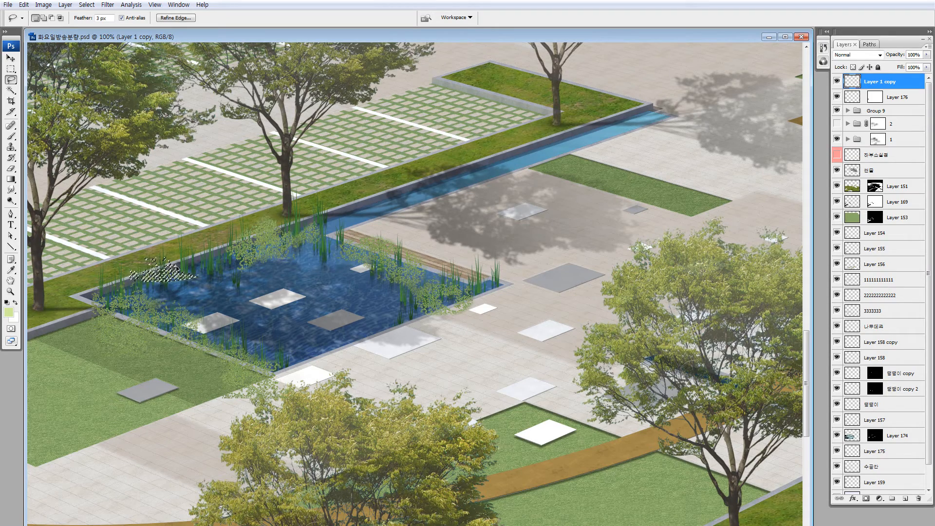
key(ctrl+t)
drag(179, 298, 224, 282)
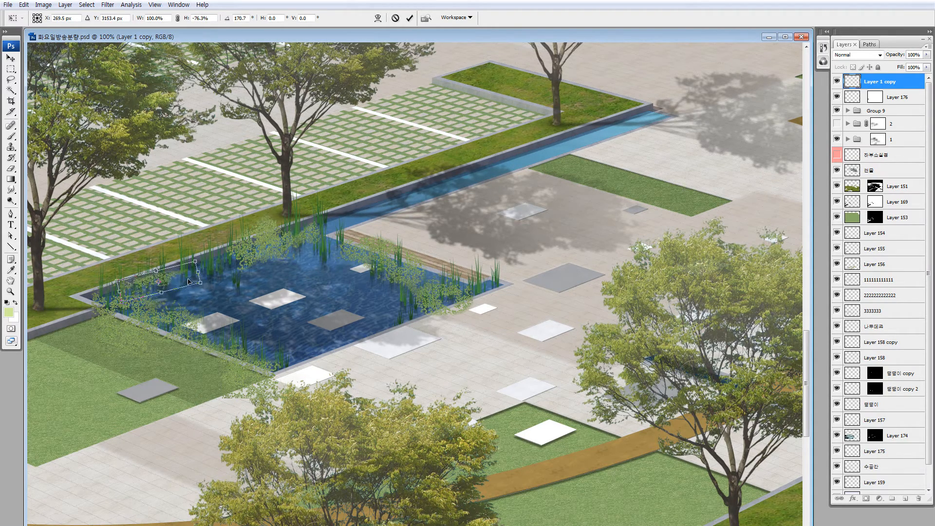
key(Return)
Copy another lassoed plant patch into the remaining gap along the pond's upper-left edge and deselect it
key(l)
drag(167, 285, 251, 261)
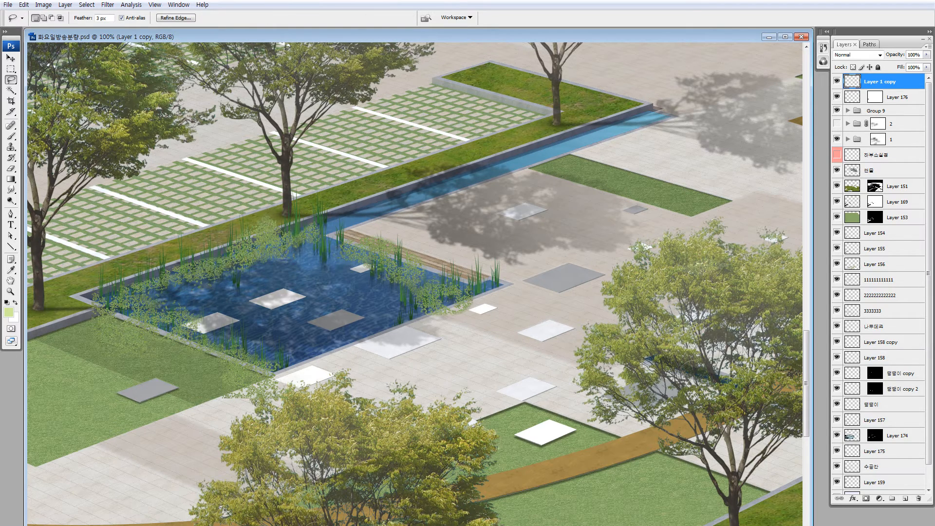
key(ctrl+d)
Mask Layer 1 copy to the outline of the 수공간 water layer and move it below Layer 176
ctrl+click(852, 466)
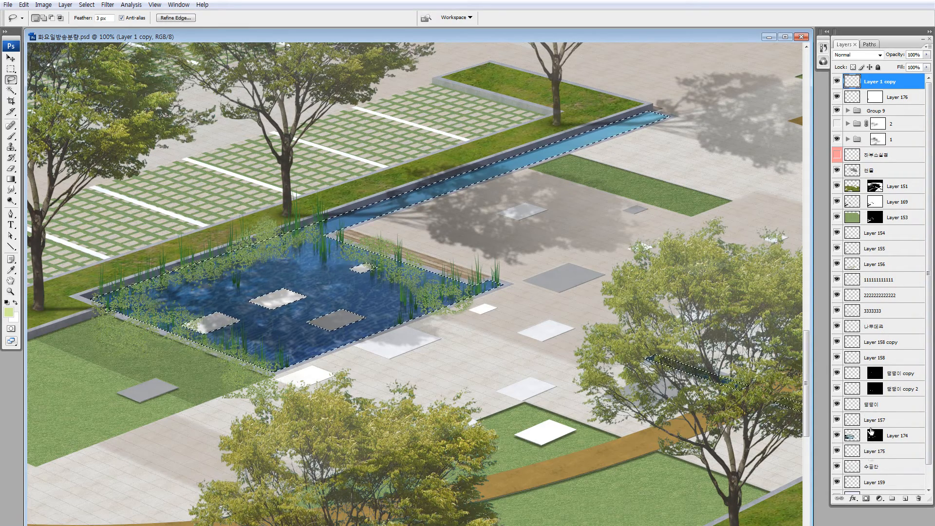
click(865, 499)
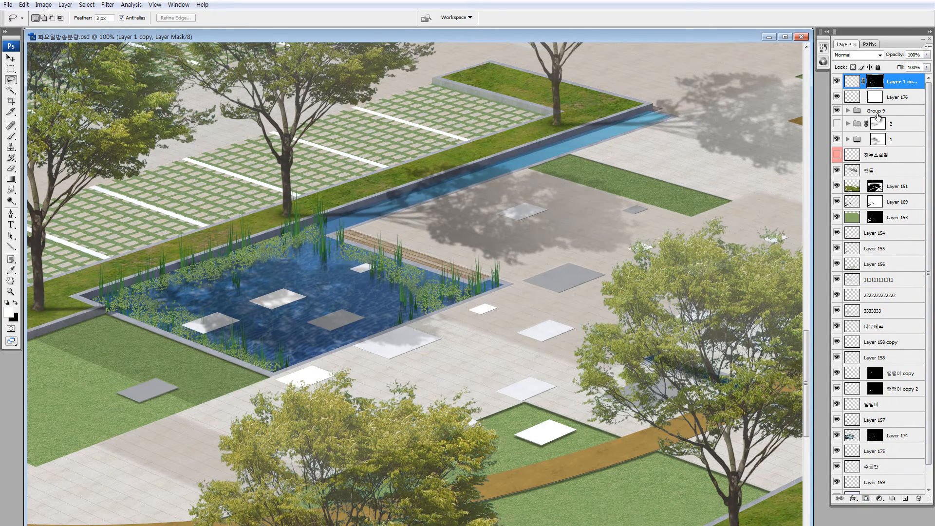
drag(850, 90, 852, 104)
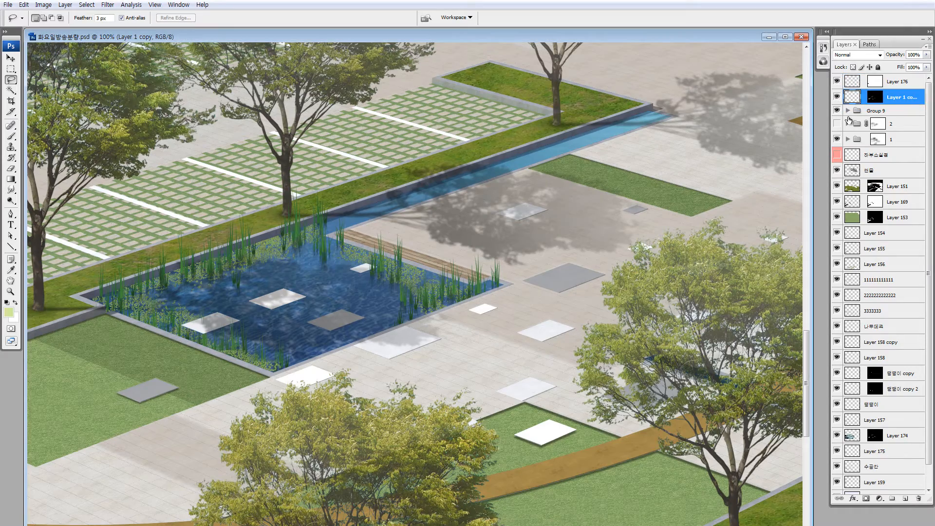
Check the pond planting up close and shift the hue of the reeds on Layer 176 to -20
key(z)
drag(120, 271, 278, 386)
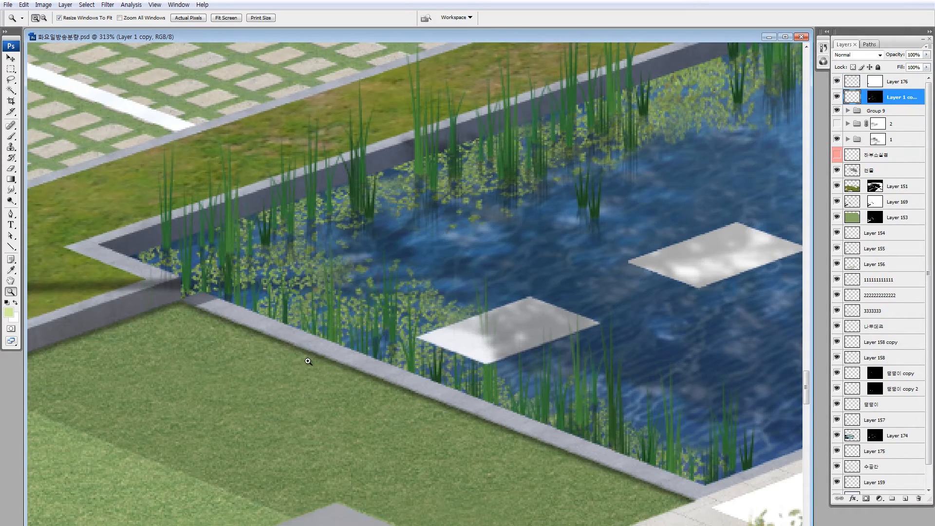
alt+click(347, 359)
alt+click(347, 359)
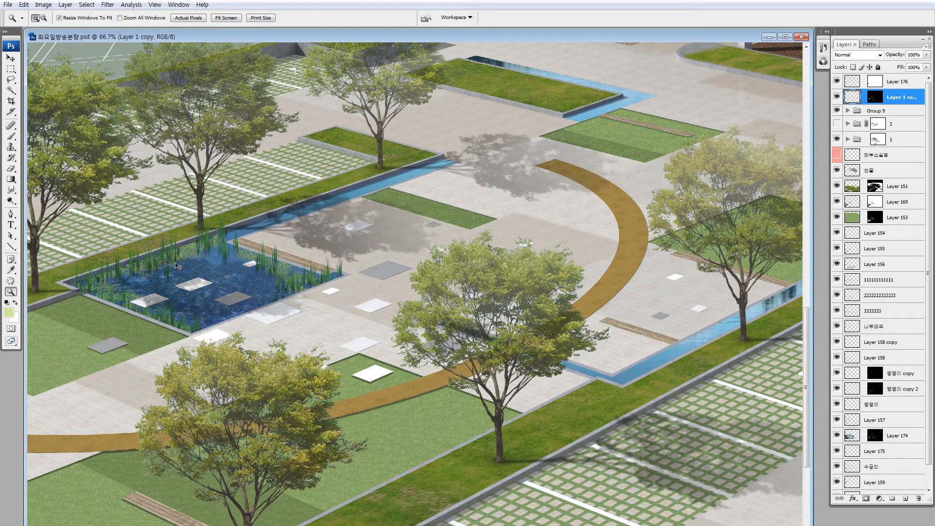
key(v)
key(alt+bracketright)
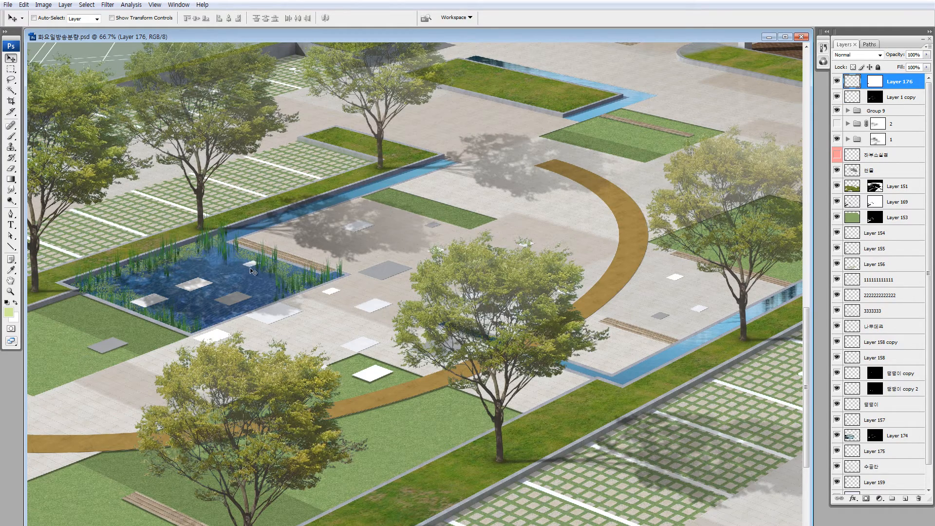
key(ctrl+u)
drag(710, 378, 704, 380)
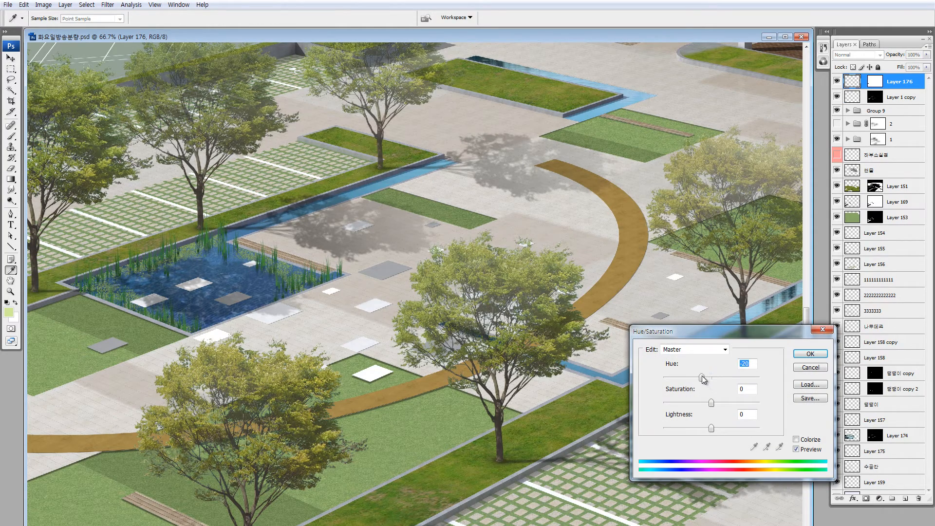
click(808, 354)
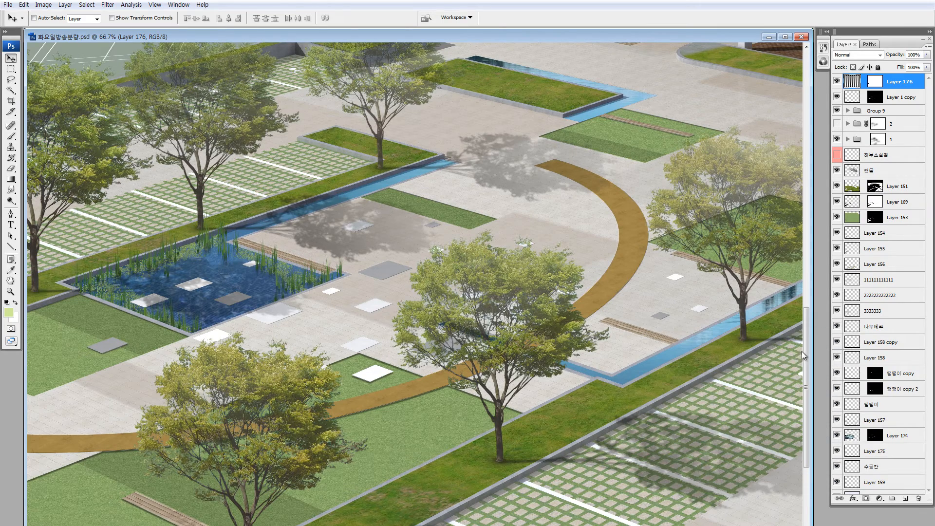
Lasso the pond area on the 수공간 layer and shift the water's hue to -27
click(855, 468)
key(l)
mouse_move(83, 210)
mouse_down()
mouse_move(63, 338)
mouse_move(372, 288)
mouse_move(478, 152)
mouse_move(105, 206)
mouse_up()
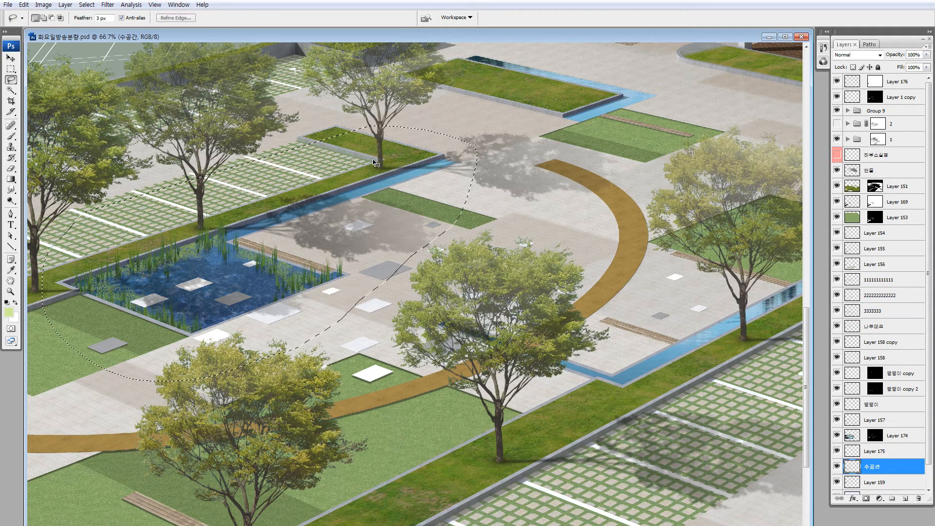
key(ctrl+u)
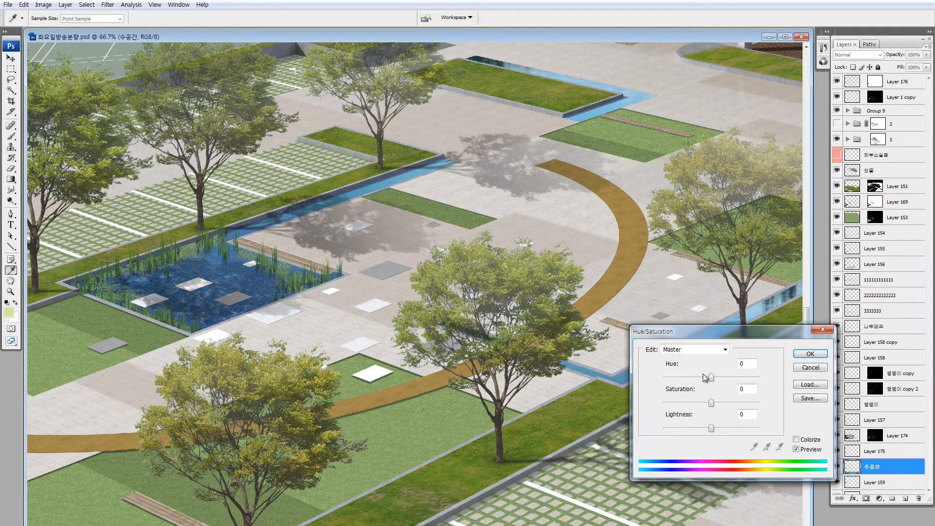
drag(711, 378, 698, 378)
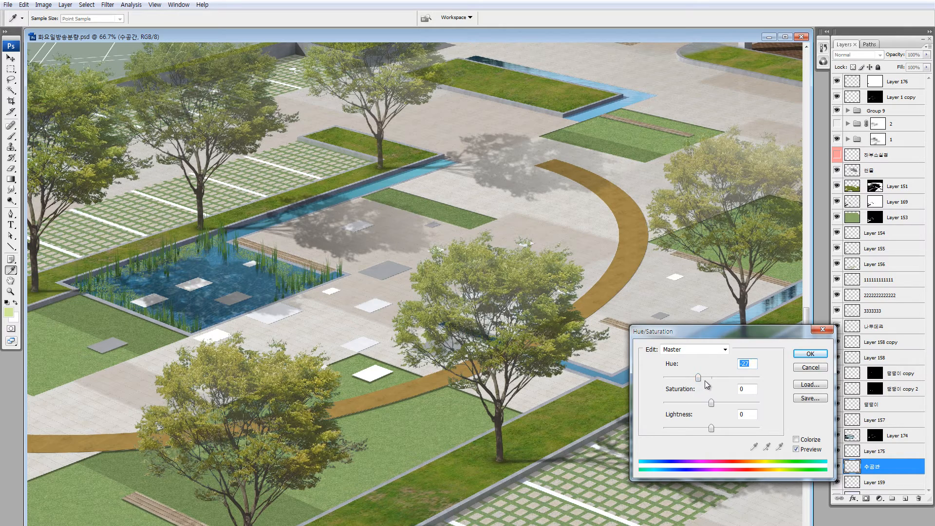
click(810, 354)
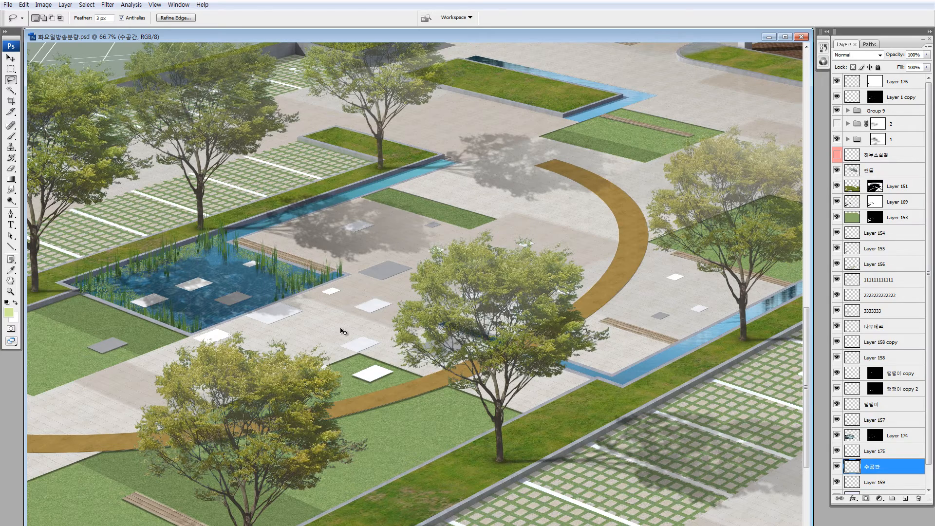
key(v)
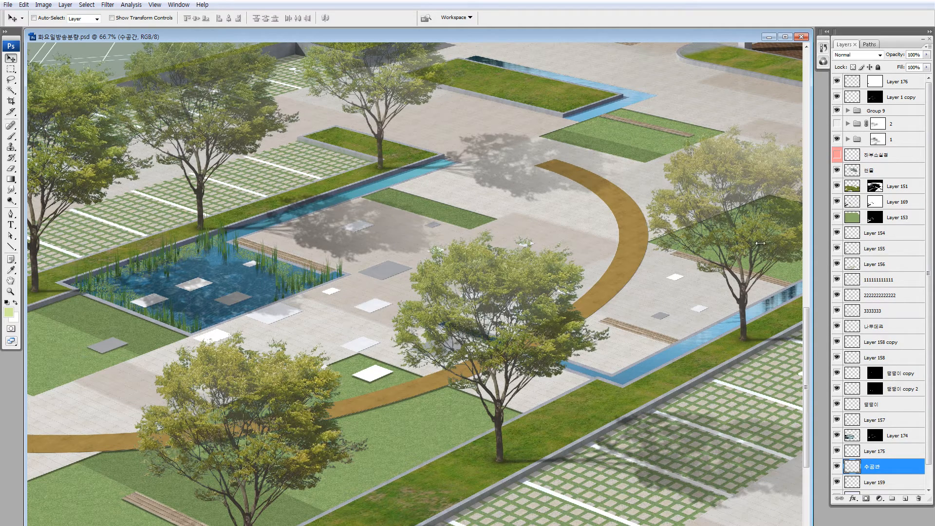
Create a new layer above Layer 176 and set its blend mode to Overlay
click(853, 82)
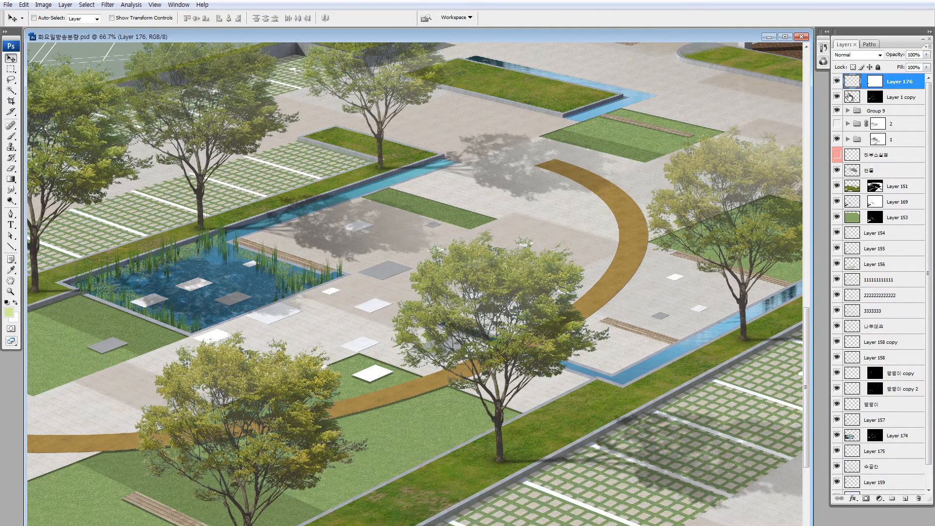
click(905, 498)
click(836, 53)
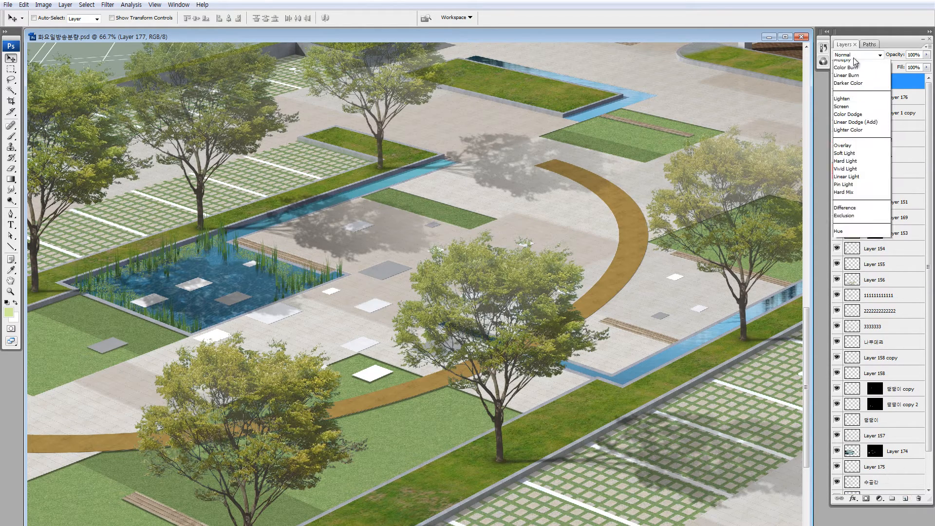
click(844, 190)
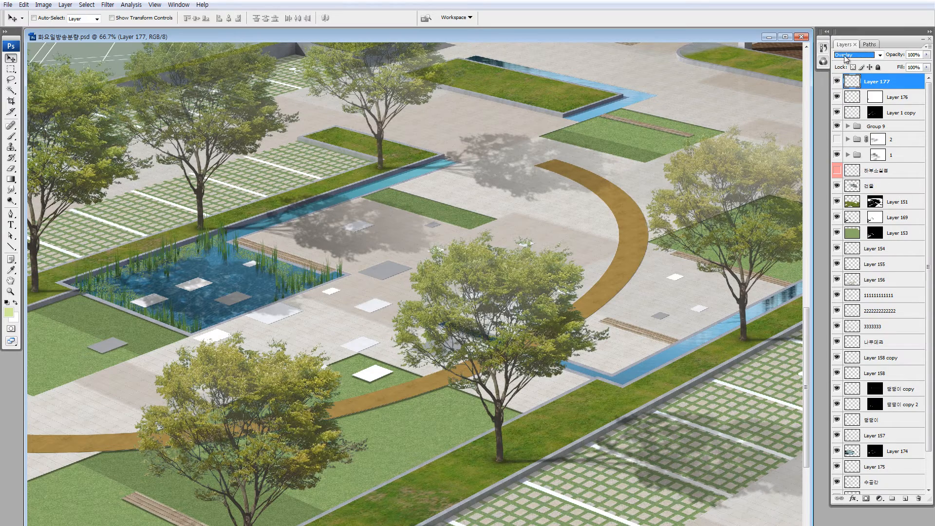
Mask Layer 177 to the water areas and make its layer image active for painting
click(852, 82)
alt+click(866, 499)
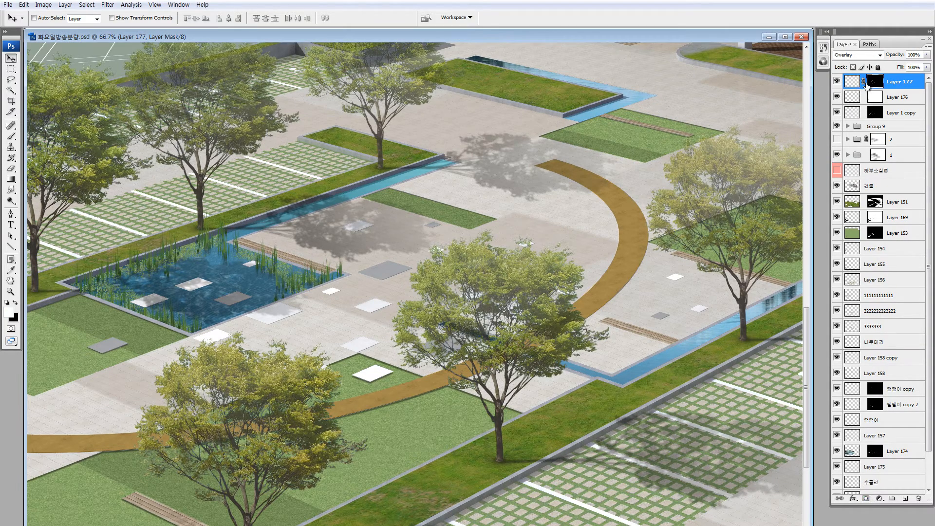
click(851, 82)
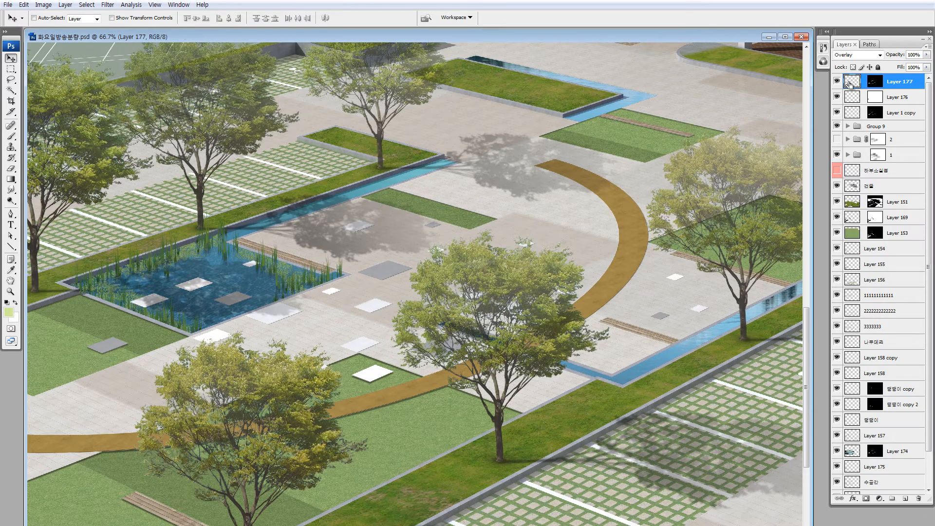
Darken the square pond's edges on Layer 177 with a 150 px black brush at 18% opacity
key(b)
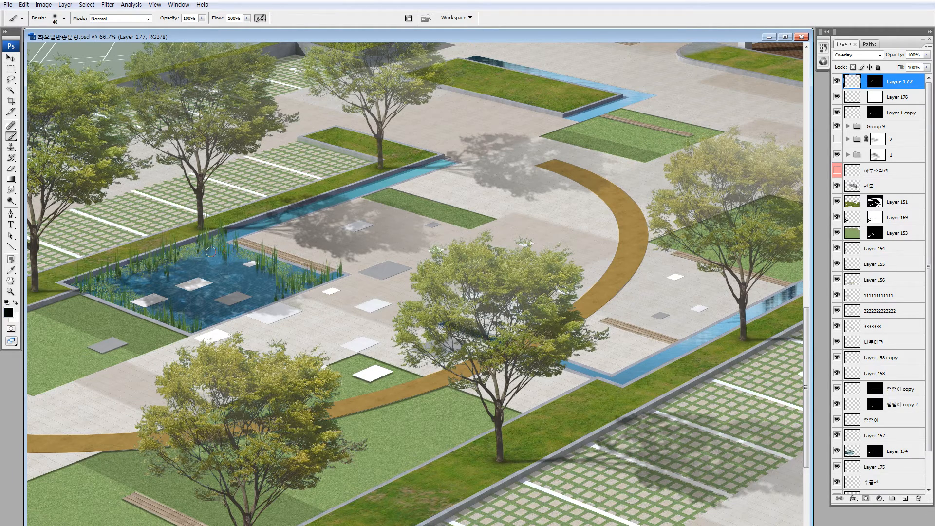
mouse_move(219, 266)
mouse_down()
mouse_move(260, 287)
mouse_move(228, 274)
mouse_move(310, 274)
mouse_move(338, 209)
mouse_move(456, 164)
mouse_move(327, 197)
mouse_move(206, 252)
mouse_move(223, 257)
mouse_move(202, 344)
mouse_up()
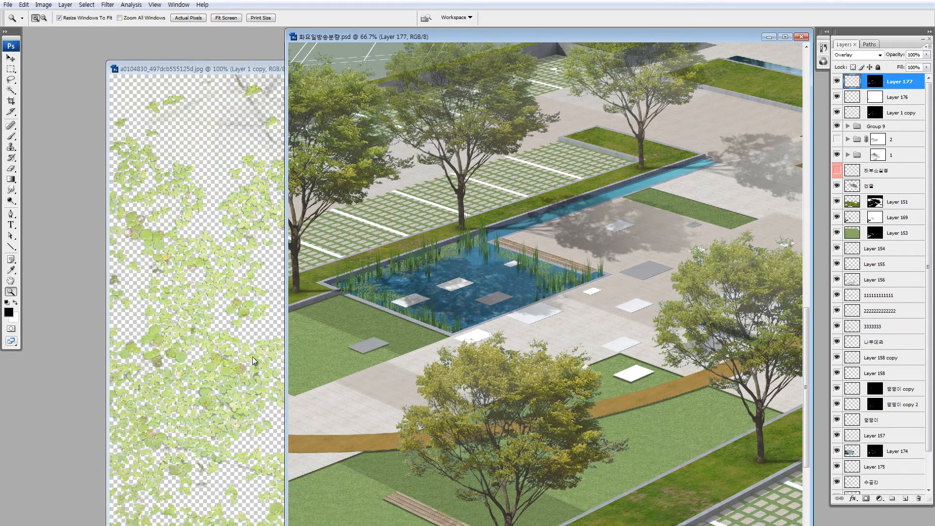
key(b)
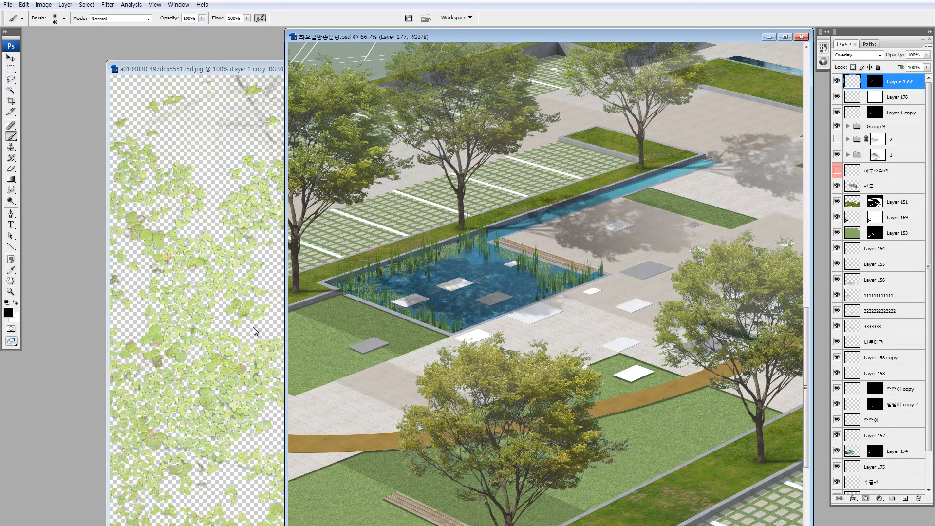
key(bracketright)
key(bracketright)
key(bracketright)
key(bracketright)
key(bracketright)
key(bracketright)
key(bracketright)
drag(286, 64, 120, 63)
key(4)
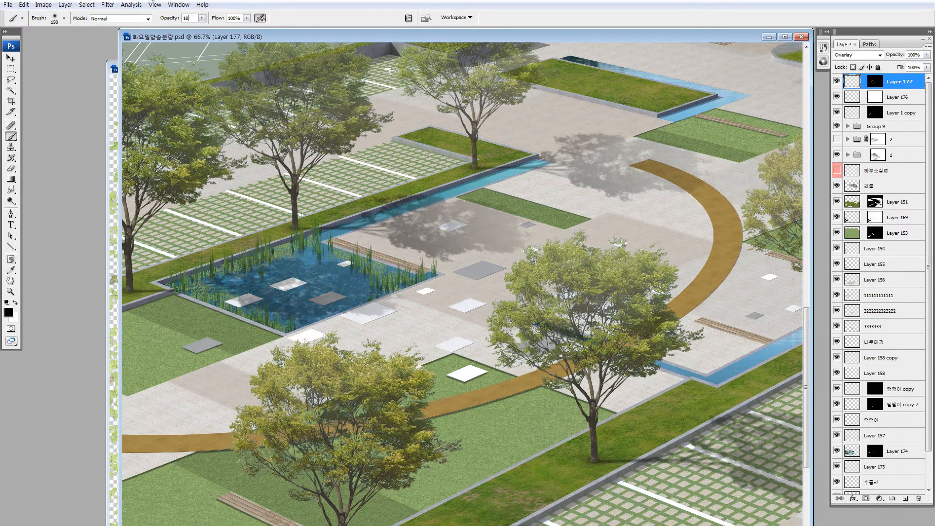
mouse_move(271, 319)
mouse_down()
mouse_move(328, 304)
mouse_move(195, 292)
mouse_up()
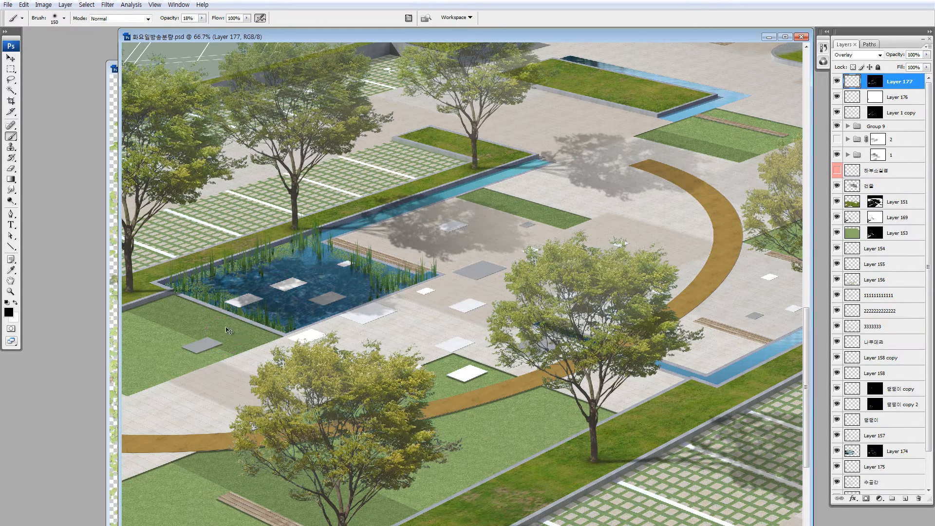
key(ctrl+alt+z)
key(ctrl+alt+z)
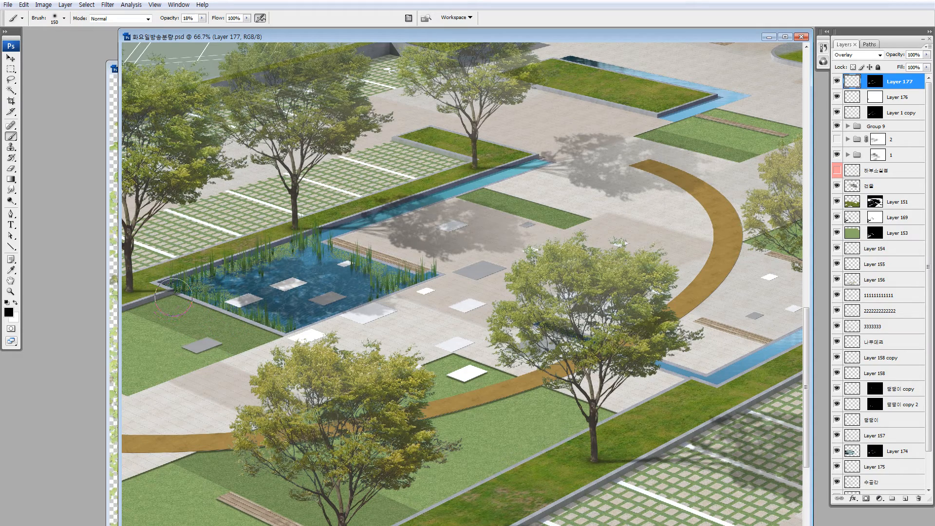
drag(174, 297, 274, 351)
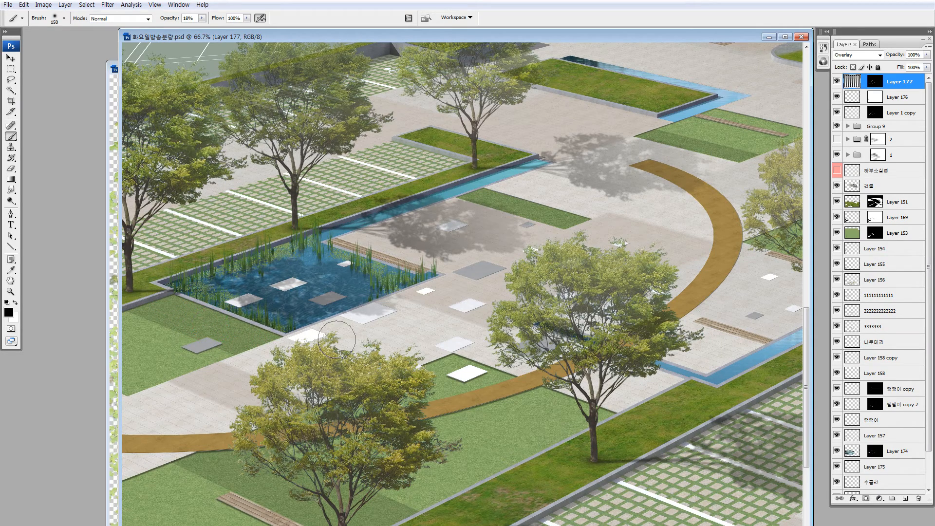
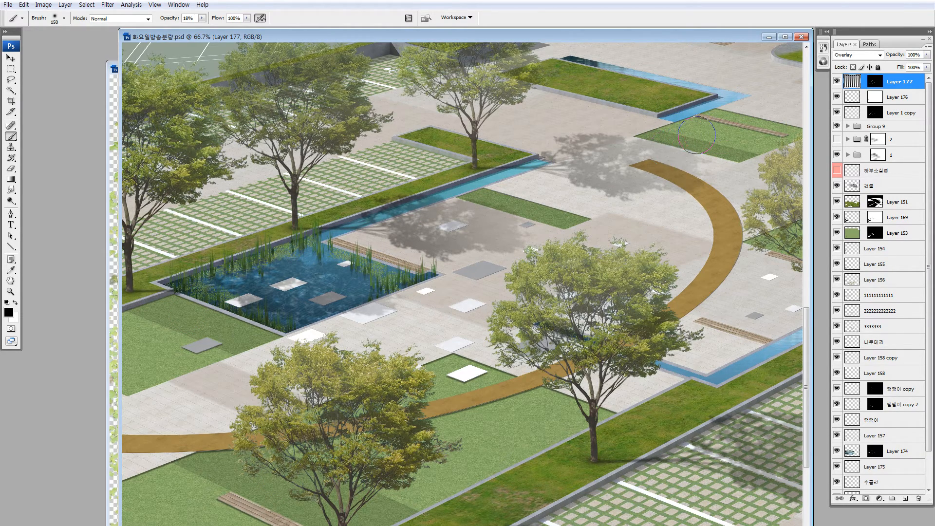
Shade the narrow water channels around the plaza and parking lawn with an 80 px black brush at 18% opacity
key(bracketleft)
key(bracketleft)
key(bracketleft)
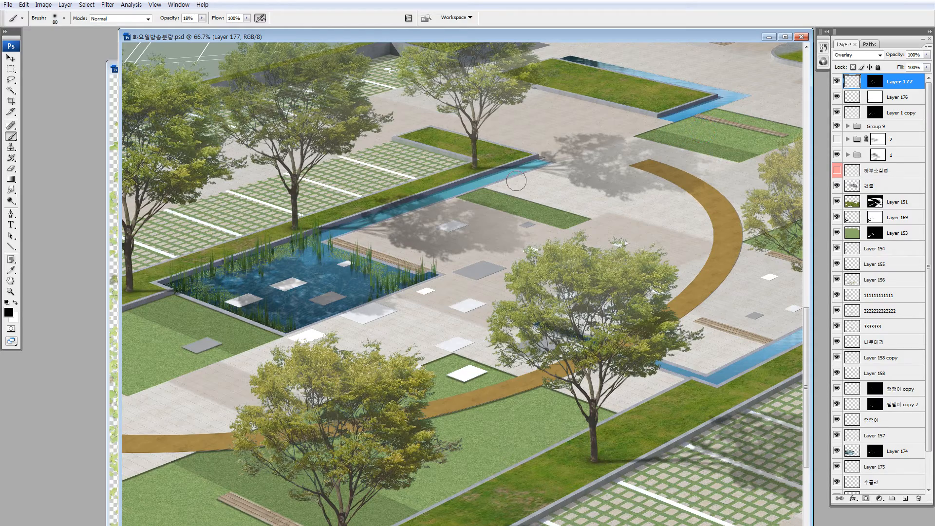
drag(504, 187, 566, 160)
drag(604, 281, 324, 214)
drag(384, 230, 403, 241)
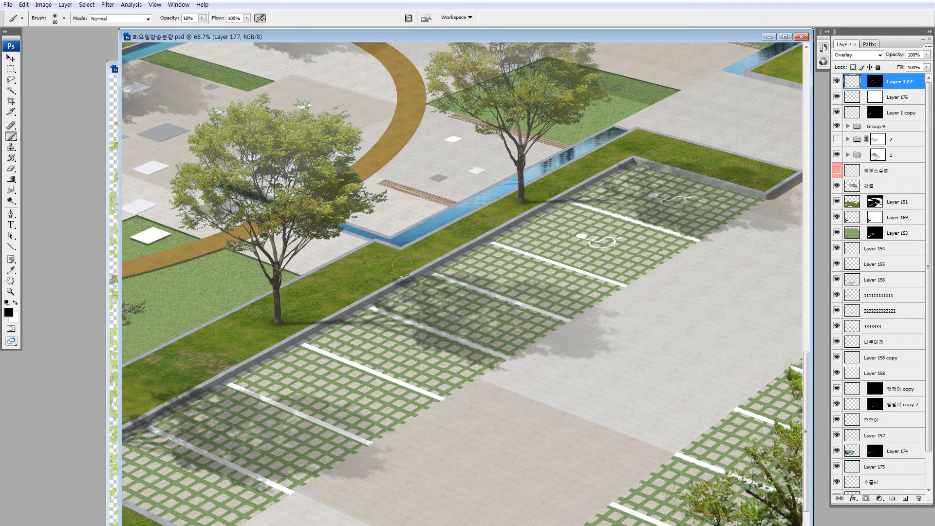
drag(529, 190, 441, 244)
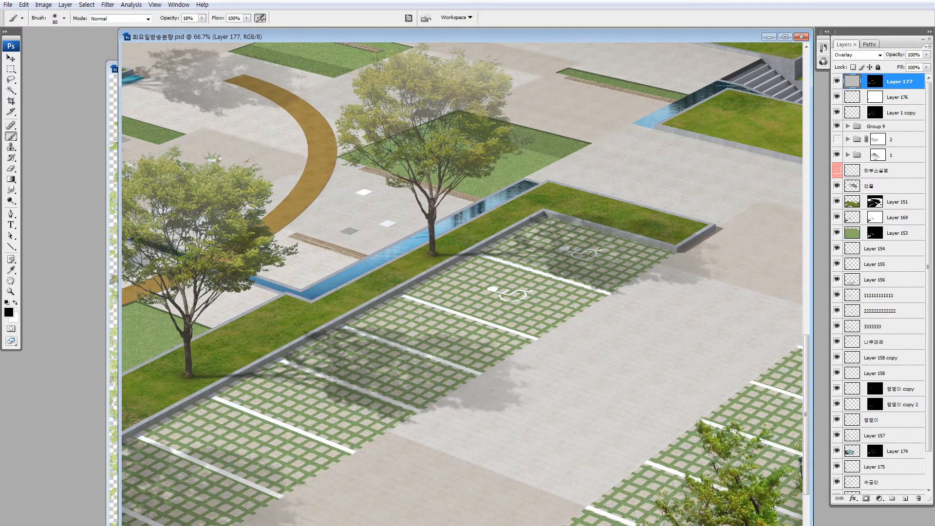
drag(584, 156, 484, 215)
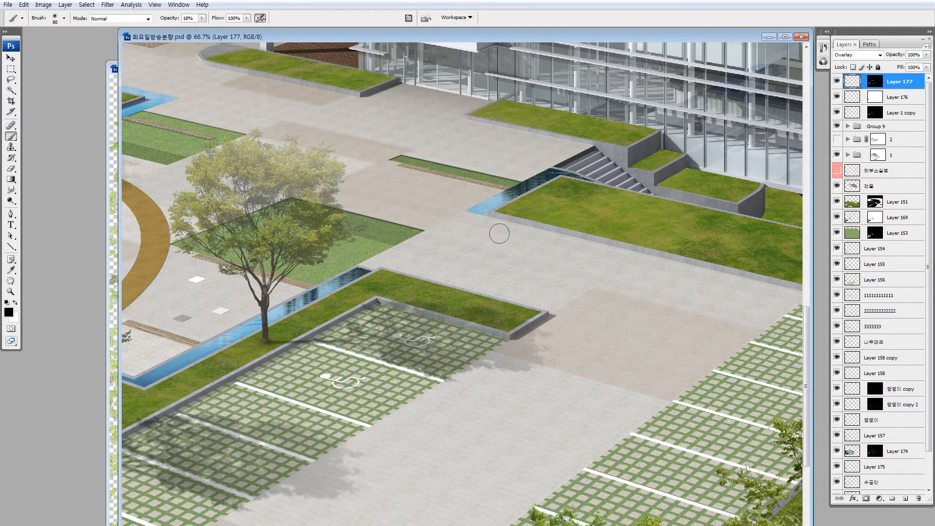
drag(461, 214, 502, 236)
Darken the edges of the curved pools beneath the raised building and compare the result with Layer 177 hidden and shown
mouse_move(312, 161)
mouse_down()
mouse_move(378, 263)
mouse_move(600, 524)
mouse_up()
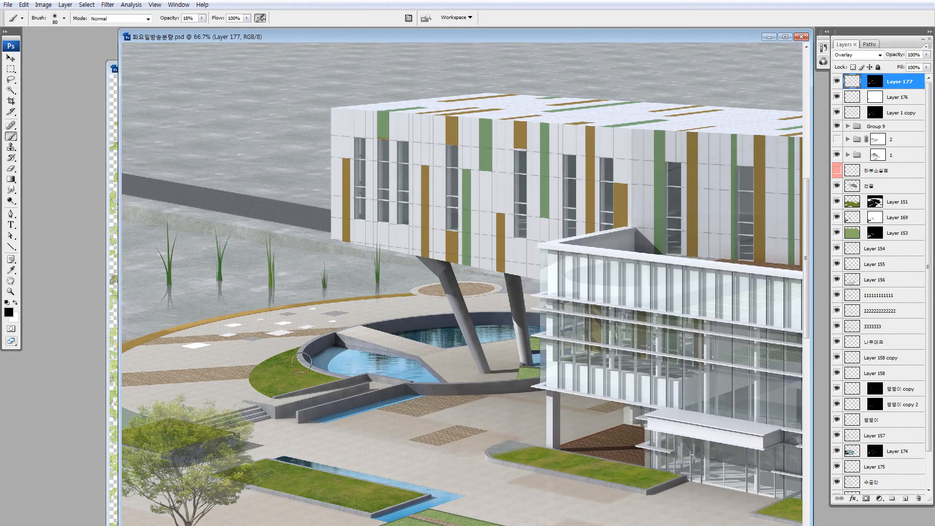
drag(331, 352, 319, 359)
drag(326, 407, 338, 409)
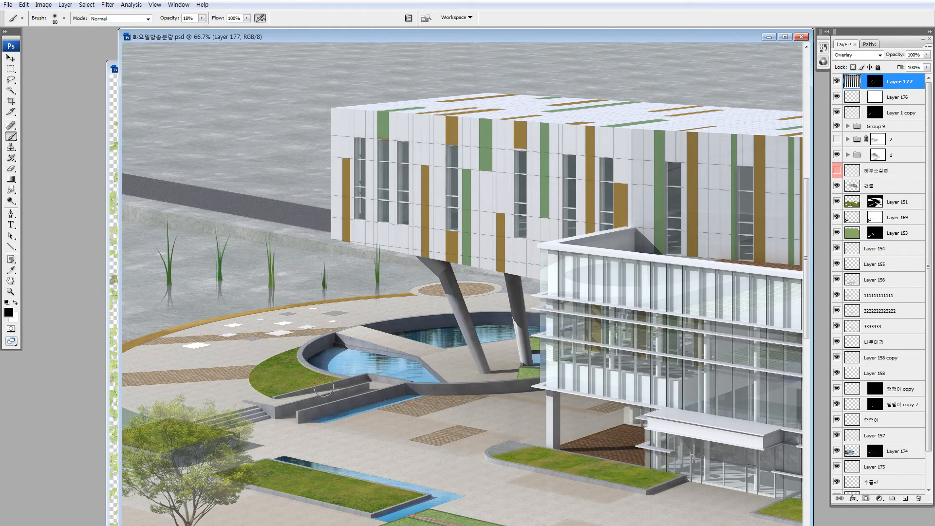
mouse_move(313, 353)
mouse_down()
mouse_move(370, 397)
mouse_move(331, 374)
mouse_move(419, 420)
mouse_move(372, 388)
mouse_move(432, 387)
mouse_move(371, 381)
mouse_up()
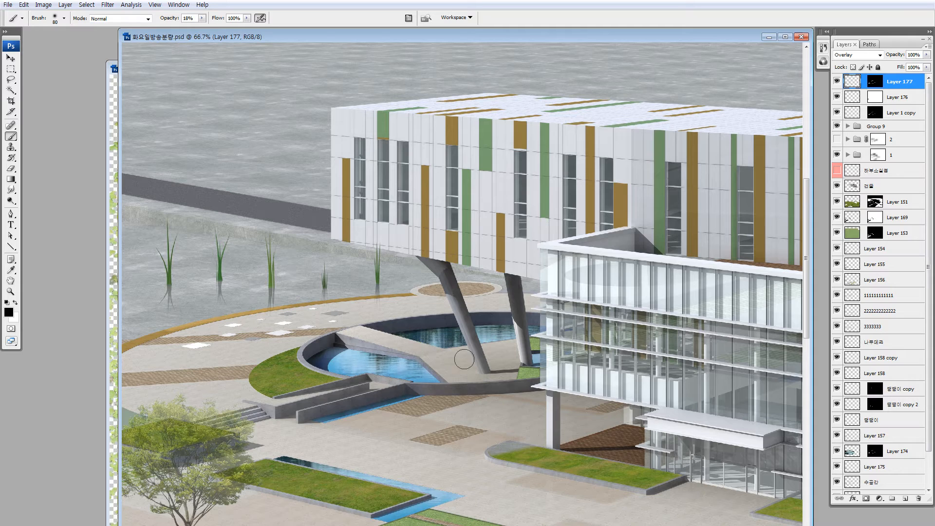
drag(467, 351, 448, 348)
mouse_move(525, 350)
mouse_down()
mouse_move(543, 354)
mouse_move(535, 355)
mouse_up()
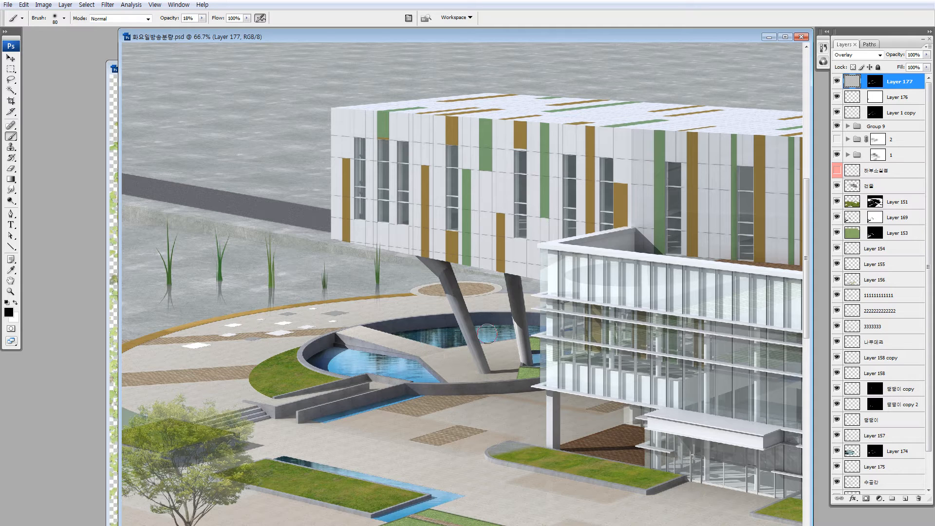
mouse_move(436, 319)
mouse_down()
mouse_move(522, 319)
mouse_move(406, 323)
mouse_move(405, 332)
mouse_move(545, 320)
mouse_move(562, 333)
mouse_up()
mouse_move(329, 341)
mouse_down()
mouse_move(330, 361)
mouse_move(331, 336)
mouse_move(325, 345)
mouse_move(425, 363)
mouse_up()
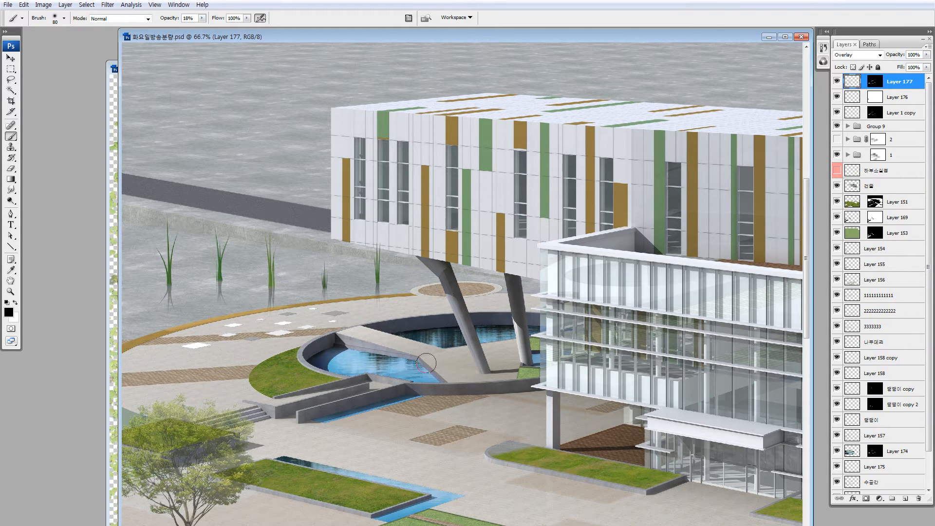
click(836, 81)
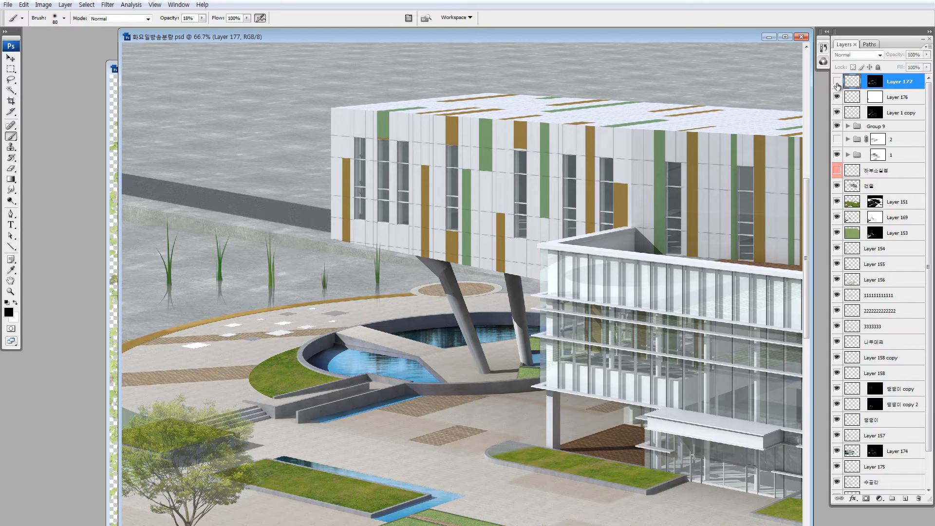
click(837, 81)
click(837, 81)
click(837, 82)
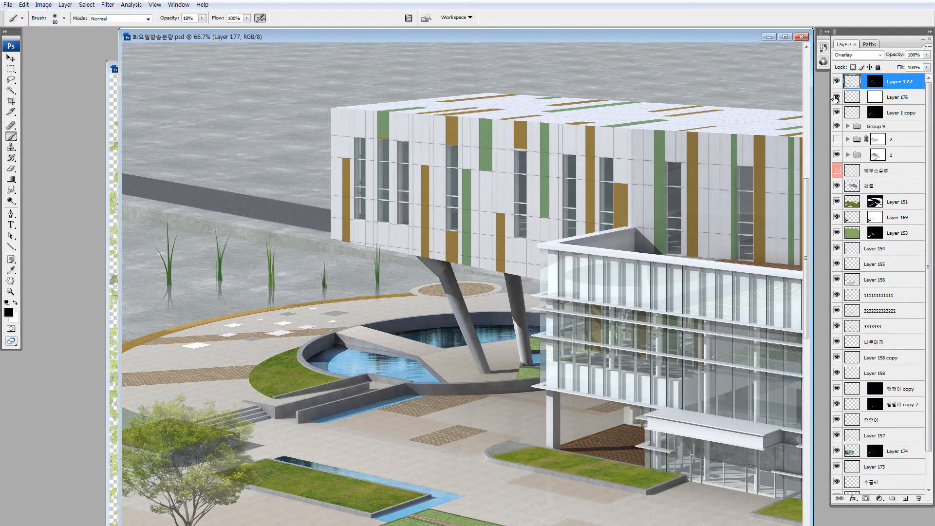
Return to the square pond, check which layer holds its floating plants, and make Layer 1 copy active
key(ctrl+minus)
drag(262, 434, 372, 231)
drag(409, 321, 430, 257)
key(z)
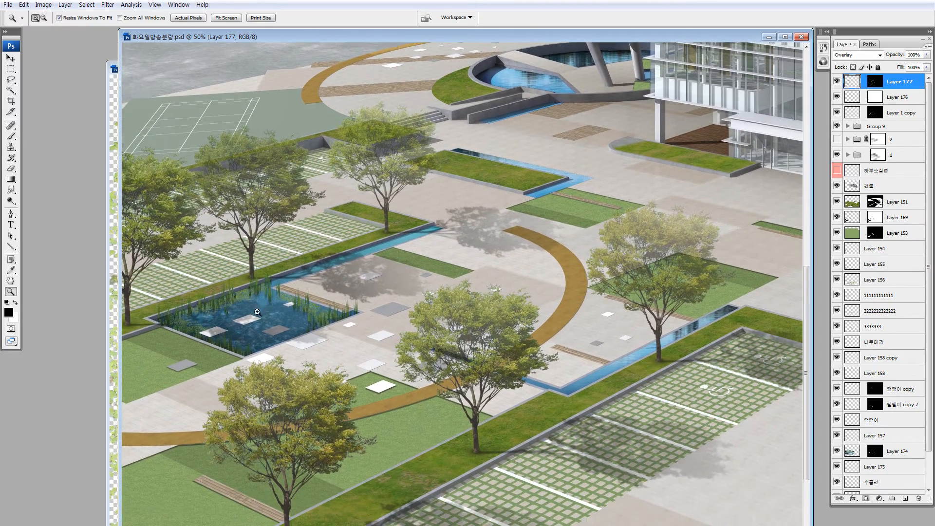
drag(155, 253, 379, 407)
key(b)
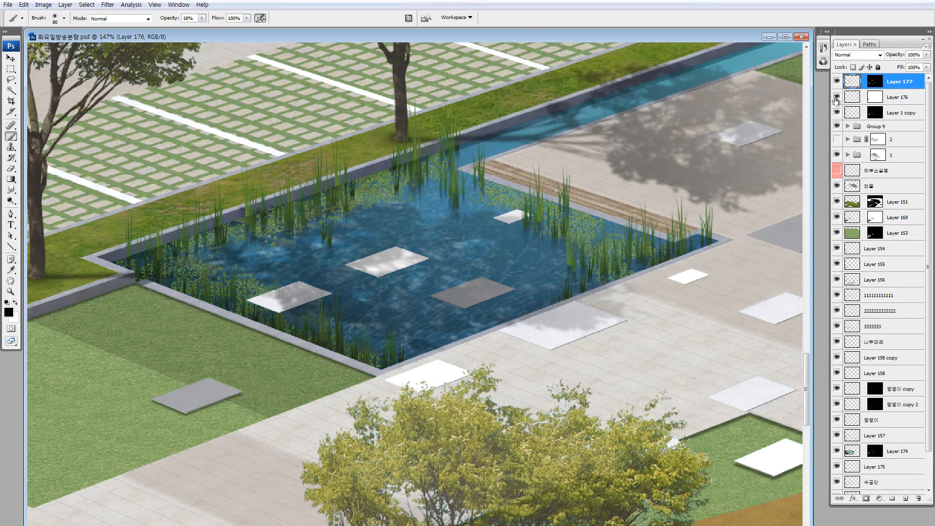
click(856, 99)
click(837, 112)
click(837, 112)
click(857, 112)
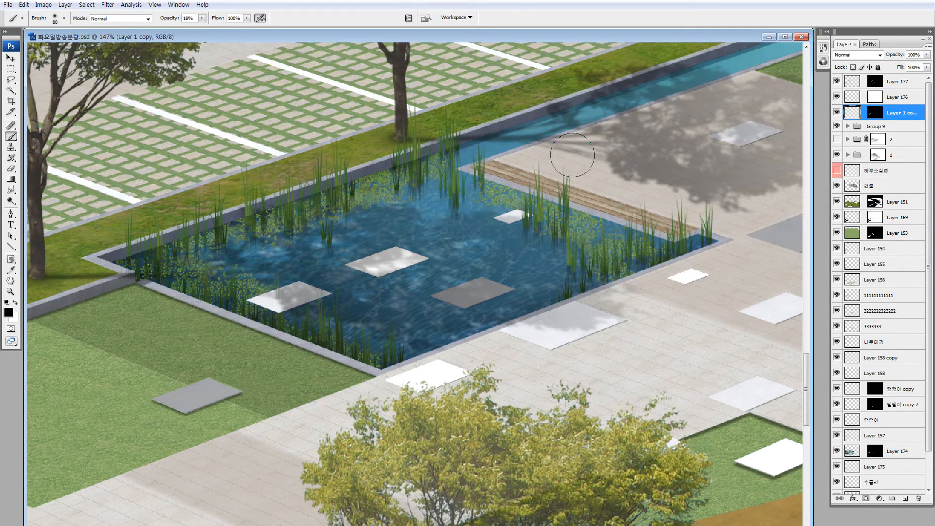
Lasso the pond's floating plants on Layer 1 copy and set their saturation to +46 and lightness to about -36
key(l)
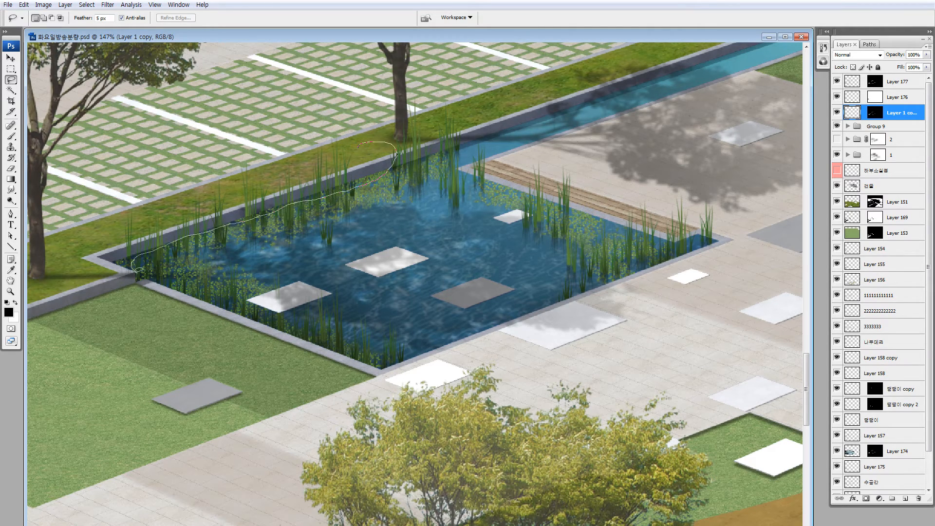
drag(85, 298, 355, 143)
key(ctrl+h)
key(ctrl+u)
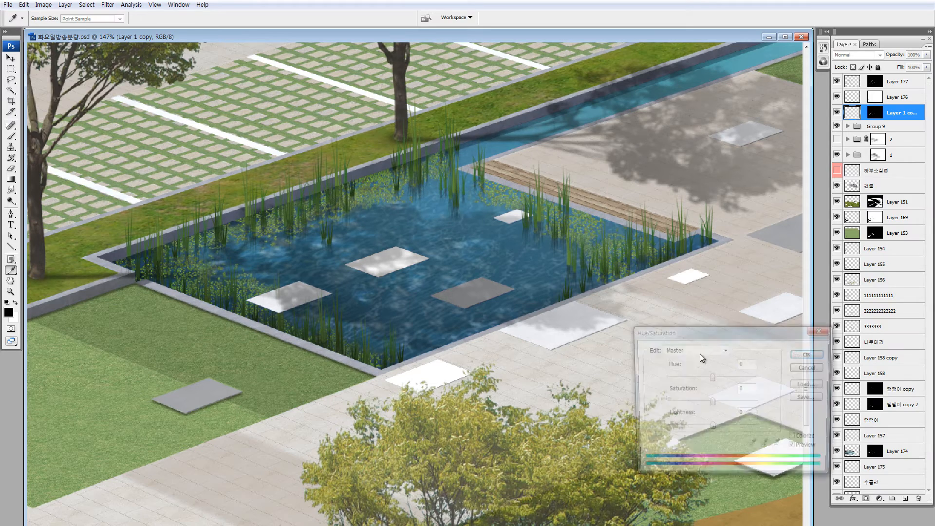
click(691, 430)
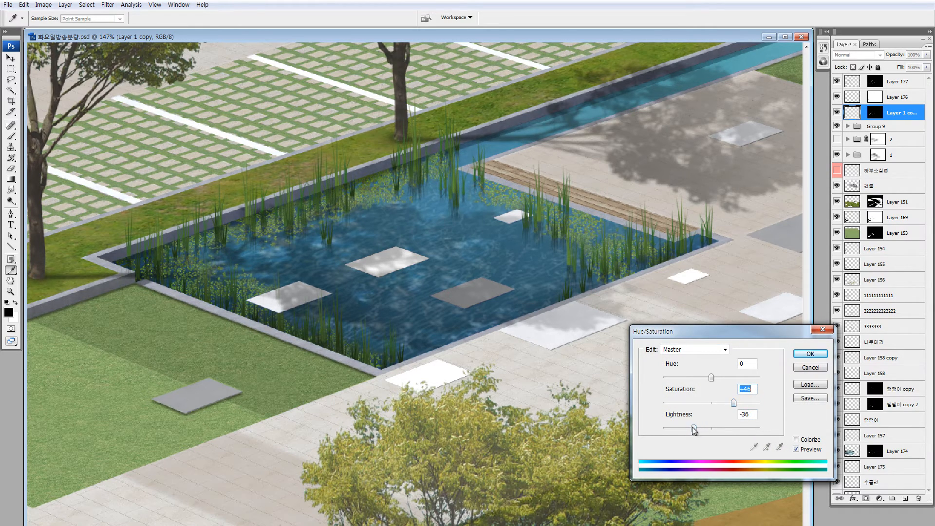
drag(694, 430, 693, 431)
click(810, 354)
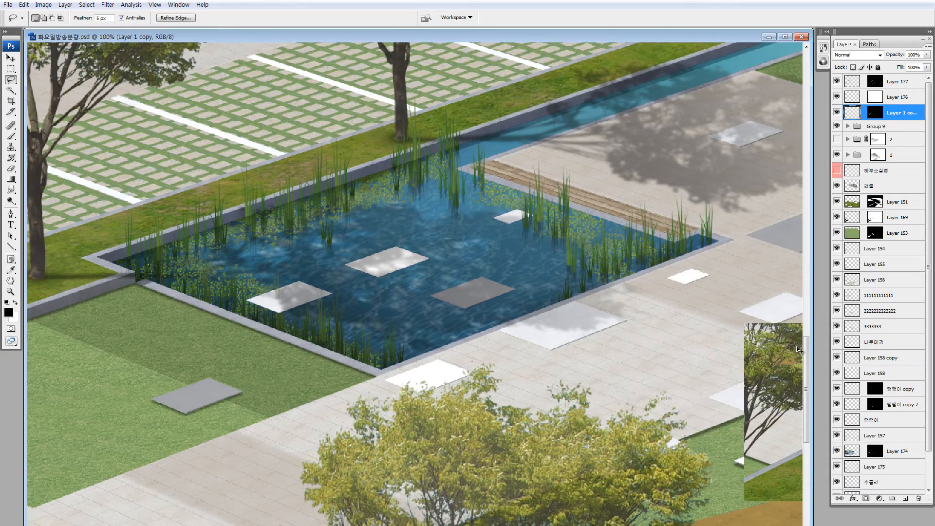
key(ctrl+alt+0)
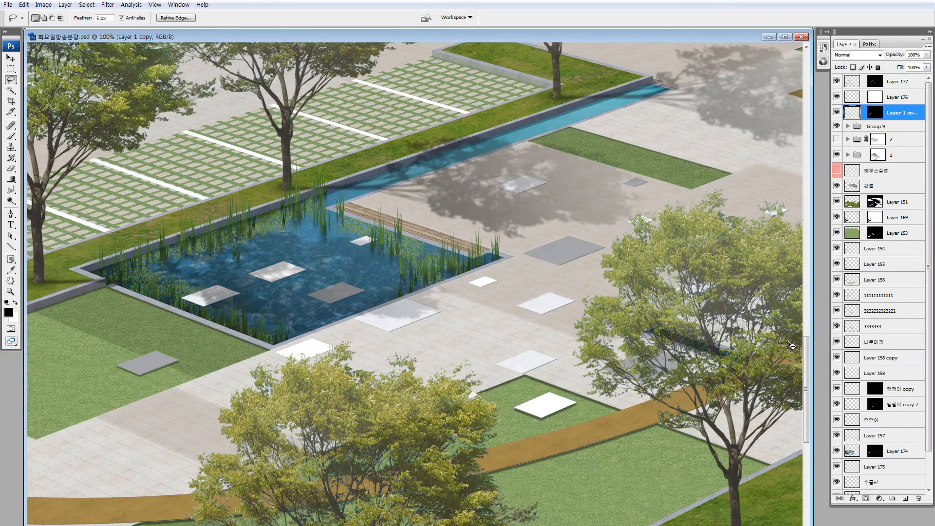
key(ctrl+minus)
key(ctrl+minus)
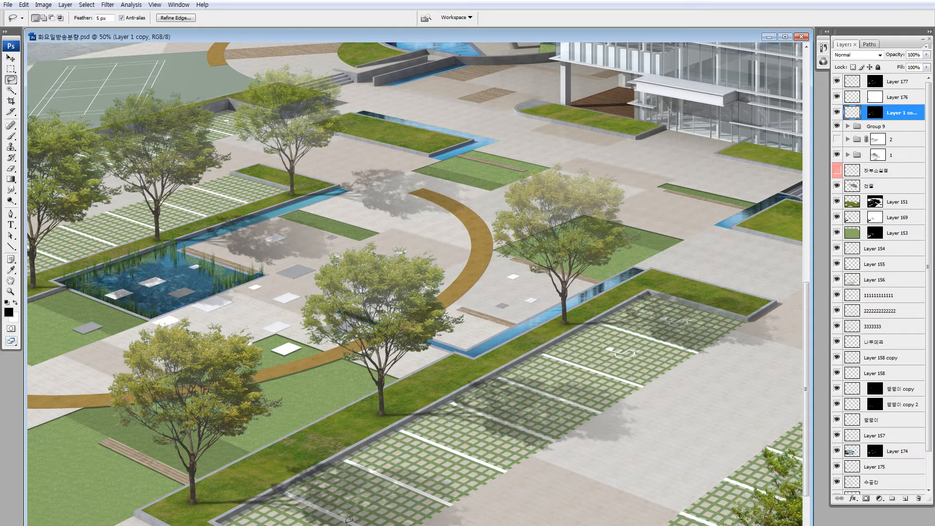
Add a black-filled layer in Color Dodge mode above Layer 177 and set the brush colour to white
key(v)
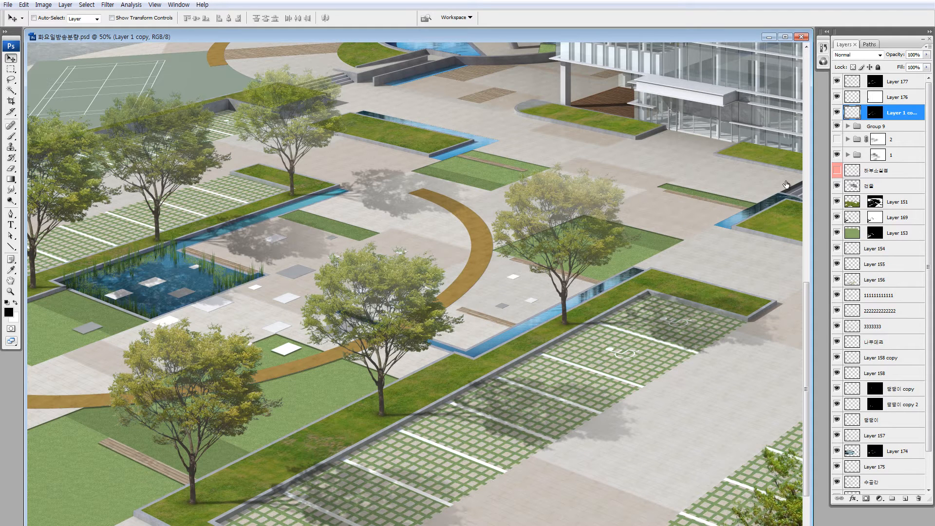
click(849, 82)
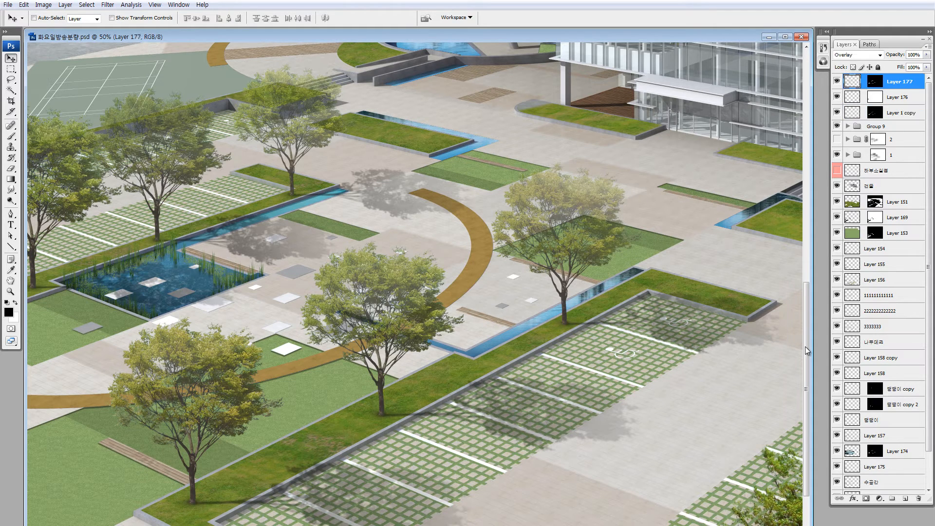
click(906, 499)
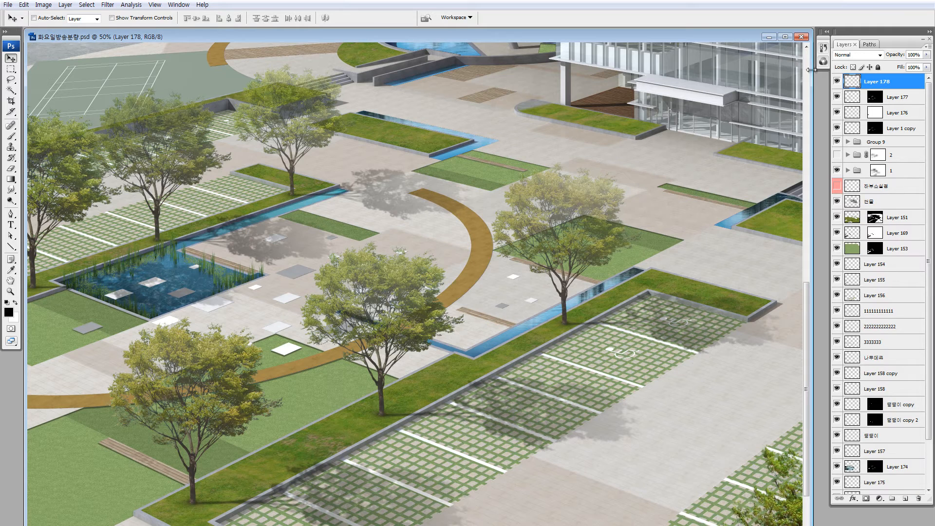
key(alt+BackSpace)
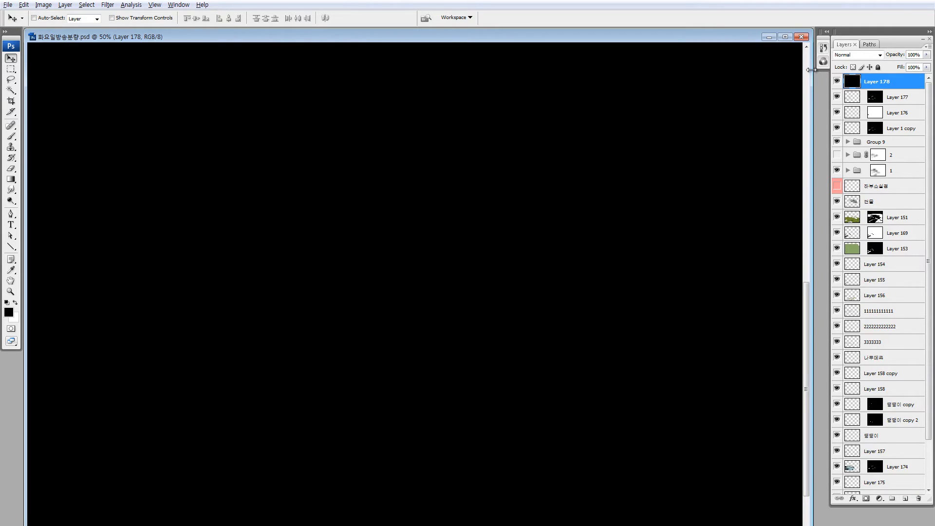
click(848, 57)
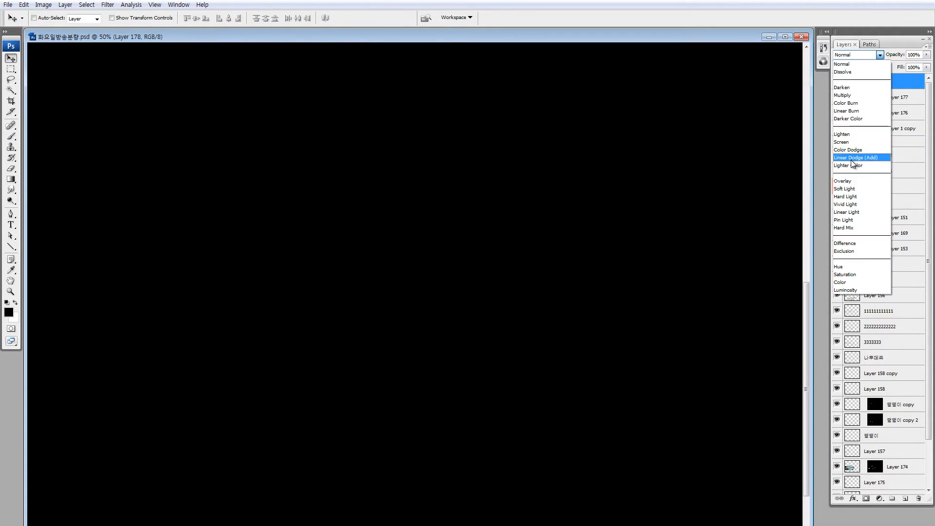
click(859, 148)
click(885, 74)
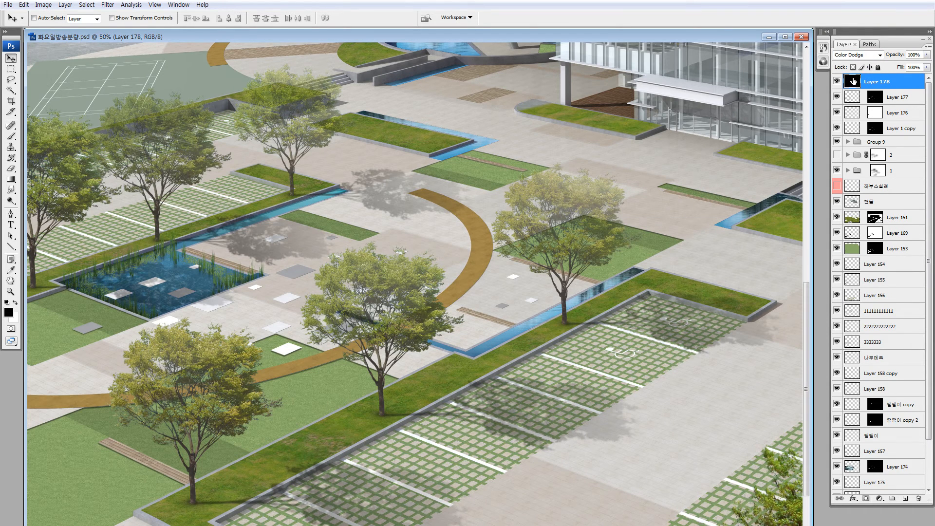
key(b)
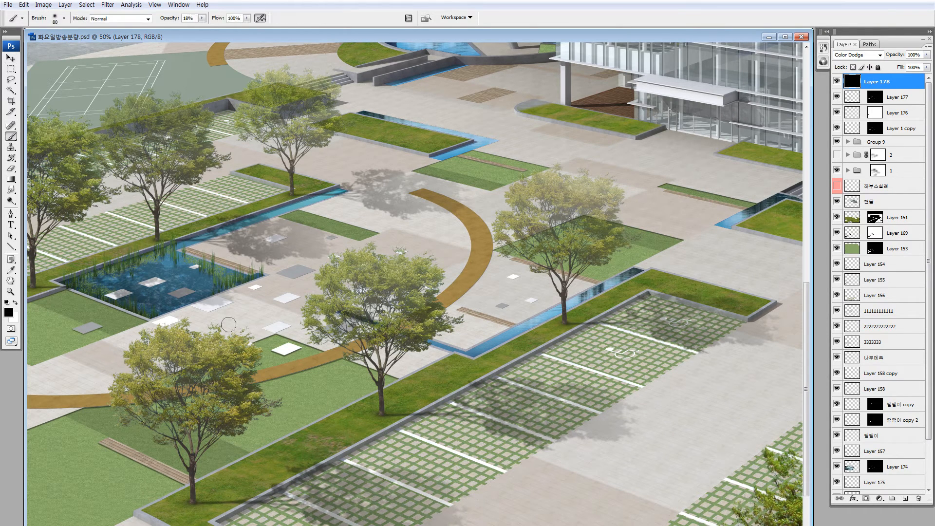
click(14, 304)
Test white strokes on Layer 178, including a 600 px brush at 100% opacity, and refill the layer with black
mouse_move(220, 254)
mouse_down()
mouse_move(471, 246)
mouse_move(404, 261)
mouse_up()
key(ctrl+Delete)
key(bracketright)
key(bracketright)
key(bracketright)
key(bracketright)
key(bracketright)
key(bracketright)
key(bracketright)
key(bracketright)
key(bracketright)
key(bracketright)
key(bracketright)
drag(168, 22, 299, 25)
mouse_move(389, 214)
mouse_down()
mouse_move(462, 370)
mouse_move(426, 522)
mouse_move(209, 345)
mouse_up()
key(ctrl+Delete)
Clear the right half of Layer 178's black fill and compare the layer in Normal and Color Dodge modes
key(ctrl+minus)
key(ctrl+minus)
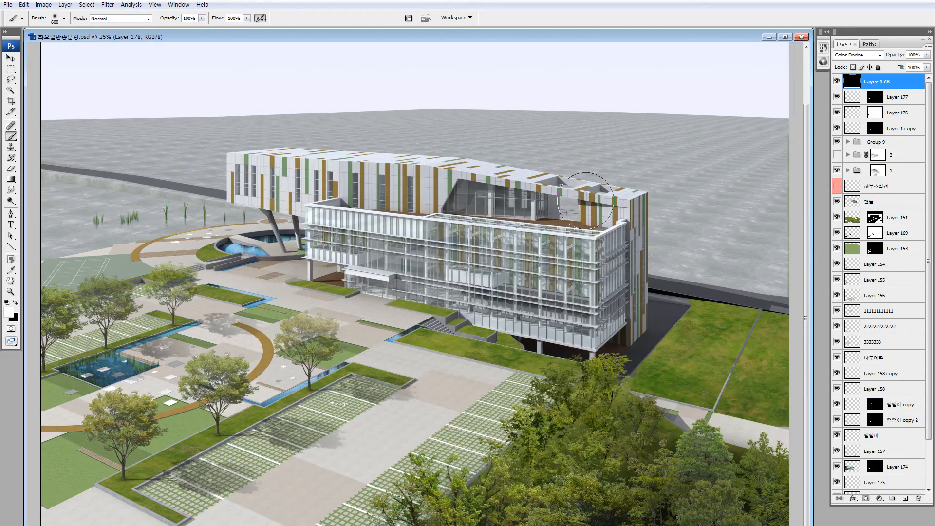
key(m)
drag(423, 46, 578, 284)
key(ctrl+minus)
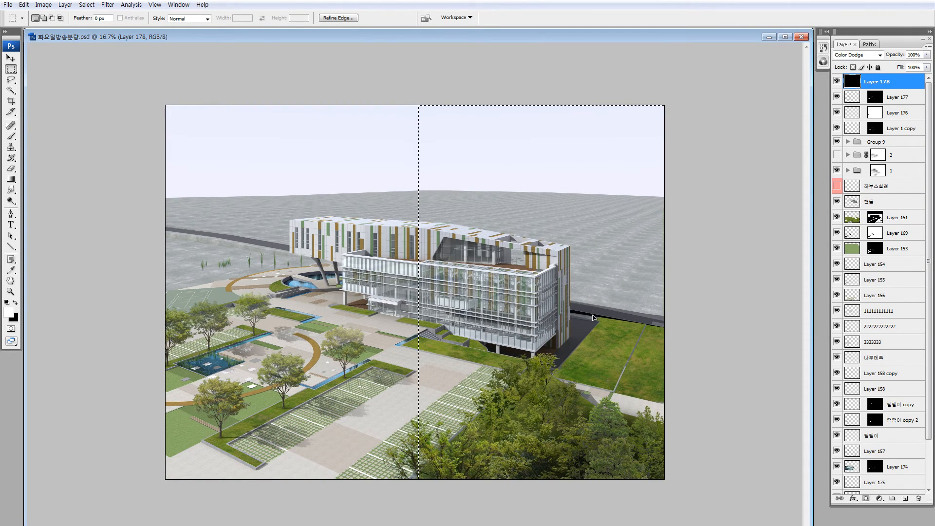
drag(593, 318, 582, 290)
key(ctrl+d)
click(857, 54)
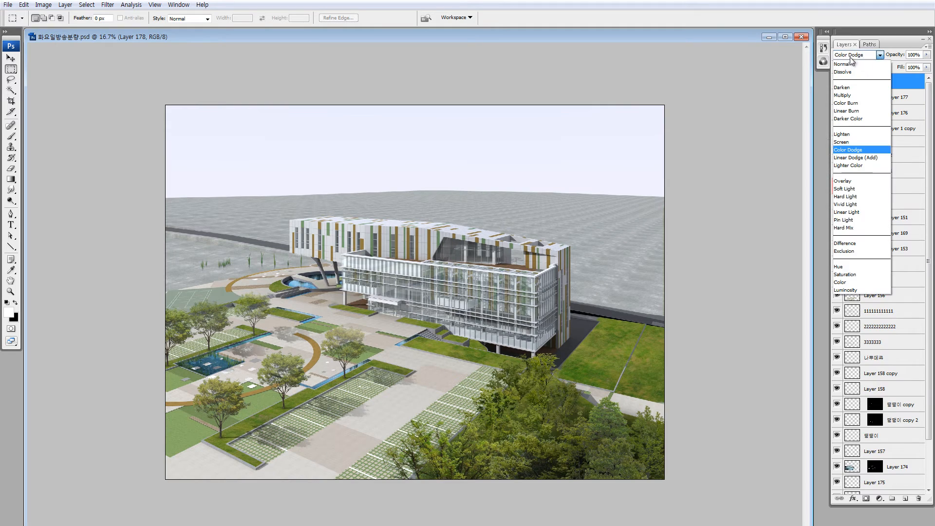
click(850, 56)
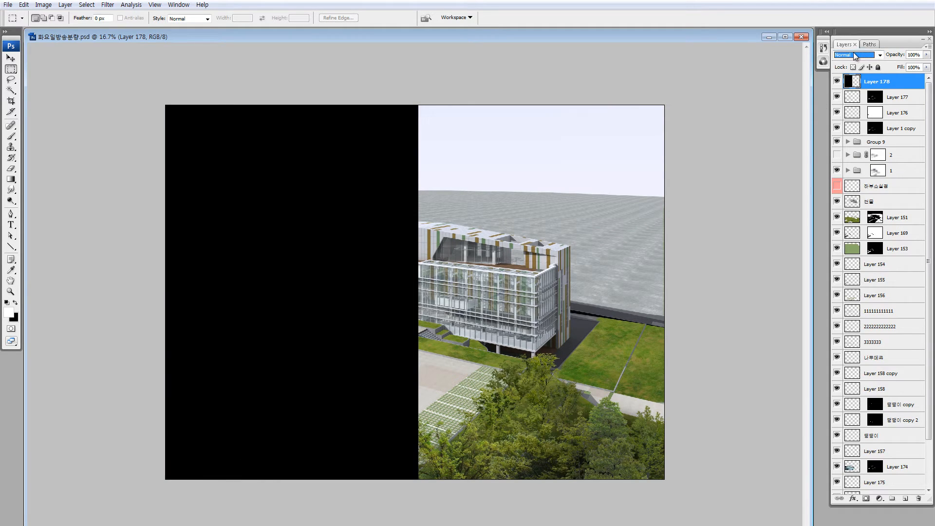
click(853, 54)
click(850, 150)
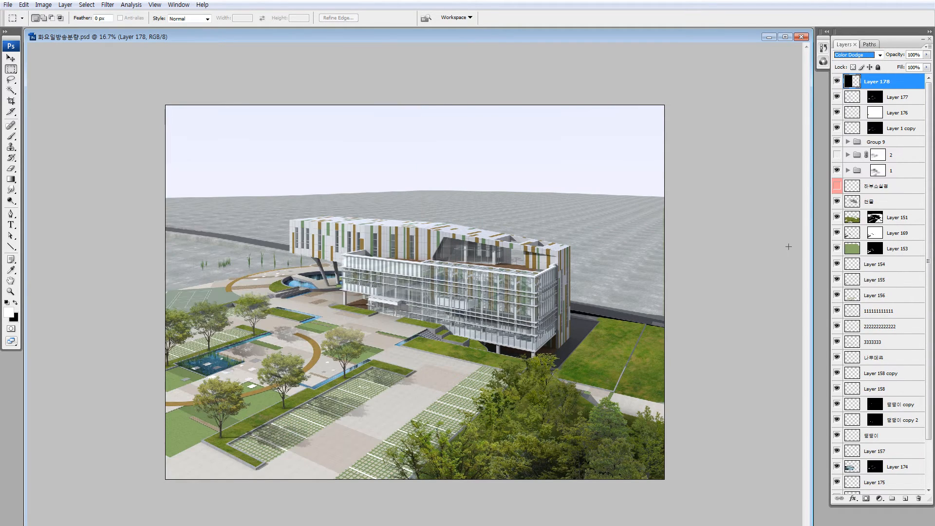
Try a block selection on Layer 178 and a 600 px white stroke curving across the building, and undo the stroke
drag(282, 173, 504, 375)
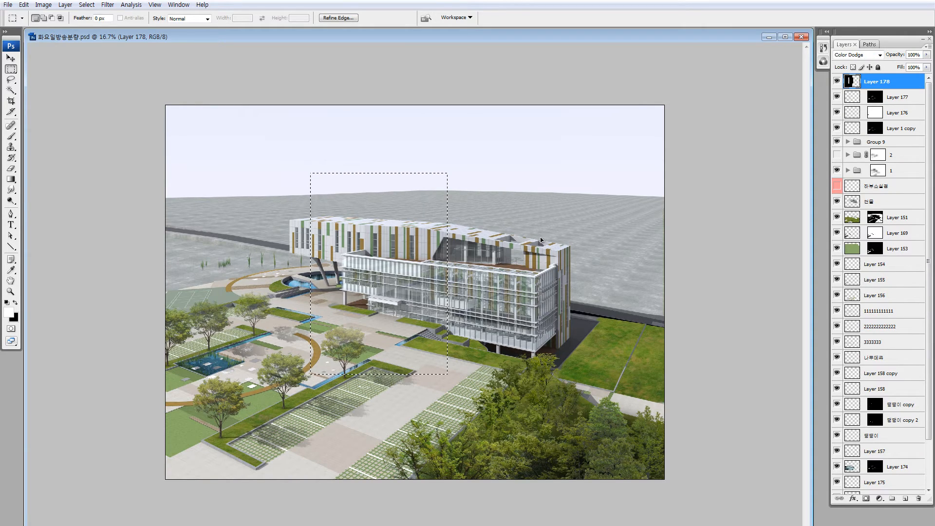
drag(494, 151, 593, 312)
key(ctrl+d)
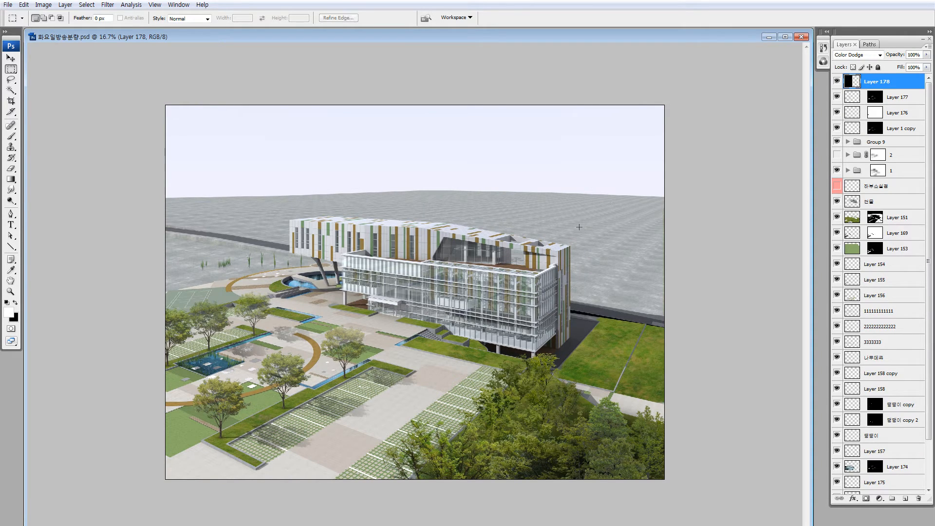
key(b)
mouse_move(622, 188)
mouse_down()
mouse_move(586, 184)
mouse_move(515, 233)
mouse_move(483, 307)
mouse_move(434, 345)
mouse_move(386, 364)
mouse_move(325, 353)
mouse_move(305, 321)
mouse_move(440, 192)
mouse_up()
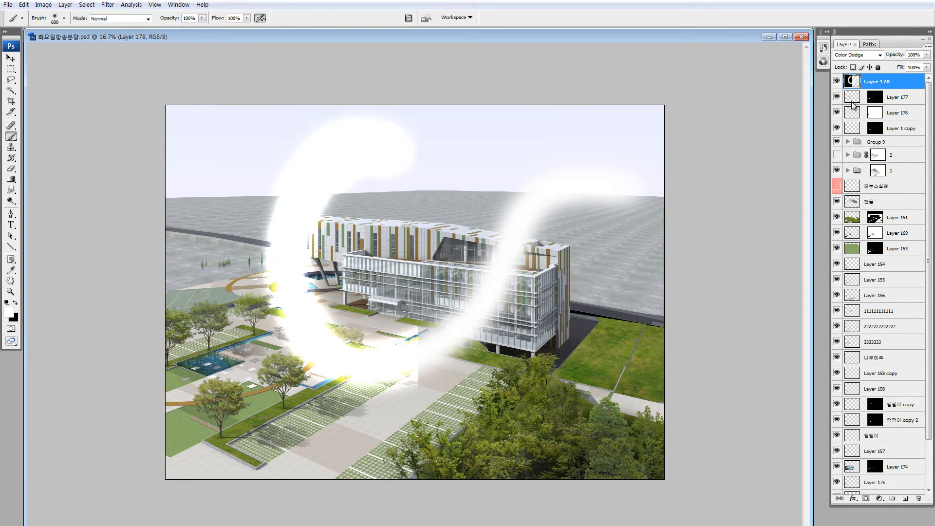
key(ctrl+z)
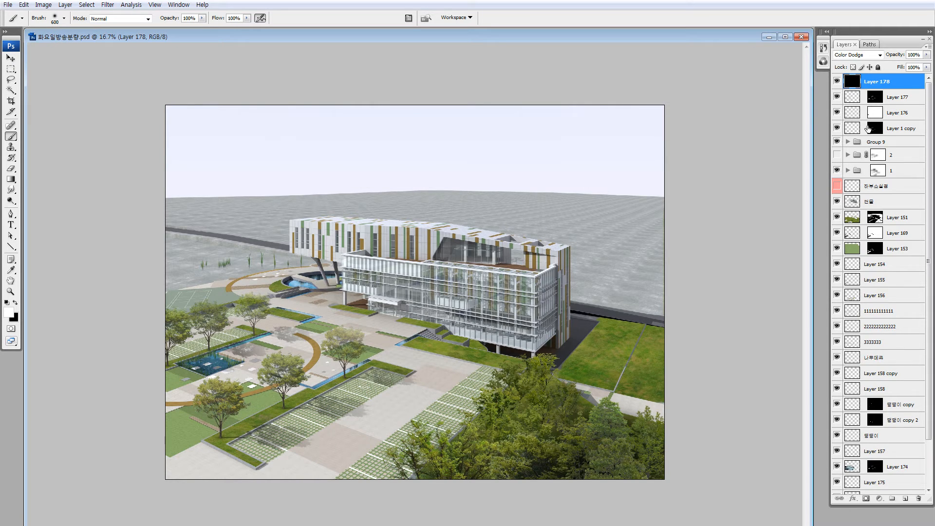
Copy Layer 177's mask onto Layer 178 and make the layer's image active instead of its mask
drag(871, 78, 870, 79)
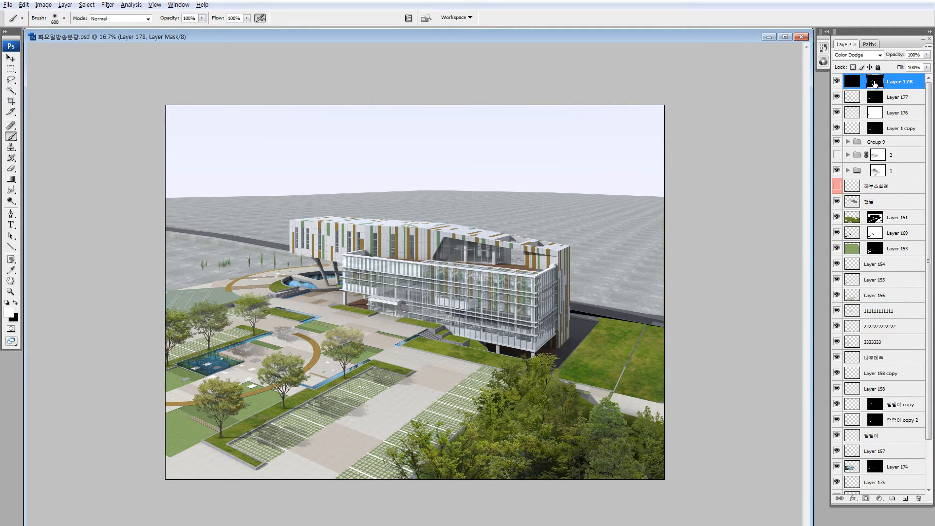
alt+click(874, 83)
click(851, 80)
click(850, 86)
Try a 600 px white stroke at full opacity over the square pond and its channel, and undo it
mouse_move(255, 349)
mouse_down()
mouse_move(229, 370)
mouse_move(321, 298)
mouse_up()
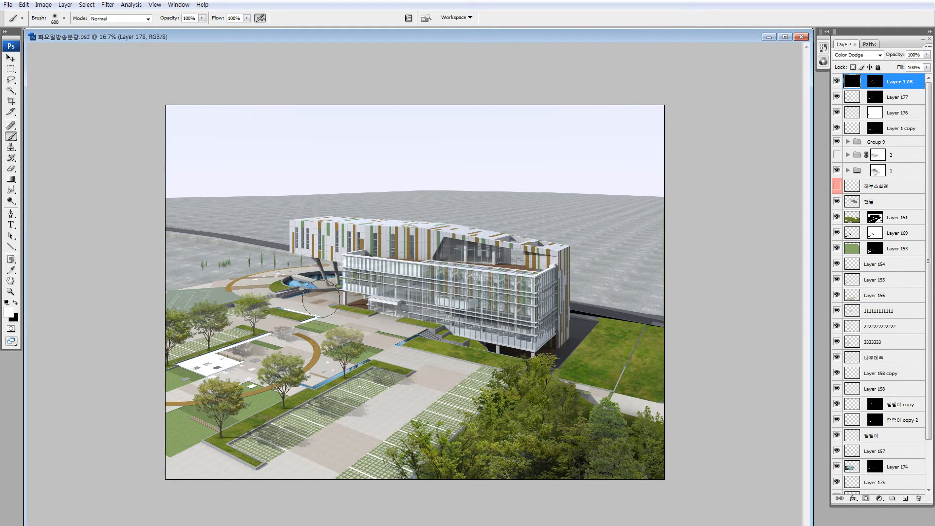
key(ctrl+alt+z)
key(ctrl+alt+z)
Brighten the water in the square pond with a 250 px white brush at 18% opacity on Layer 178
key(z)
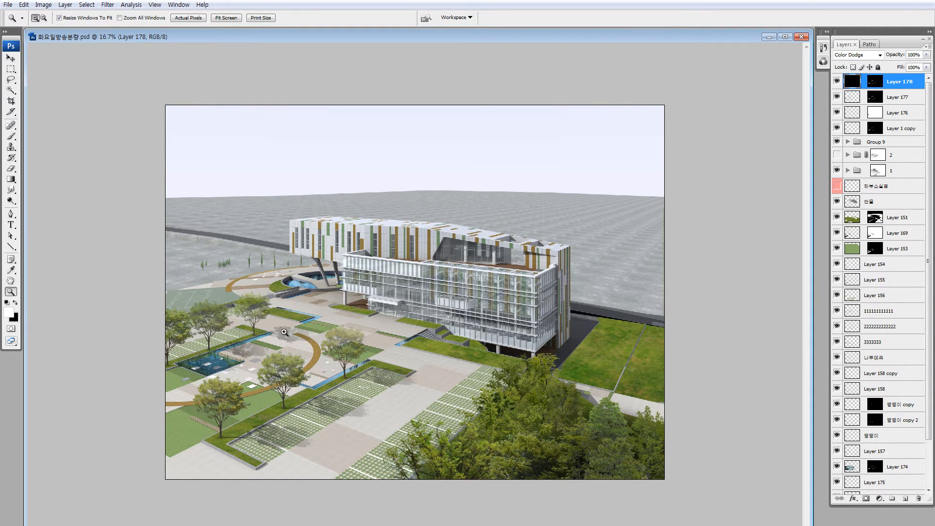
drag(123, 440, 370, 286)
key(b)
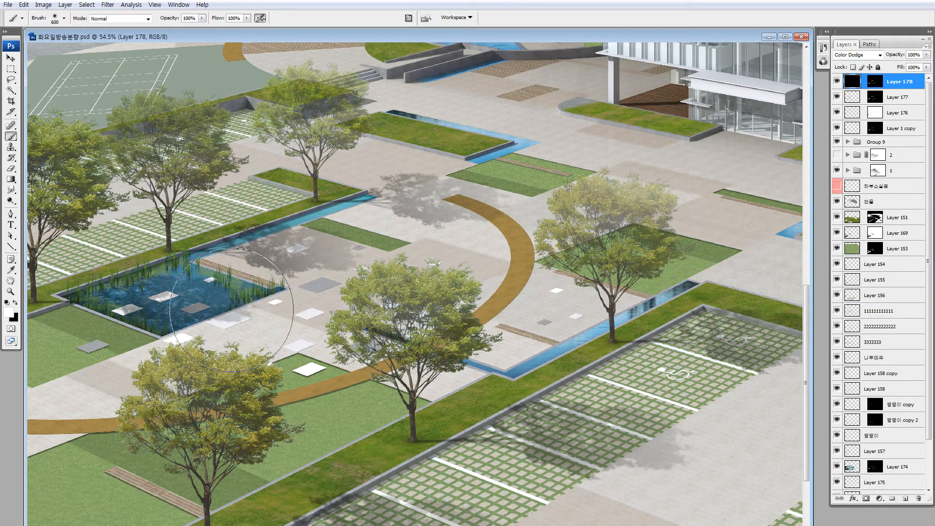
key(bracketleft)
key(bracketleft)
key(bracketleft)
key(bracketleft)
click(176, 287)
click(177, 285)
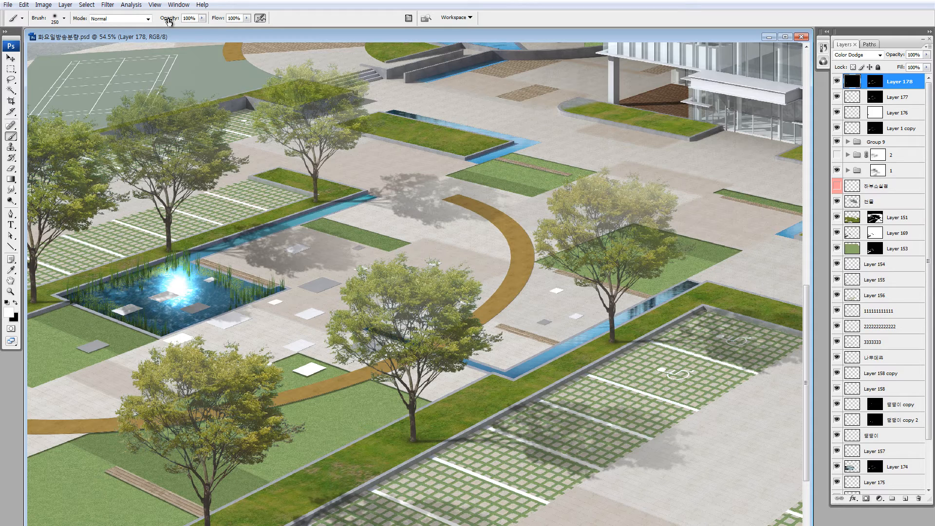
key(ctrl+z)
drag(169, 21, 156, 17)
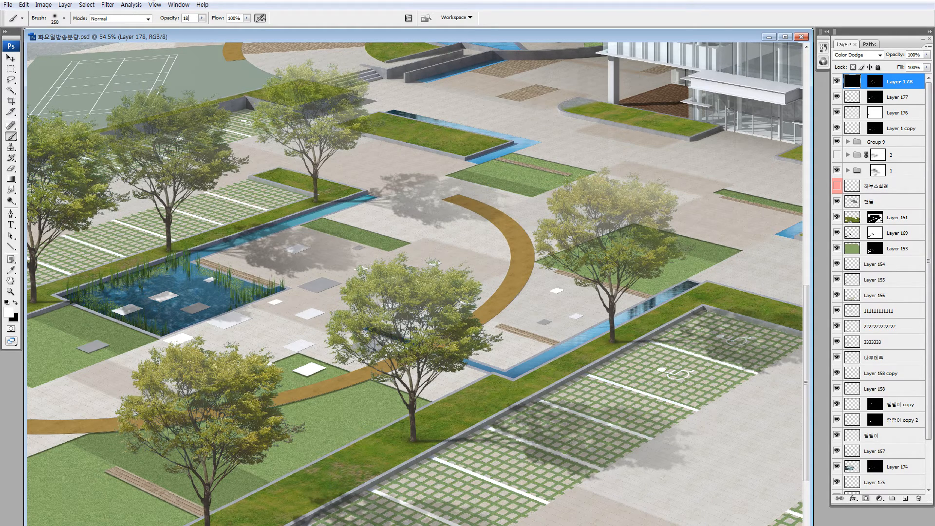
mouse_move(145, 303)
mouse_down()
mouse_move(199, 298)
mouse_move(148, 295)
mouse_move(213, 285)
mouse_move(197, 280)
mouse_move(182, 277)
mouse_move(205, 289)
mouse_move(175, 293)
mouse_move(237, 329)
mouse_up()
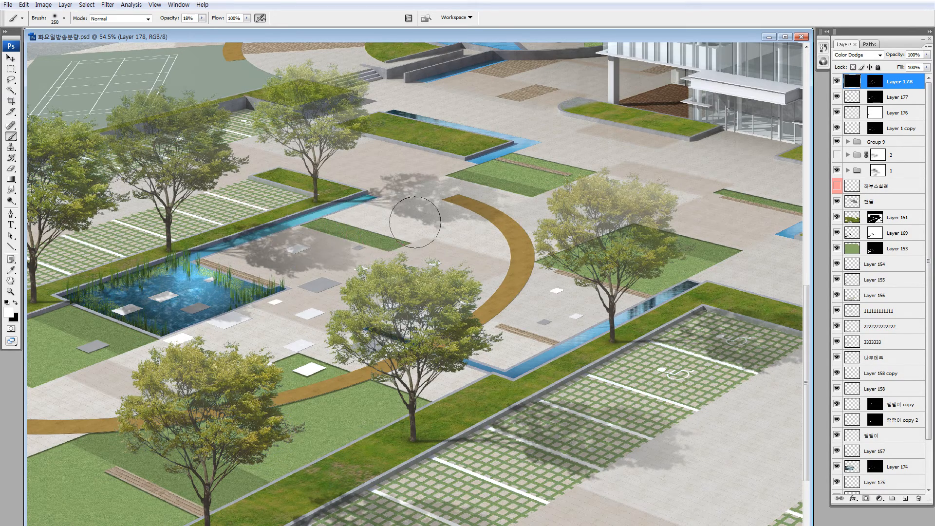
Reduce the brush to 125 px and paint soft highlights on the water channels and curved pools
drag(497, 113, 403, 240)
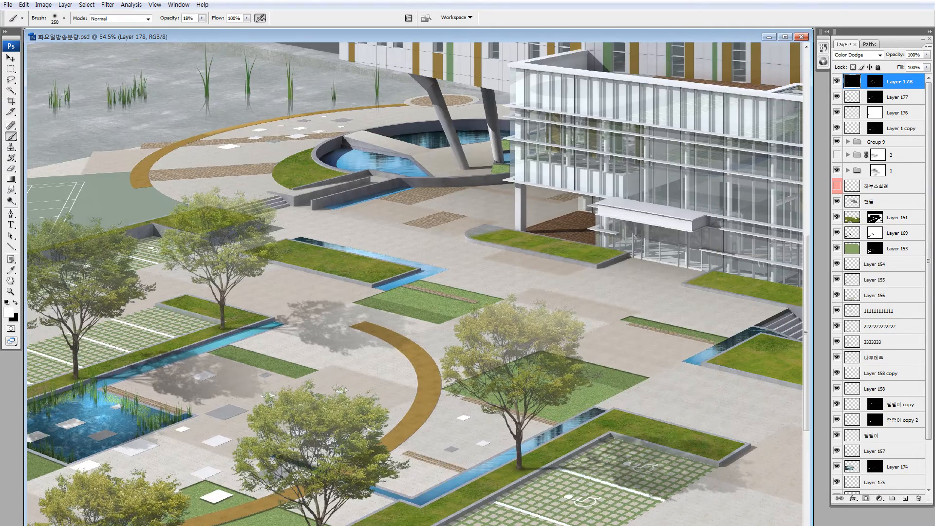
key(bracketleft)
key(bracketleft)
key(bracketleft)
key(bracketleft)
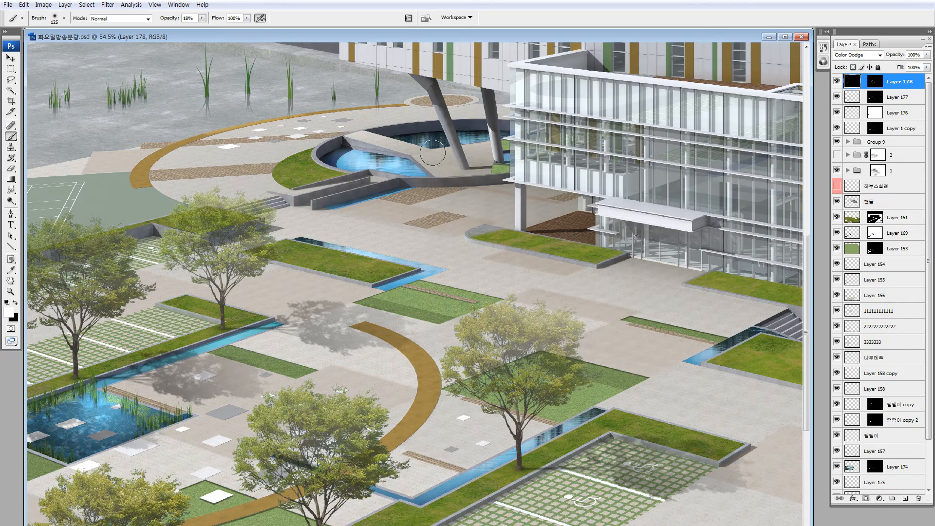
mouse_move(561, 365)
mouse_down()
mouse_move(442, 290)
mouse_move(680, 266)
mouse_up()
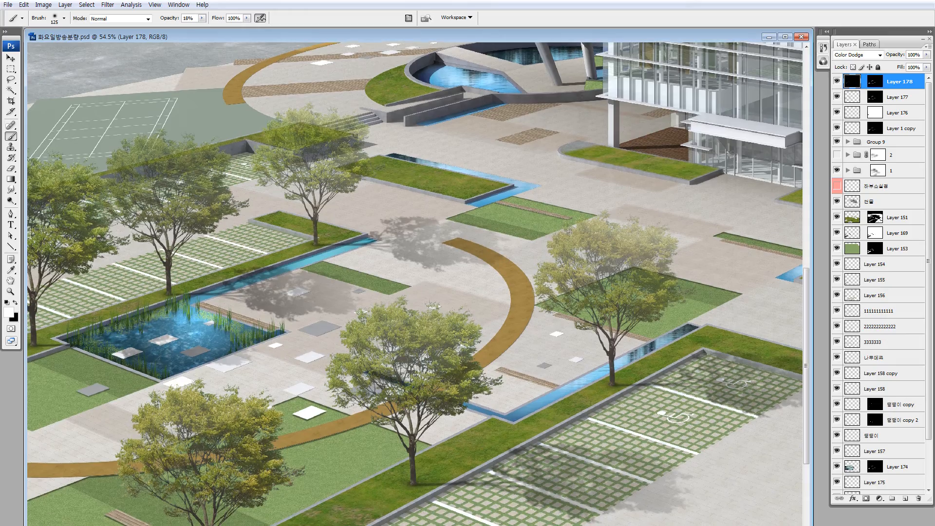
Build up finer highlights on the square pond's water with a 30 px white brush at 18% opacity
mouse_move(167, 331)
mouse_down()
mouse_move(192, 343)
mouse_move(191, 335)
mouse_move(171, 352)
mouse_move(163, 347)
mouse_move(150, 364)
mouse_move(178, 354)
mouse_up()
key(bracketleft)
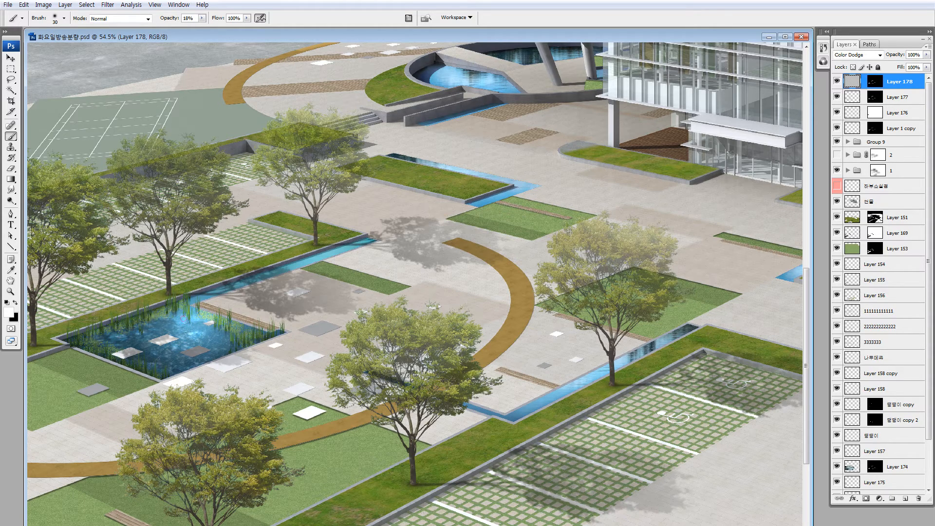
click(183, 320)
drag(171, 337, 143, 333)
Switch to ACDSee Pro 3 and open the lens flare folder %%렌즈플레이어 inside 03완벽소스
key(alt+Tab)
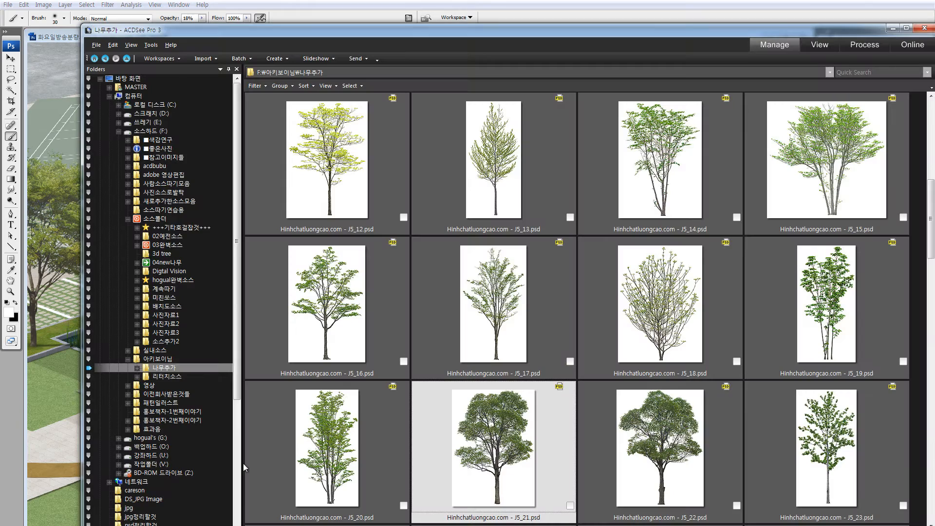
click(137, 245)
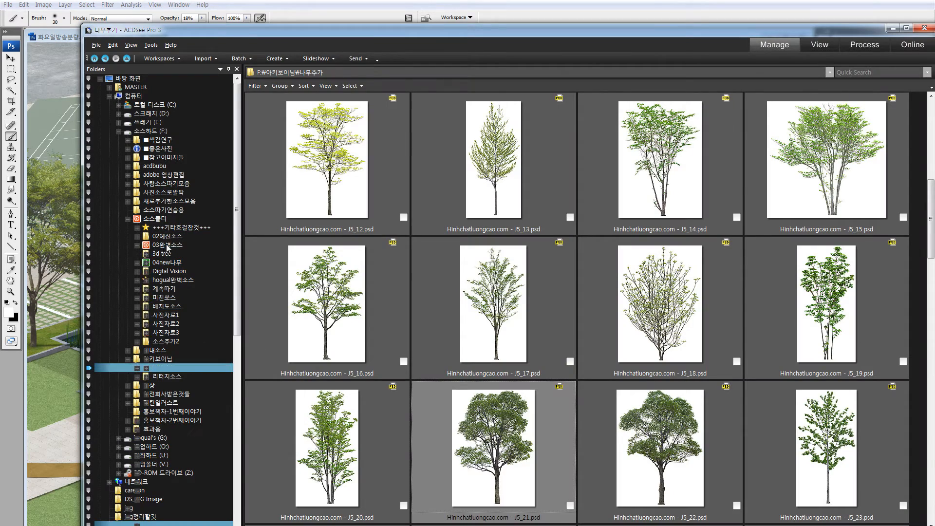
click(168, 246)
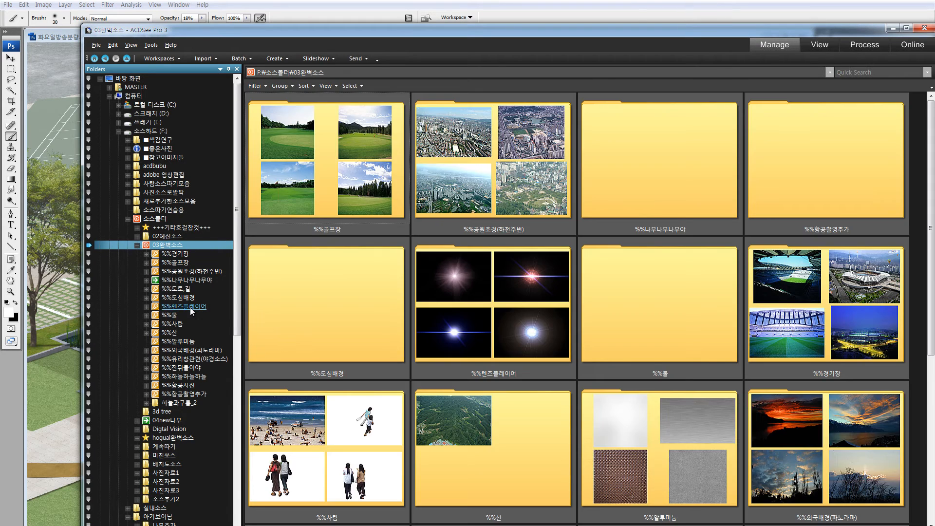
click(190, 306)
Look through the lens flare images with black backgrounds, including the ies 정리_이미지 subfolder
scroll(656, 456, down, 10)
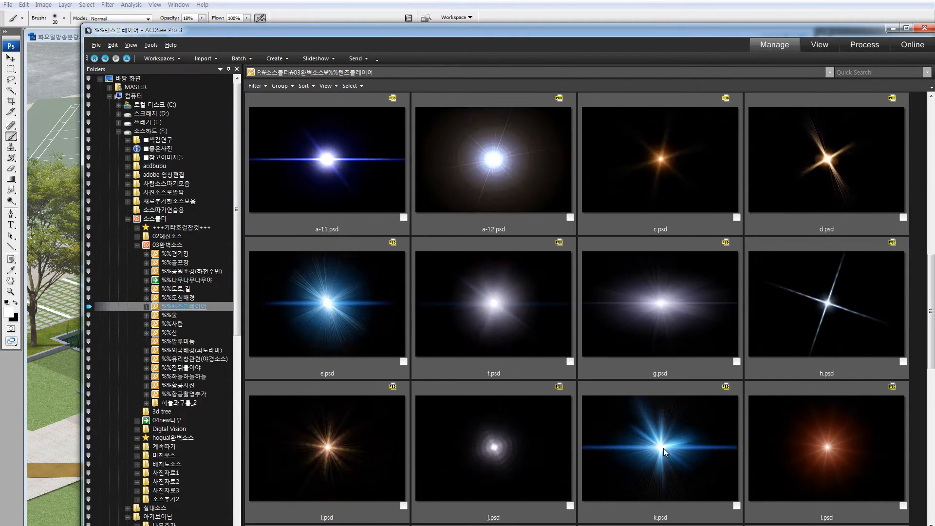
scroll(615, 262, up, 10)
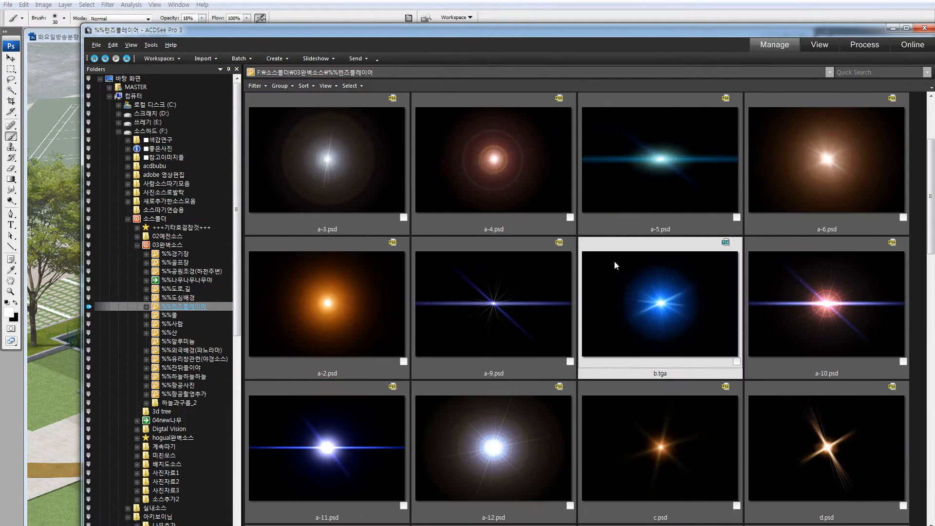
double_click(628, 188)
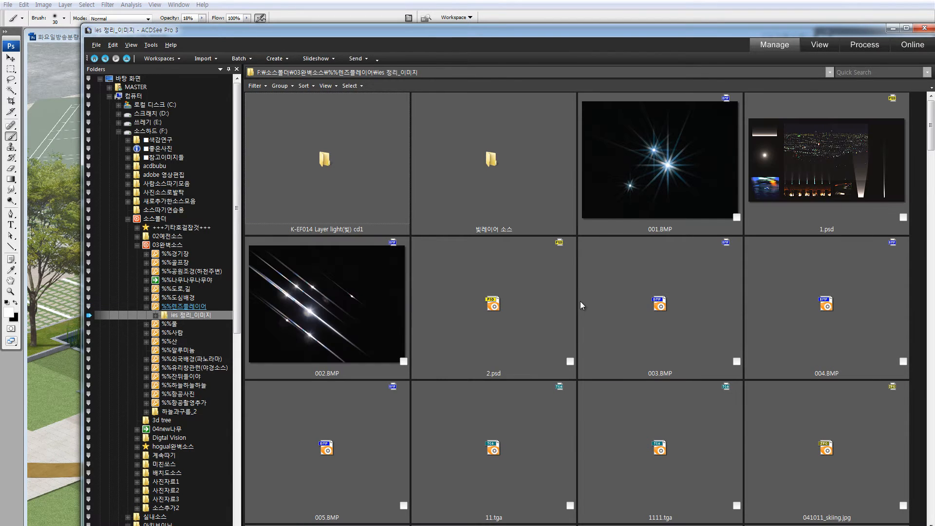
scroll(581, 302, down, 2)
key(BackSpace)
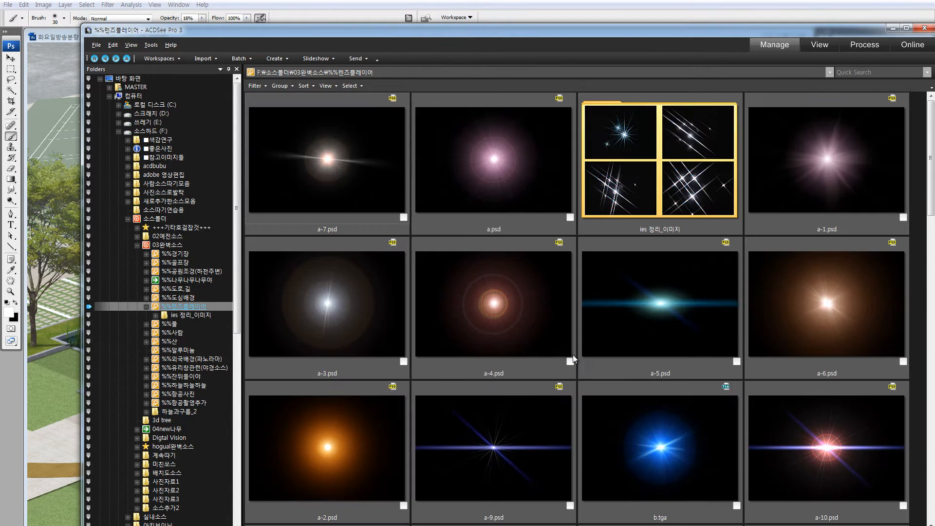
scroll(573, 359, down, 5)
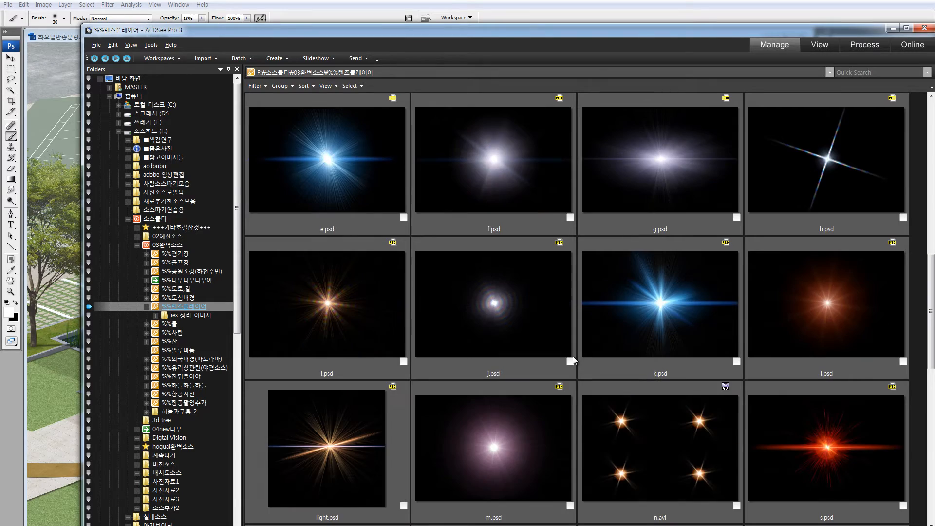
Switch to Photoshop and move the star flare image from h.psd into the landscape document over the square pond
click(56, 386)
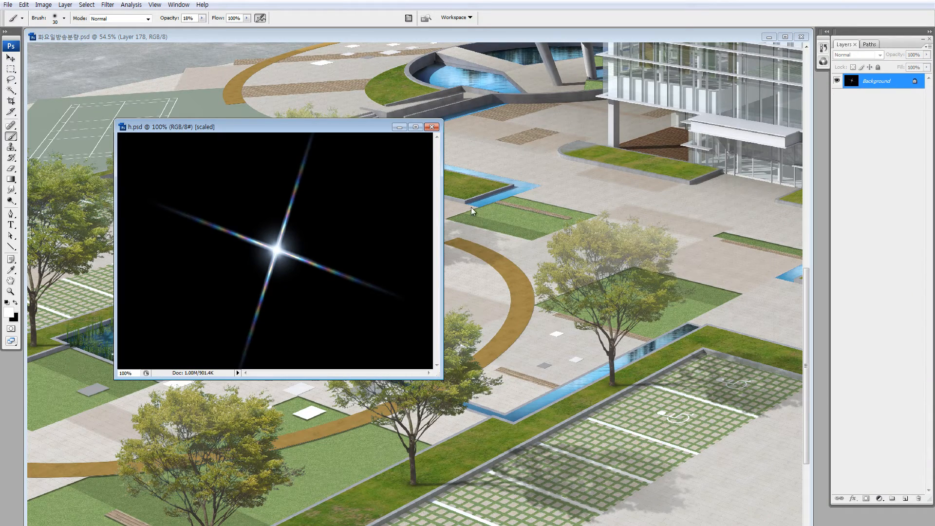
key(v)
drag(460, 237, 203, 315)
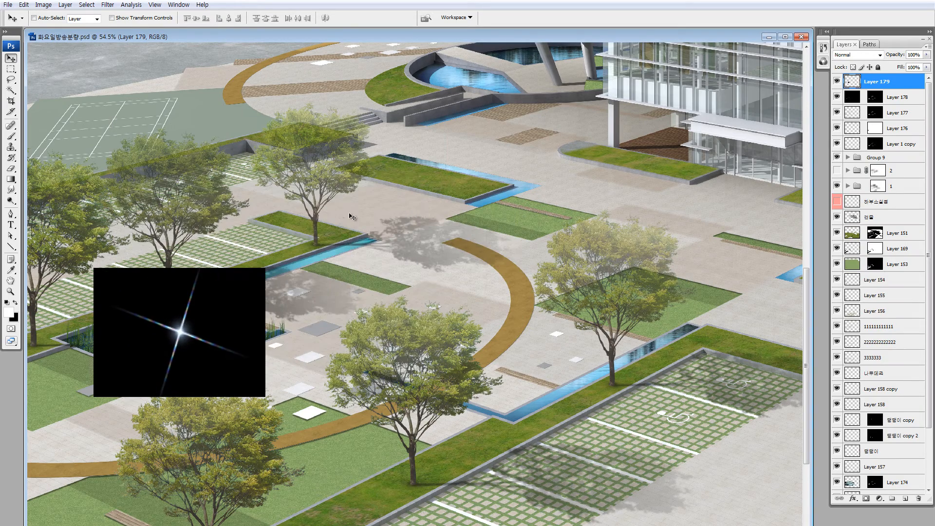
Set the flare layer's blend mode to Color Dodge and move the star onto the pond's bright water
click(872, 55)
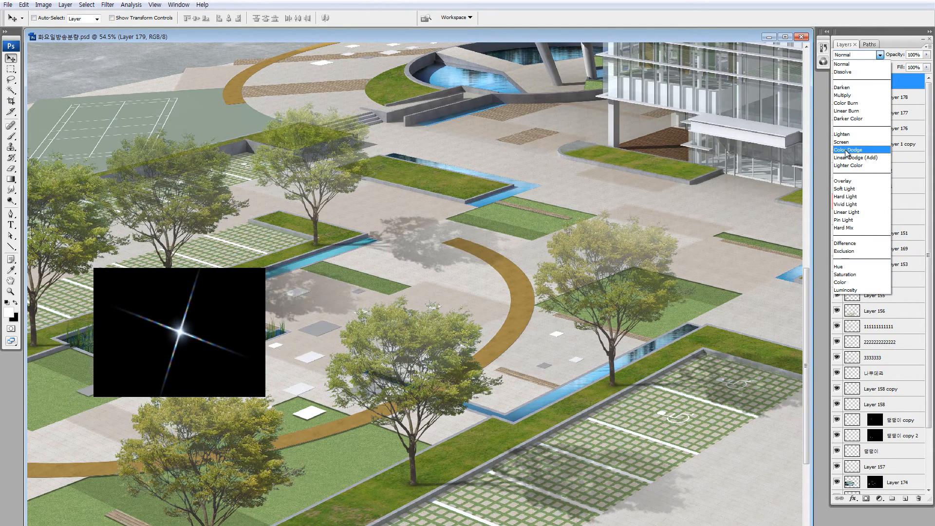
click(857, 149)
drag(190, 338, 197, 314)
Rotate the star flare about 25.5° and scale it down to a small sparkle on the pond
key(ctrl+t)
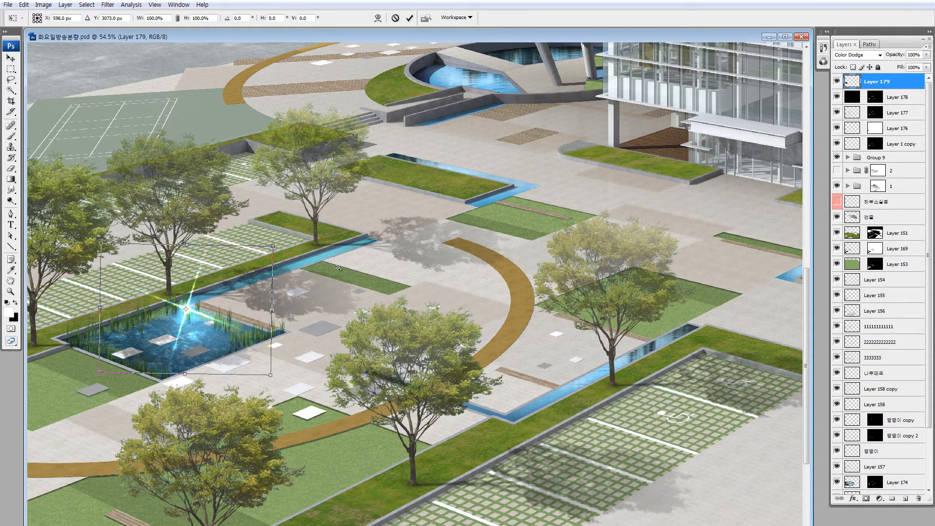
drag(337, 254, 338, 266)
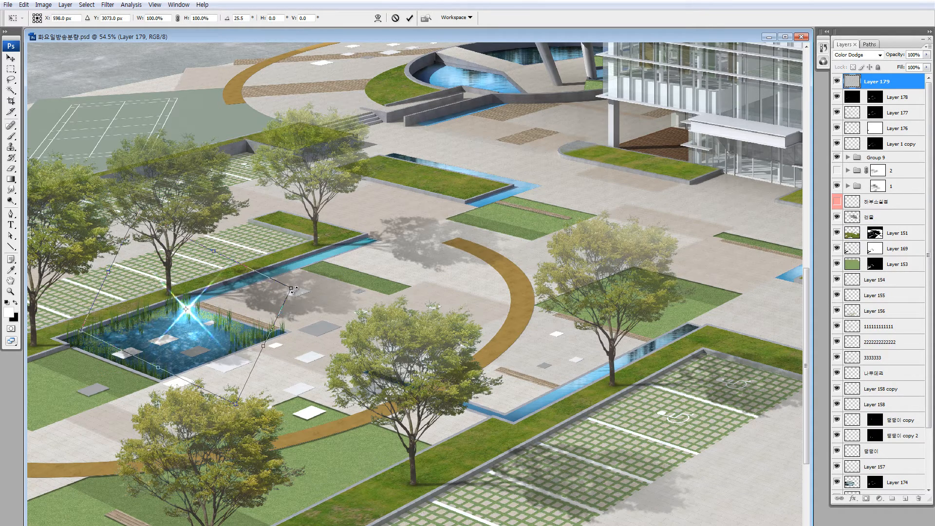
drag(291, 289, 208, 341)
key(Return)
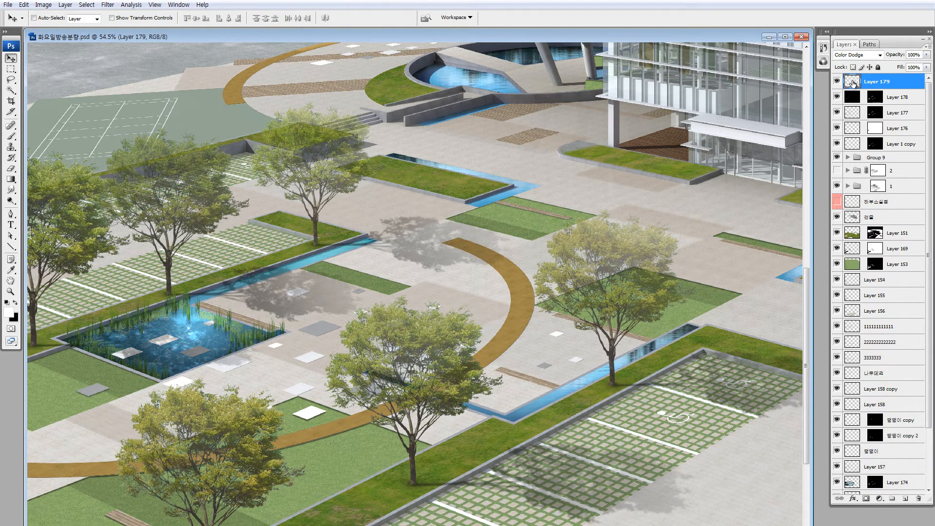
Put the sparkle's Layer 179 in its own group, reselect the layer, and frame the square pond up close
key(ctrl+g)
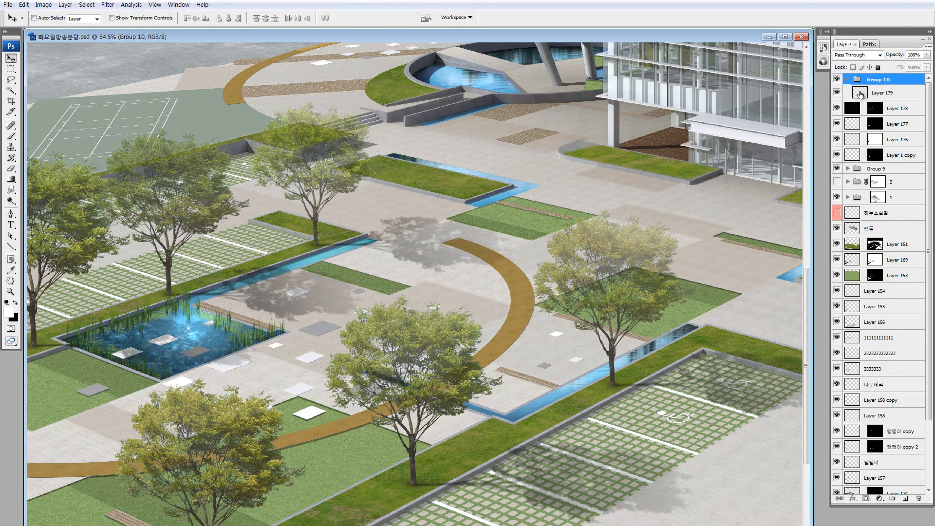
click(860, 96)
key(m)
key(z)
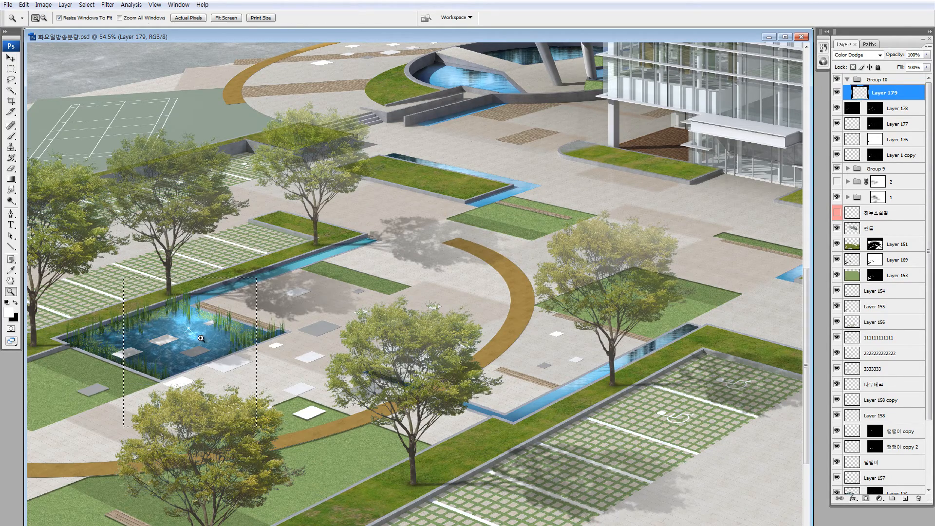
drag(123, 279, 257, 427)
drag(402, 296, 367, 337)
key(ctrl+alt+z)
key(ctrl+alt+z)
key(ctrl+alt+z)
key(ctrl+alt+z)
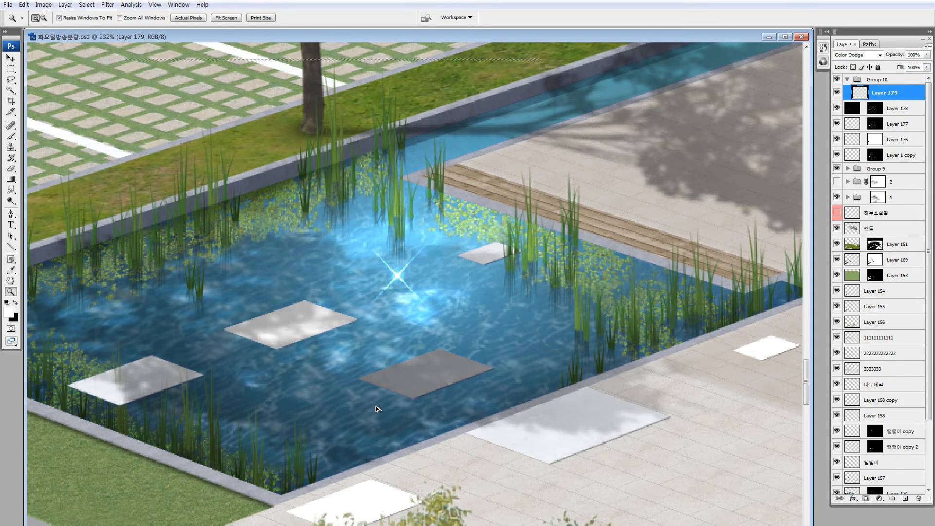
Clear the marquee selection and make Layer 179 inside Group 10 the active layer for moving
key(ctrl+d)
key(v)
click(867, 79)
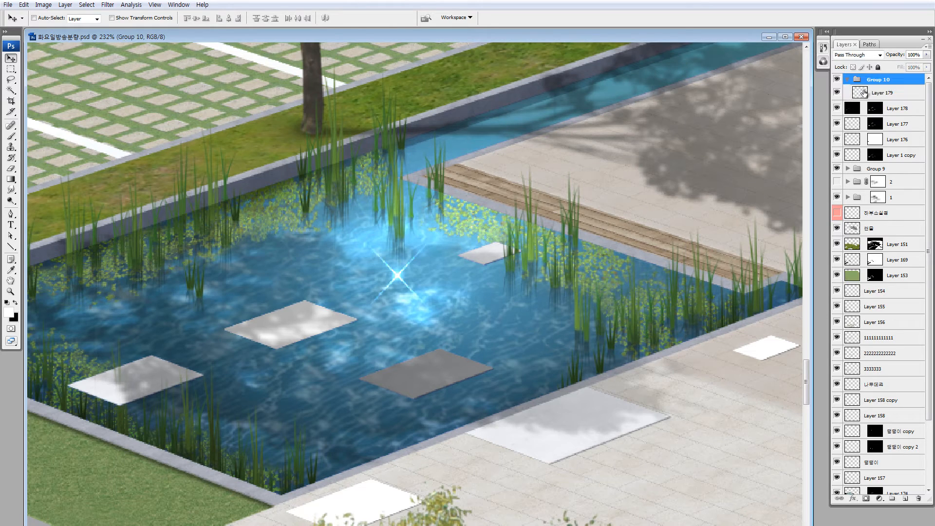
click(861, 93)
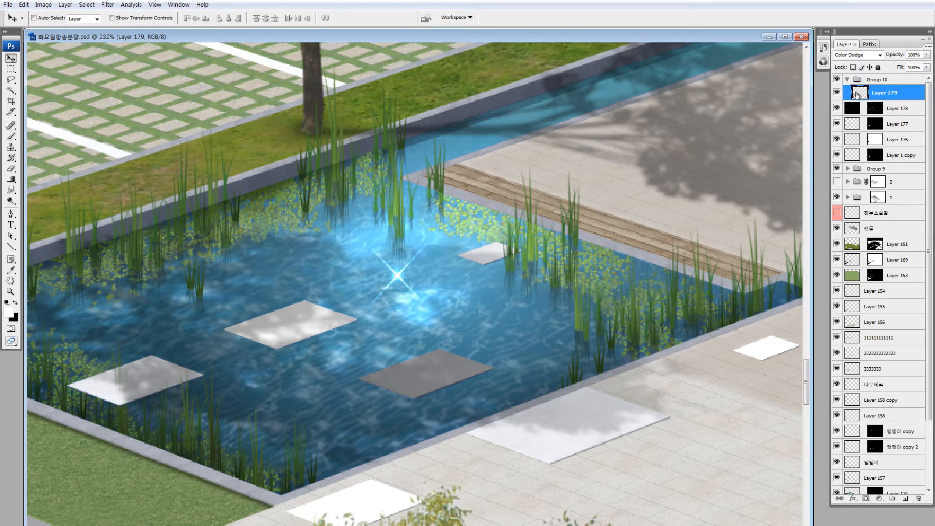
Try scattering full-opacity copies of the sparkle over the pond, then undo the copies and the move
drag(399, 275, 385, 356)
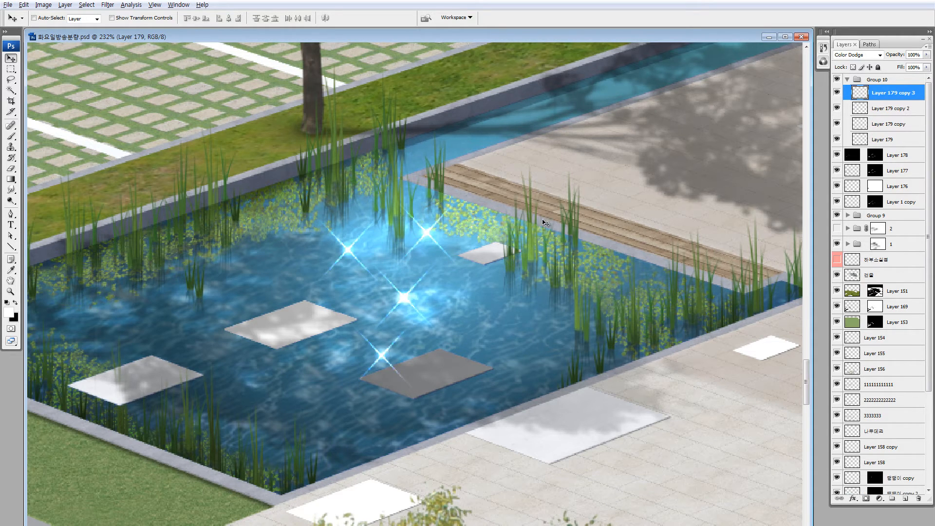
key(ctrl+alt+z)
key(ctrl+alt+z)
key(ctrl+alt+z)
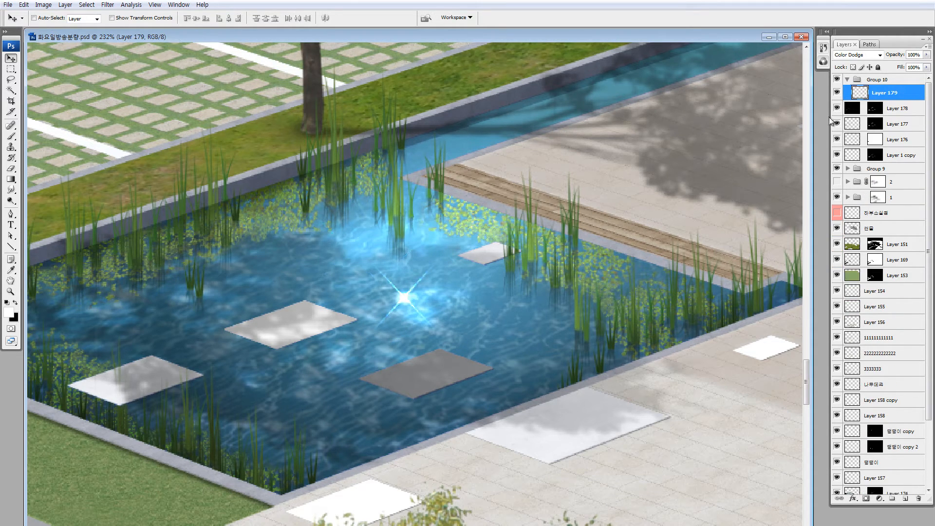
key(ctrl+alt+z)
Lower the sparkle layer's opacity to 50% and place it and a duplicate side by side on the dark water
click(927, 67)
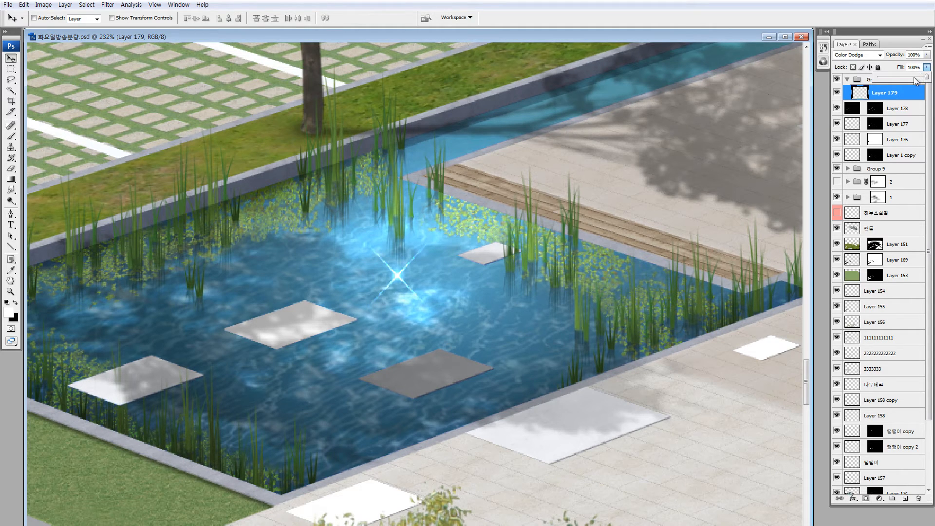
click(927, 54)
drag(915, 69, 913, 68)
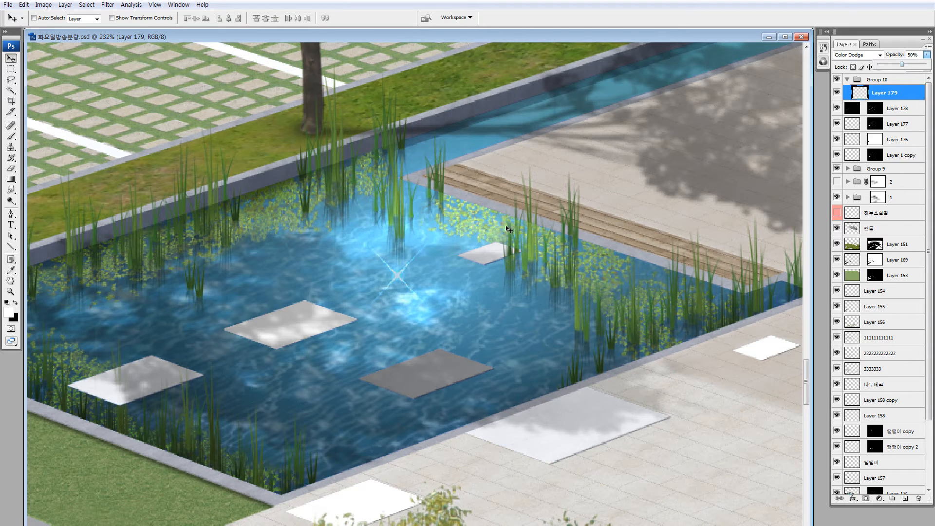
drag(394, 301, 339, 403)
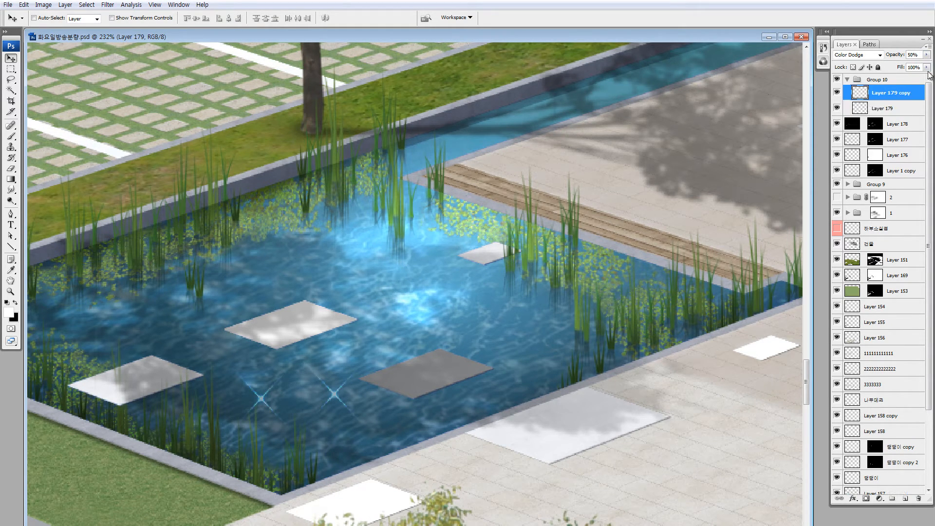
Set the duplicate sparkle's opacity to 100% and its fill to 64%
drag(901, 60, 932, 61)
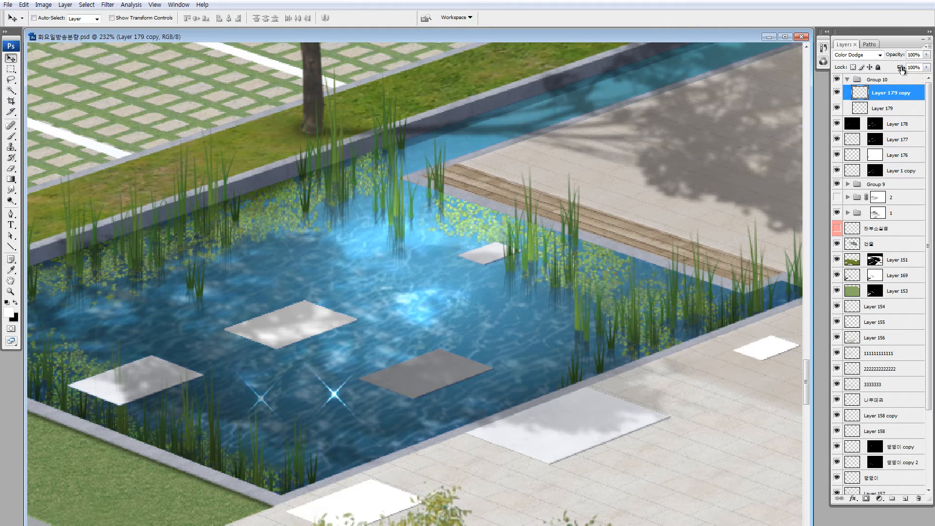
click(928, 68)
drag(906, 79, 909, 77)
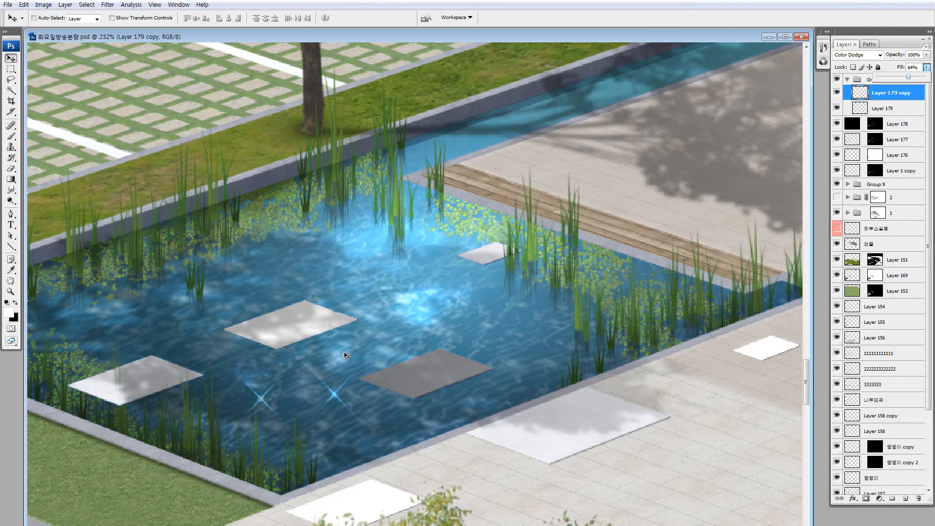
Compare the two sparkles by moving the duplicate over the grey stepping slab, then delete the original 50% opacity sparkle layer
drag(266, 404, 258, 399)
drag(342, 401, 324, 401)
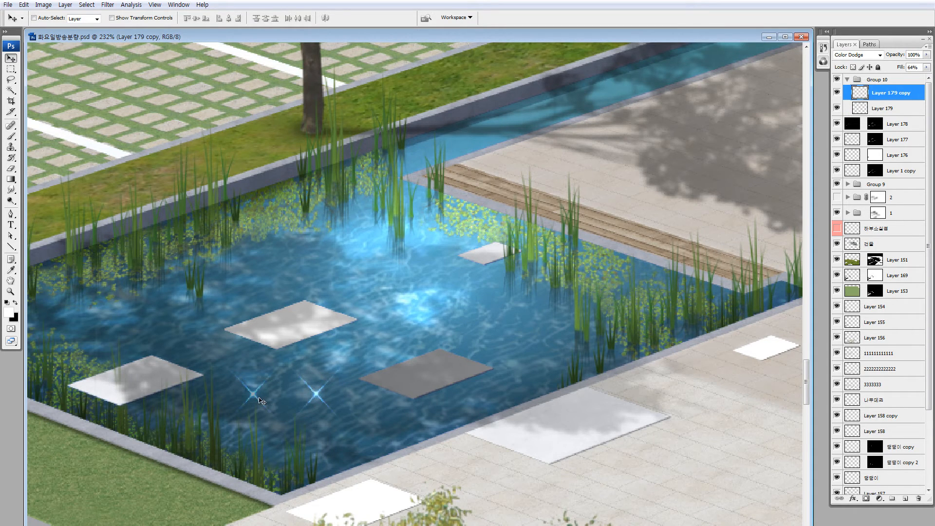
drag(253, 417, 251, 419)
drag(251, 394, 388, 381)
drag(252, 404, 245, 413)
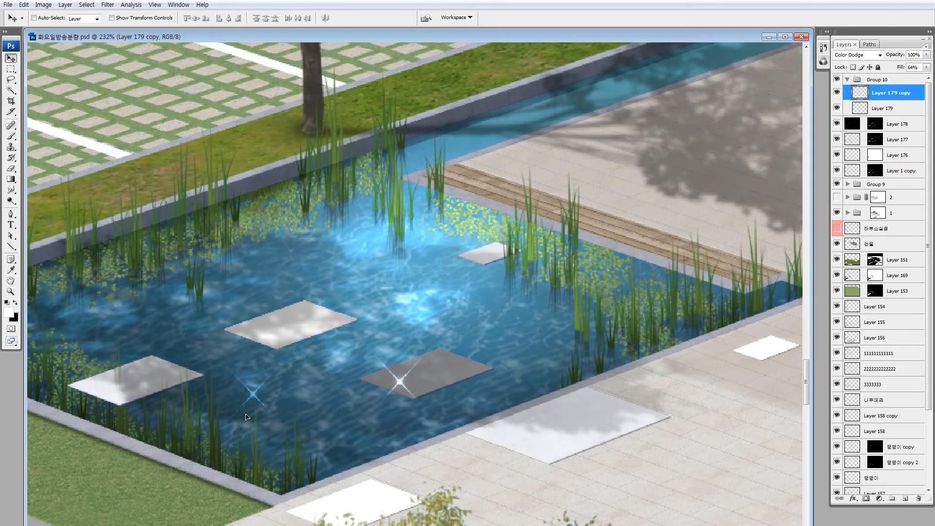
key(Delete)
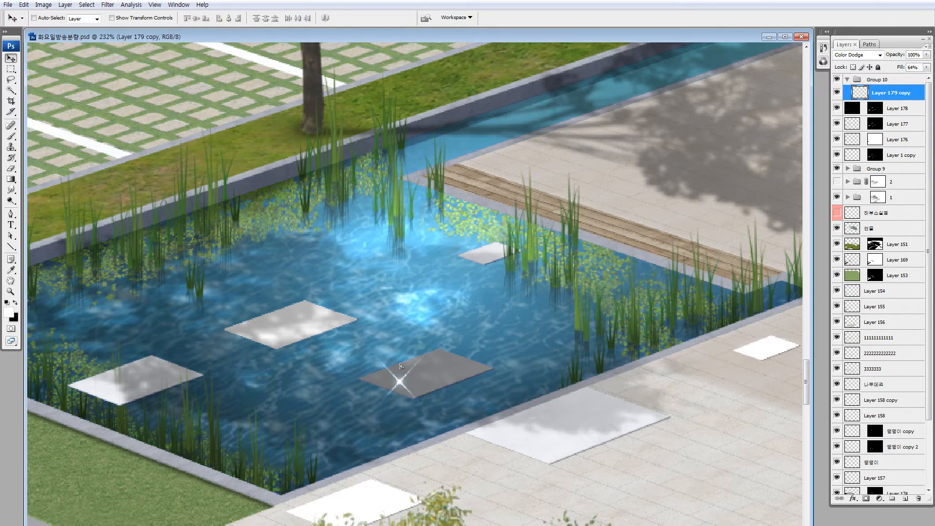
Move the remaining sparkle onto the bright water at the pond's centre and reduce its fill to 30%
drag(400, 366, 403, 295)
click(926, 67)
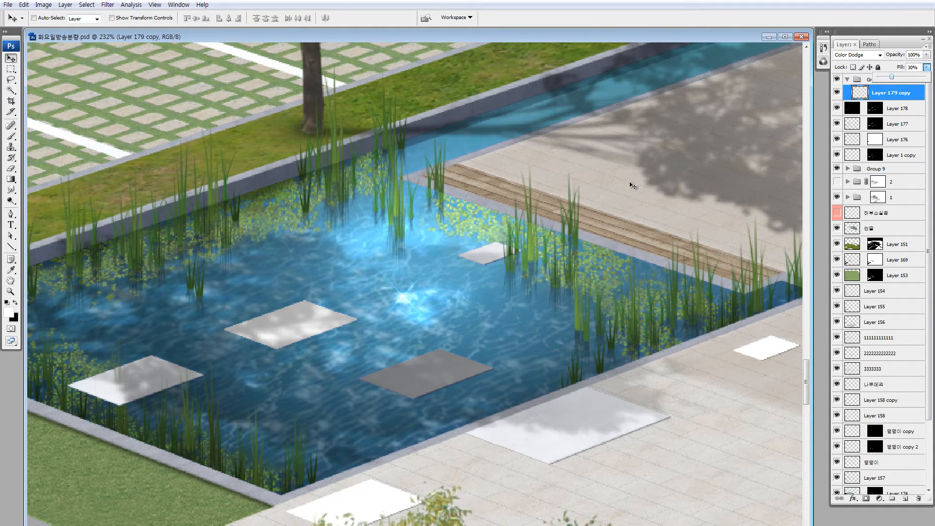
click(422, 315)
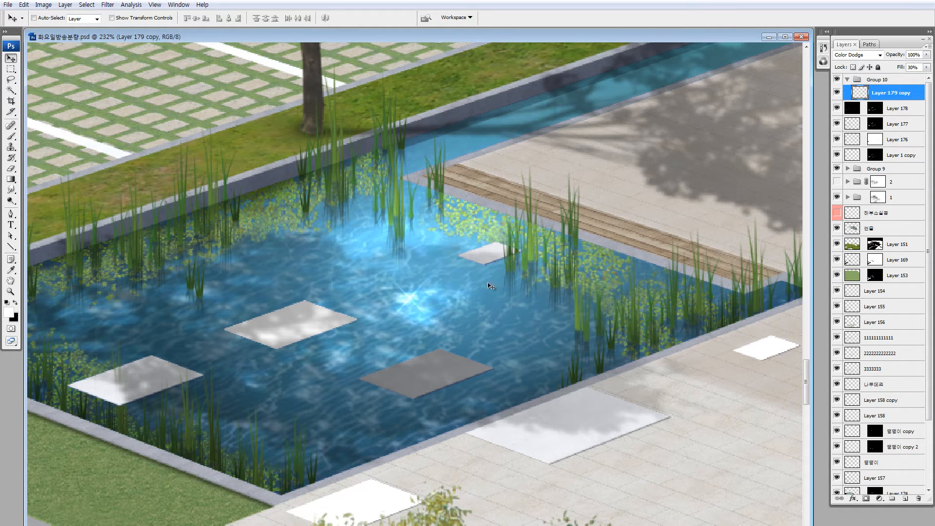
Scatter duplicates of the 30% fill sparkle over the pond's bright water and around the stepping slabs
drag(423, 322, 421, 315)
drag(384, 249, 304, 394)
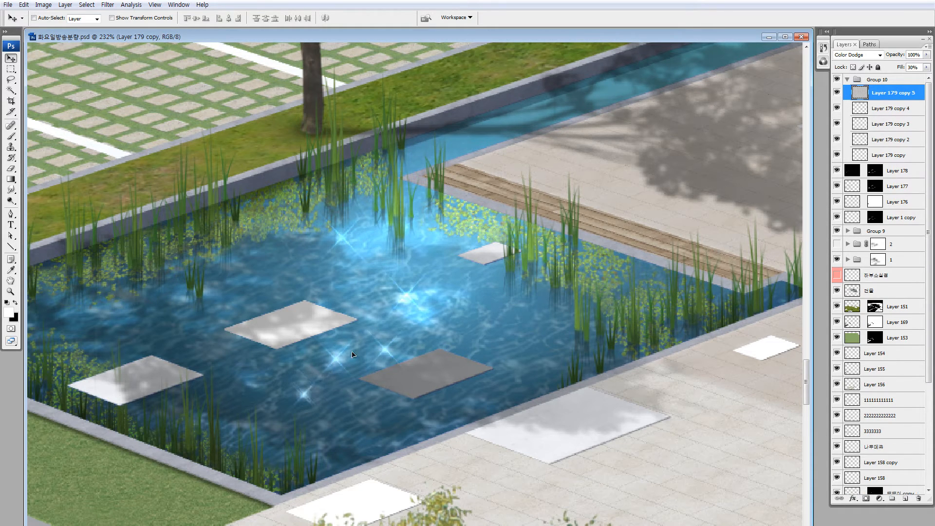
drag(353, 355, 438, 281)
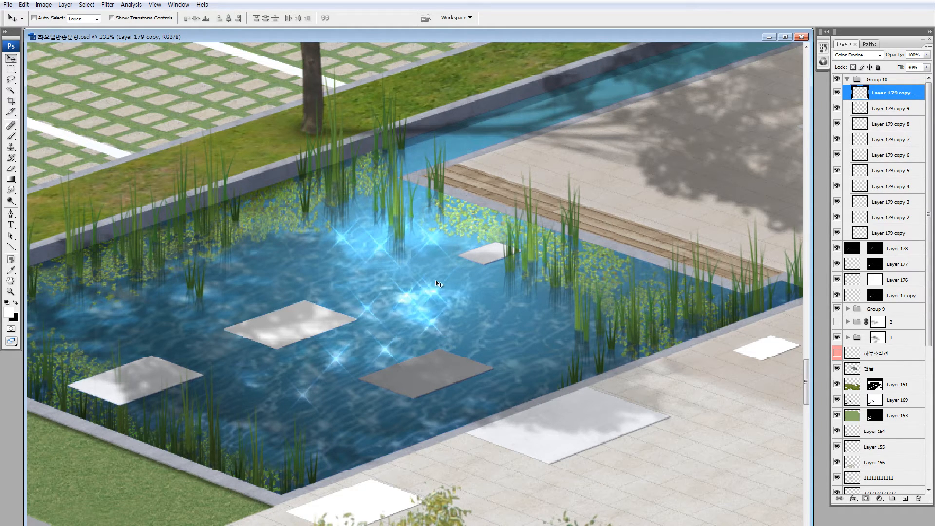
Scale the newest sparkle copy down to about 73.7% width and 79.9% height
key(ctrl+t)
drag(485, 236, 453, 264)
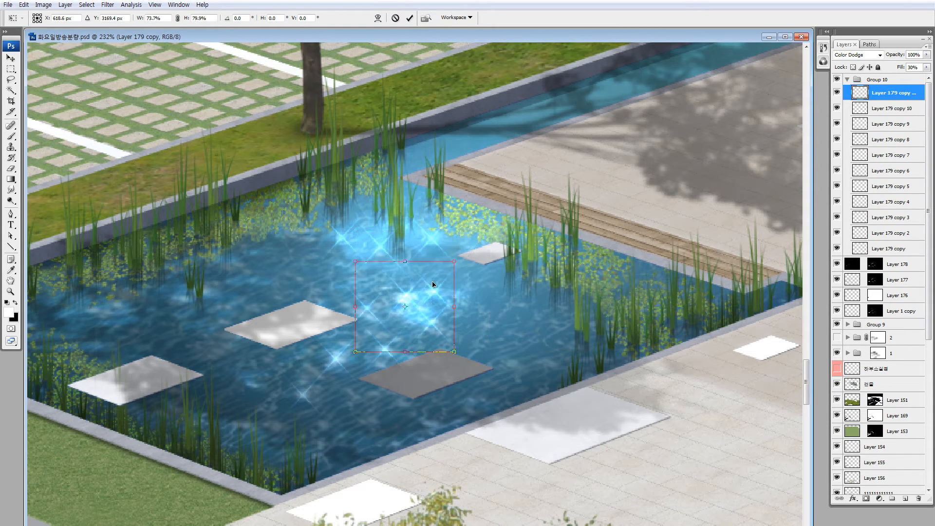
key(Return)
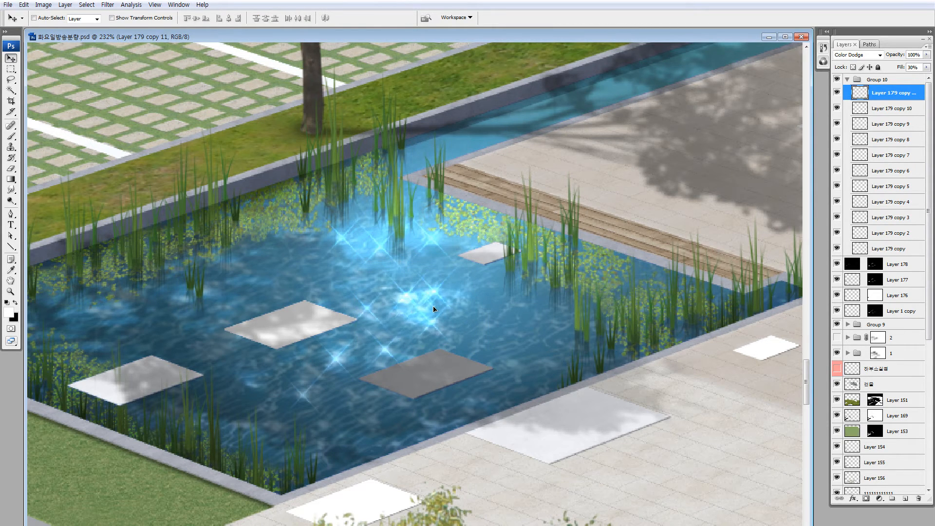
Duplicate the smaller sparkle and lower the new copy's fill to 10%
key(ctrl+j)
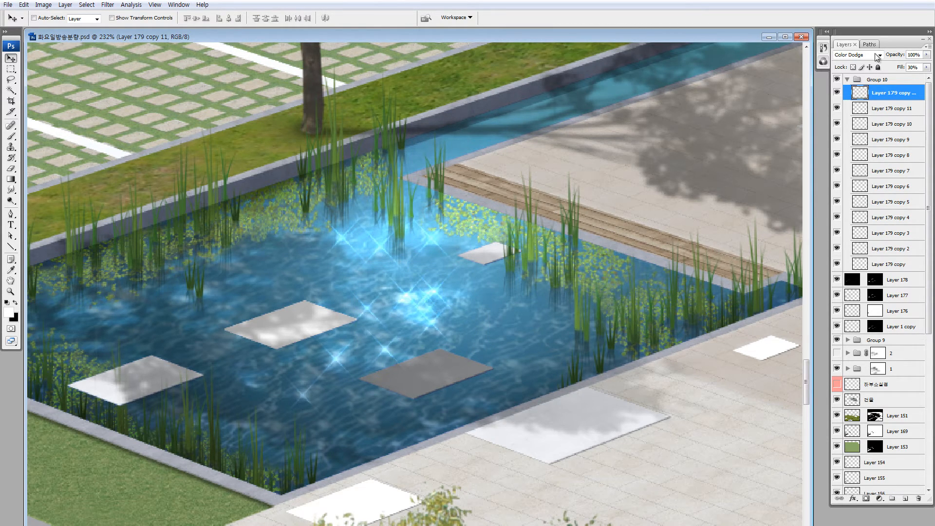
click(927, 67)
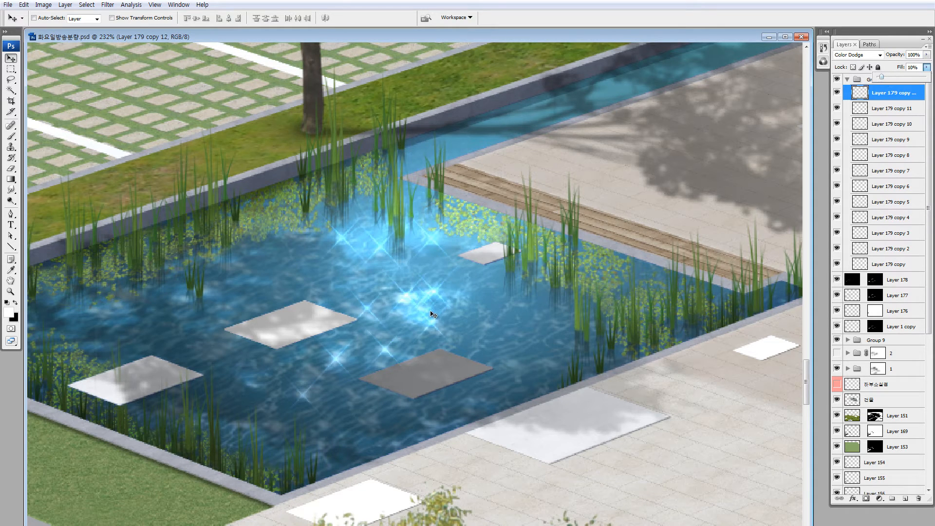
click(451, 306)
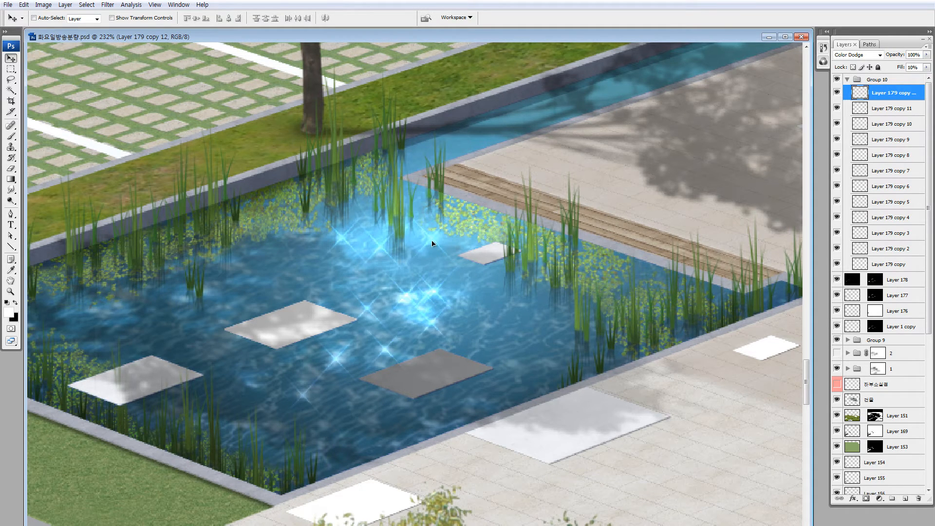
Add six more duplicates of the faint 10% fill sparkle across the pond's water
key(ctrl+j)
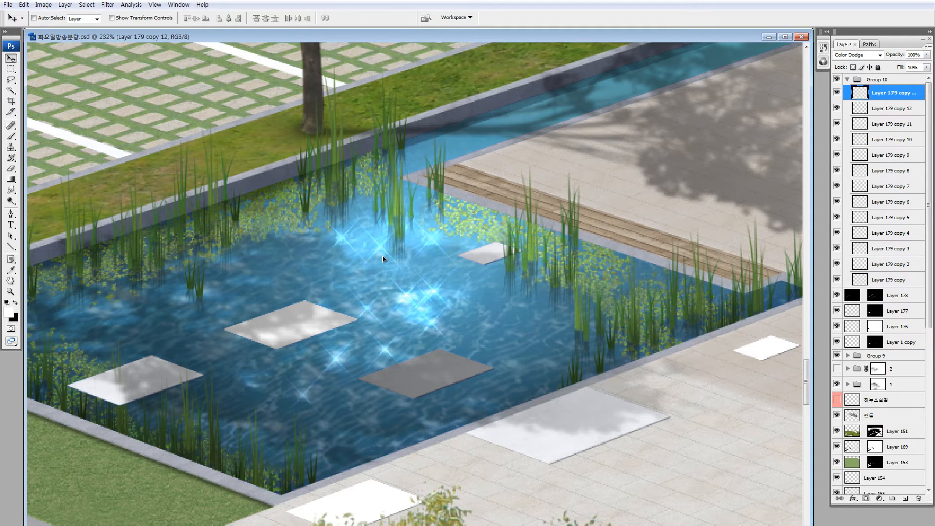
key(ctrl+j)
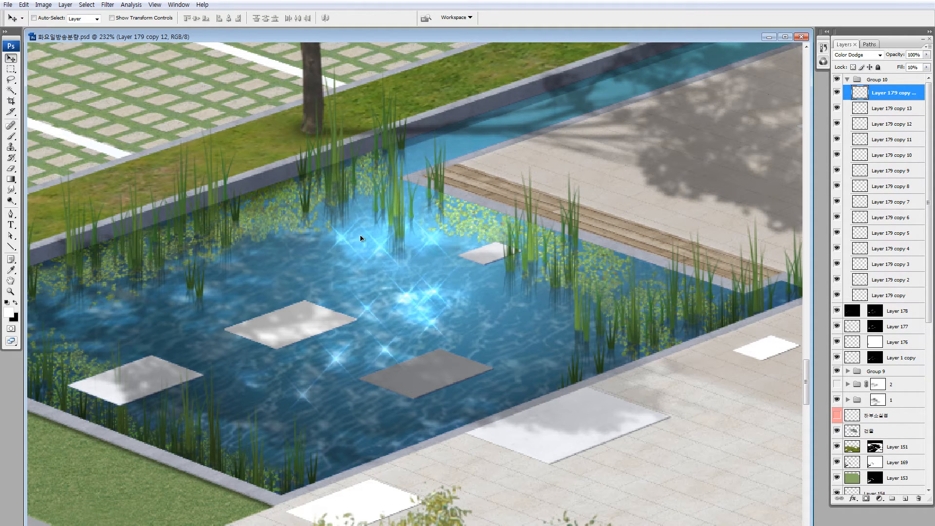
key(ctrl+j)
key(ctrl+j)
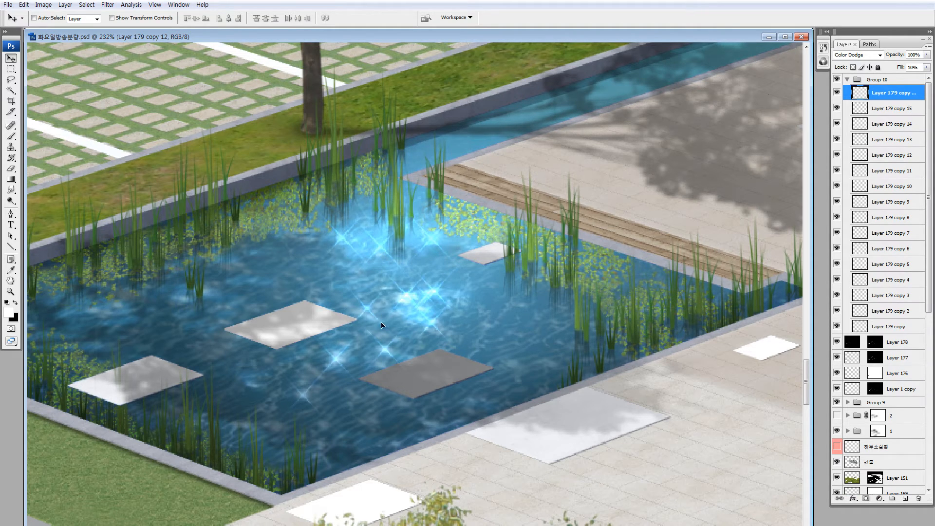
key(ctrl+j)
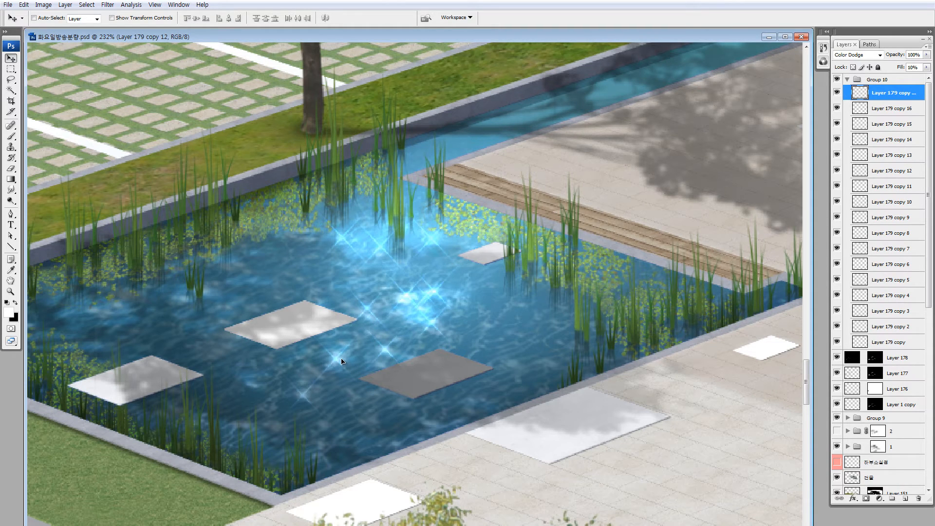
key(ctrl+j)
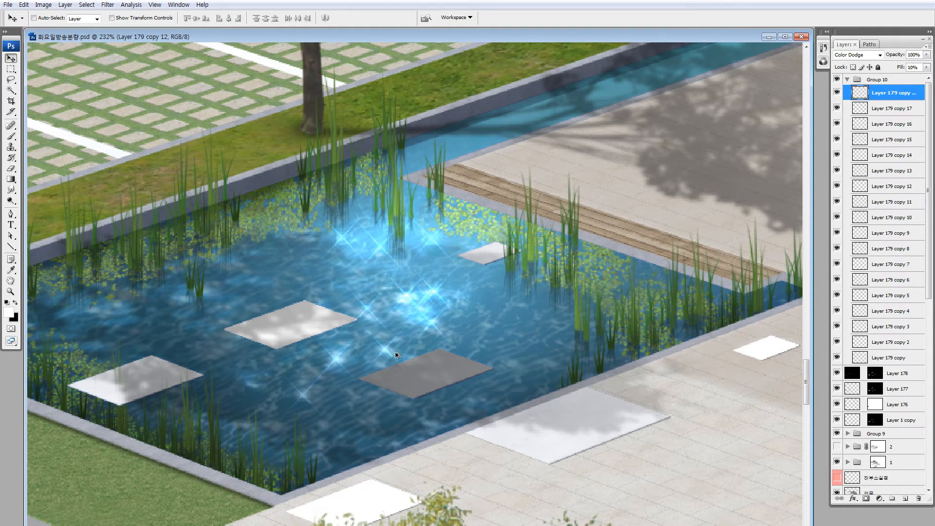
Scatter five further copies of the faint 10% fill sparkle around the pond's water surface
key(ctrl+j)
key(ctrl+j)
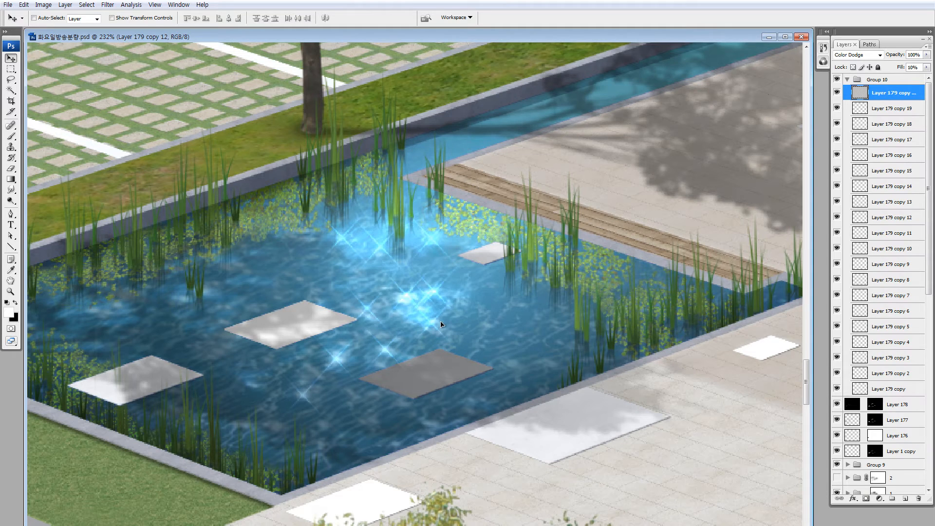
key(ctrl+j)
key(ctrl+j)
key(ctrl+j)
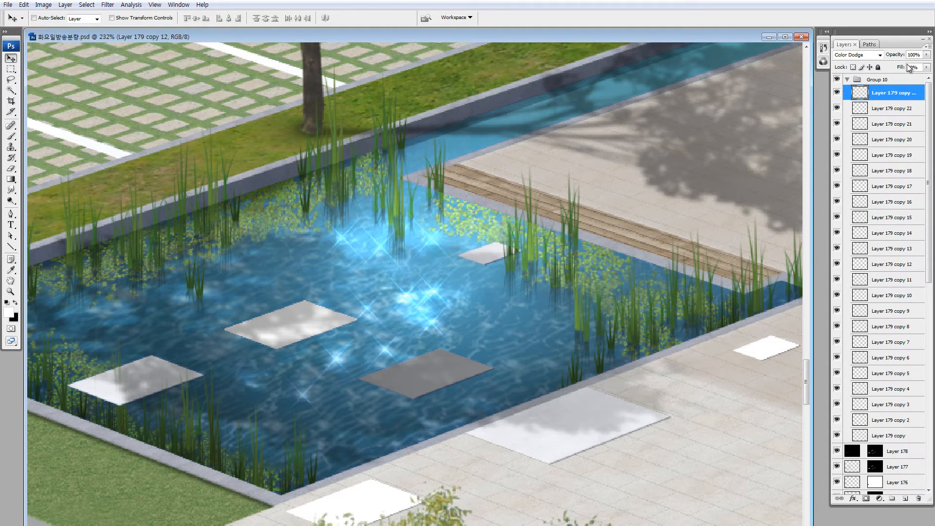
Raise the newest sparkle's fill to 26% and add three duplicates of it over the pond's water
drag(905, 70, 913, 71)
key(ctrl+j)
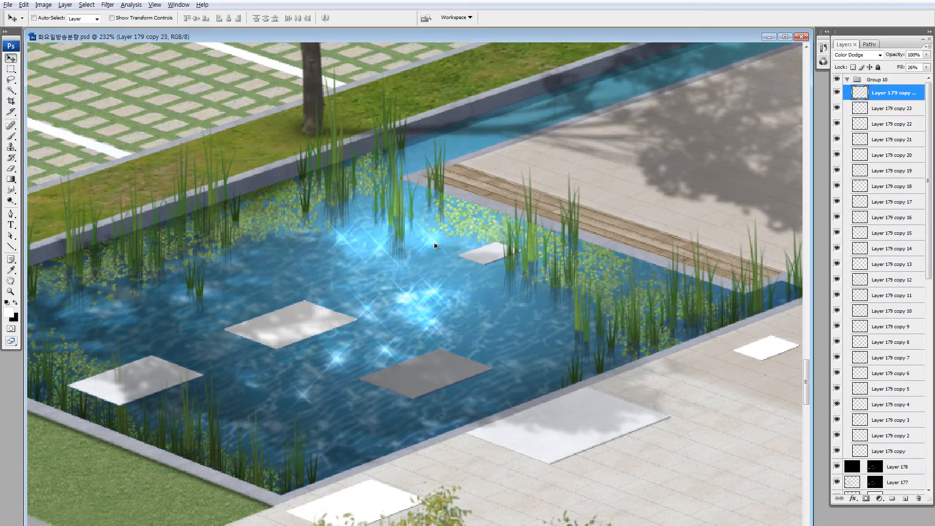
key(ctrl+j)
key(ctrl+j)
key(ctrl+minus)
key(ctrl+minus)
key(ctrl+minus)
key(ctrl+minus)
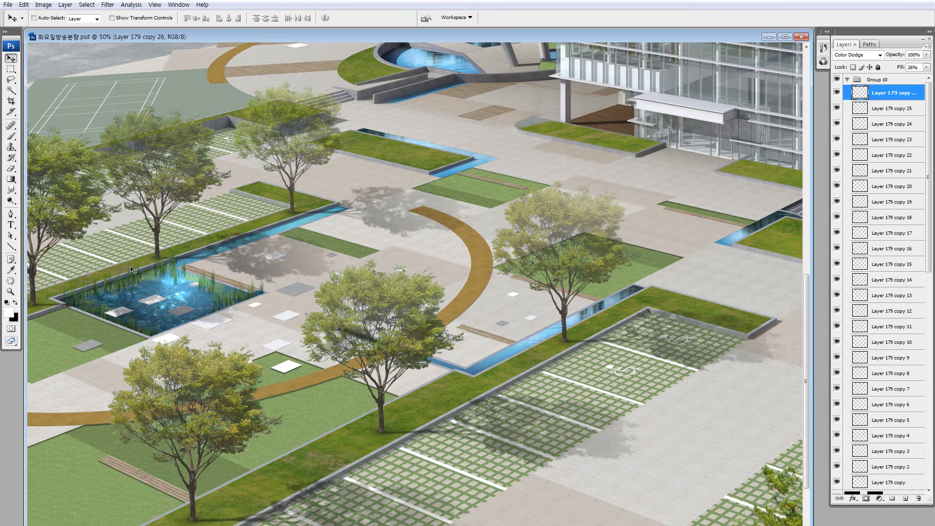
key(m)
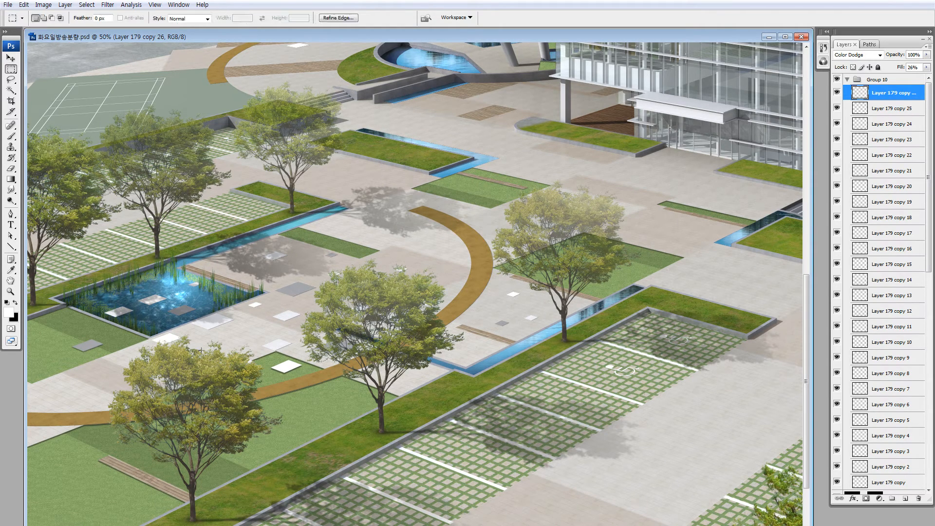
drag(219, 348, 297, 391)
key(ctrl+d)
Switch to Chrome and search Google Images for 갈대 in place of the water lily search
key(alt+Tab)
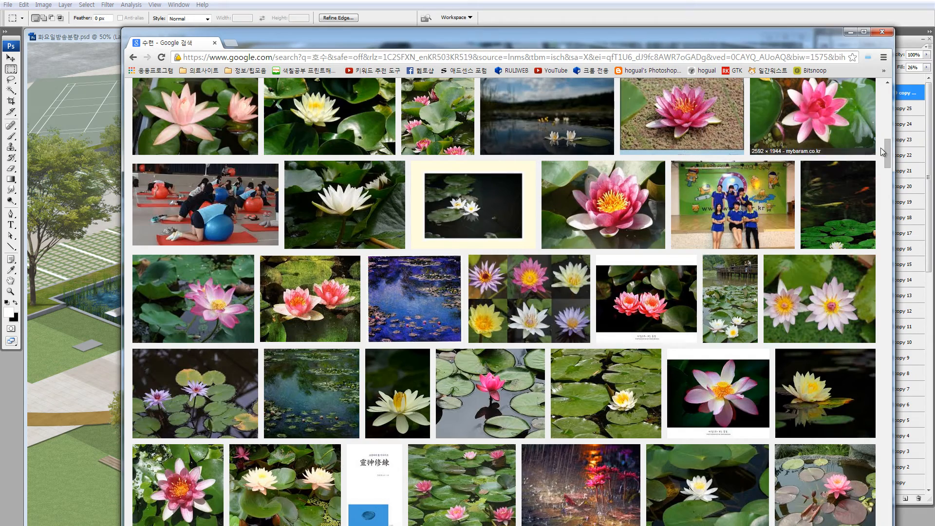
drag(891, 153, 891, 100)
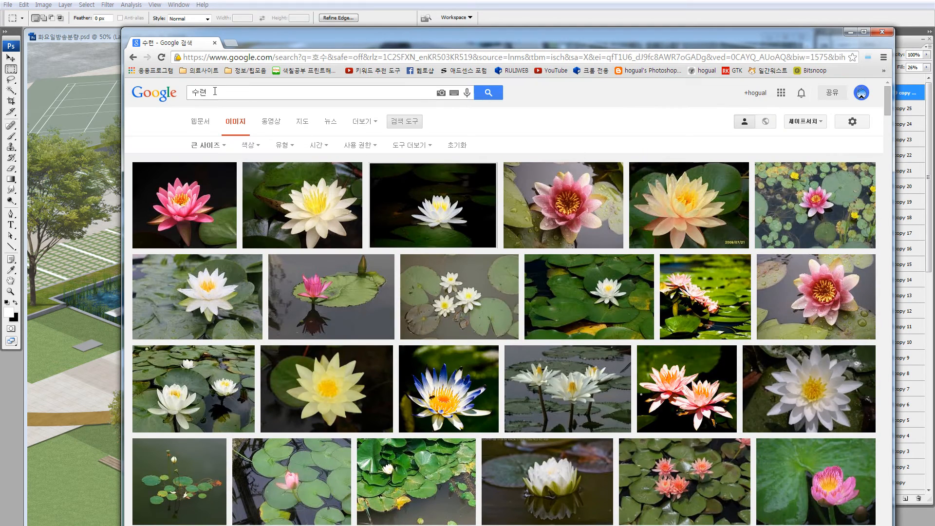
text(가)
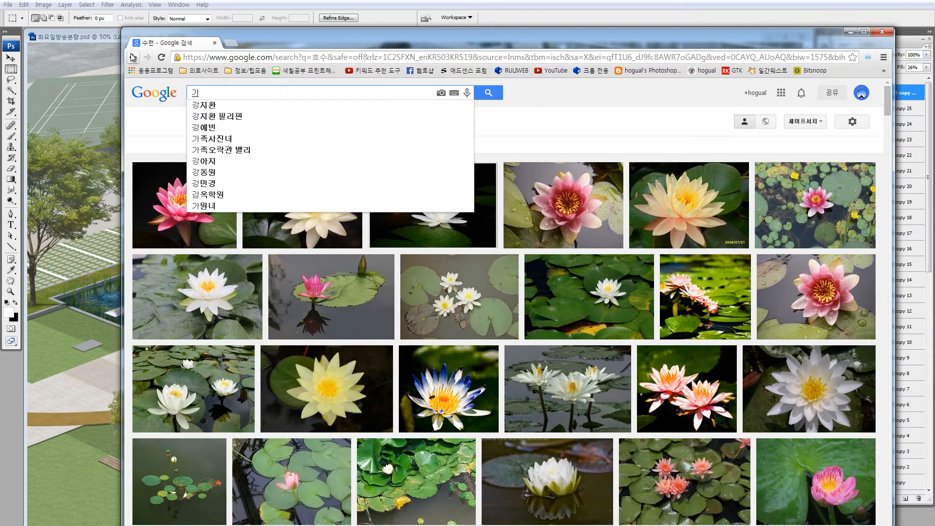
text(ㄹ)
text(대)
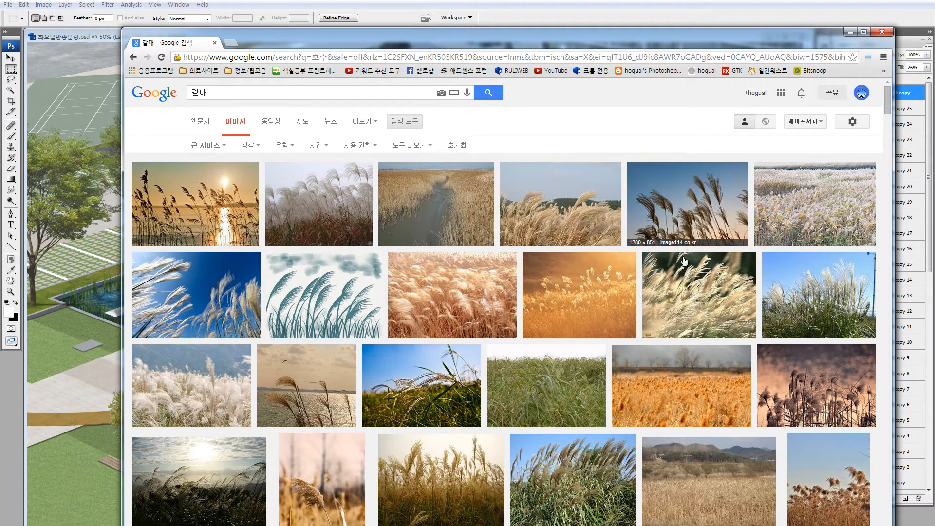
Look through the 갈대 image results for a reed photo with stems standing clearly against a plain sky
scroll(684, 291, down, 1)
scroll(685, 291, down, 3)
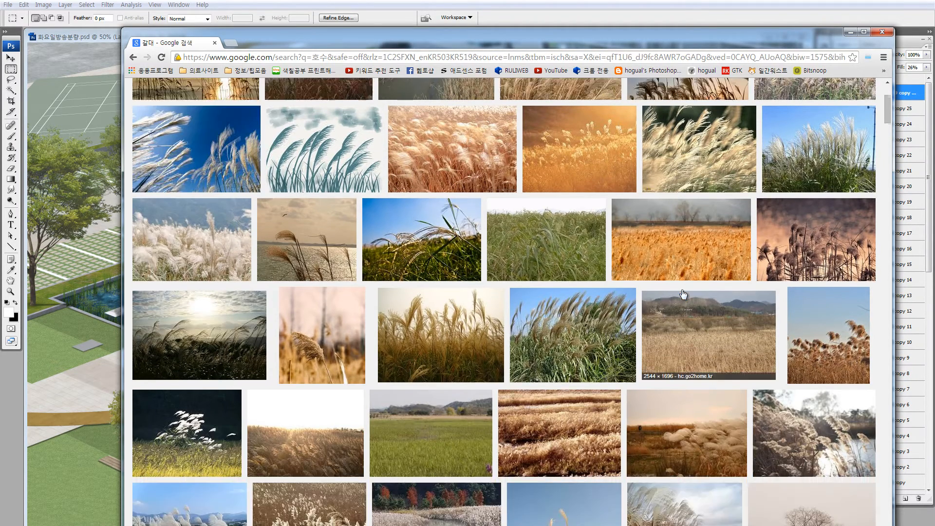
scroll(682, 292, down, 3)
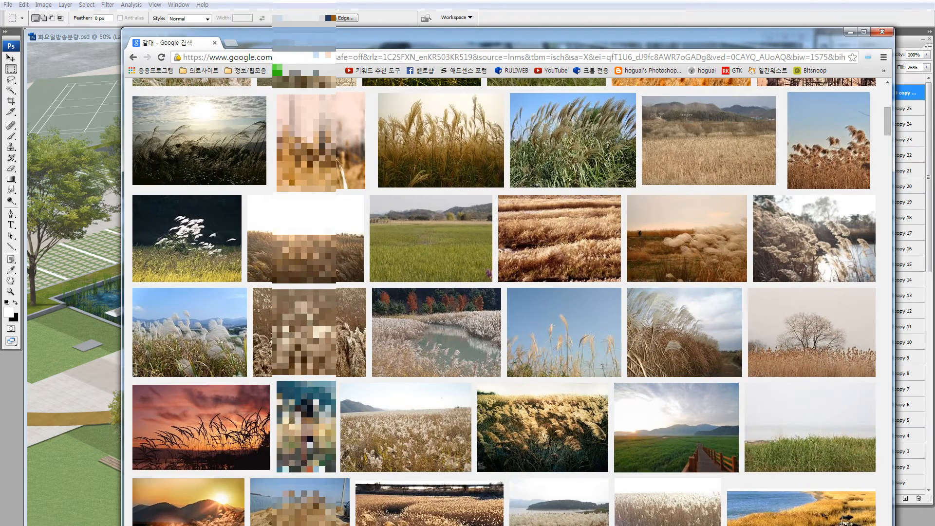
scroll(667, 298, down, 1)
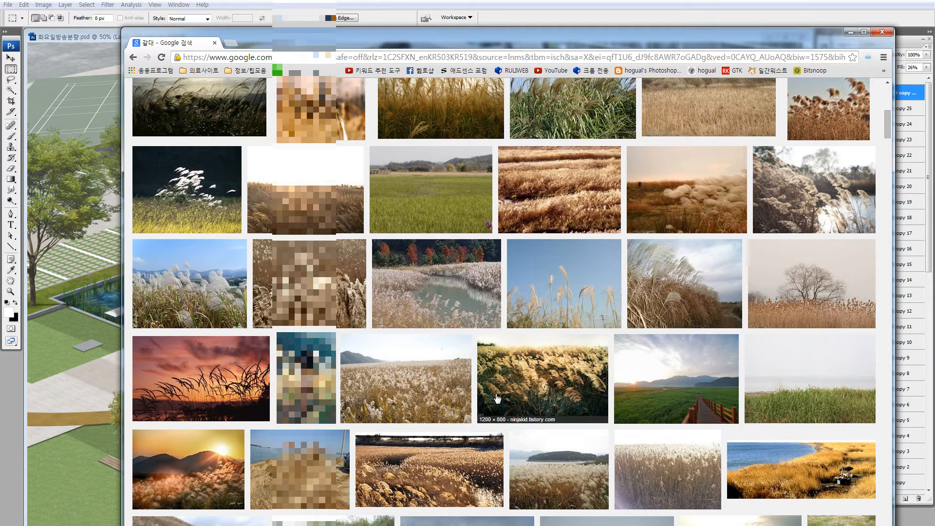
scroll(671, 395, down, 2)
scroll(671, 396, down, 4)
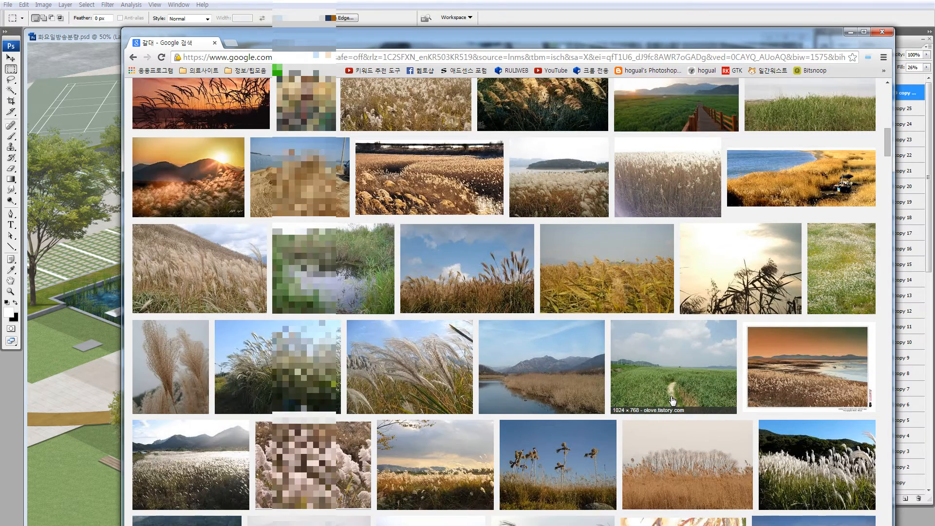
scroll(673, 401, down, 1)
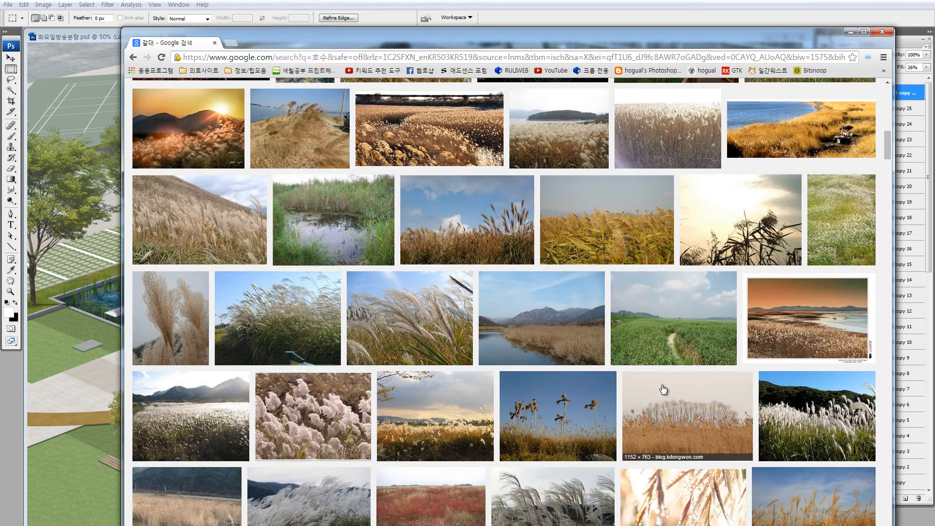
scroll(664, 389, down, 1)
scroll(663, 388, down, 1)
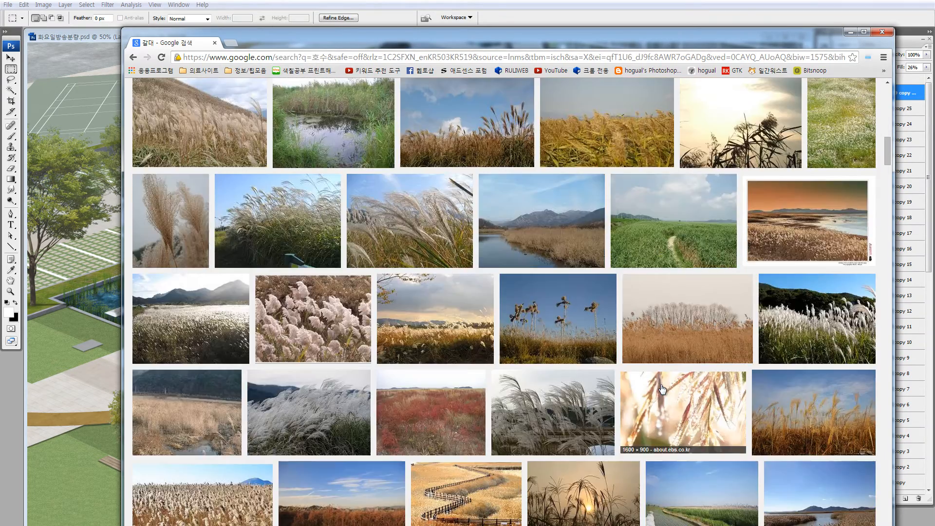
scroll(663, 389, up, 15)
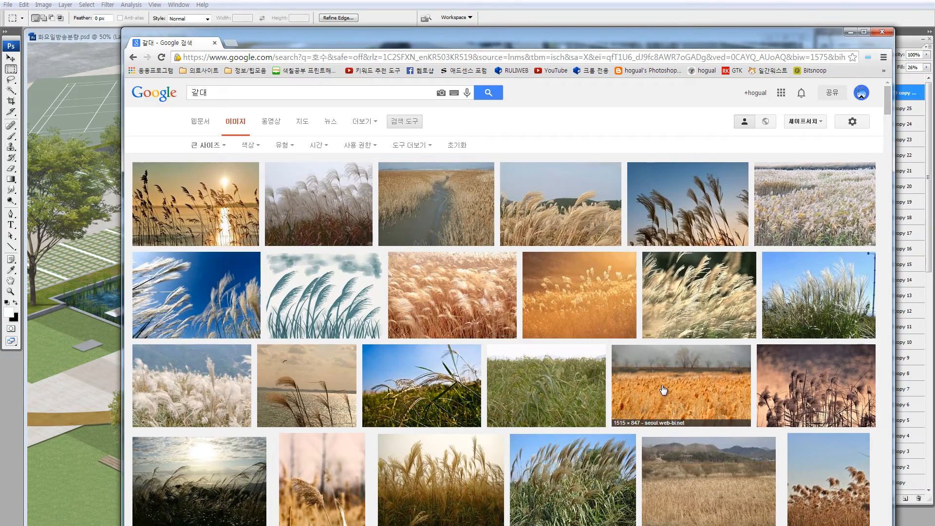
Open the full-size DSC_2923.jpg reed photo from image114.co.kr and bring it into Photoshop
click(686, 209)
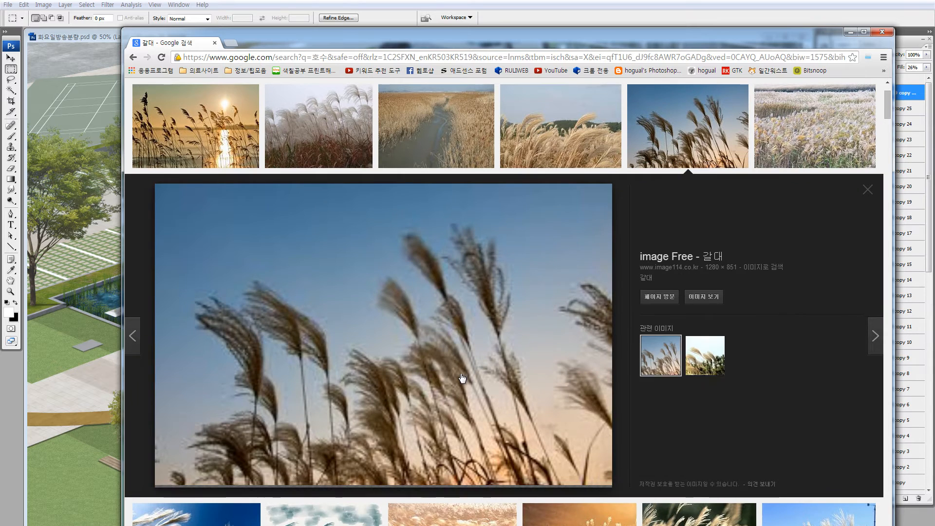
click(703, 298)
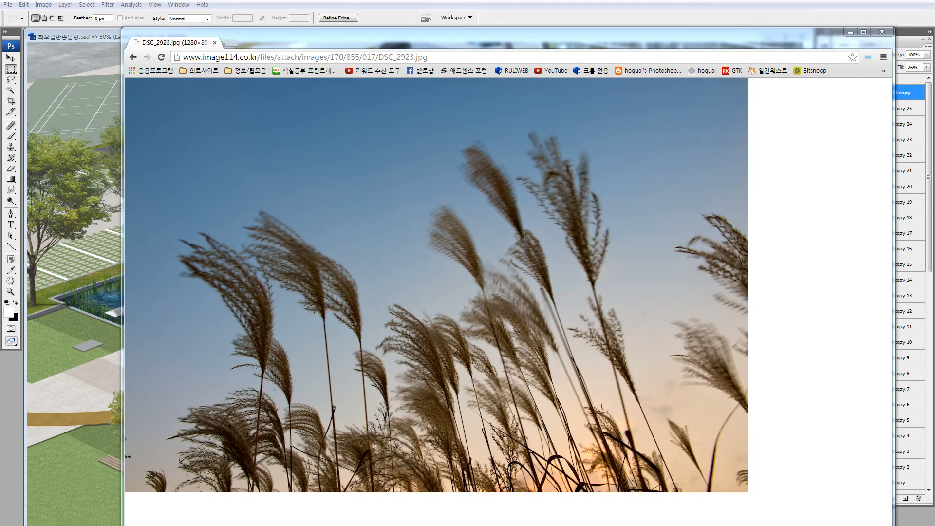
click(95, 420)
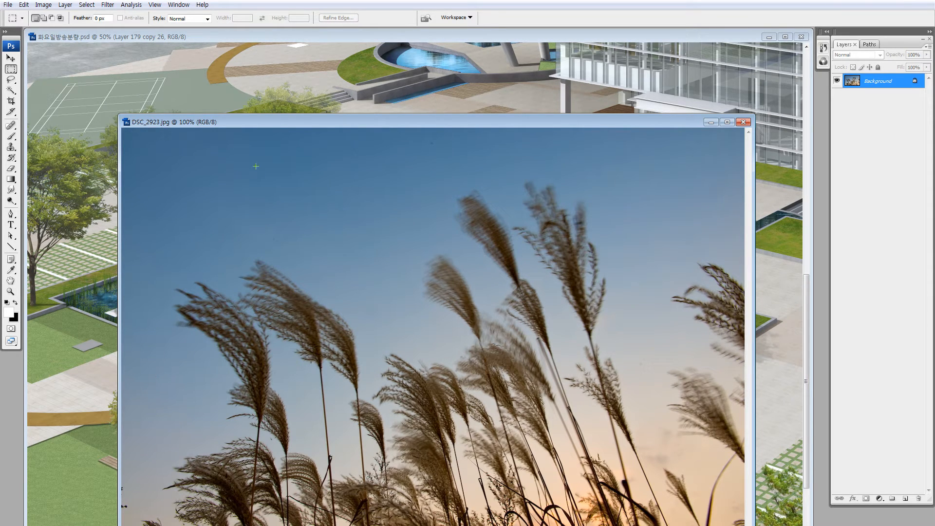
Select the sky behind the reeds using Color Range at fuzziness 134, adding samples across its blue and pale orange areas
drag(290, 123, 272, 81)
key(alt+s)
key(c)
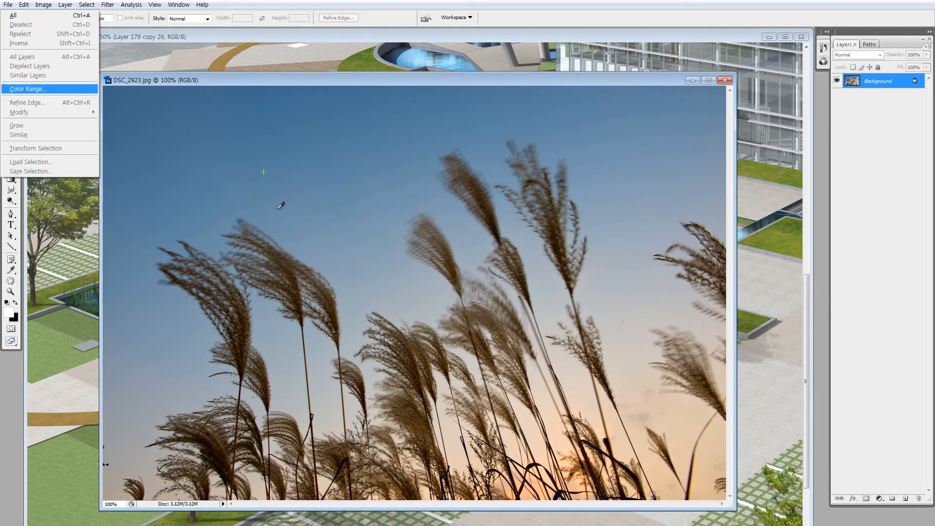
click(270, 142)
click(640, 236)
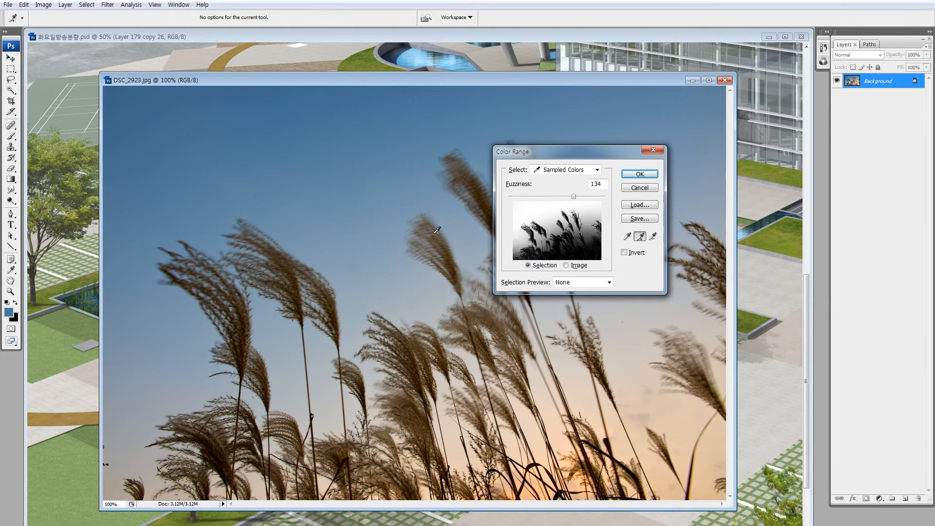
mouse_move(378, 221)
mouse_down()
mouse_move(373, 251)
mouse_move(464, 288)
mouse_up()
drag(624, 321, 608, 338)
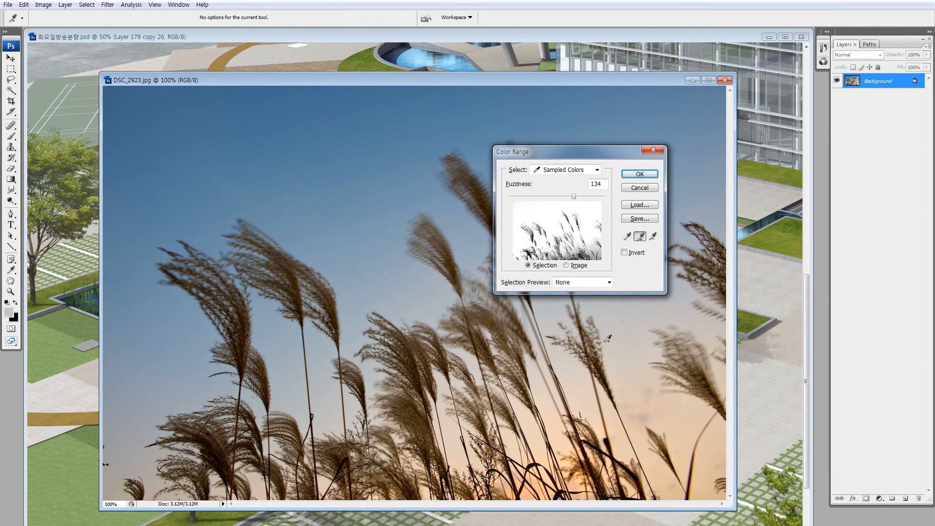
click(136, 95)
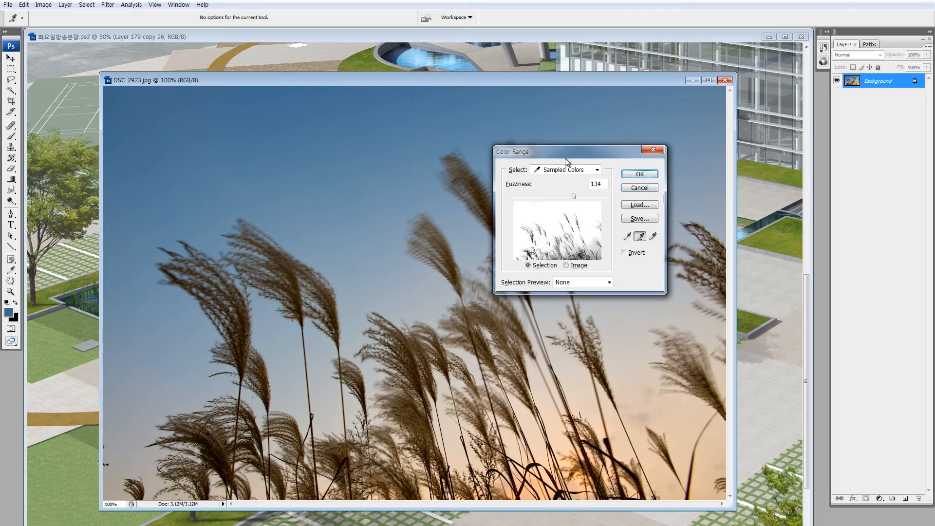
click(641, 175)
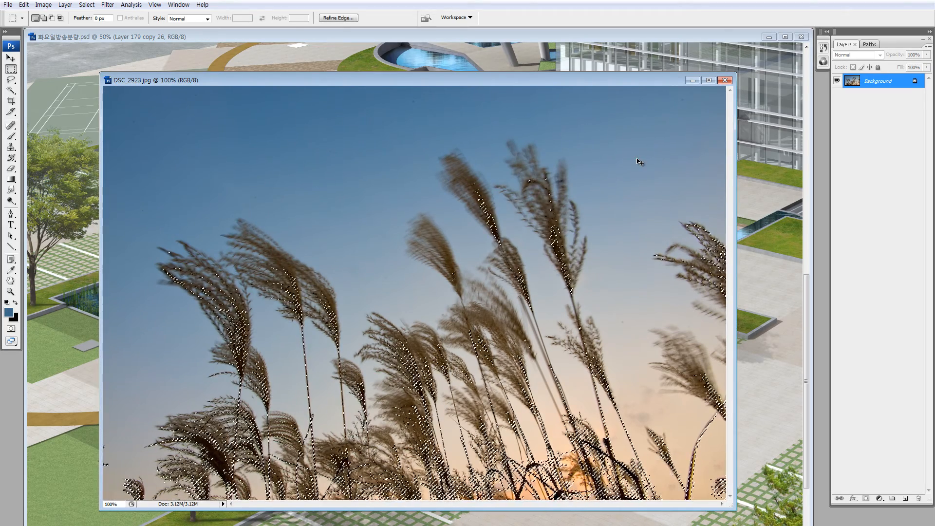
Isolate the reeds on their own layer with the background hidden, and densify them by merging in a duplicate
key(ctrl+j)
click(837, 95)
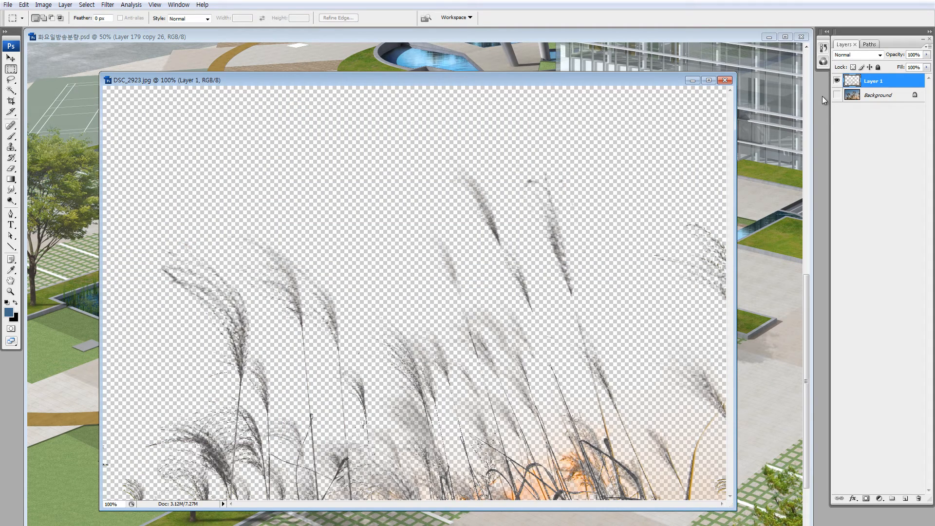
key(ctrl+j)
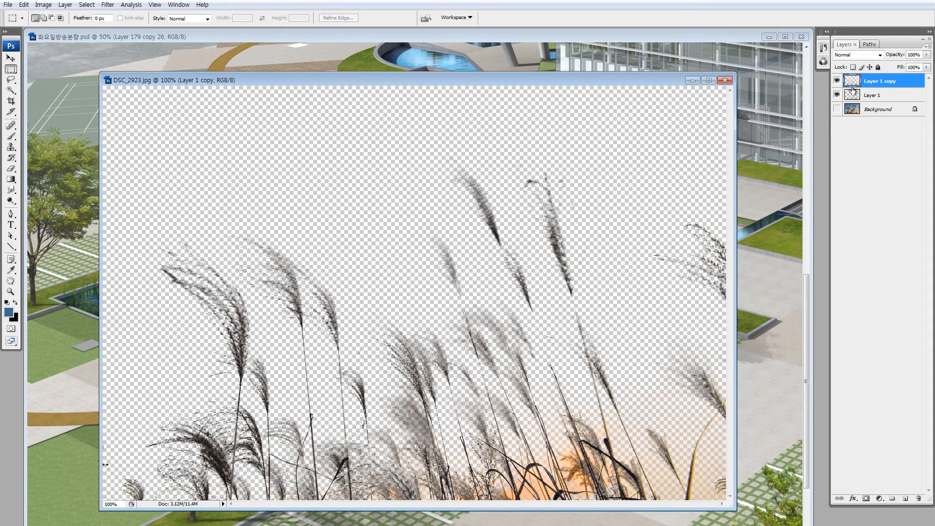
click(852, 96)
key(Delete)
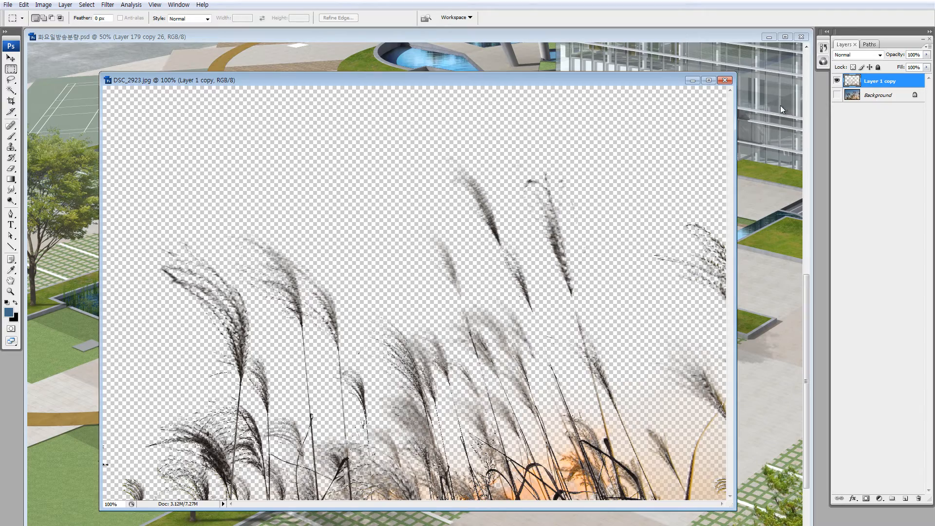
Bring the reed cutout into the landscape document over the square pond and place its layer above the collapsed Group 10
key(v)
drag(510, 180, 214, 65)
drag(274, 99, 282, 220)
key(ctrl+t)
key(Return)
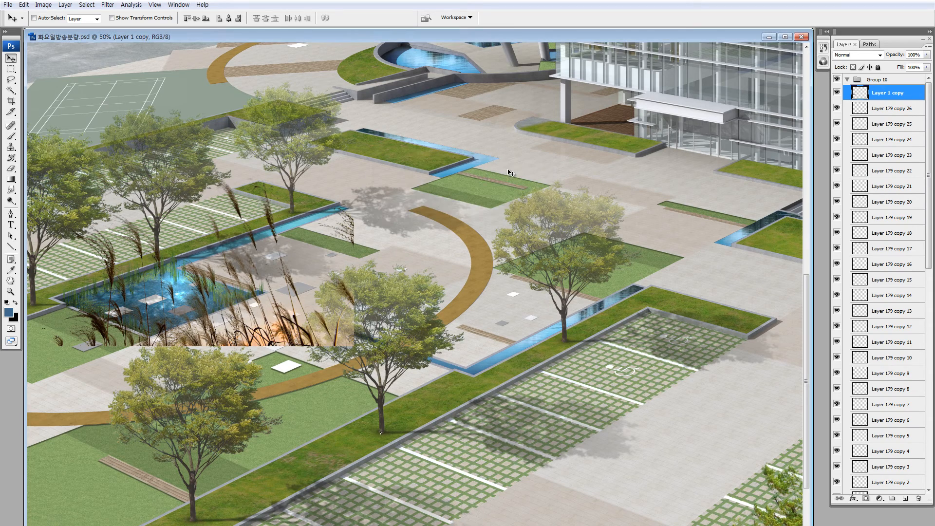
drag(857, 92, 866, 75)
click(849, 94)
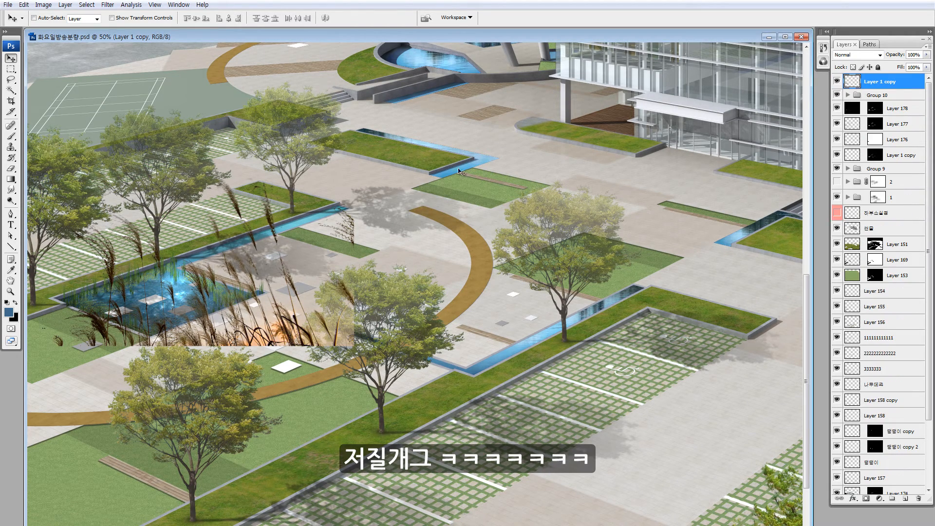
key(ctrl+t)
drag(354, 346, 276, 337)
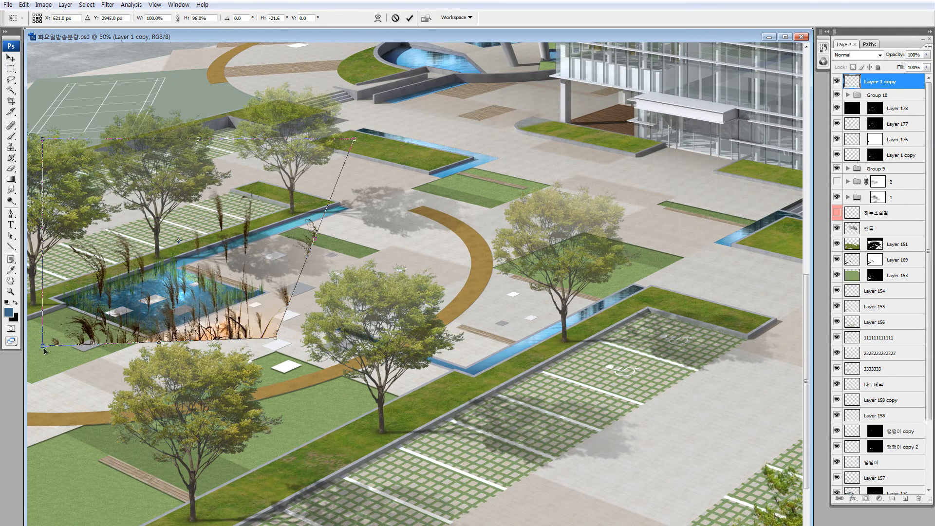
drag(43, 346, 81, 344)
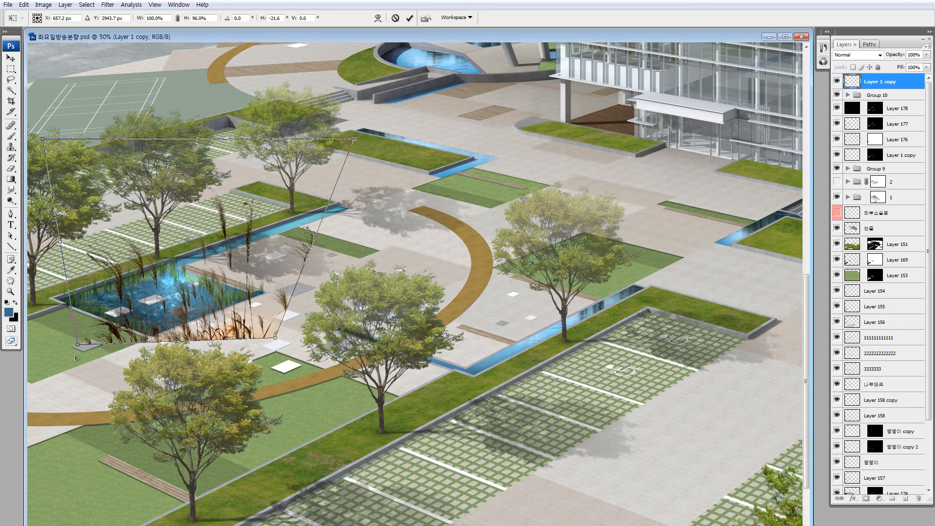
drag(277, 343, 260, 342)
key(Escape)
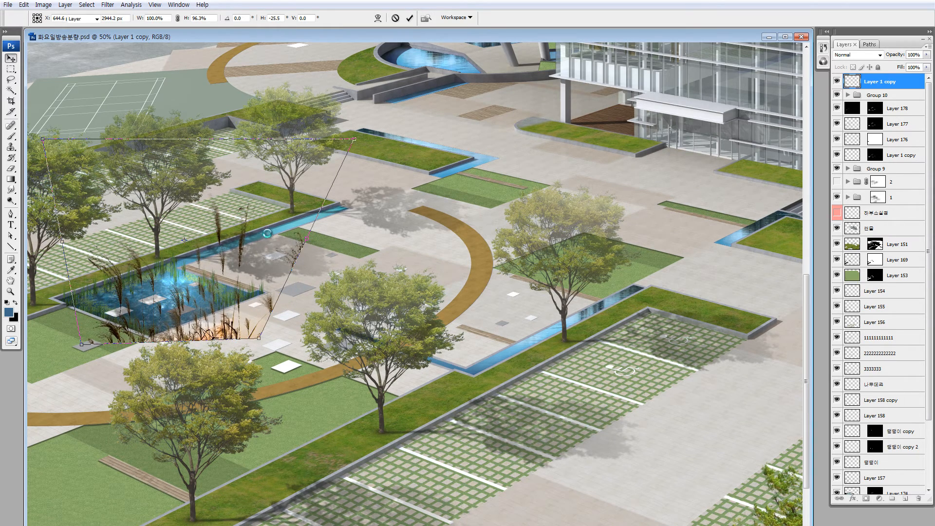
Scale the reed layer proportionally to 39.9% and position it within the square pond
key(ctrl+t)
drag(307, 142, 161, 267)
drag(117, 297, 174, 258)
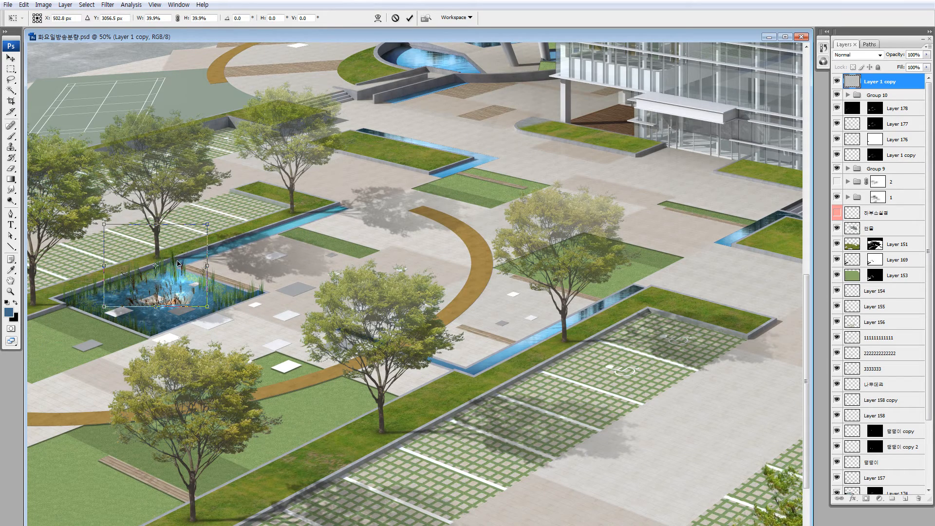
key(Return)
Invert the colours of the reed layer on the square pond
key(z)
drag(102, 201, 273, 356)
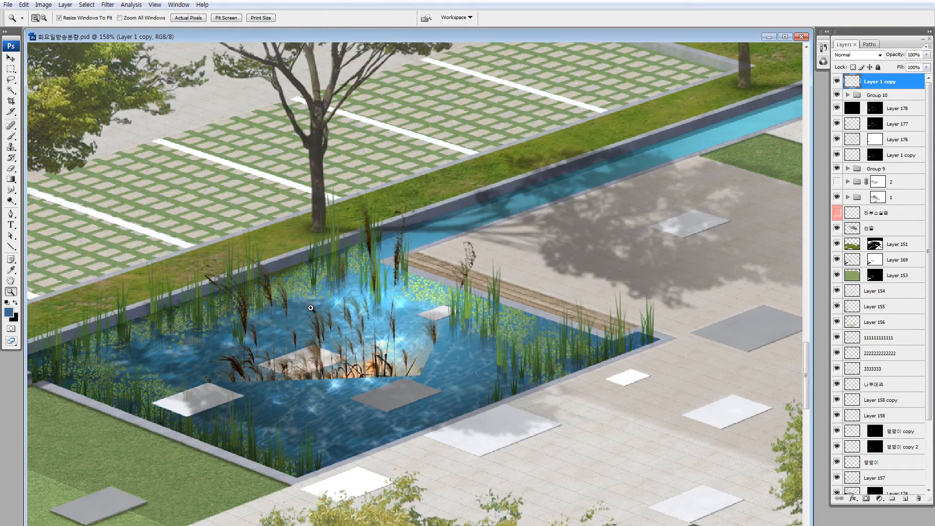
key(ctrl+i)
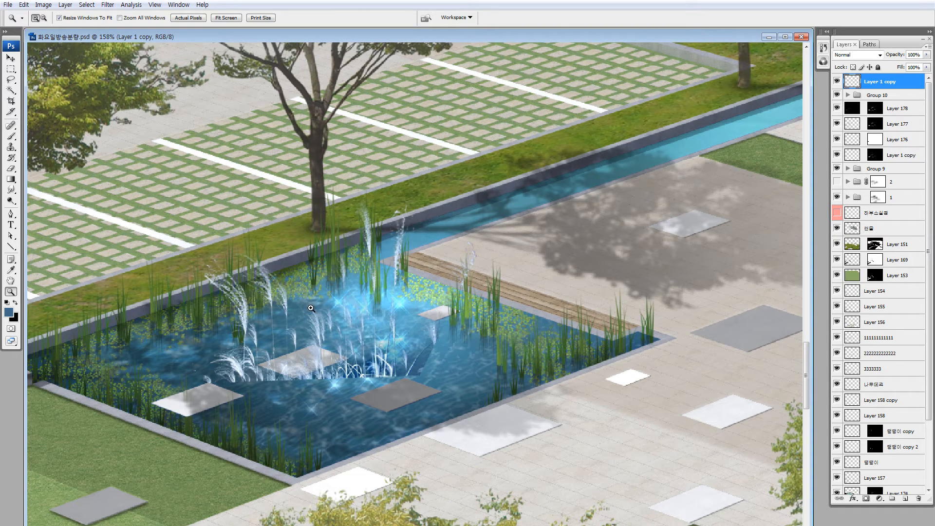
Darken the reed layer with Hue/Saturation at Lightness -21
key(ctrl+z)
key(ctrl+z)
key(ctrl+u)
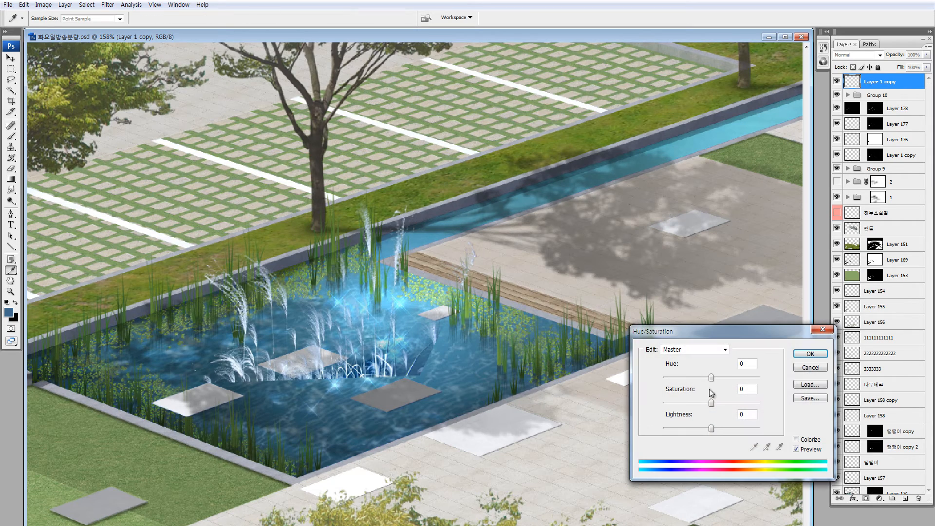
click(701, 428)
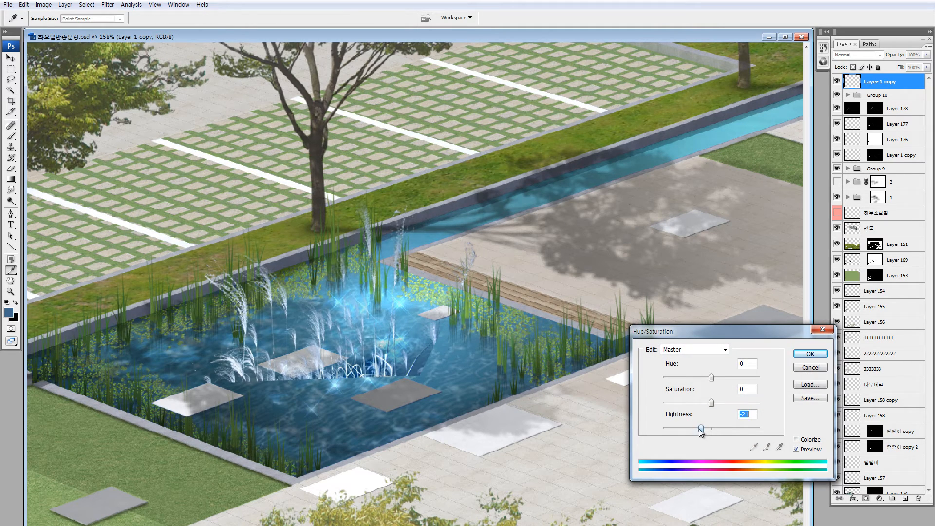
click(810, 354)
Warm the reed layer with Color Balance midtones set to +70 red and -61 towards yellow
key(ctrl+b)
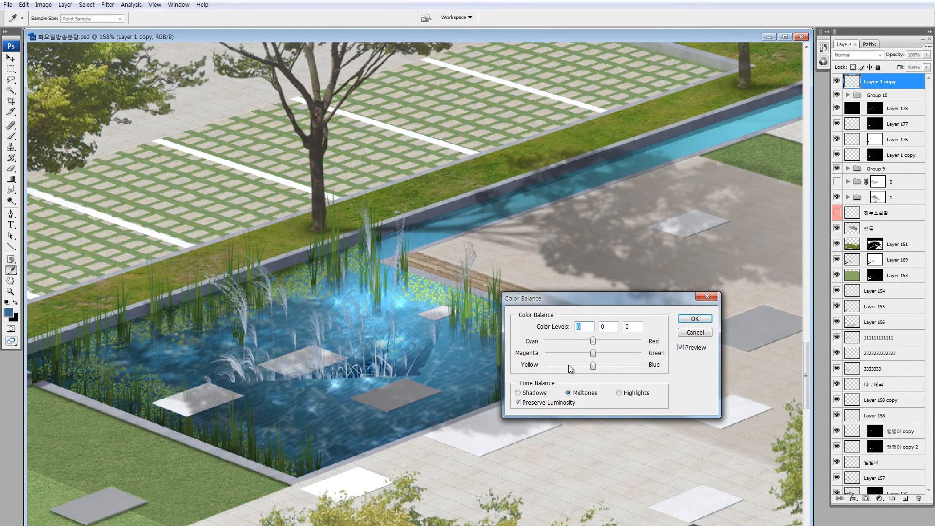
click(568, 365)
click(610, 340)
click(627, 340)
click(564, 366)
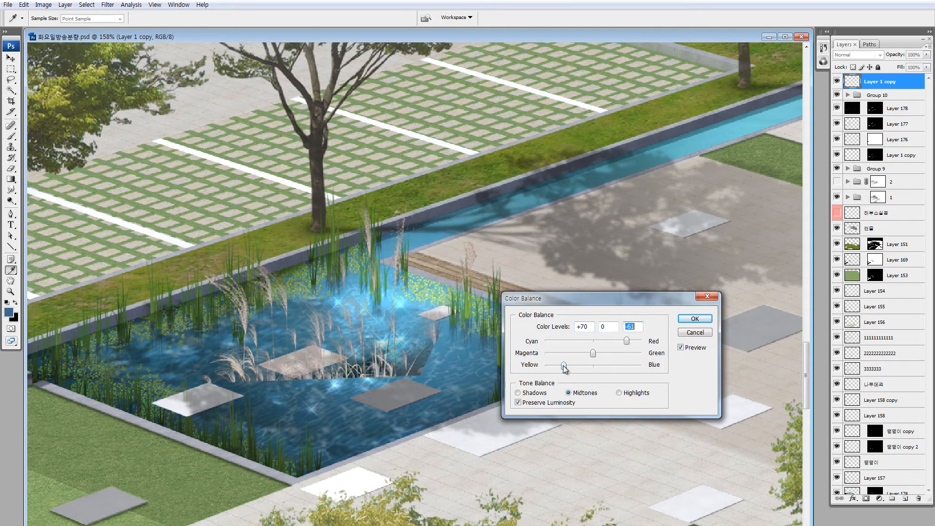
click(695, 318)
Lasso the whole reed cutout and move it out of the pond onto the paving below the lawn
key(l)
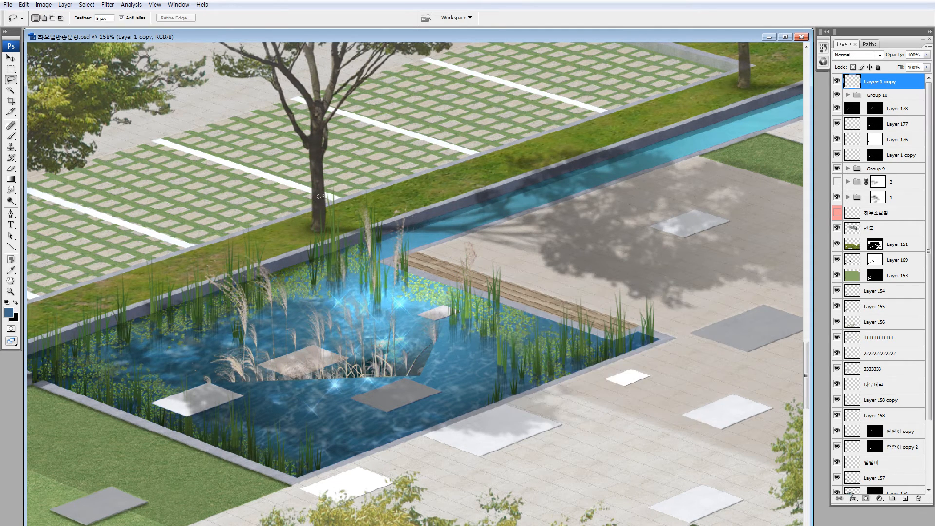
drag(268, 168, 520, 251)
mouse_move(370, 311)
mouse_down()
mouse_move(568, 354)
mouse_move(600, 372)
mouse_up()
key(ctrl+z)
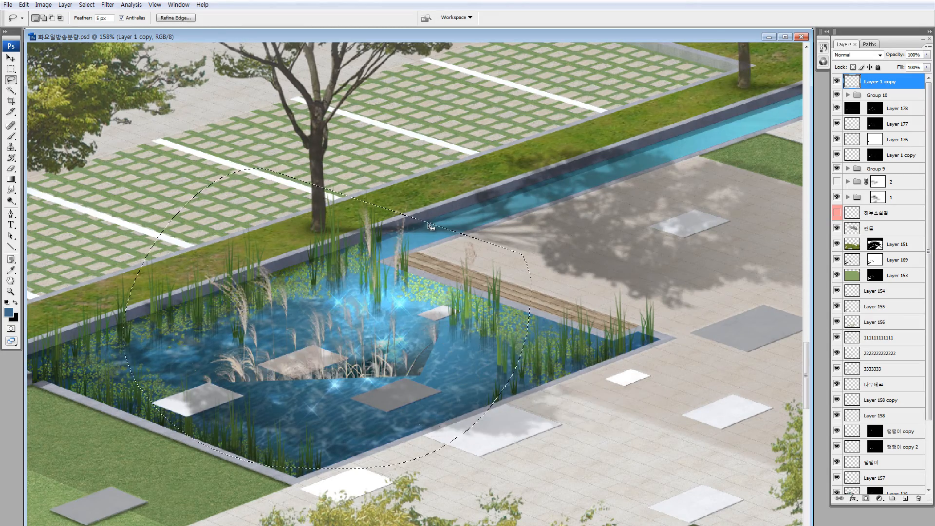
drag(333, 190, 498, 271)
drag(408, 314, 657, 436)
drag(604, 448, 178, 408)
drag(422, 371, 619, 329)
drag(423, 351, 285, 422)
key(ctrl+d)
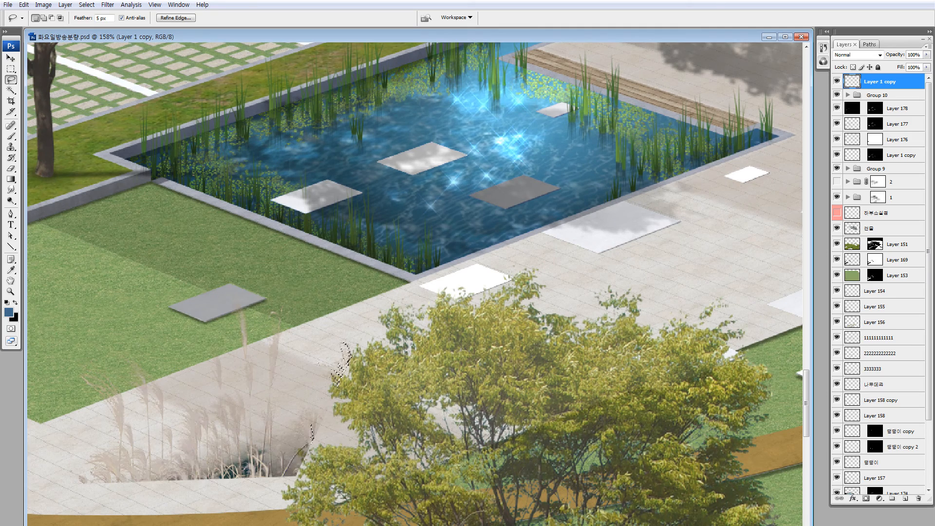
Lasso a group of tall plumes from the cutout, move it to the pond's left corner and scale it down
drag(119, 315, 94, 435)
mouse_move(160, 443)
mouse_down()
mouse_move(214, 195)
mouse_move(273, 114)
mouse_move(280, 127)
mouse_up()
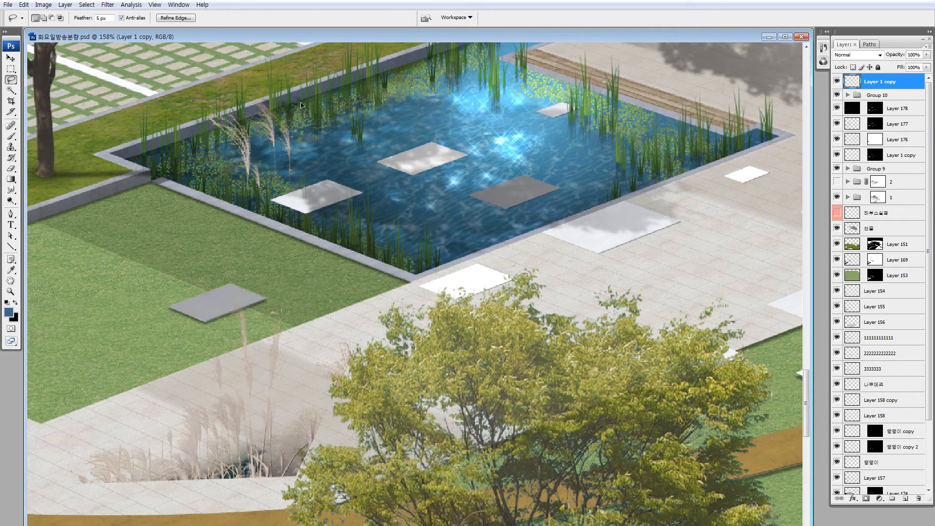
key(ctrl+t)
mouse_move(320, 81)
mouse_down()
mouse_move(277, 122)
mouse_move(236, 119)
mouse_up()
key(Return)
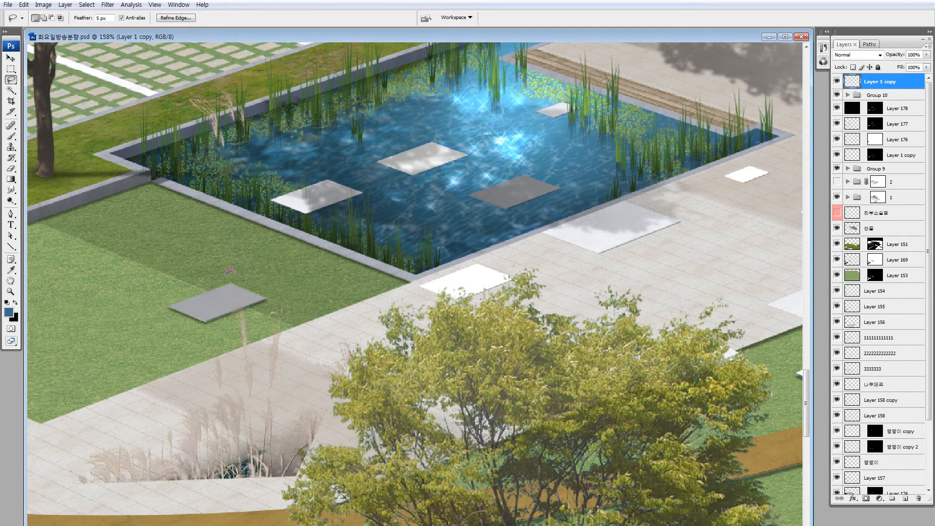
Lasso the two remaining tall stalks, move them into the pond and transform them to fit its planting
mouse_move(223, 284)
mouse_down()
mouse_move(236, 357)
mouse_move(281, 395)
mouse_move(314, 316)
mouse_up()
drag(277, 345, 283, 126)
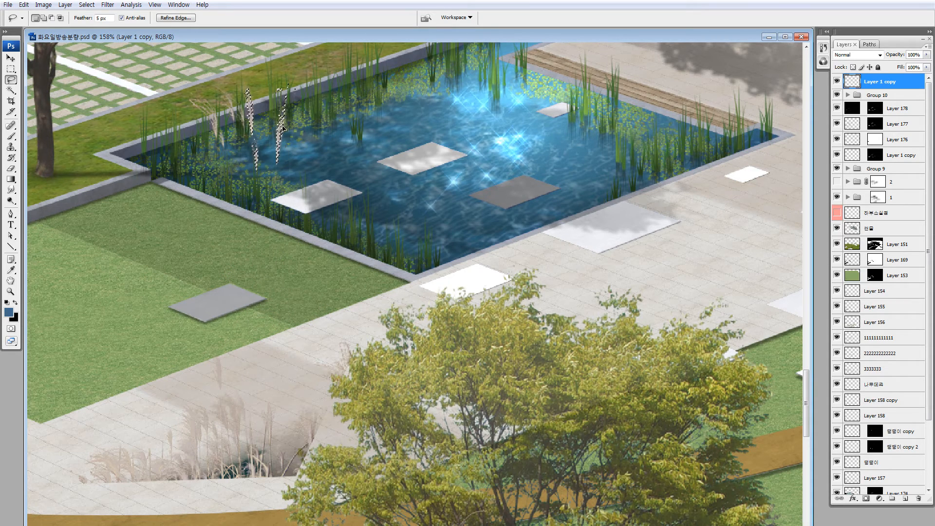
key(ctrl+t)
drag(284, 90, 399, 240)
key(Return)
Place a clump of plumes along the pond's front-left edge and transform it to fit among the grasses
mouse_move(214, 69)
mouse_down()
mouse_move(291, 150)
mouse_move(228, 72)
mouse_up()
mouse_move(255, 127)
mouse_down()
mouse_move(203, 157)
mouse_move(328, 218)
mouse_move(424, 238)
mouse_up()
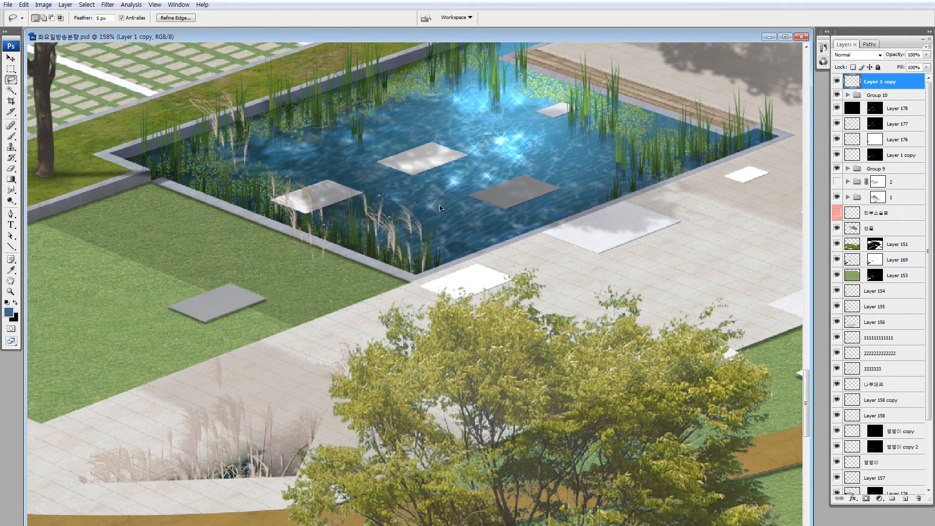
key(ctrl+t)
drag(448, 189, 434, 209)
key(Return)
Lasso a clump from the reeds on the paving and place it at the pond's front-right edge near the white slab
drag(405, 251, 420, 242)
drag(421, 263, 404, 316)
drag(412, 279, 661, 156)
drag(234, 374, 250, 262)
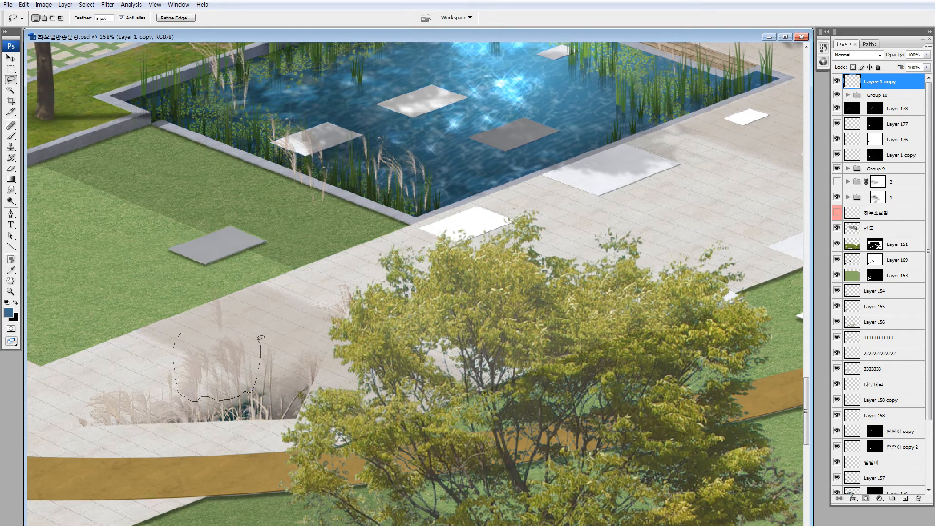
drag(232, 329, 197, 337)
mouse_move(229, 375)
mouse_down()
mouse_move(516, 222)
mouse_move(485, 186)
mouse_up()
key(ctrl+d)
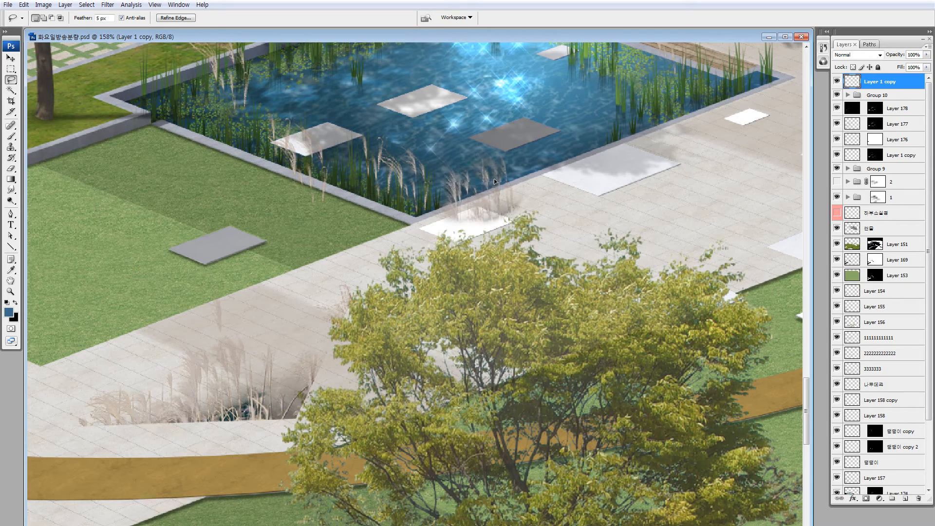
Place a reed clump in the pond's right corner and delete its parts overhanging the kerb
scroll(489, 180, up, 3)
drag(352, 157, 737, 217)
key(alt)
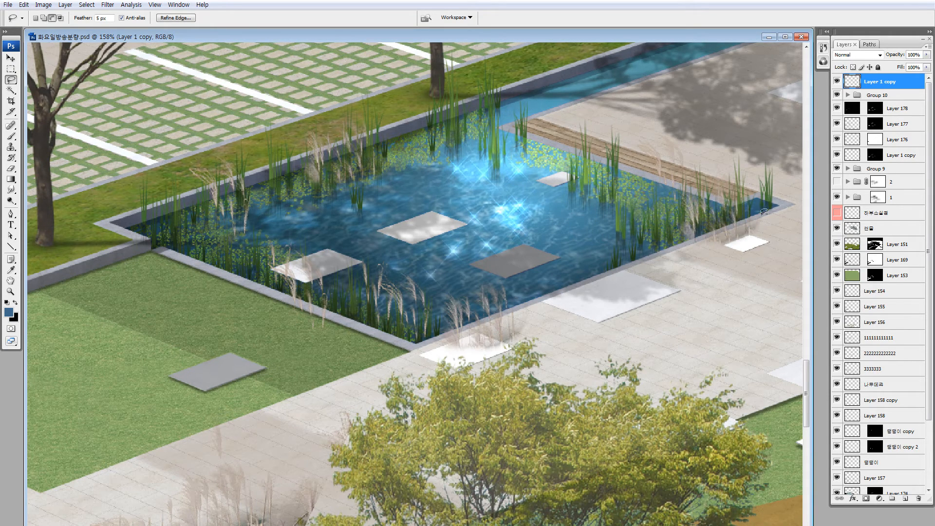
alt+click(667, 250)
alt+click(671, 270)
alt+click(739, 261)
key(Delete)
key(ctrl+d)
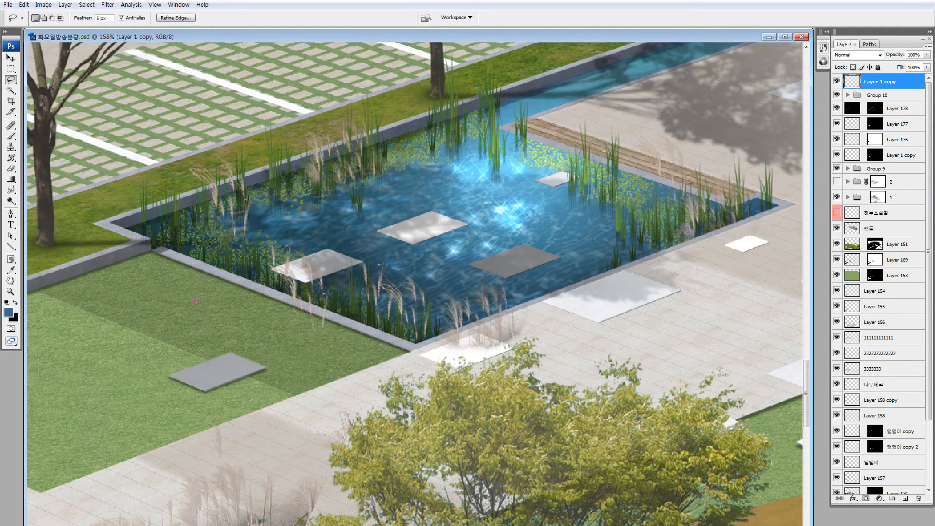
Delete the reed parts overhanging the pond's front kerb and the leftover reed clump on the paving
mouse_move(88, 248)
mouse_down()
mouse_move(166, 242)
mouse_move(422, 340)
mouse_move(488, 307)
mouse_move(546, 294)
mouse_move(535, 441)
mouse_move(310, 442)
mouse_up()
key(Delete)
key(ctrl+d)
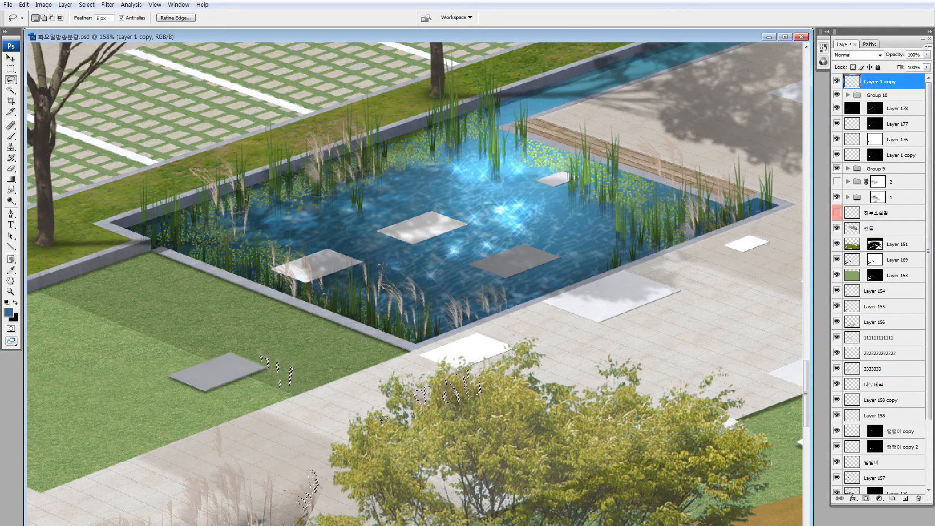
key(ctrl+alt+0)
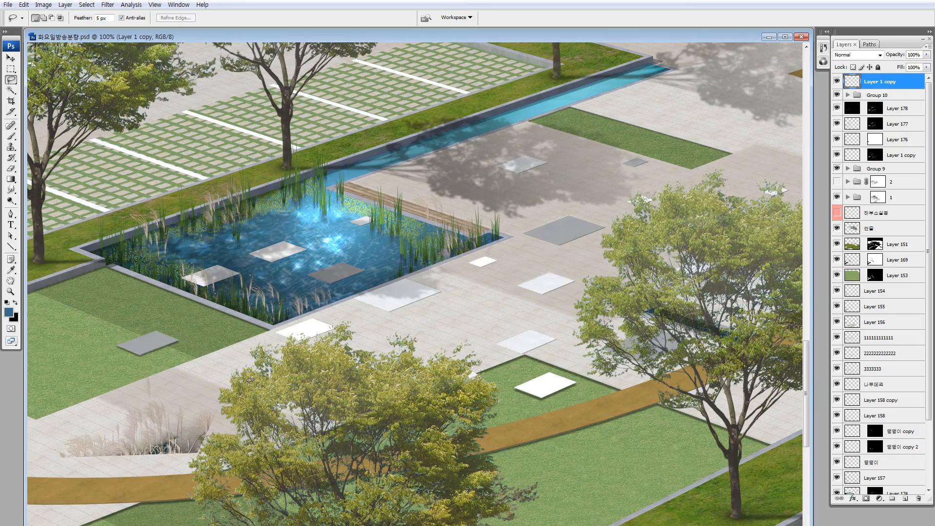
mouse_move(195, 336)
mouse_down()
mouse_move(44, 428)
mouse_move(273, 482)
mouse_up()
key(Delete)
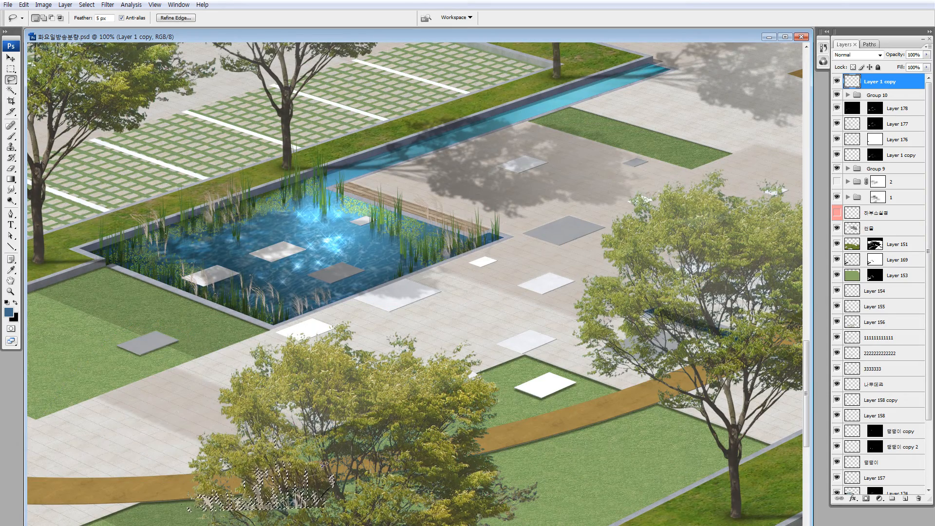
key(ctrl+d)
Lasso the reeds along the pond's front edge and darken them with Hue/Saturation at Lightness -21
key(ctrl+minus)
key(ctrl+minus)
key(ctrl+minus)
key(ctrl+minus)
key(ctrl+minus)
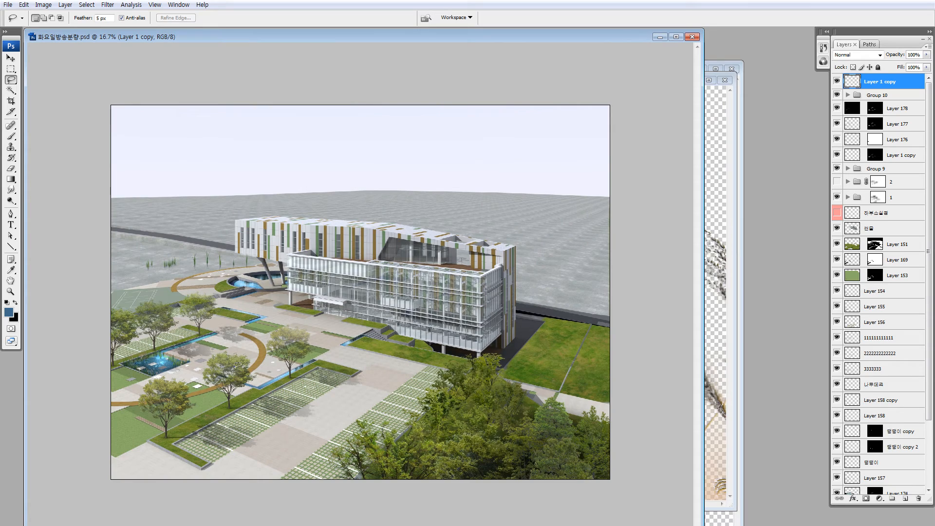
key(z)
mouse_move(196, 349)
mouse_down()
mouse_move(172, 351)
mouse_move(114, 401)
mouse_up()
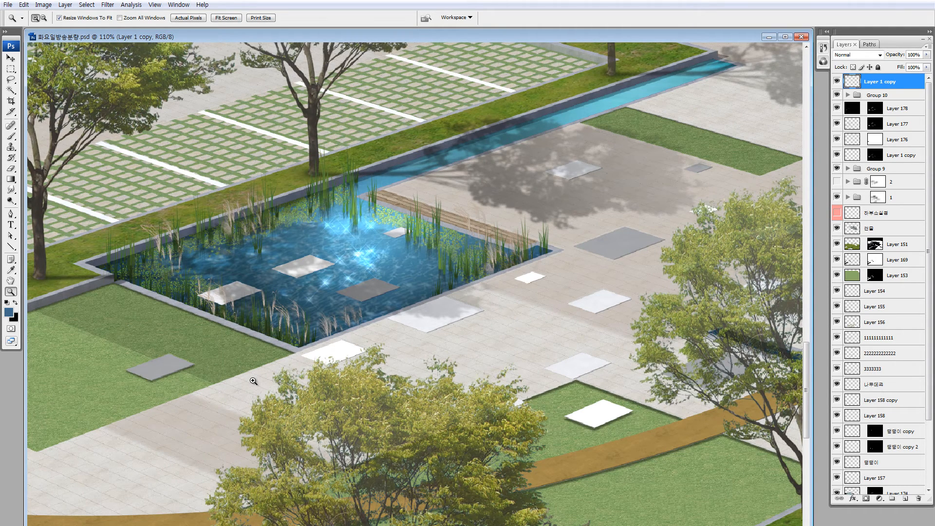
key(l)
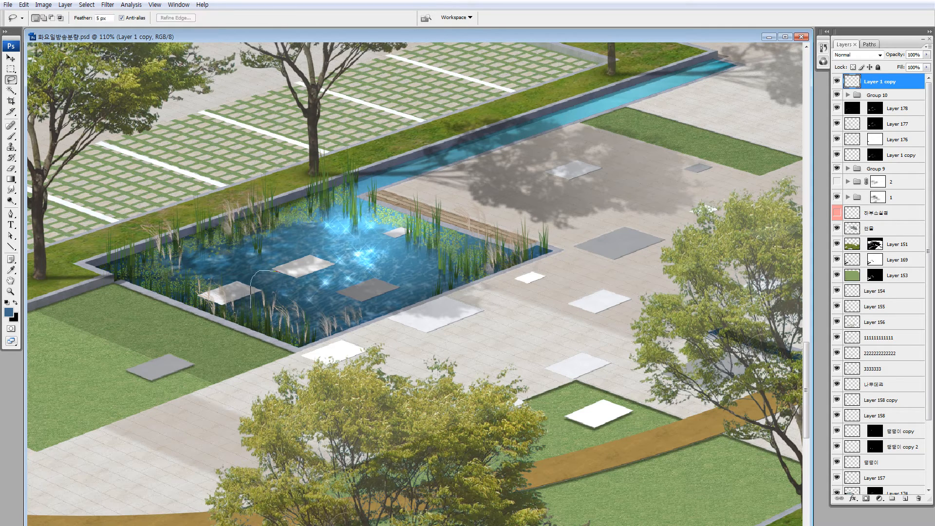
mouse_move(312, 361)
mouse_down()
mouse_move(315, 302)
mouse_move(278, 271)
mouse_up()
mouse_move(273, 188)
mouse_down()
mouse_move(205, 197)
mouse_move(317, 165)
mouse_up()
key(ctrl+u)
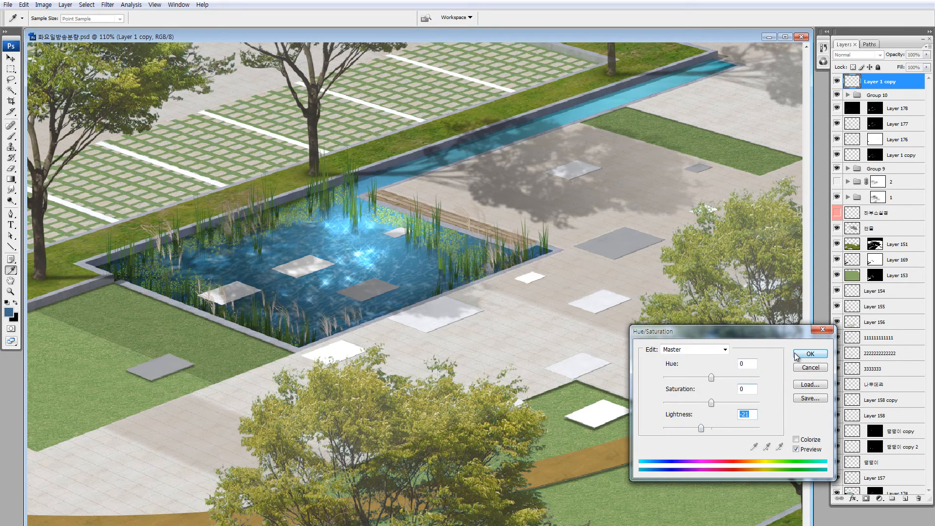
click(801, 353)
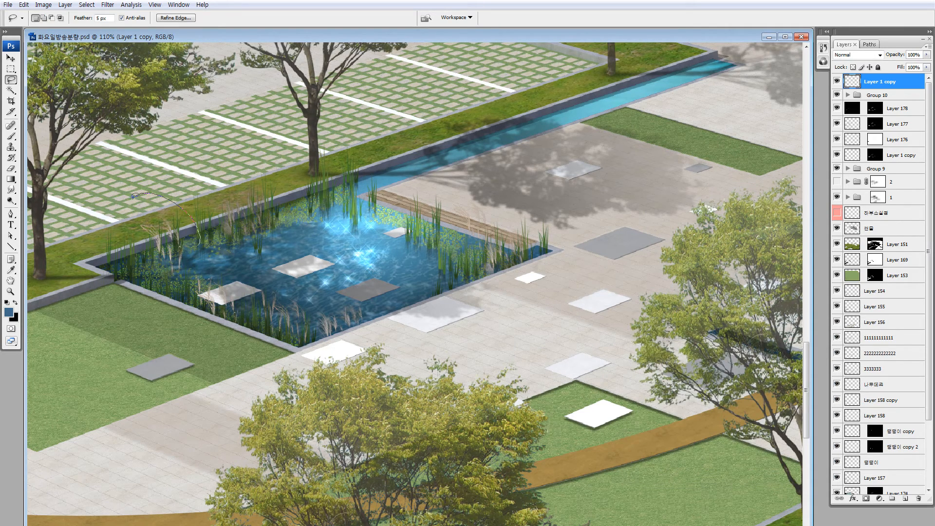
Warm the selected reeds with Color Balance, setting the cyan-red midtone level to +44
key(ctrl+b)
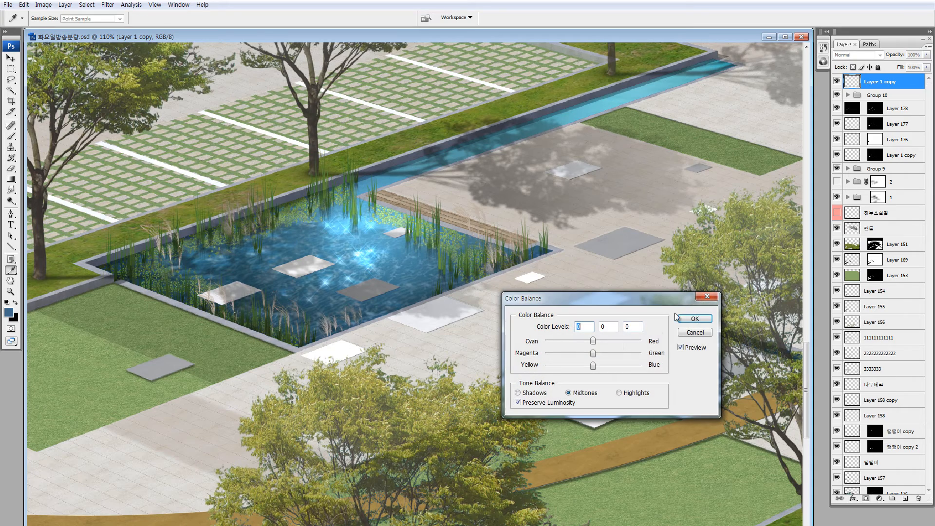
click(615, 341)
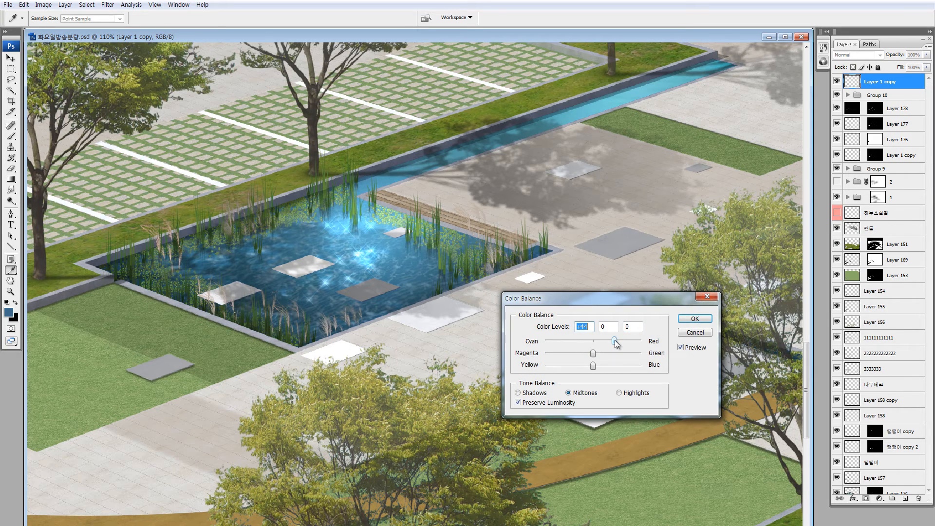
click(695, 319)
Lasso the small reed clump beside the pond's front corner and shift its Color Balance about +42 towards red
drag(339, 324, 330, 300)
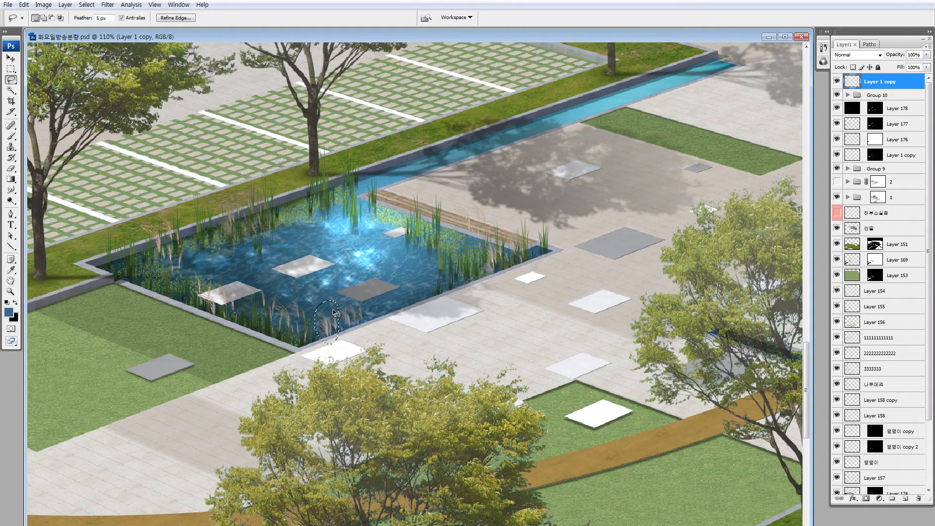
key(ctrl+b)
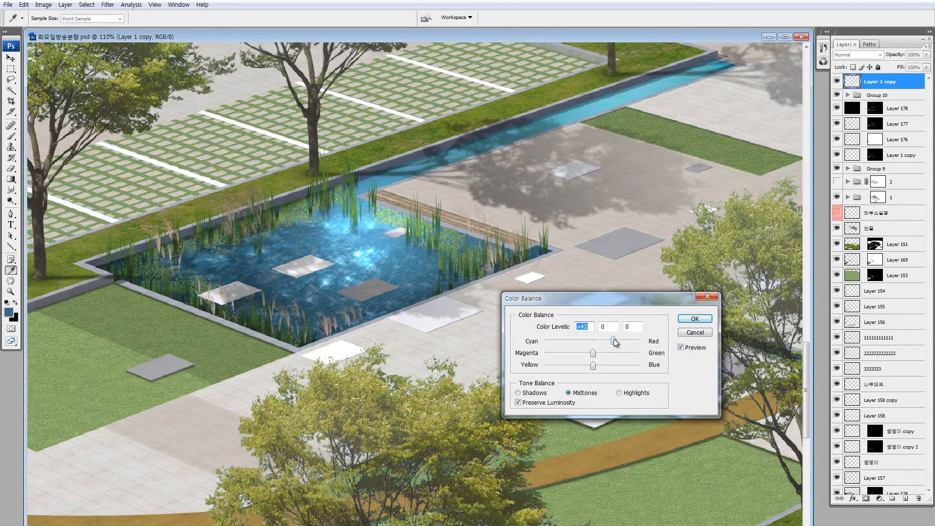
drag(615, 343, 612, 342)
click(689, 322)
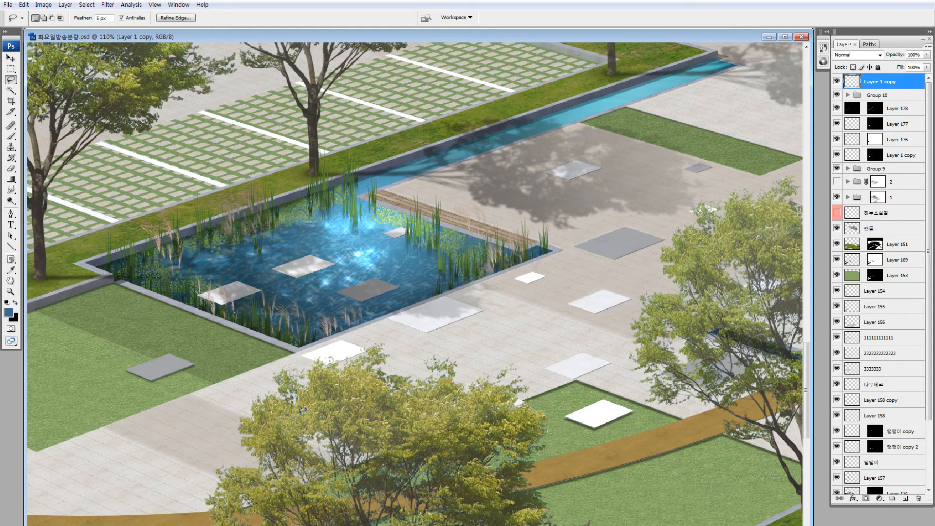
Load the reed layer's outline as a selection and set up a 15 px Eraser at 100% opacity on Layer 177
key(z)
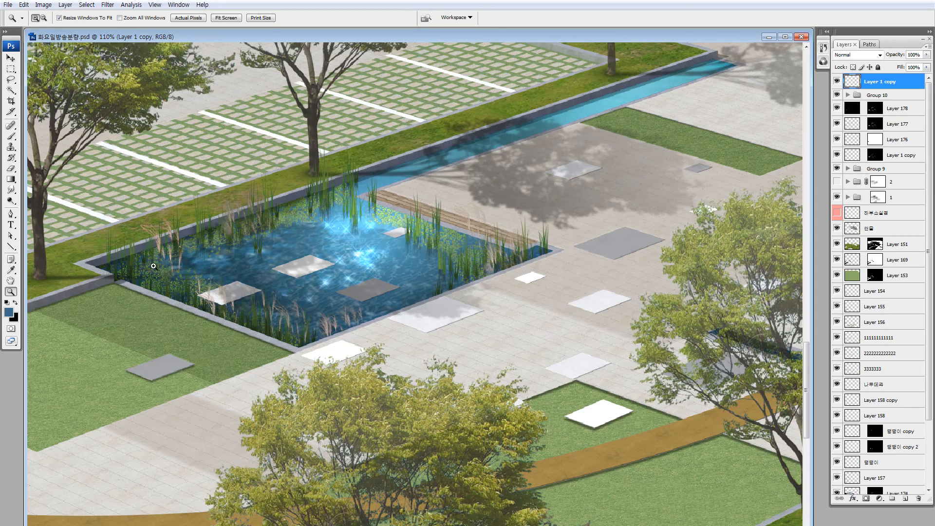
drag(377, 339, 89, 166)
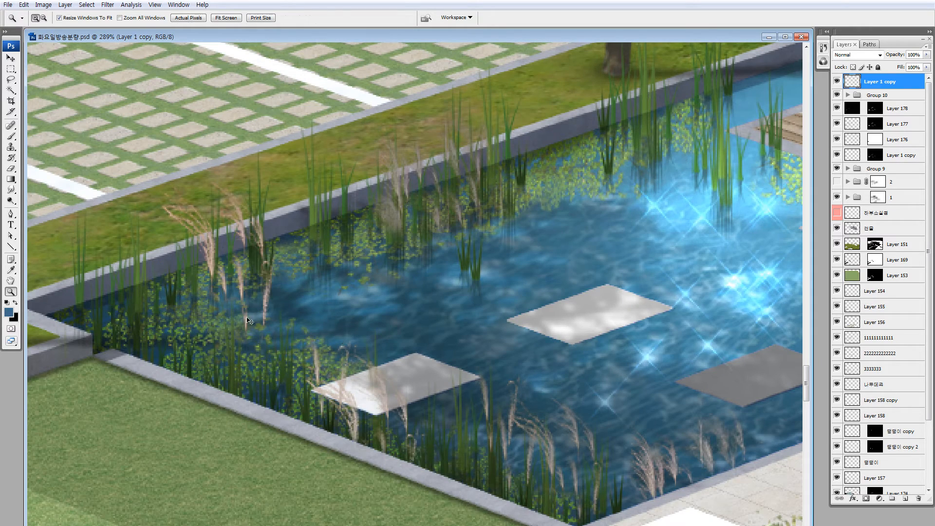
key(v)
click(890, 105)
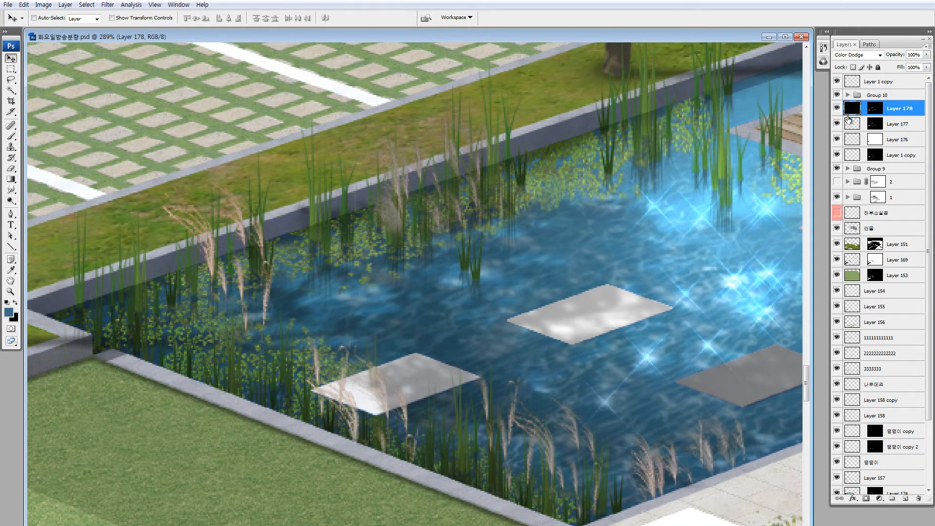
click(855, 125)
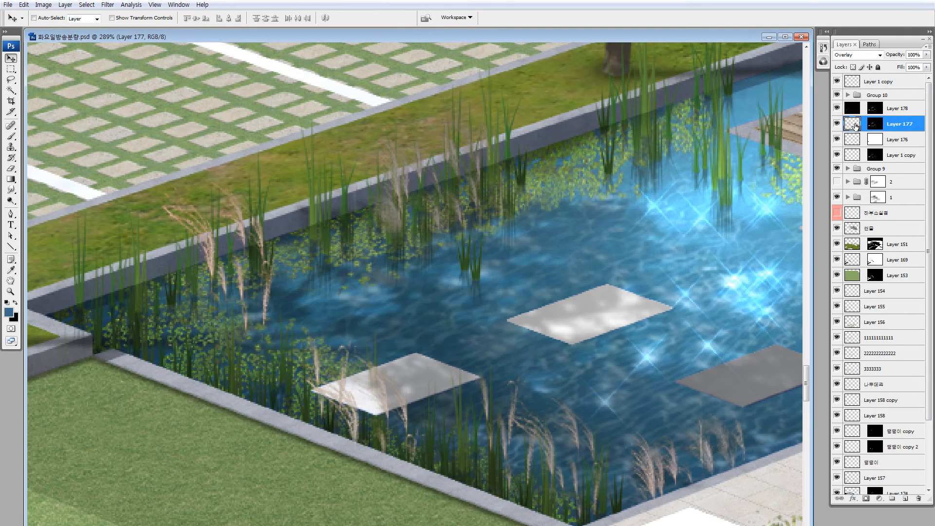
key(e)
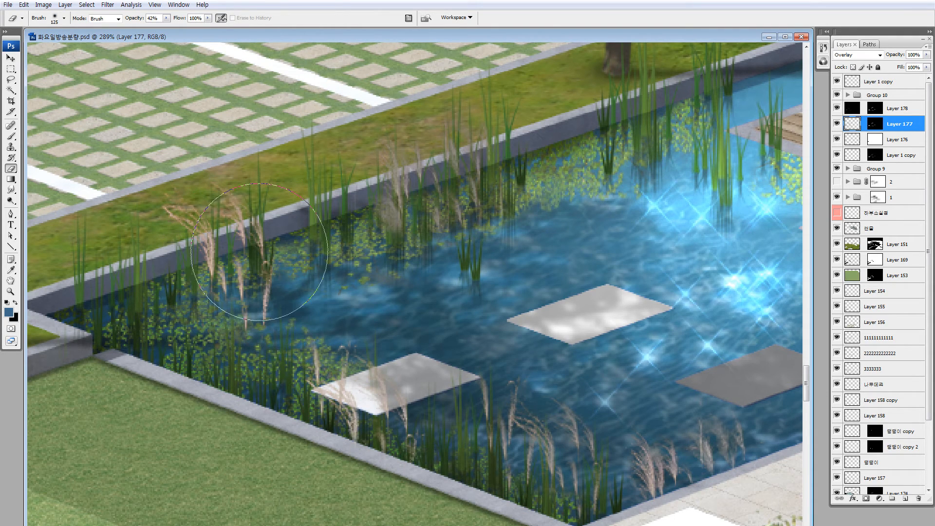
key(bracketleft)
key(bracketleft)
key(bracketleft)
key(bracketleft)
key(bracketleft)
key(bracketleft)
key(bracketleft)
key(bracketleft)
key(bracketleft)
key(bracketleft)
ctrl+click(852, 155)
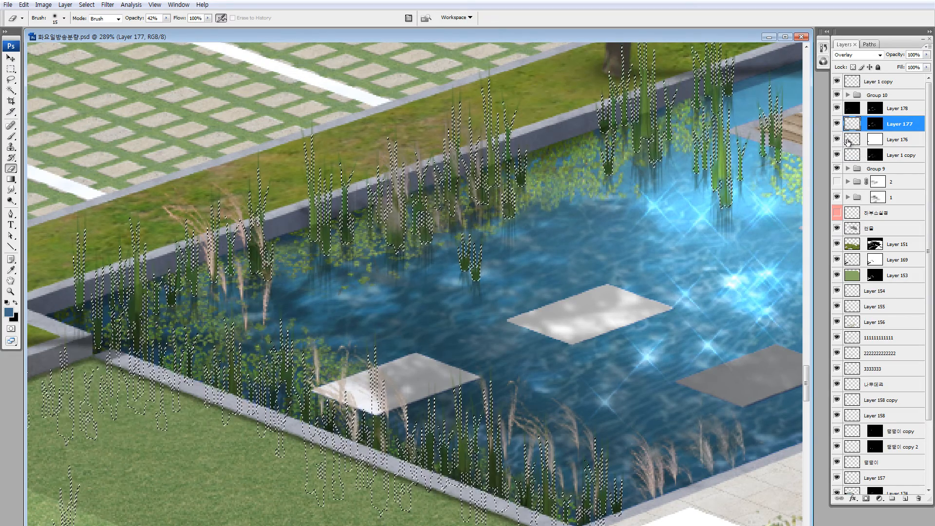
key(ctrl+d)
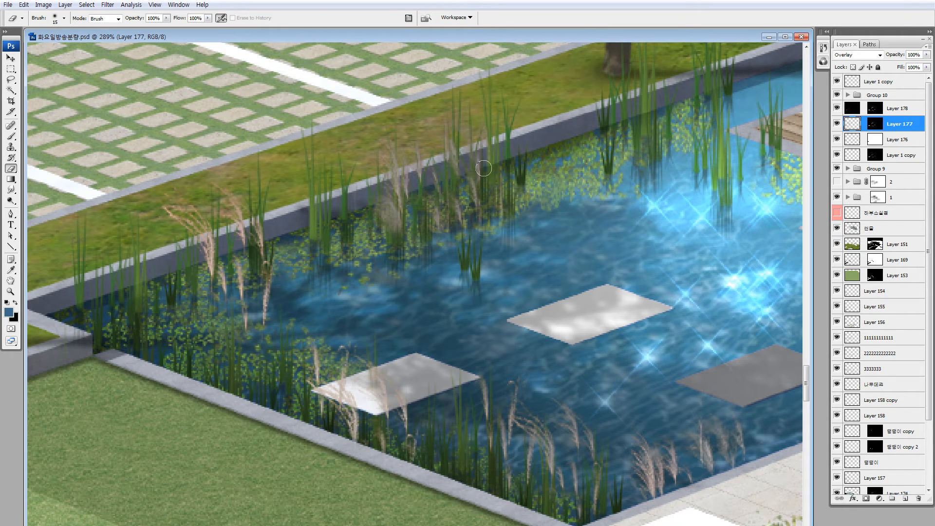
Examine the reeds along the pond's back and step-side edges, comparing them with the Layer 177 overlay hidden and shown
drag(523, 164, 436, 216)
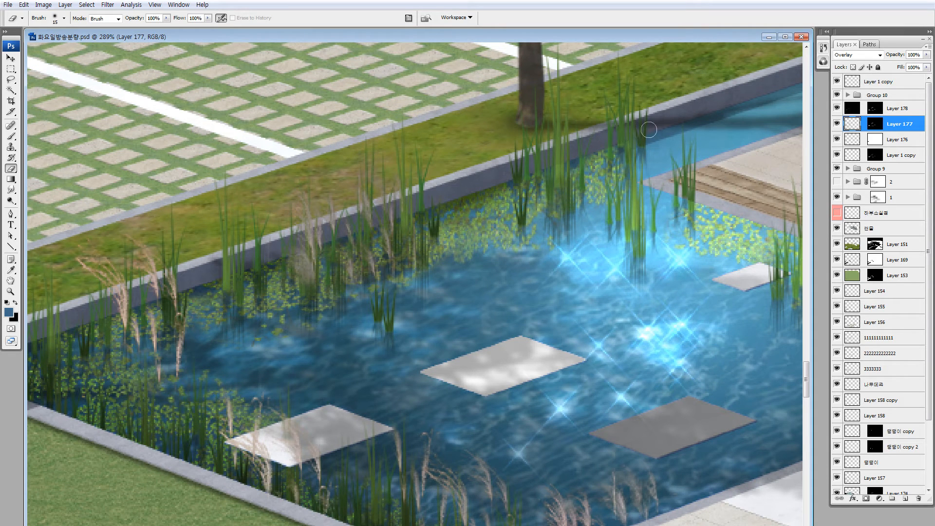
drag(696, 165, 460, 166)
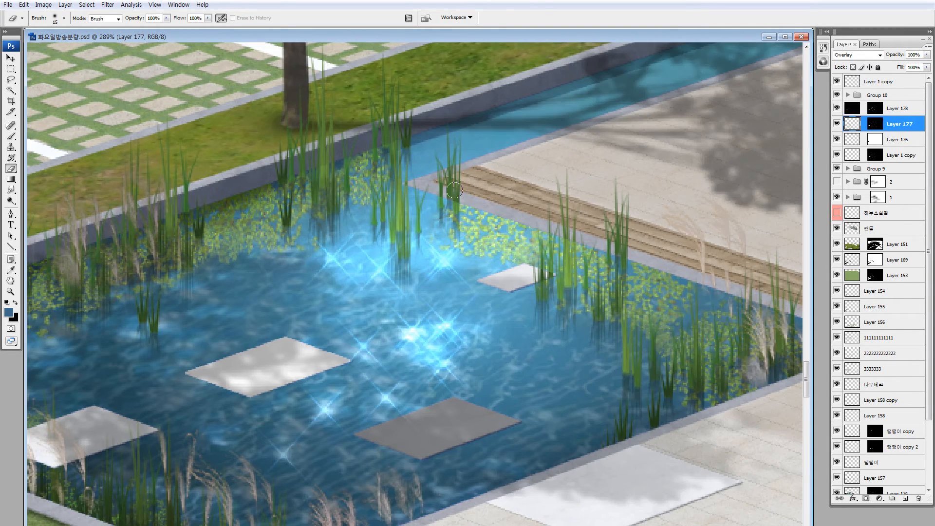
drag(447, 197, 300, 204)
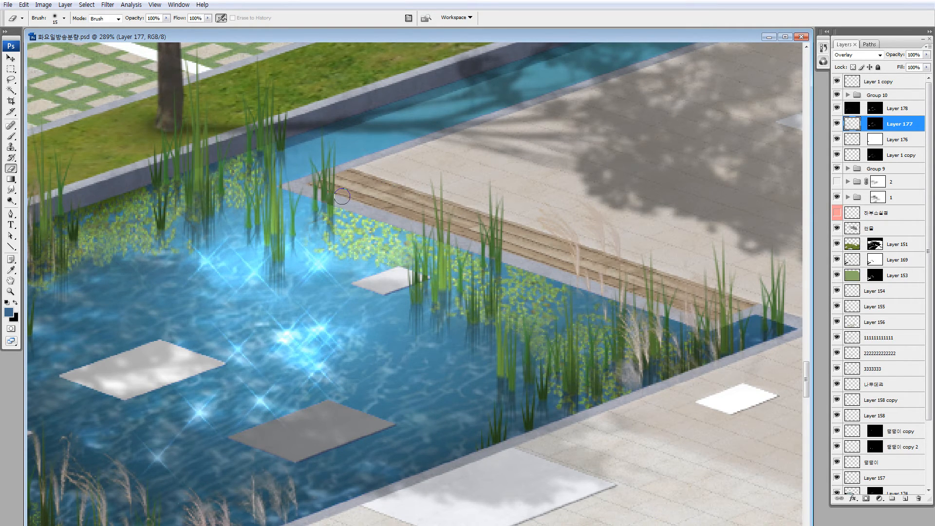
click(836, 124)
click(836, 125)
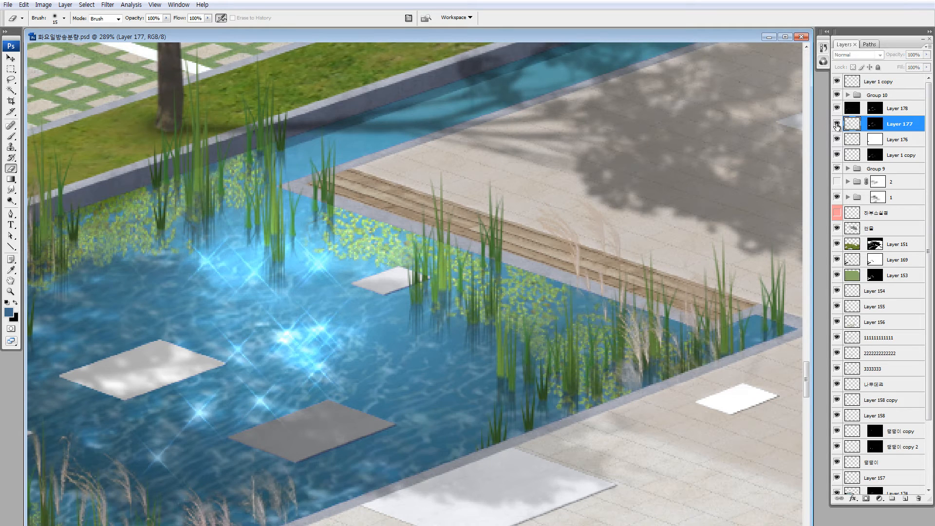
key(v)
key(alt+bracketleft)
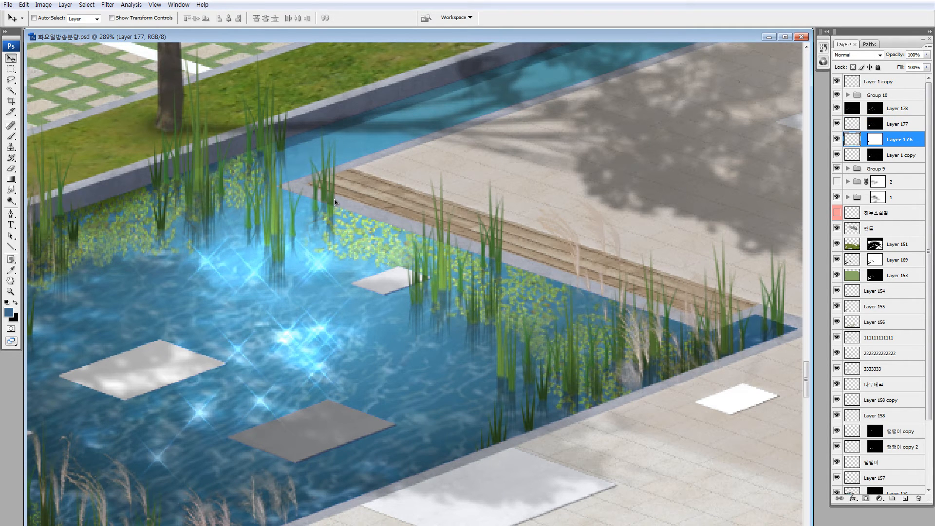
drag(332, 203, 348, 200)
key(ctrl+z)
drag(317, 265, 313, 276)
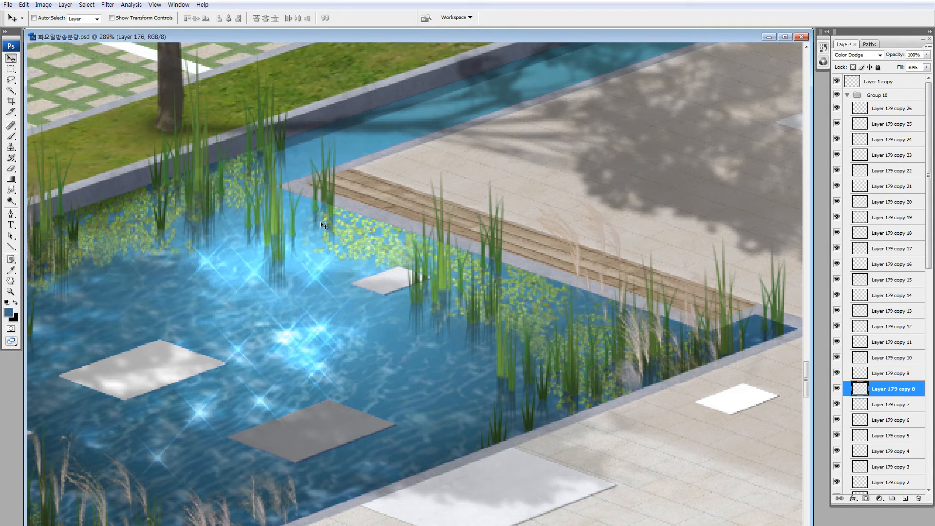
key(ctrl+z)
click(848, 96)
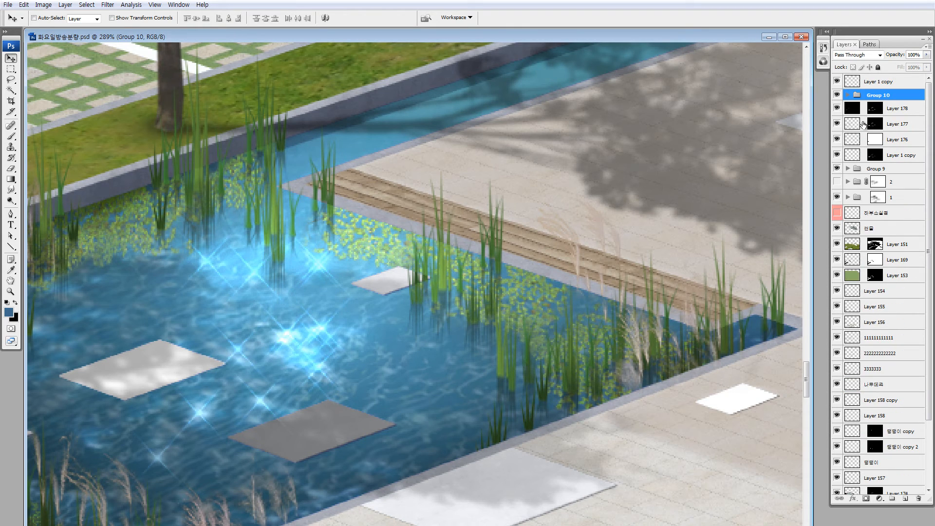
Check Layer 178's glow, load the pond plants' outline as a selection on it, and set a black Brush at 100% opacity
click(837, 111)
click(837, 109)
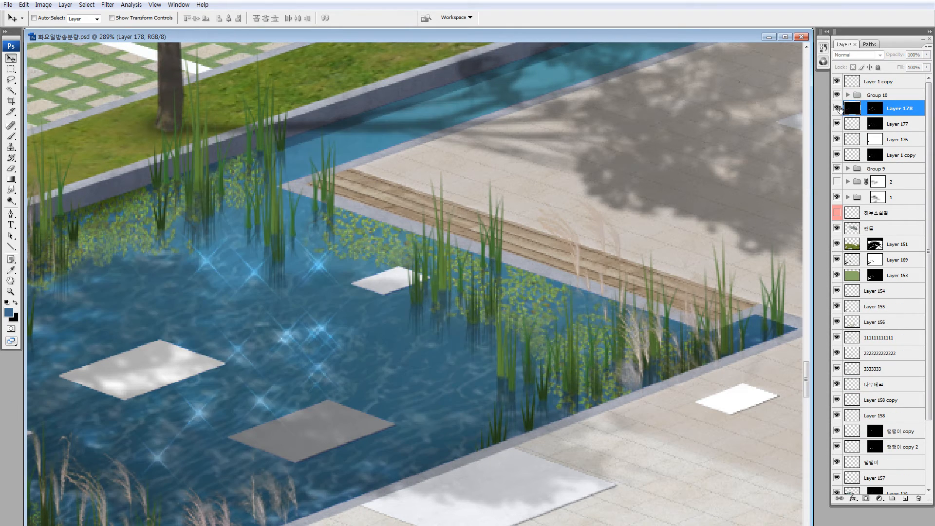
click(838, 109)
key(b)
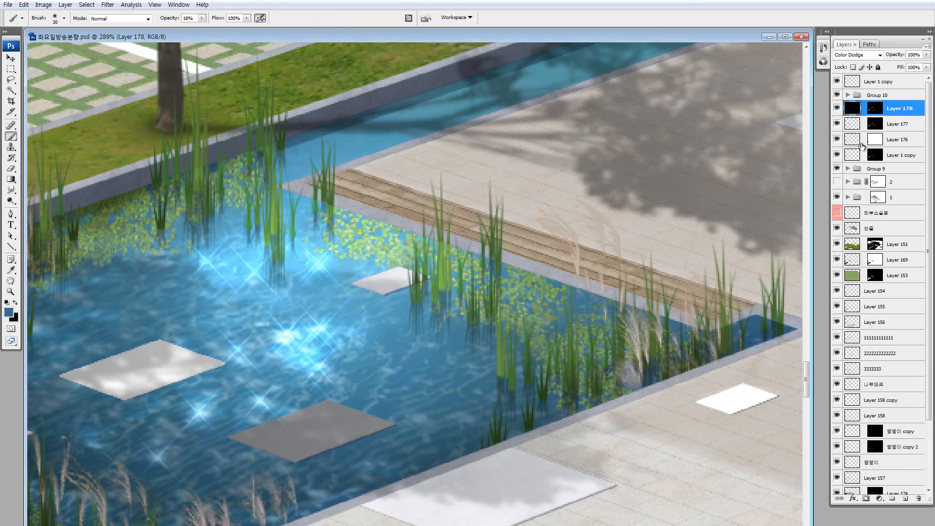
ctrl+click(848, 143)
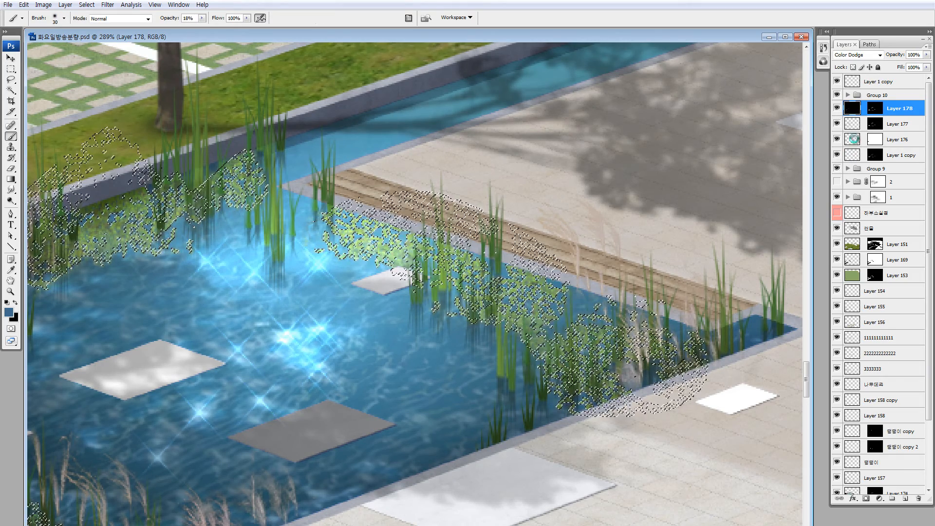
key(ctrl+h)
key(d)
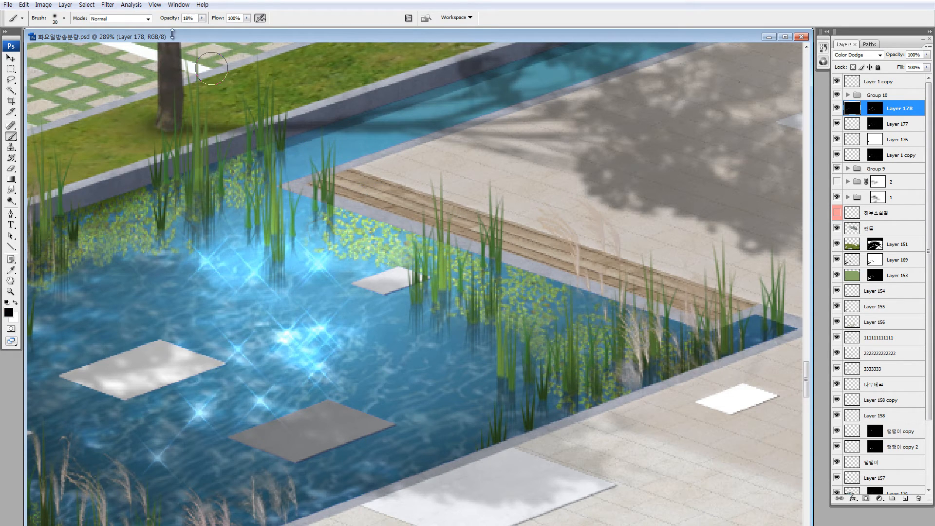
drag(169, 19, 382, 22)
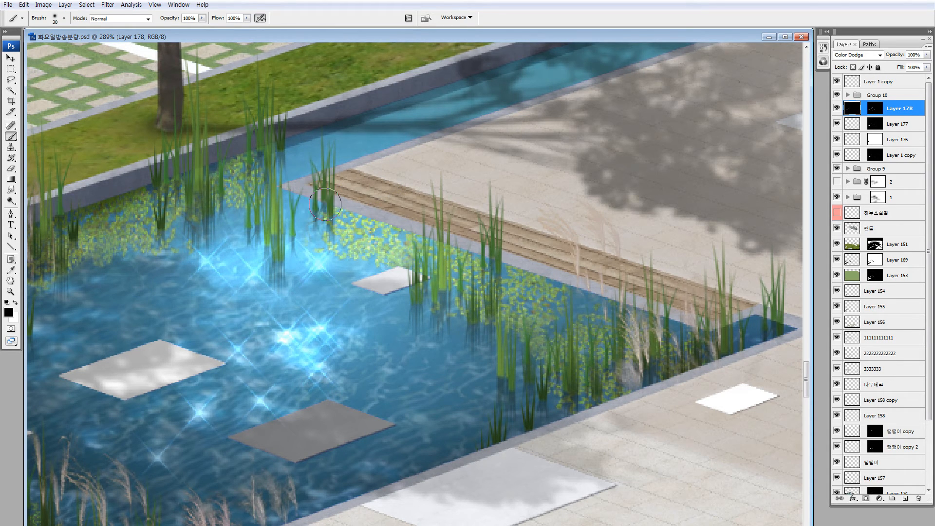
Try painting white on Layer 178 over the reed bases beside the wooden steps, and undo the strokes
key(x)
drag(296, 207, 322, 215)
drag(419, 284, 455, 270)
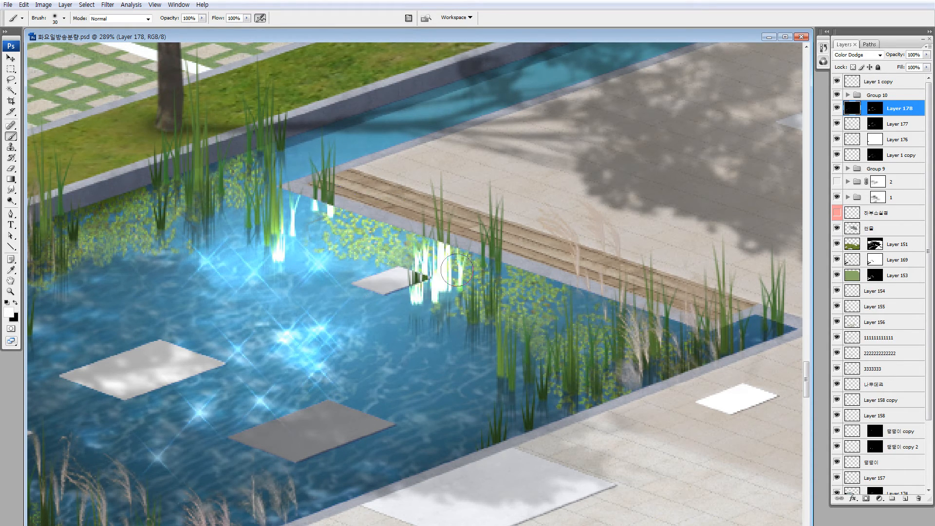
key(ctrl+alt+z)
key(ctrl+alt+z)
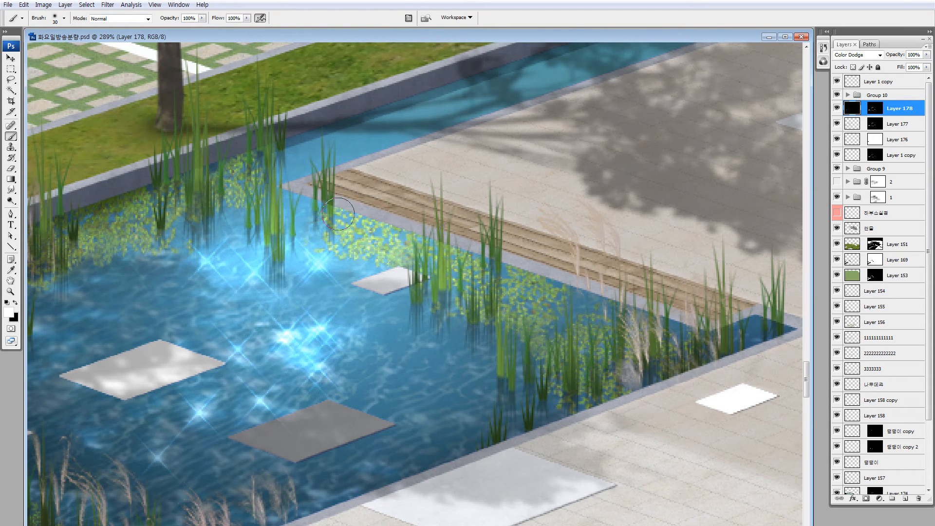
Return the brush colour to black and review the reeds around the pond at 100% zoom
key(x)
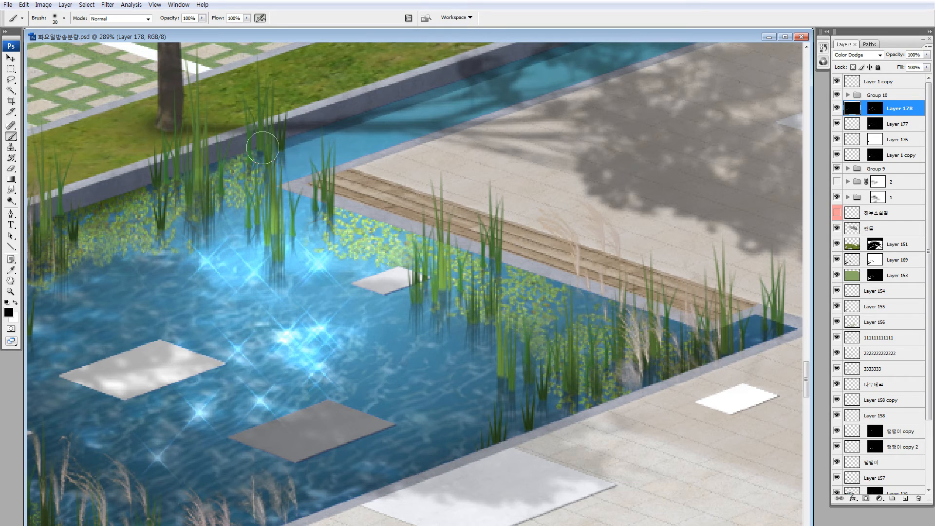
drag(83, 207, 287, 200)
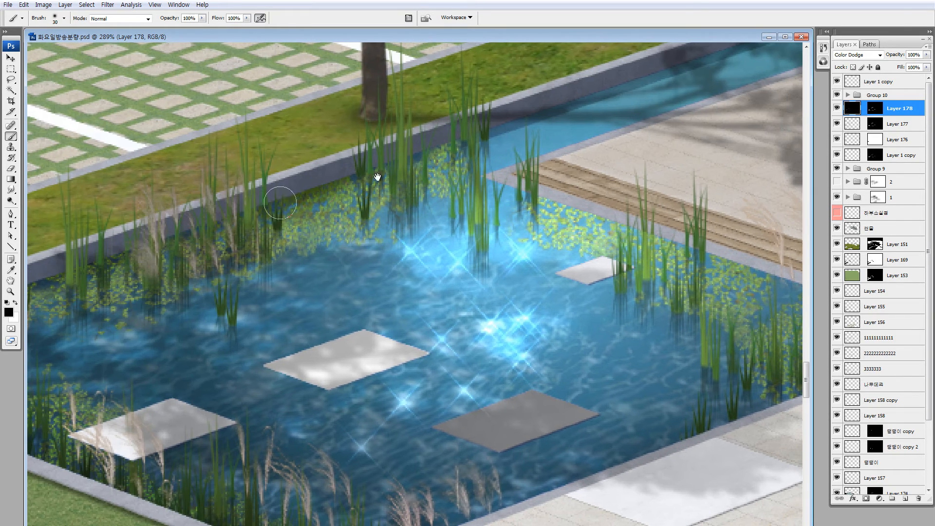
drag(615, 207, 483, 221)
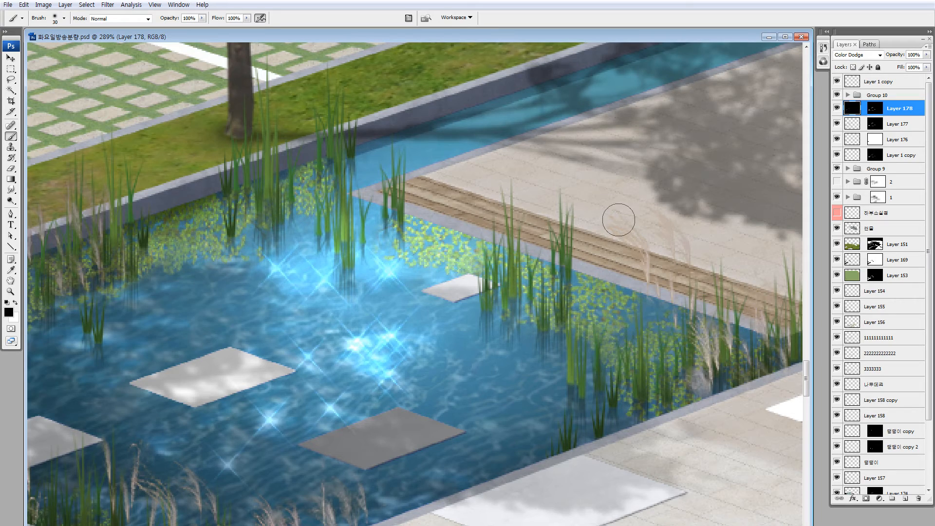
key(ctrl+alt+0)
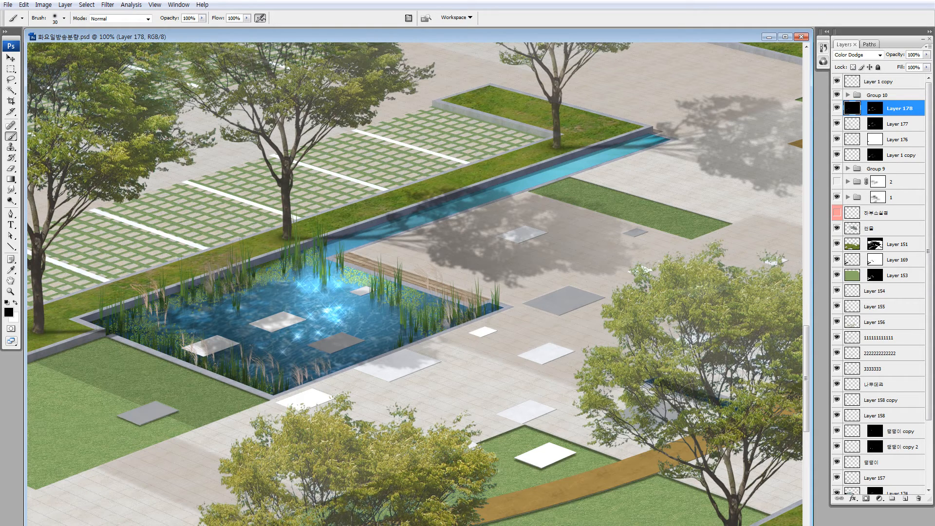
Switch to the Chrome browser and go back from the full-size reed photo to the Google image results
key(alt+Tab)
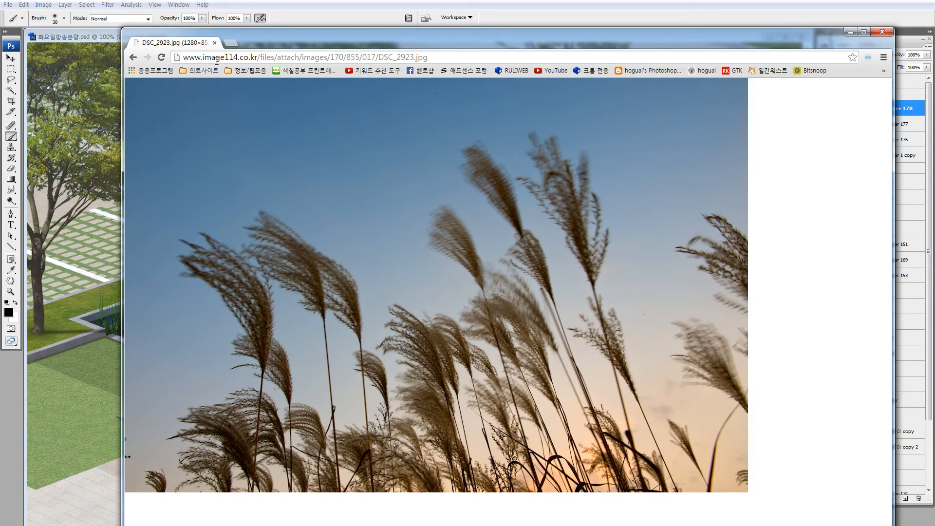
click(249, 56)
click(275, 118)
key(BackSpace)
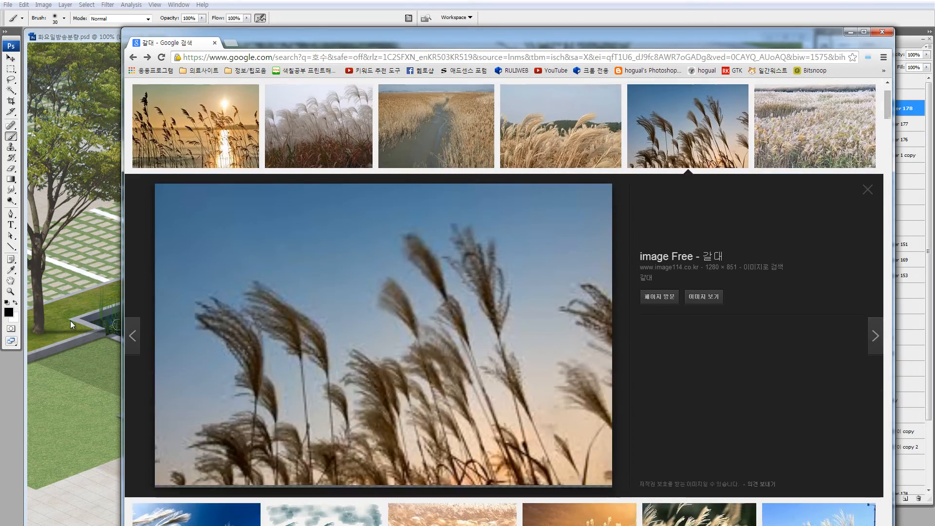
Switch back to Photoshop and examine the square pond and the pond beside the building within the whole rendering
click(72, 325)
key(ctrl+minus)
key(ctrl+minus)
key(ctrl+minus)
key(ctrl+minus)
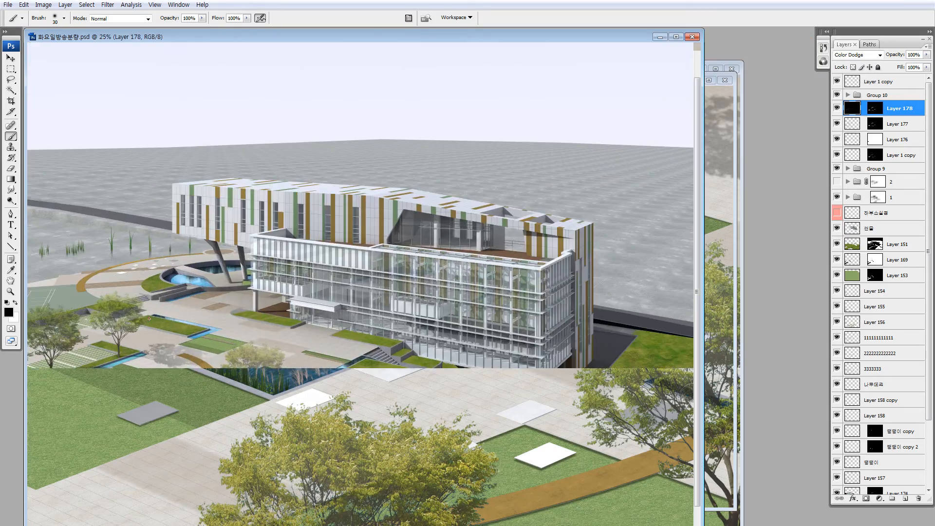
key(l)
mouse_move(155, 375)
mouse_down()
mouse_move(197, 368)
mouse_move(34, 390)
mouse_move(139, 366)
mouse_up()
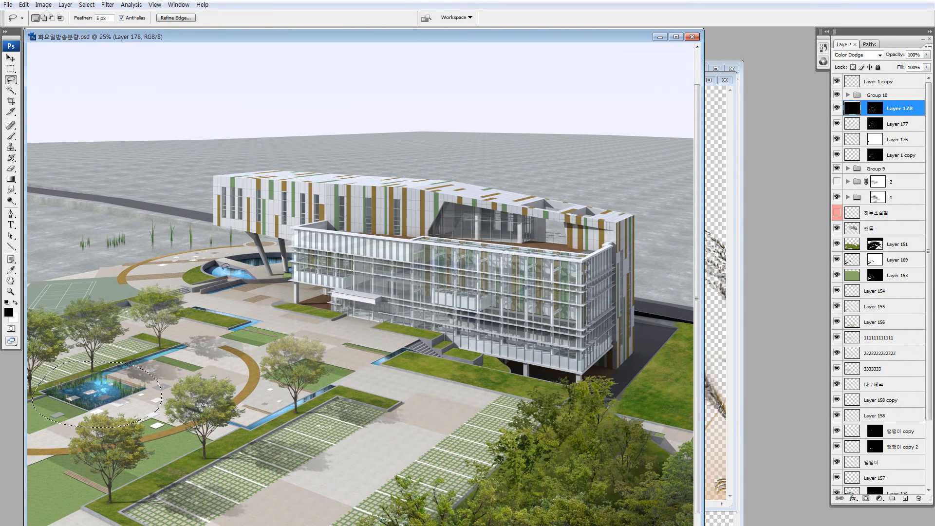
mouse_move(258, 251)
mouse_down()
mouse_move(192, 256)
mouse_move(321, 241)
mouse_move(260, 248)
mouse_up()
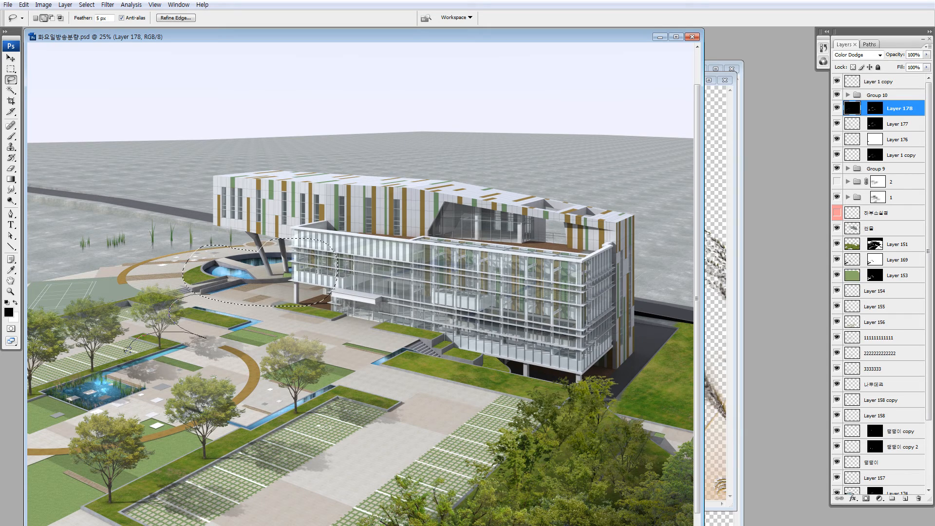
key(ctrl+z)
key(ctrl+d)
key(z)
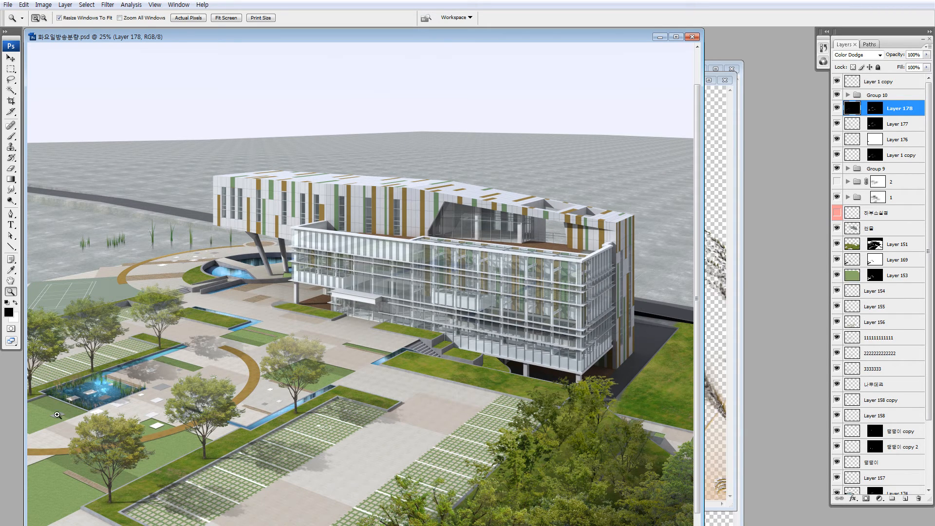
drag(49, 361, 145, 415)
key(v)
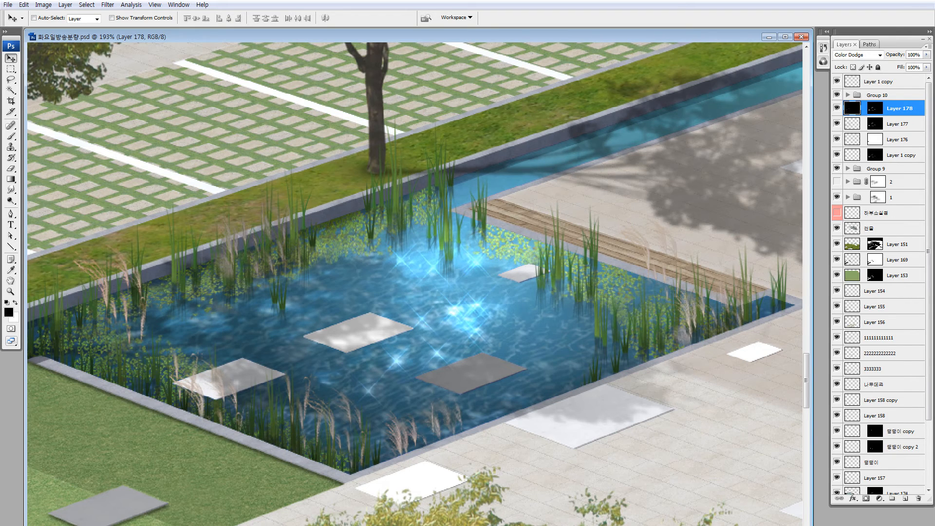
Switch to the Chrome browser, search Google Images for "잉어" and open the preview of the koi shoal on dark water
key(alt+Tab)
scroll(403, 202, up, 2)
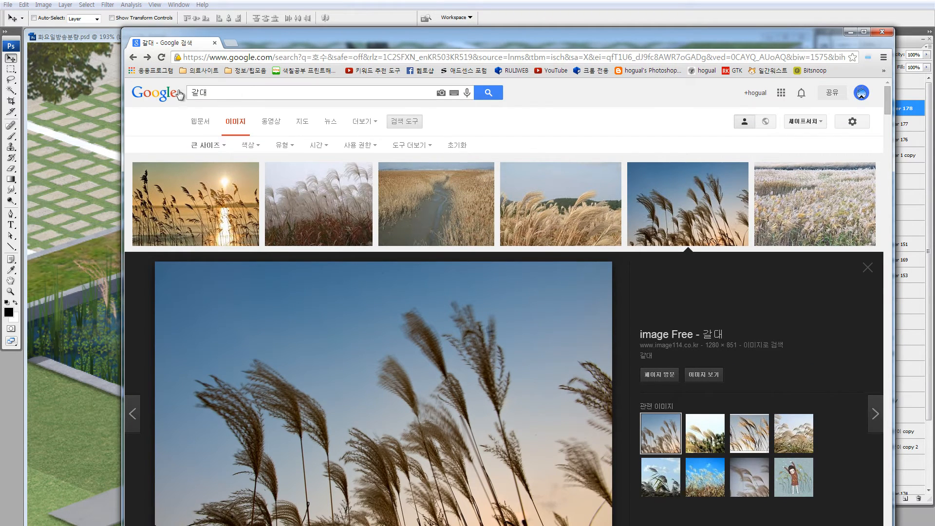
text(잉어)
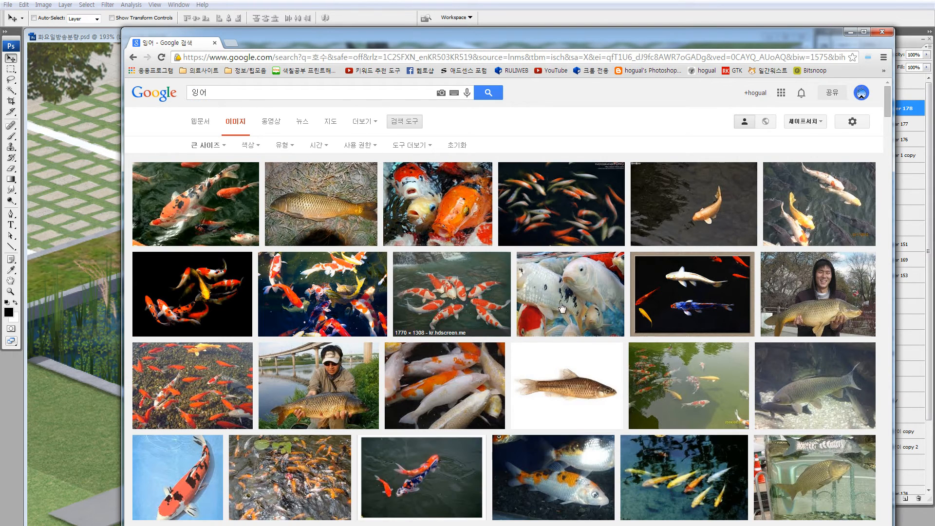
click(562, 204)
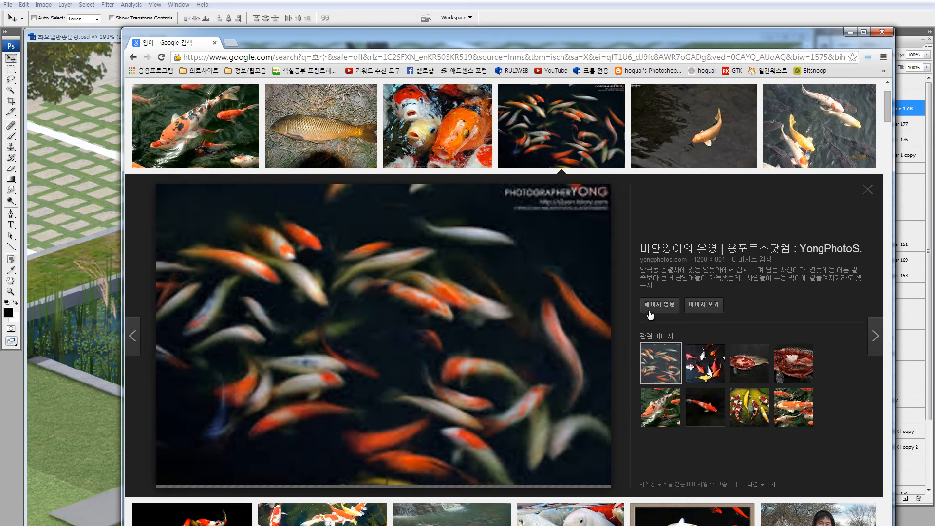
Open the koi shoal photo at full size and bring it from the browser into Photoshop as a separate document
click(702, 304)
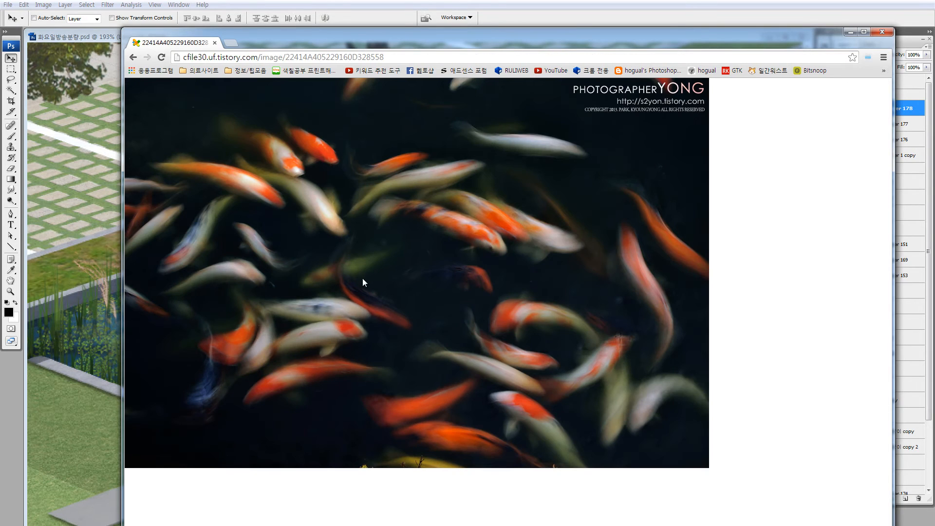
drag(299, 239, 269, 249)
key(alt+Tab)
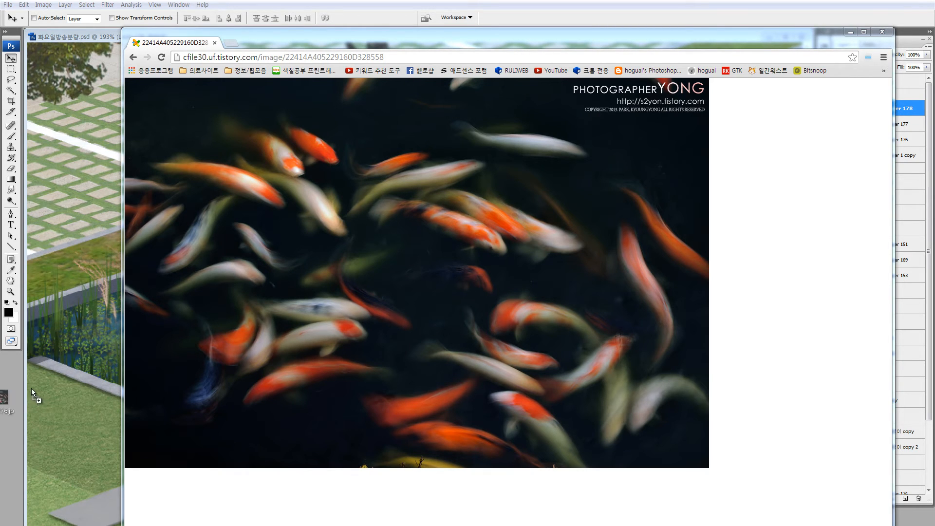
click(94, 358)
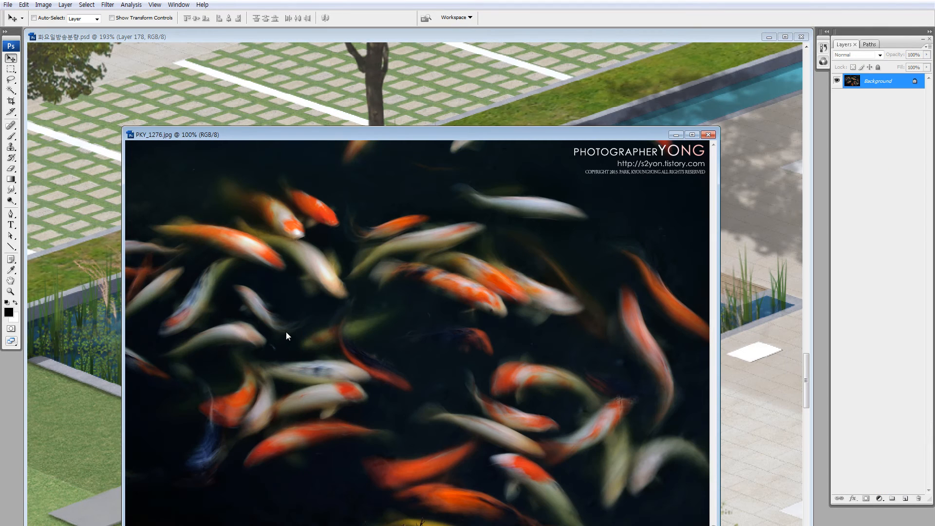
Copy the koi photo into the rendering as a new layer and scale it to 22% in both directions
drag(263, 269, 119, 263)
drag(310, 242, 297, 227)
key(ctrl+t)
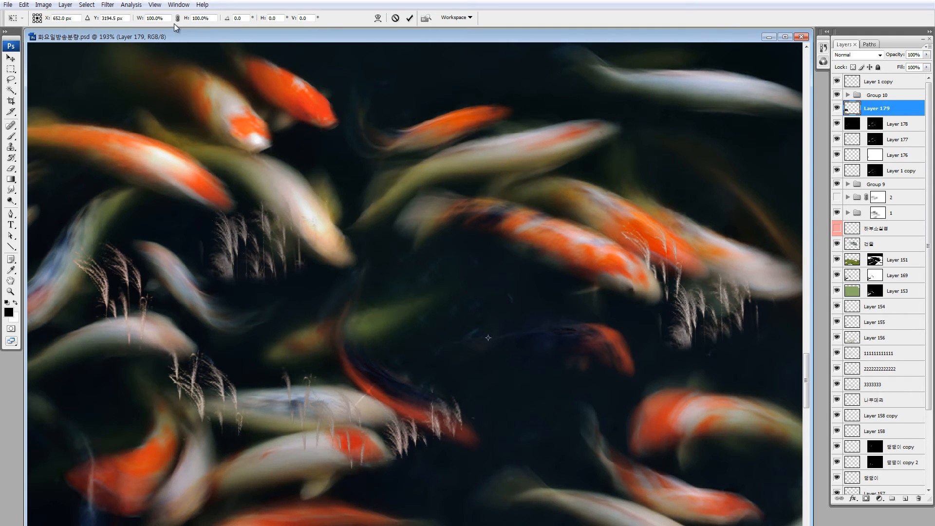
click(166, 19)
text(22)
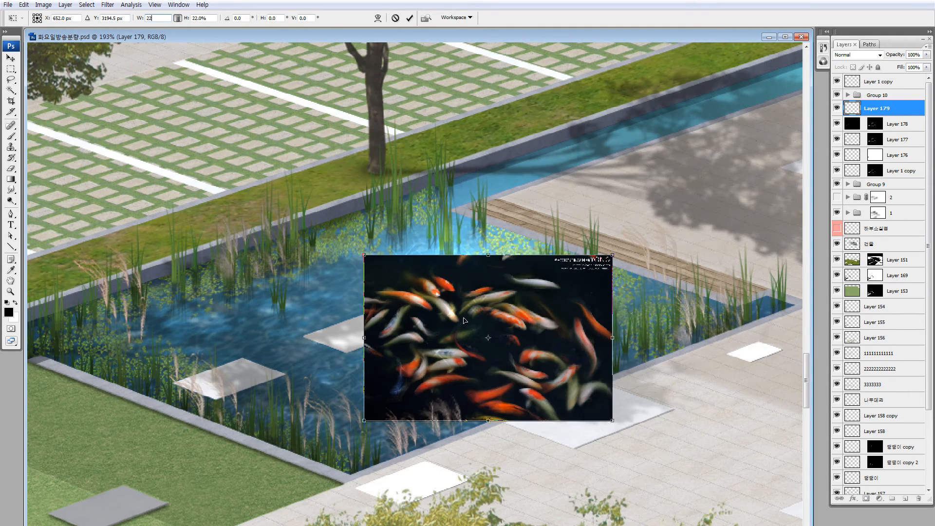
Move the koi photo over the pond, shrink it to about 15% wide, and rotate and skew it to the water's perspective
drag(472, 312, 407, 290)
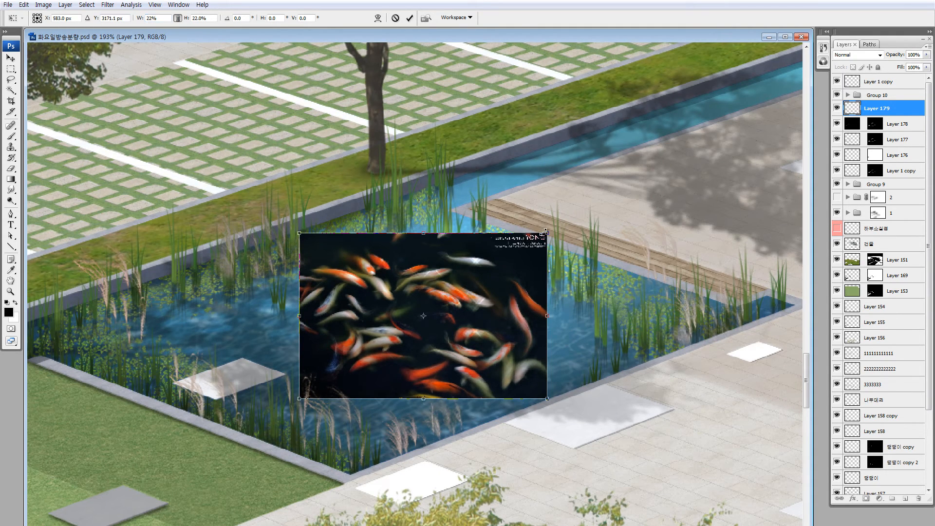
drag(547, 232, 444, 379)
drag(356, 280, 307, 302)
key(Return)
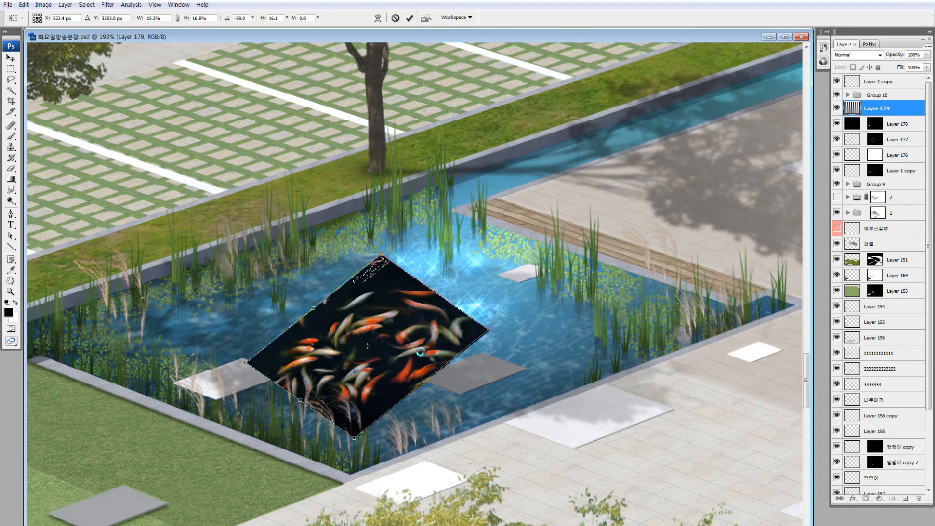
Set the koi layer's blend mode to Color Dodge and its fill to 40%
click(870, 55)
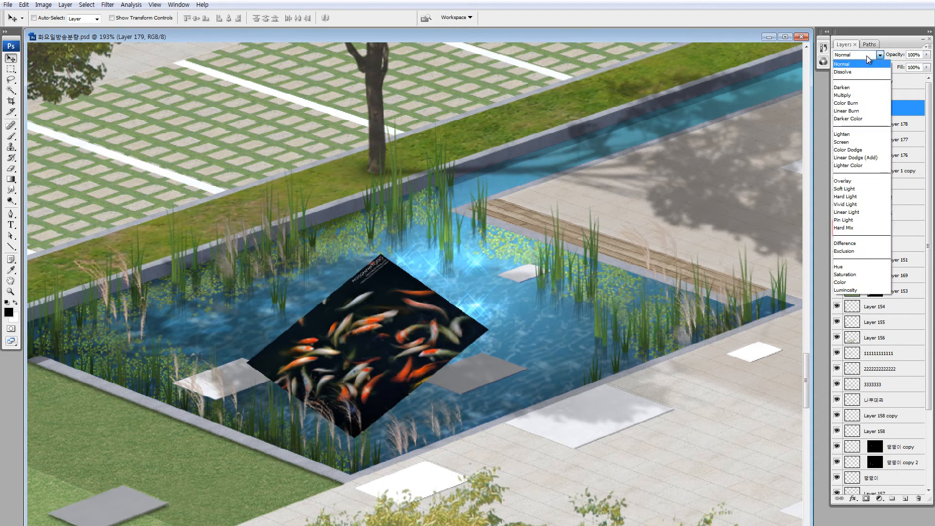
click(857, 152)
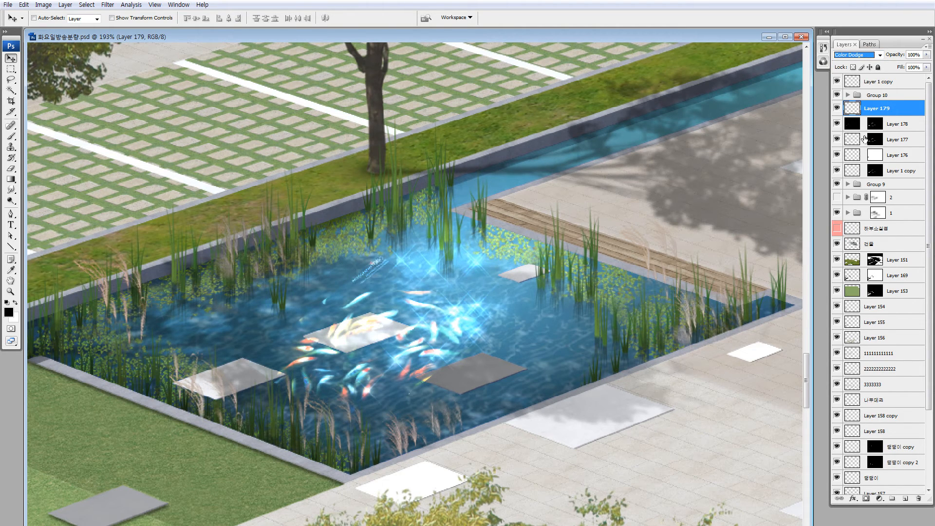
click(926, 68)
drag(911, 78, 898, 78)
Reposition the koi within the pond and copy Layer 178's mask onto the koi layer
click(504, 329)
drag(504, 329, 588, 324)
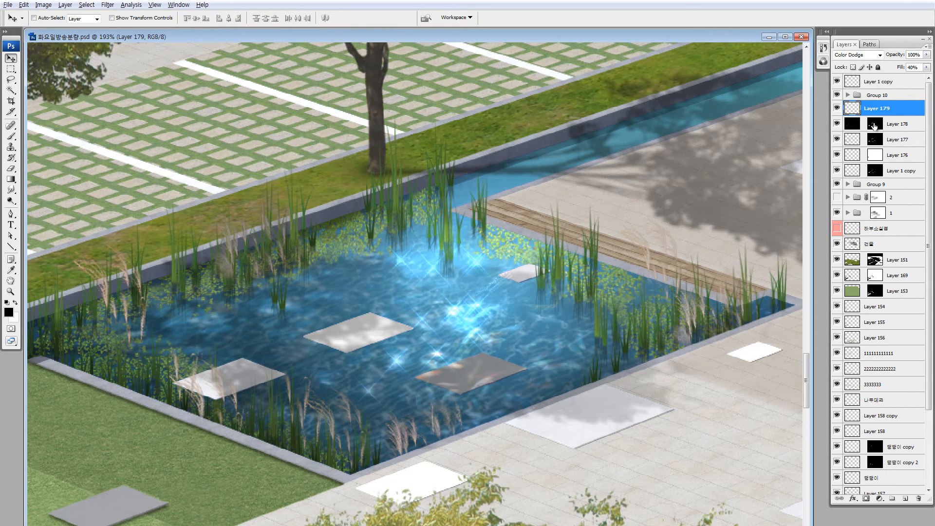
drag(874, 126, 874, 108)
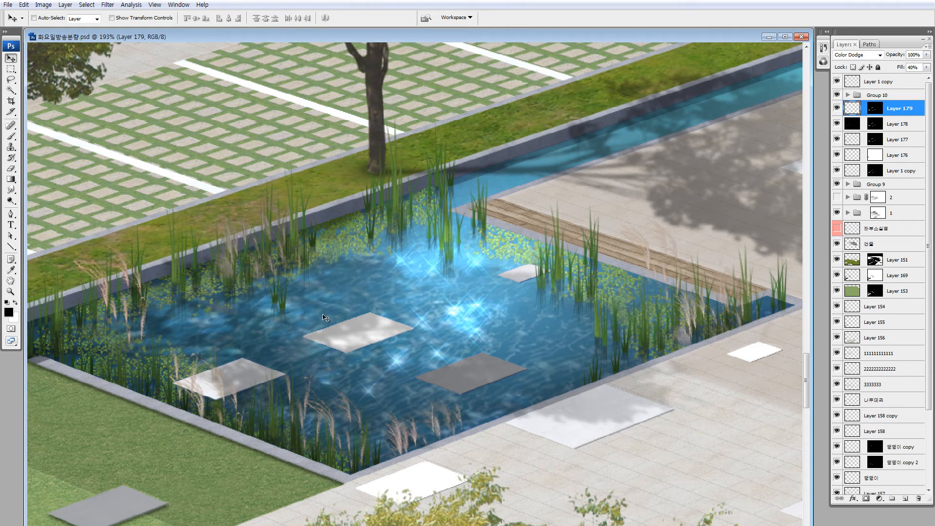
Set the koi layer's fill to 58% and erase the photographer's watermark from it
drag(901, 67, 910, 67)
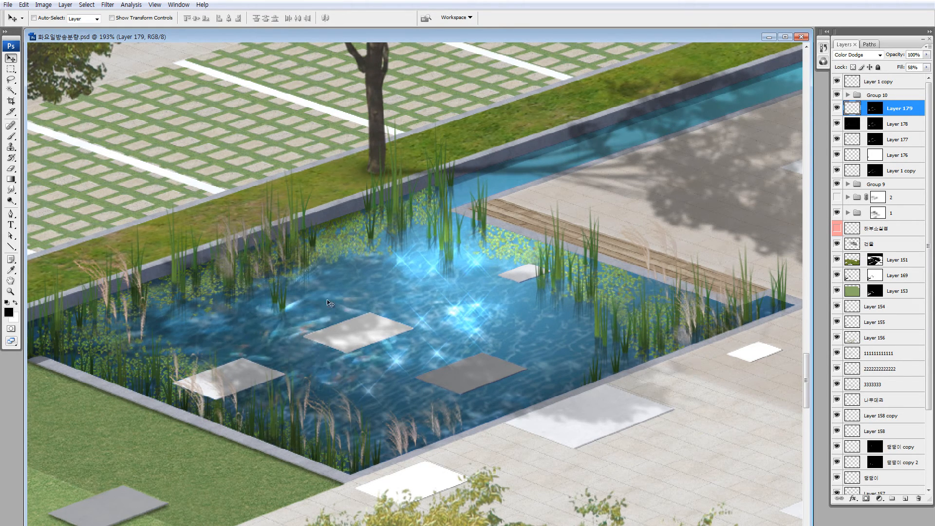
key(e)
drag(315, 271, 303, 277)
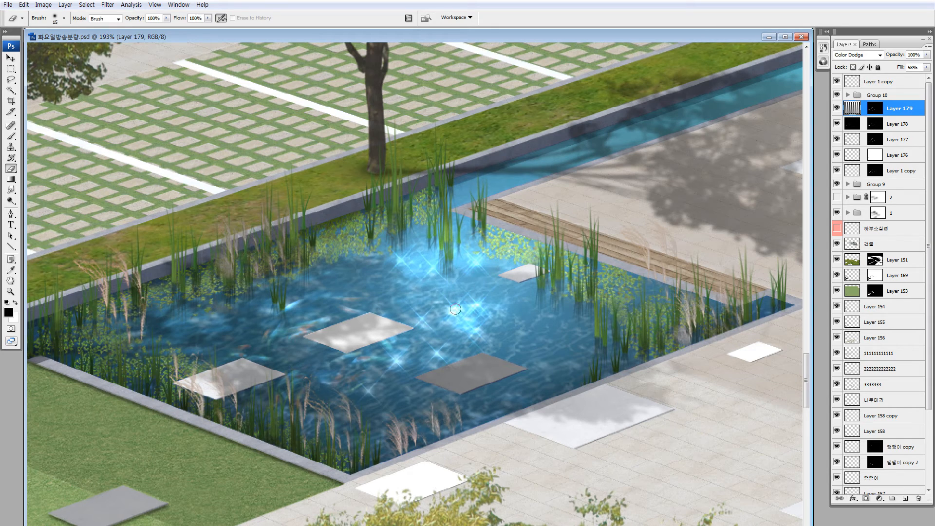
Select koi around the middle stepping slab with a 5 px feathered lasso and spread them toward the pond's front and right-hand water
key(z)
drag(249, 331, 532, 403)
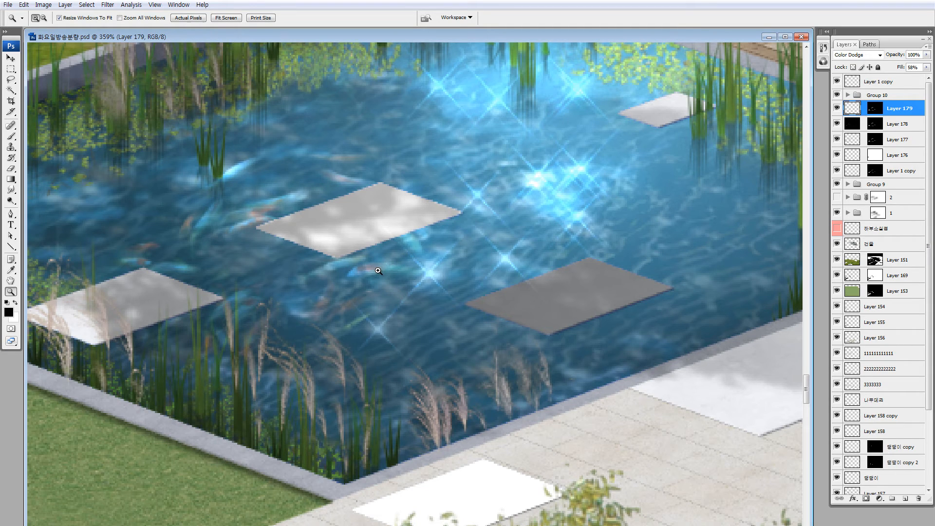
key(l)
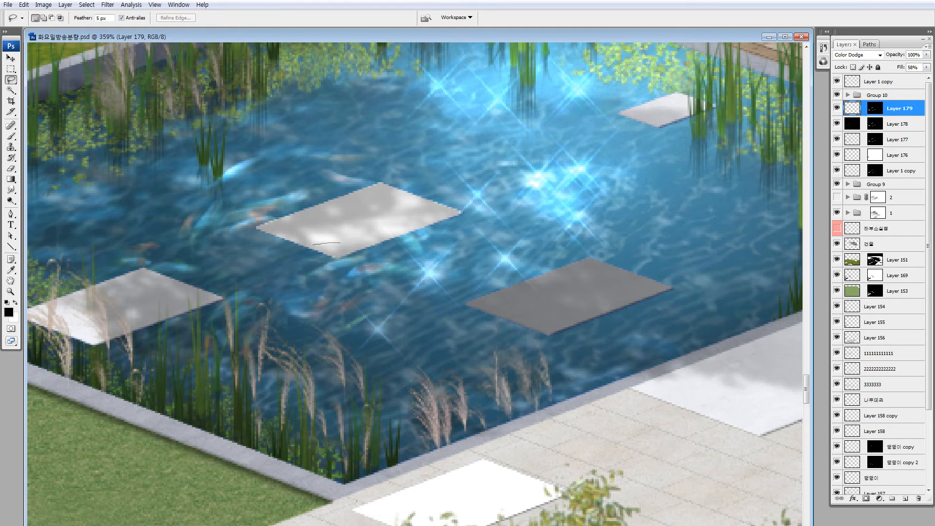
mouse_move(313, 244)
mouse_down()
mouse_move(354, 387)
mouse_move(456, 244)
mouse_up()
mouse_move(434, 264)
mouse_down()
mouse_move(536, 303)
mouse_move(587, 304)
mouse_move(519, 354)
mouse_move(497, 344)
mouse_up()
mouse_move(321, 168)
mouse_down()
mouse_move(402, 181)
mouse_move(541, 181)
mouse_move(693, 214)
mouse_move(798, 278)
mouse_up()
key(ctrl+d)
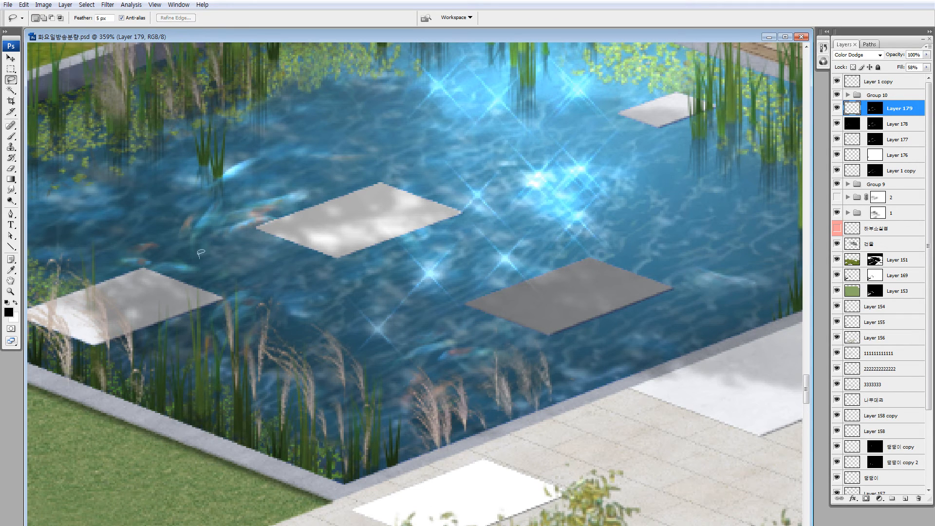
Lasso further koi near the left stepping slab, scatter them to other parts of the pond, and check the whole rendering
mouse_move(201, 254)
mouse_down()
mouse_move(198, 296)
mouse_move(201, 266)
mouse_up()
drag(160, 265, 95, 237)
mouse_move(224, 278)
mouse_down()
mouse_move(214, 365)
mouse_move(259, 297)
mouse_up()
mouse_move(224, 325)
mouse_down()
mouse_move(590, 212)
mouse_move(723, 205)
mouse_up()
key(ctrl+d)
key(ctrl+0)
key(ctrl+minus)
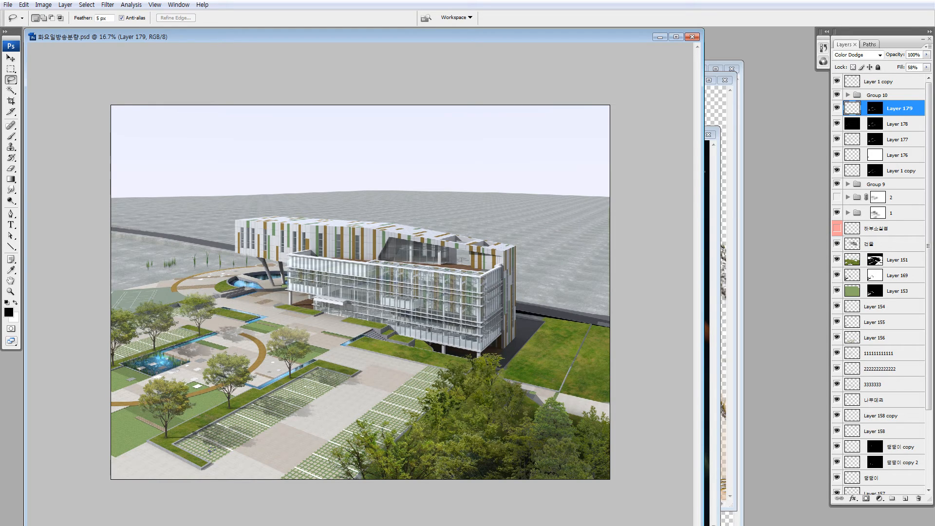
Switch to the Chrome browser, return to the Google image results and search for "수초돌"
key(alt+Tab)
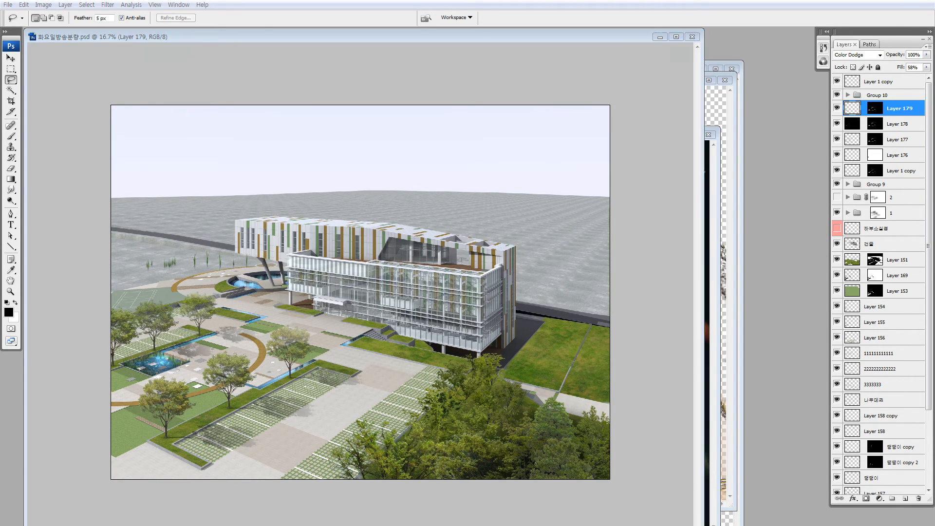
key(alt+Left)
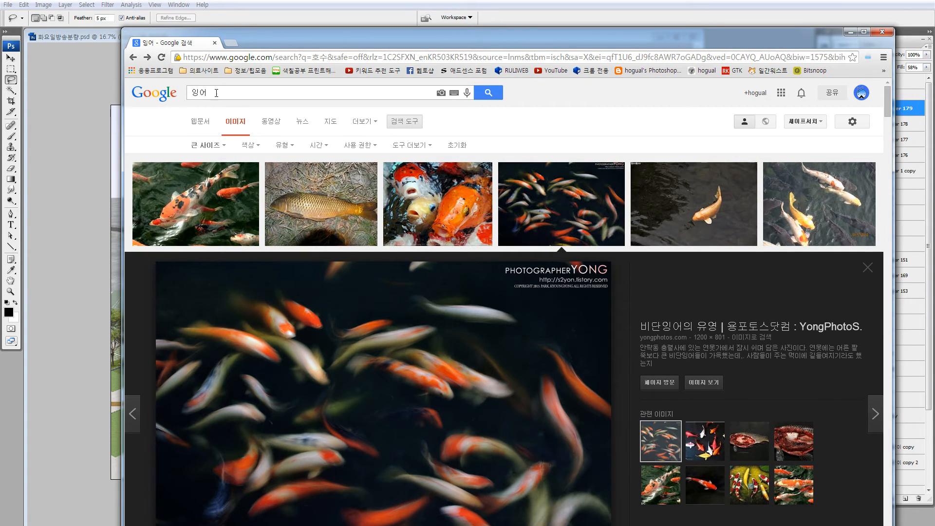
drag(214, 92, 178, 93)
text(수초)
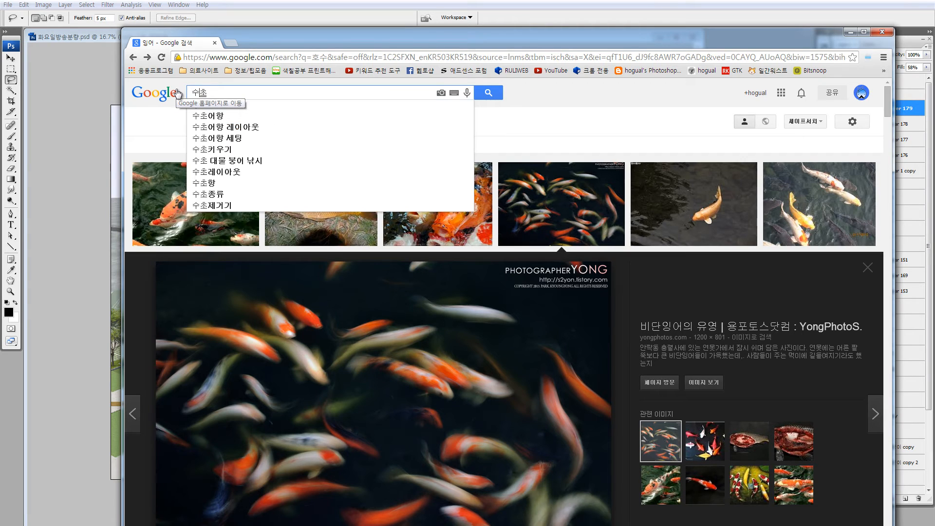
text(돌)
key(Return)
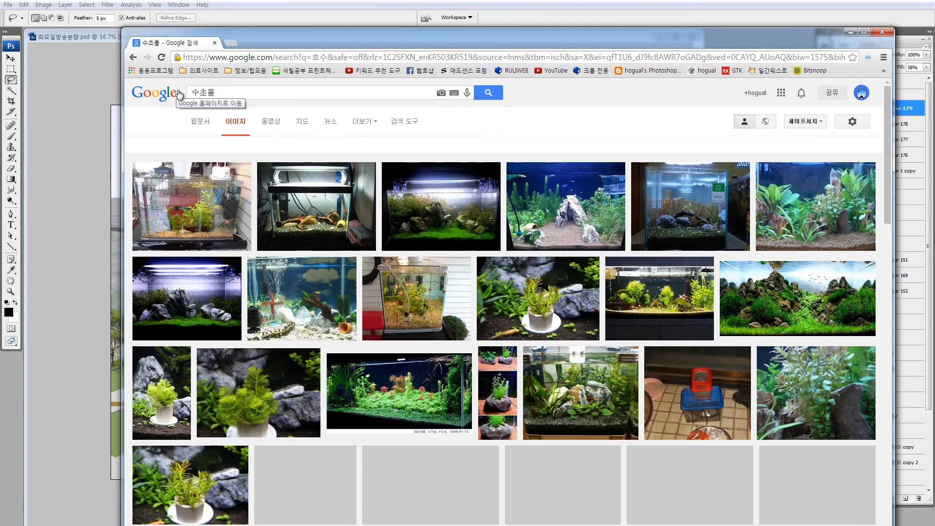
Replace the image search term with "연못 돌" and run the search
drag(217, 92, 164, 92)
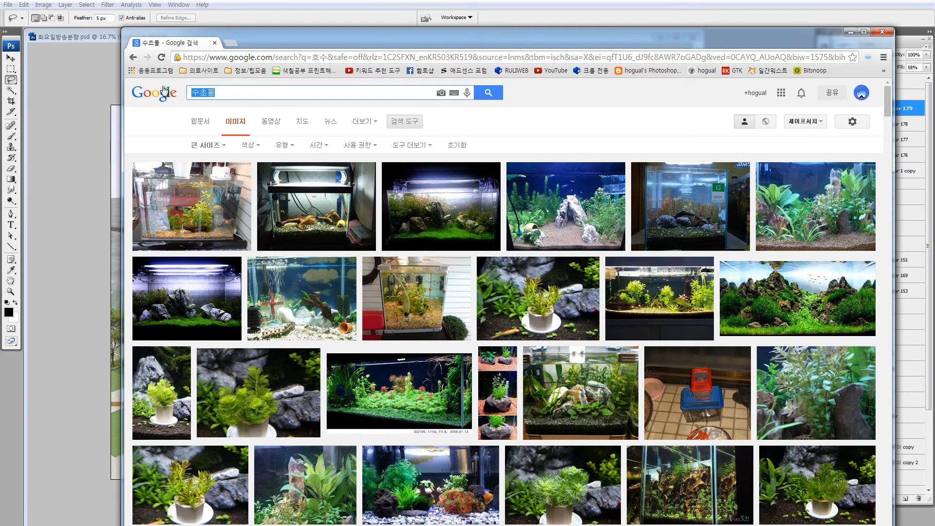
text(연못 돌)
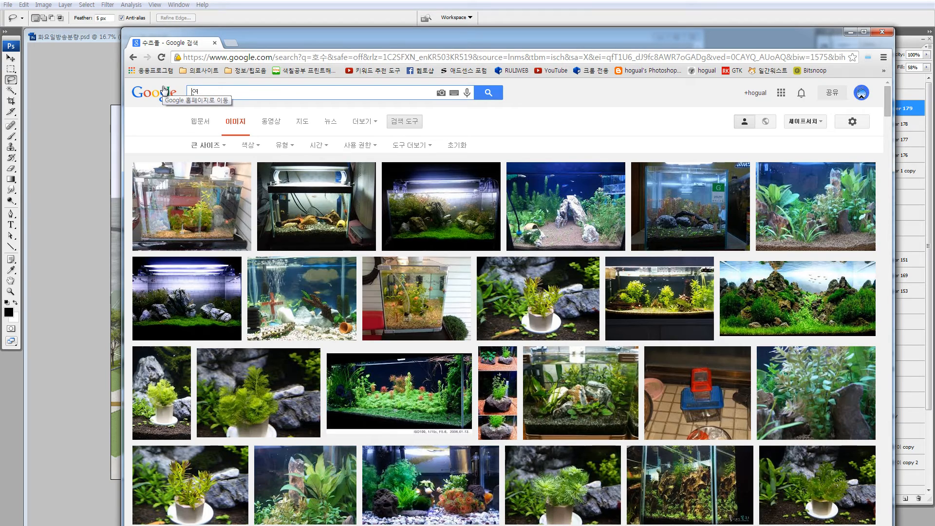
key(Return)
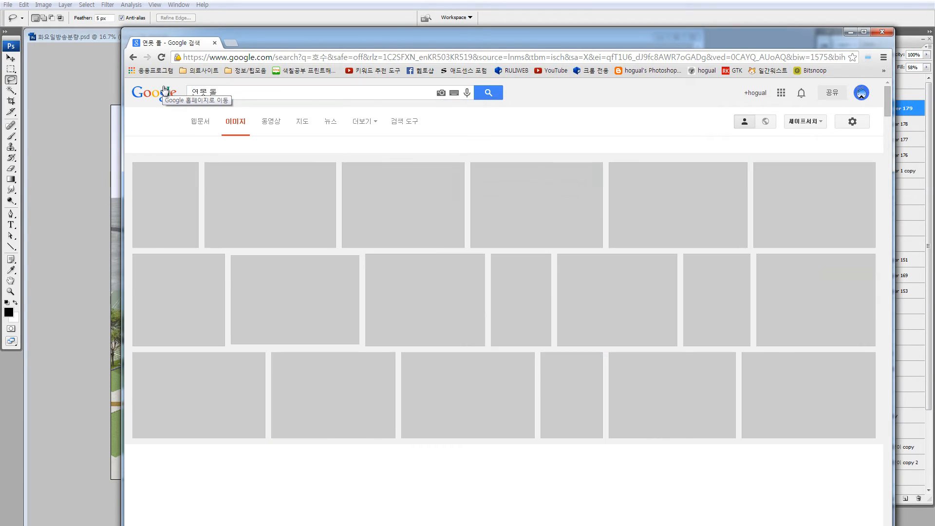
Look through the pond stone image results for a photo with usable stones in or beside water
scroll(624, 347, down, 1)
scroll(623, 347, down, 5)
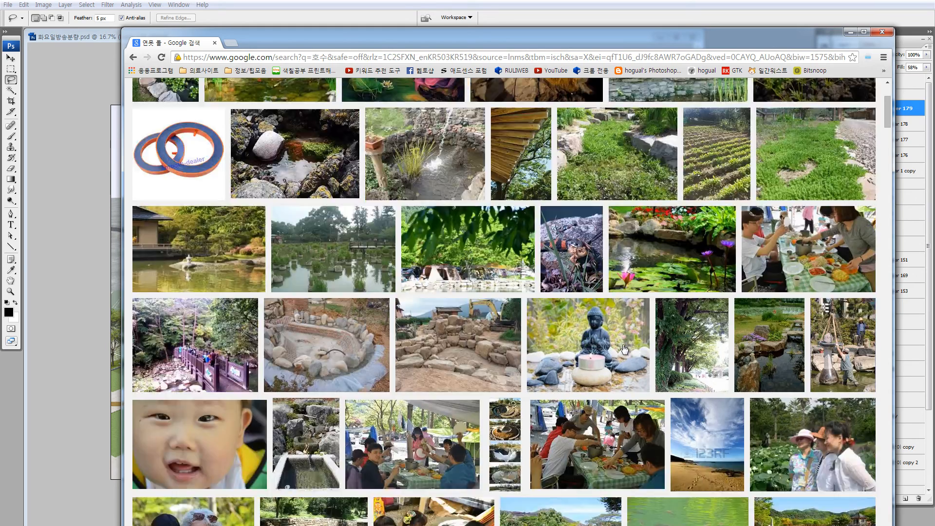
scroll(623, 345, down, 6)
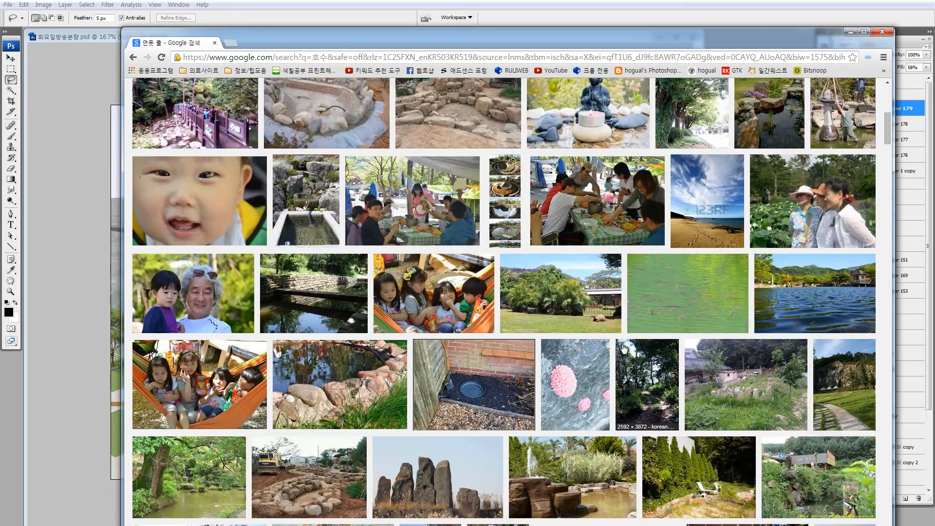
scroll(624, 346, down, 5)
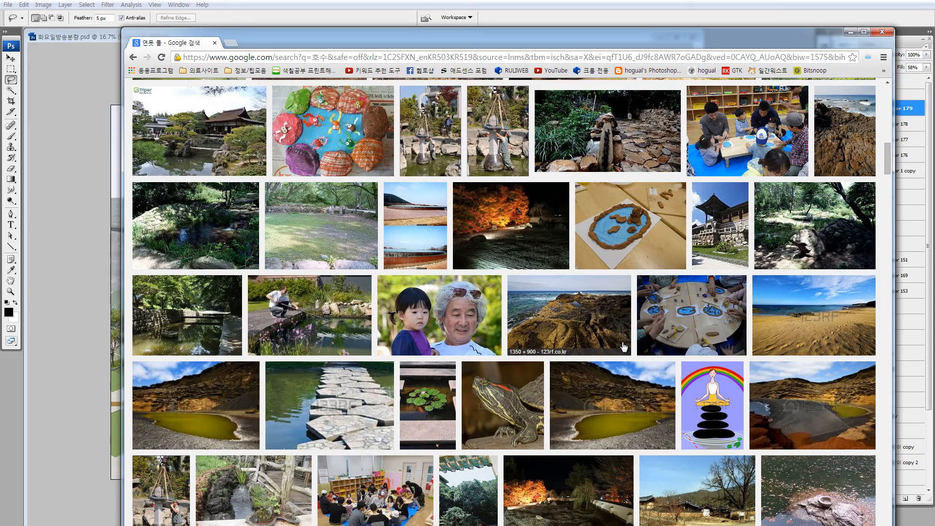
scroll(623, 347, down, 3)
scroll(624, 345, up, 4)
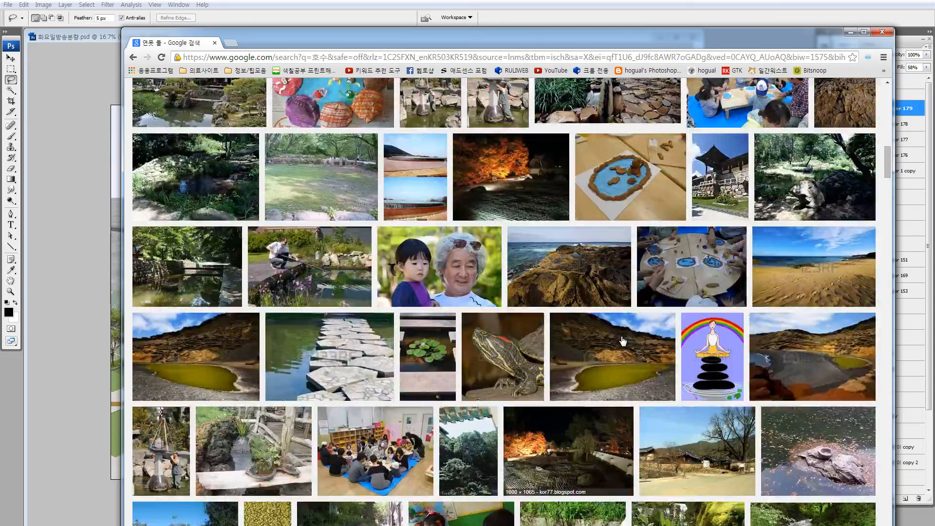
scroll(622, 341, down, 6)
scroll(623, 341, down, 3)
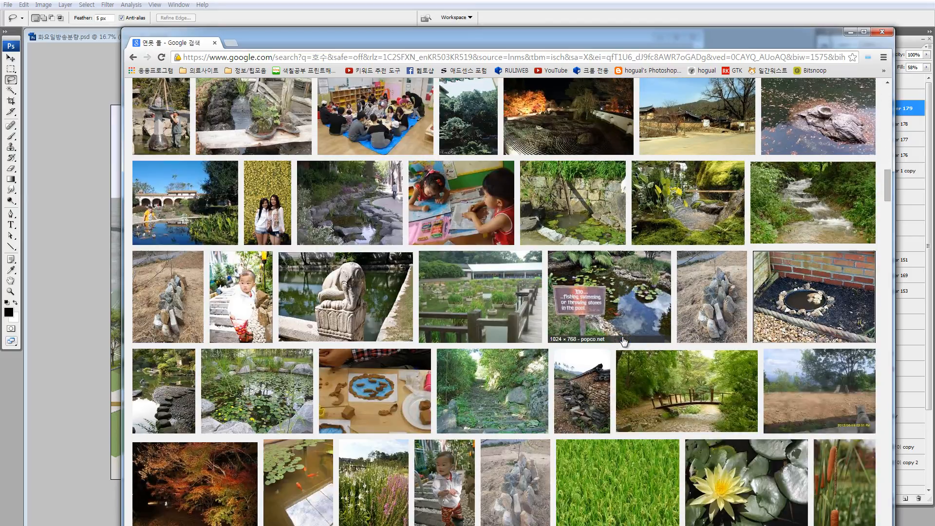
scroll(625, 342, down, 1)
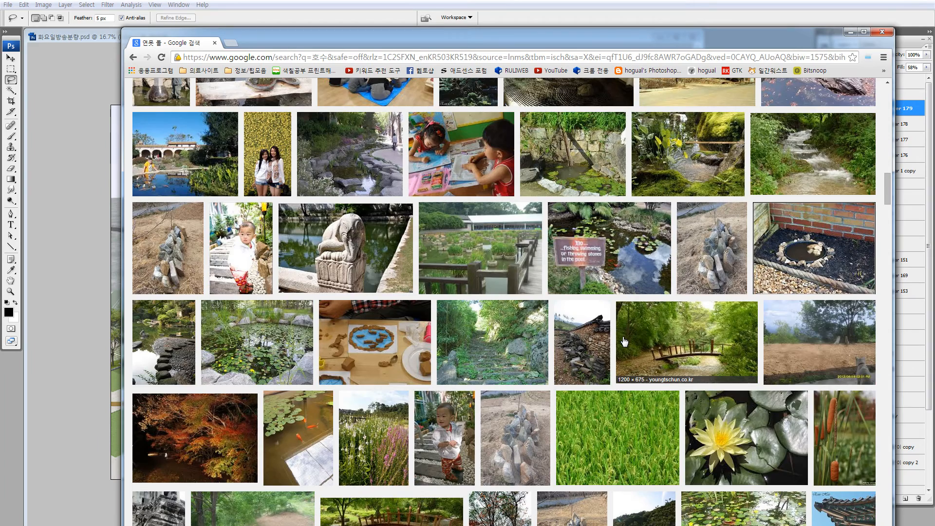
scroll(625, 341, down, 1)
scroll(624, 342, down, 1)
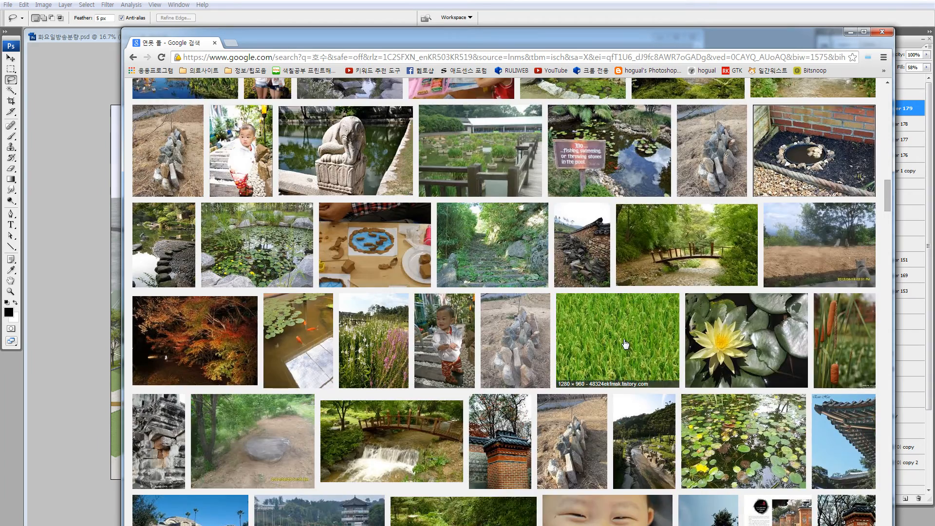
scroll(626, 344, down, 1)
Open the photo of dark stepping stones and pebbles beside a pond at full size and bring it into Photoshop
click(177, 205)
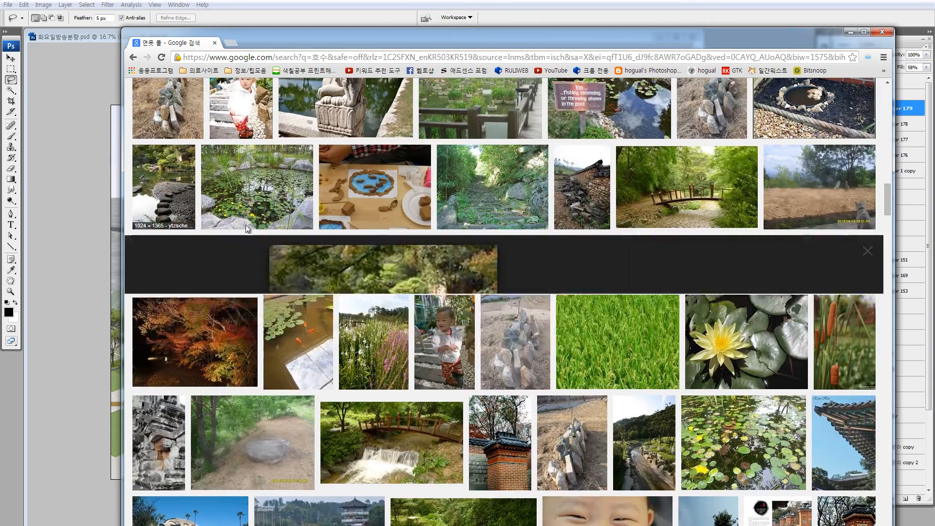
click(700, 298)
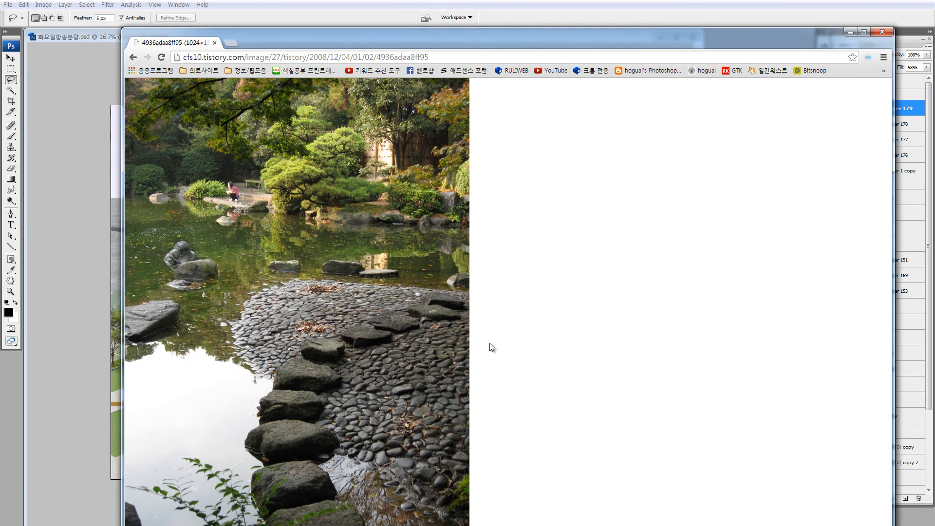
click(284, 272)
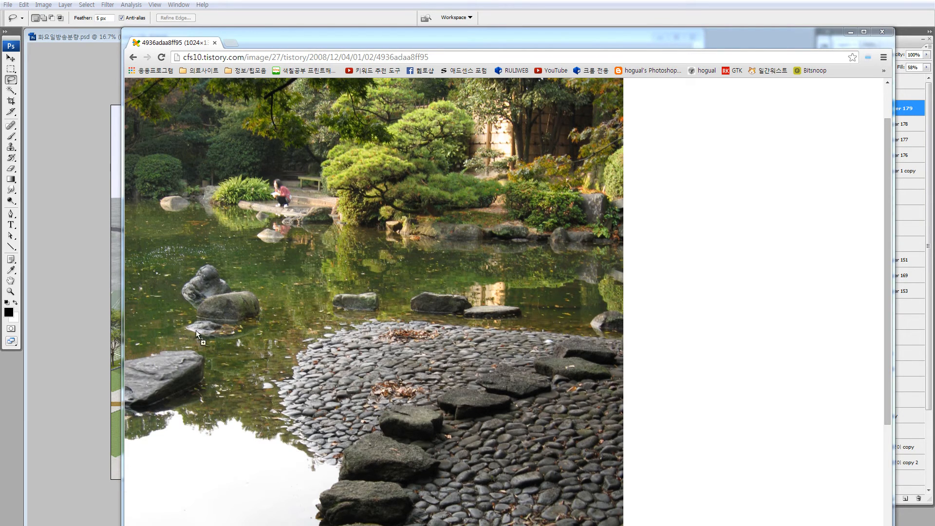
drag(196, 330, 102, 296)
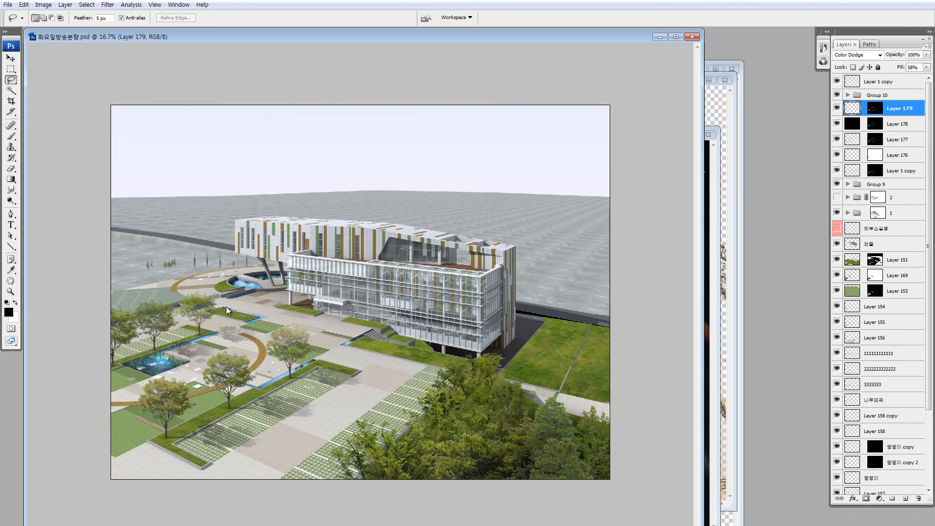
Outline the cluster of stacked stones and the water beneath it with the Lasso, and copy it onto its own layer
drag(163, 244, 265, 341)
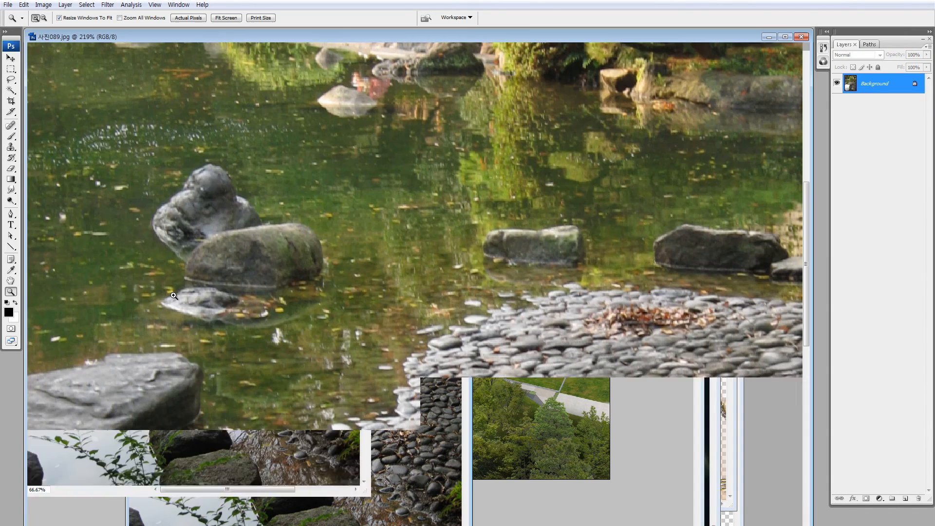
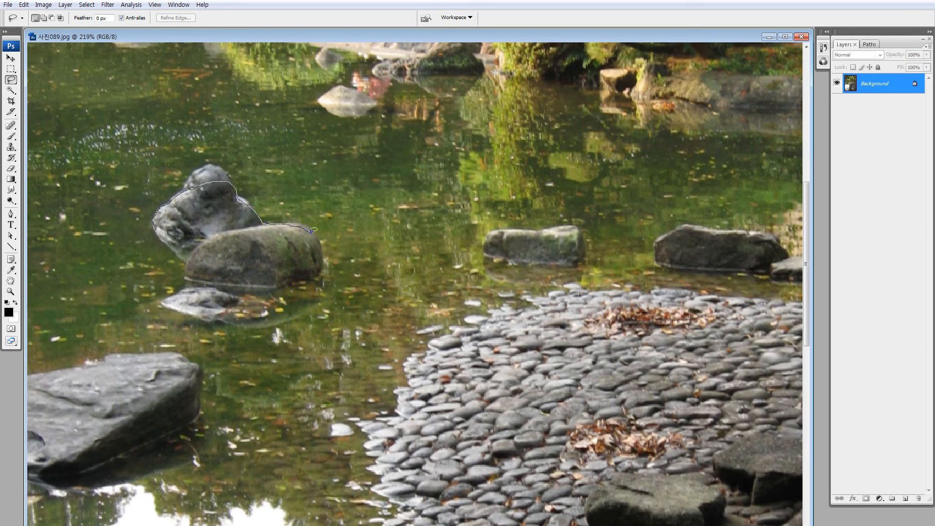
mouse_move(338, 291)
mouse_down()
mouse_move(334, 400)
mouse_move(293, 424)
mouse_move(242, 418)
mouse_move(216, 375)
mouse_move(165, 335)
mouse_move(146, 286)
mouse_up()
drag(163, 235, 164, 238)
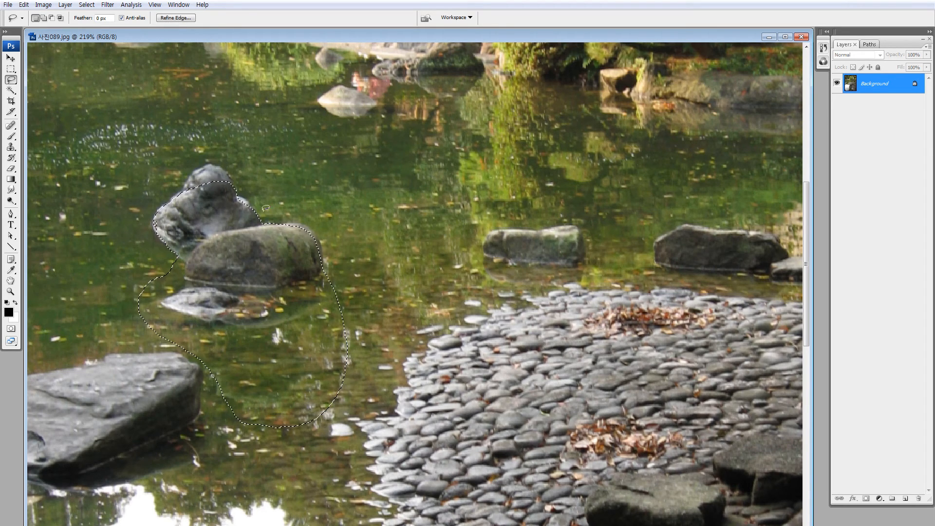
key(ctrl+j)
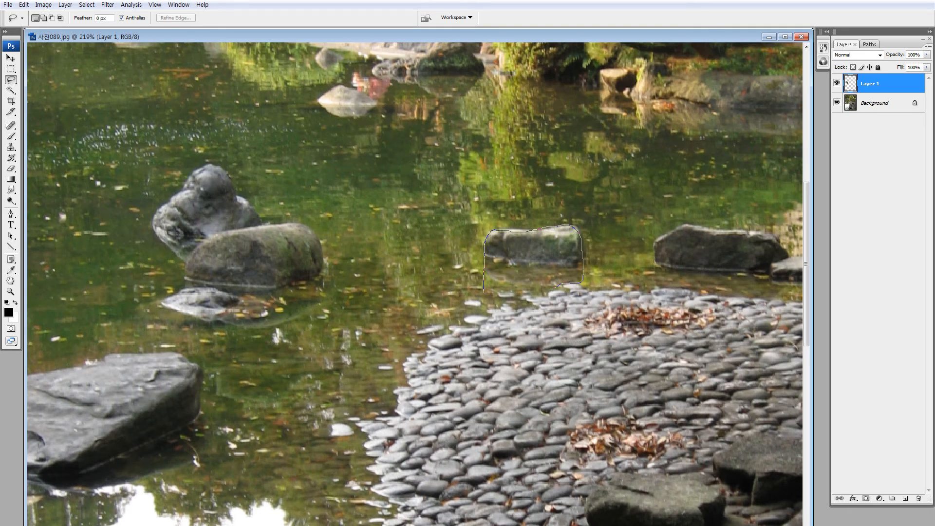
Lasso the small single stone in the middle of the pond and copy it from the Background onto a new layer
drag(549, 288, 481, 290)
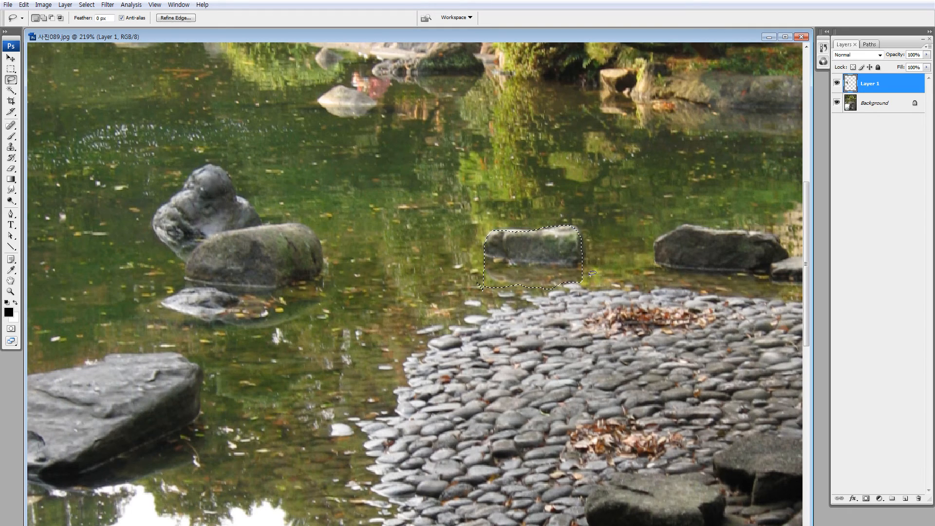
click(852, 105)
key(ctrl+j)
click(872, 122)
Lasso the two adjoining flat stones beyond the pebble bed and copy them from the Background onto a new layer
drag(661, 255, 431, 246)
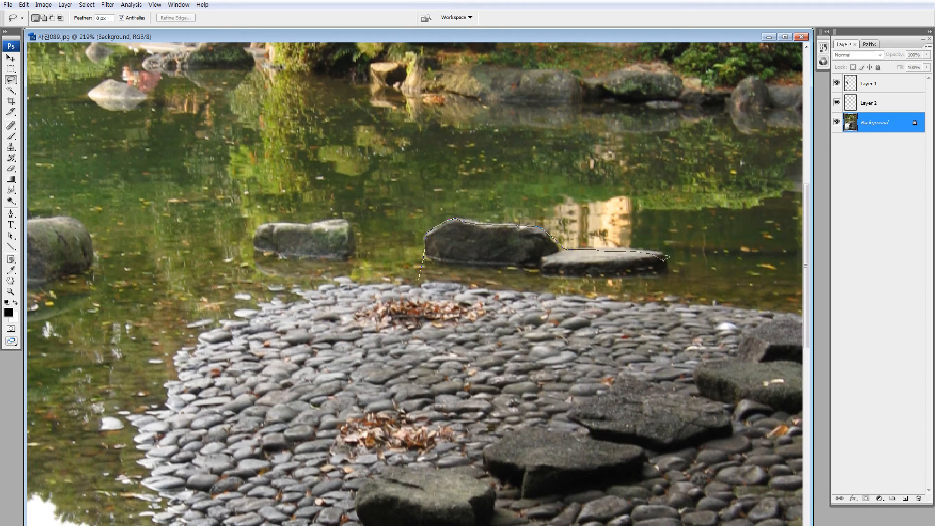
drag(637, 289, 393, 277)
key(ctrl+j)
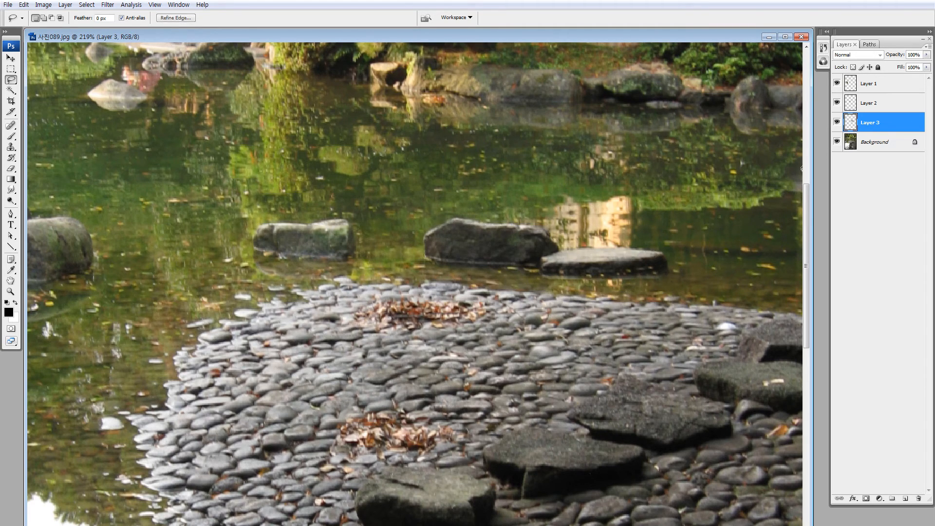
Look over the rest of the pond photo, including the original in the browser, for further usable stones
mouse_move(428, 397)
mouse_down()
mouse_move(658, 212)
mouse_move(658, 271)
mouse_up()
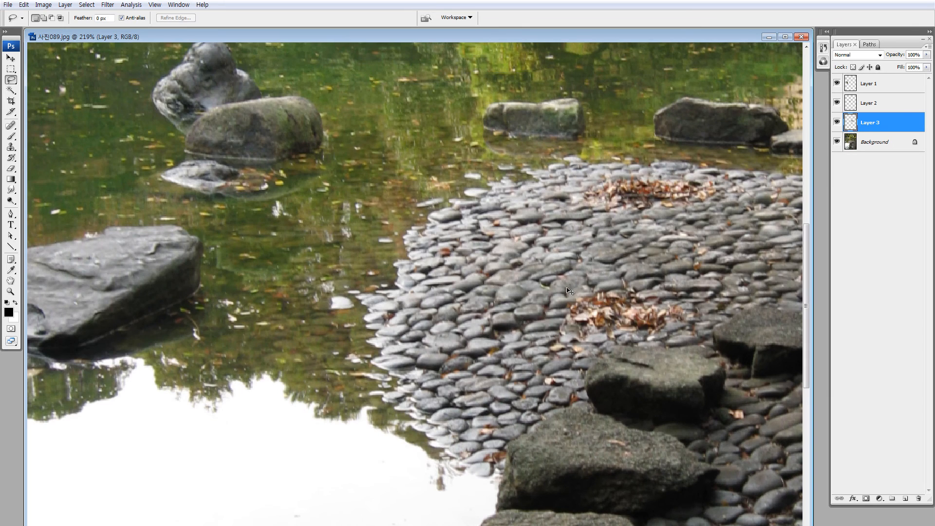
key(ctrl+minus)
key(ctrl+minus)
key(ctrl+minus)
key(ctrl+minus)
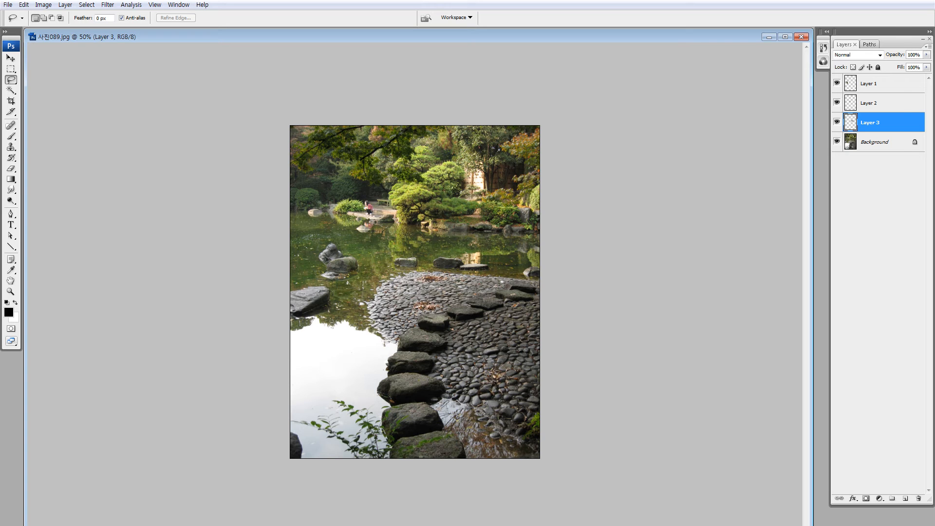
key(alt+Tab)
drag(322, 249, 32, 396)
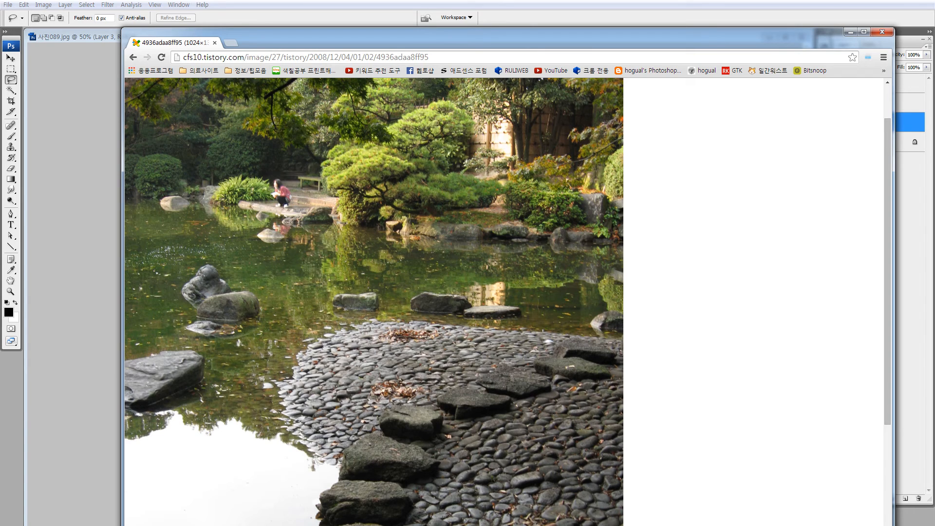
click(45, 411)
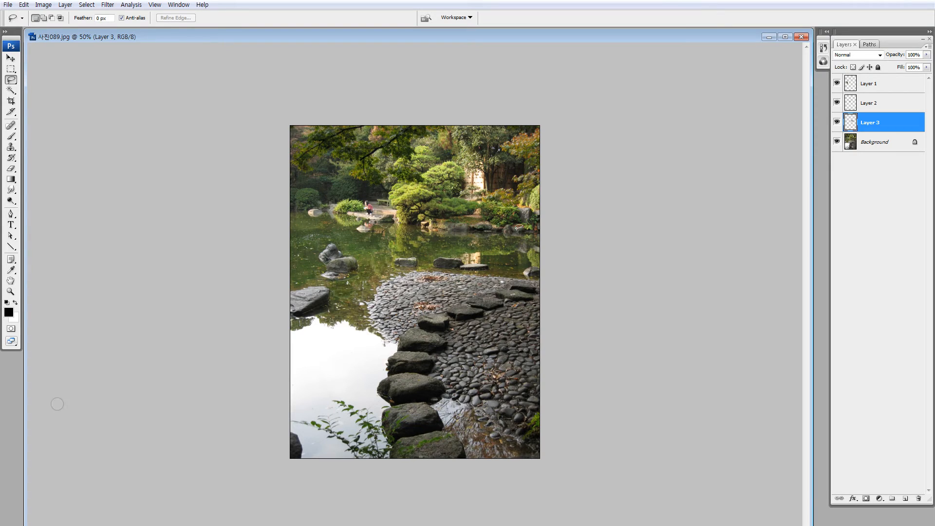
Select the three cut-out stone layers and copy them into the aerial rendering document near the square pond
drag(706, 37, 623, 296)
shift+click(867, 86)
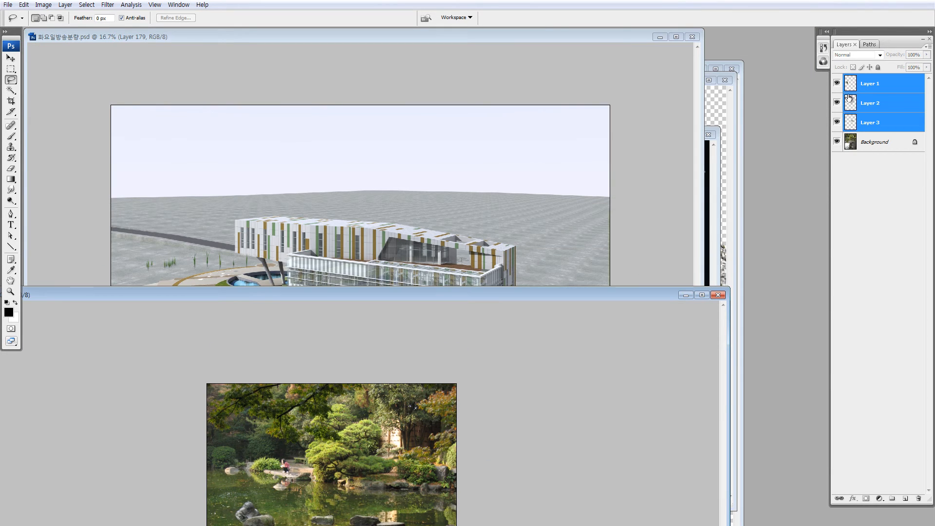
drag(849, 98, 177, 380)
key(v)
key(ctrl+space)
drag(125, 322, 214, 407)
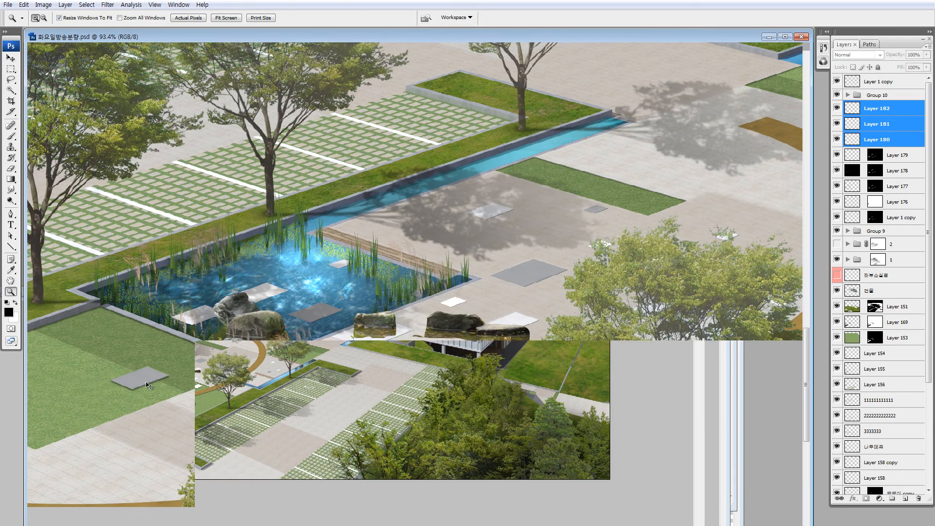
Scale the three stone layers down together to suit the pond and move them beside it
key(ctrl+t)
drag(531, 294, 286, 346)
drag(263, 381, 539, 225)
key(Return)
Pick the stacked stone cluster on its own and place it in the water near the pond's back reeds
ctrl+click(444, 225)
drag(428, 211, 297, 260)
key(ctrl+space)
drag(244, 205, 341, 342)
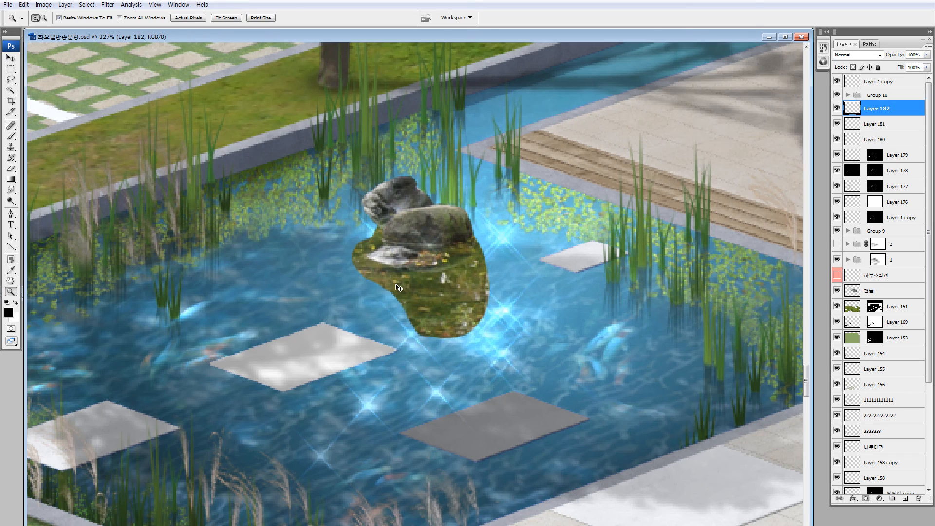
drag(443, 298, 435, 298)
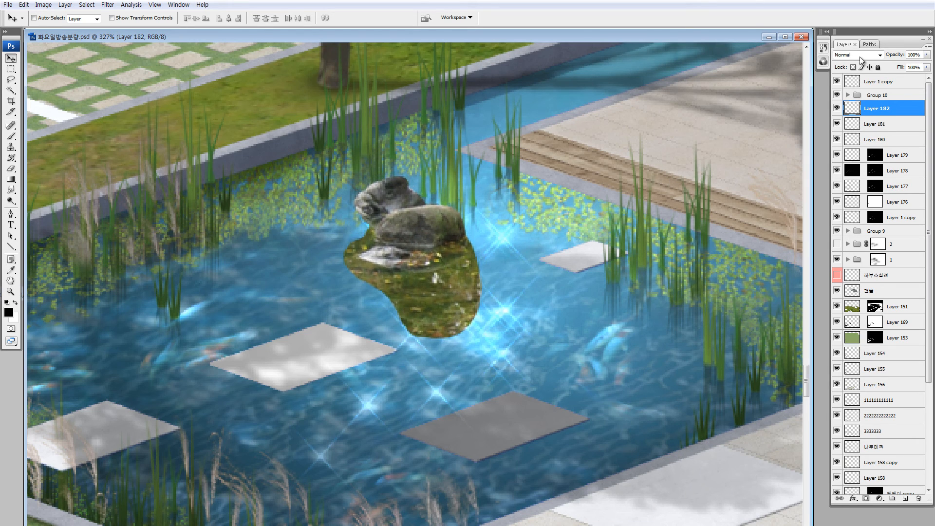
Try the Overlay blend mode on the stone cluster, shift the stones slightly, and restore Normal blending
click(860, 56)
click(861, 185)
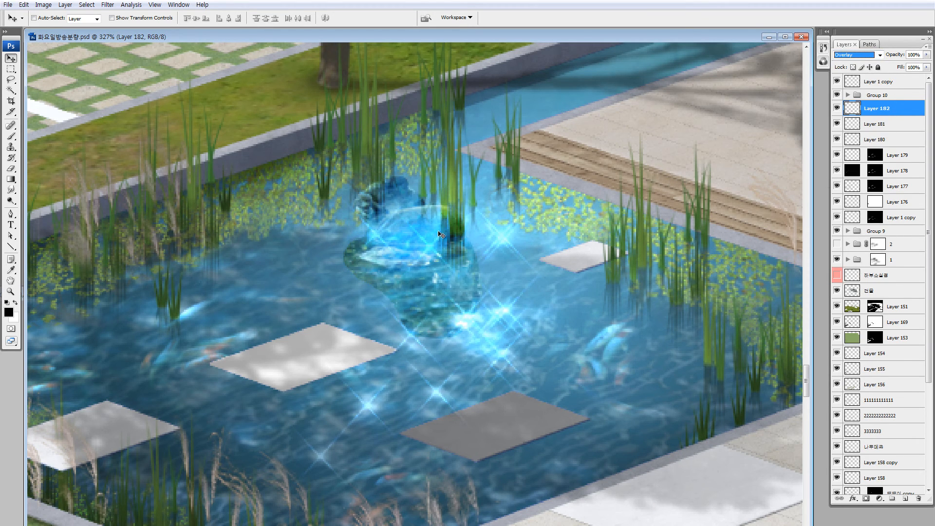
drag(441, 234, 402, 250)
click(847, 55)
click(842, 64)
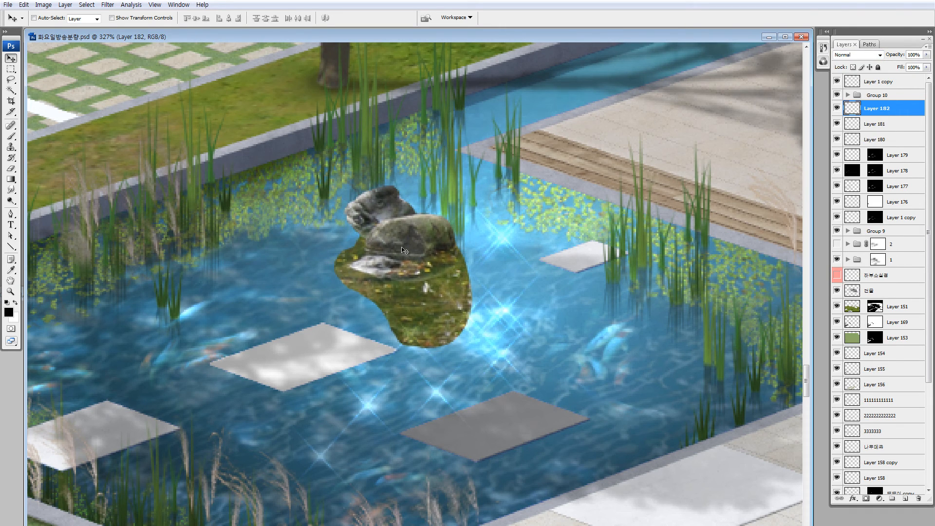
Shift the hue of the stone cluster toward green with Hue/Saturation
key(ctrl+u)
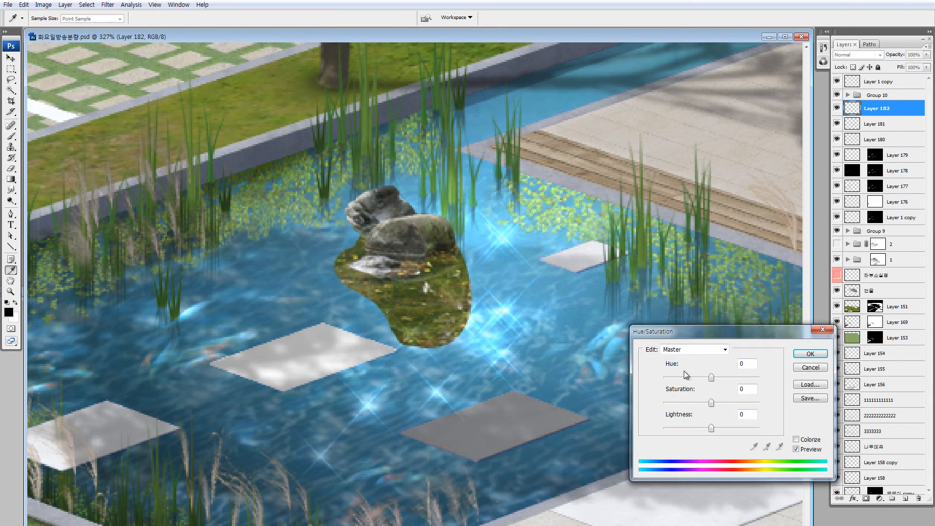
click(701, 378)
drag(706, 378, 723, 377)
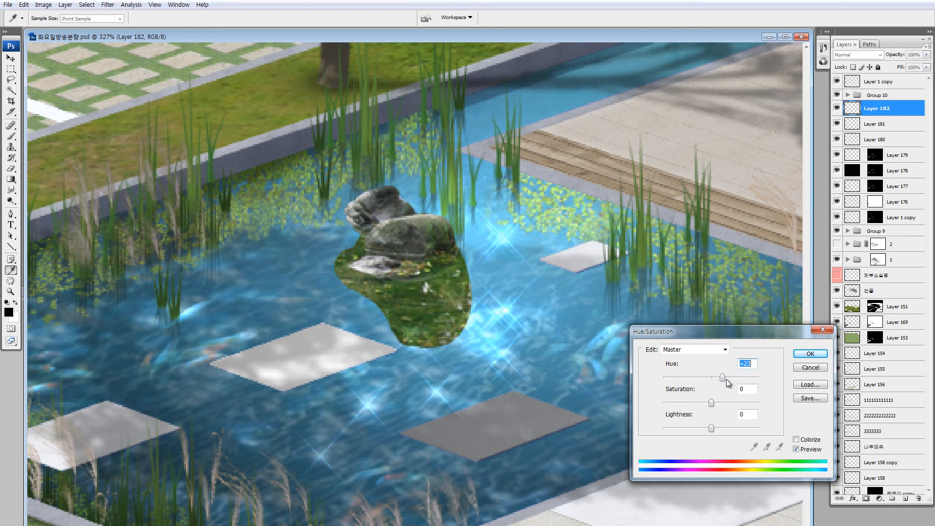
click(809, 355)
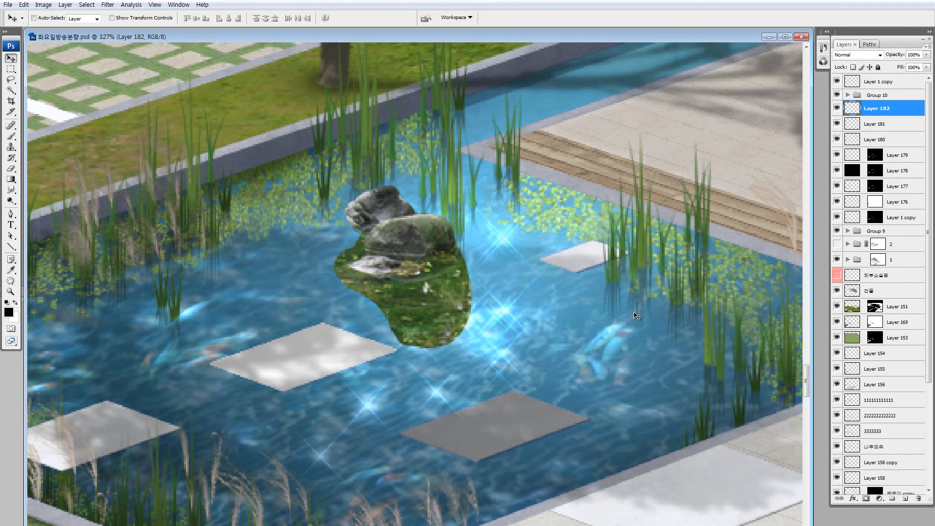
Adjust the stone cluster's midtone Color Balance to +21 blue and slightly toward cyan
key(ctrl+b)
click(603, 366)
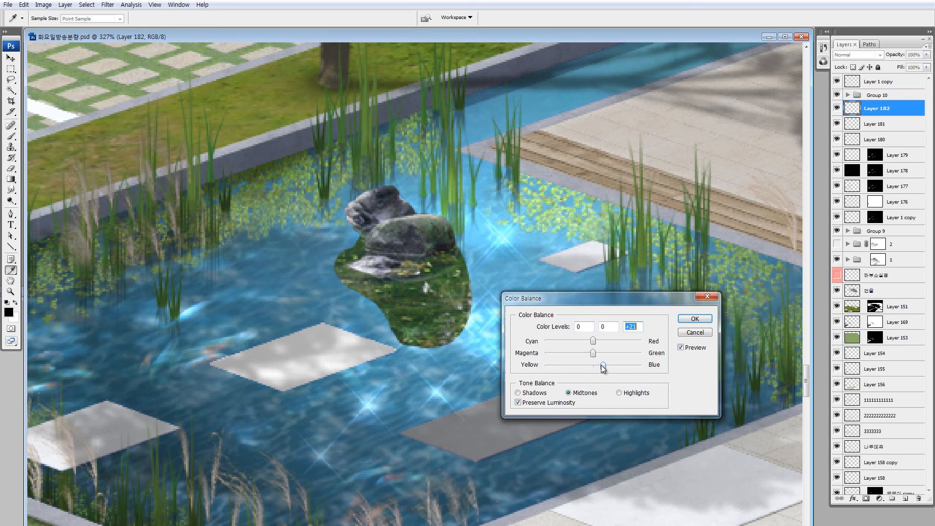
click(585, 341)
click(685, 319)
click(695, 332)
key(l)
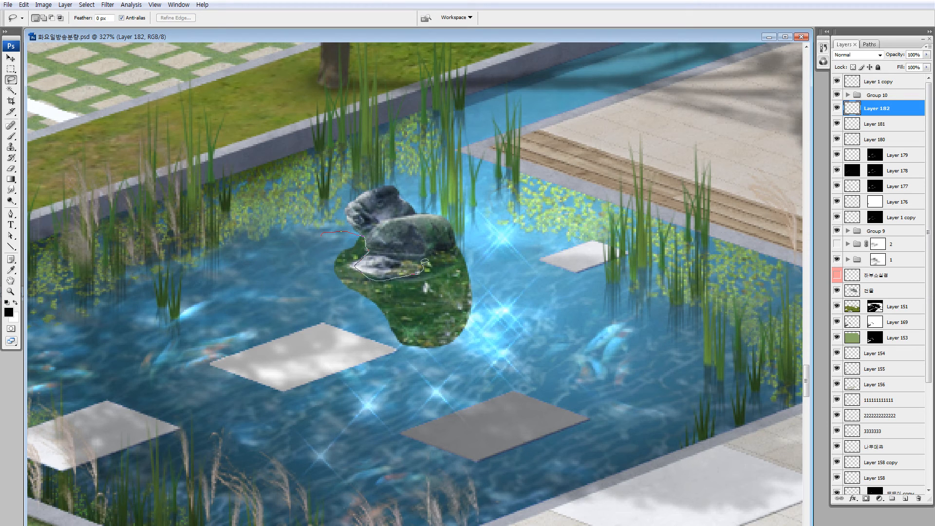
drag(473, 250, 439, 263)
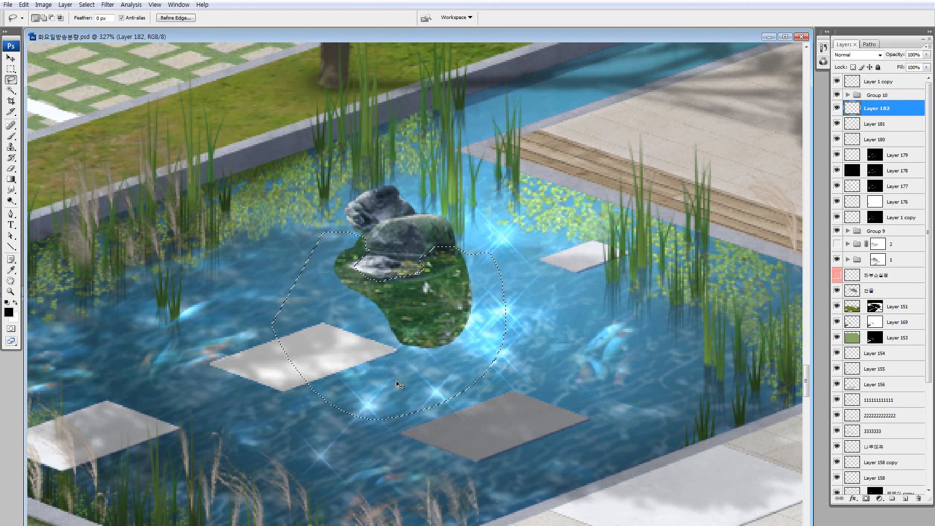
key(ctrl+d)
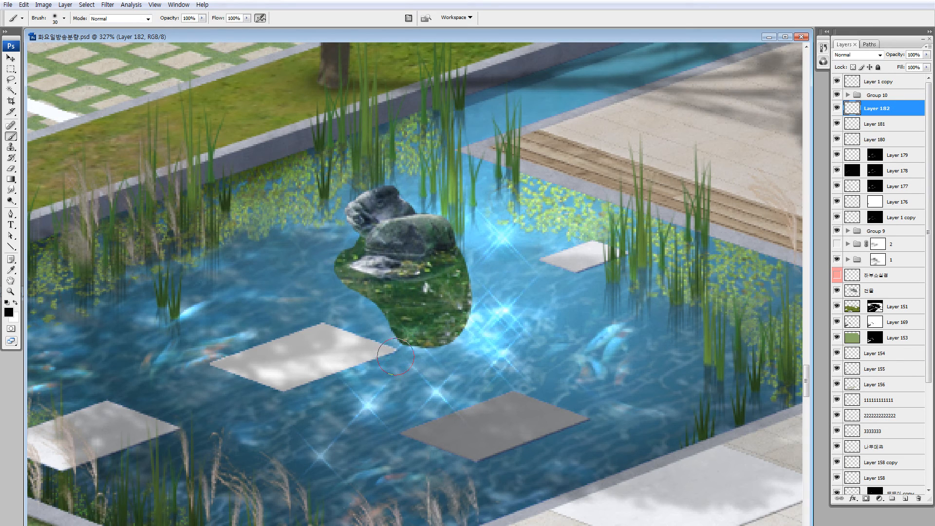
Erase most of the green water patch below the stone cluster with an enlarged soft Eraser brush
key(e)
key(bracketright)
key(bracketright)
key(bracketright)
key(bracketright)
key(bracketright)
key(bracketright)
key(bracketright)
key(bracketright)
key(bracketright)
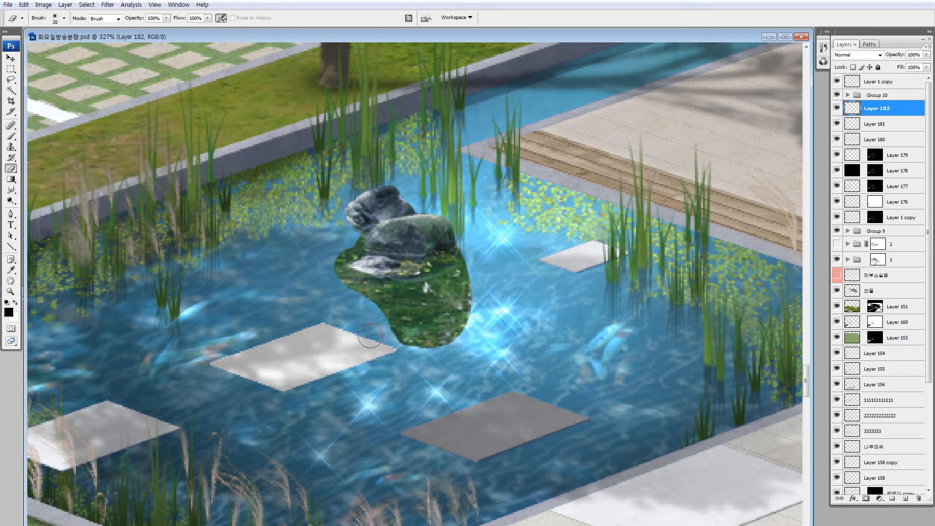
drag(363, 272, 322, 316)
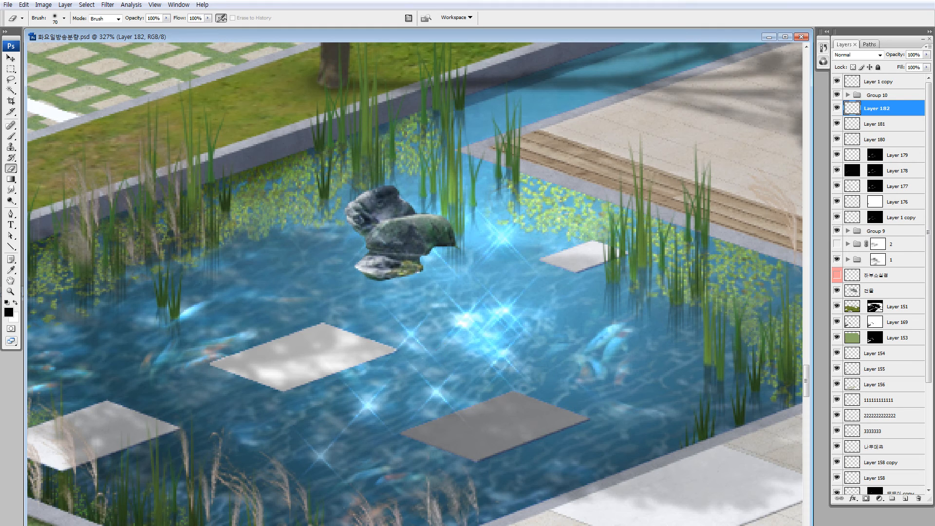
drag(423, 307, 385, 285)
mouse_move(438, 385)
mouse_down()
mouse_move(423, 331)
mouse_move(448, 302)
mouse_move(513, 288)
mouse_move(488, 271)
mouse_up()
Reduce the Eraser brush to size 40 and fade the remaining green water edges around the stones into the pond
key(bracketleft)
key(bracketleft)
key(bracketleft)
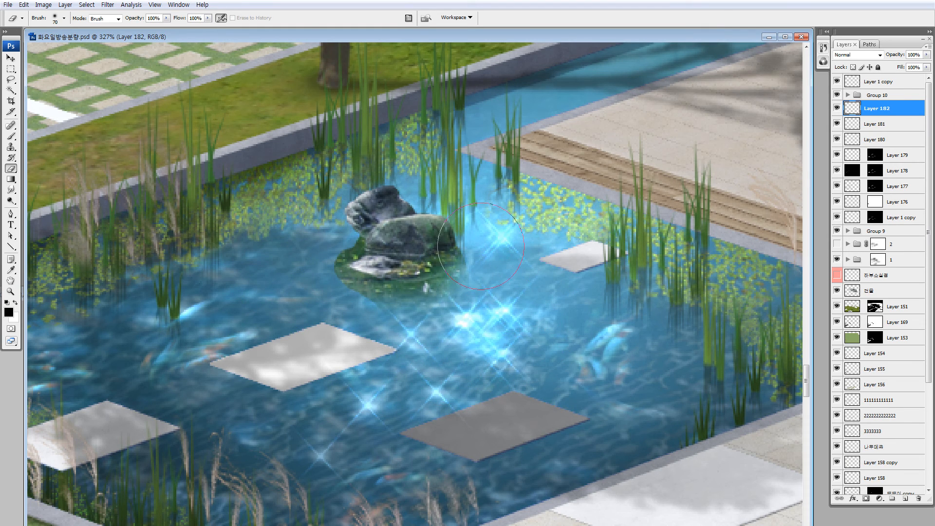
mouse_move(499, 226)
mouse_down()
mouse_move(497, 279)
mouse_move(491, 240)
mouse_move(489, 261)
mouse_up()
mouse_move(331, 306)
mouse_down()
mouse_move(315, 245)
mouse_move(319, 230)
mouse_move(339, 235)
mouse_up()
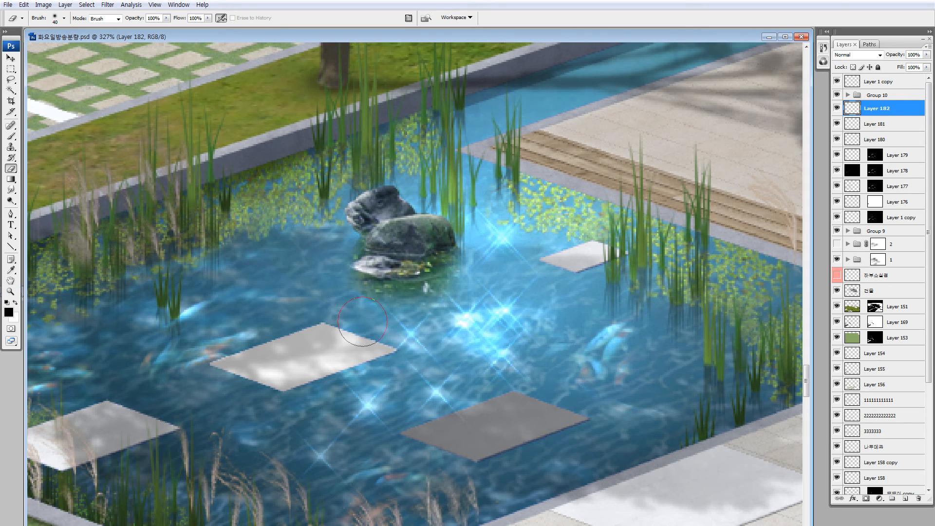
drag(364, 323, 373, 315)
mouse_move(497, 255)
mouse_down()
mouse_move(473, 237)
mouse_move(475, 253)
mouse_up()
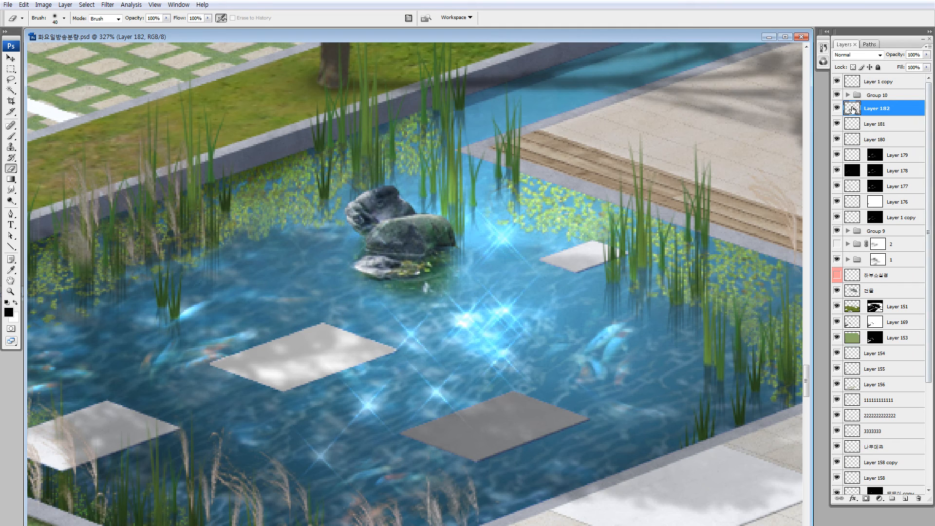
Tint the stone cluster toward the water colour with Color Balance midtones at +52 blue
key(ctrl+b)
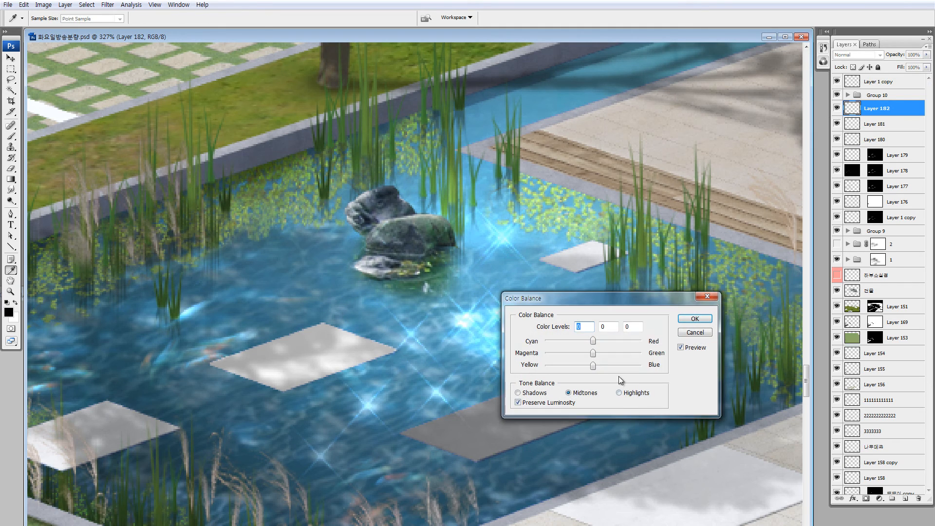
click(616, 363)
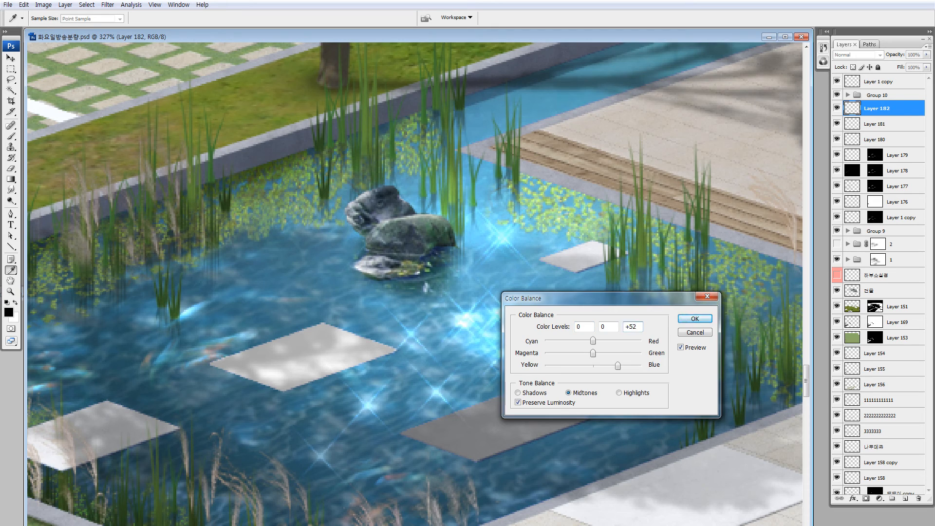
click(699, 319)
Scale the stone cluster down to about 73% and place it beside the reeds at the pond's back edge
key(ctrl+minus)
key(ctrl+minus)
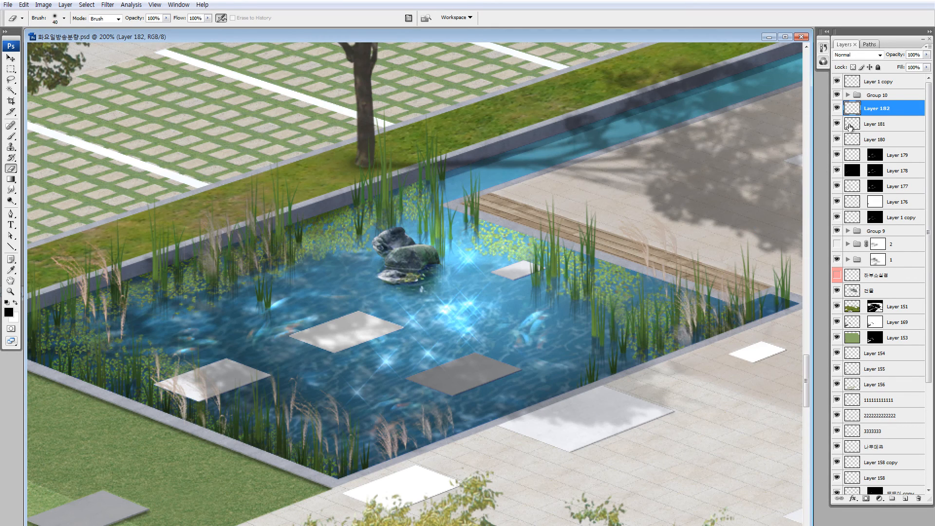
click(838, 109)
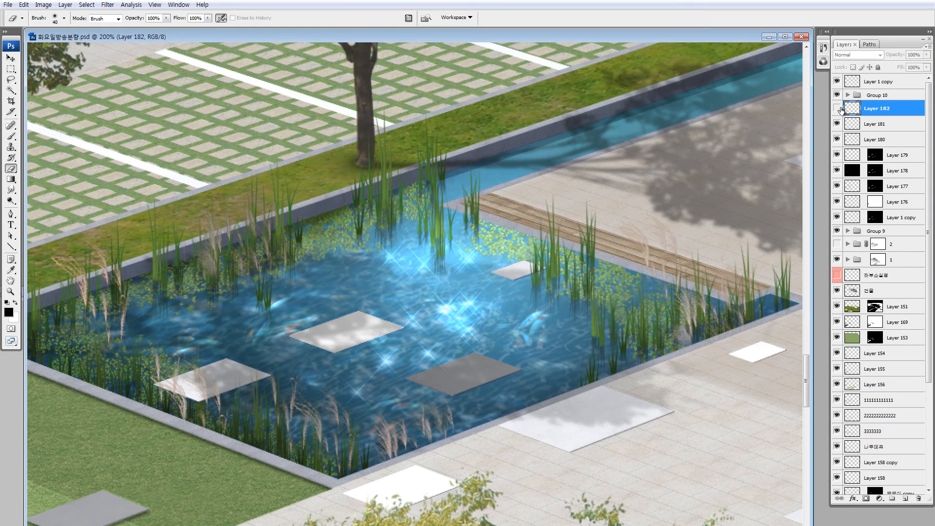
click(838, 109)
key(ctrl+t)
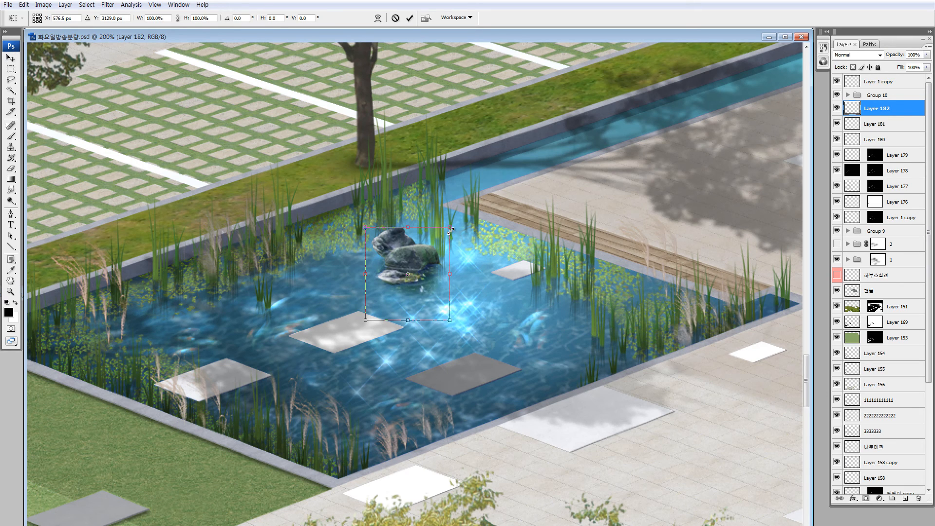
drag(450, 231, 398, 234)
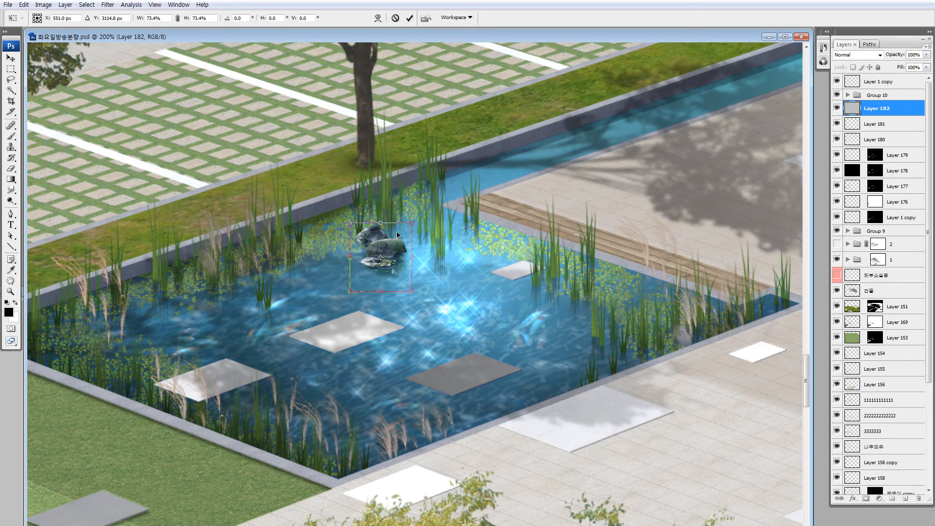
key(Return)
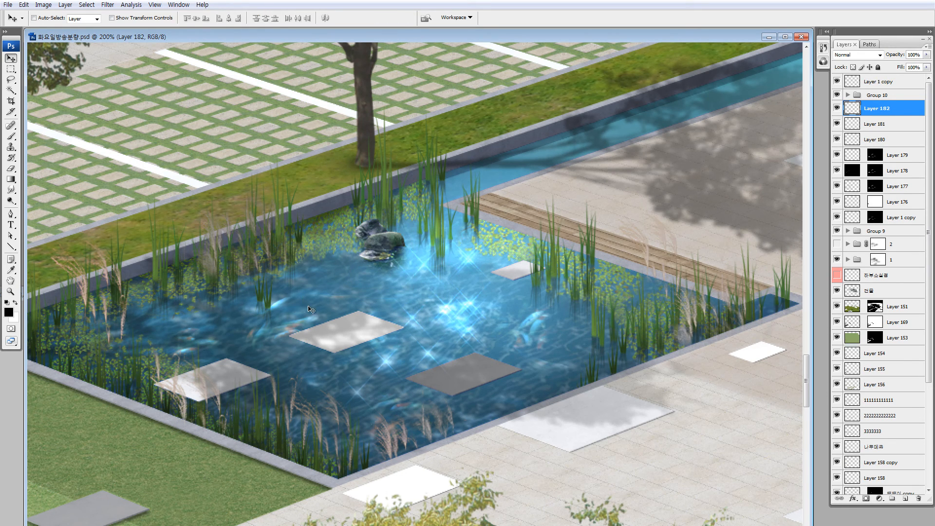
Copy a reed clump from Layer 176 to its own layer above the stones and place it in front of the stone cluster
ctrl+click(480, 221)
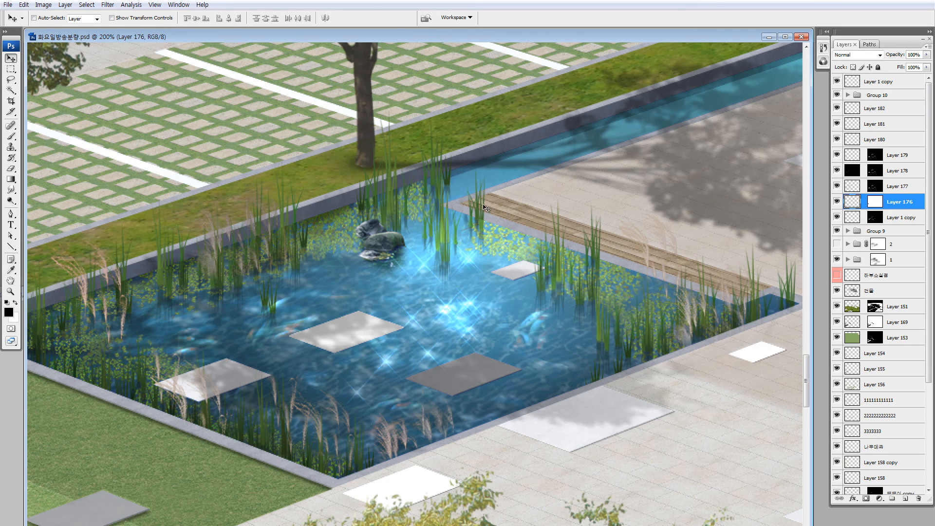
key(l)
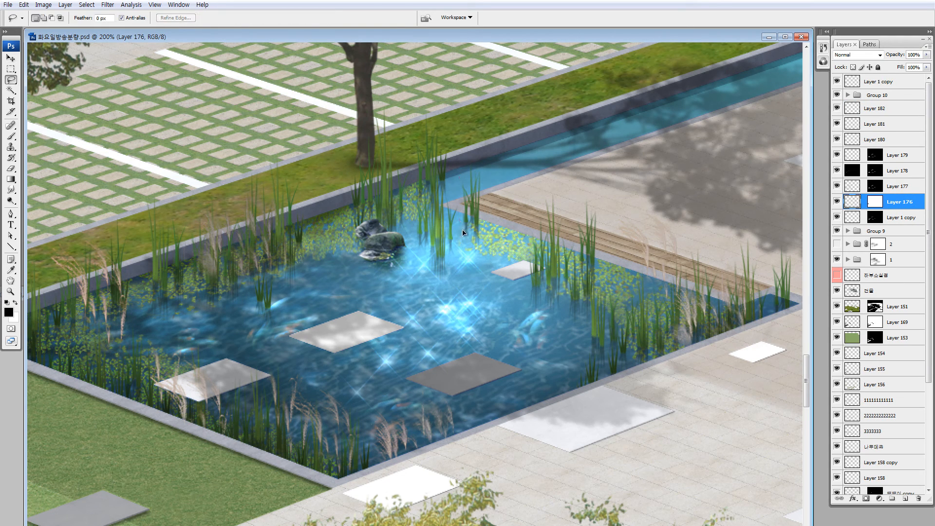
mouse_move(364, 232)
mouse_down()
mouse_move(371, 270)
mouse_move(371, 225)
mouse_up()
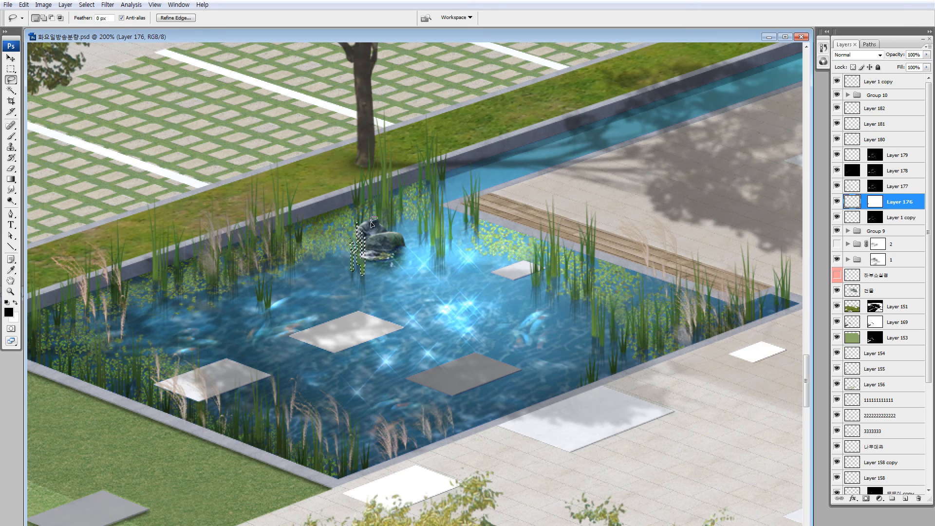
key(ctrl+j)
drag(854, 204, 858, 103)
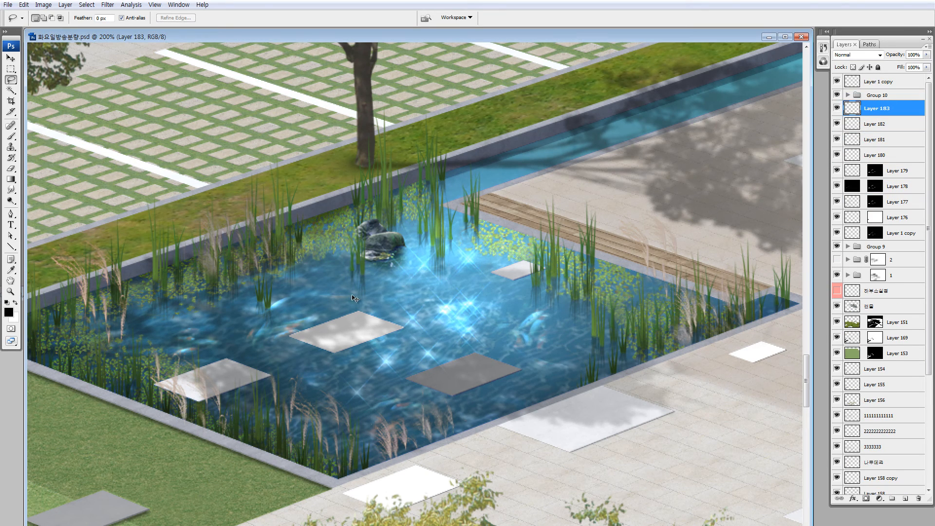
key(v)
drag(354, 298, 400, 292)
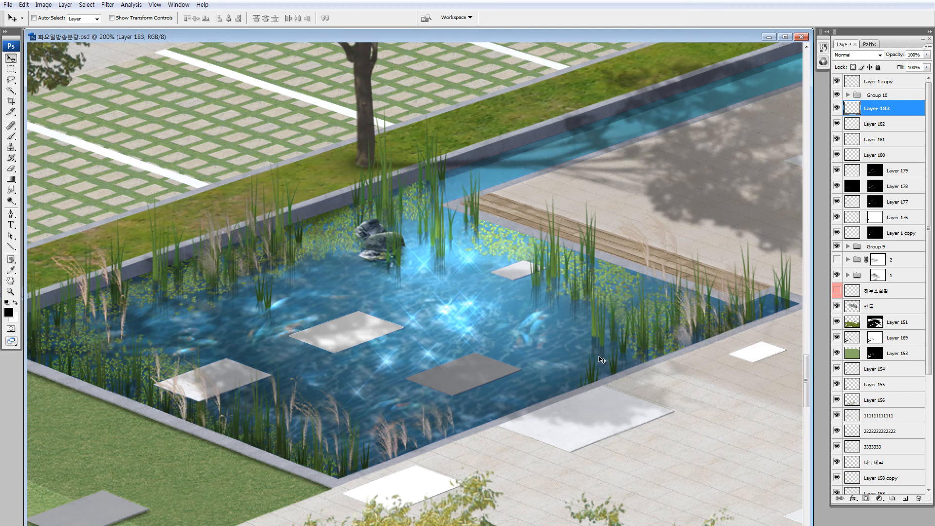
Move the long two-stone piece from the pavement into the pond, in front of the reeds near its far-left corner
drag(573, 333, 189, 411)
drag(334, 338, 143, 375)
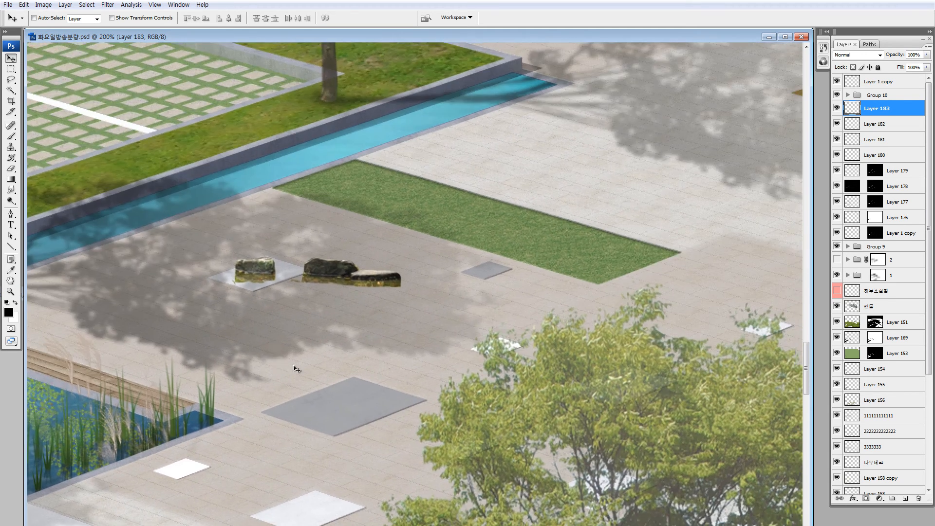
key(ctrl+minus)
ctrl+click(374, 291)
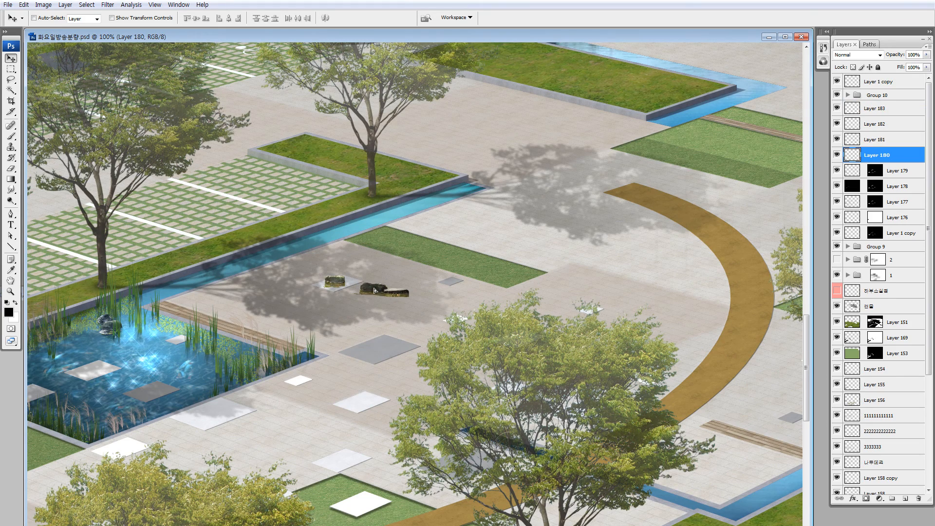
drag(374, 291, 49, 366)
drag(42, 360, 184, 353)
drag(132, 313, 276, 397)
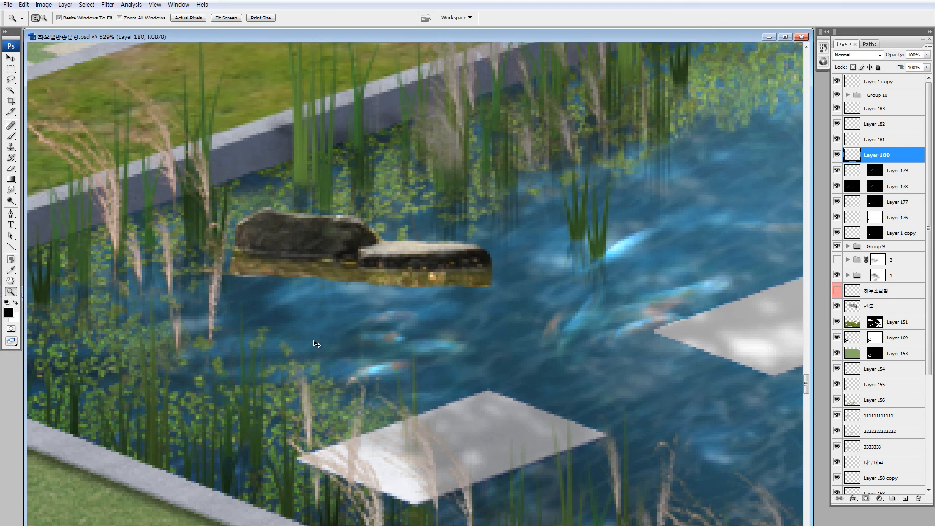
drag(447, 208, 469, 230)
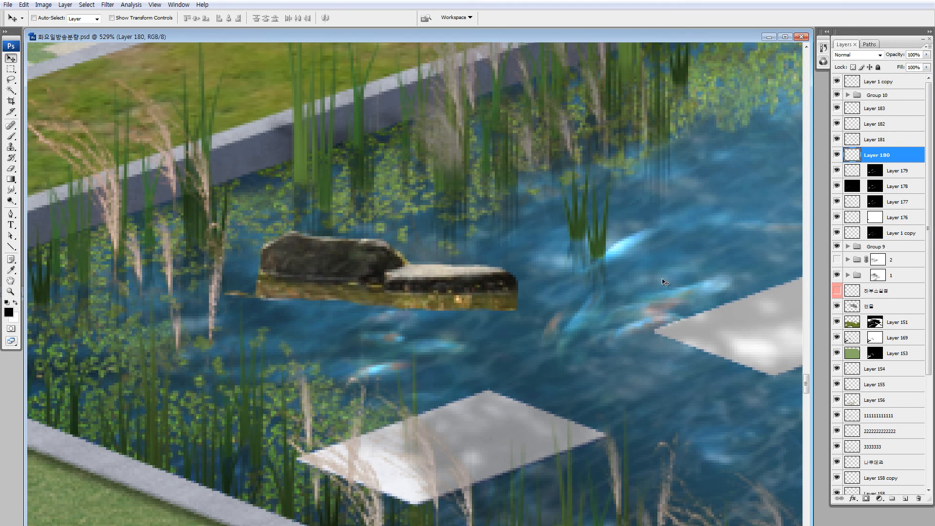
Tint the long two-stone piece with Color Balance midtones at -38 cyan and +15 blue
key(ctrl+b)
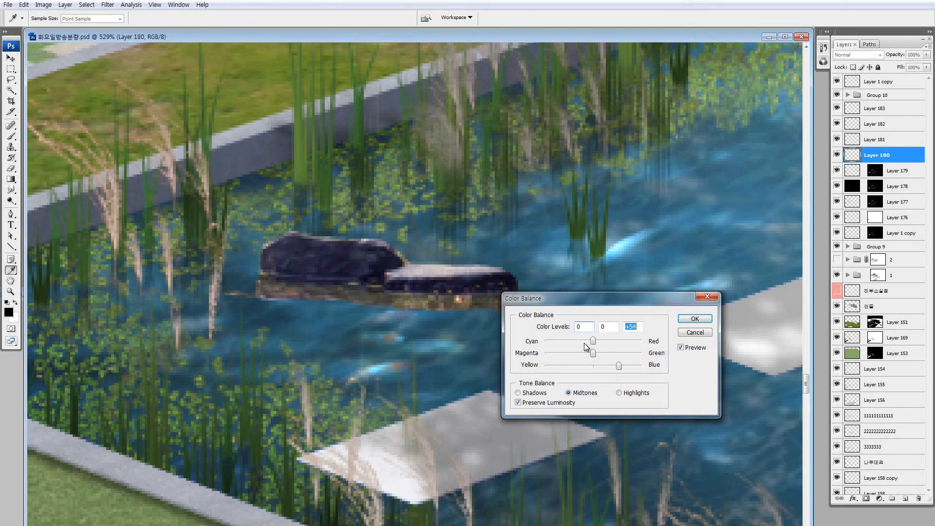
click(575, 341)
drag(618, 365, 600, 365)
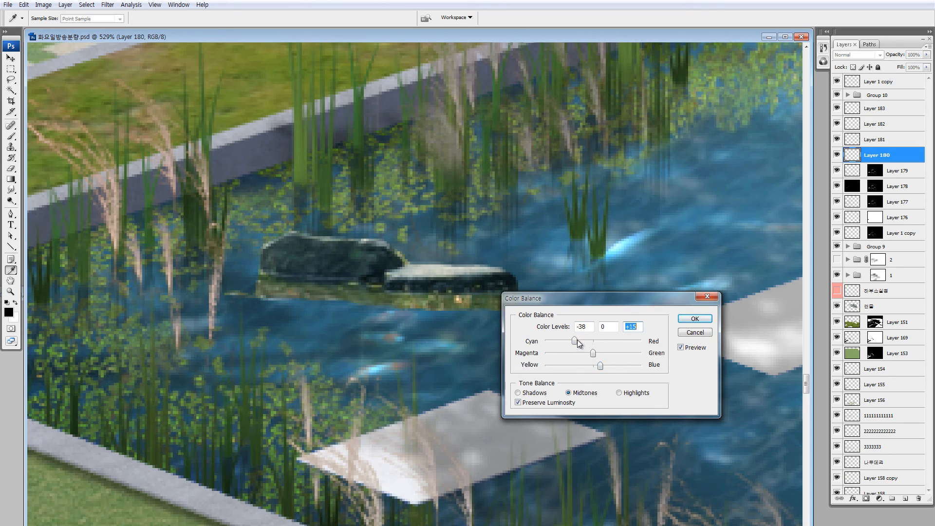
key(Return)
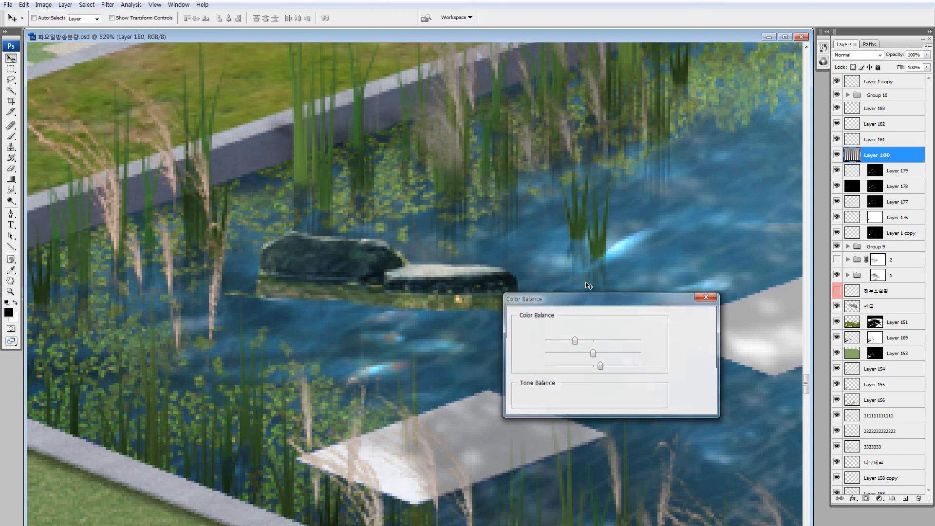
Nudge the long stones slightly upward and fade the murky water strip beneath them with a size 40 soft Eraser
mouse_move(408, 279)
mouse_down()
mouse_move(404, 269)
mouse_move(416, 262)
mouse_up()
key(l)
mouse_move(231, 316)
mouse_down()
mouse_move(248, 254)
mouse_move(268, 249)
mouse_move(534, 279)
mouse_move(497, 272)
mouse_move(533, 268)
mouse_move(545, 280)
mouse_move(502, 344)
mouse_move(364, 349)
mouse_up()
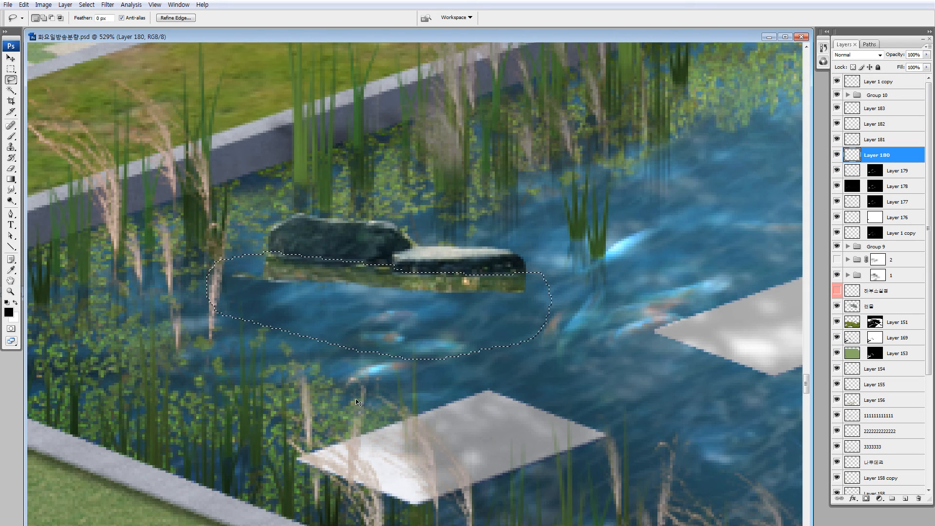
key(ctrl+d)
key(e)
drag(243, 290, 256, 296)
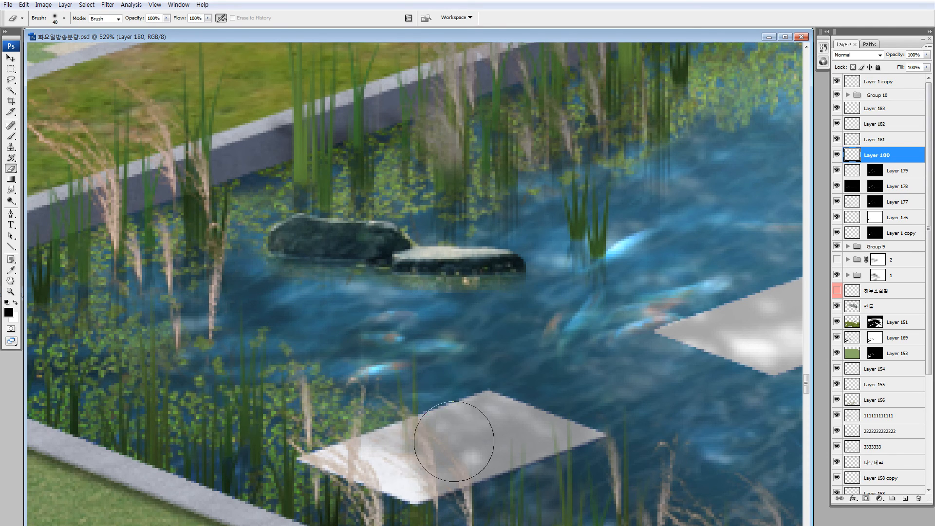
Darken the long stones with Hue/Saturation by setting Lightness to -23
key(ctrl+u)
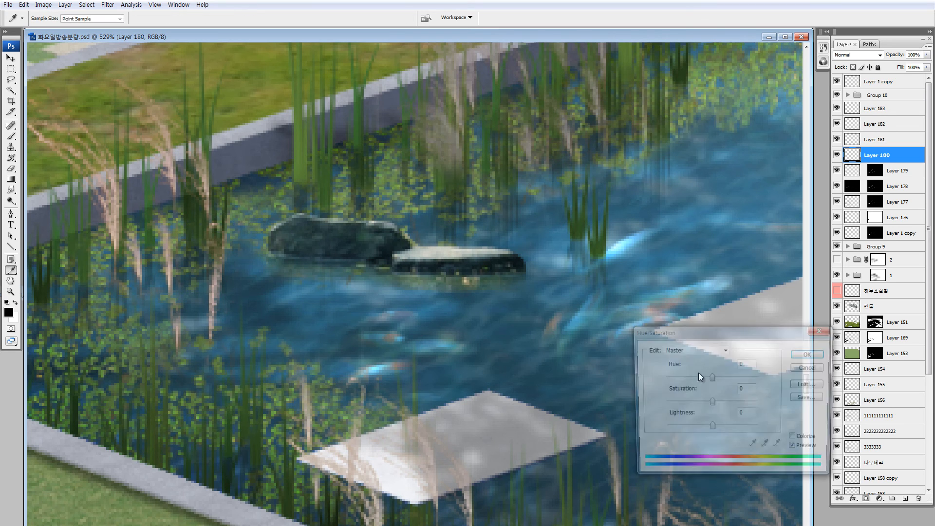
drag(713, 425, 700, 428)
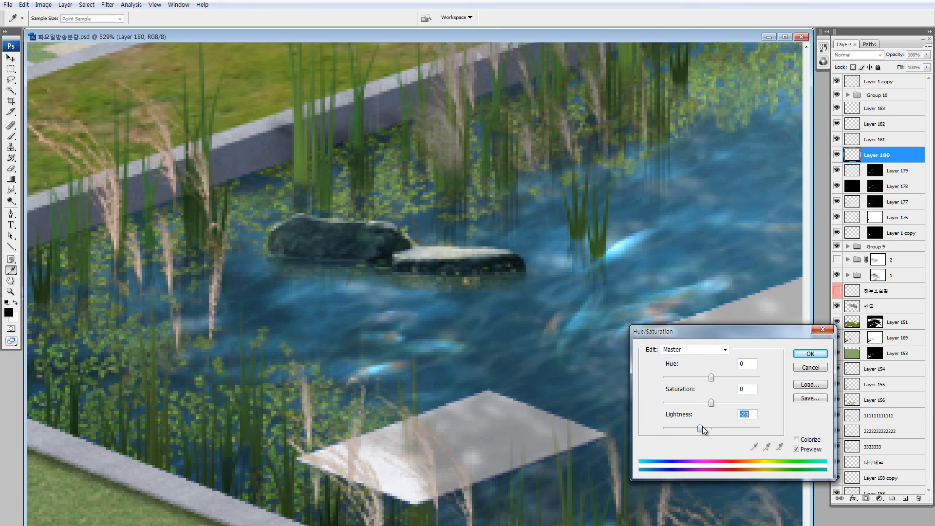
click(810, 354)
key(ctrl+minus)
key(ctrl+minus)
key(ctrl+minus)
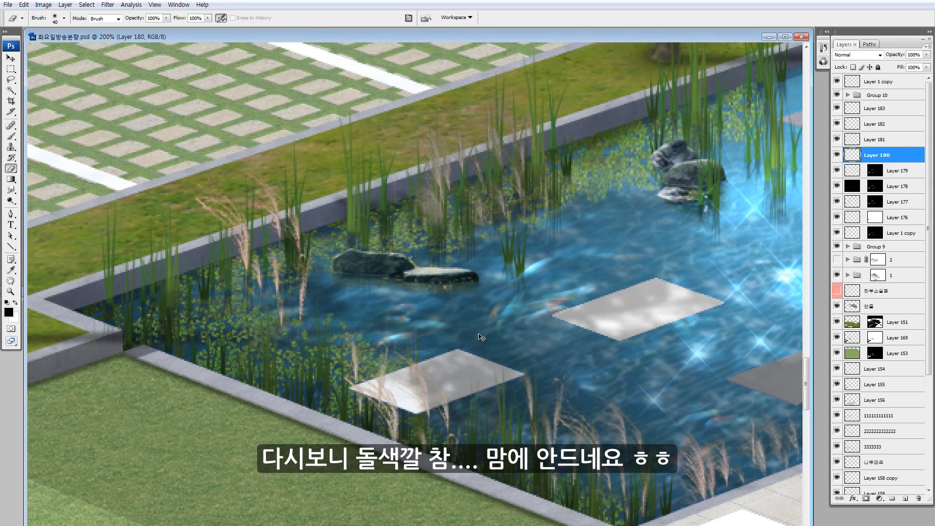
Duplicate the reed clump on Layer 183 from the stone cluster and place the copy in front of the long stones
key(v)
ctrl+click(582, 226)
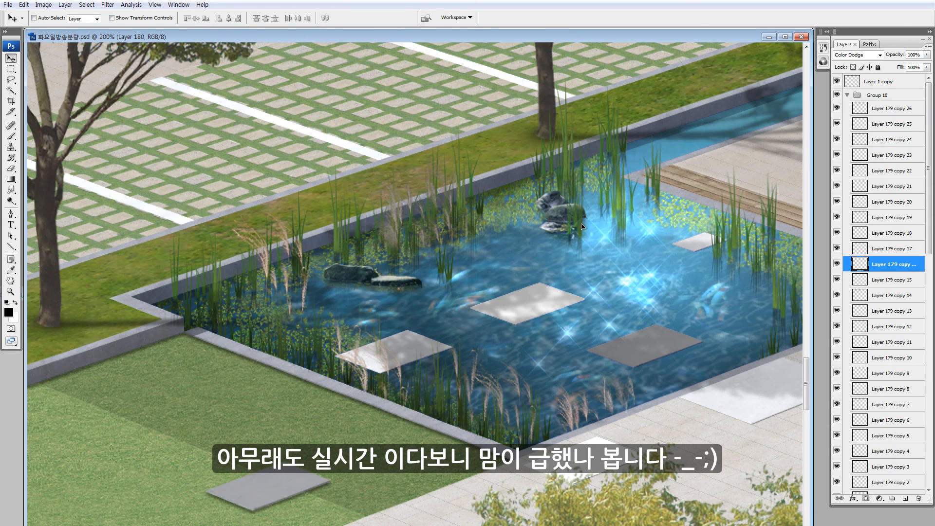
ctrl+click(579, 213)
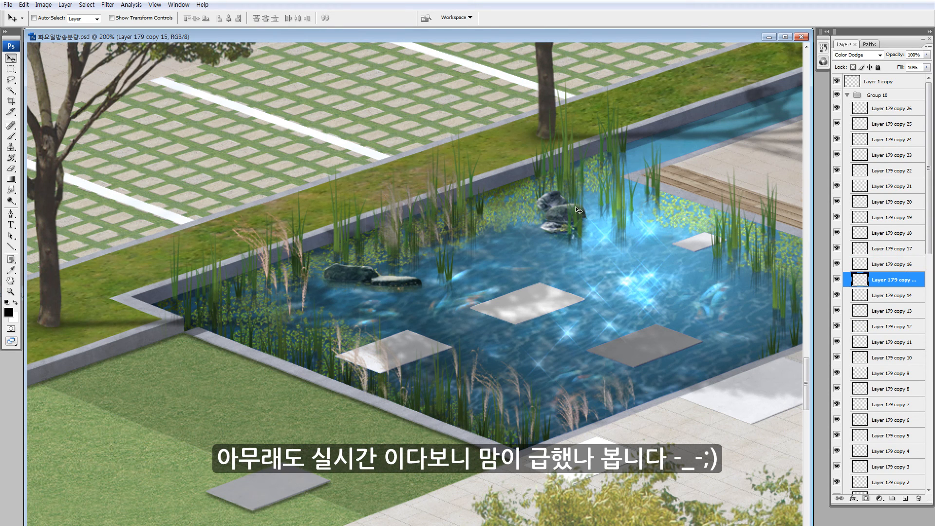
click(847, 96)
click(852, 111)
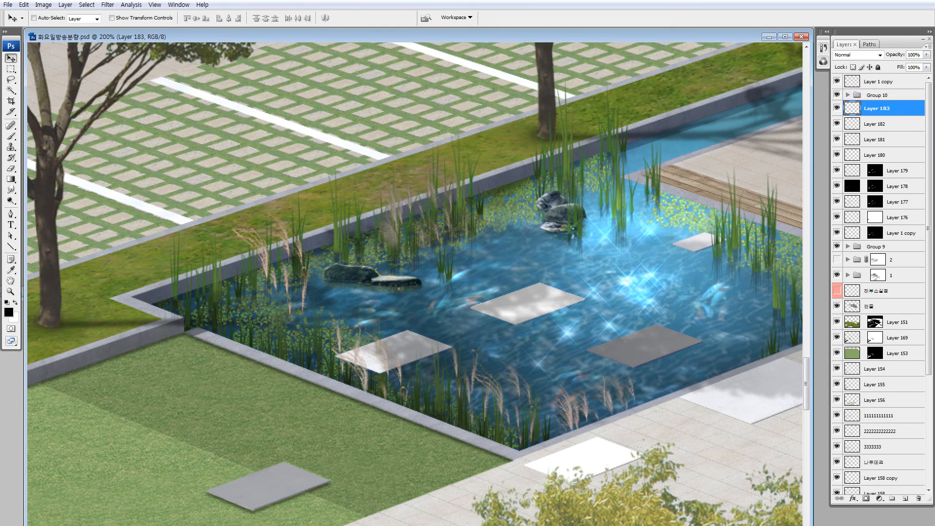
key(m)
drag(548, 185, 557, 201)
drag(543, 196, 369, 282)
key(ctrl+h)
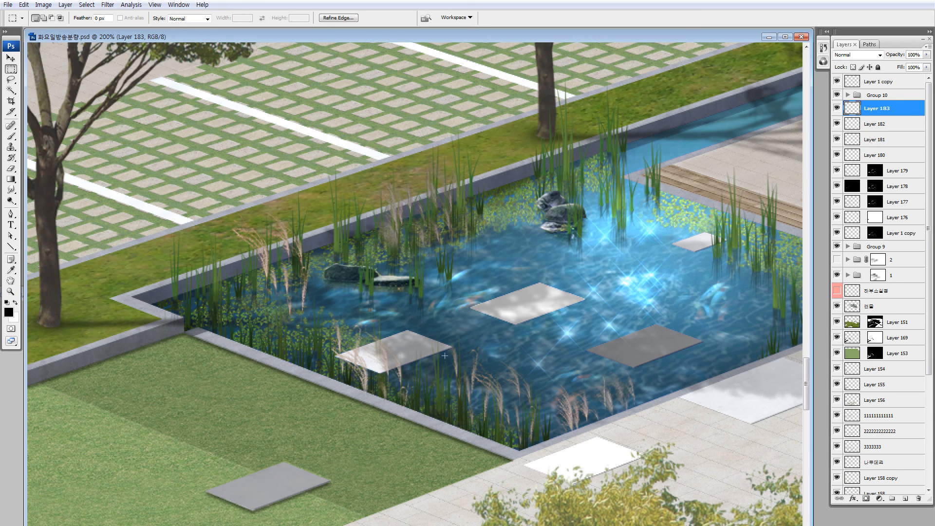
Delete the leftover single stone lying on the pavement beyond the pond
key(ctrl+minus)
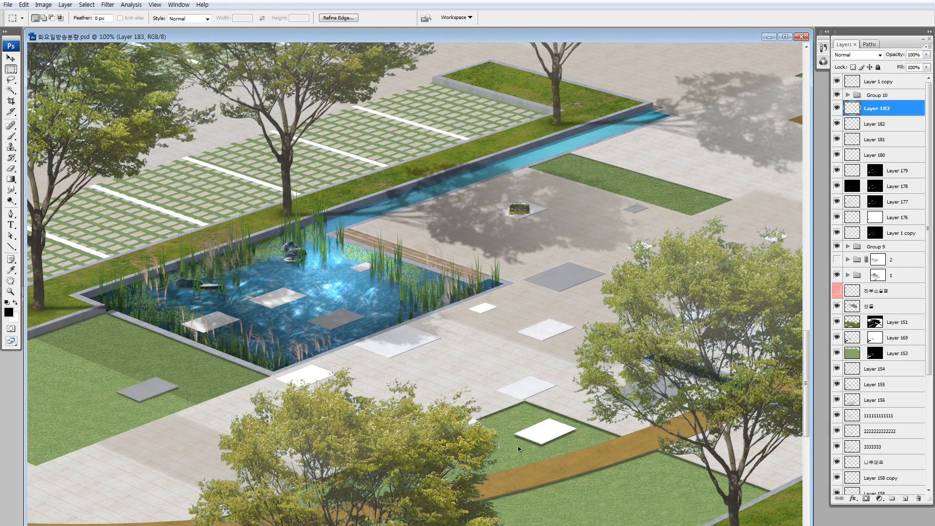
key(ctrl+minus)
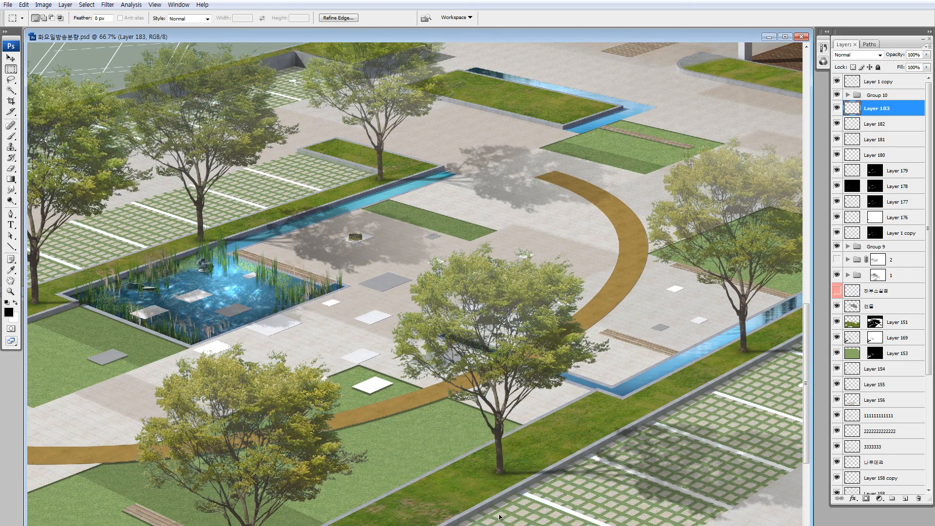
key(ctrl+minus)
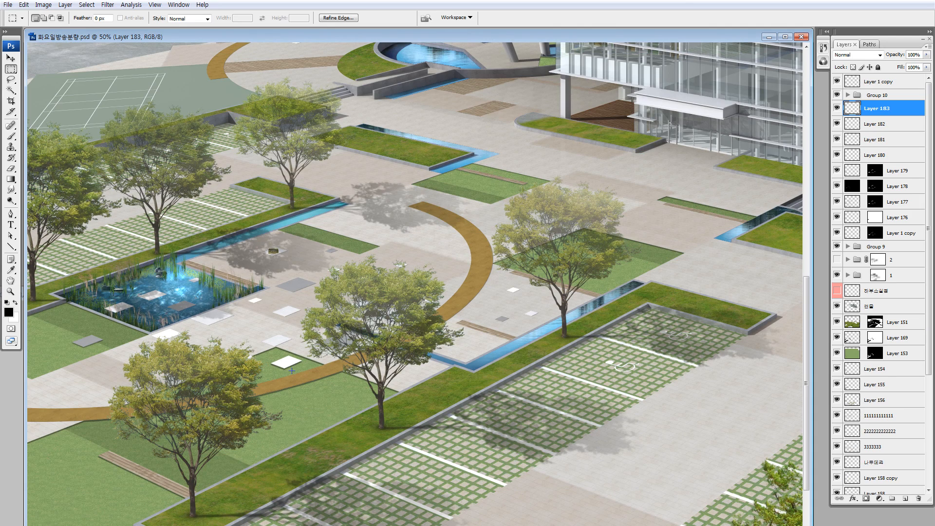
key(v)
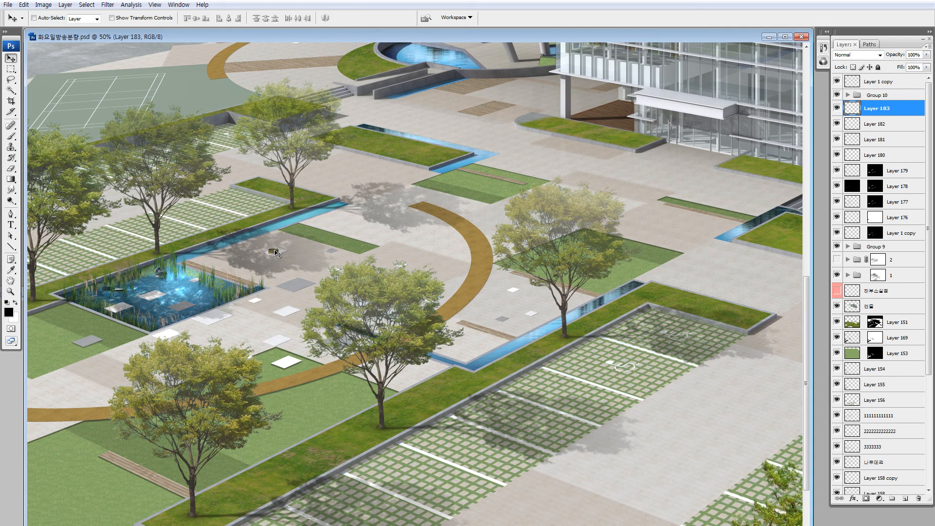
ctrl+click(274, 251)
key(Delete)
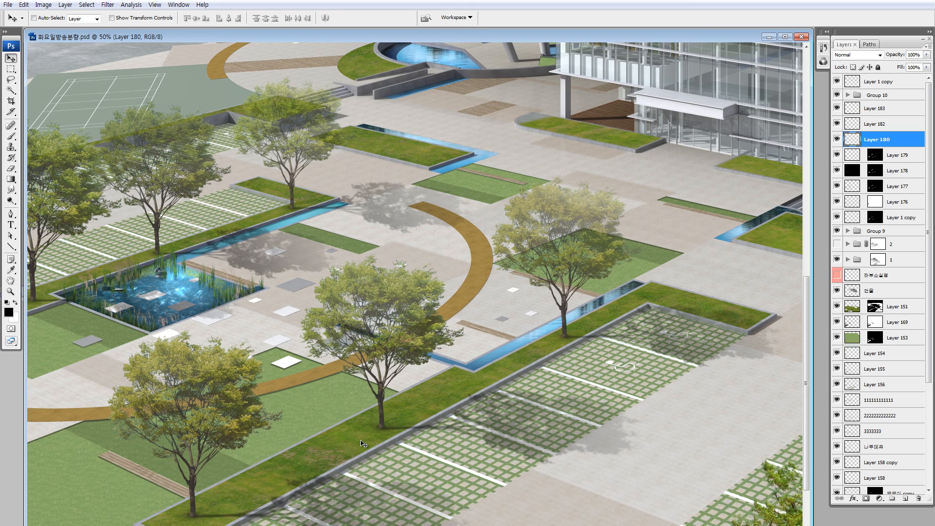
Identify the layers holding the pond's grasses, reeds, water effects and sparkles by selecting the elements in the image, and collapse Group 10
drag(72, 253, 276, 365)
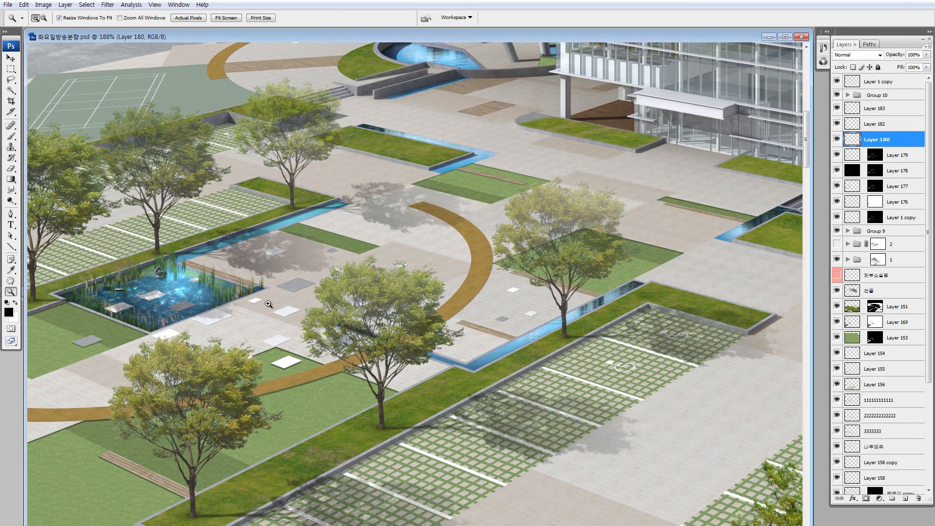
key(v)
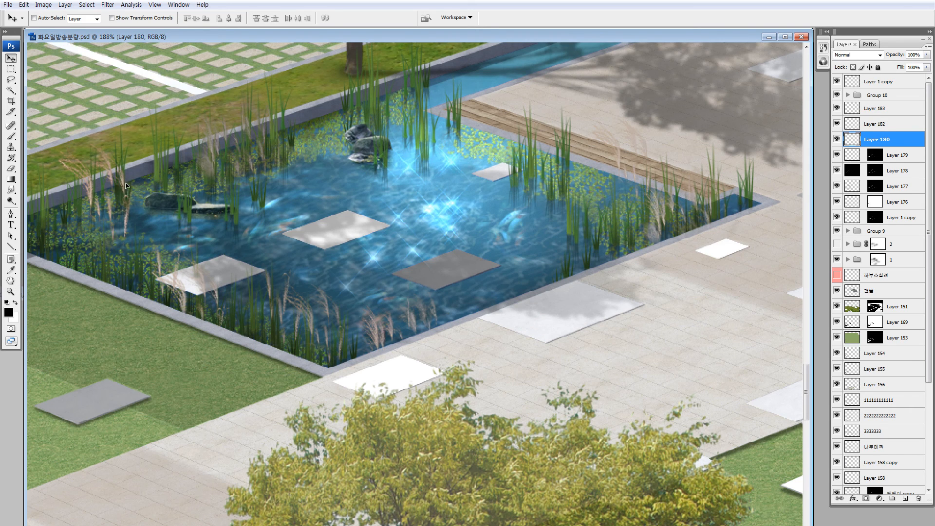
drag(126, 184, 152, 186)
key(ctrl+z)
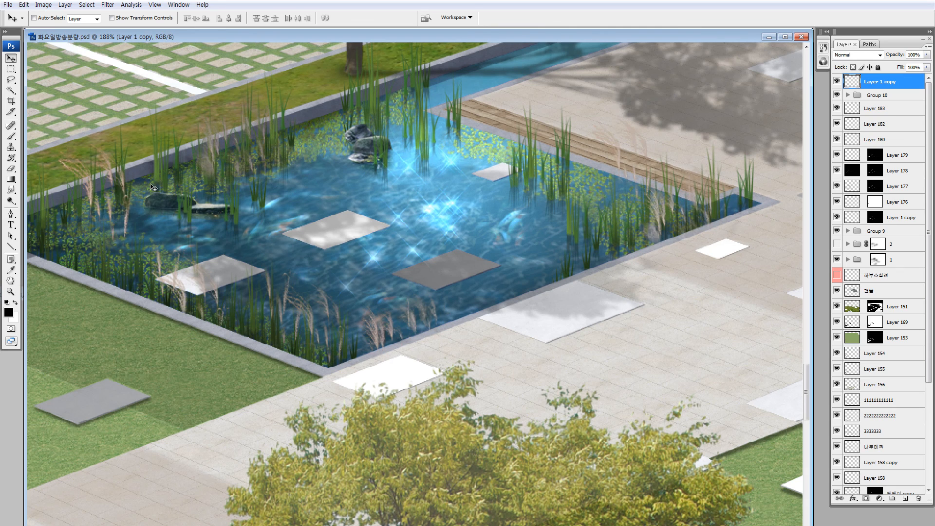
ctrl+click(190, 182)
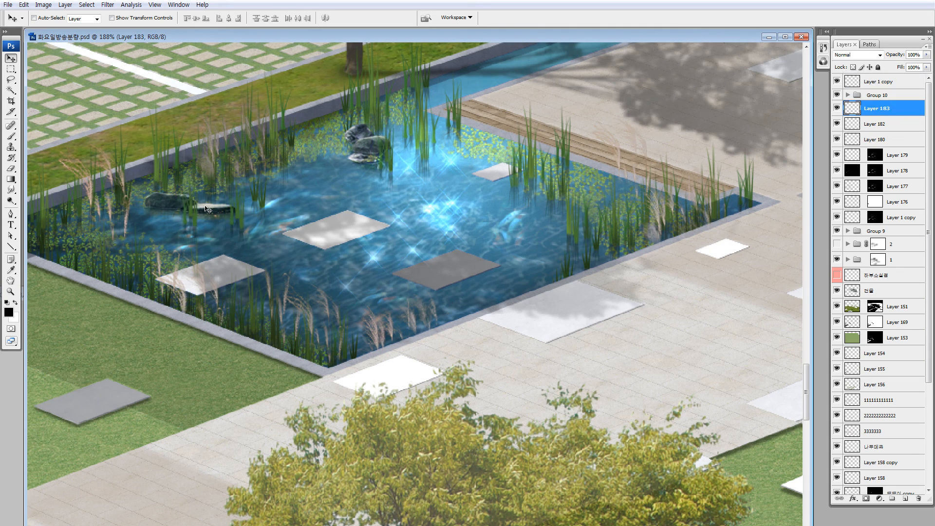
ctrl+click(124, 189)
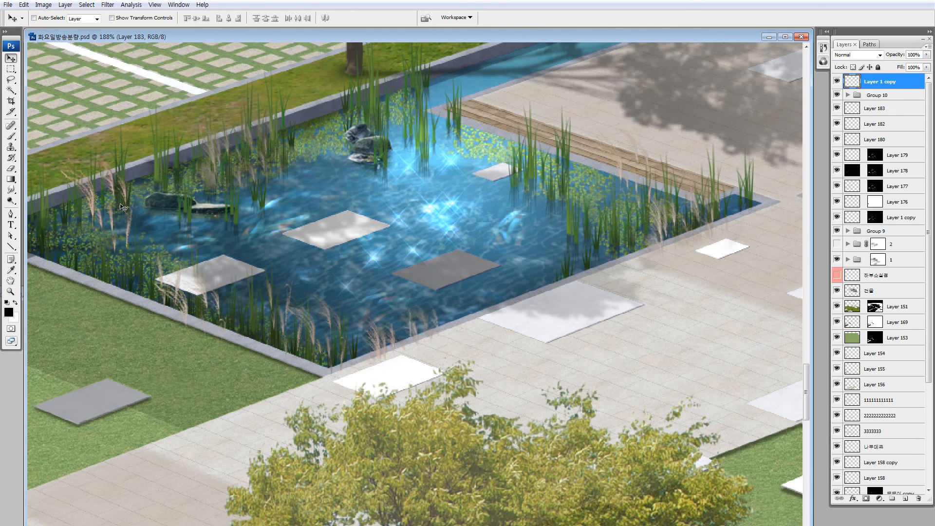
ctrl+click(149, 266)
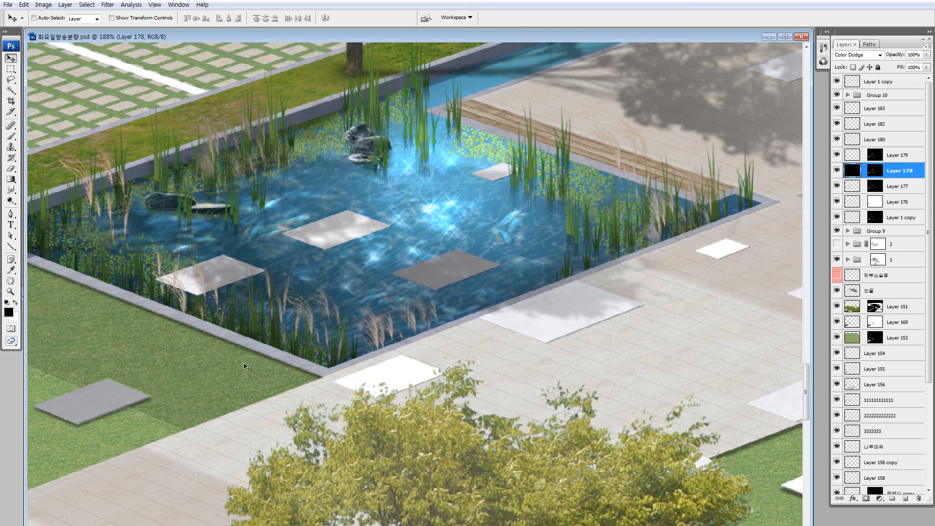
ctrl+click(373, 261)
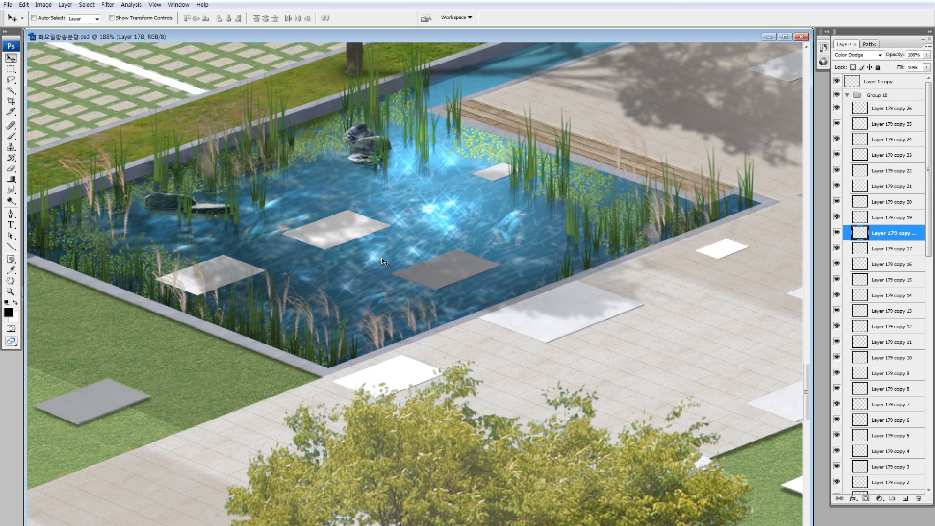
ctrl+click(402, 222)
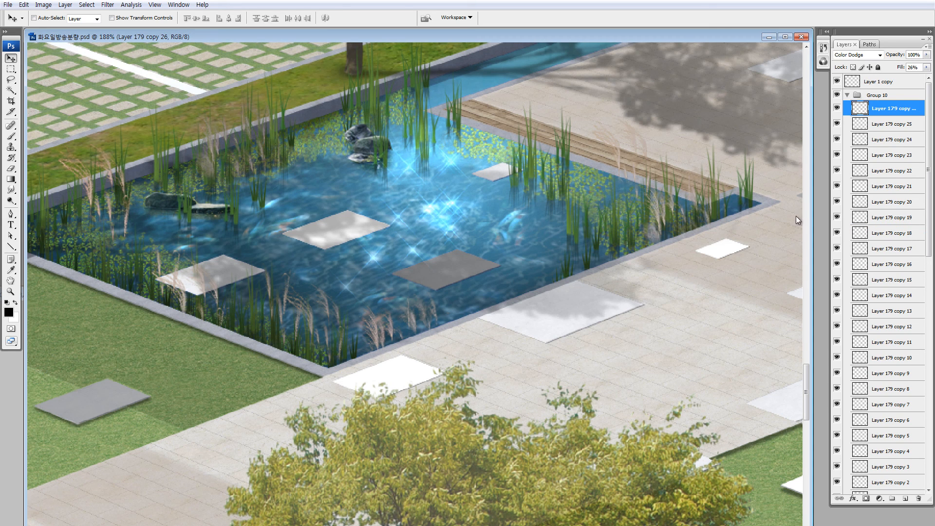
click(851, 96)
click(849, 96)
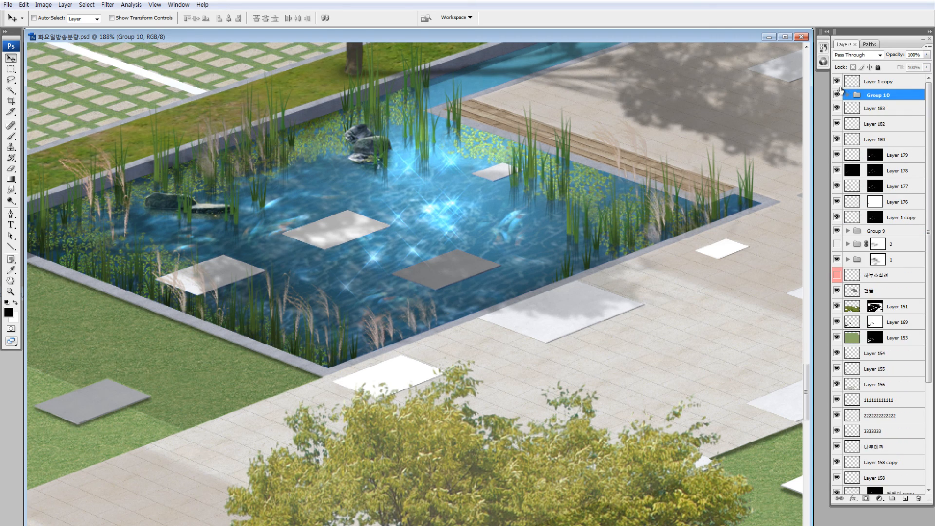
Hide the pond layers from the top Layer 1 copy through Layer 176, and toggle the lower Layer 1 copy to examine its floating leaves
drag(838, 84, 836, 203)
click(837, 217)
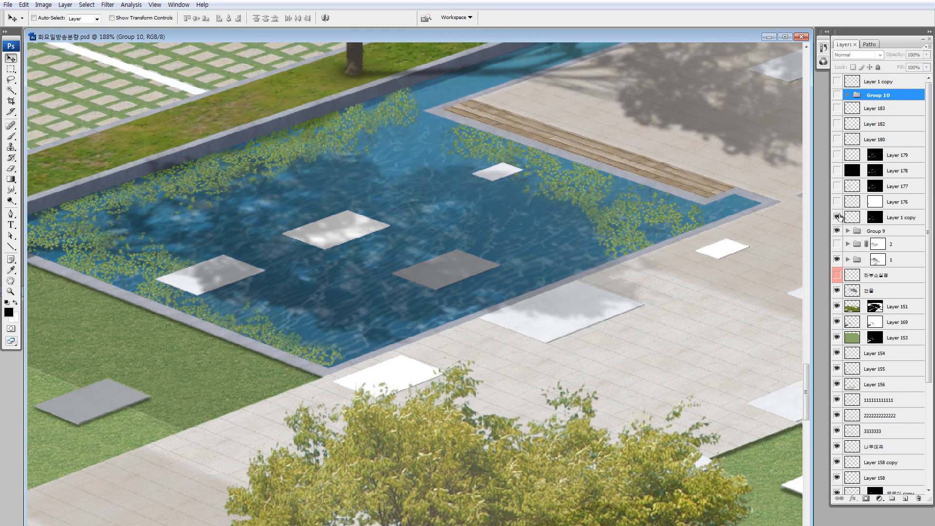
click(837, 217)
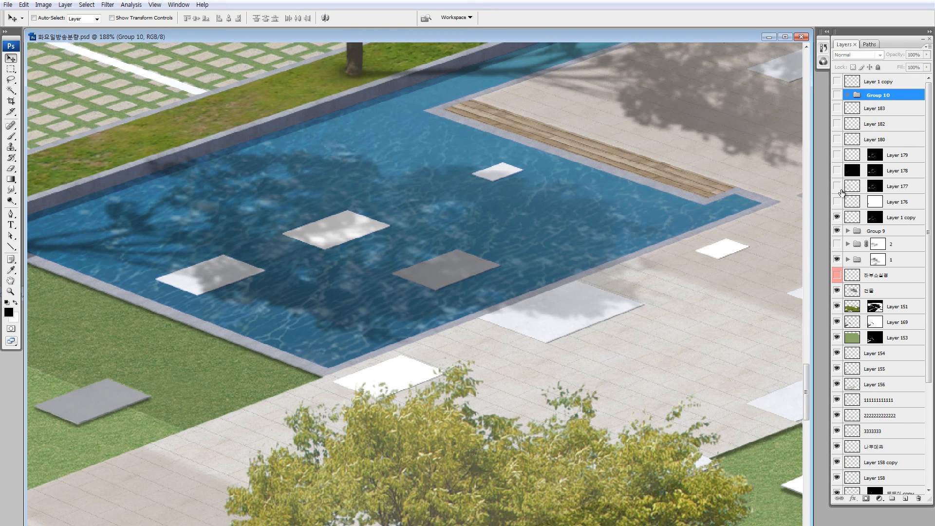
Show Layers 178, 177 and 176 again to review the water light and reeds, and hide the lower Layer 1 copy
click(837, 170)
click(837, 186)
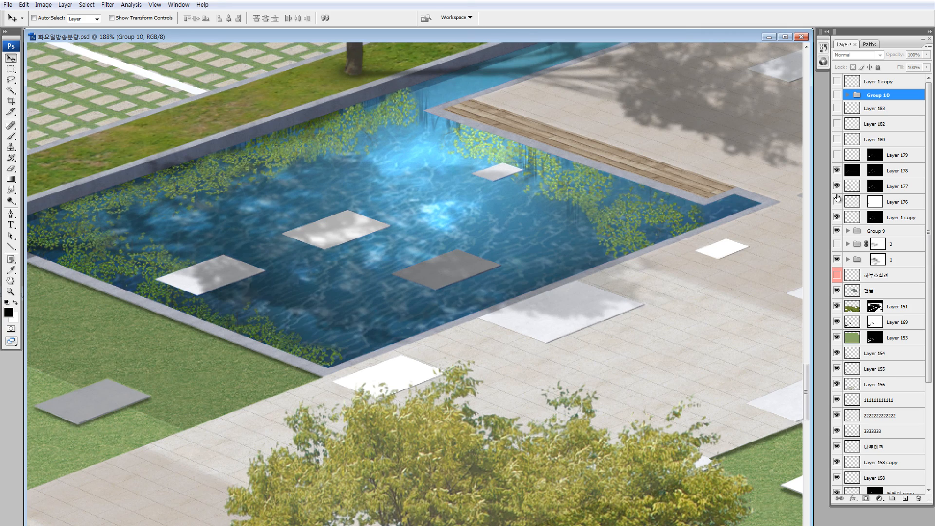
key(ctrl+alt+0)
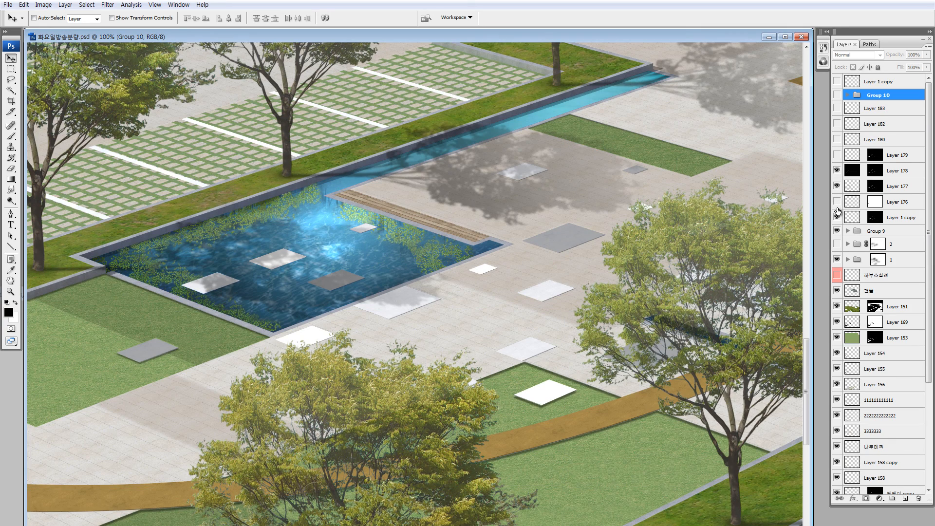
click(837, 202)
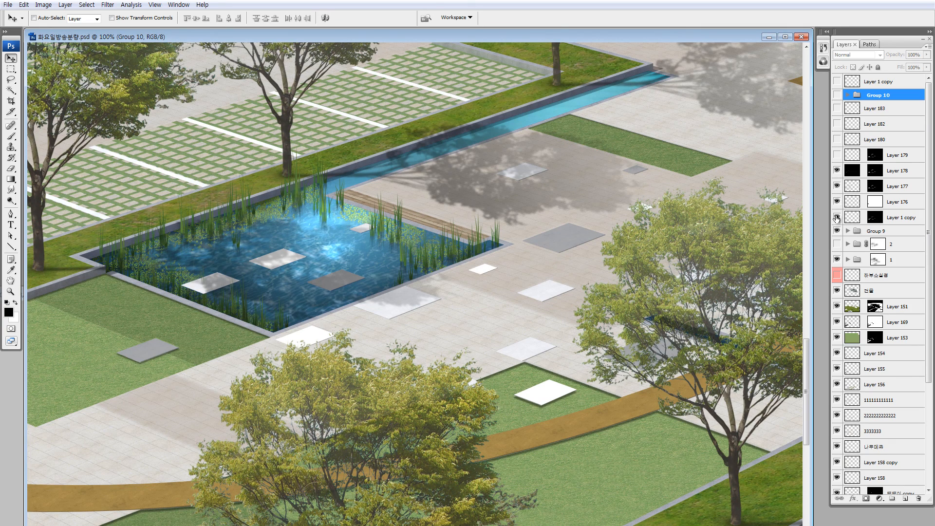
click(837, 217)
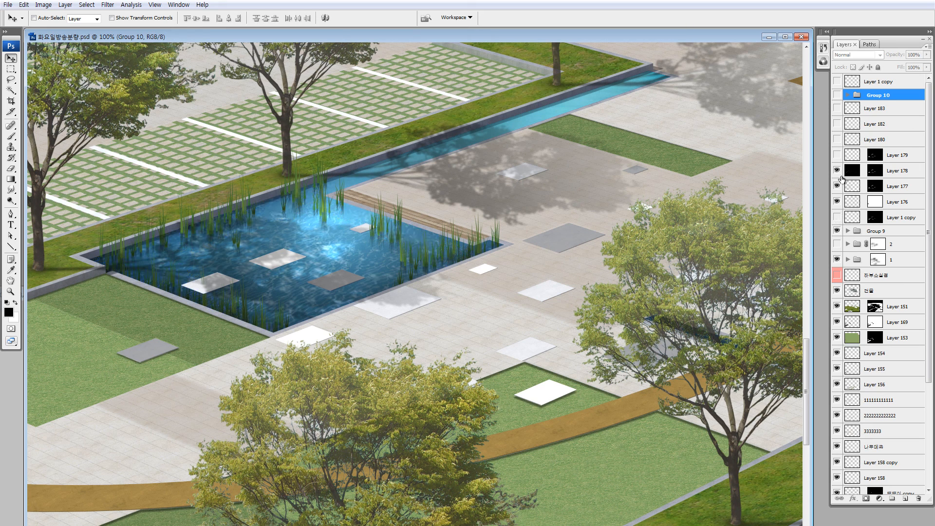
Show Layers 179, 180, 182 and 183, Group 10 and the top Layer 1 copy again to review the stones, sparkles and grasses
click(836, 139)
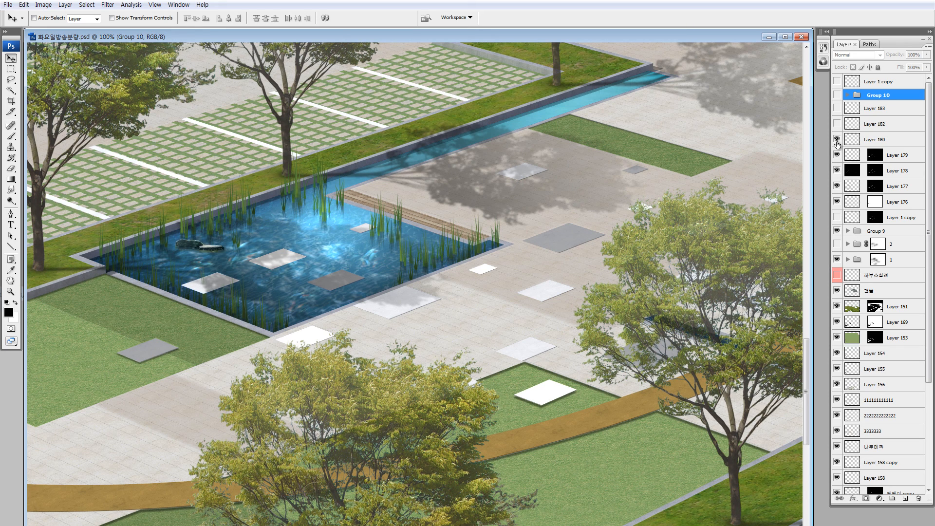
click(837, 123)
click(836, 109)
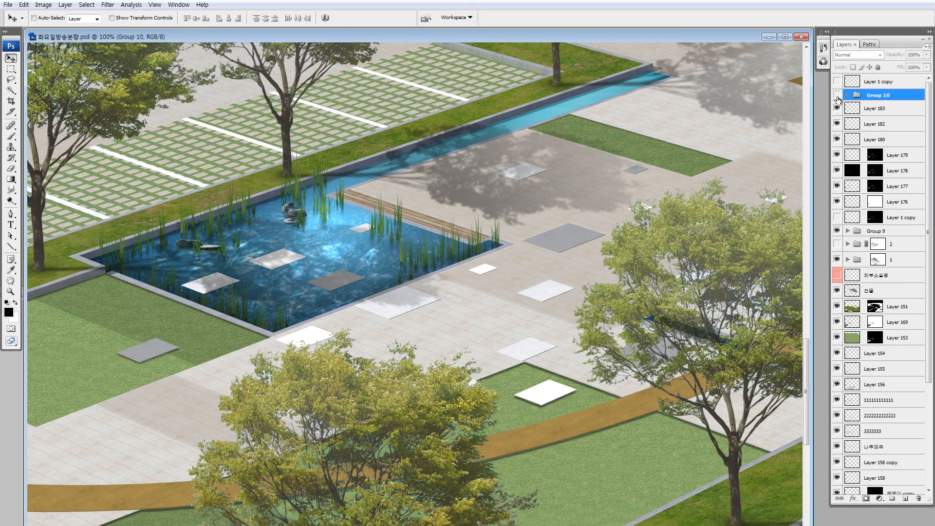
click(837, 95)
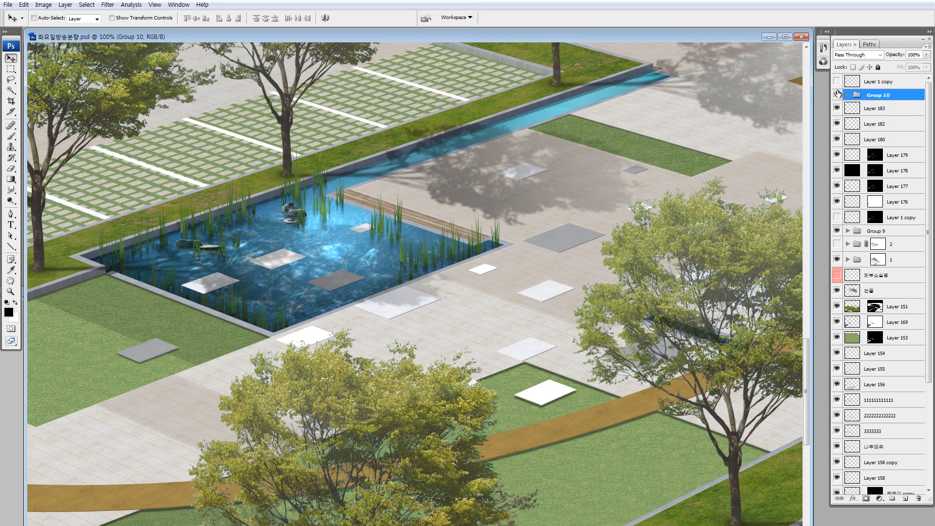
click(836, 82)
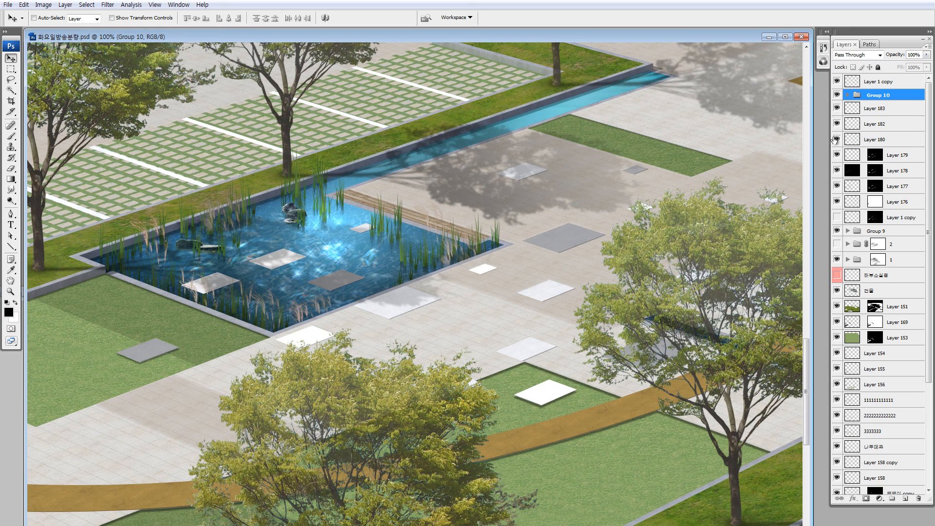
Show the lower Layer 1 copy again, briefly display group 2 and the red-labelled layer for comparison, and view the whole rendering
drag(837, 218, 836, 293)
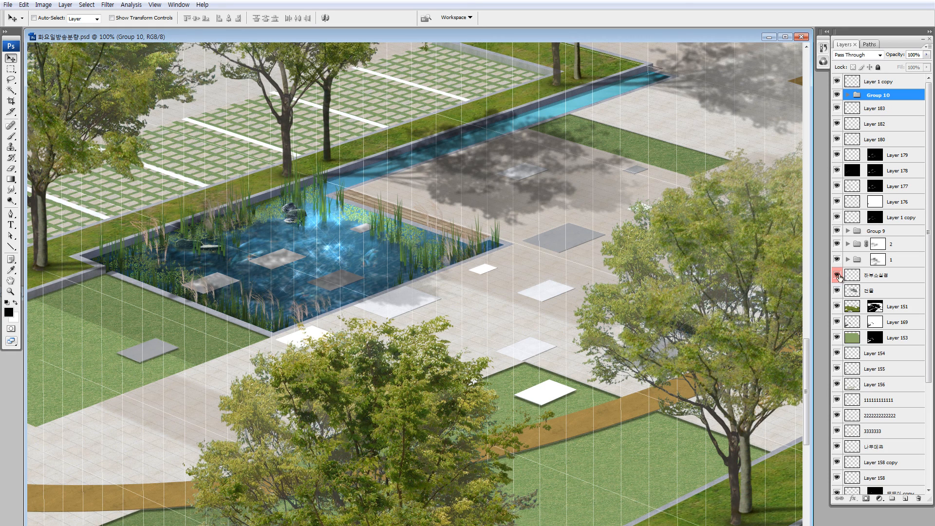
click(837, 275)
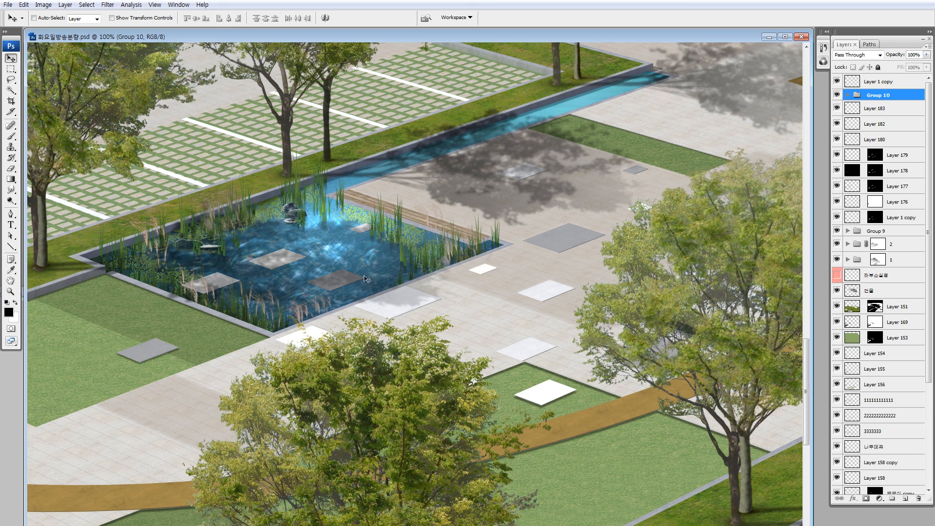
click(837, 244)
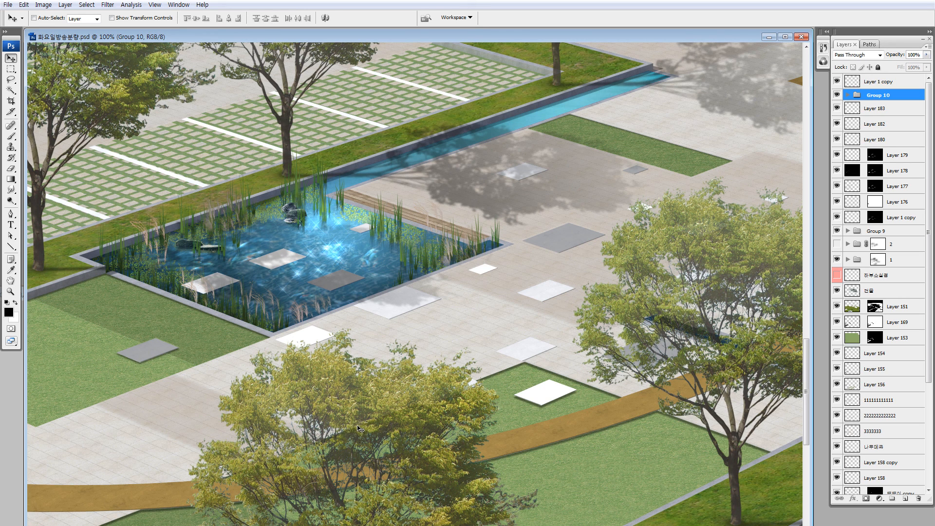
key(ctrl+minus)
key(ctrl+minus)
key(ctrl+minus)
key(ctrl+minus)
key(ctrl+minus)
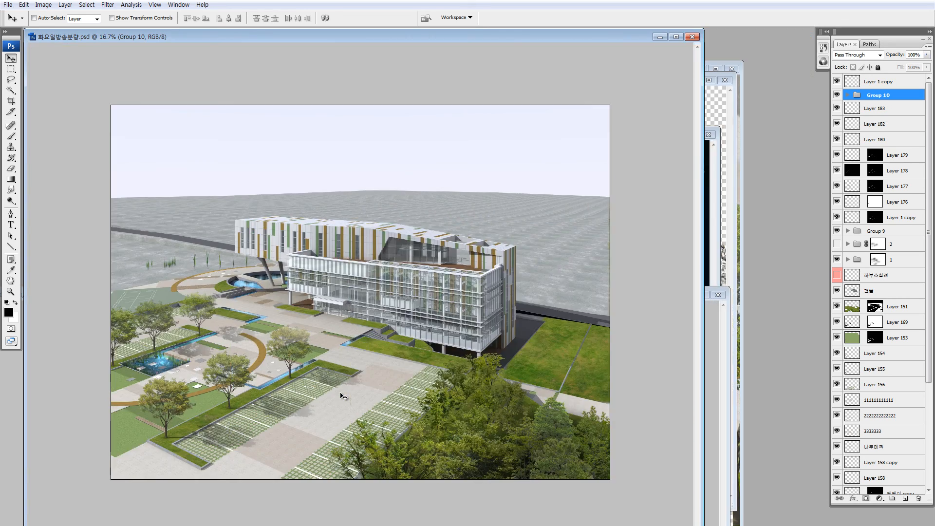